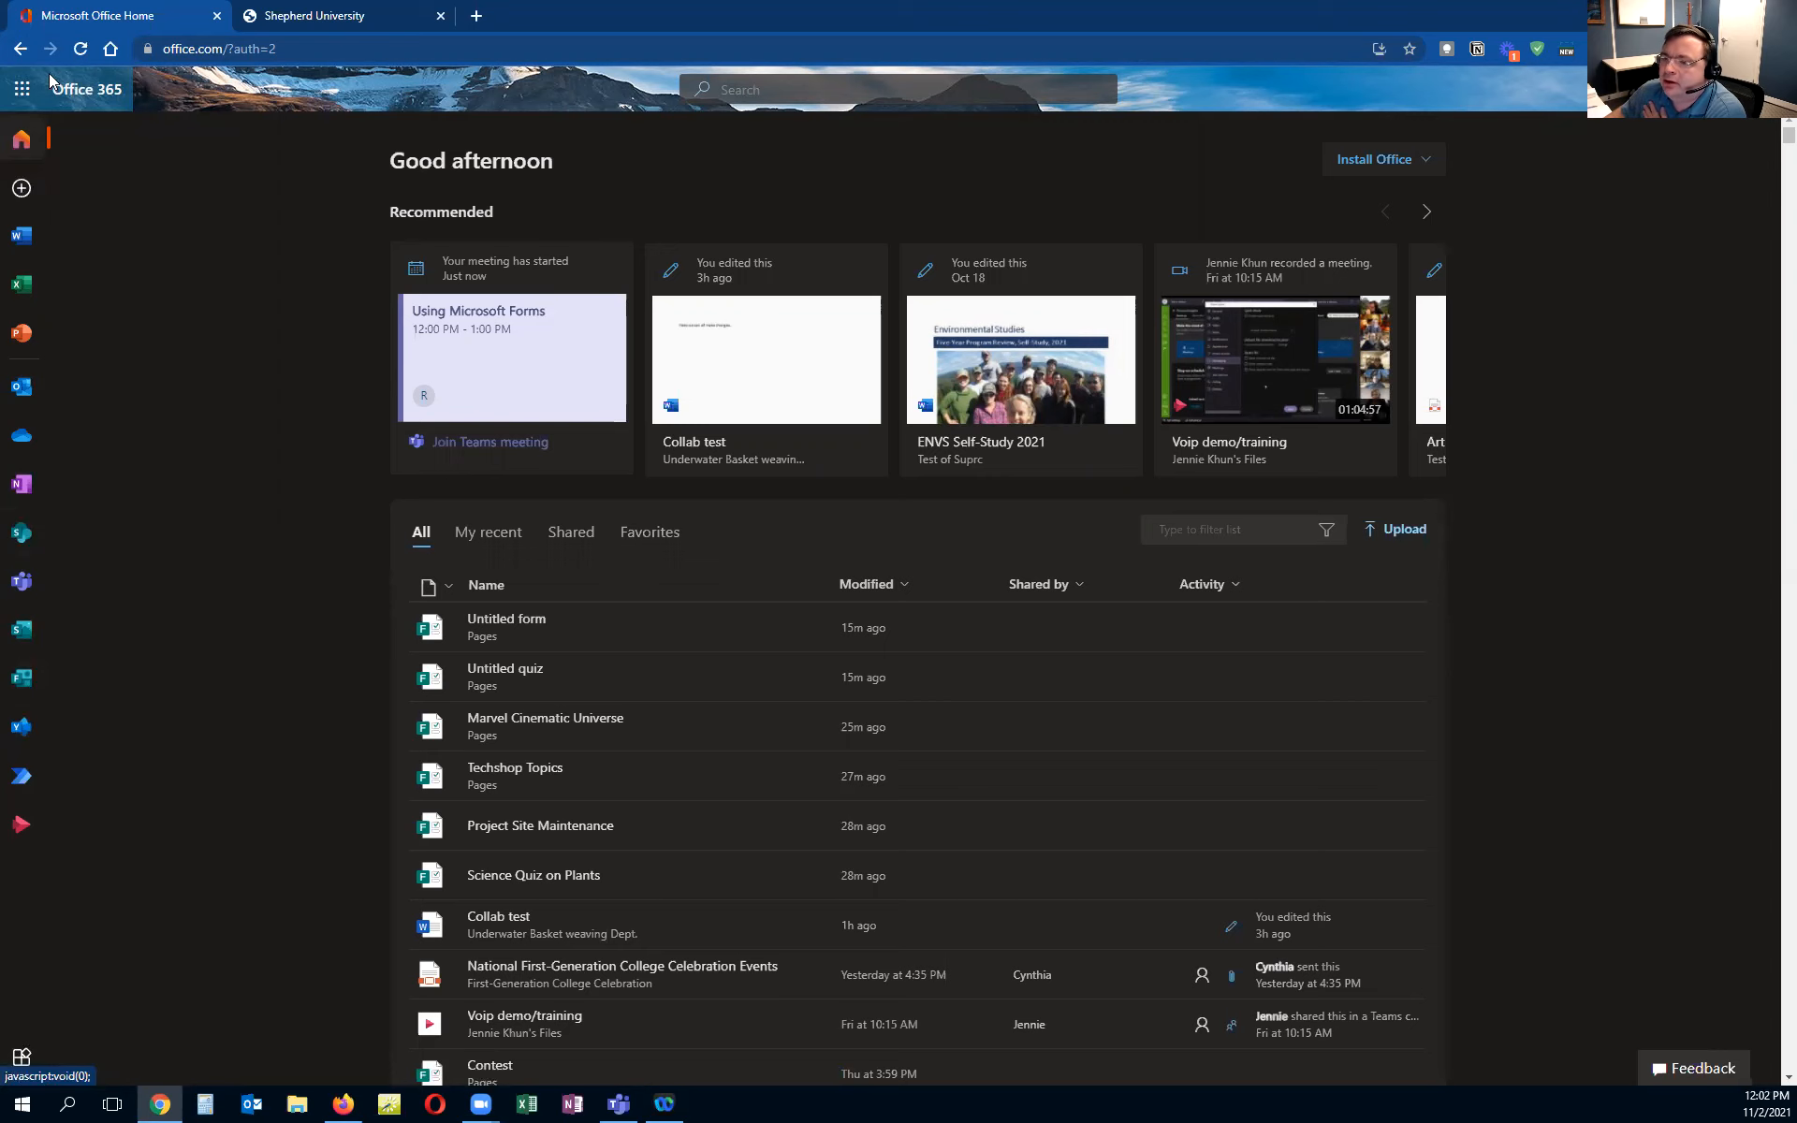
# Open Microsoft Forms from the Office 365 home page and create a new blank form
pyautogui.click(24, 90)
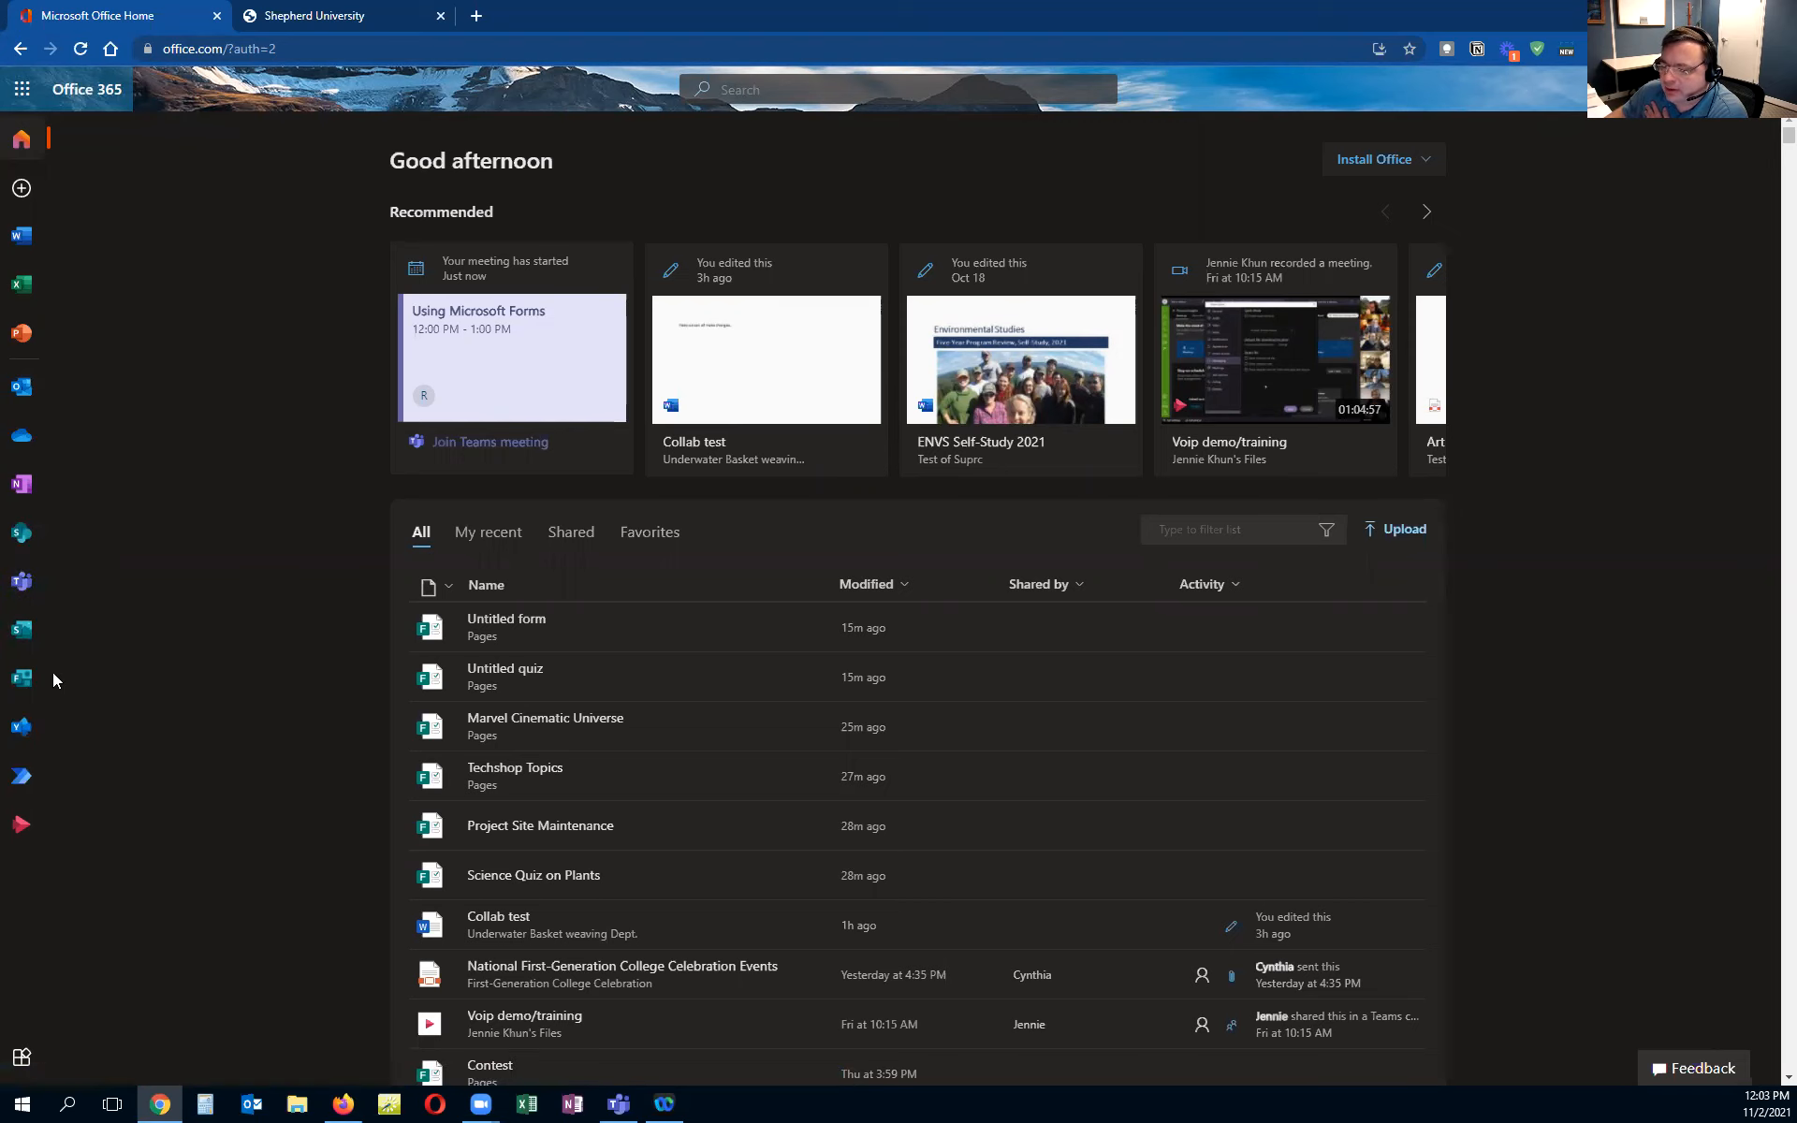
pyautogui.click(23, 679)
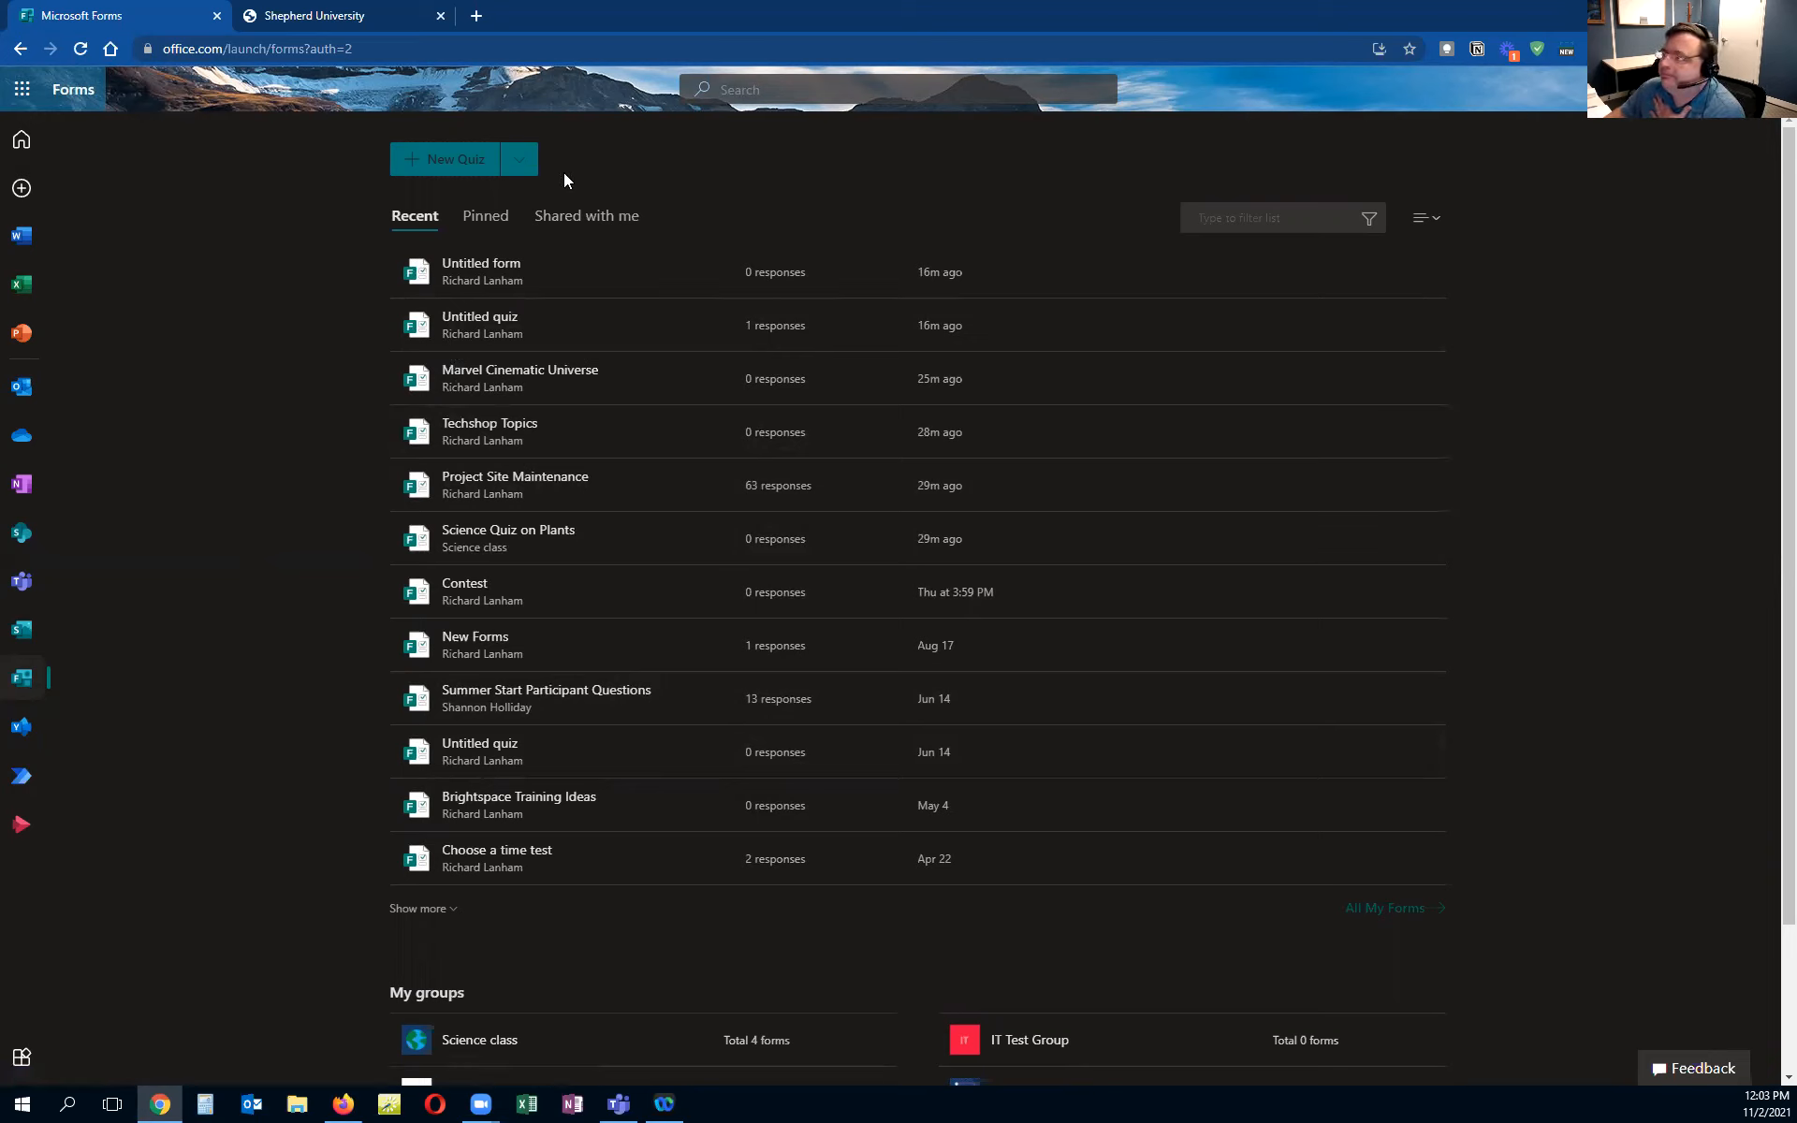
pyautogui.click(523, 172)
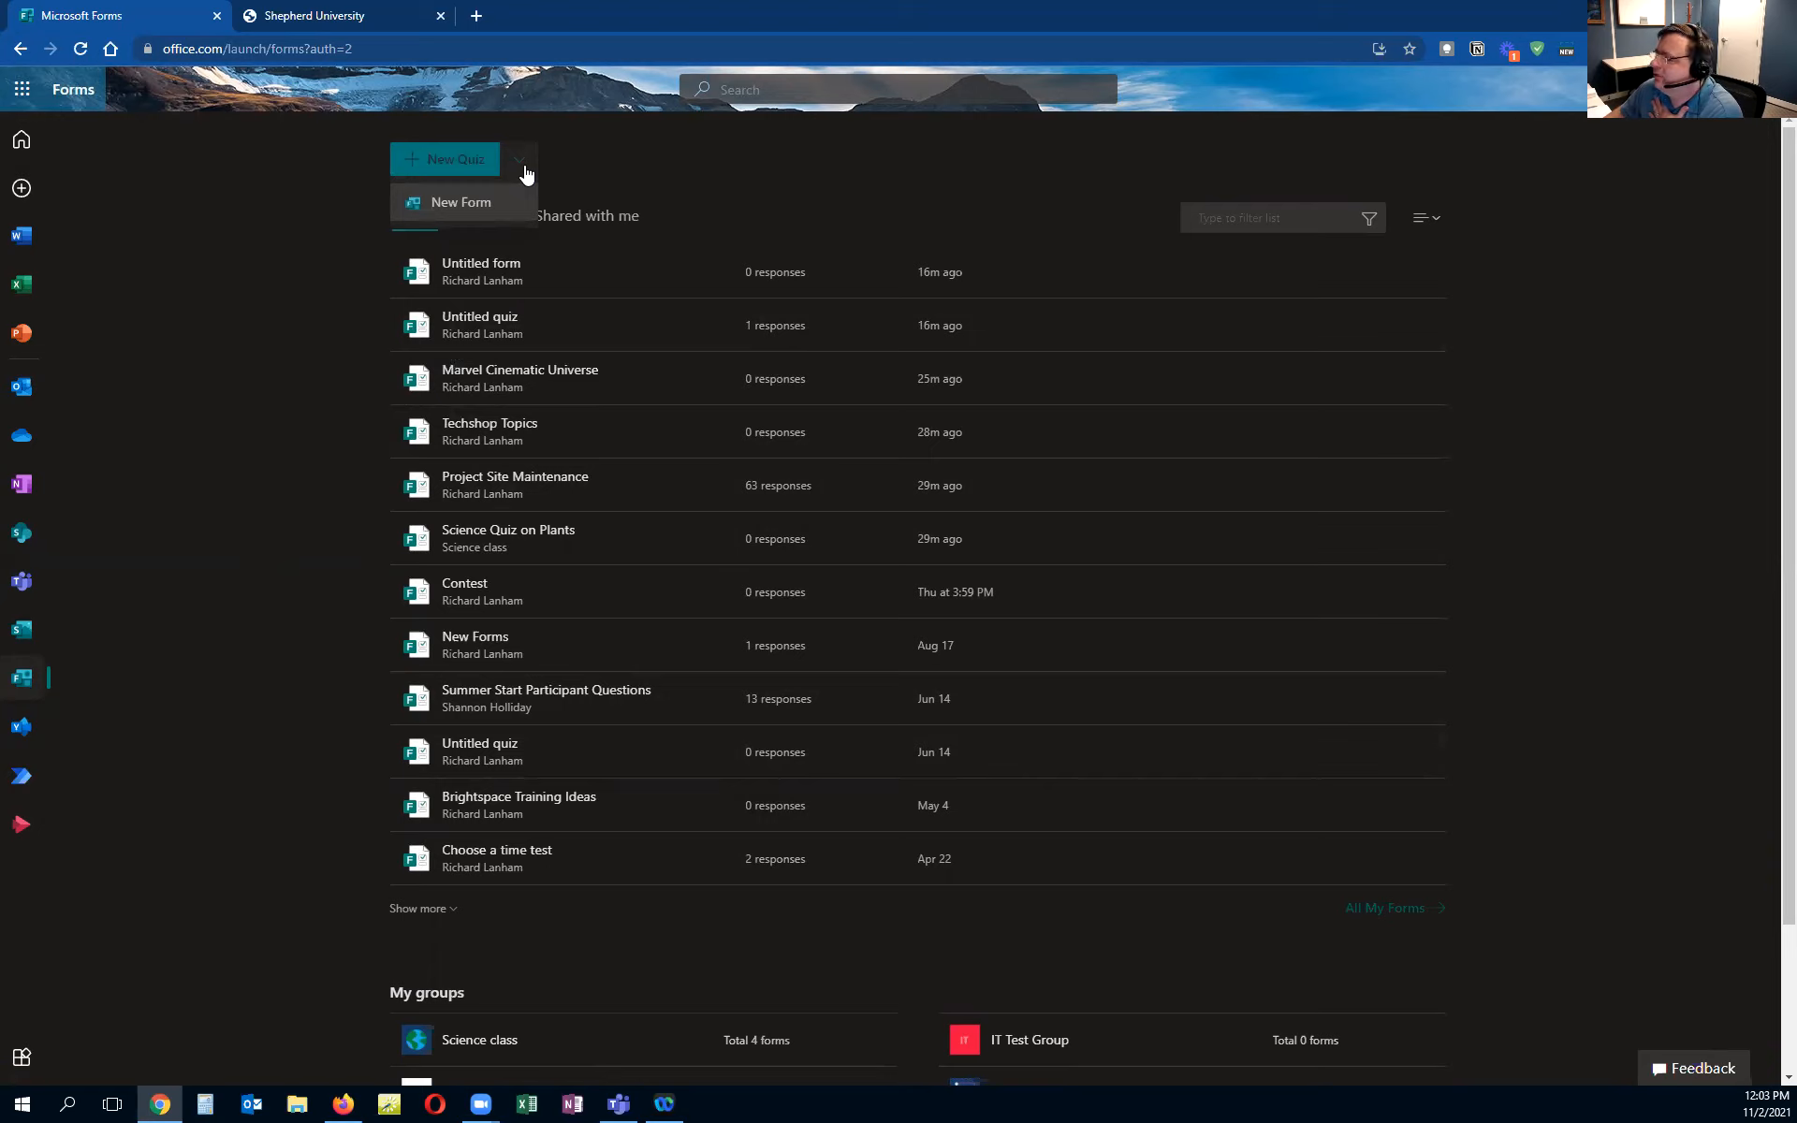
pyautogui.click(474, 202)
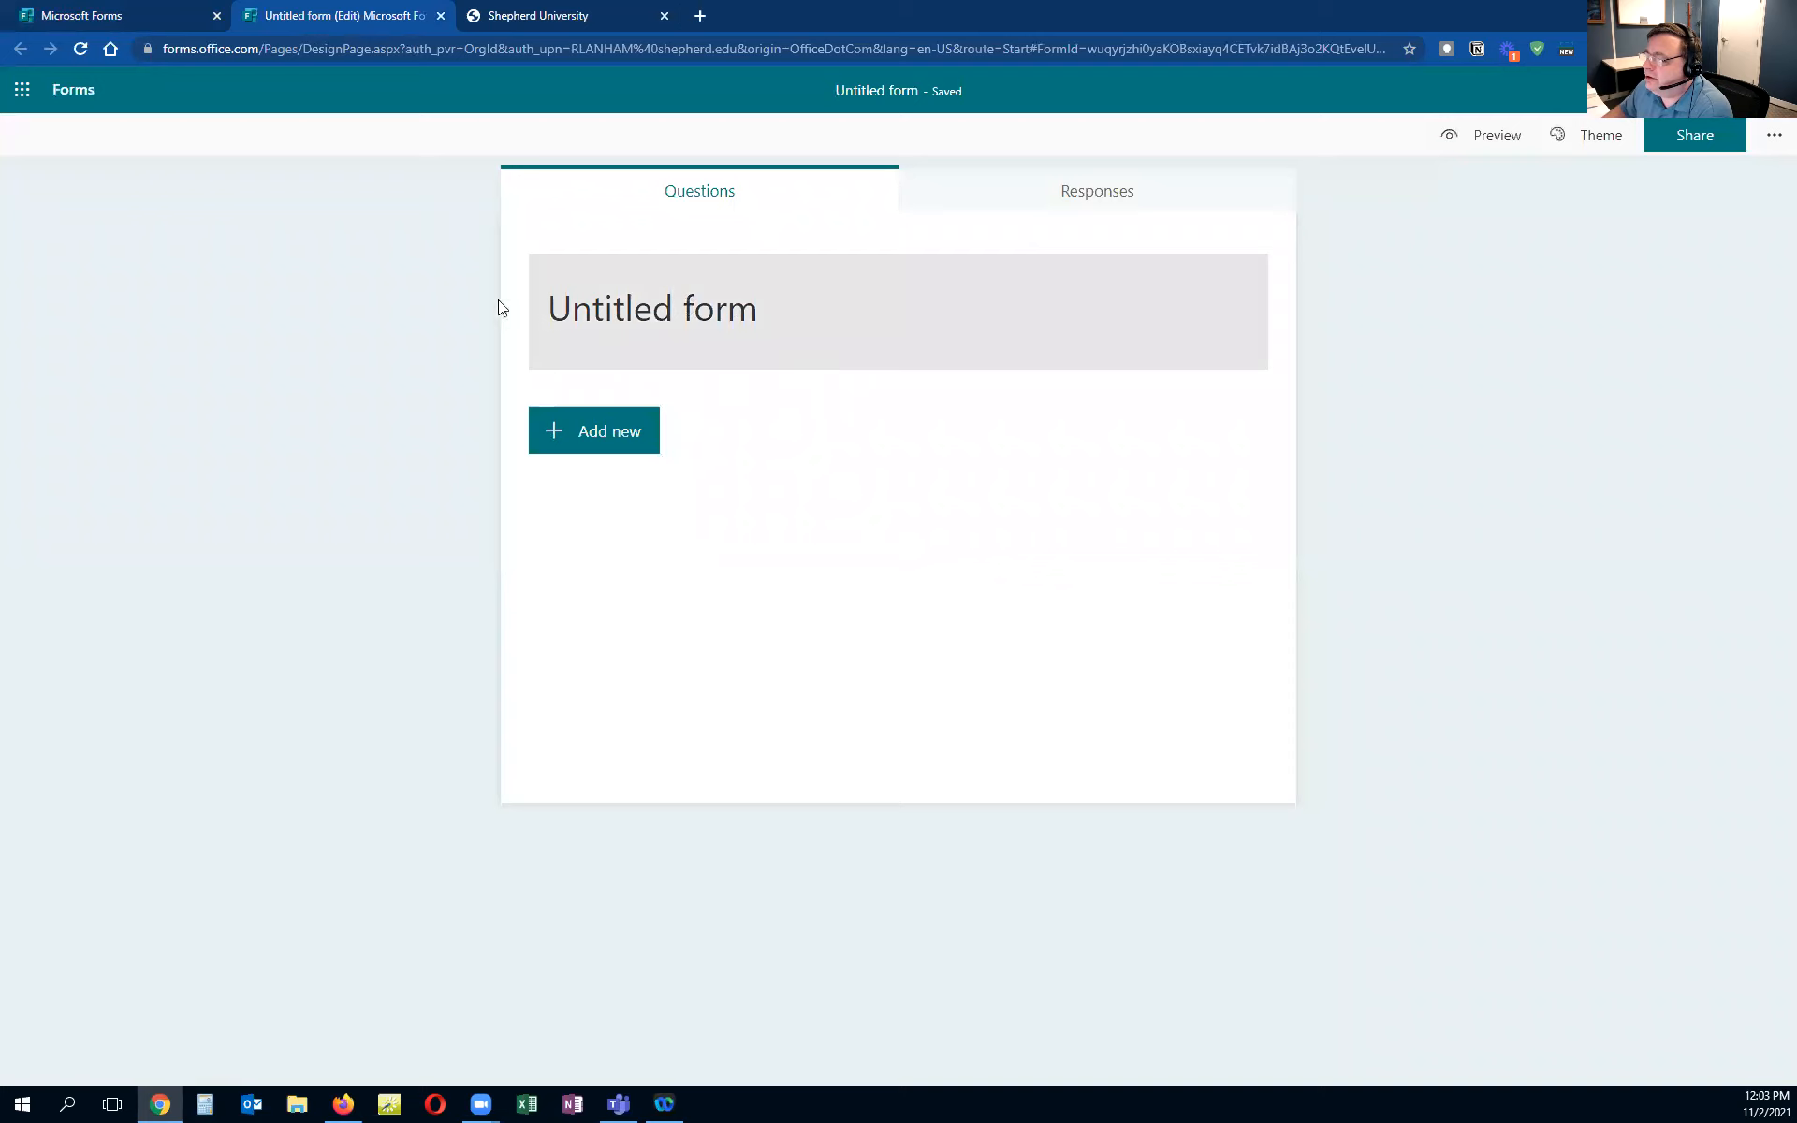
# Title the form "Techshop Survey"
pyautogui.click(772, 311)
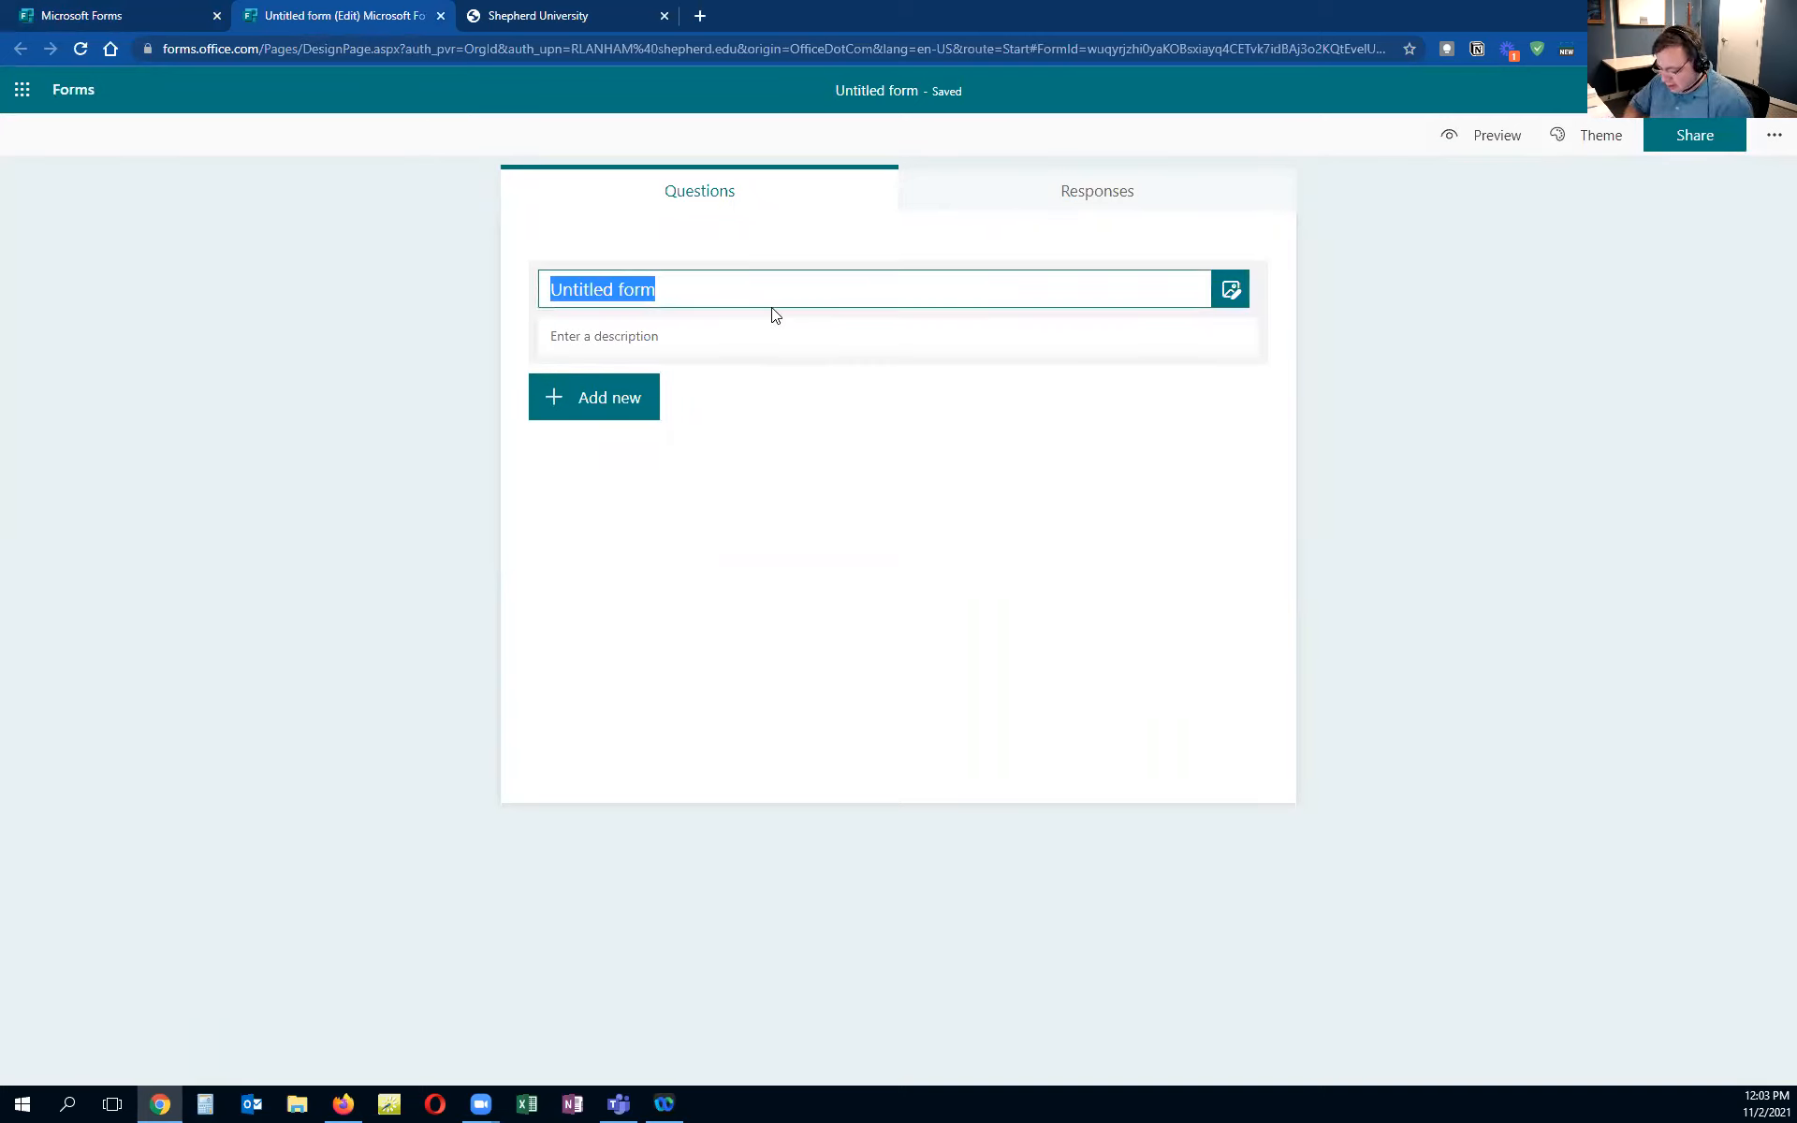
pyautogui.write('Survey')
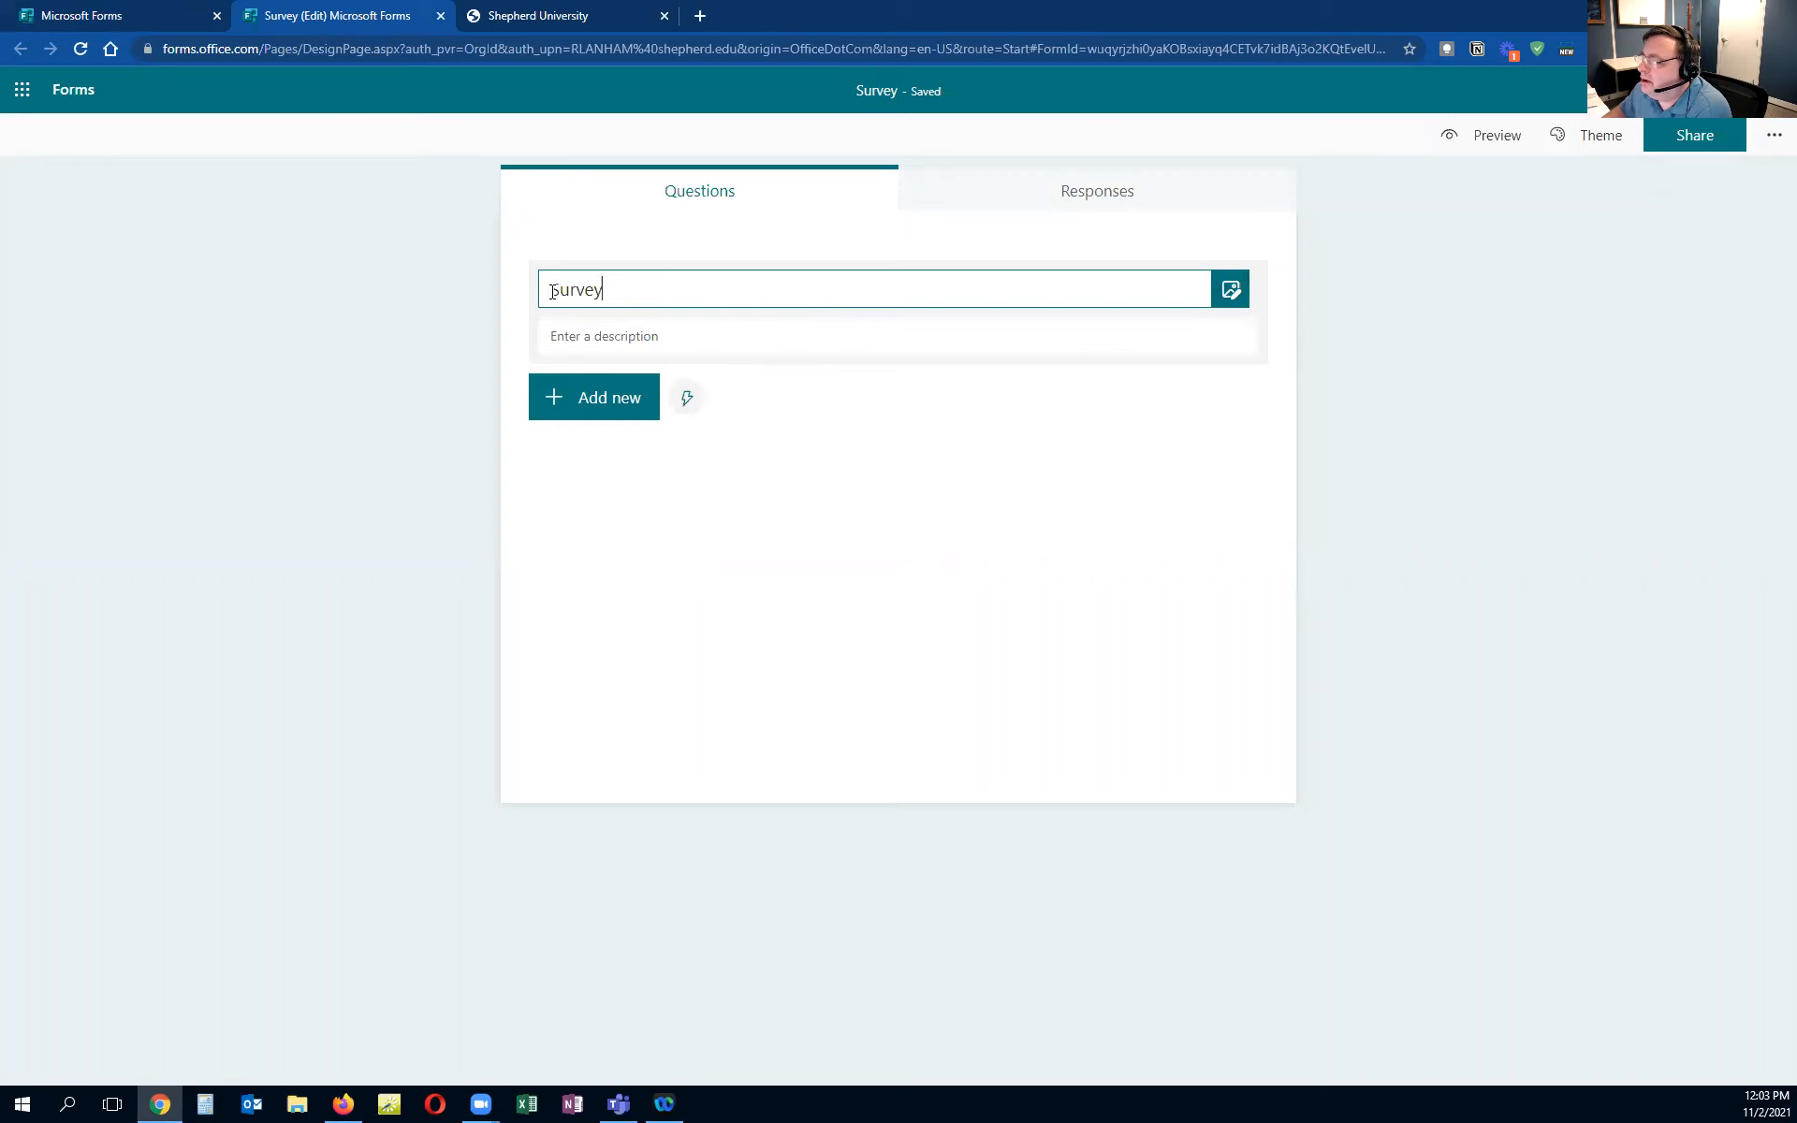
pyautogui.press('Home')
pyautogui.write('Techshop')
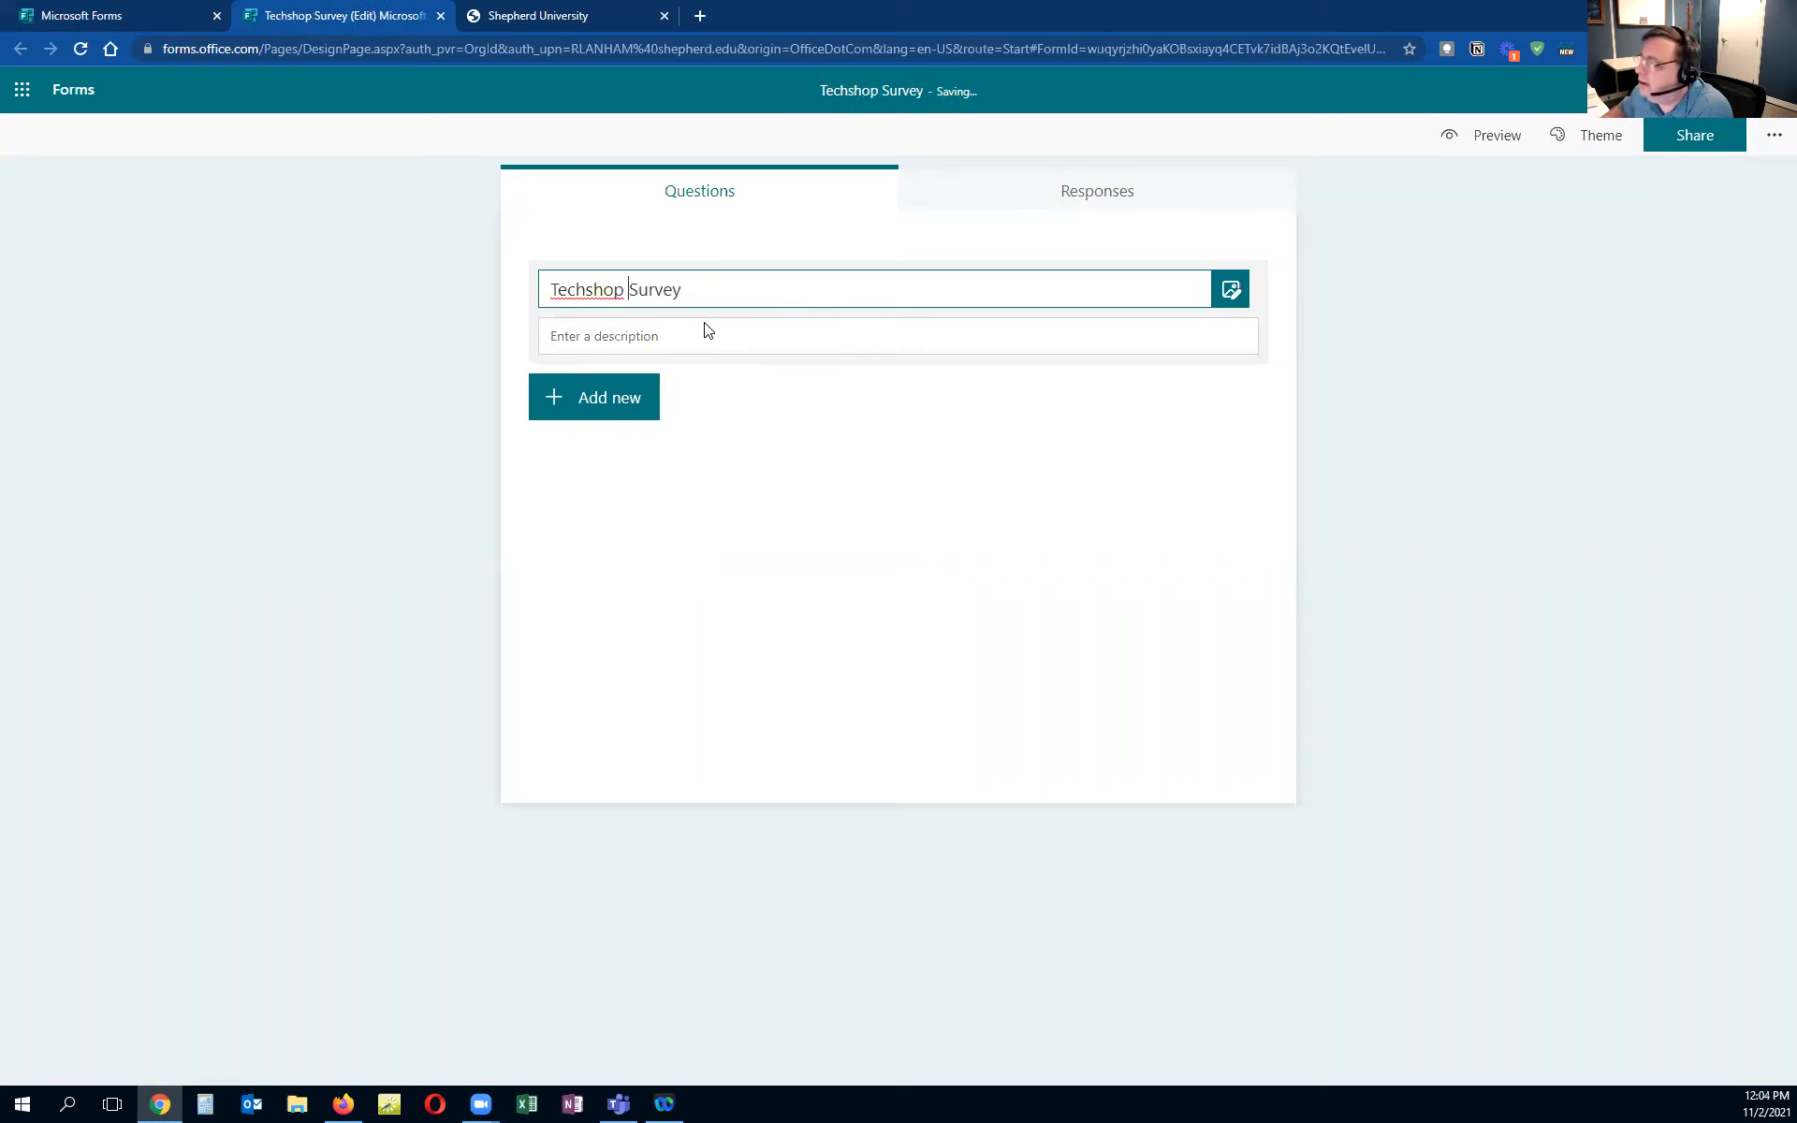
pyautogui.click(713, 335)
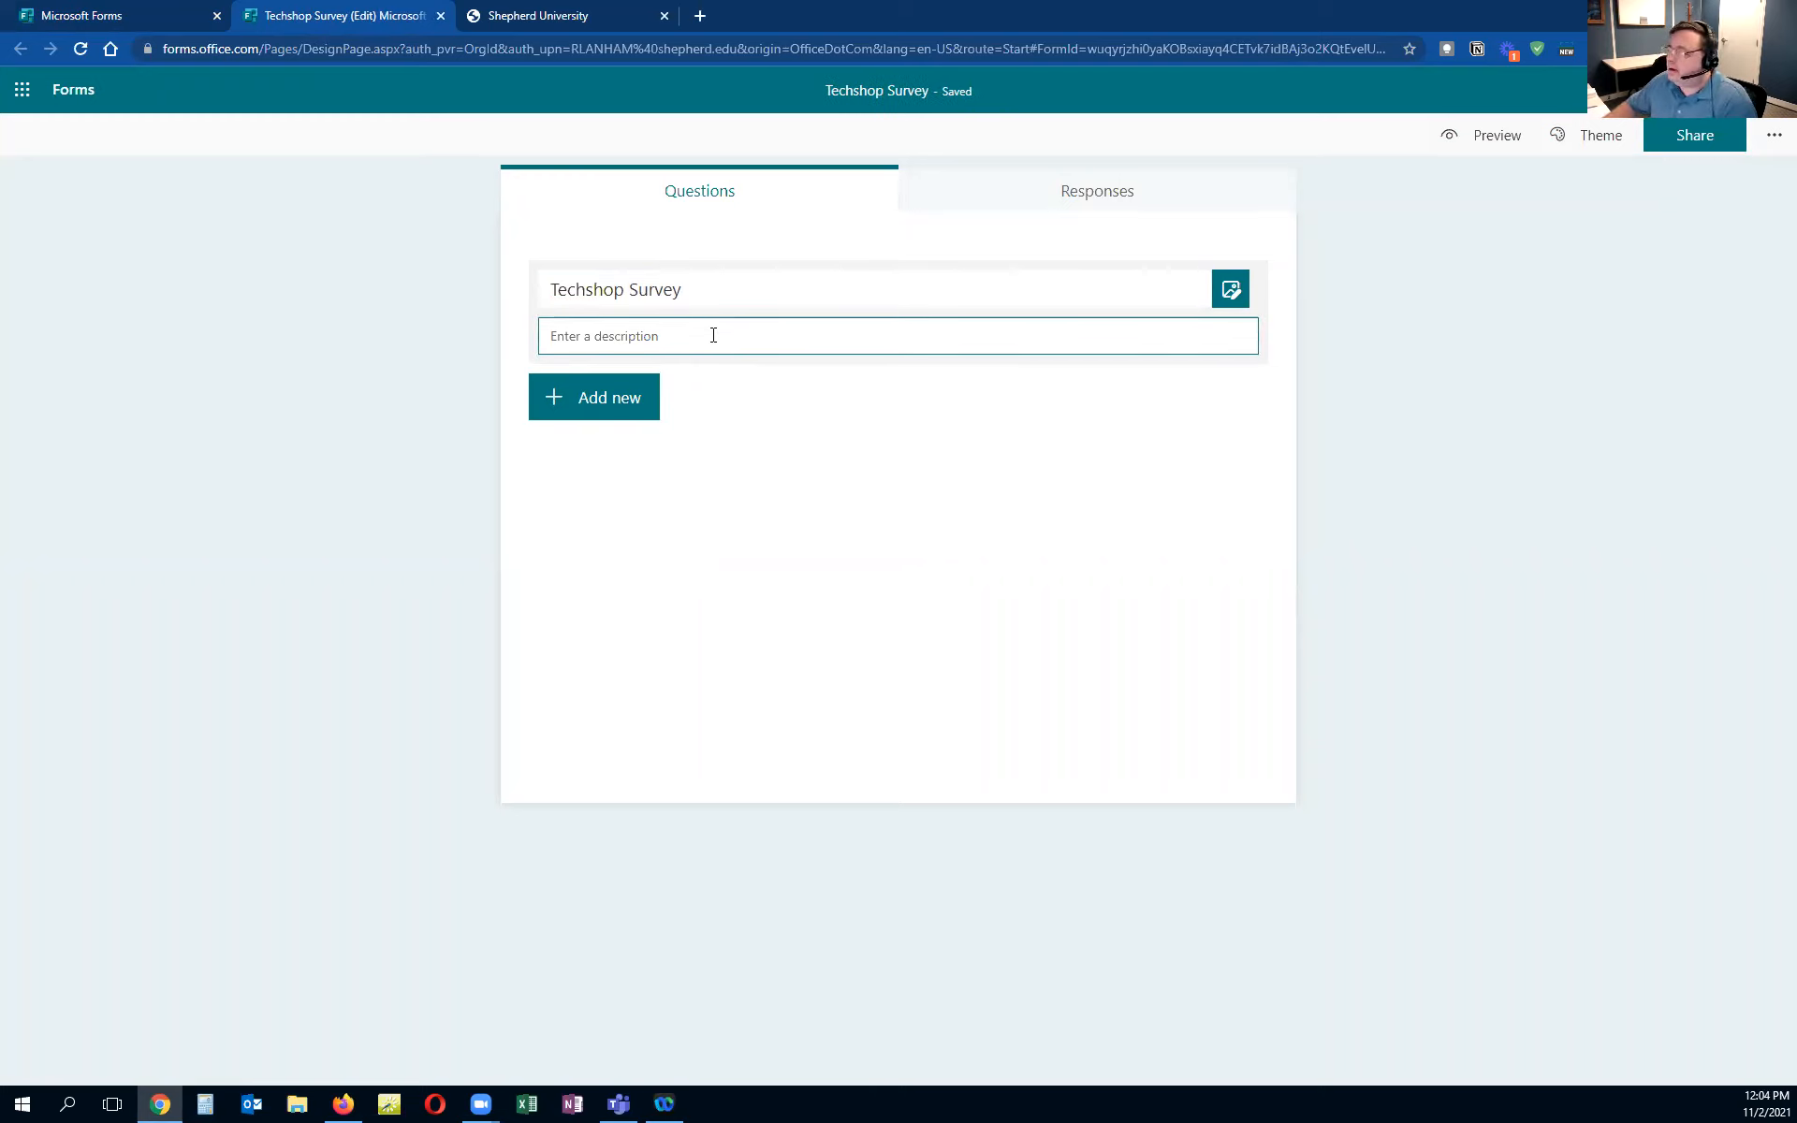
# Search Bing images for "Tech" and add the red and teal circuit board picture to the form's title
pyautogui.click(1229, 302)
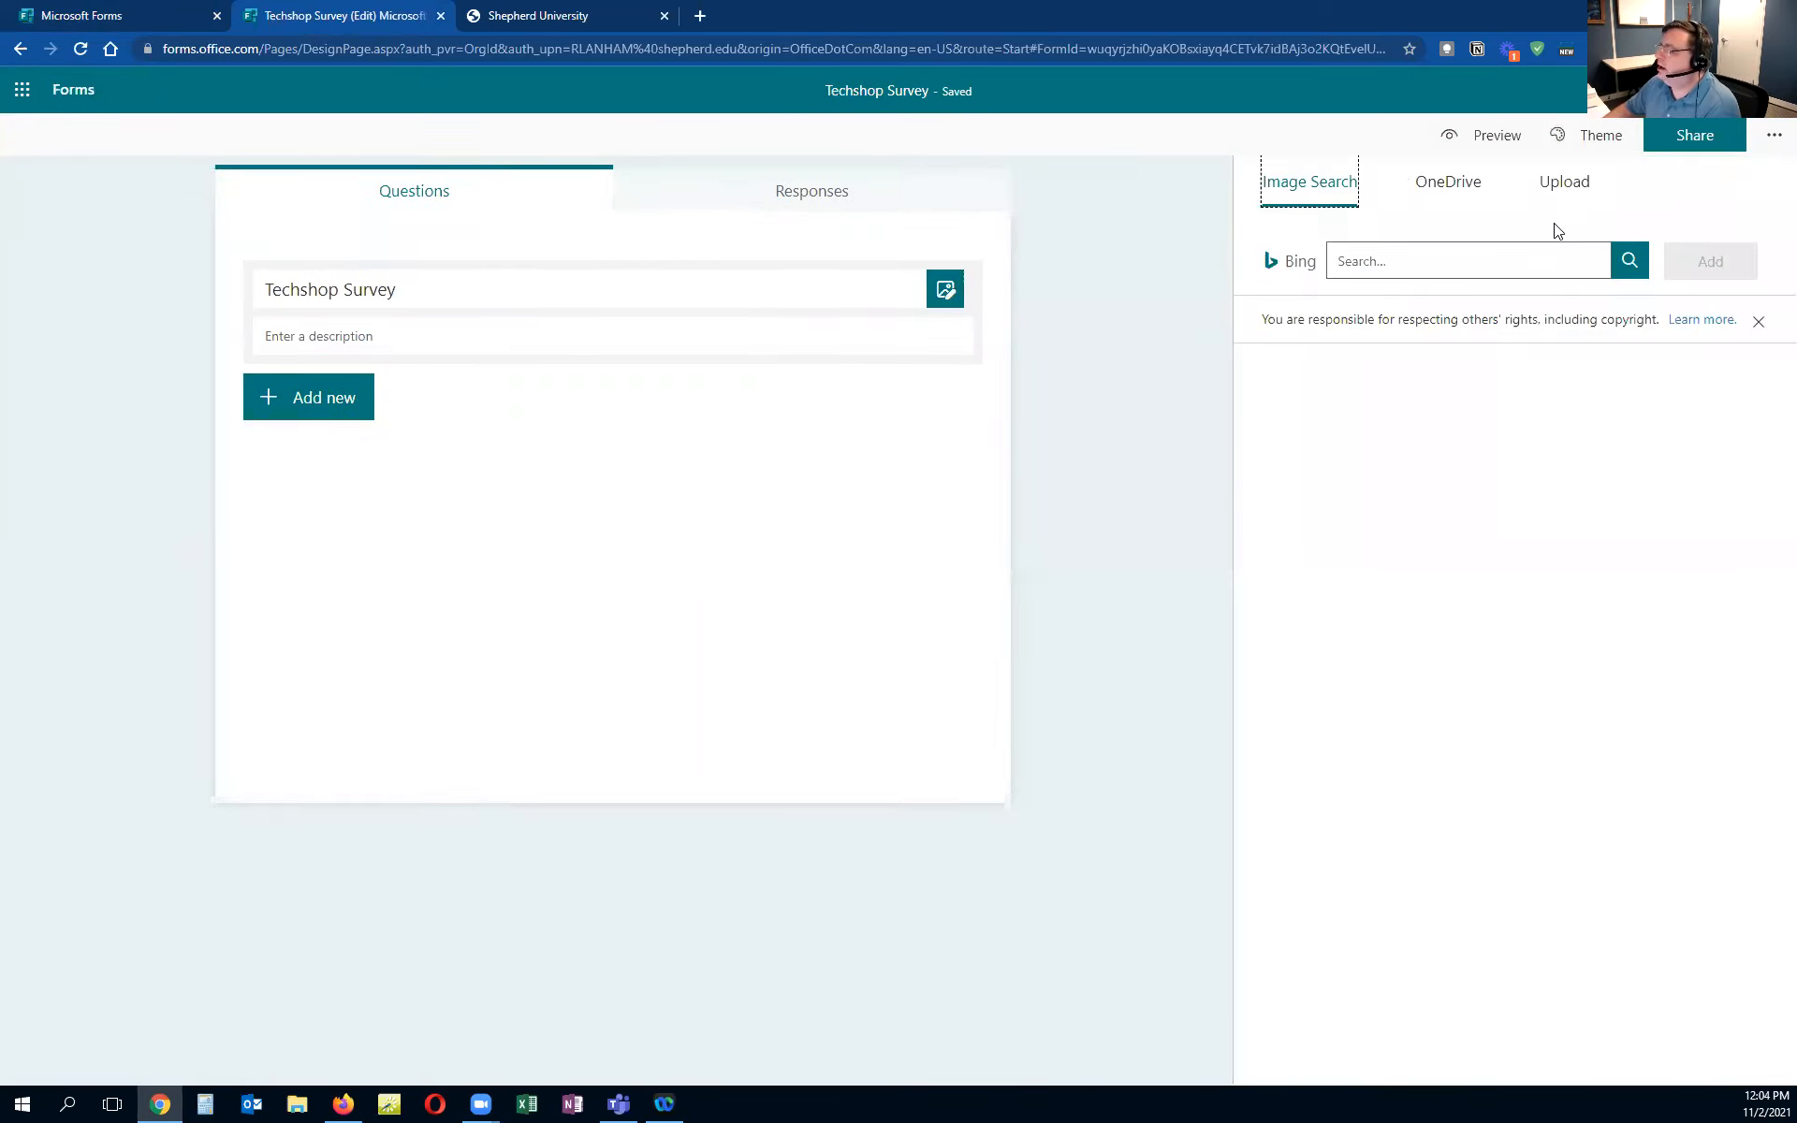
pyautogui.click(1393, 264)
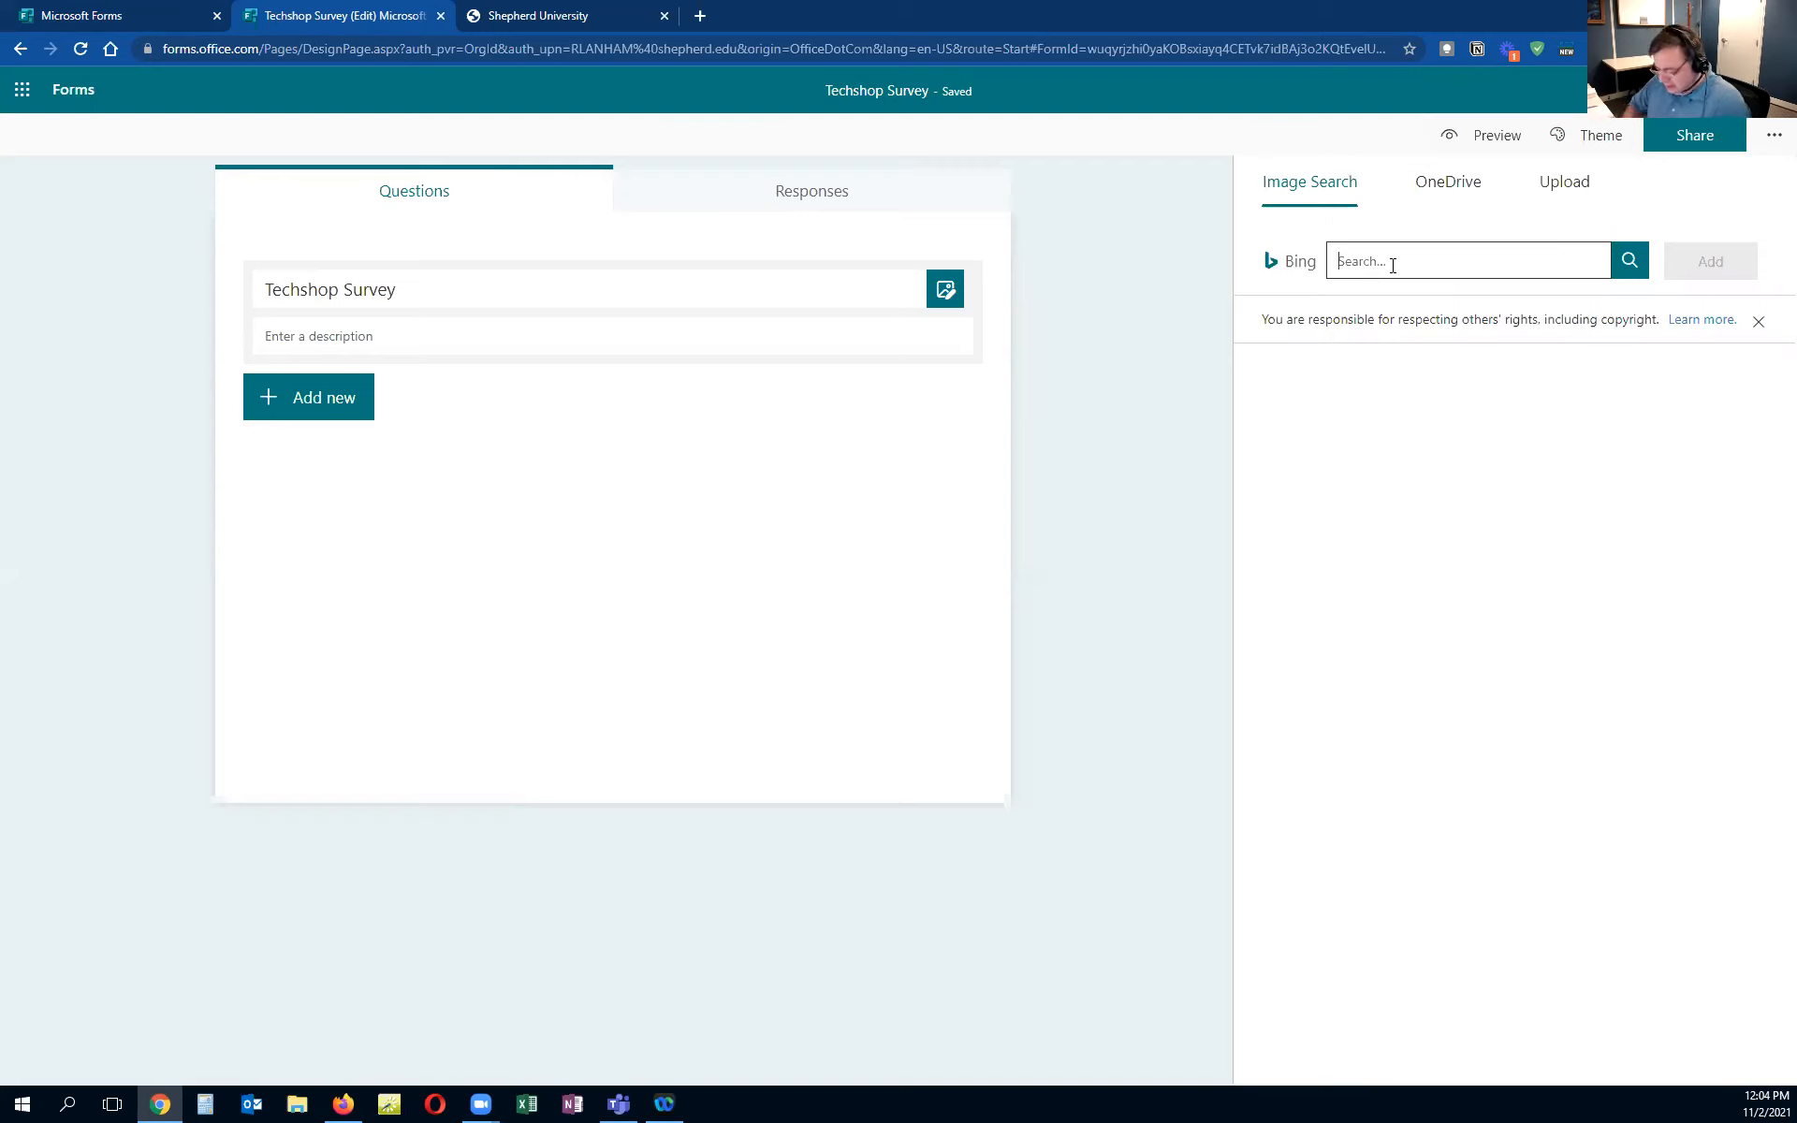
pyautogui.write('Tech')
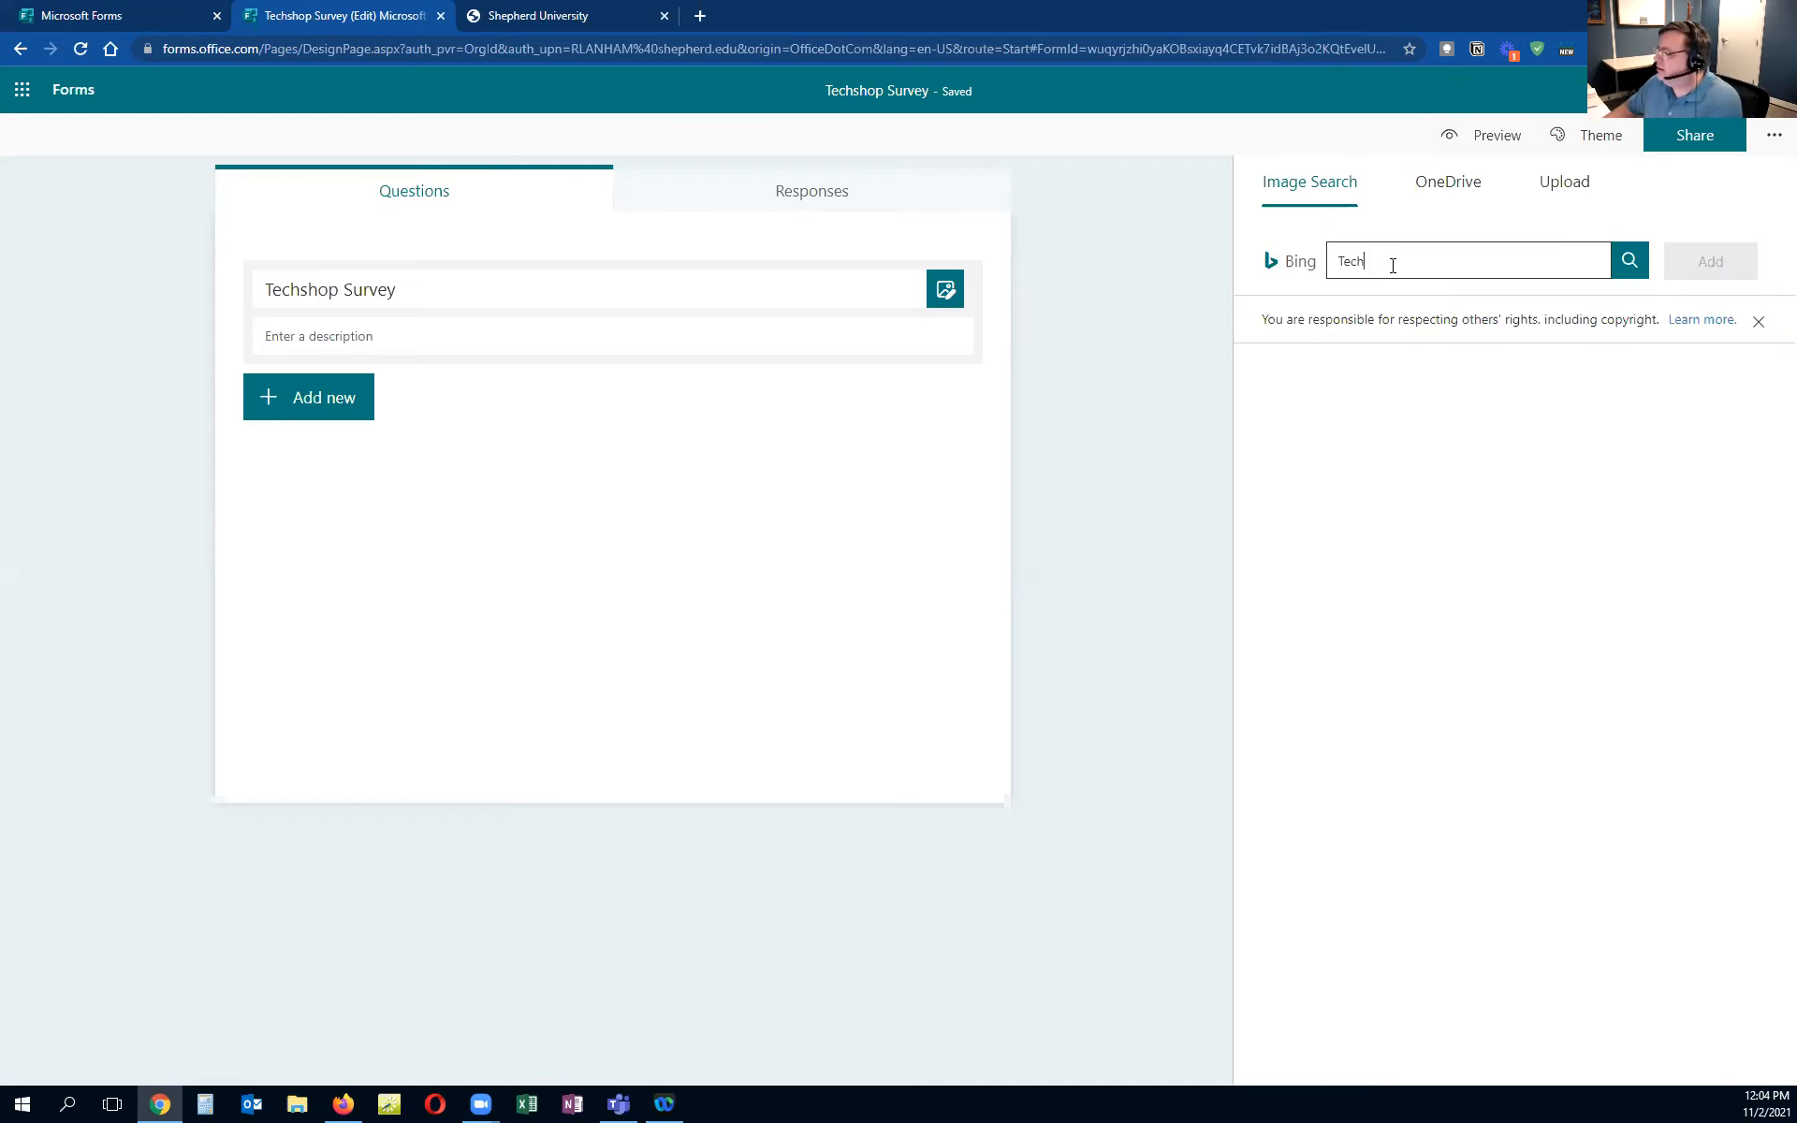
pyautogui.click(1627, 265)
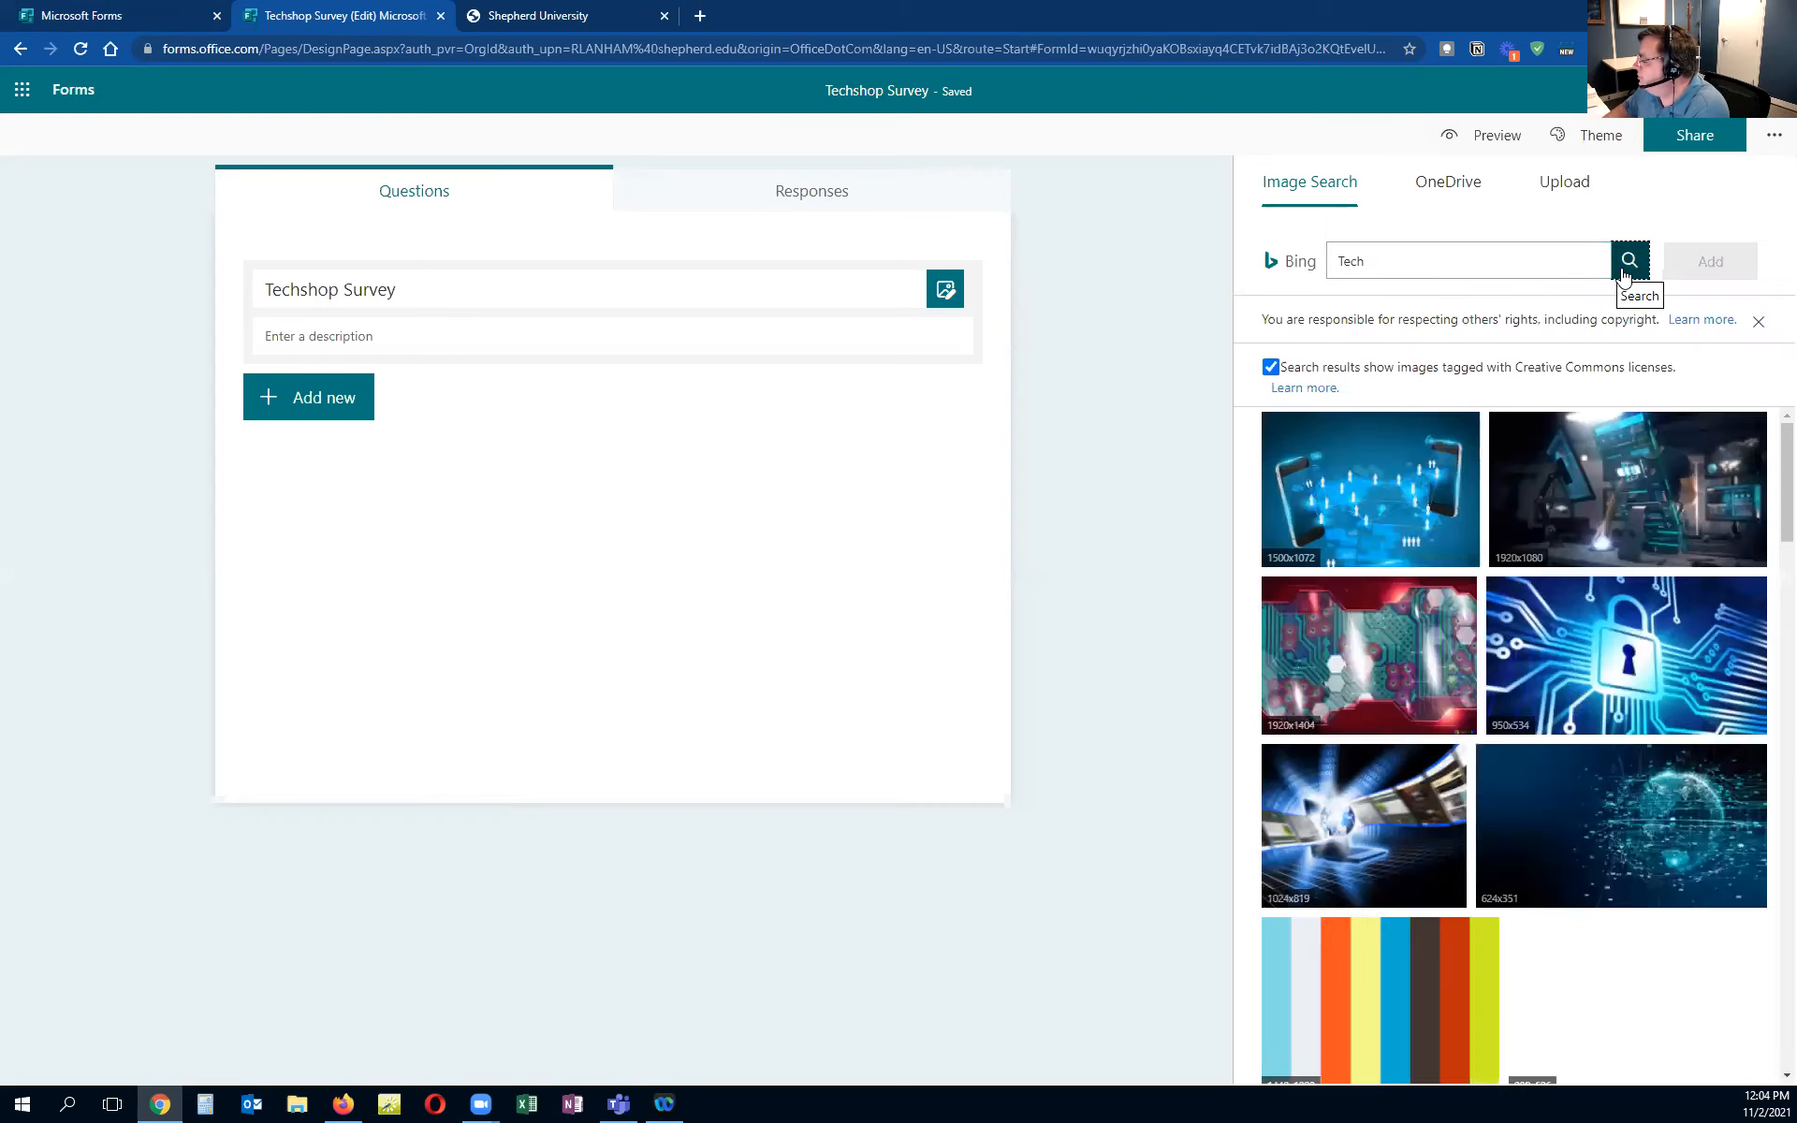
pyautogui.scroll(-5, 1480, 545)
pyautogui.scroll(5, 1480, 545)
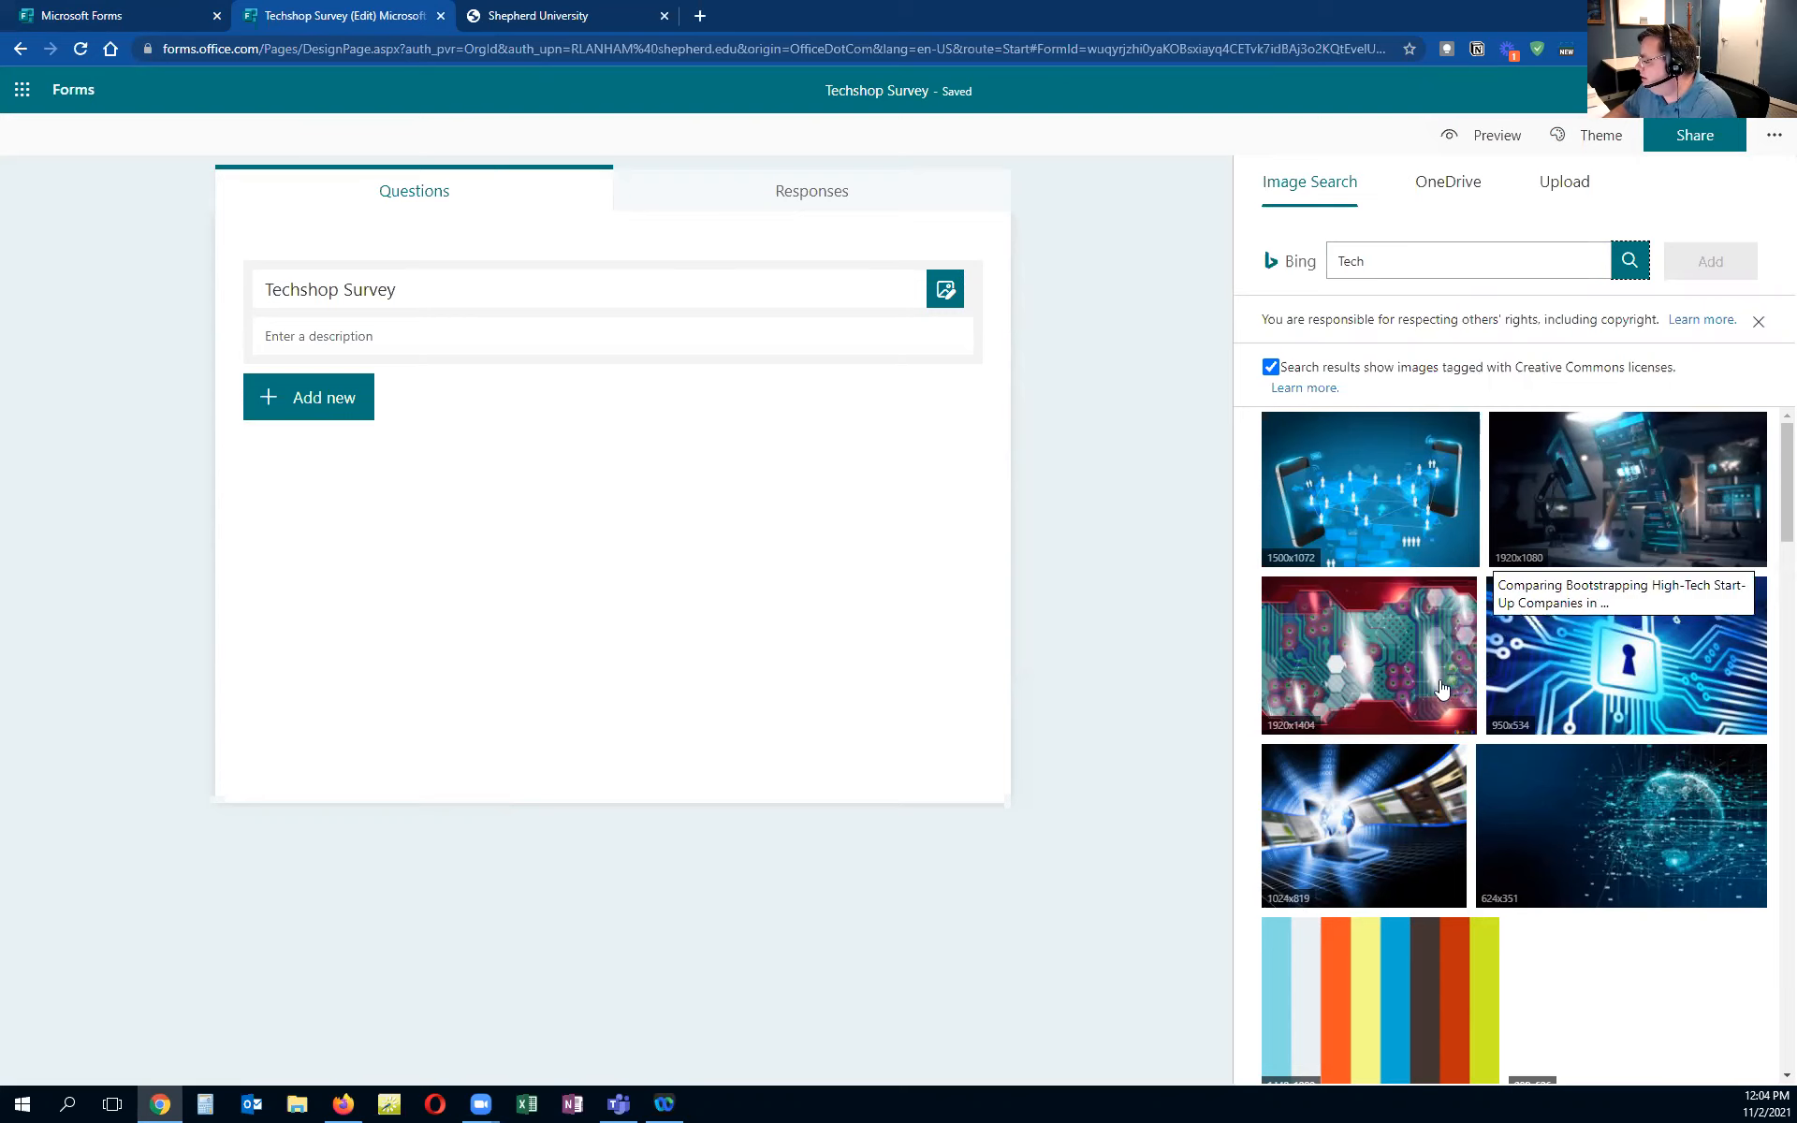
pyautogui.click(1363, 671)
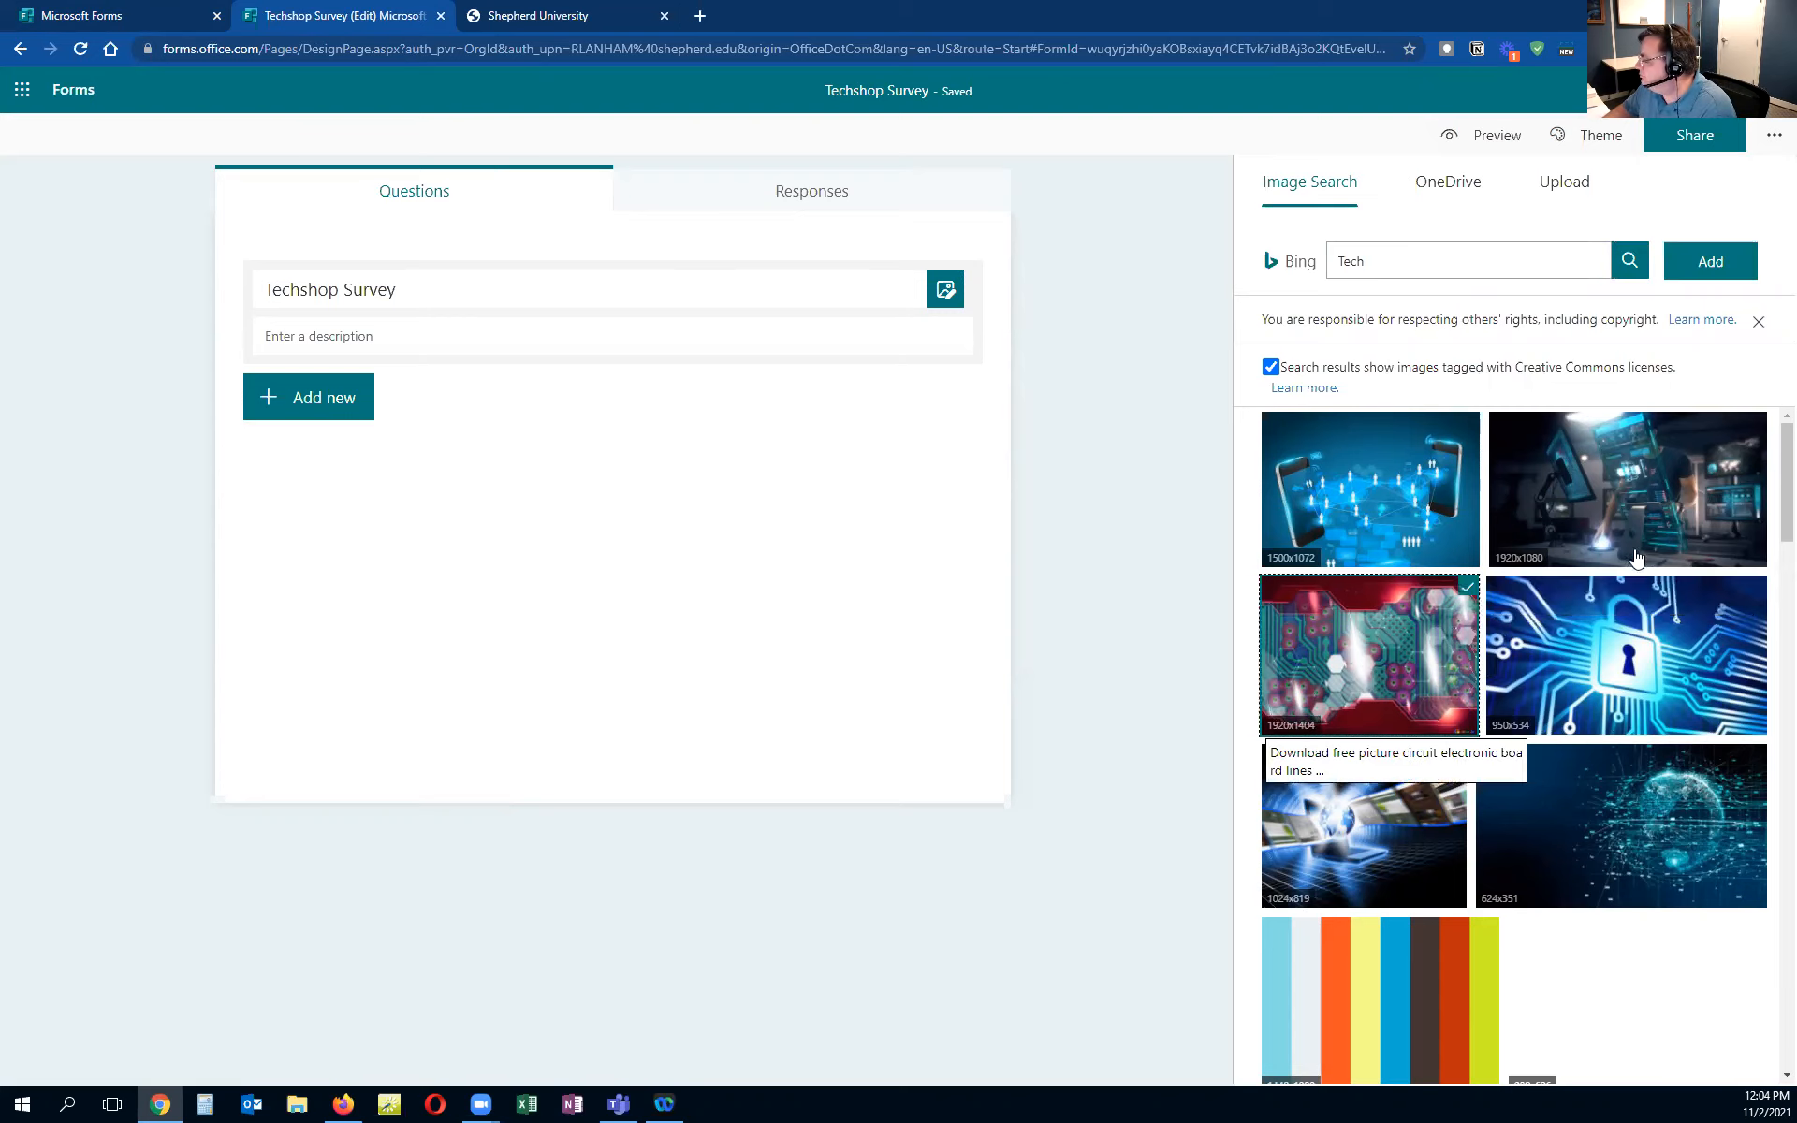
pyautogui.click(1710, 264)
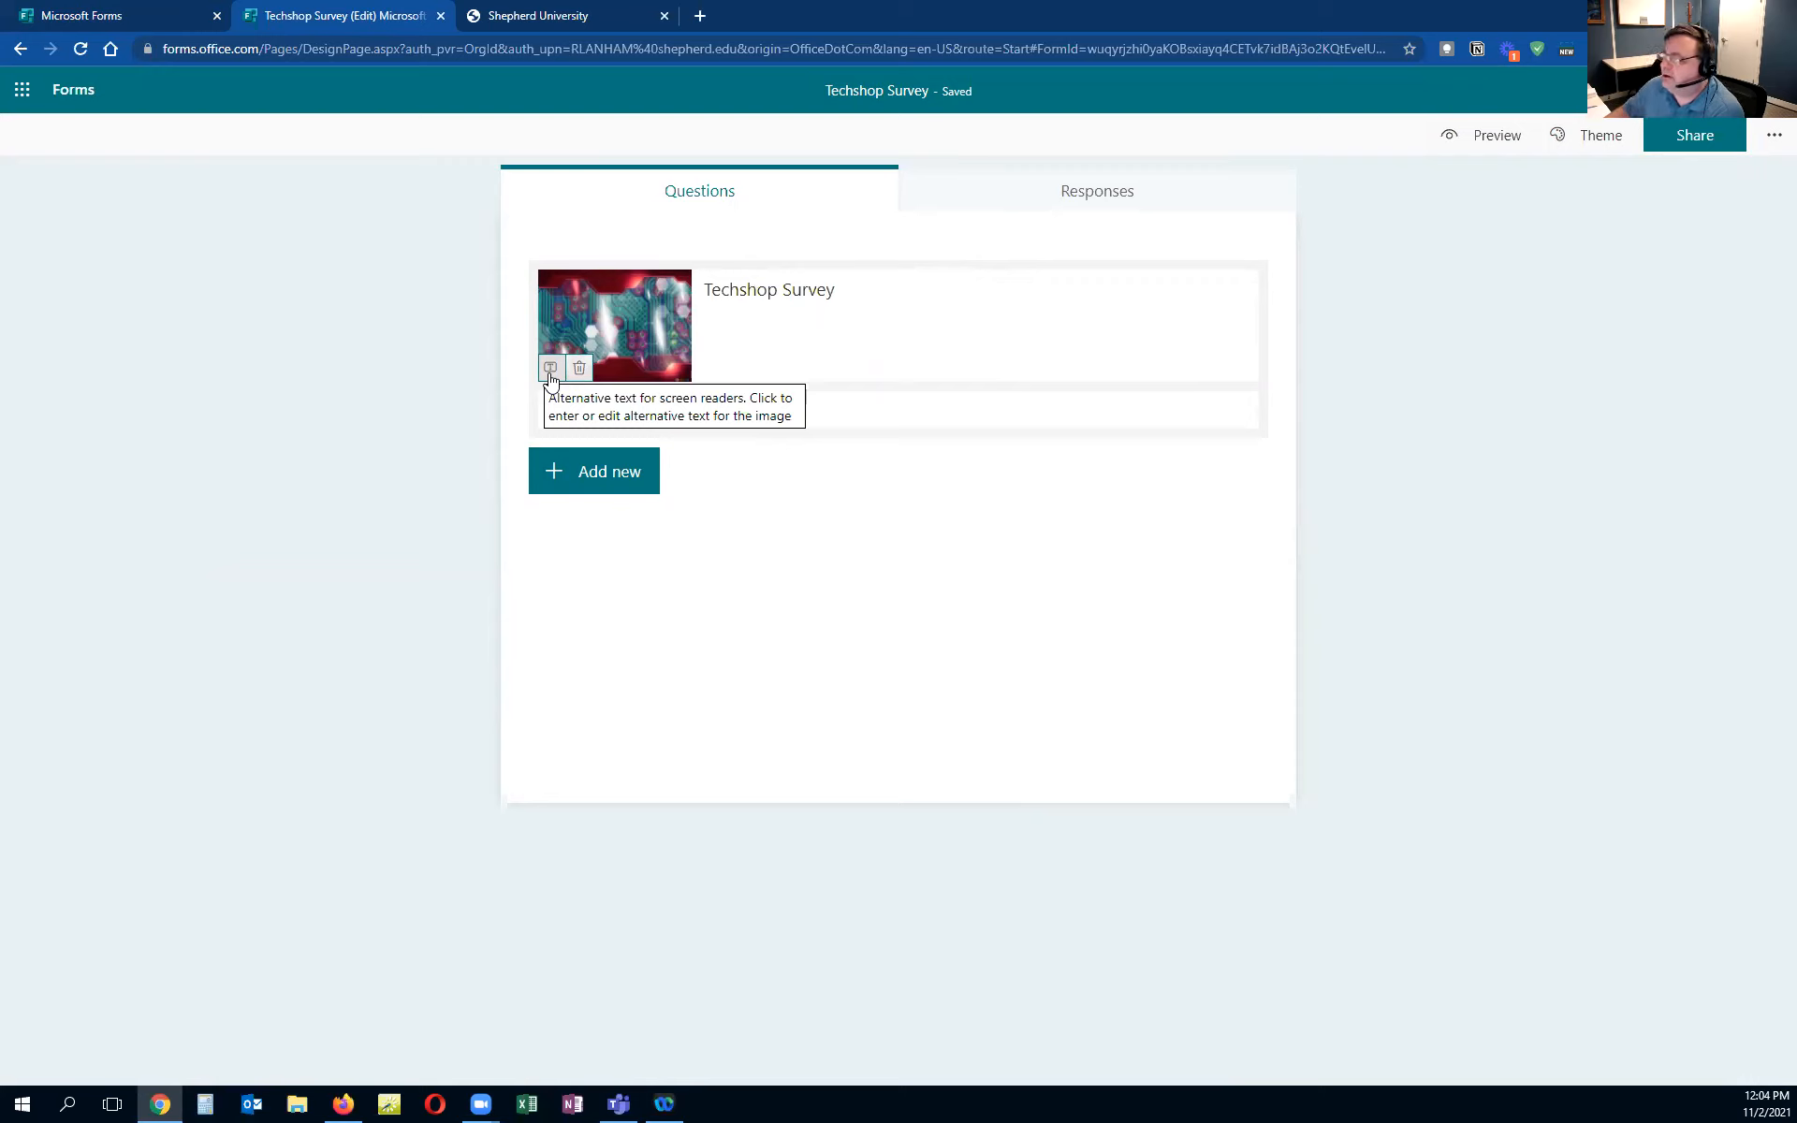
# Give the title image the alternative text "Tech"
pyautogui.click(549, 370)
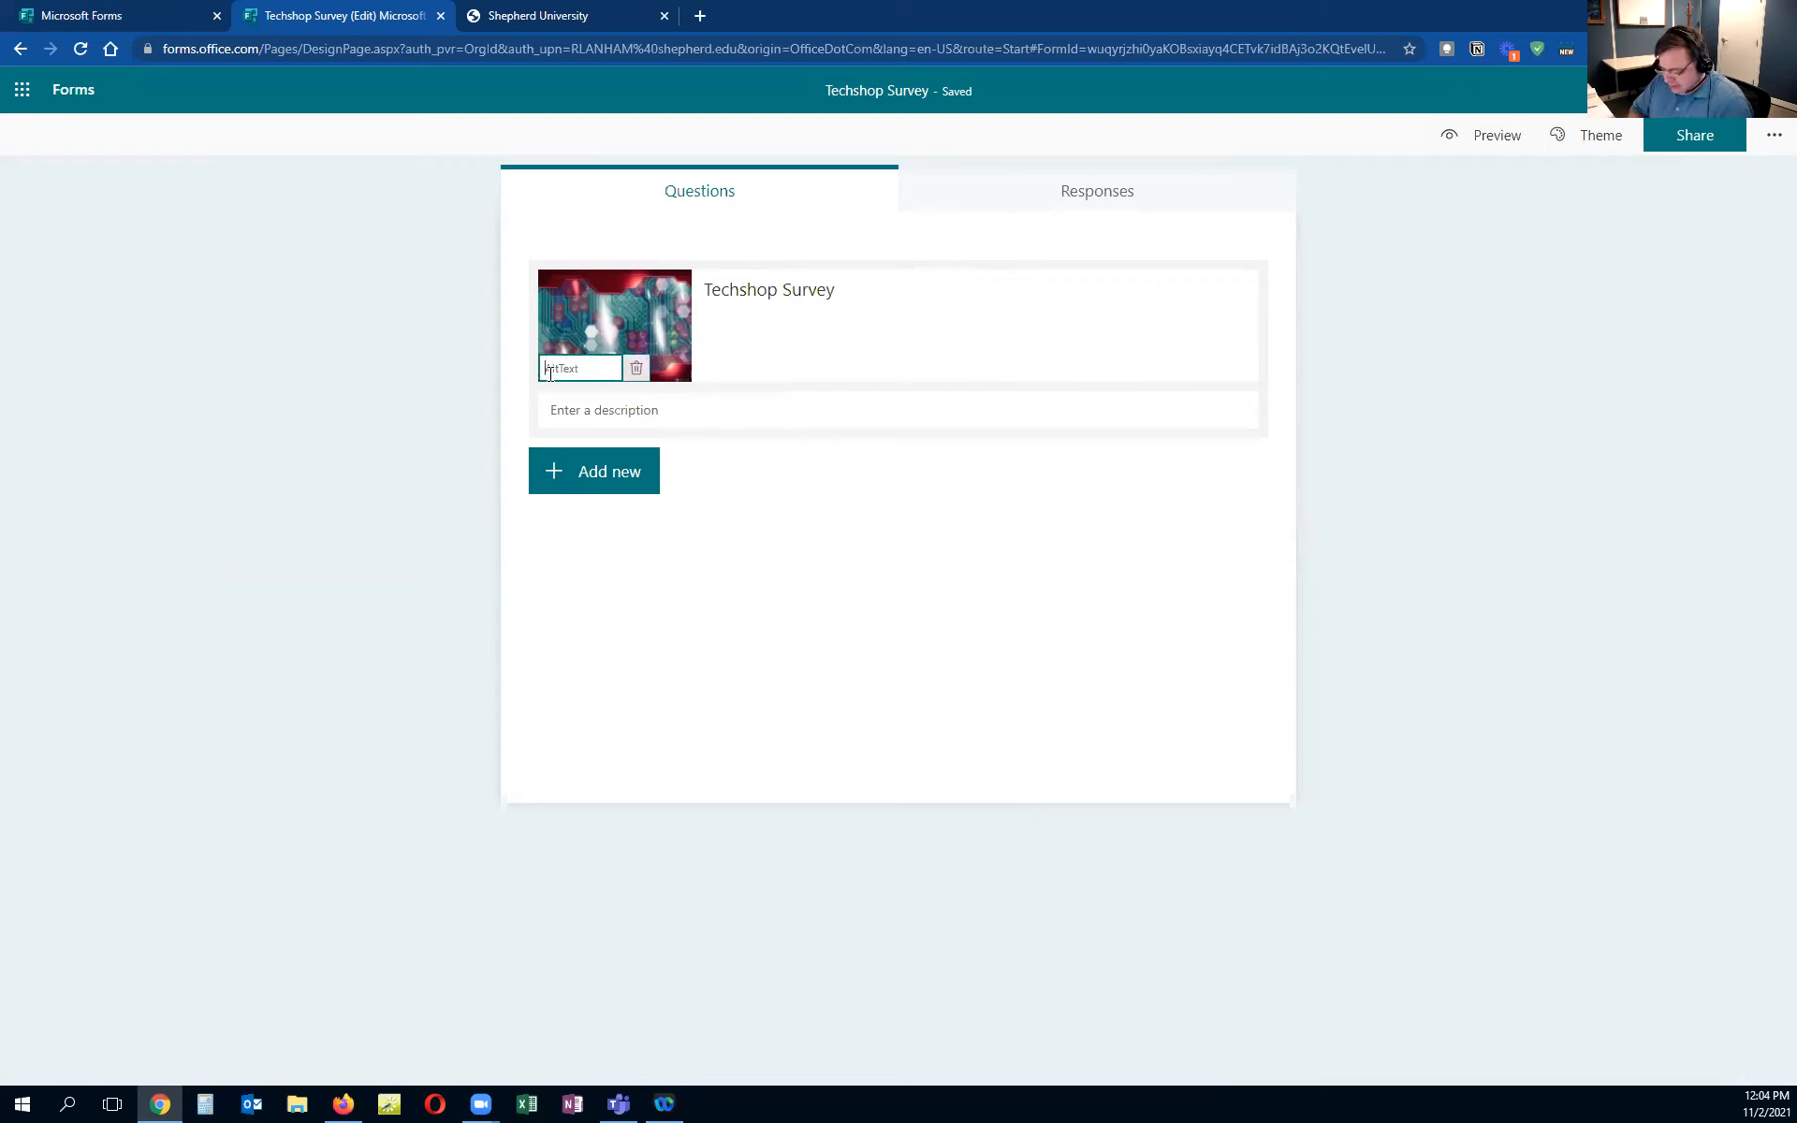
pyautogui.write('Tech')
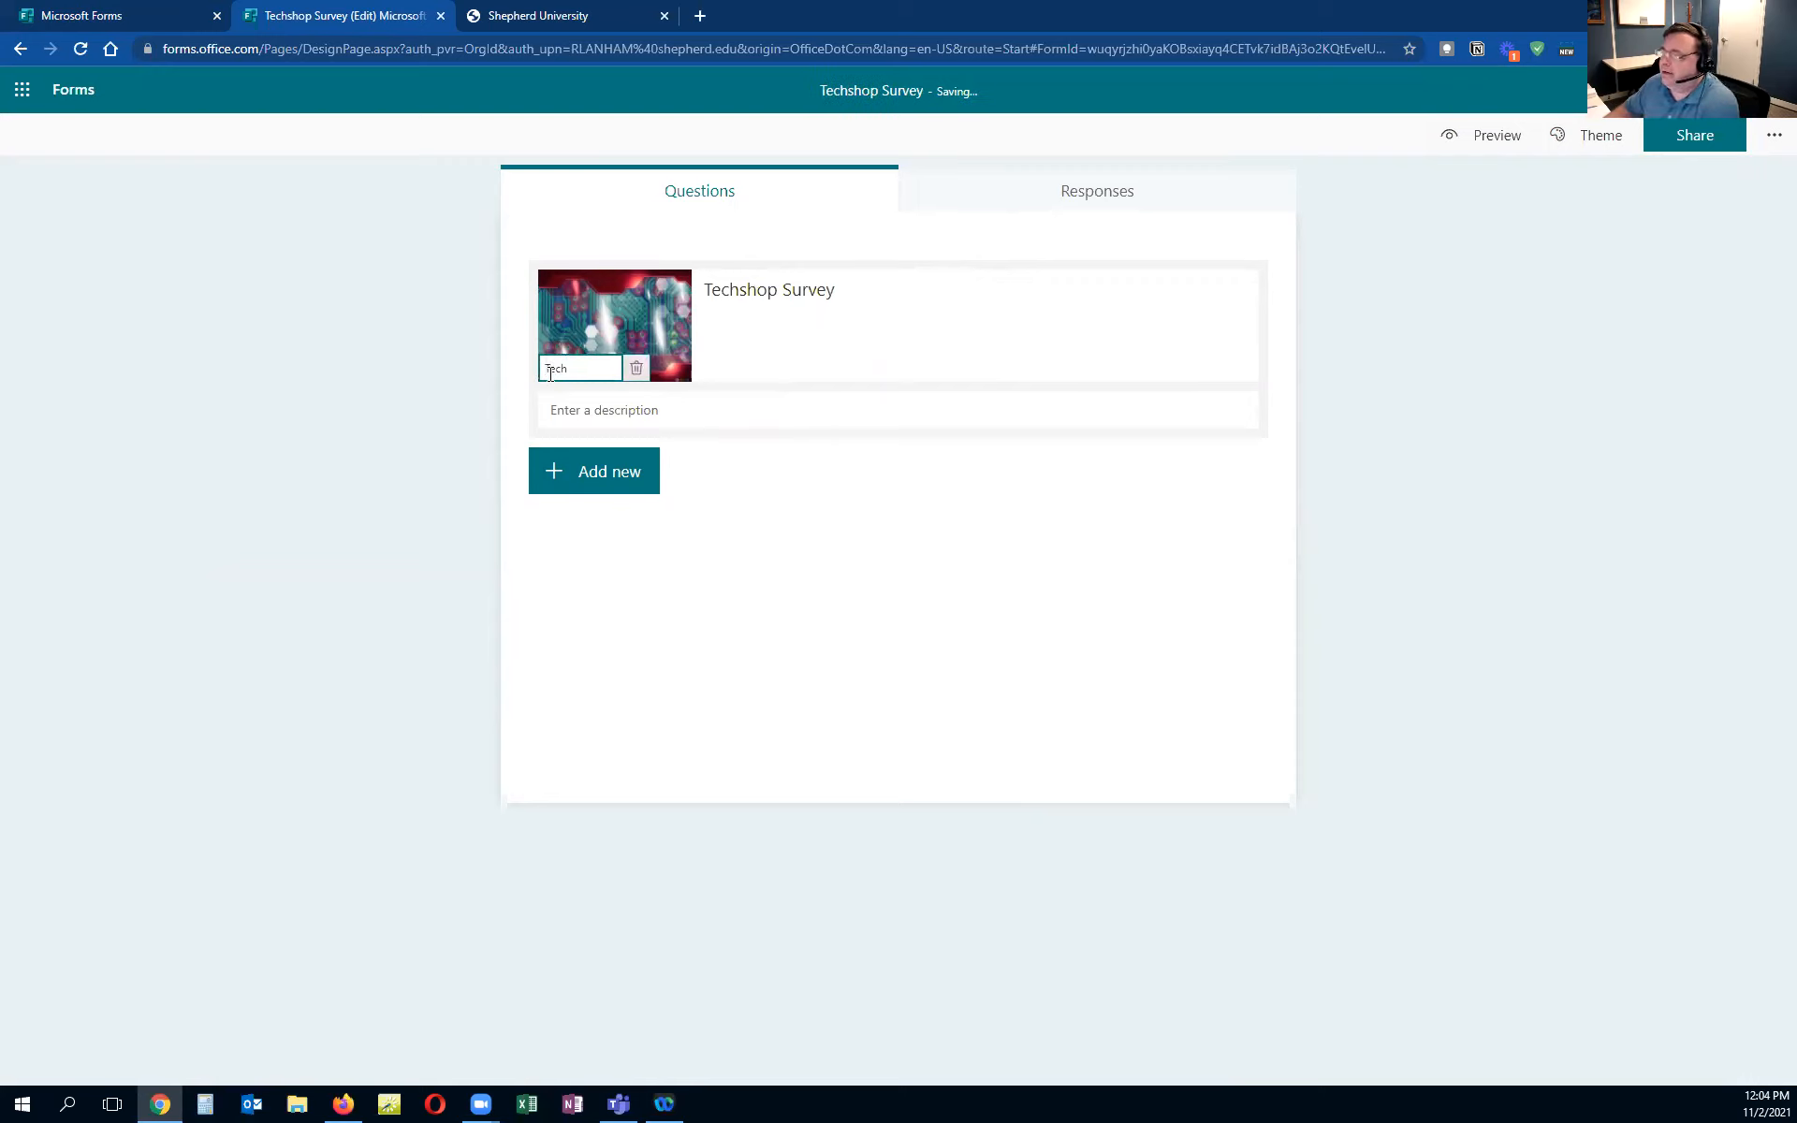
pyautogui.click(1388, 369)
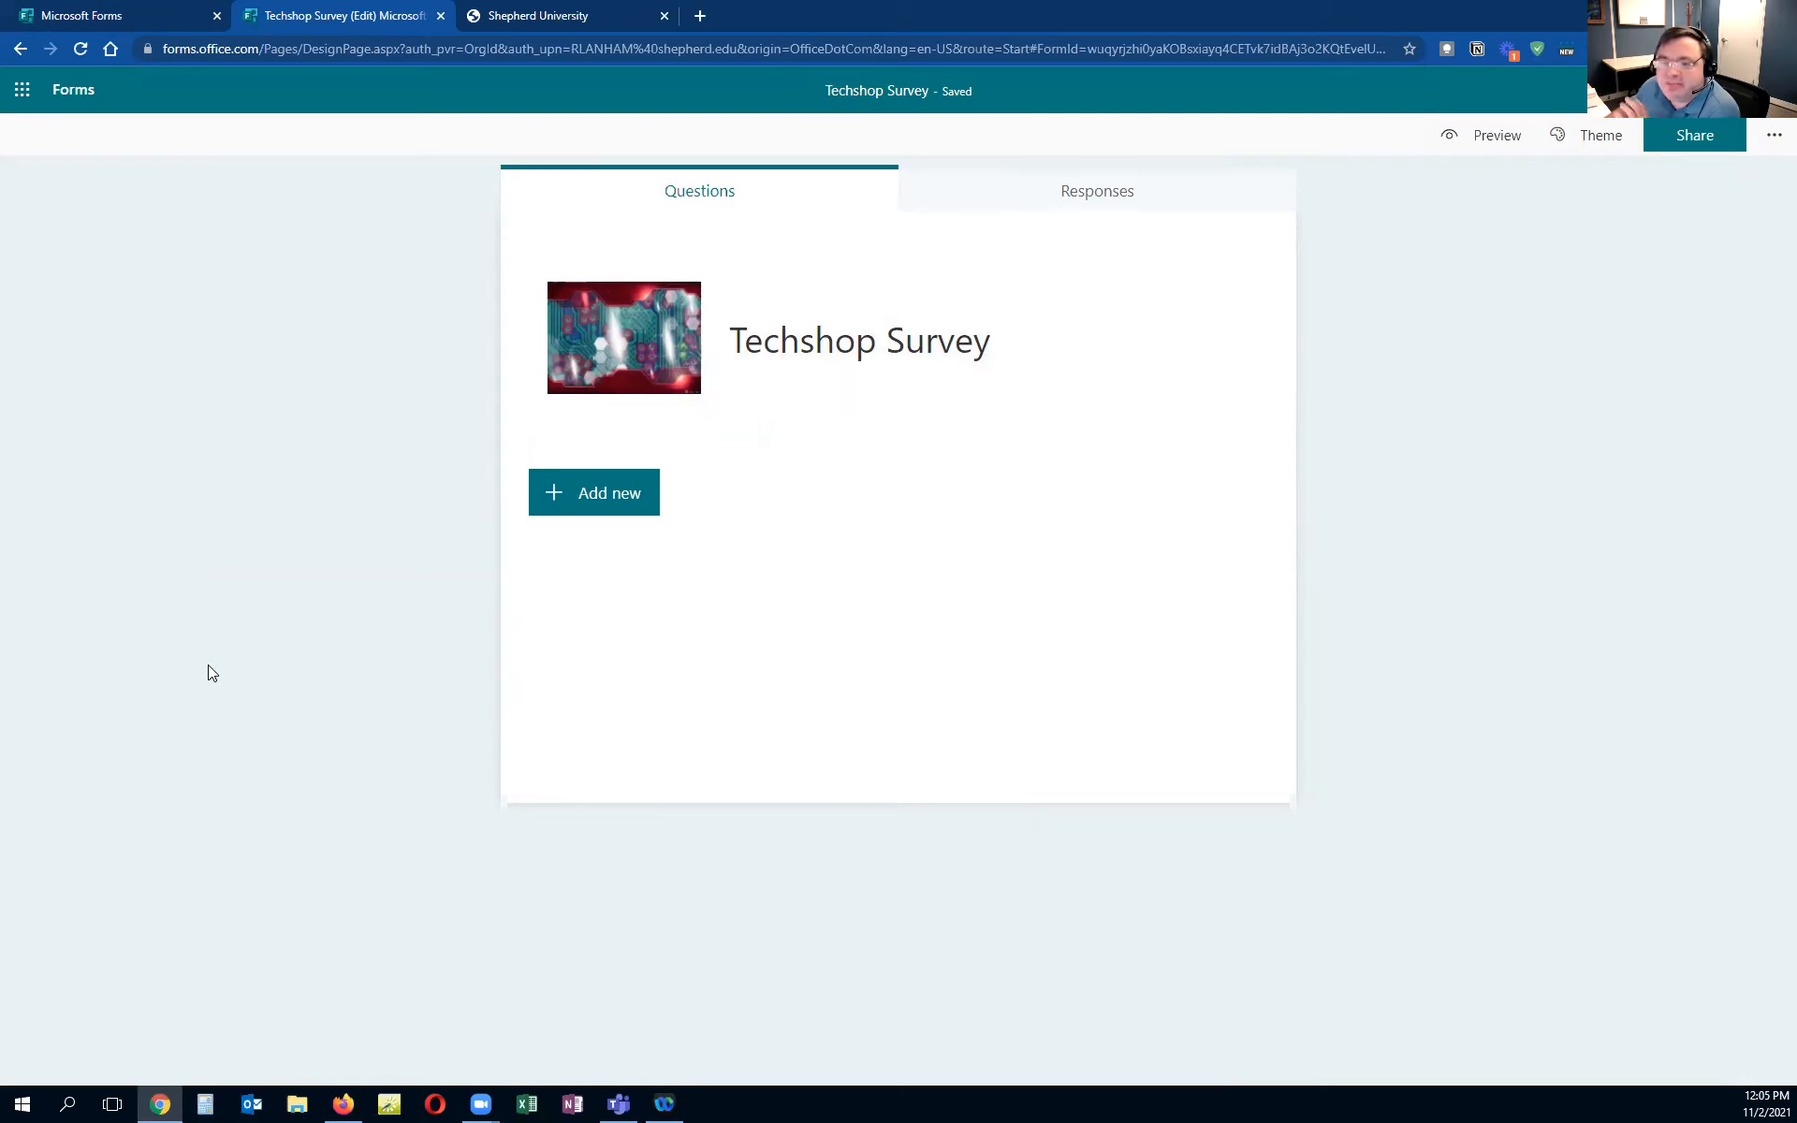
# Apply the preset theme with white clouds over green hills on a blue sky to the form
pyautogui.click(1588, 148)
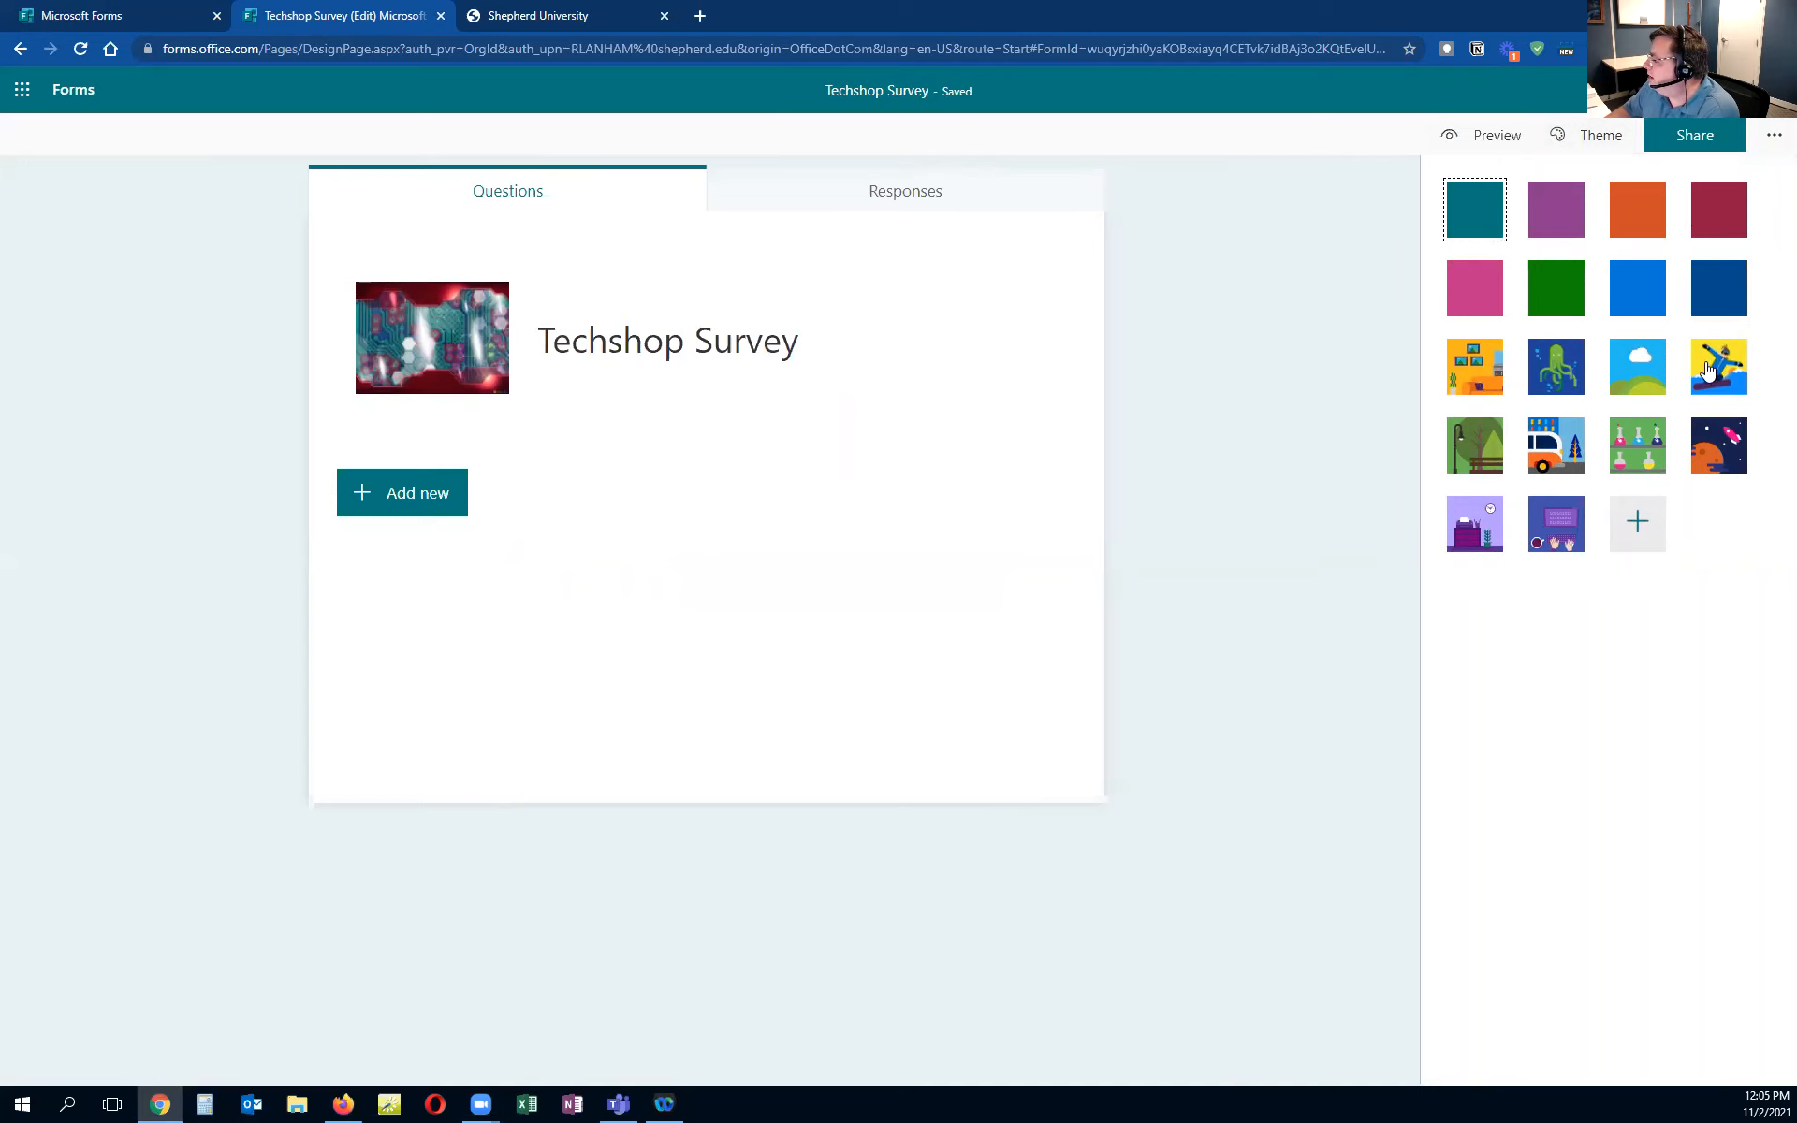
pyautogui.click(1638, 528)
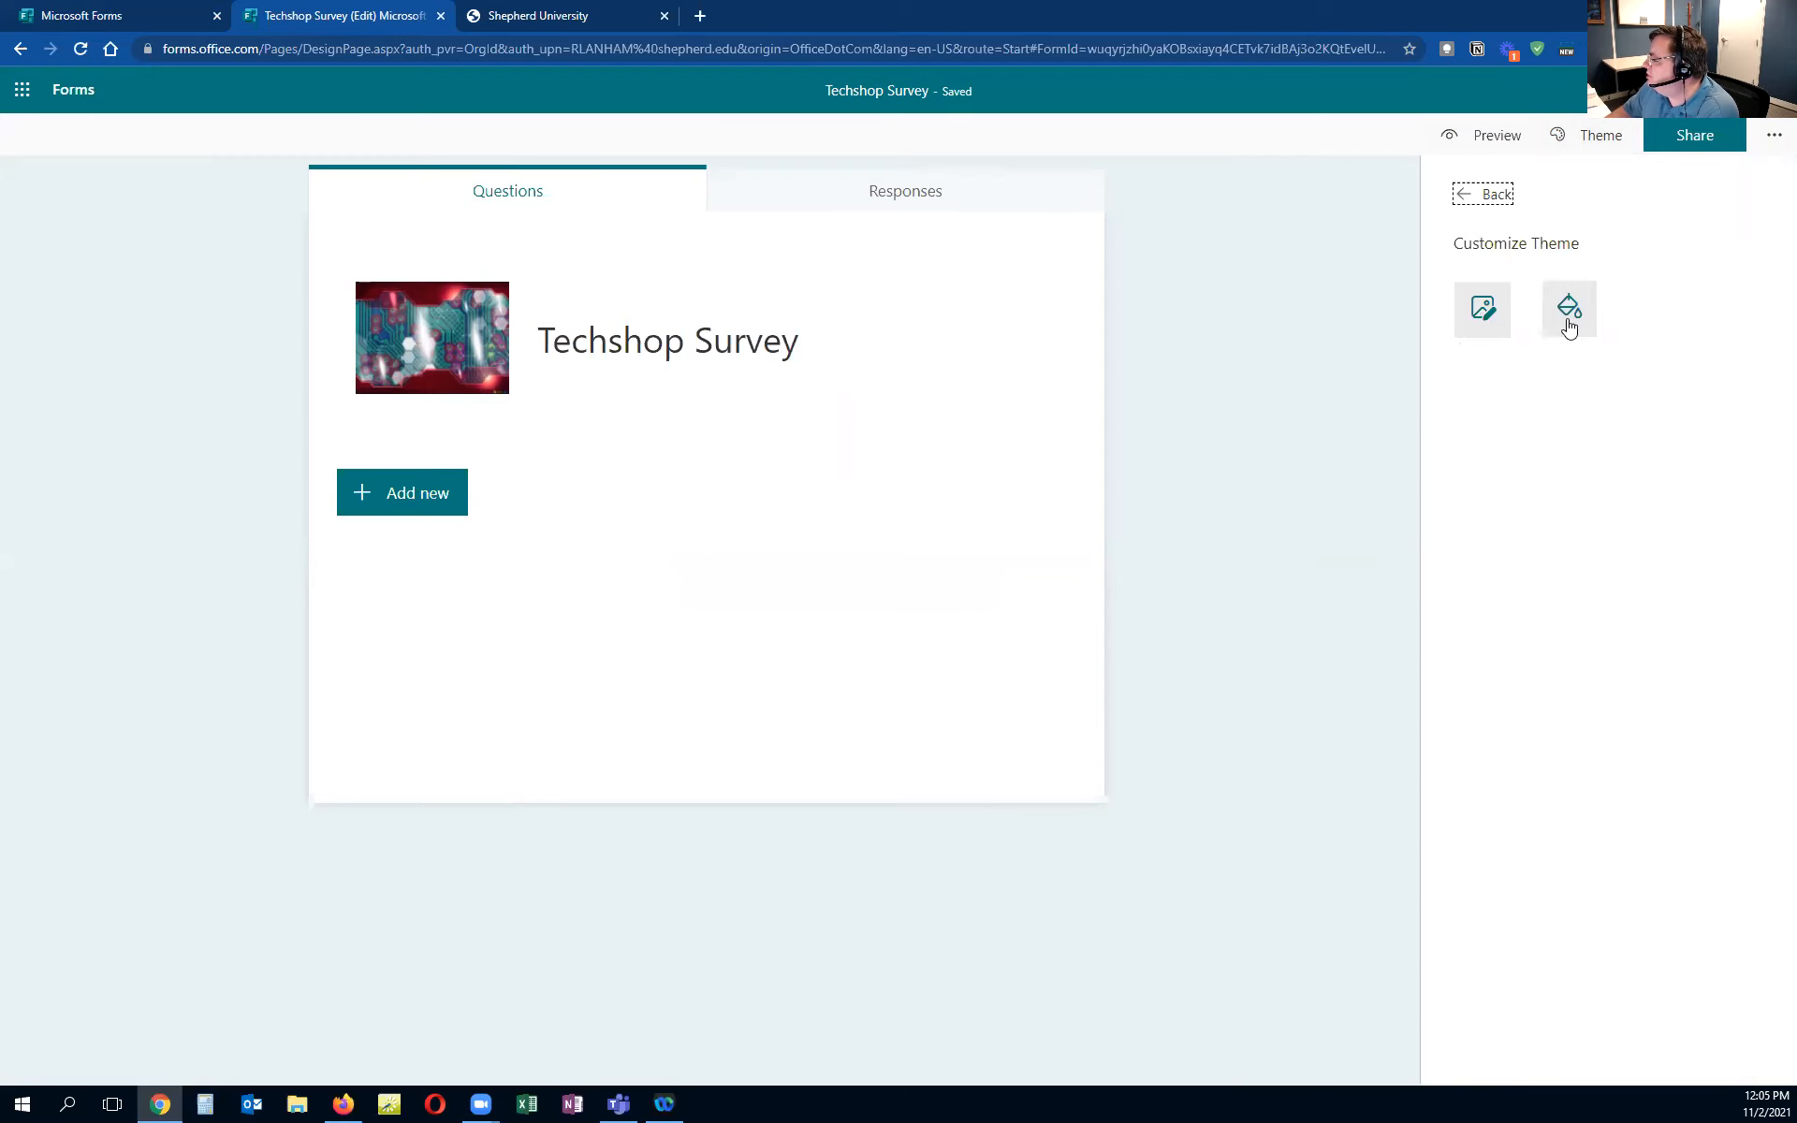
pyautogui.click(1496, 195)
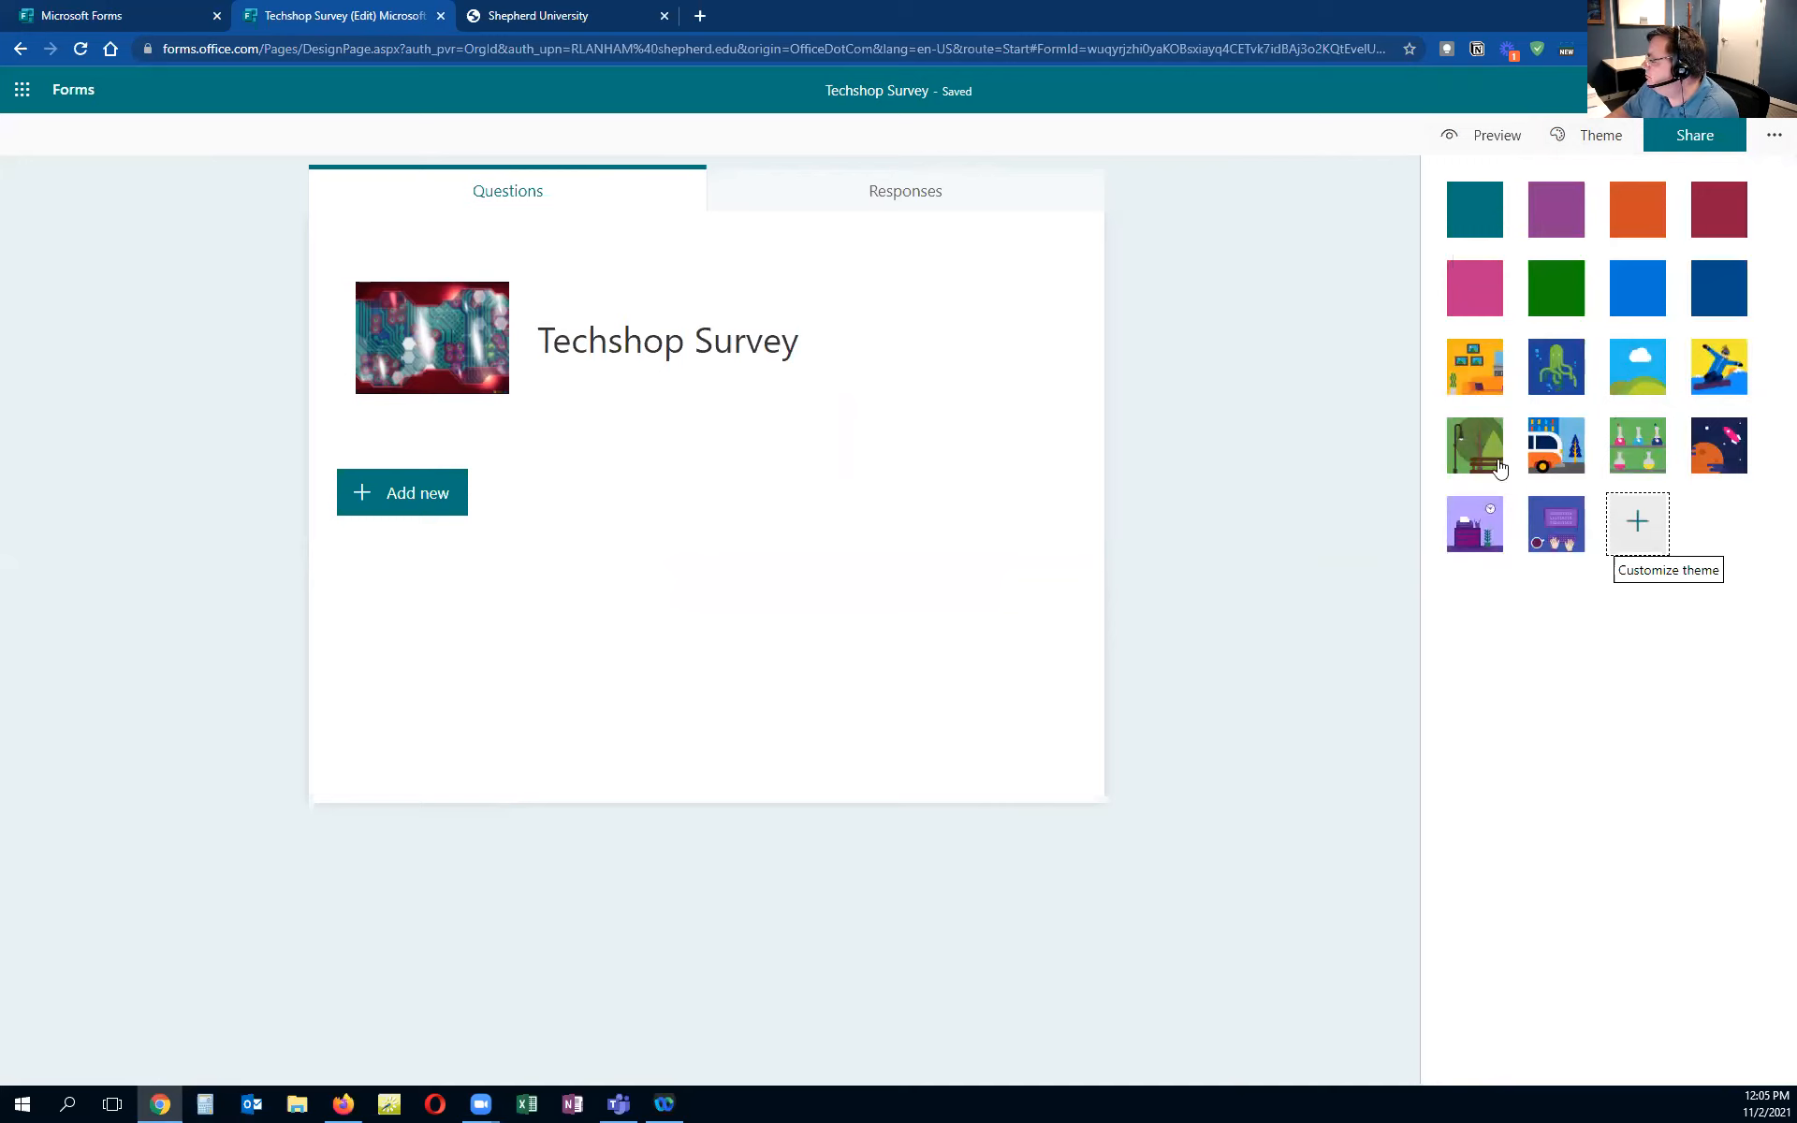
pyautogui.click(1640, 380)
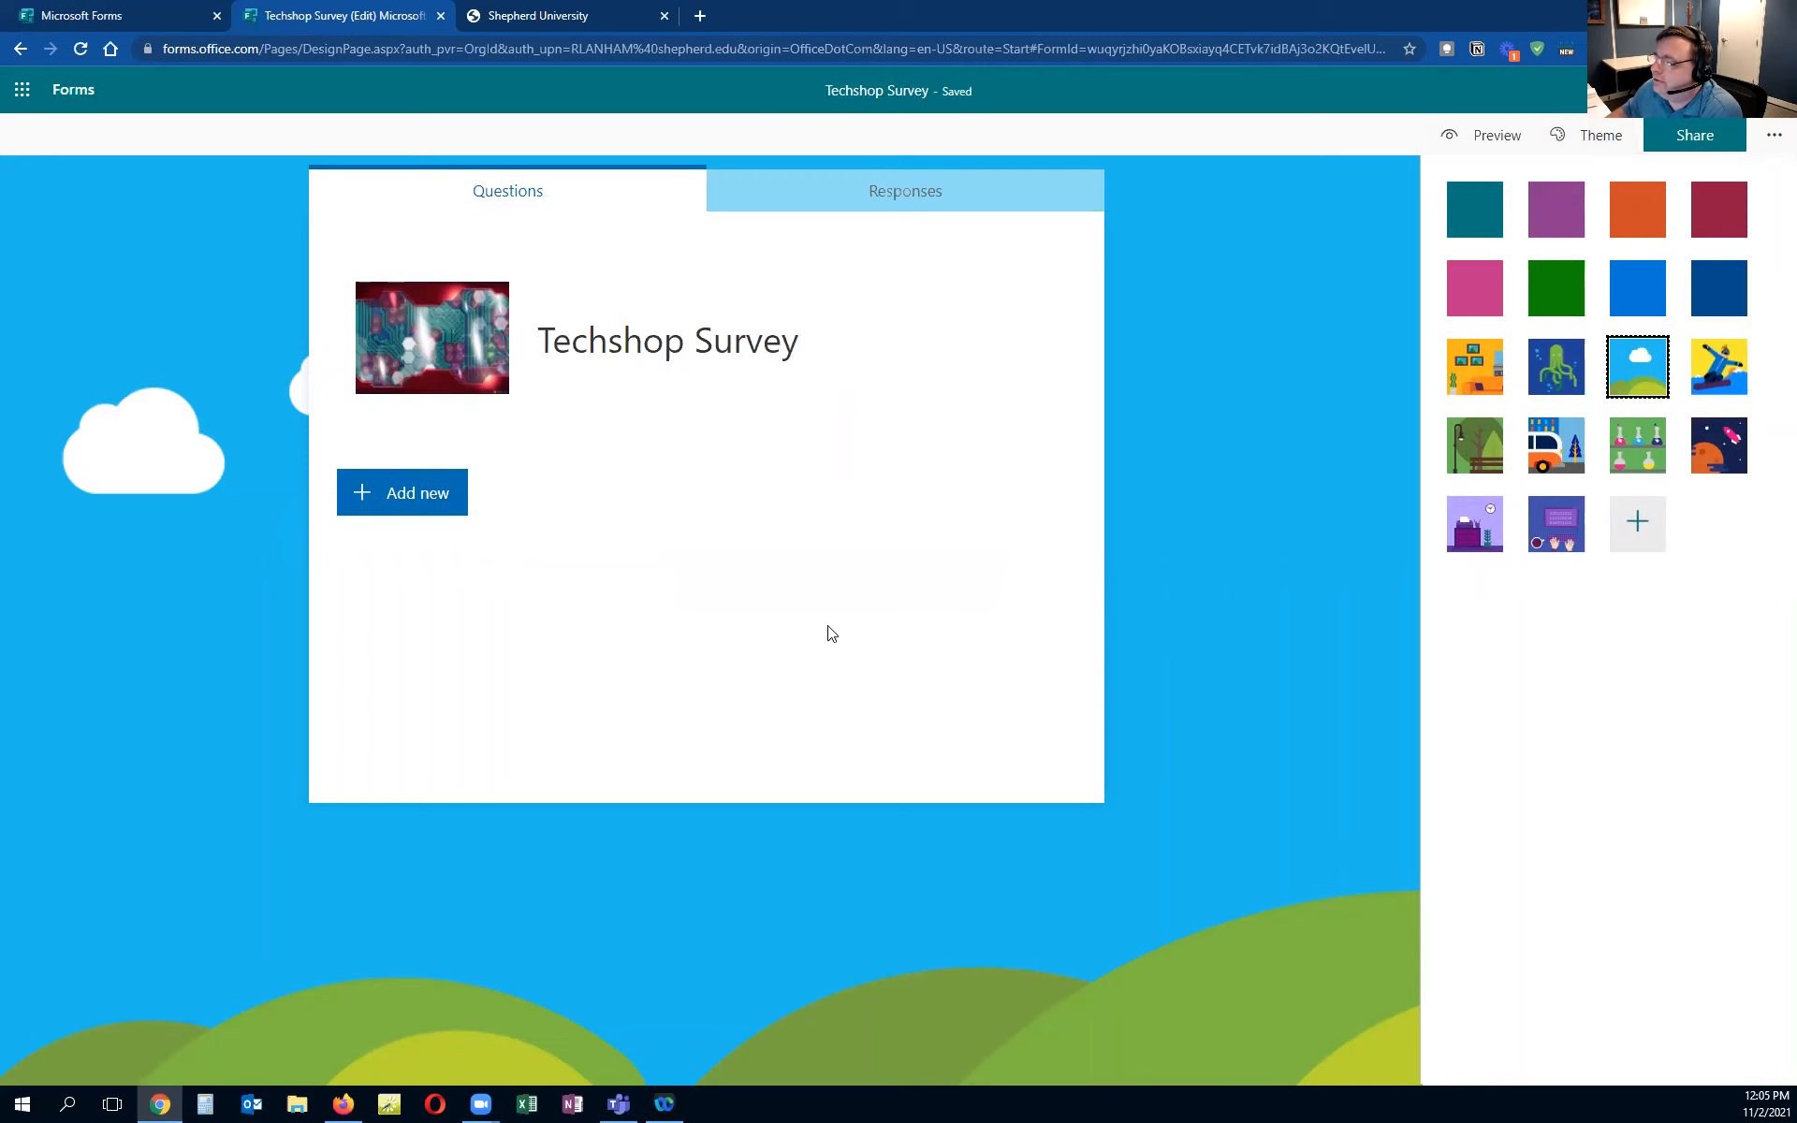
# Add a Choice question with the text "Which Techshop did you attend?"
pyautogui.click(419, 495)
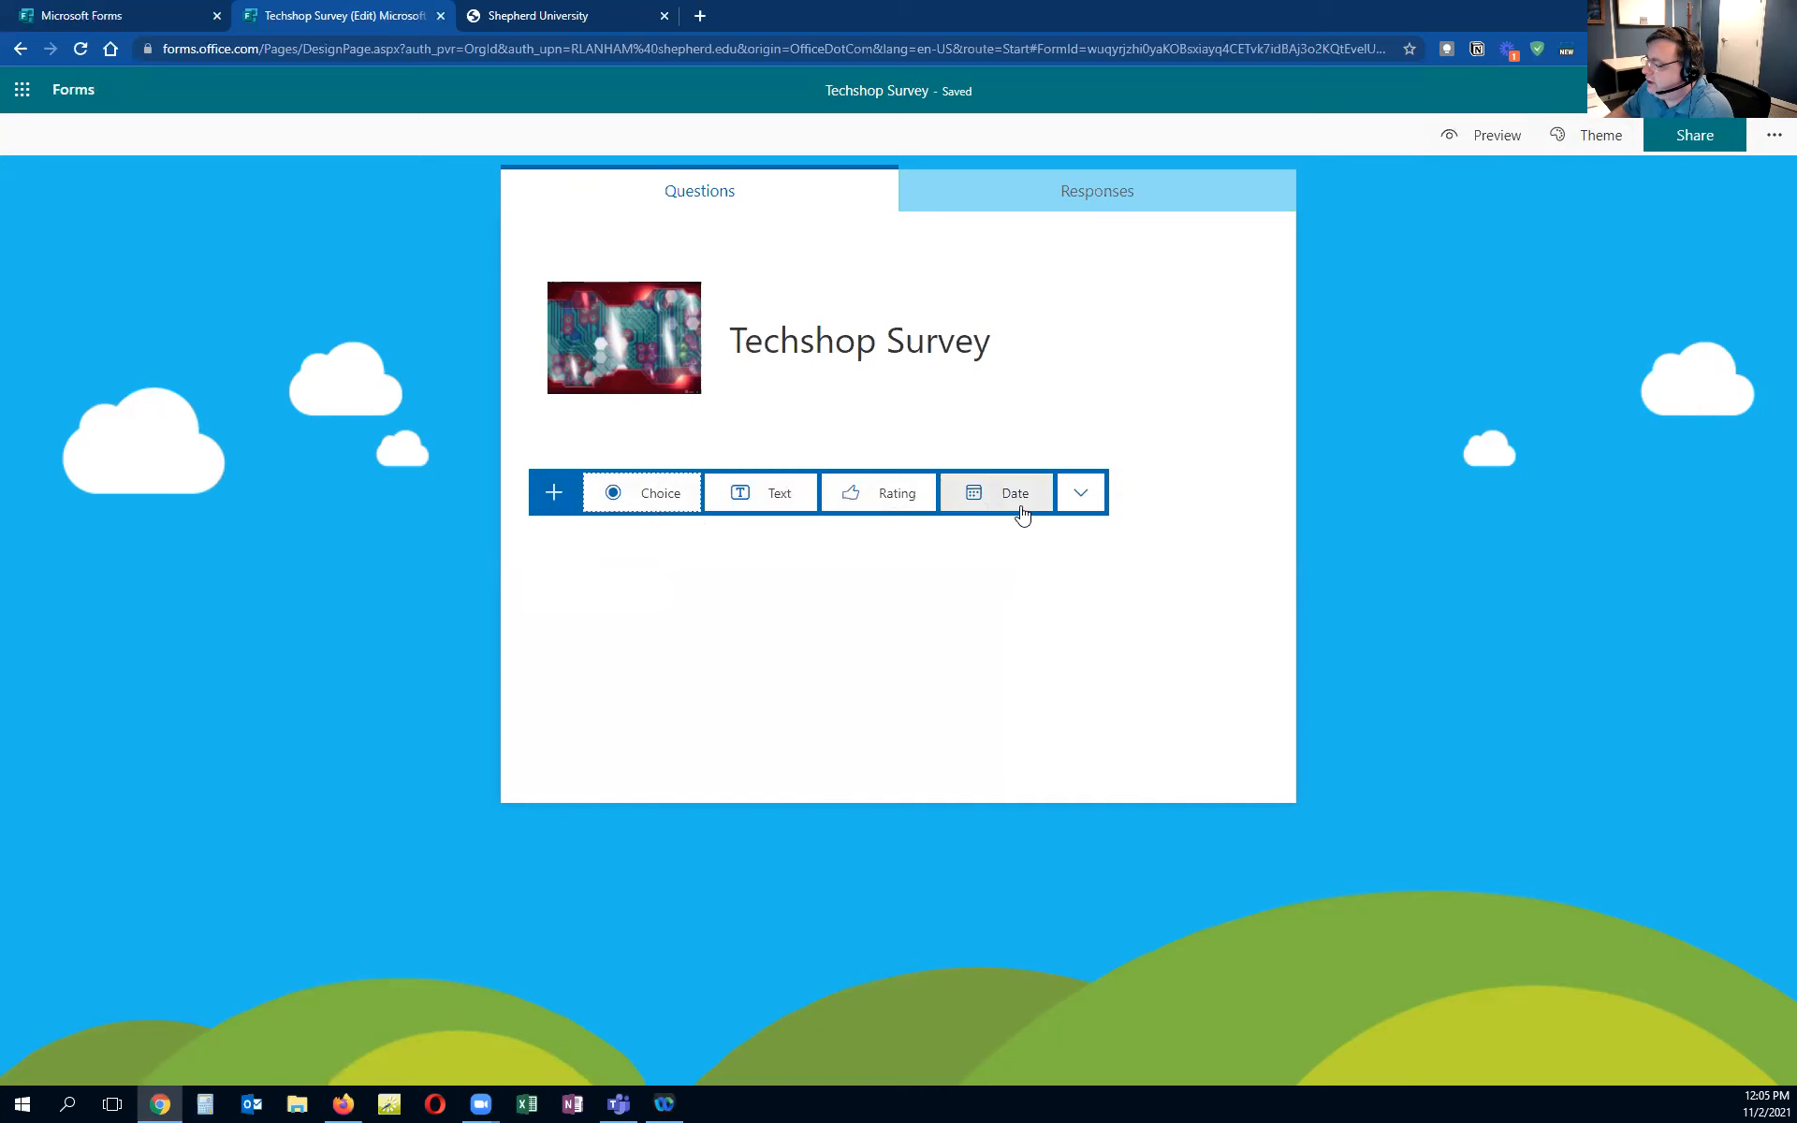
pyautogui.click(1084, 497)
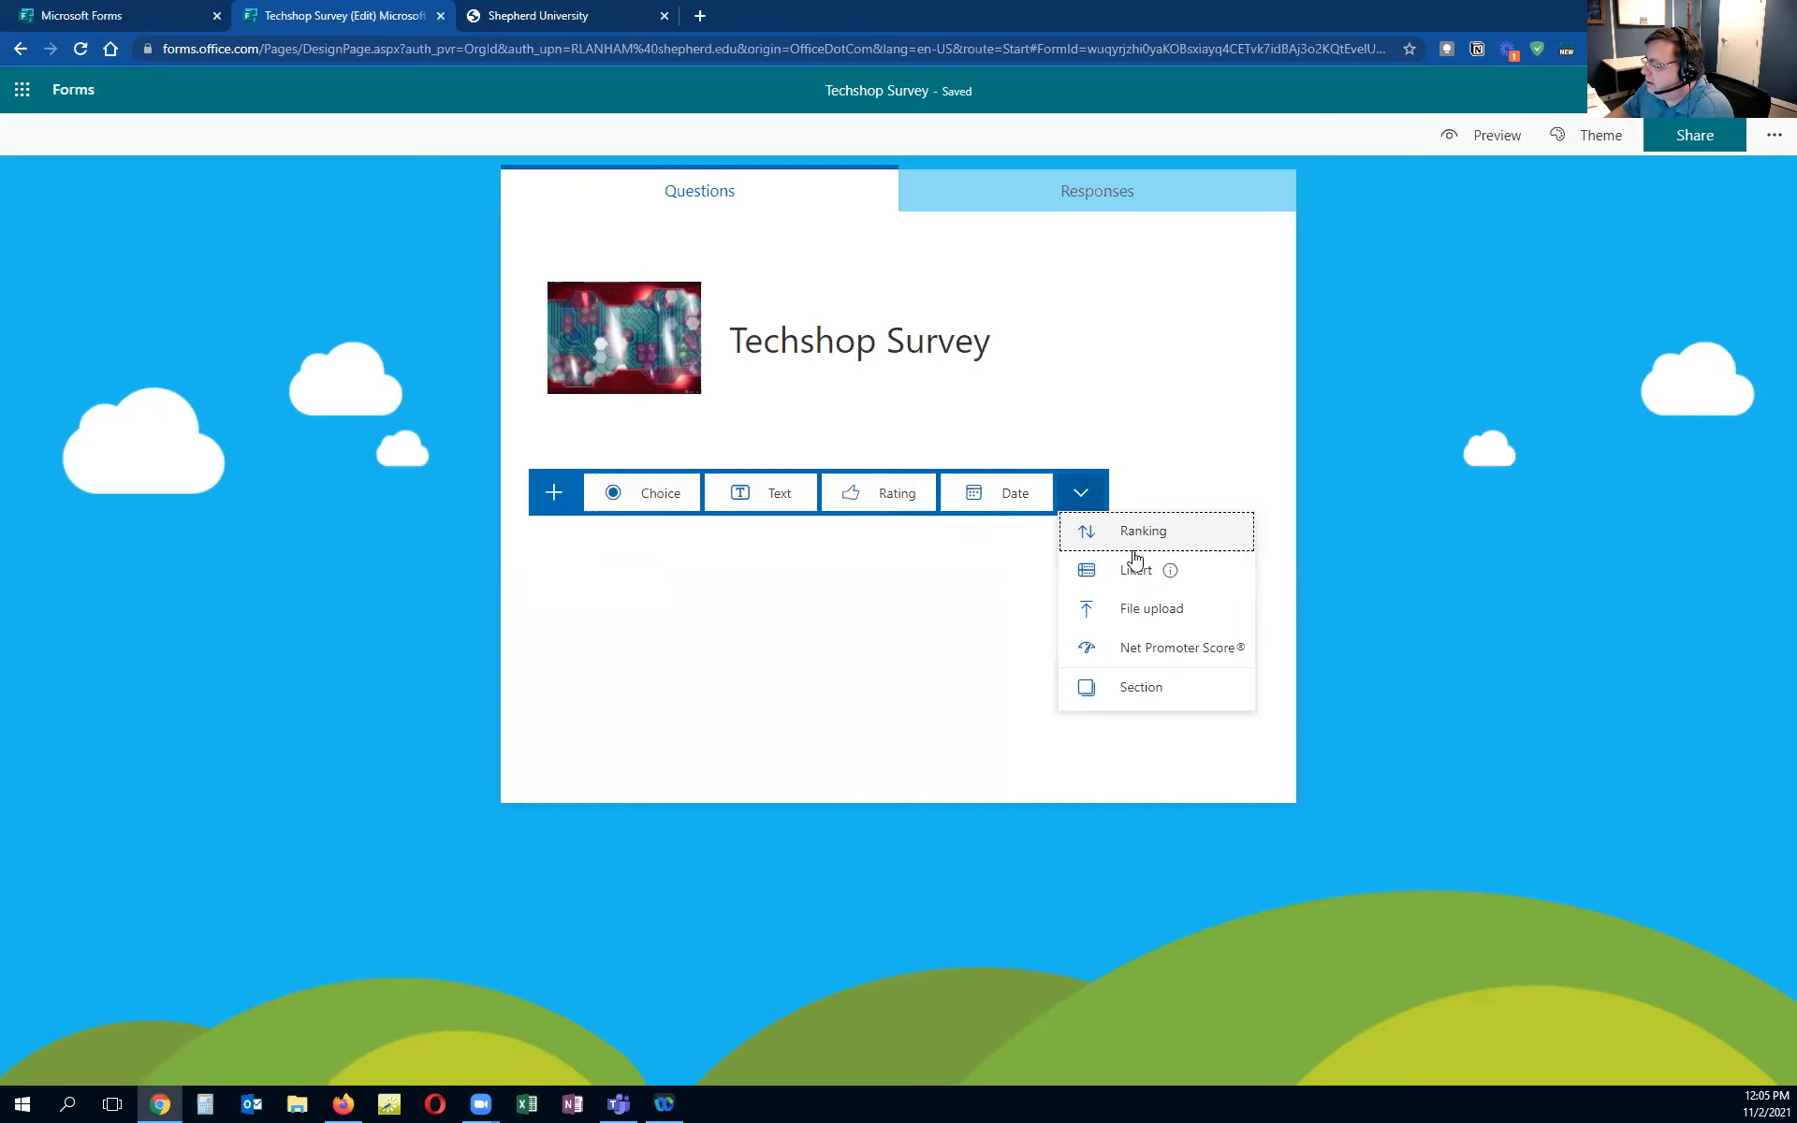
pyautogui.moveTo(1138, 574)
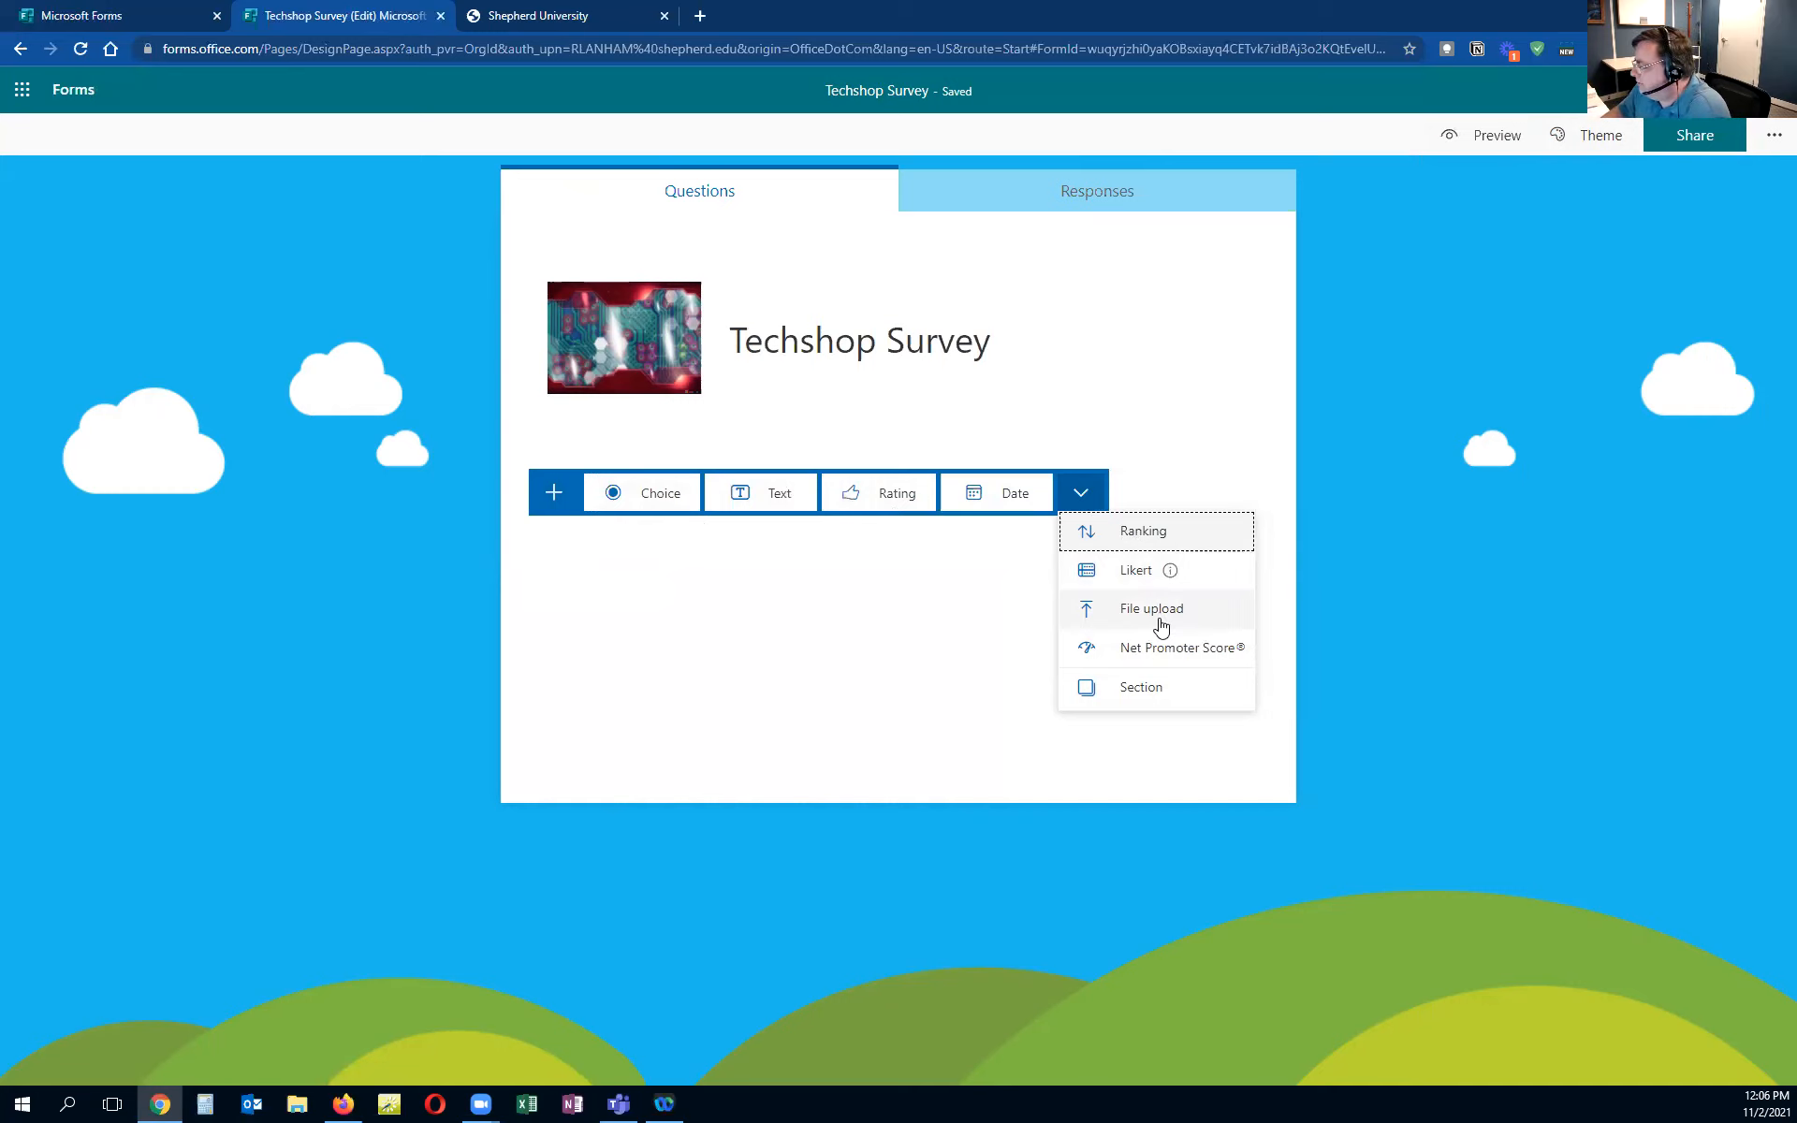
pyautogui.moveTo(1142, 573)
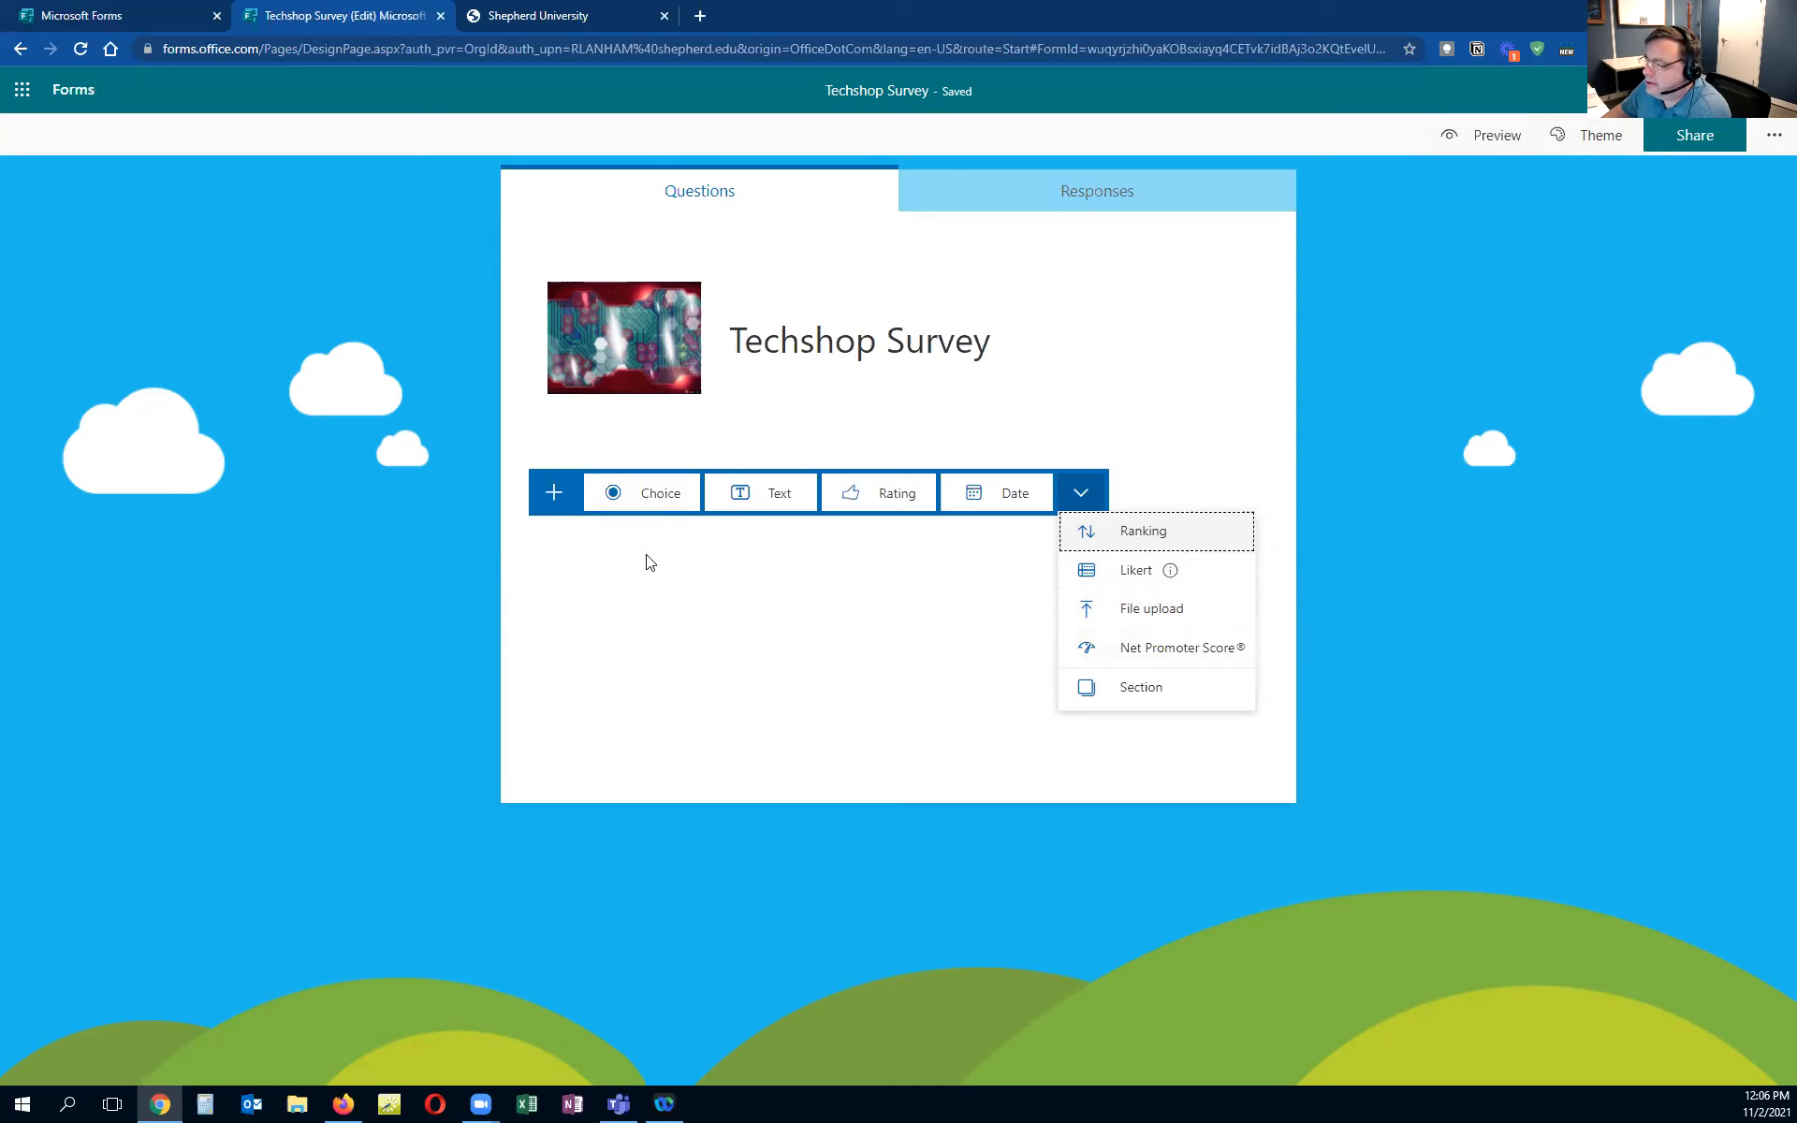
pyautogui.click(646, 493)
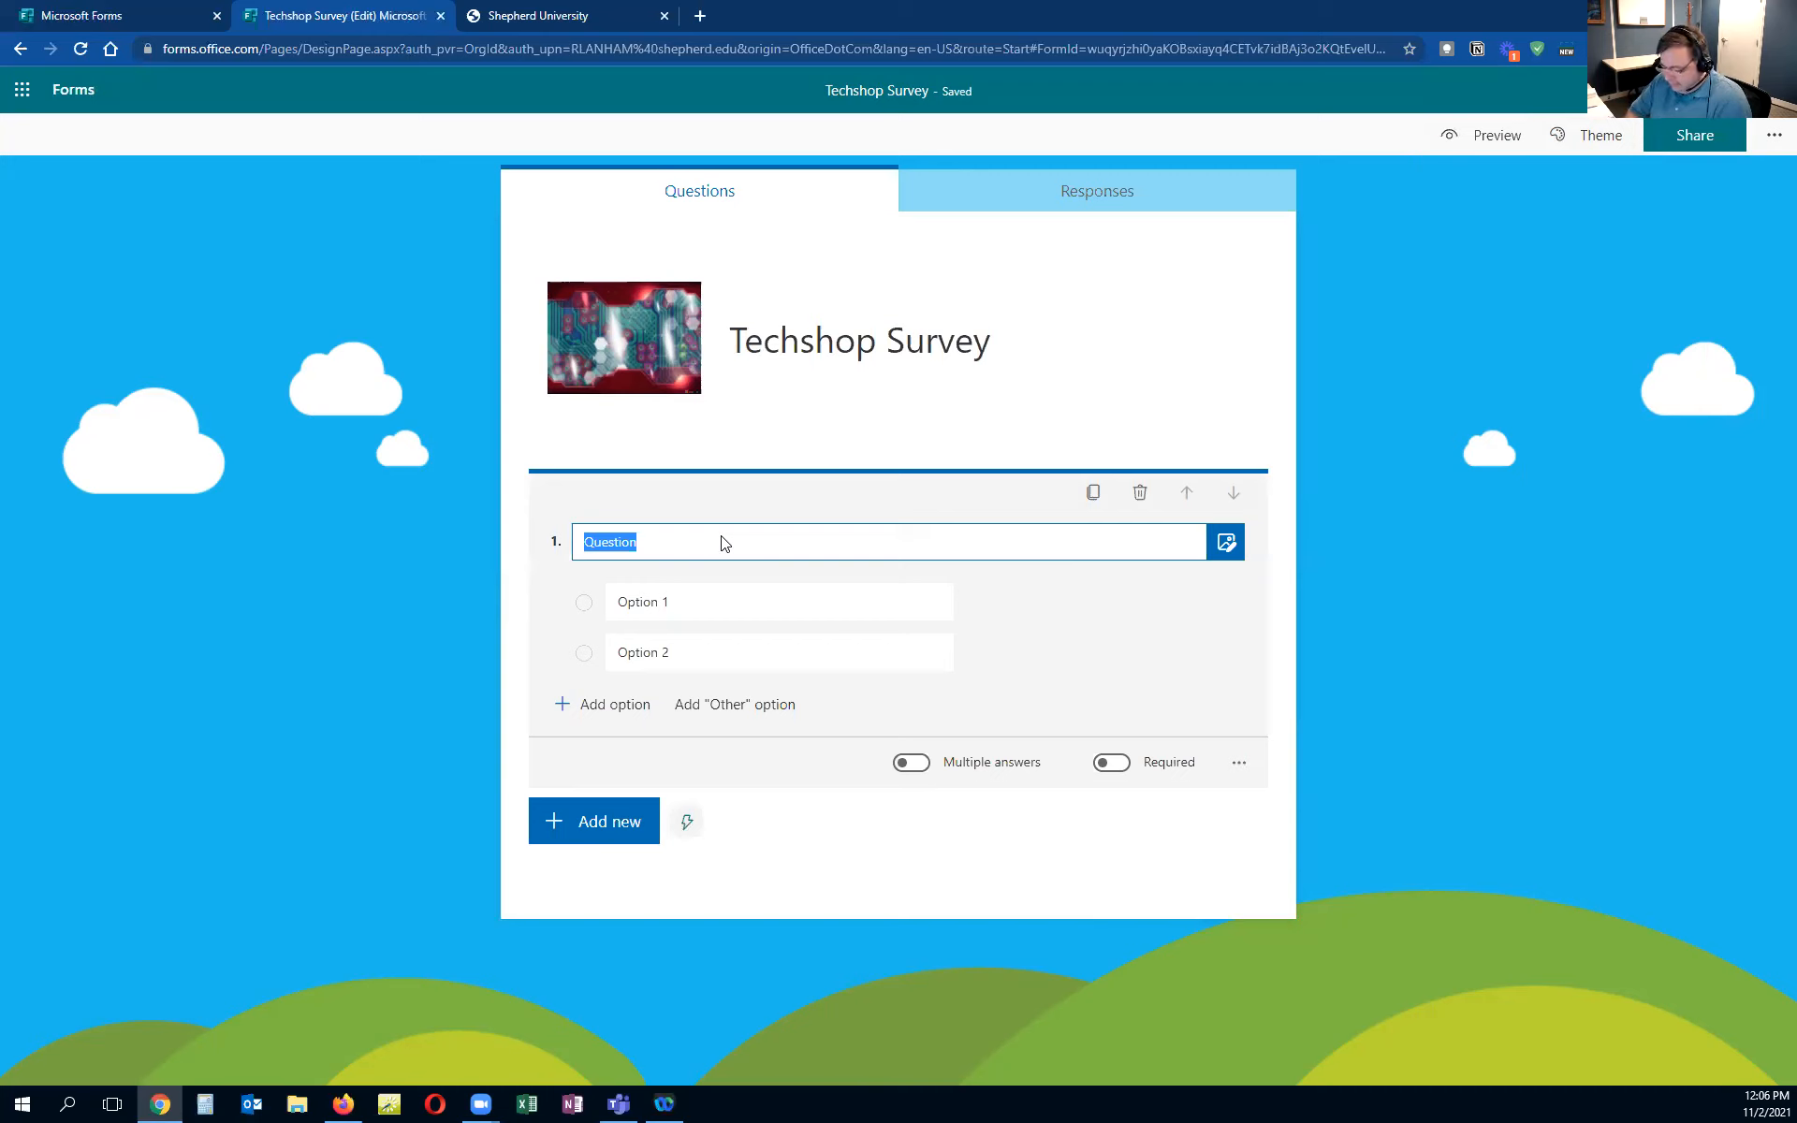
pyautogui.write('WHic')
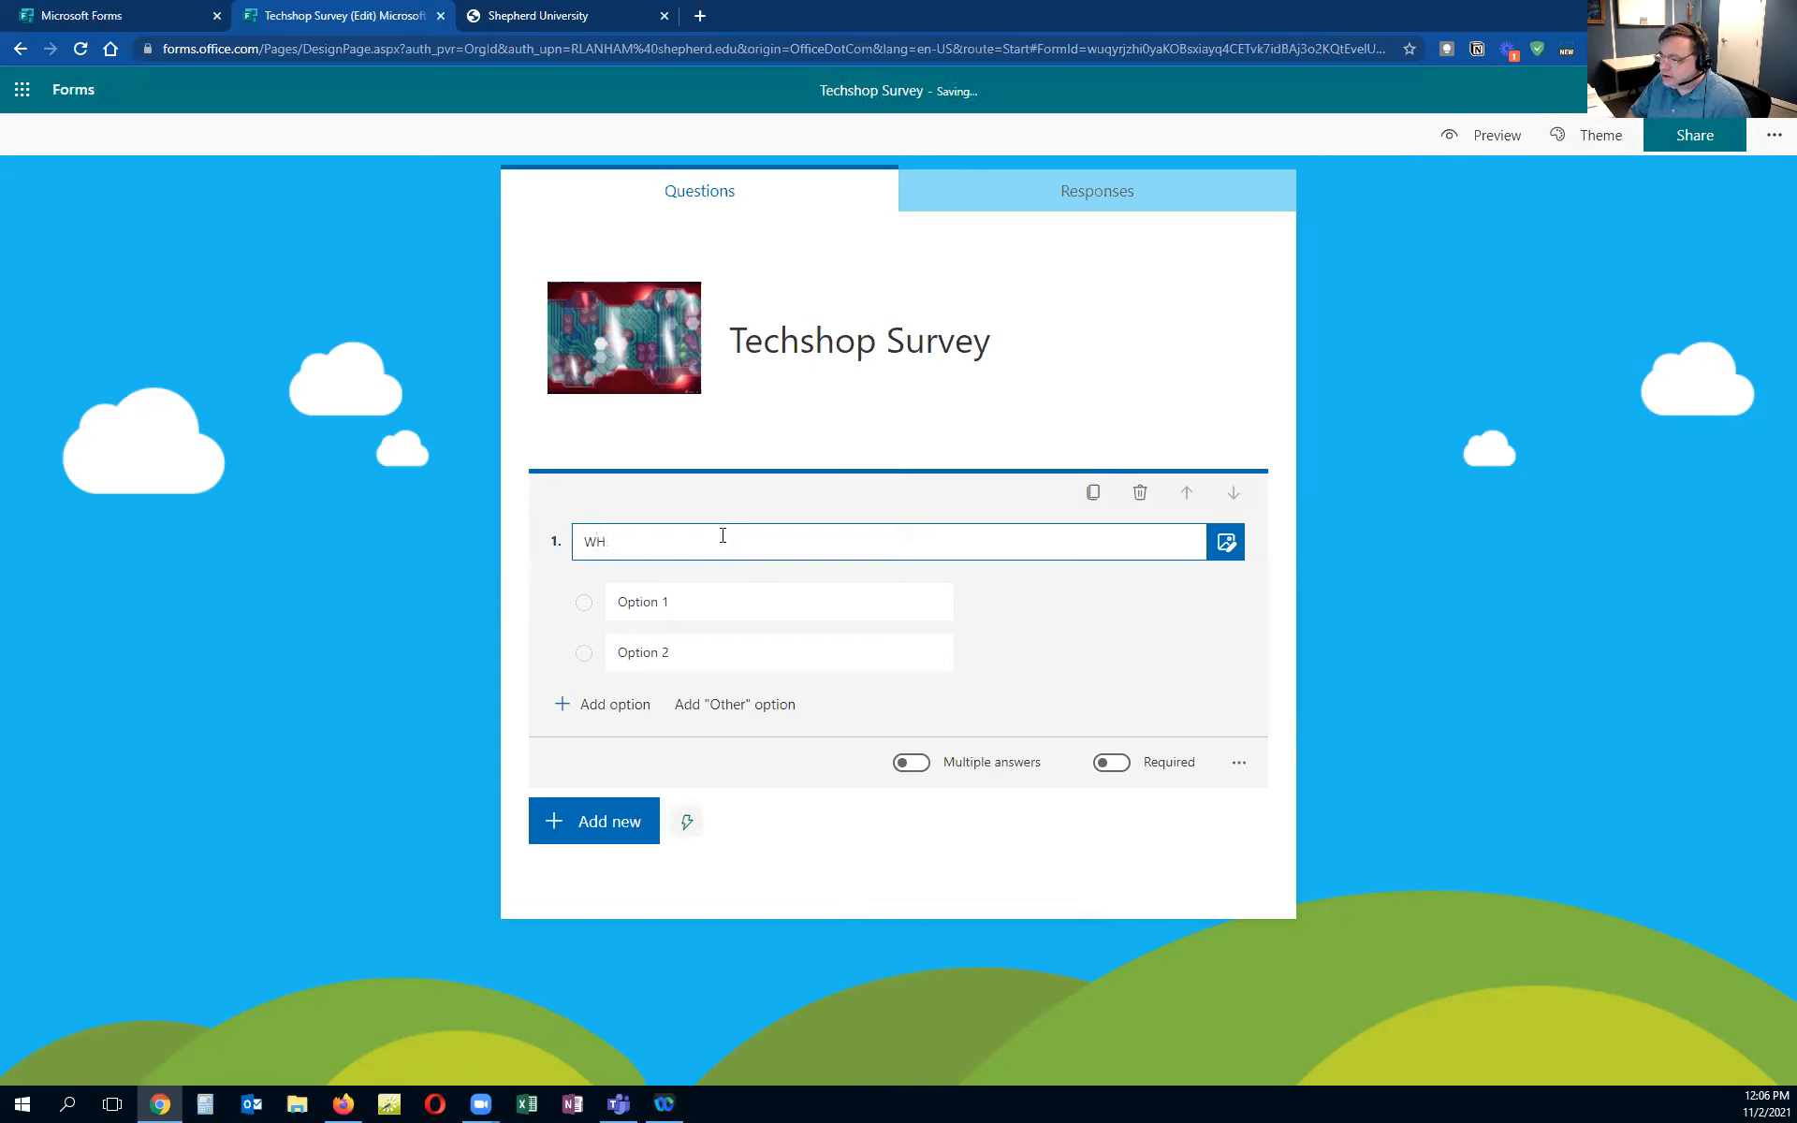
pyautogui.press('BackSpace')
pyautogui.write('hich')
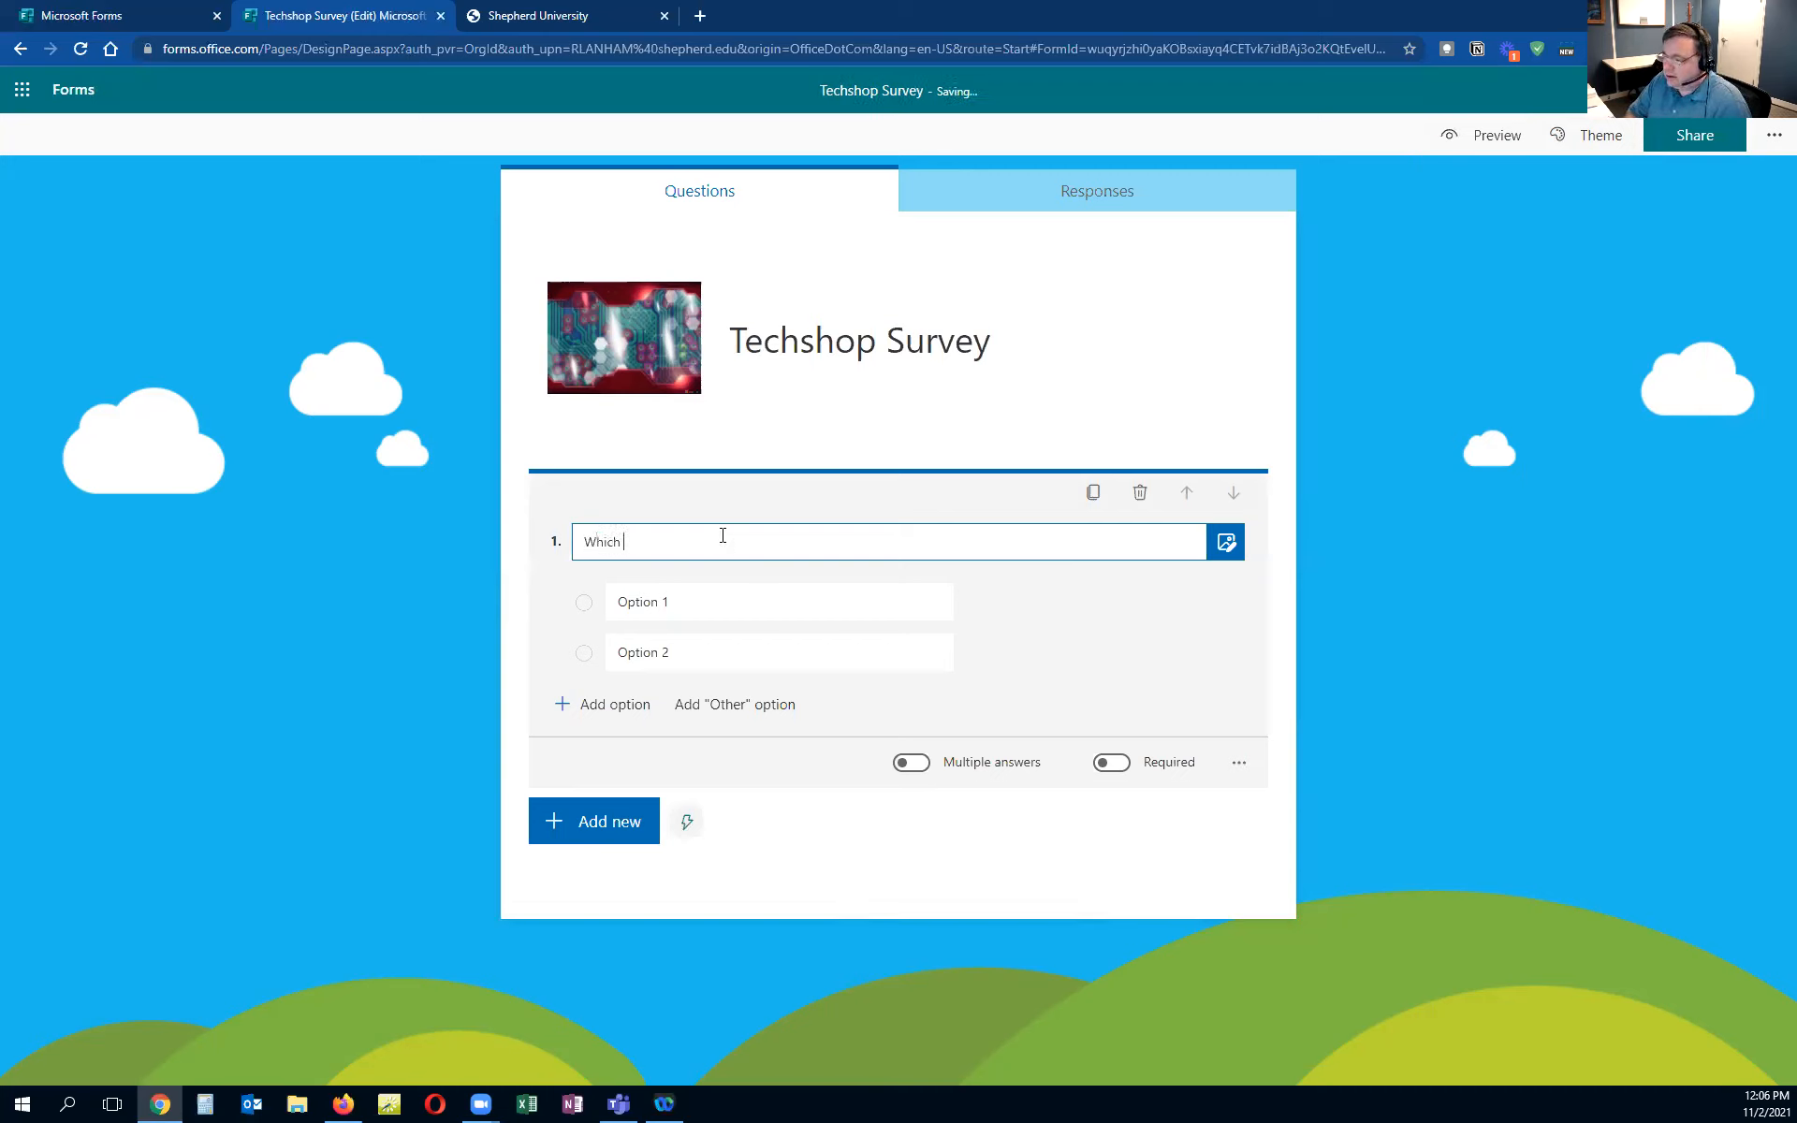
pyautogui.write(' Techs')
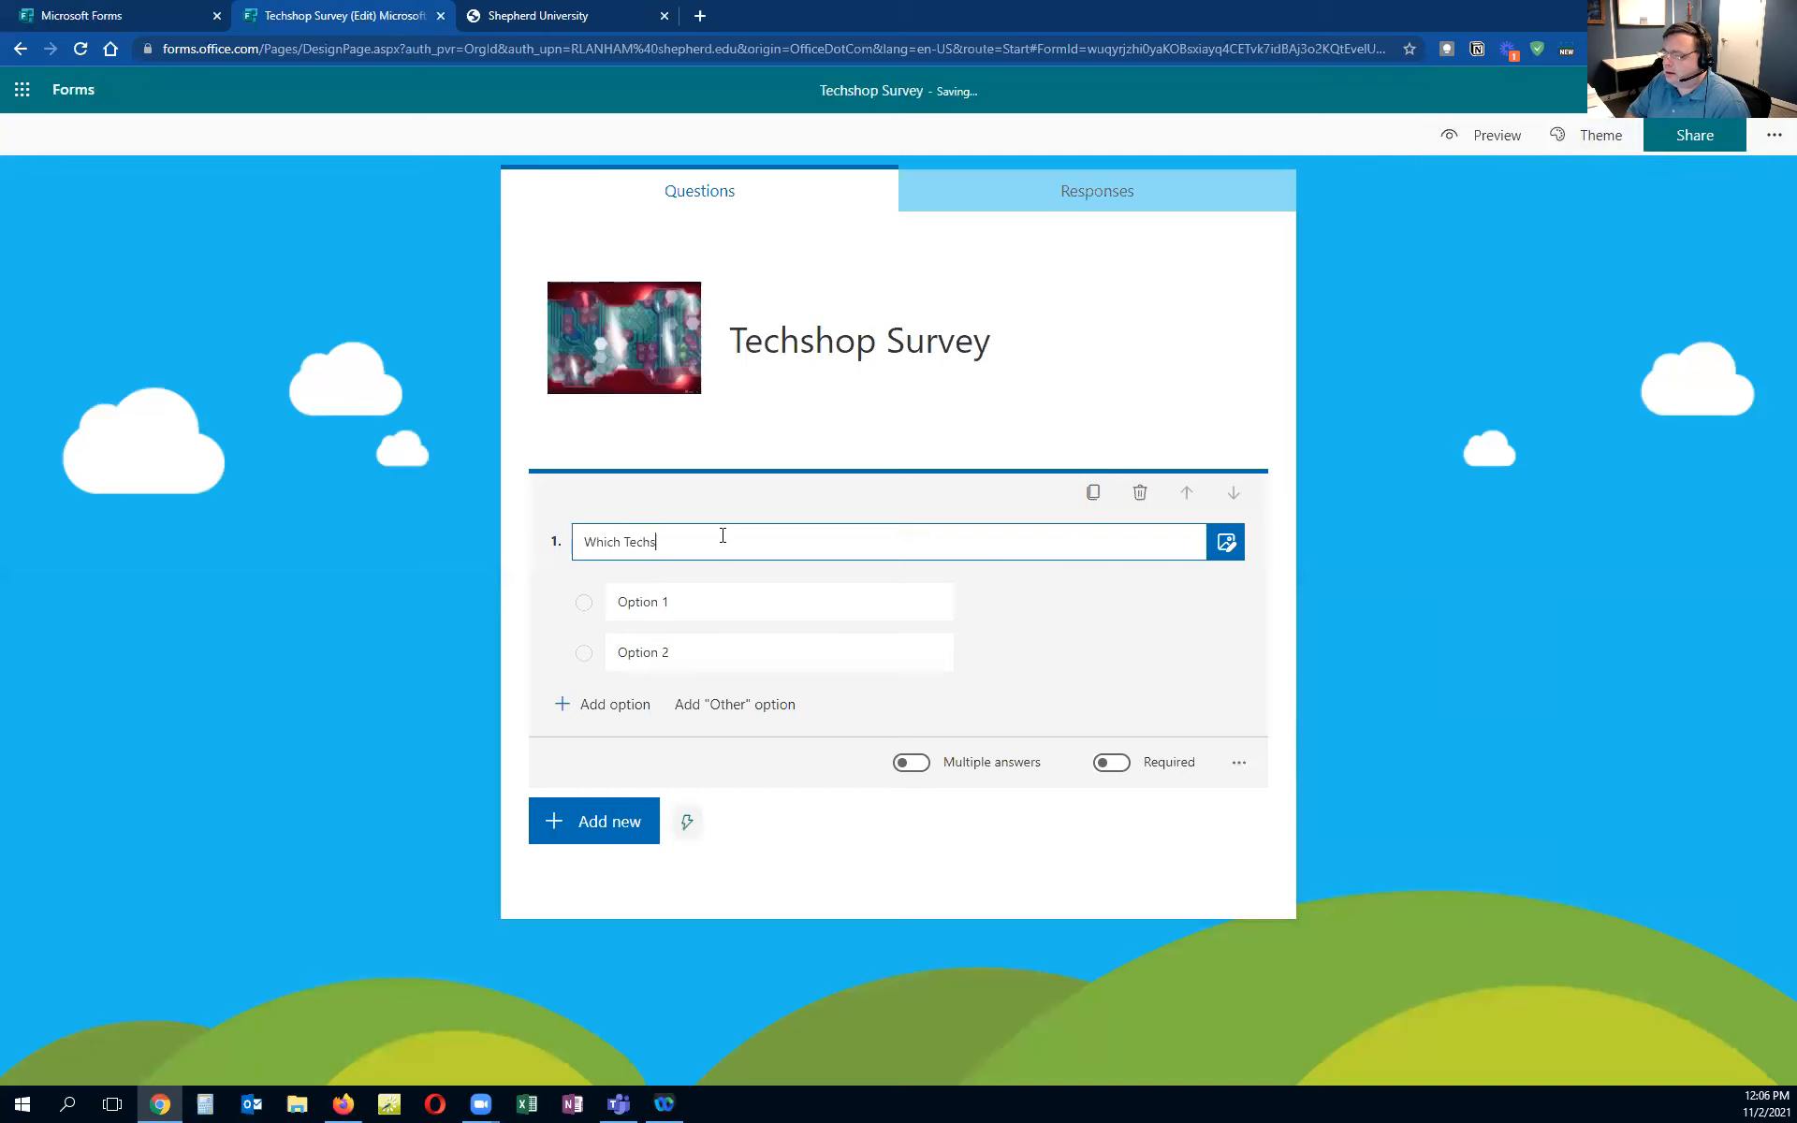
pyautogui.write('hop did you attend?')
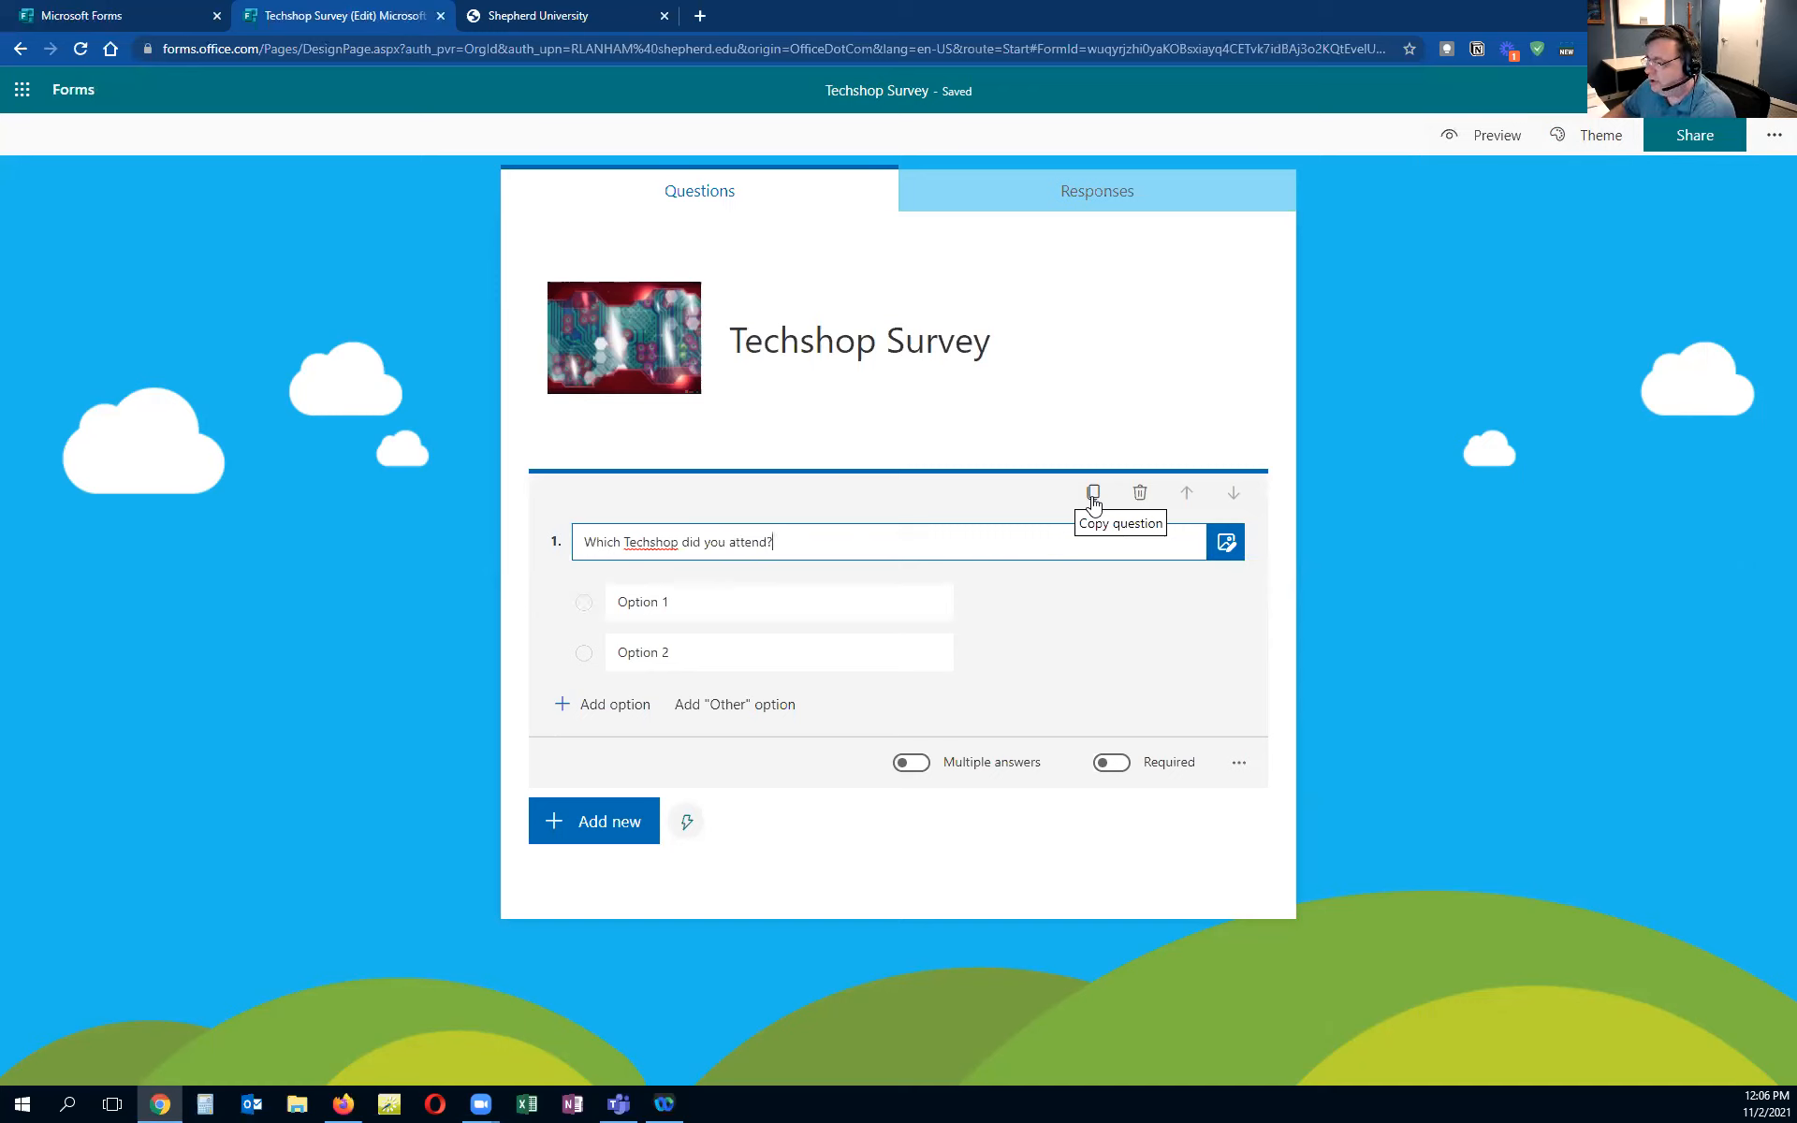
# Set the first two answer options to "Teams" and the suggested "Forms", and add a third option
pyautogui.click(723, 604)
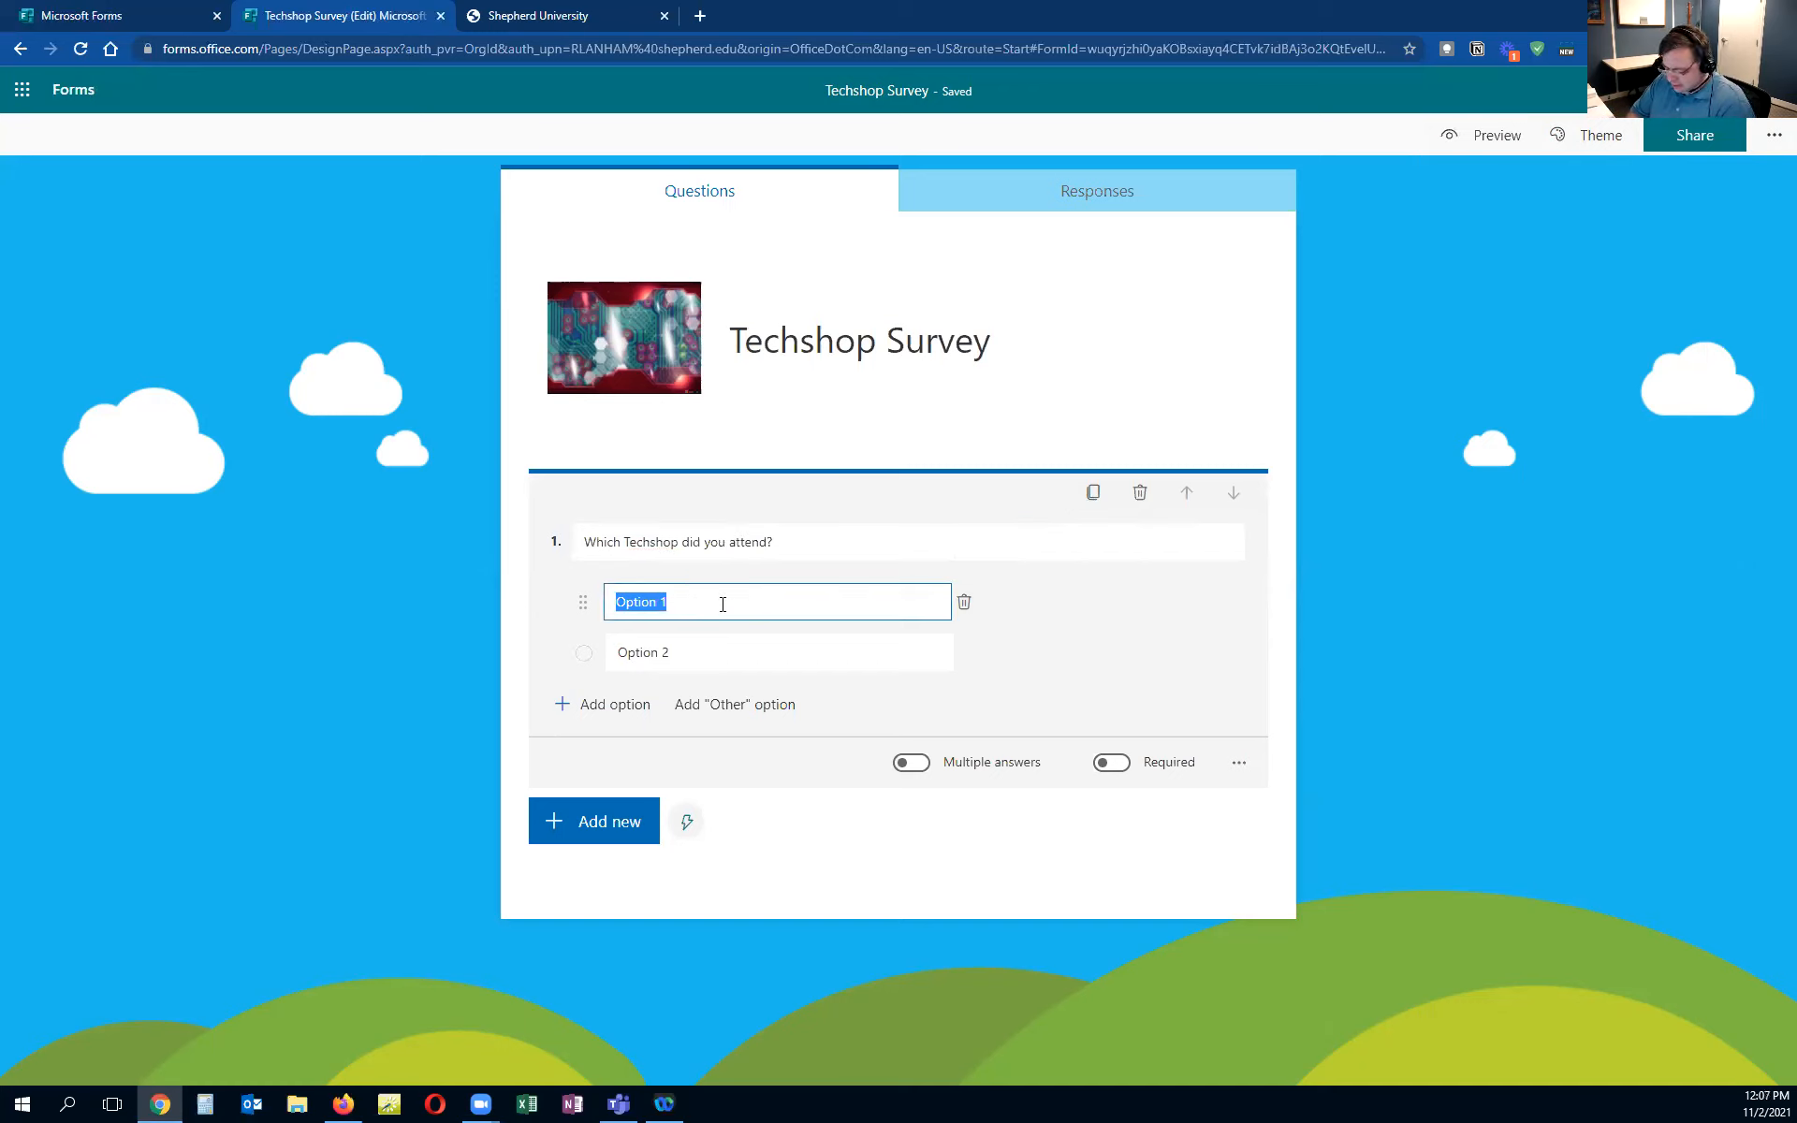
pyautogui.write('Teams')
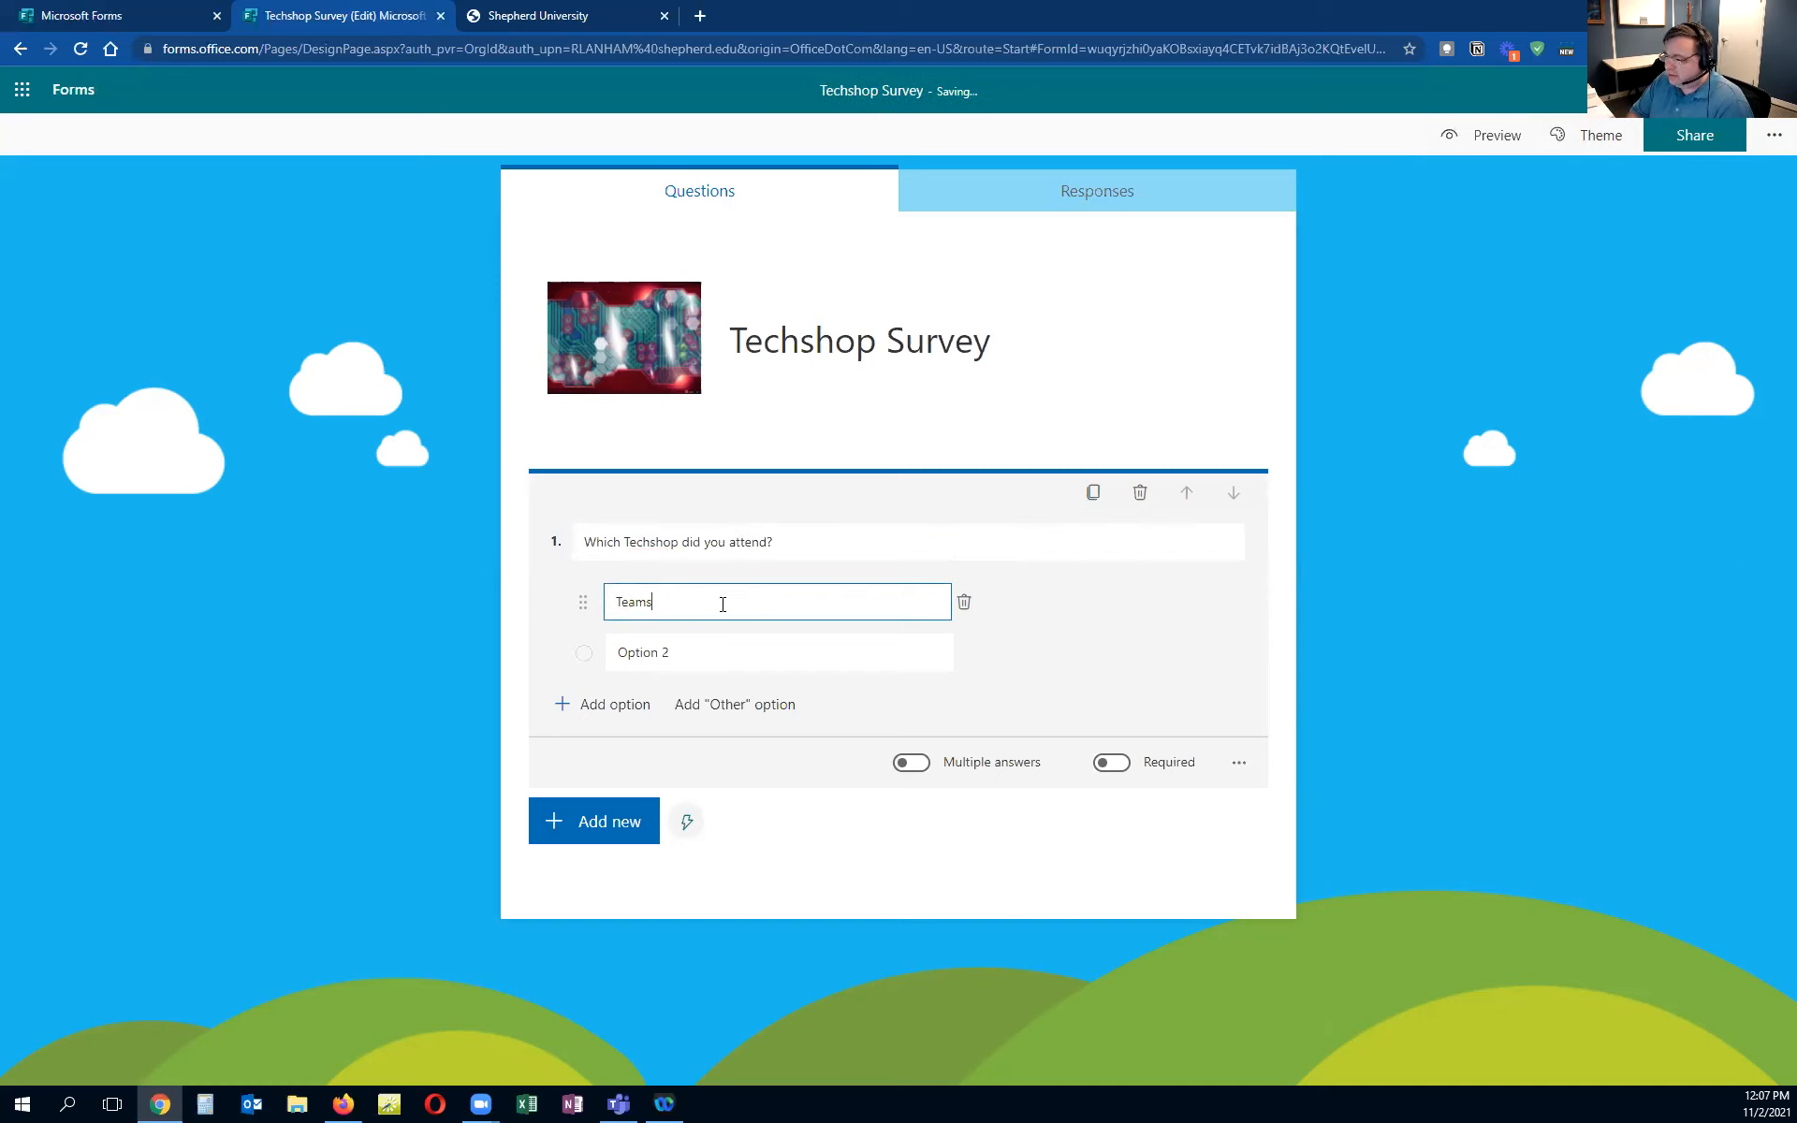
pyautogui.press('Return')
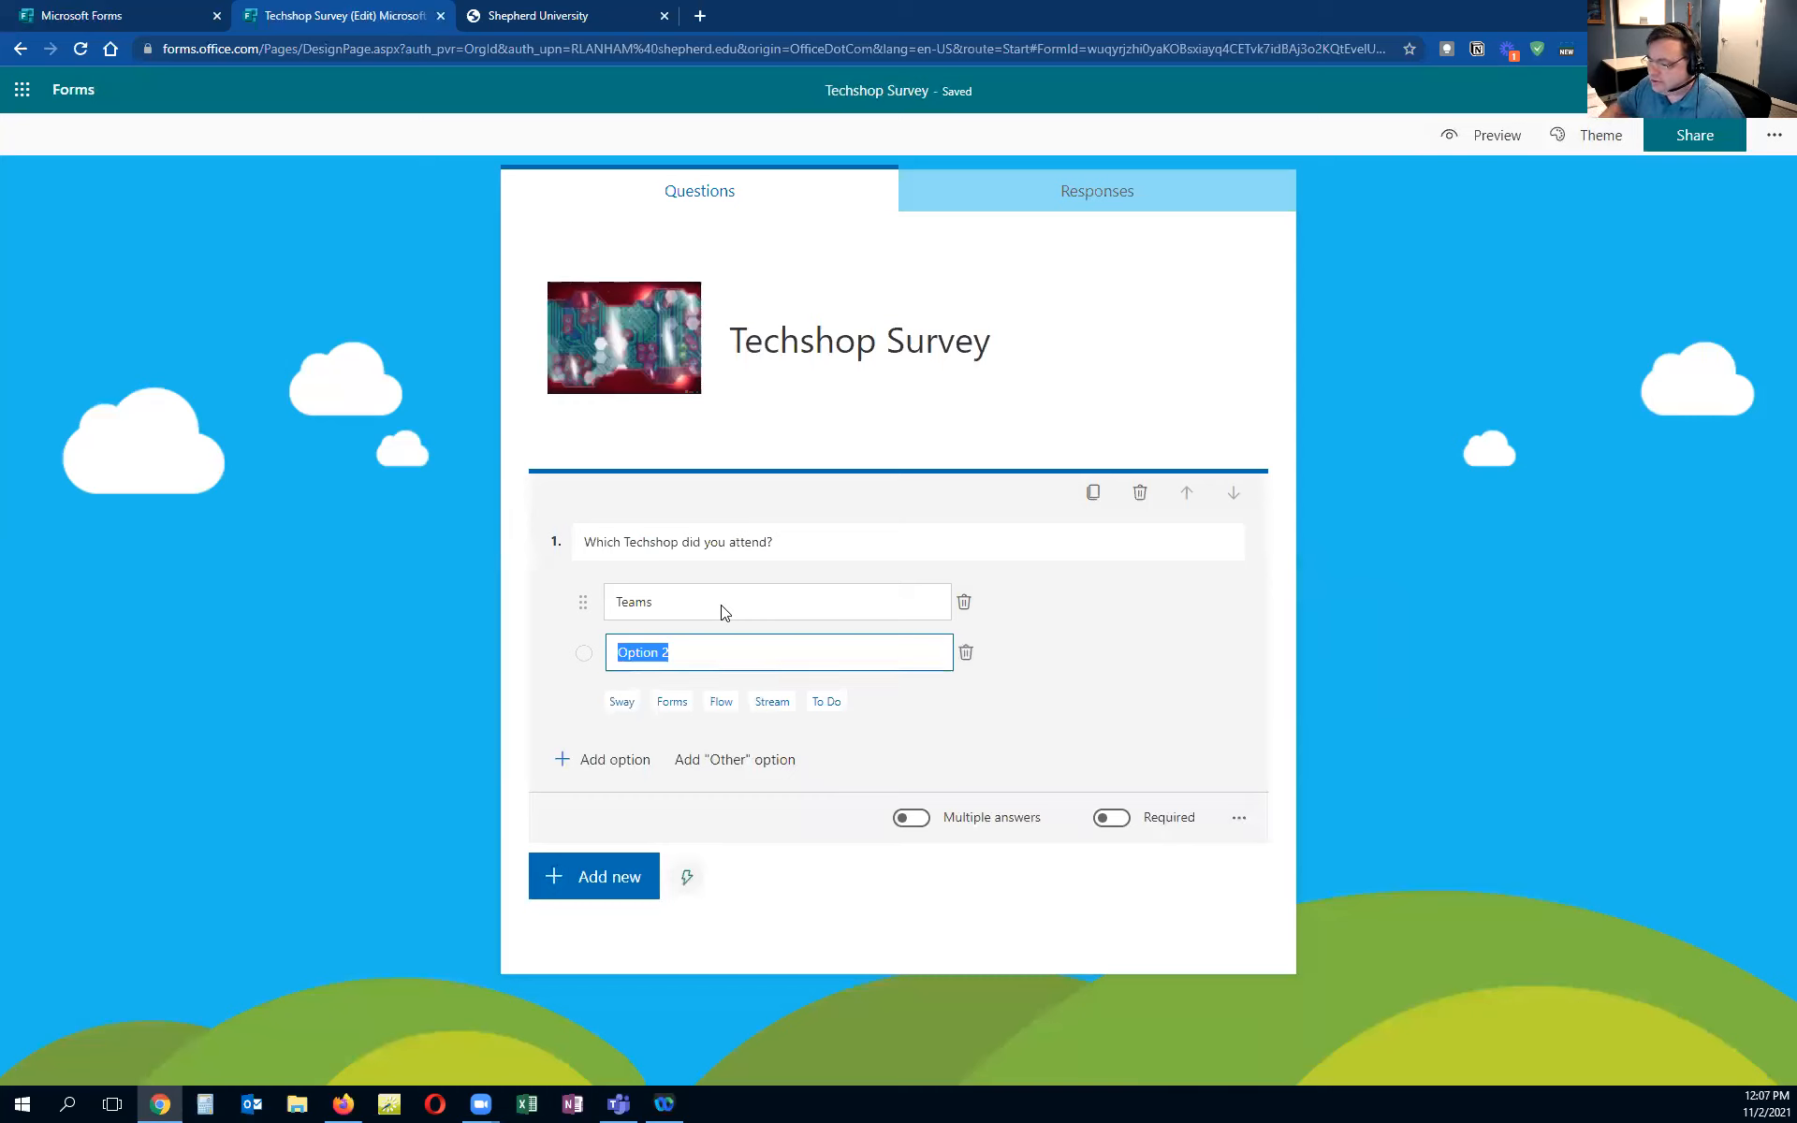
pyautogui.click(673, 704)
pyautogui.click(702, 654)
pyautogui.press('Return')
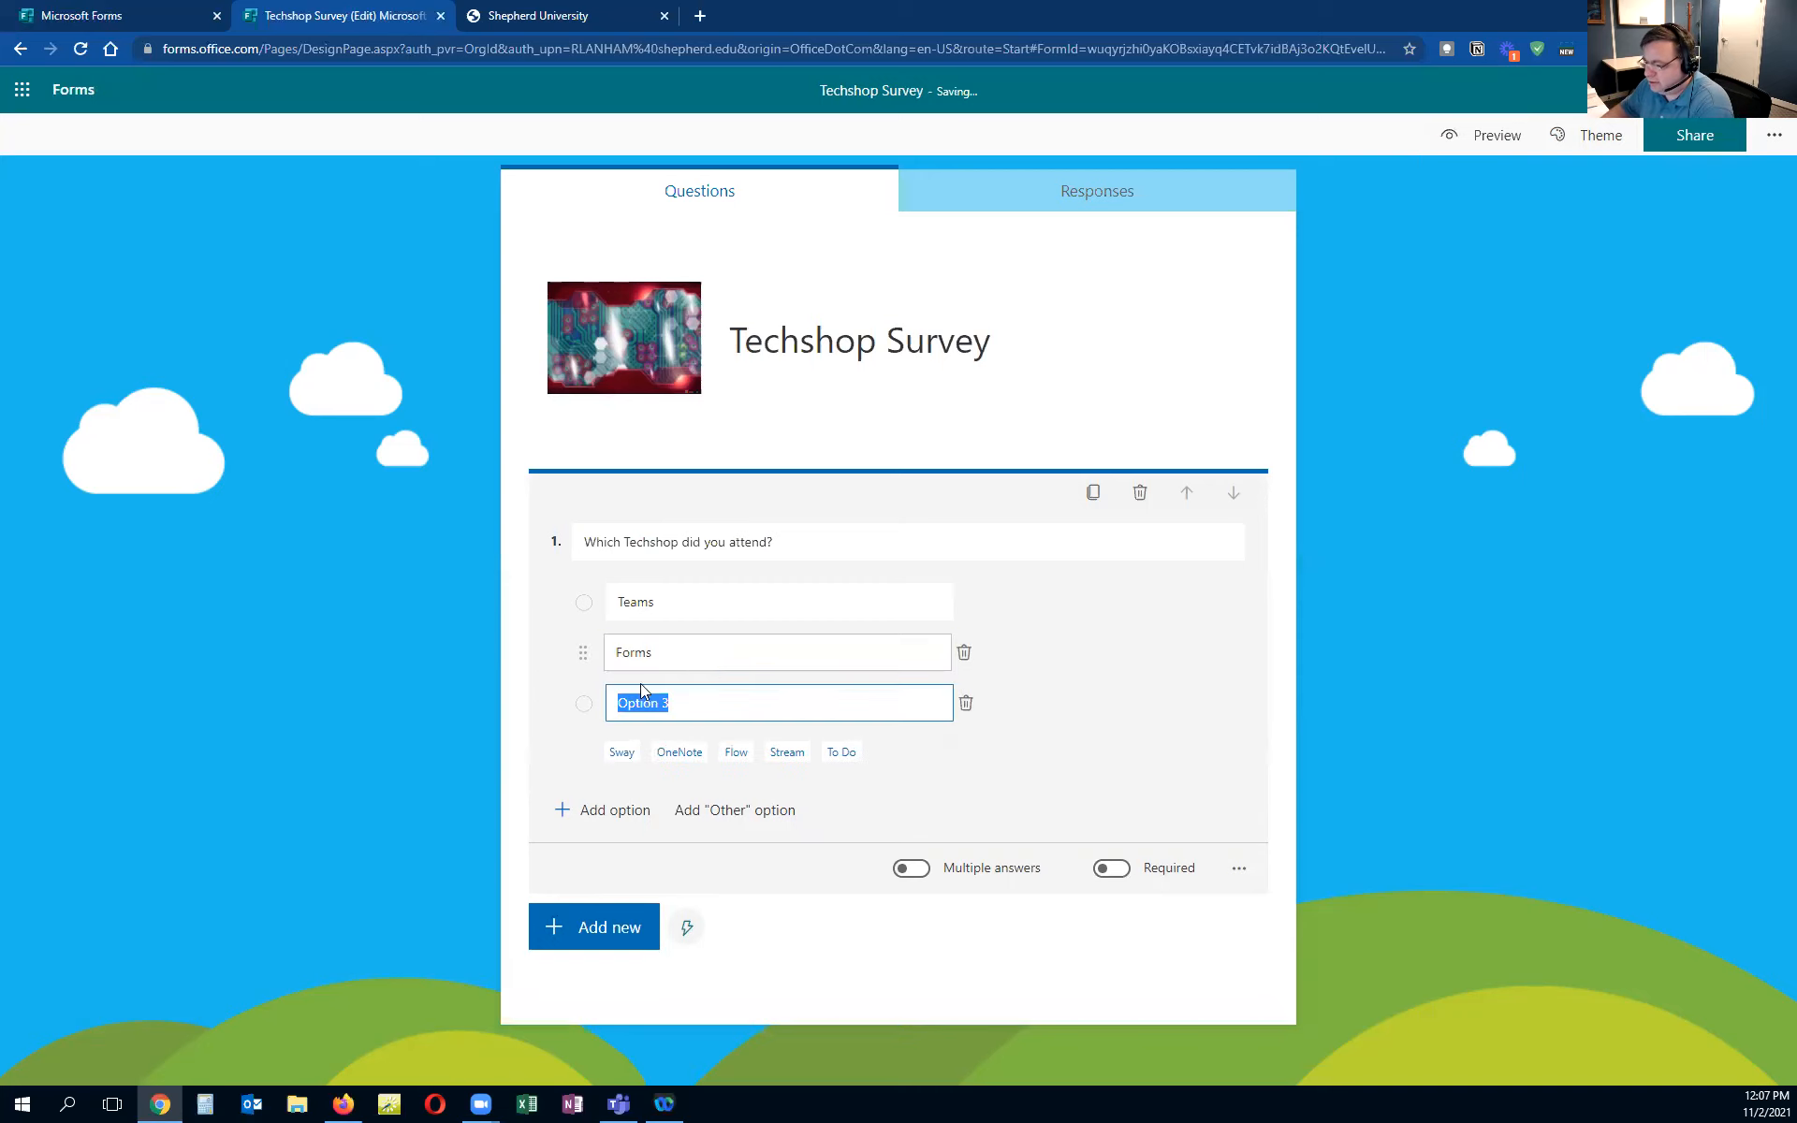
# Set the third answer option to the suggested "OneNote" and add an "Other" option to the question
pyautogui.click(678, 752)
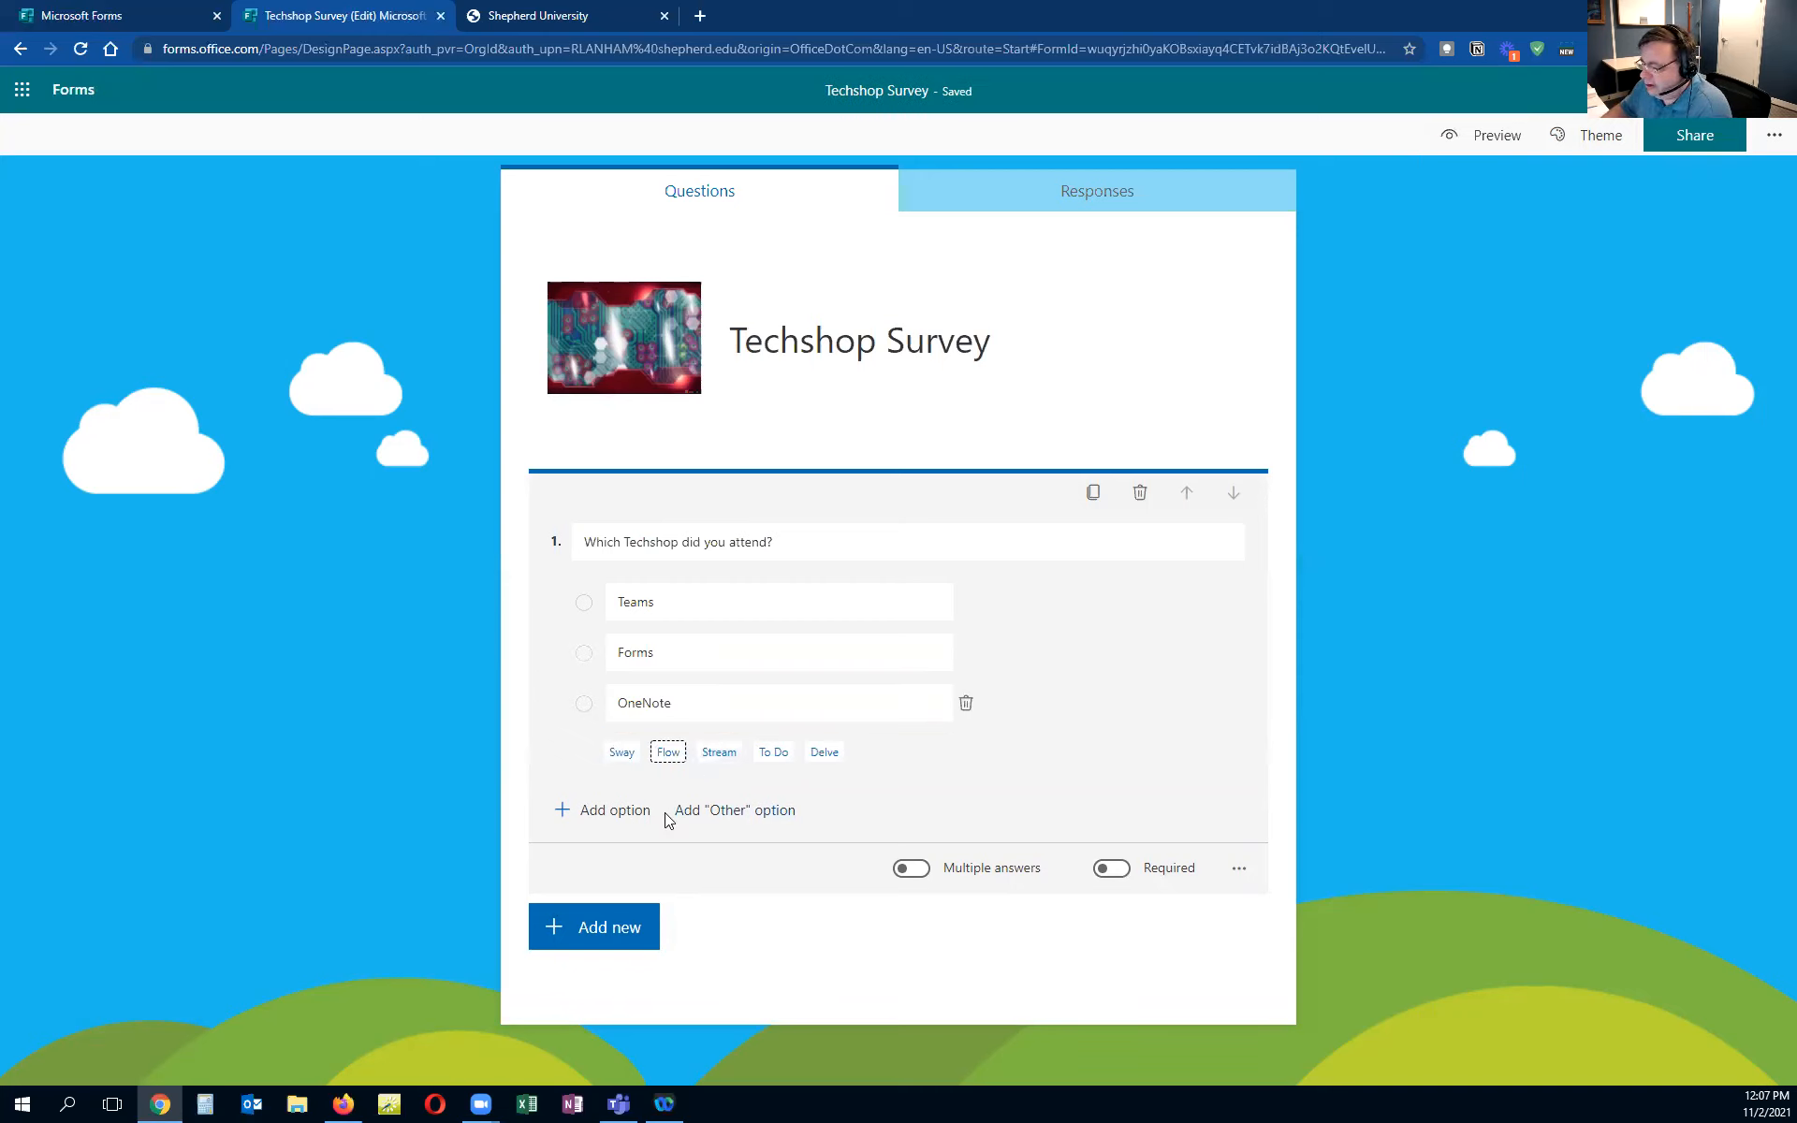
pyautogui.click(721, 811)
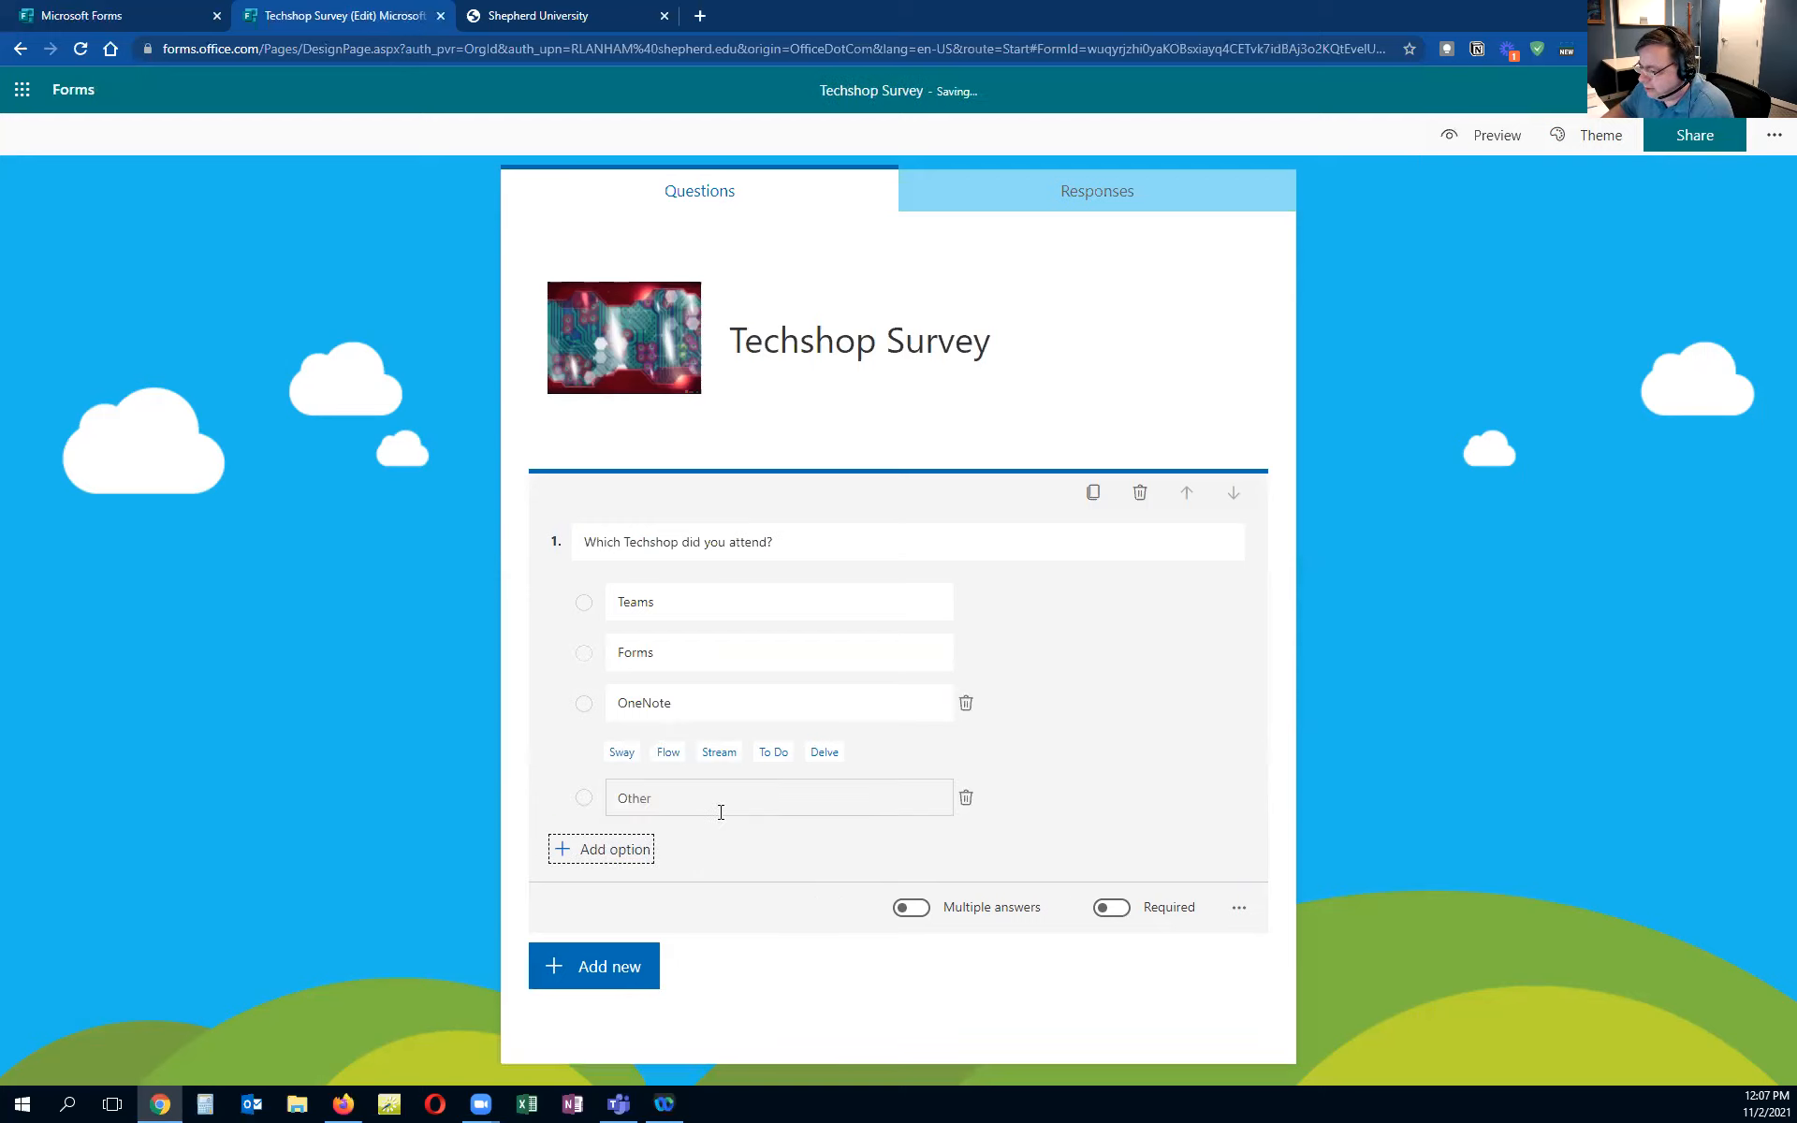
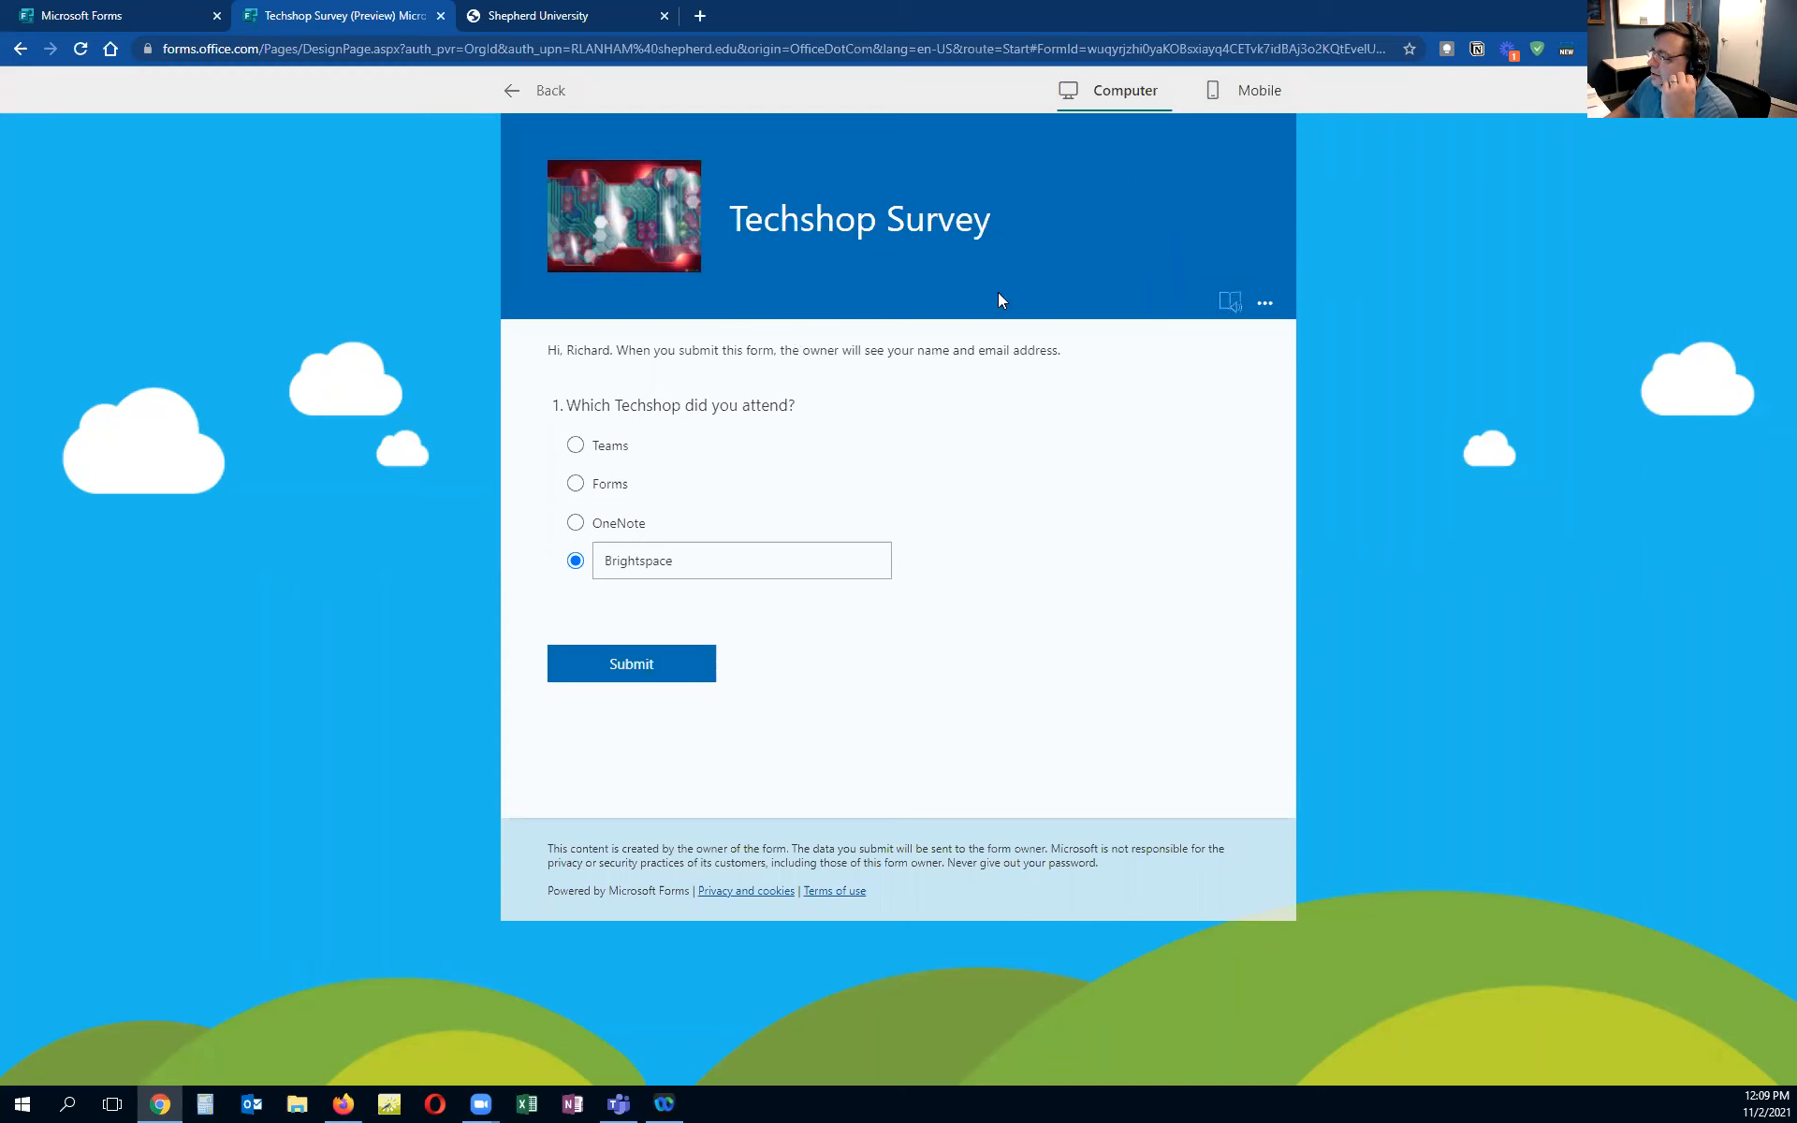
# Examine how the survey appears in the mobile preview, and return to editing the form
pyautogui.click(1266, 101)
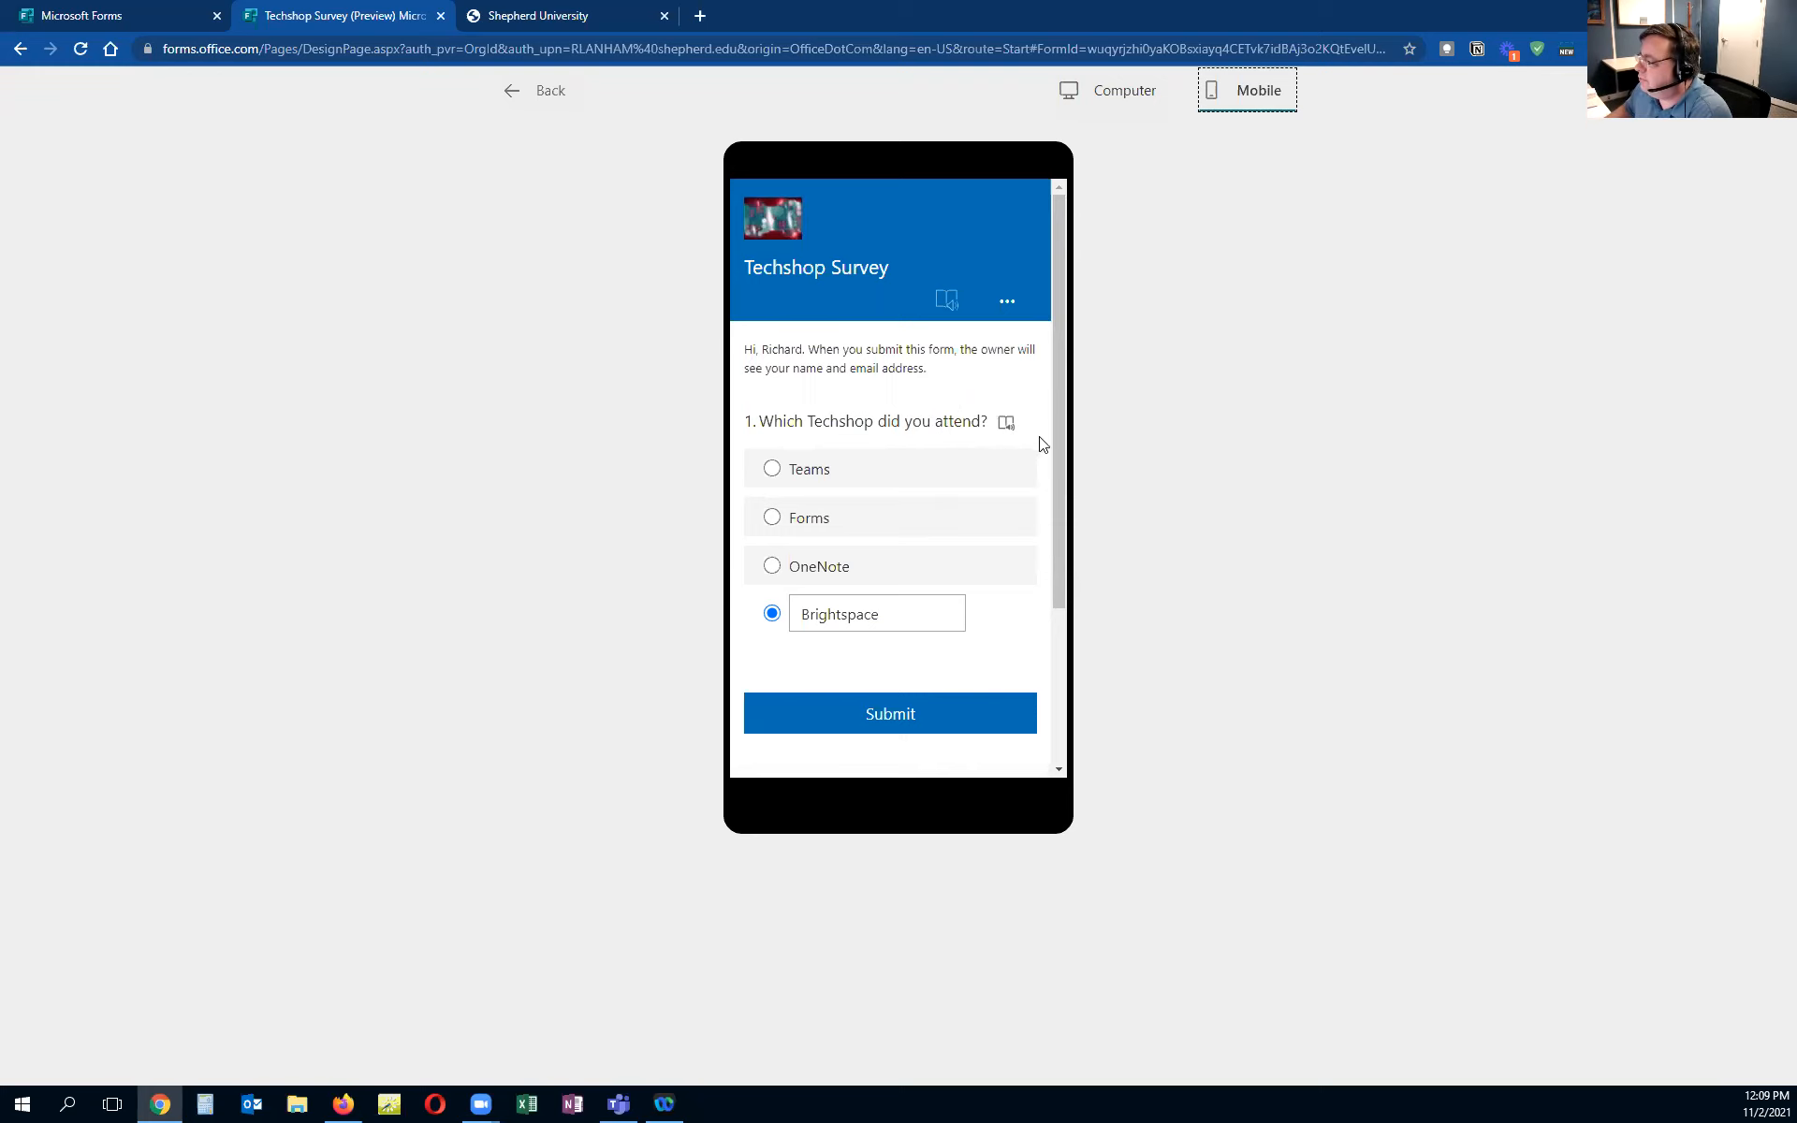
pyautogui.moveTo(1061, 423)
pyautogui.mouseDown()
pyautogui.moveTo(1045, 608)
pyautogui.moveTo(1074, 403)
pyautogui.mouseUp()
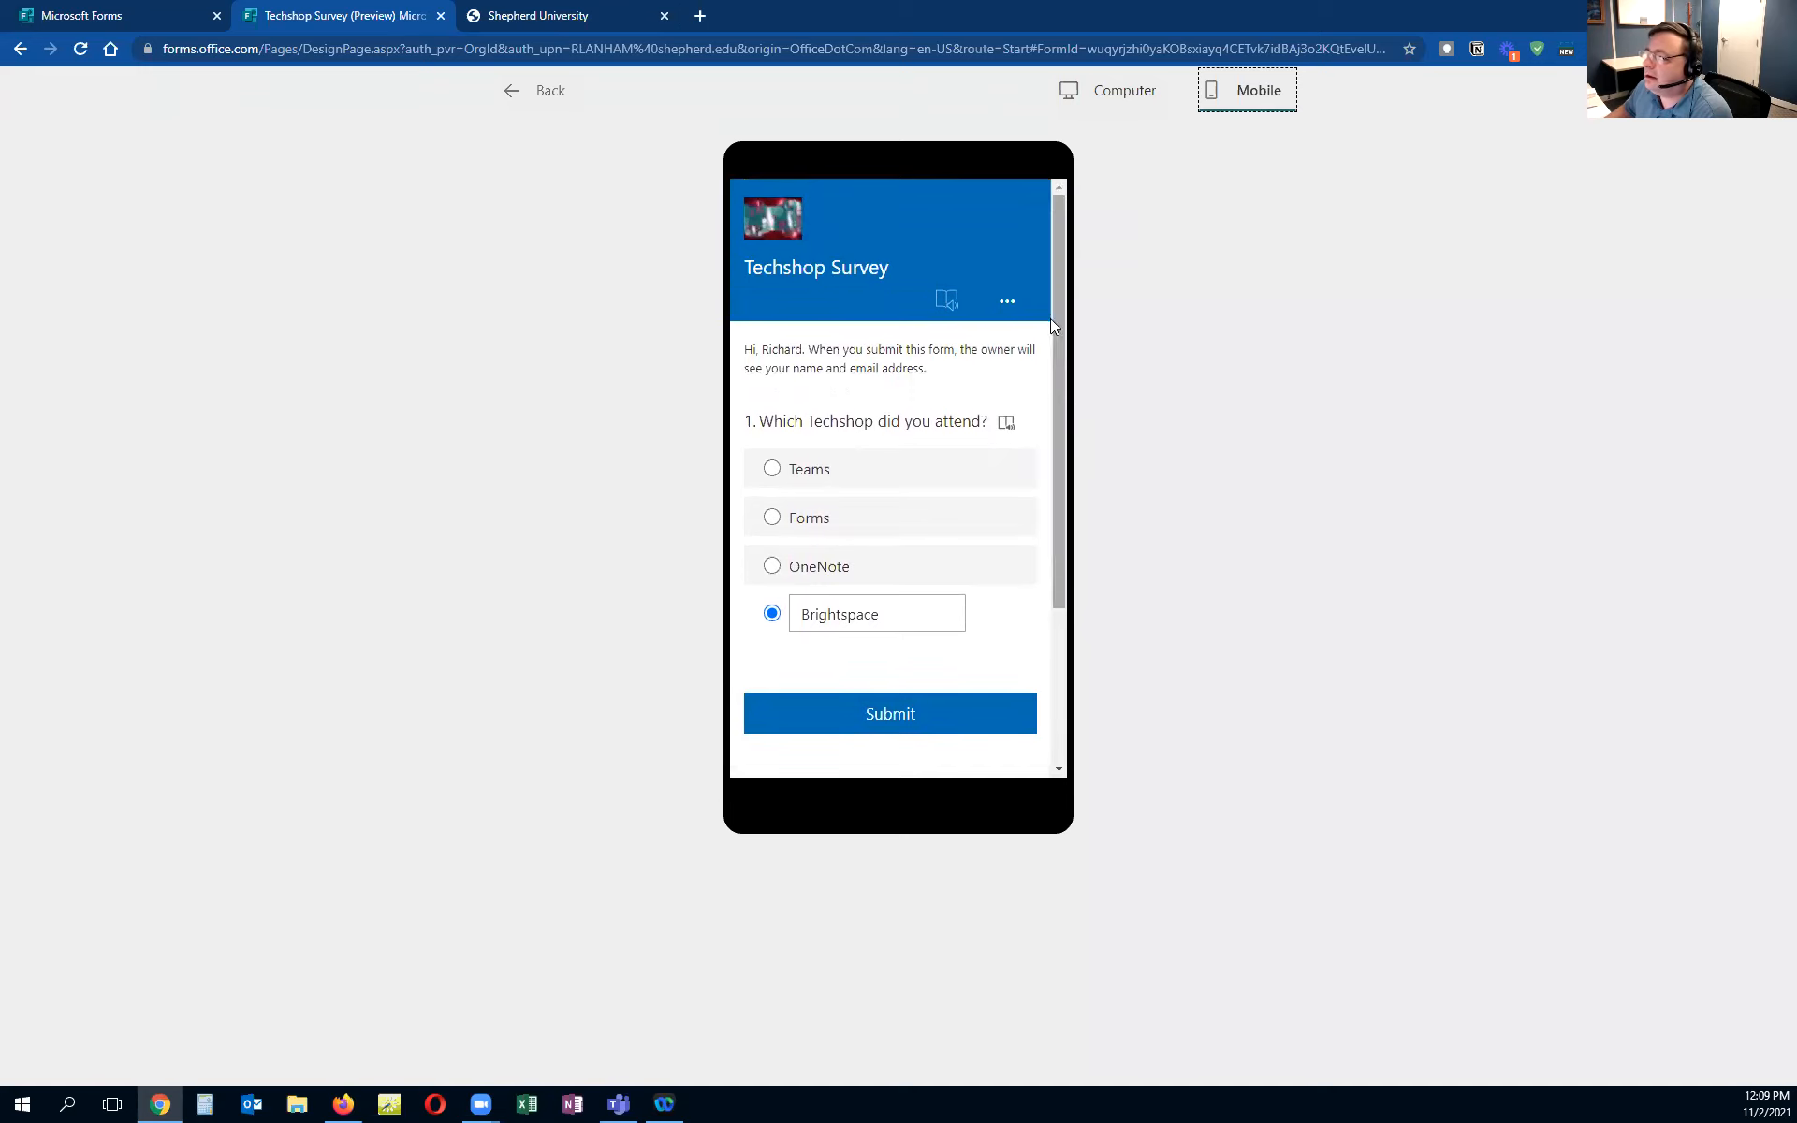
pyautogui.click(552, 93)
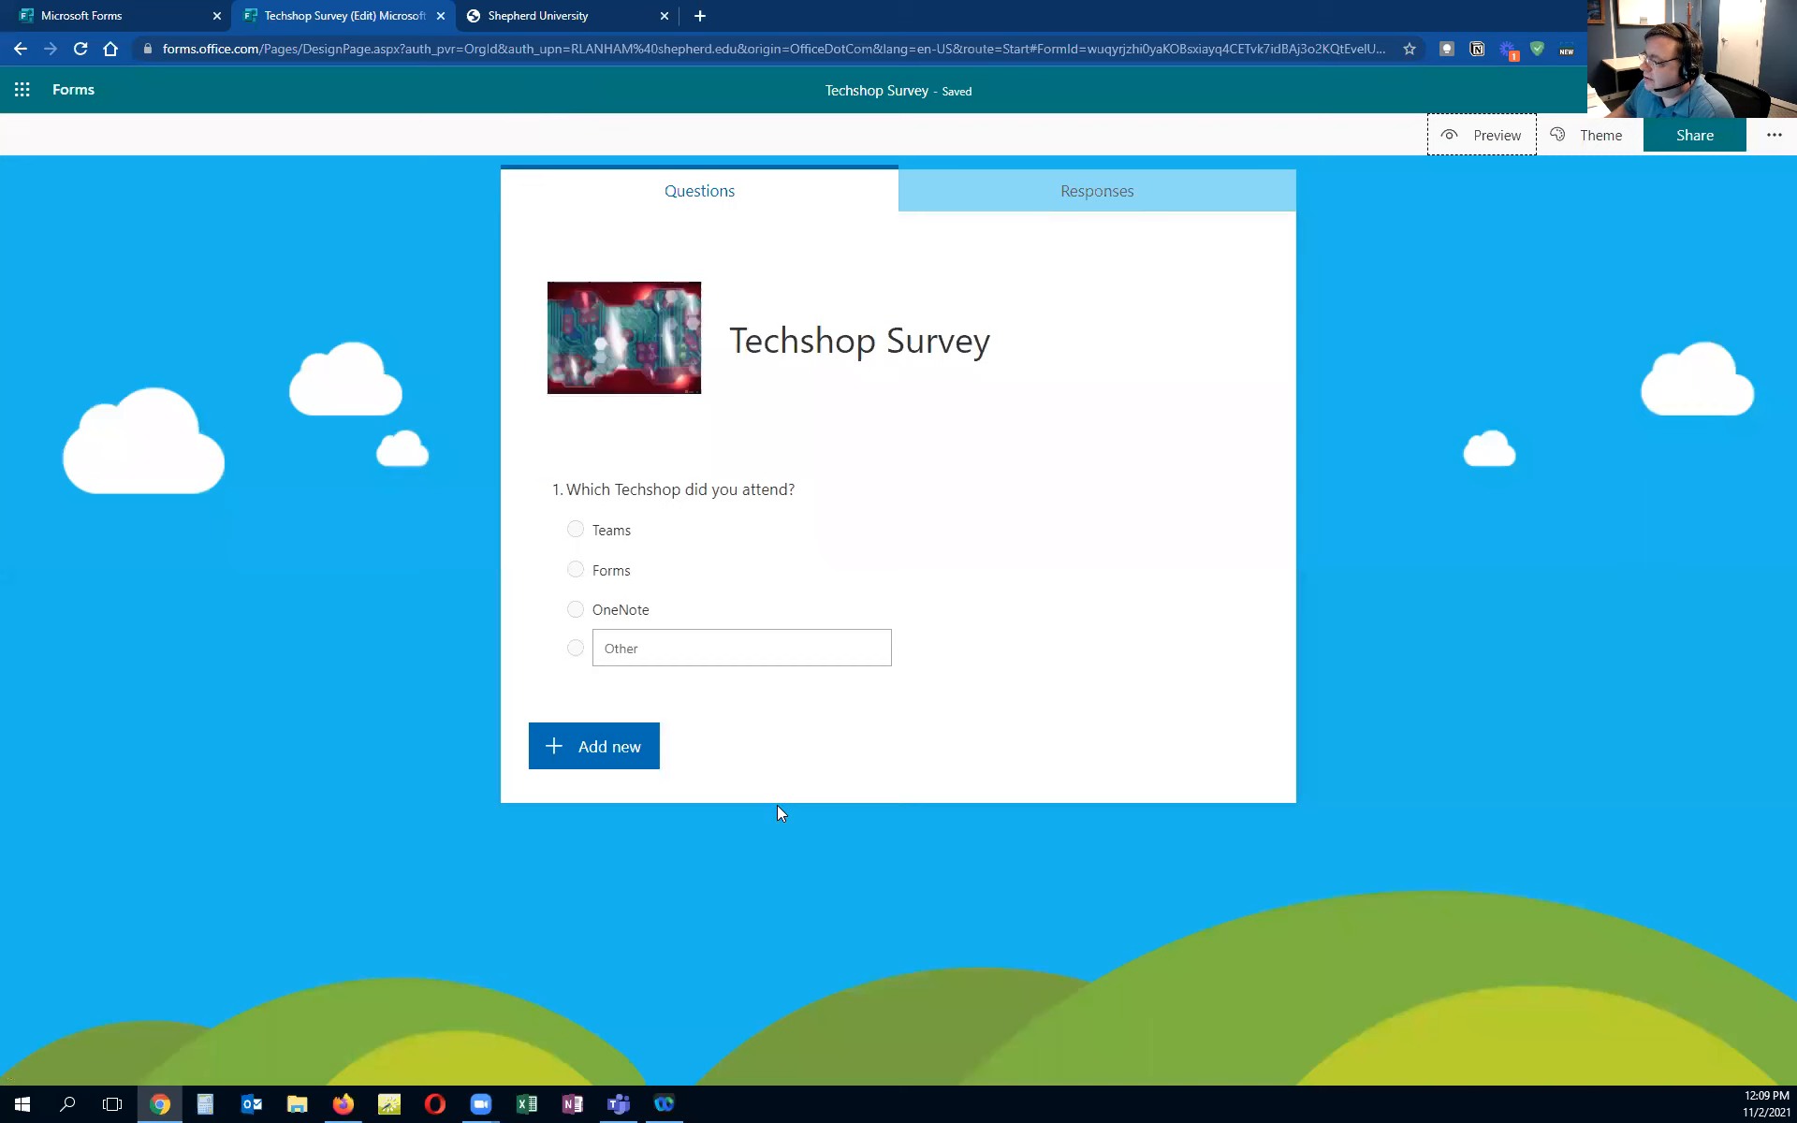
# Add a required short-answer Text question reading "What was your favorite Techshop?"
pyautogui.click(625, 756)
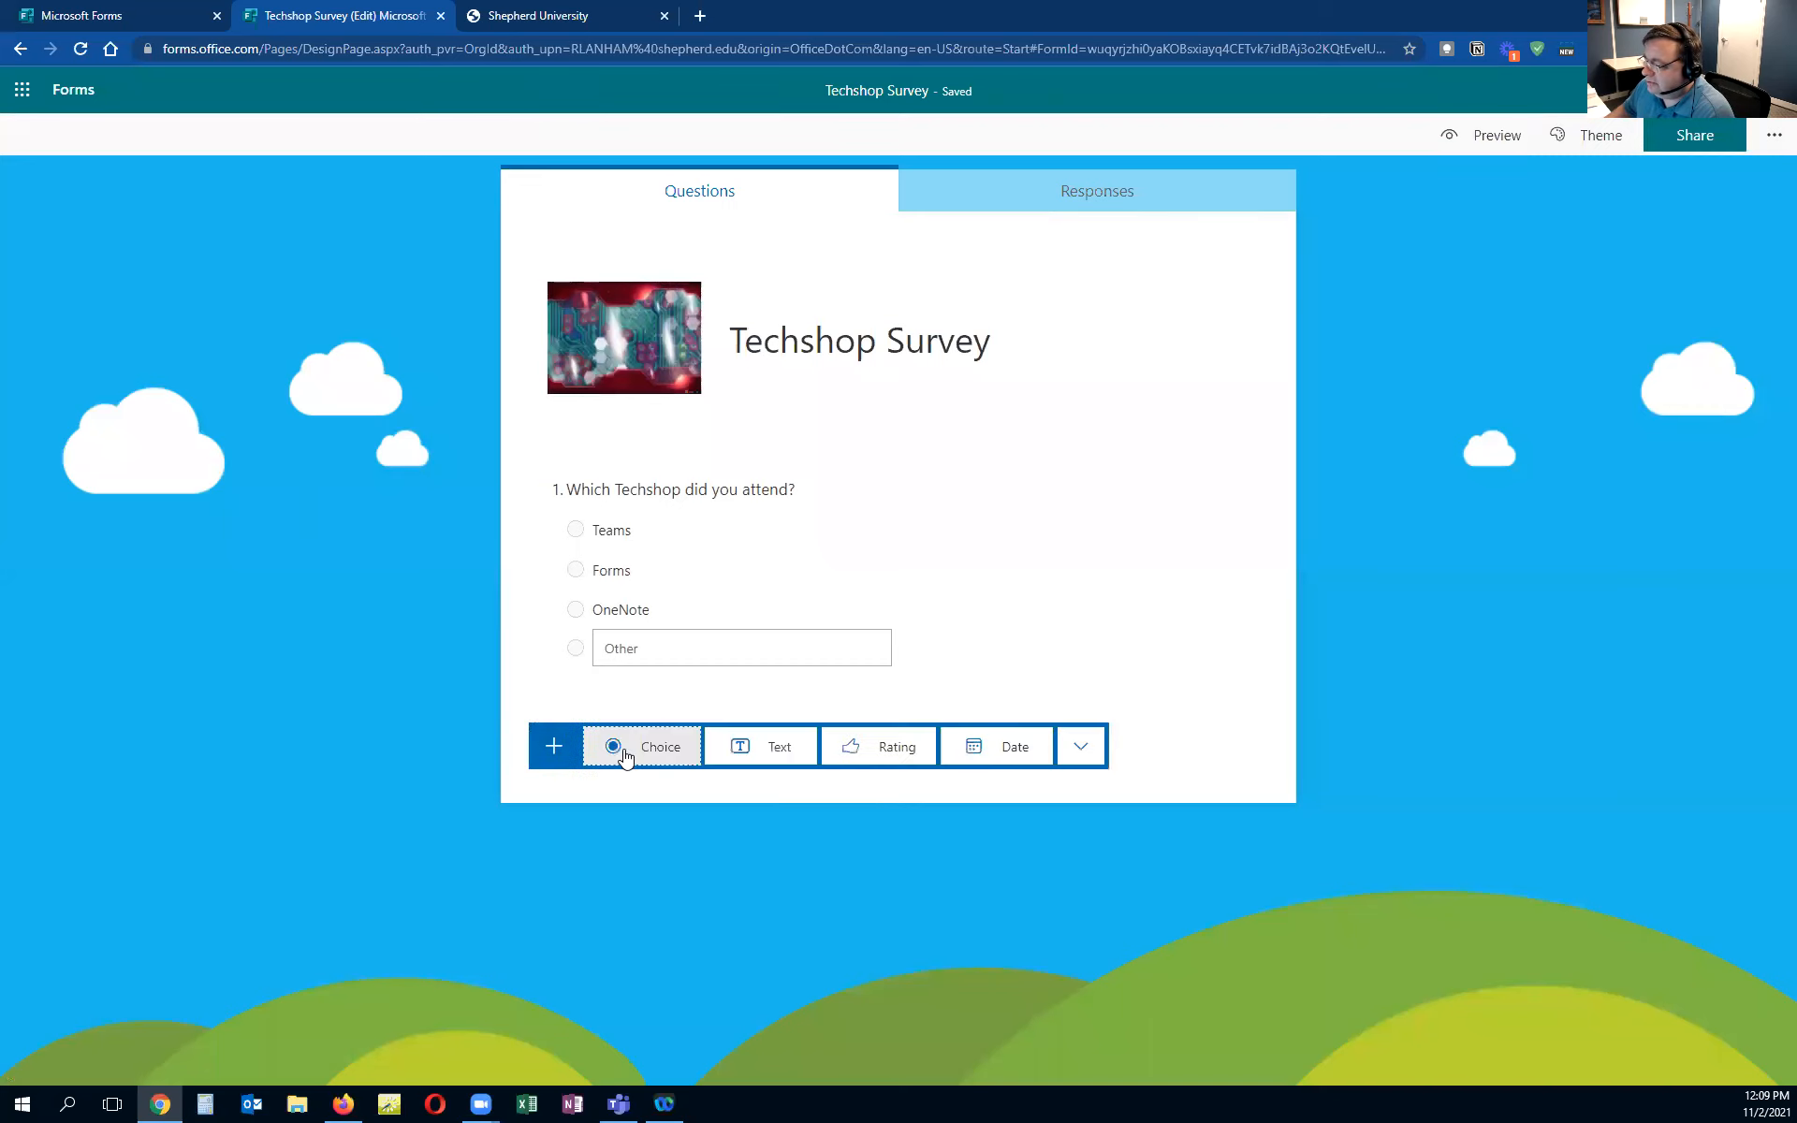
pyautogui.click(783, 750)
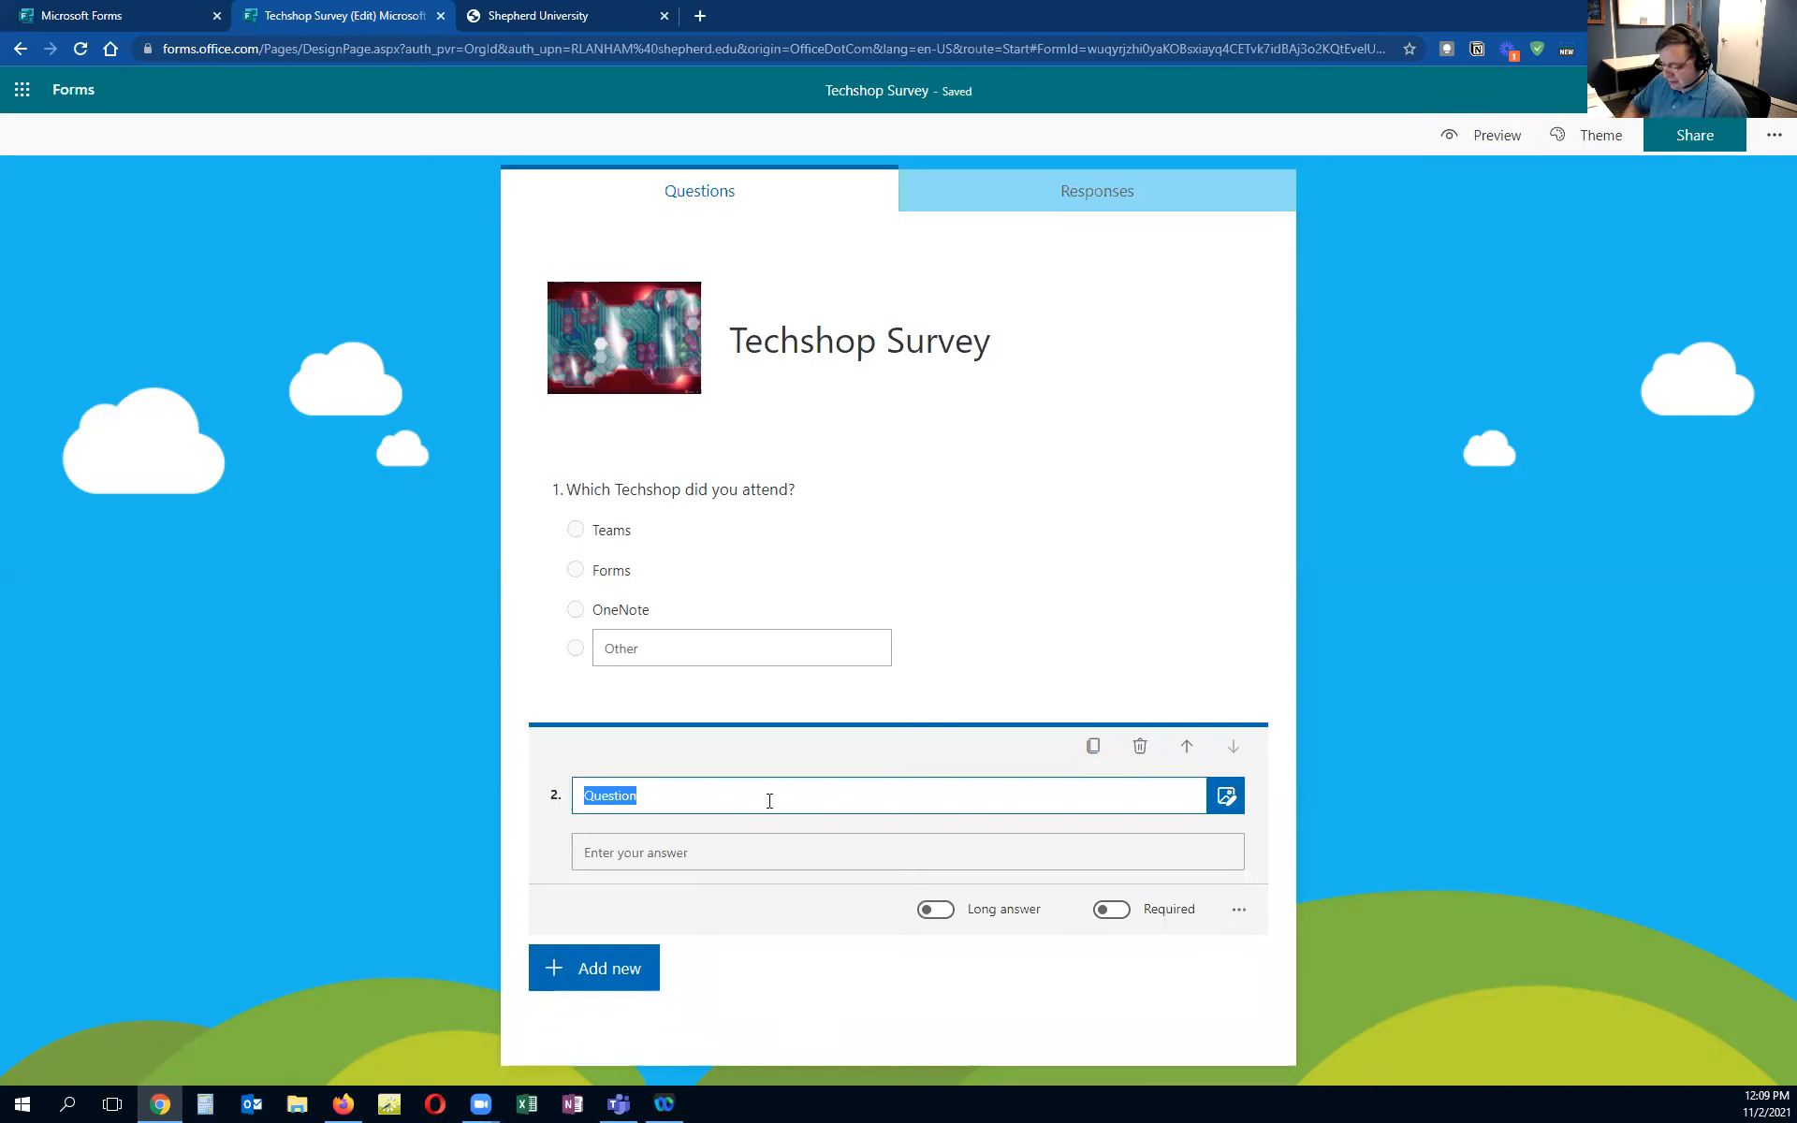
pyautogui.write('What')
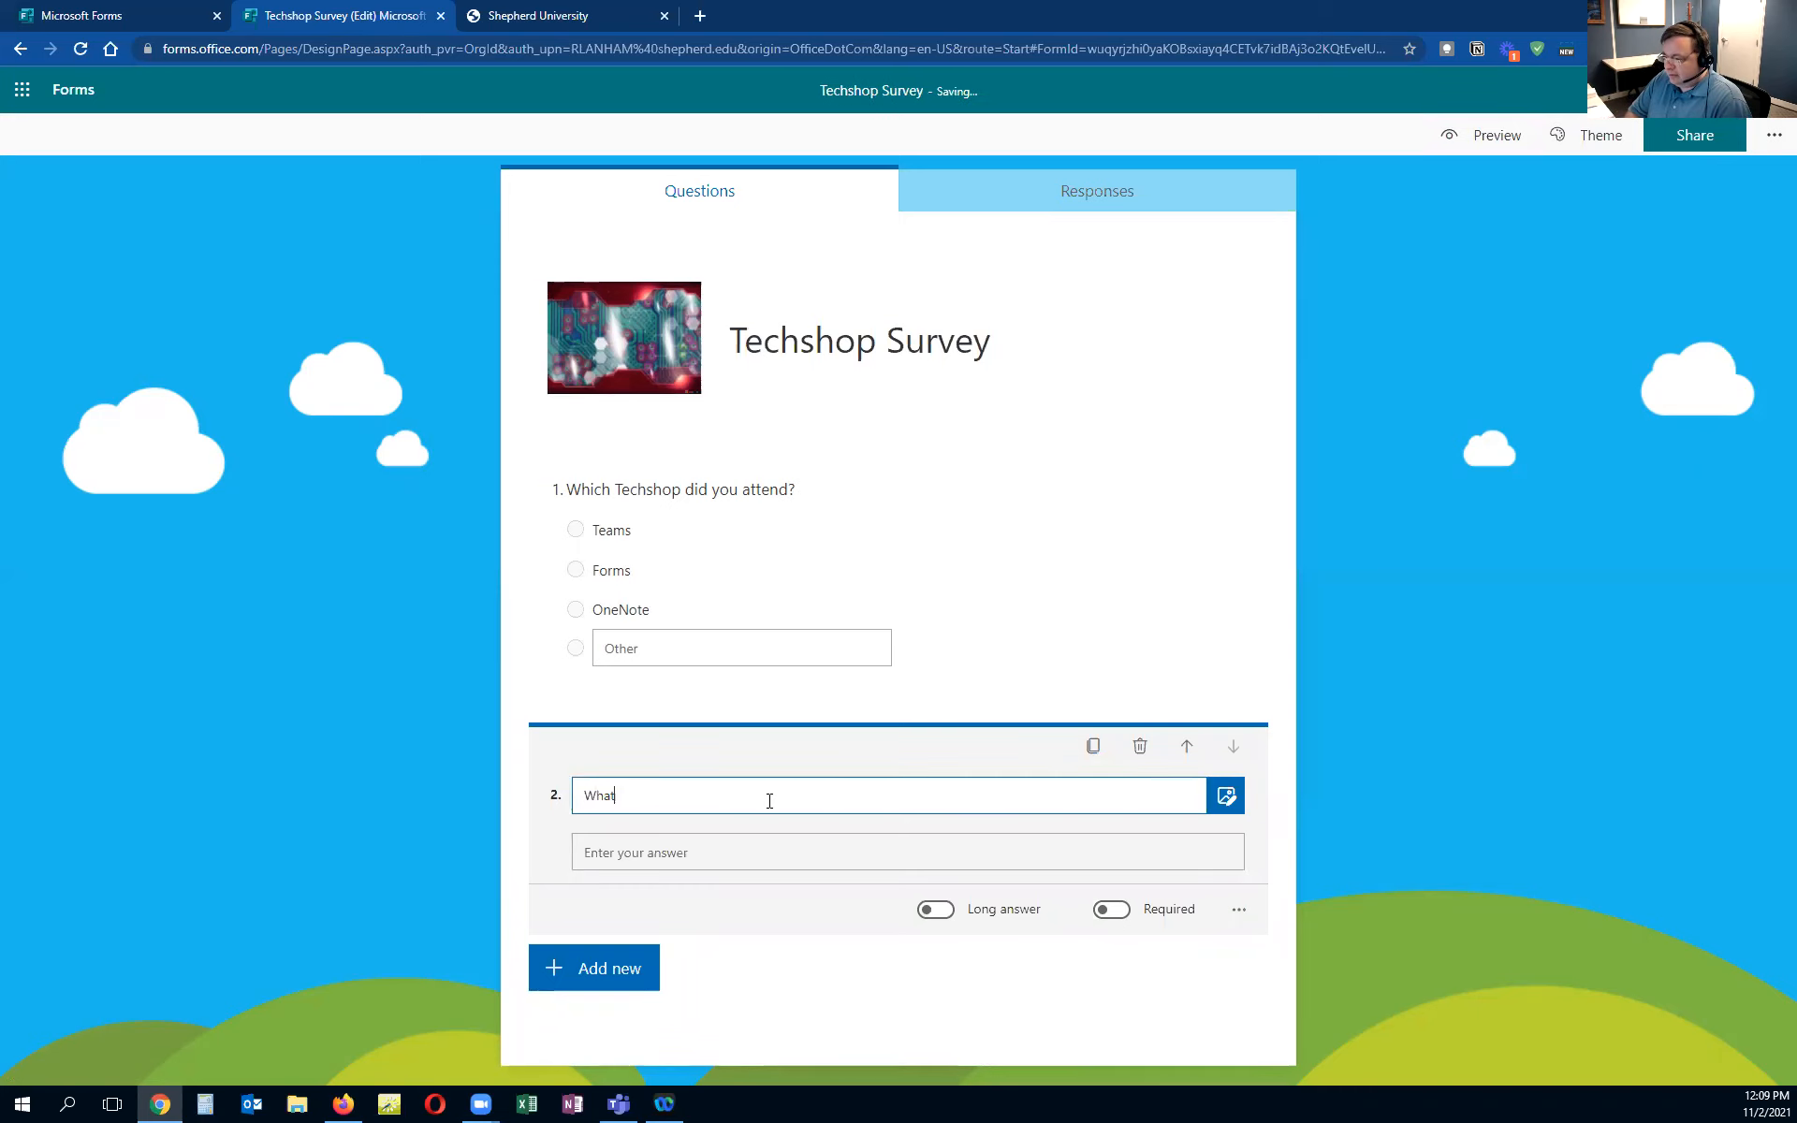
pyautogui.write(' was your favorite Techshop?')
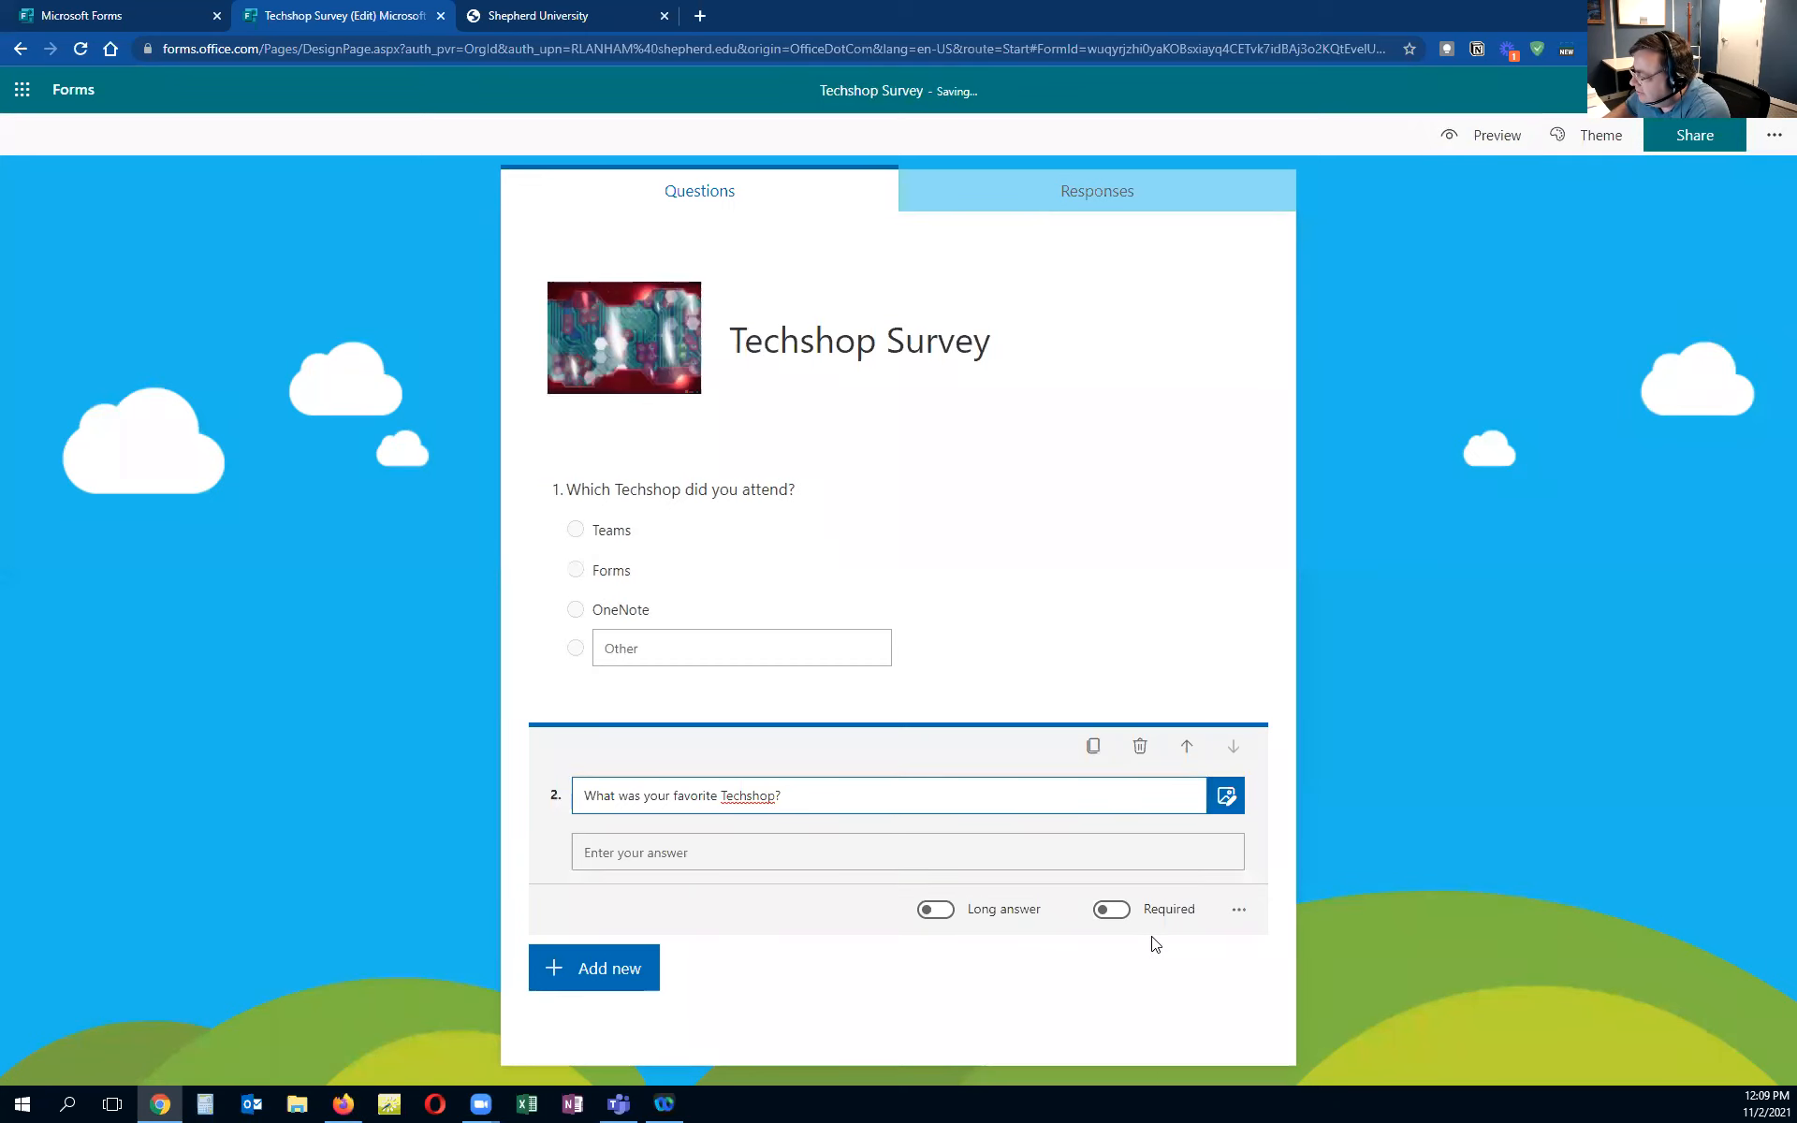
pyautogui.click(1113, 914)
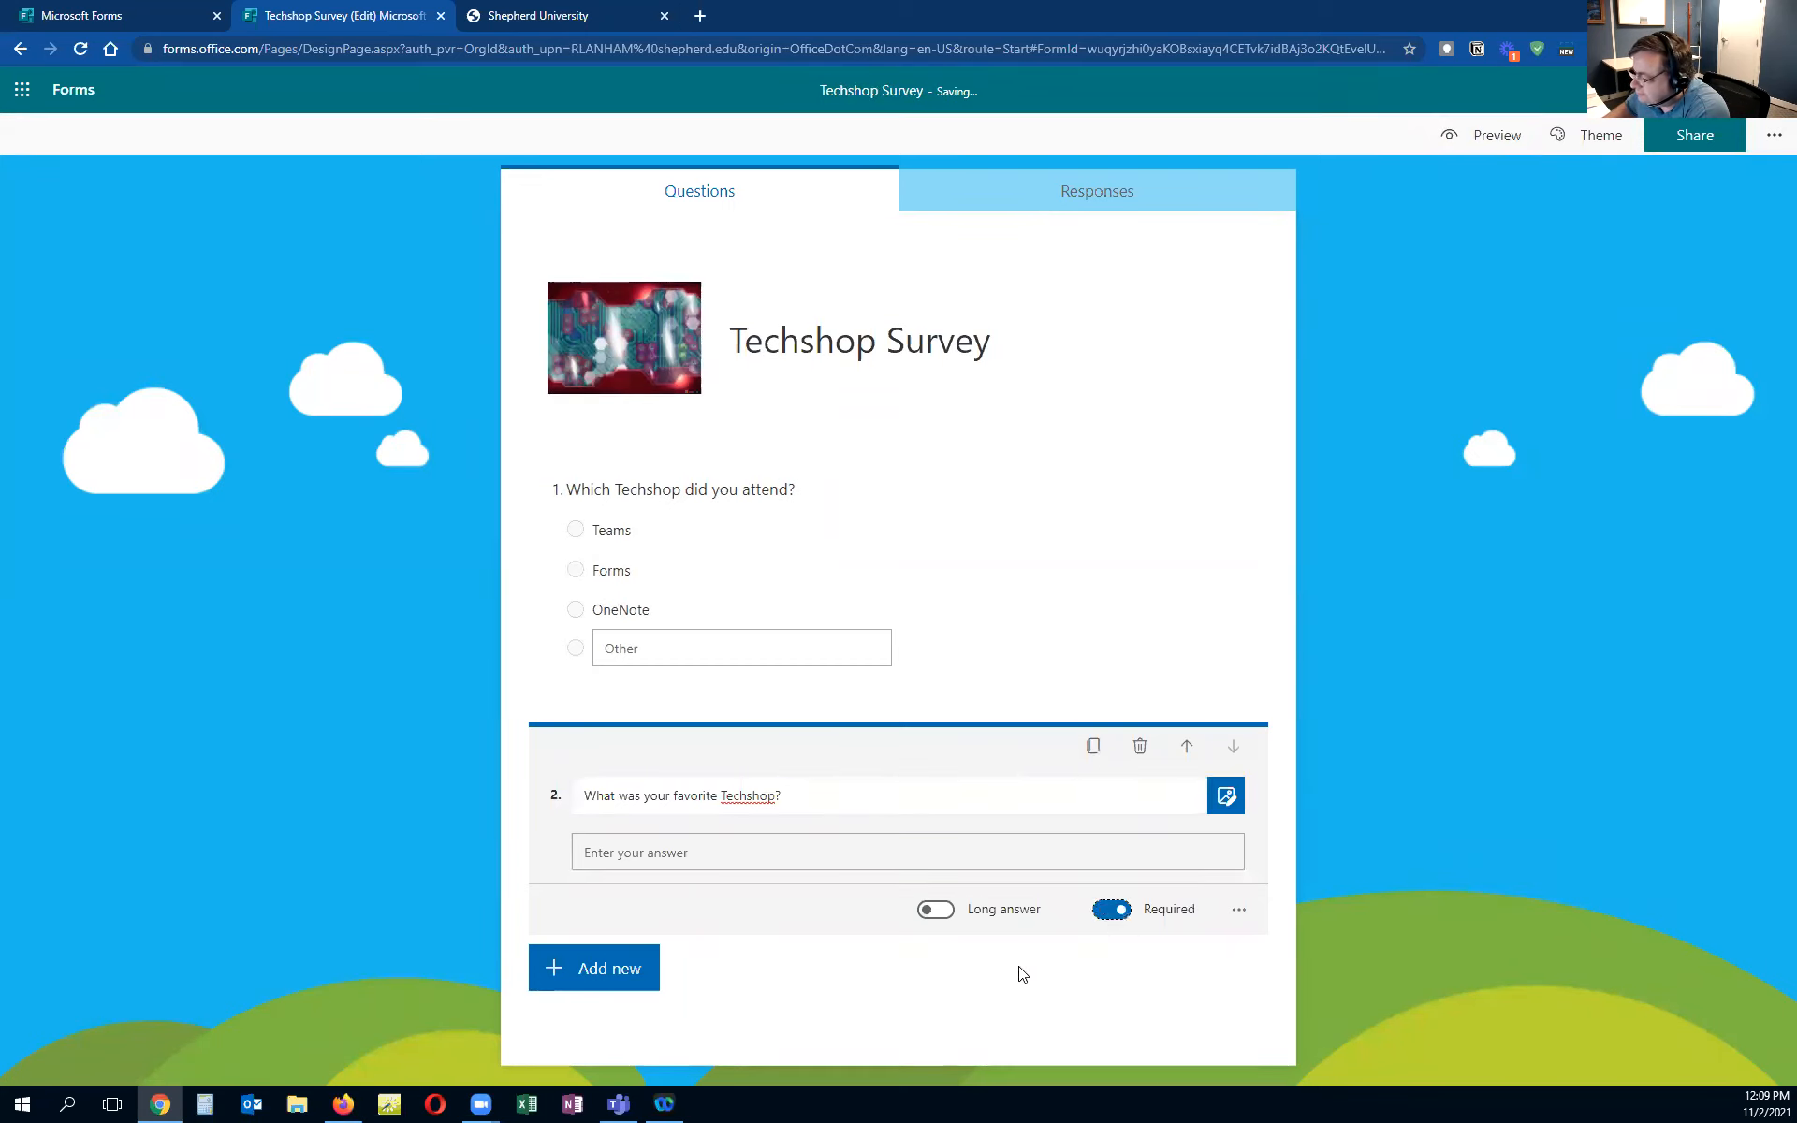
pyautogui.click(929, 913)
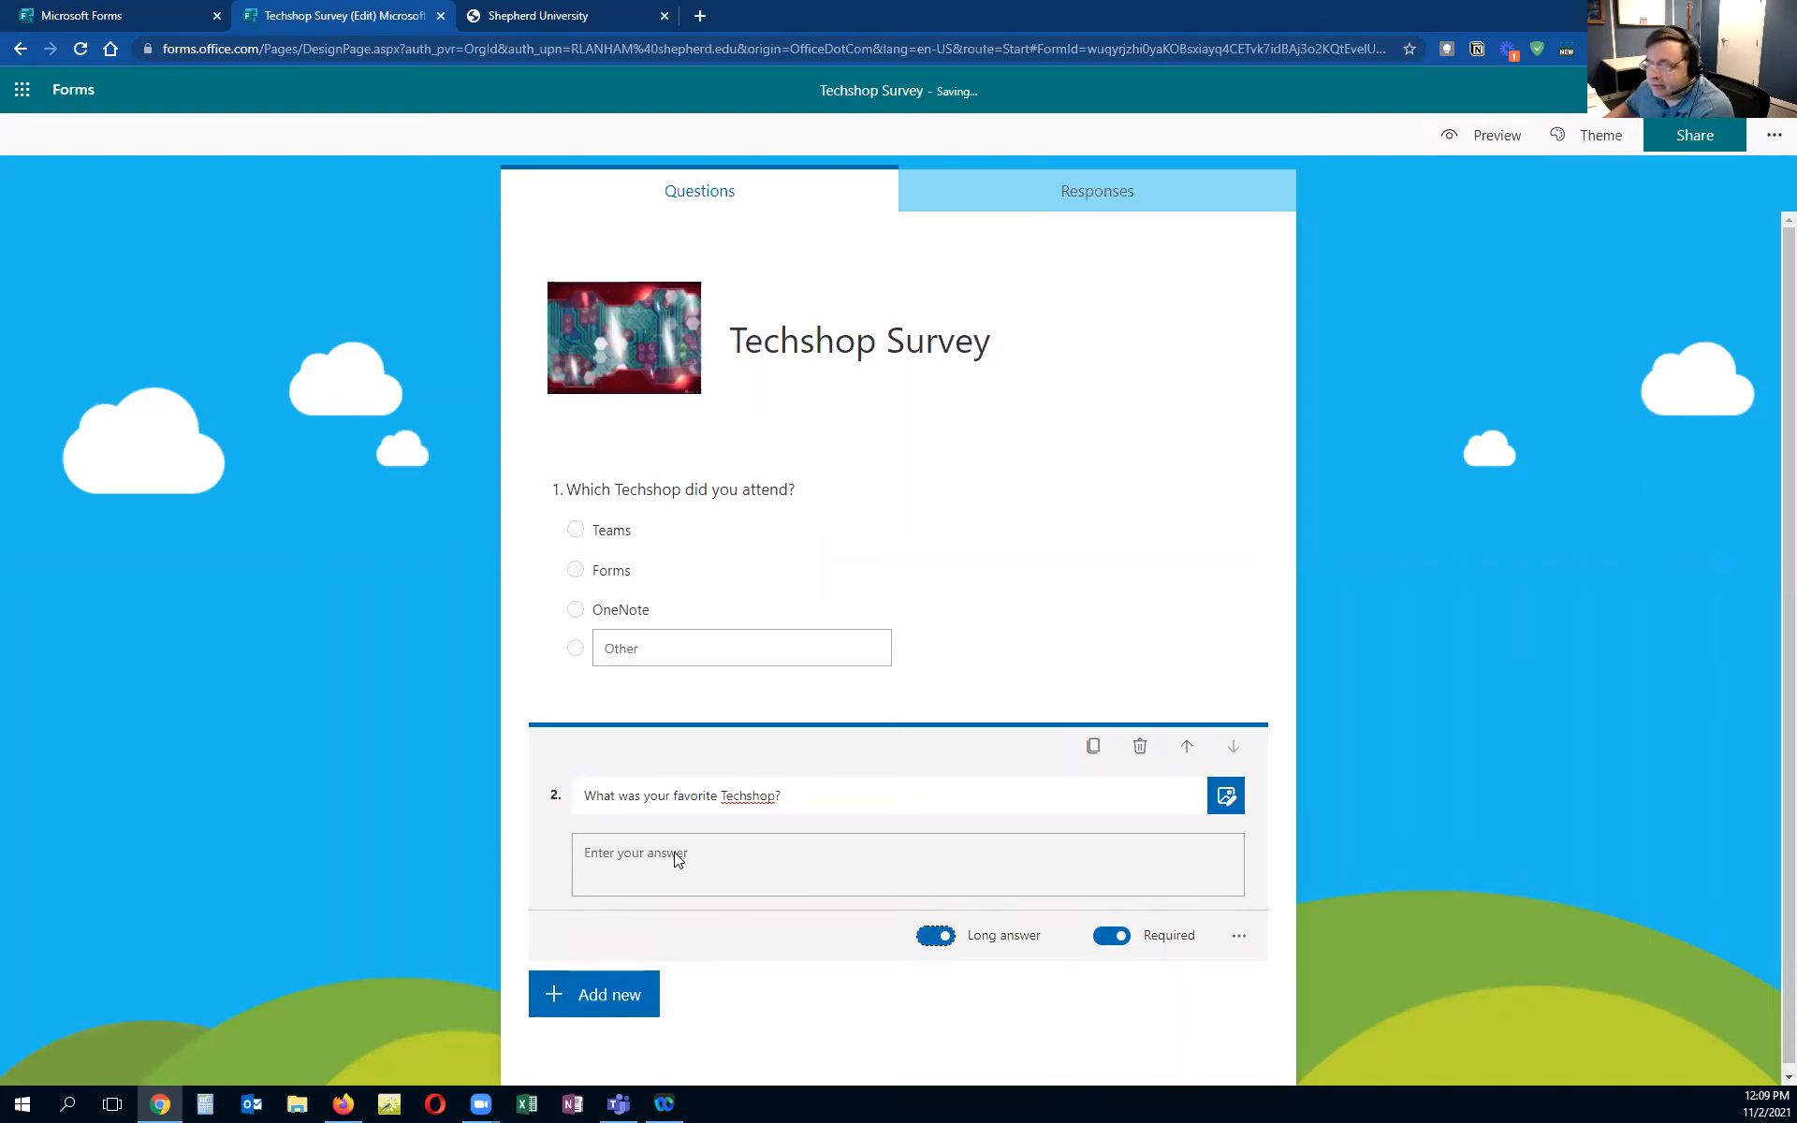
pyautogui.click(935, 936)
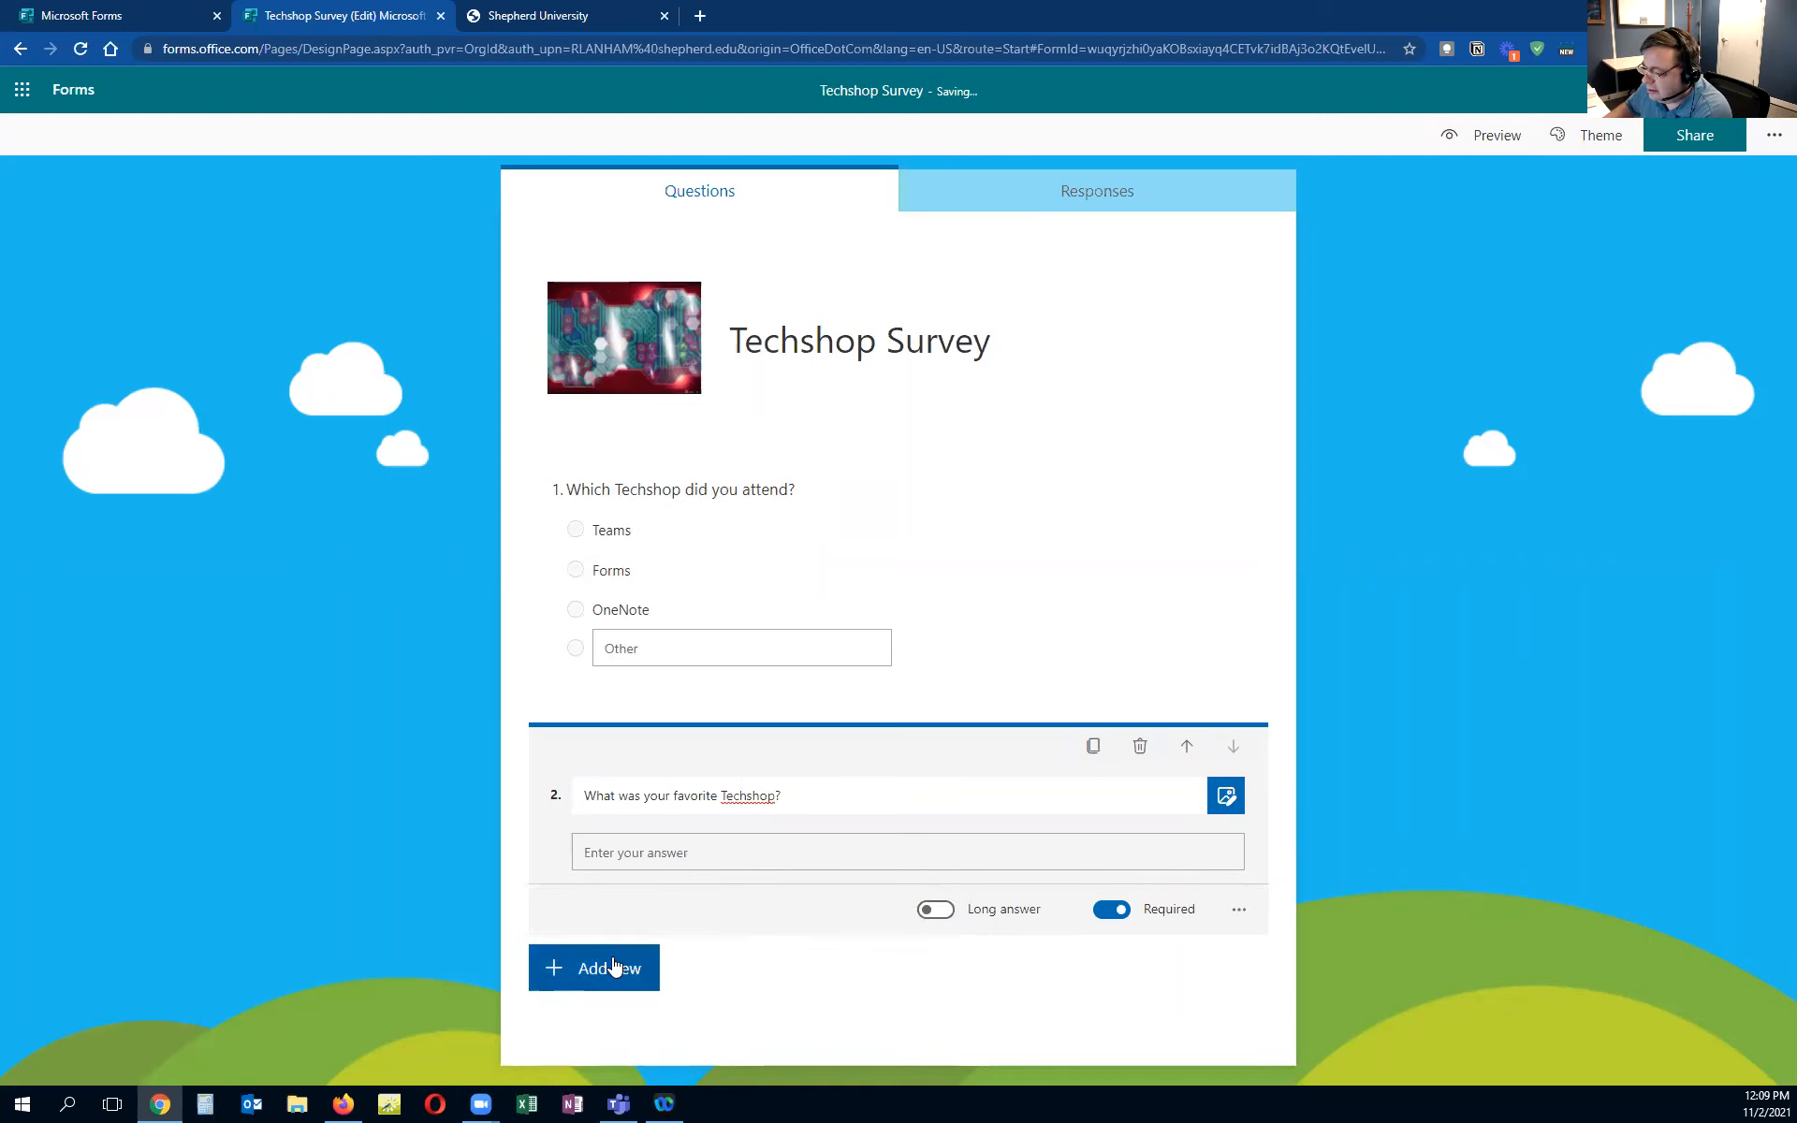
# Add a Rating question with the text "How would you rate the Techshops?"
pyautogui.click(614, 968)
pyautogui.click(896, 968)
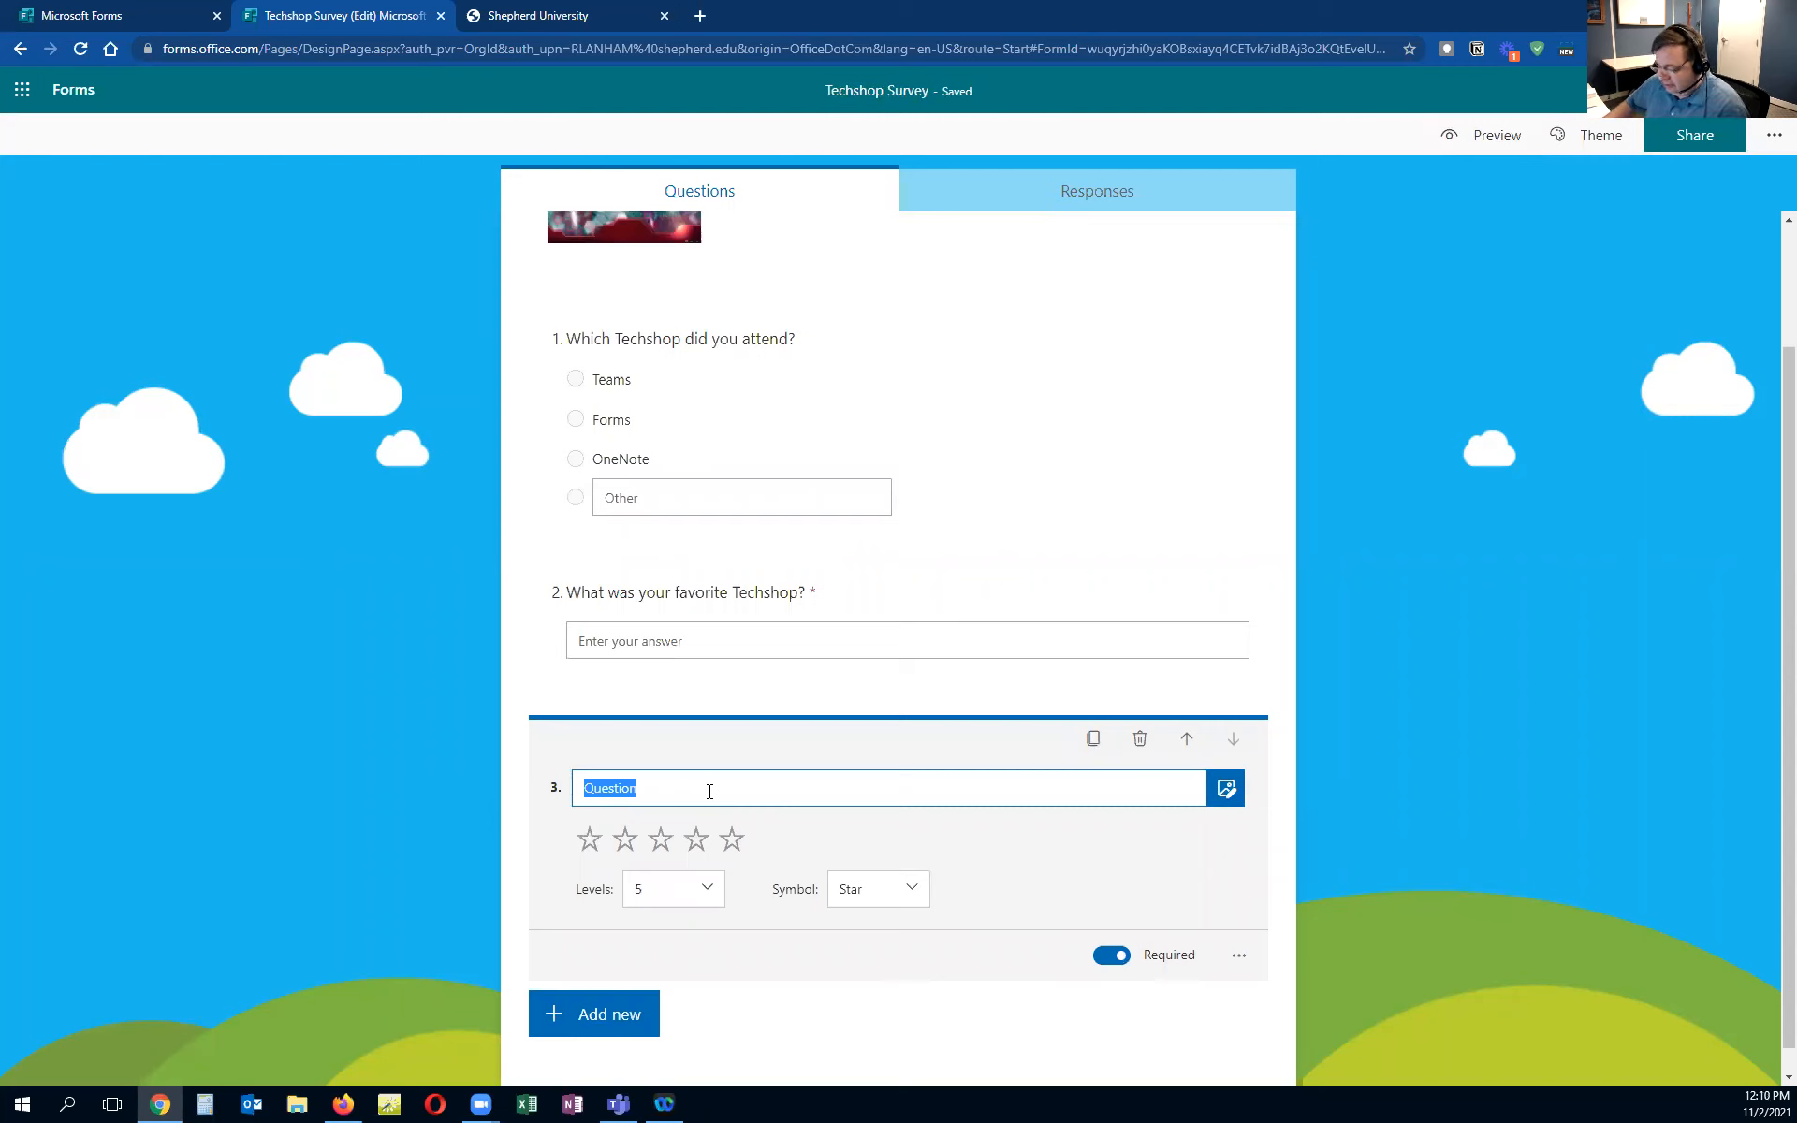
pyautogui.write('How')
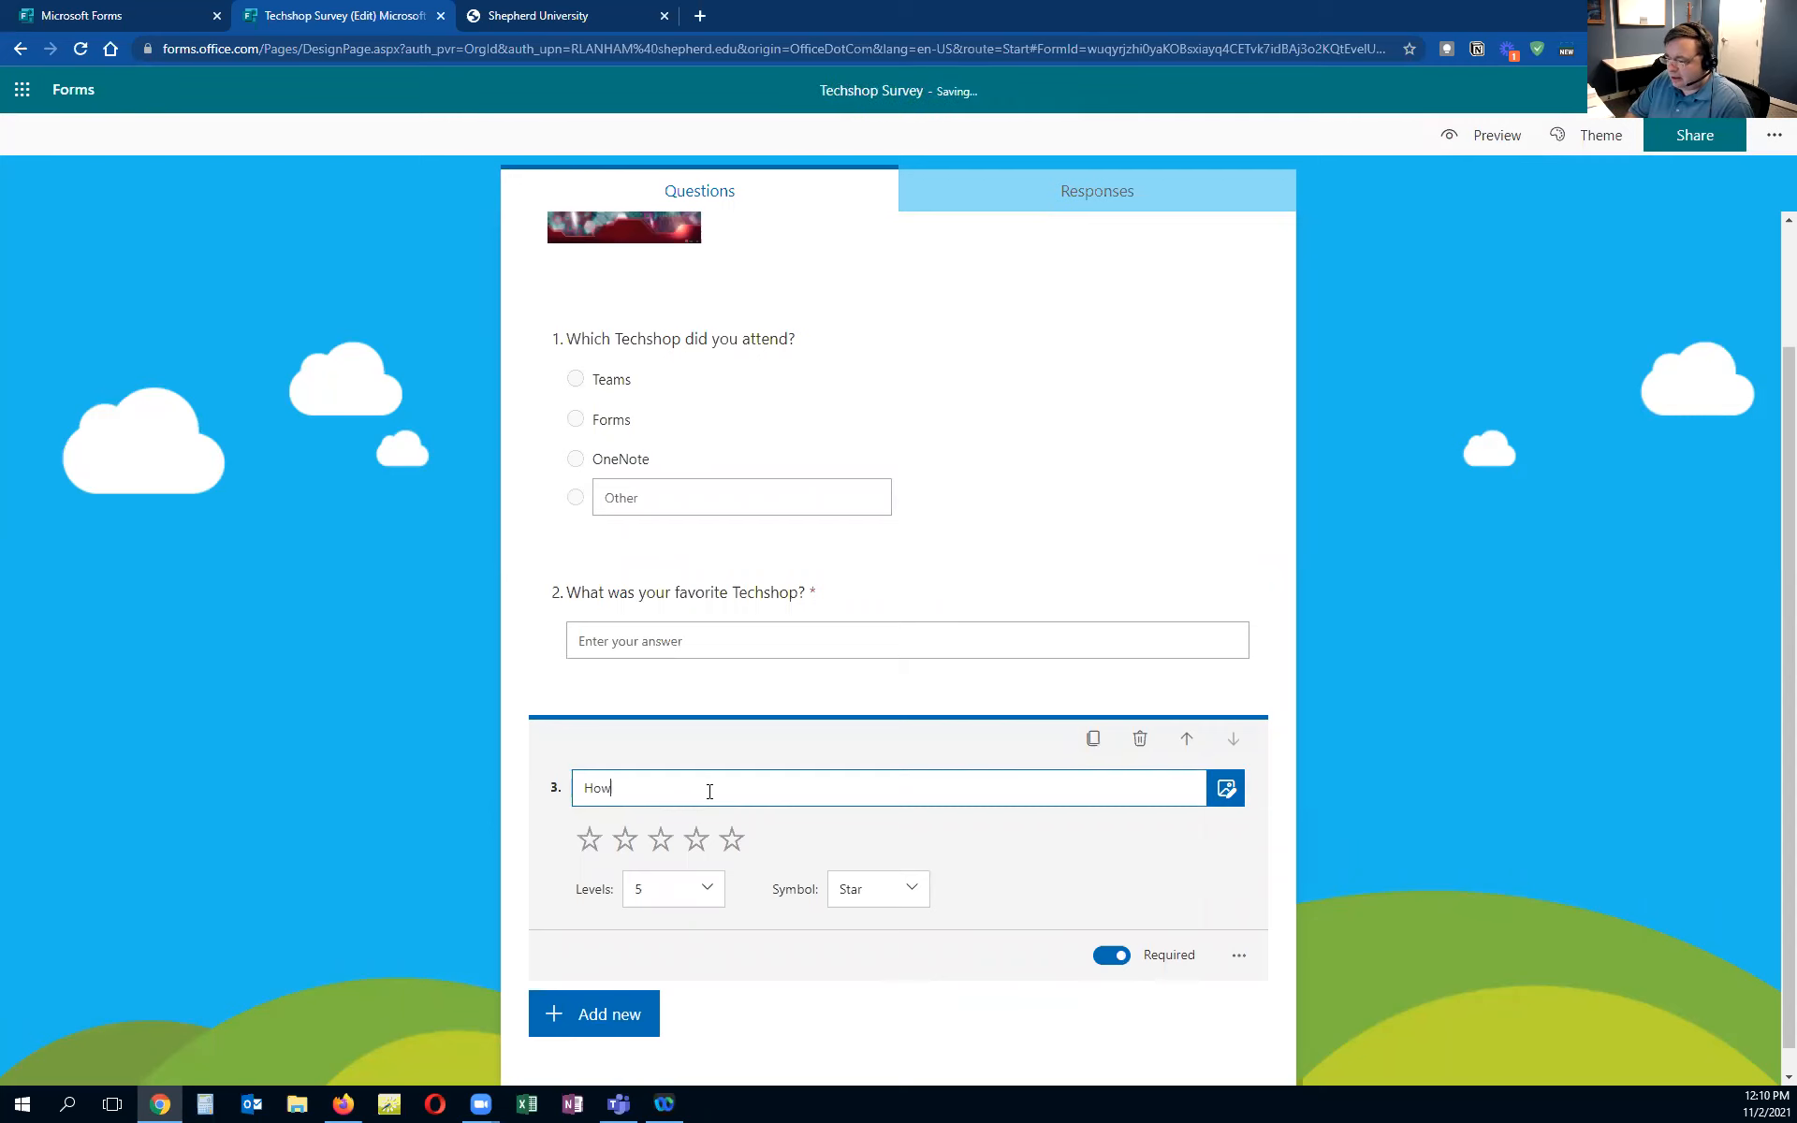
pyautogui.write(' would you rate the Techshops')
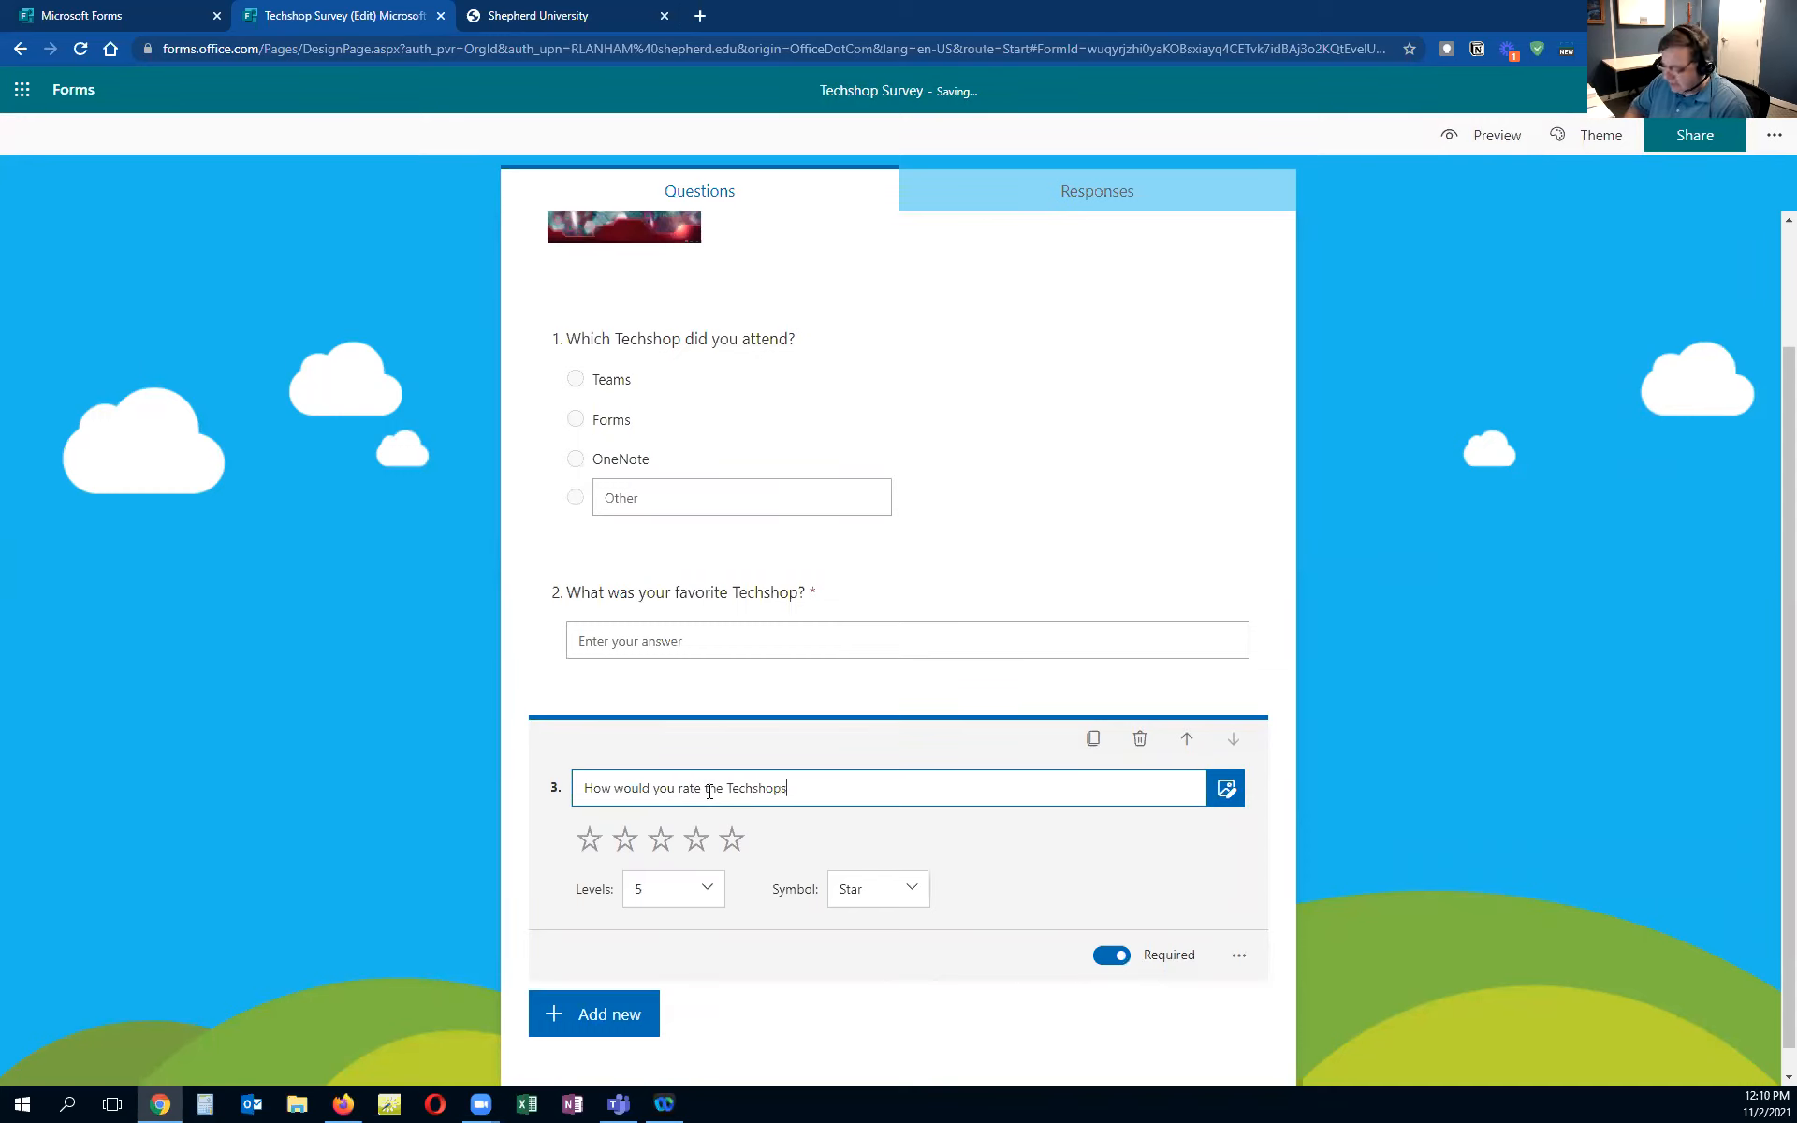
pyautogui.write('?')
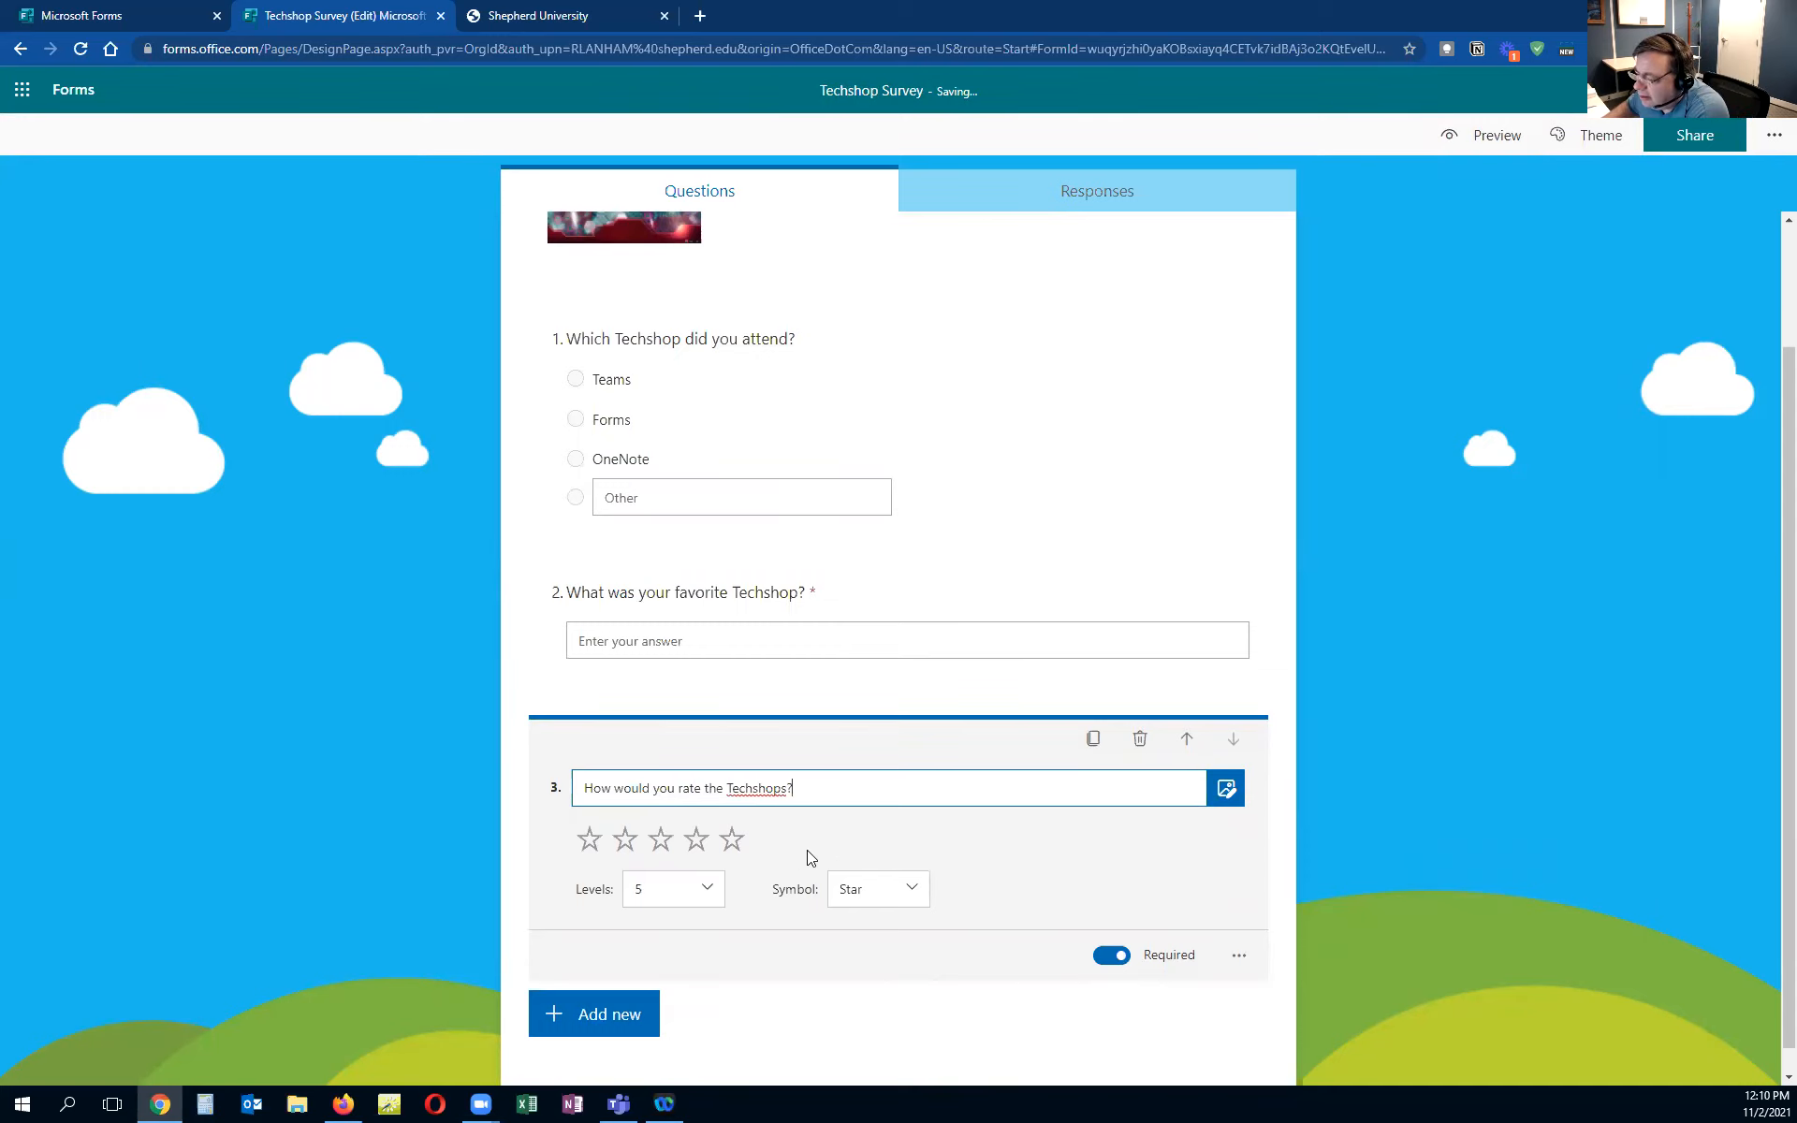
# Try the Number symbol with 10 levels for the Techshops rating question
pyautogui.click(877, 889)
pyautogui.click(863, 963)
pyautogui.click(693, 910)
pyautogui.moveTo(713, 981); pyautogui.dragTo(702, 1048)
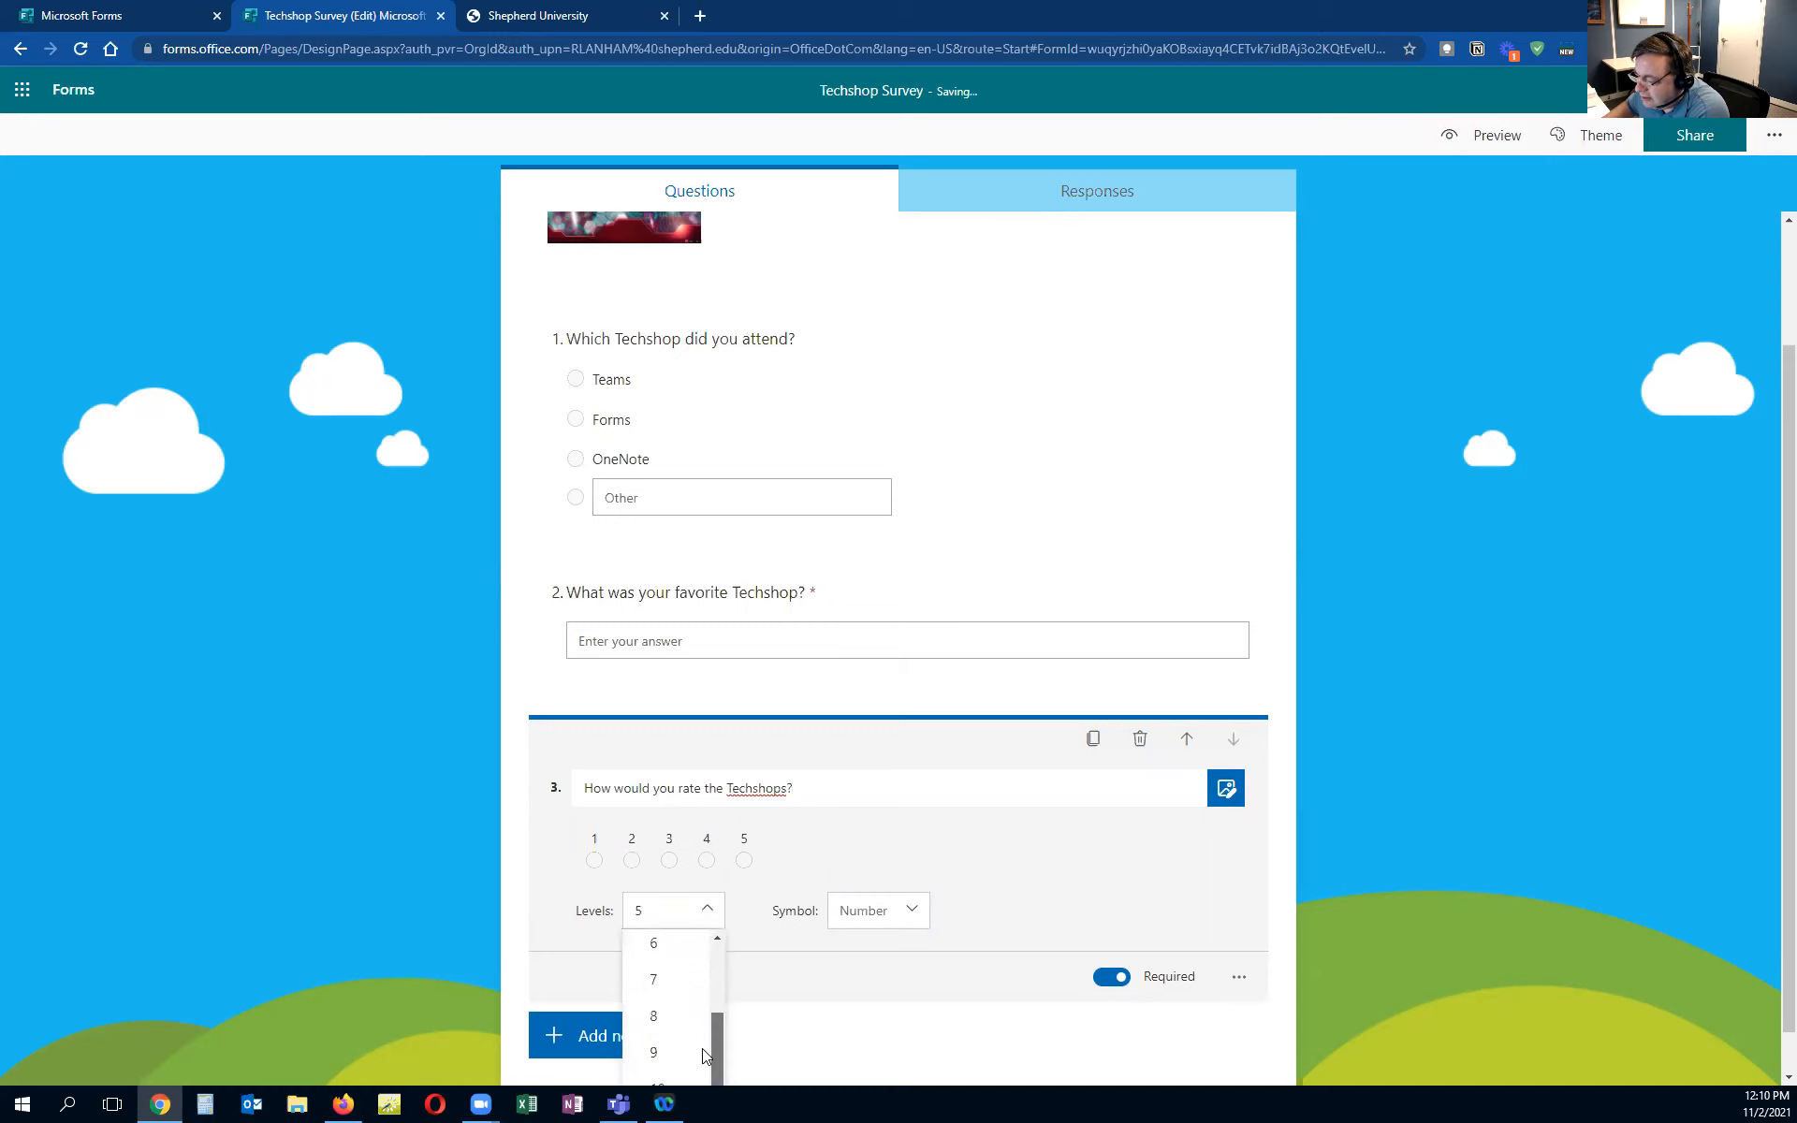
pyautogui.scroll(-1, 702, 1053)
pyautogui.click(691, 1076)
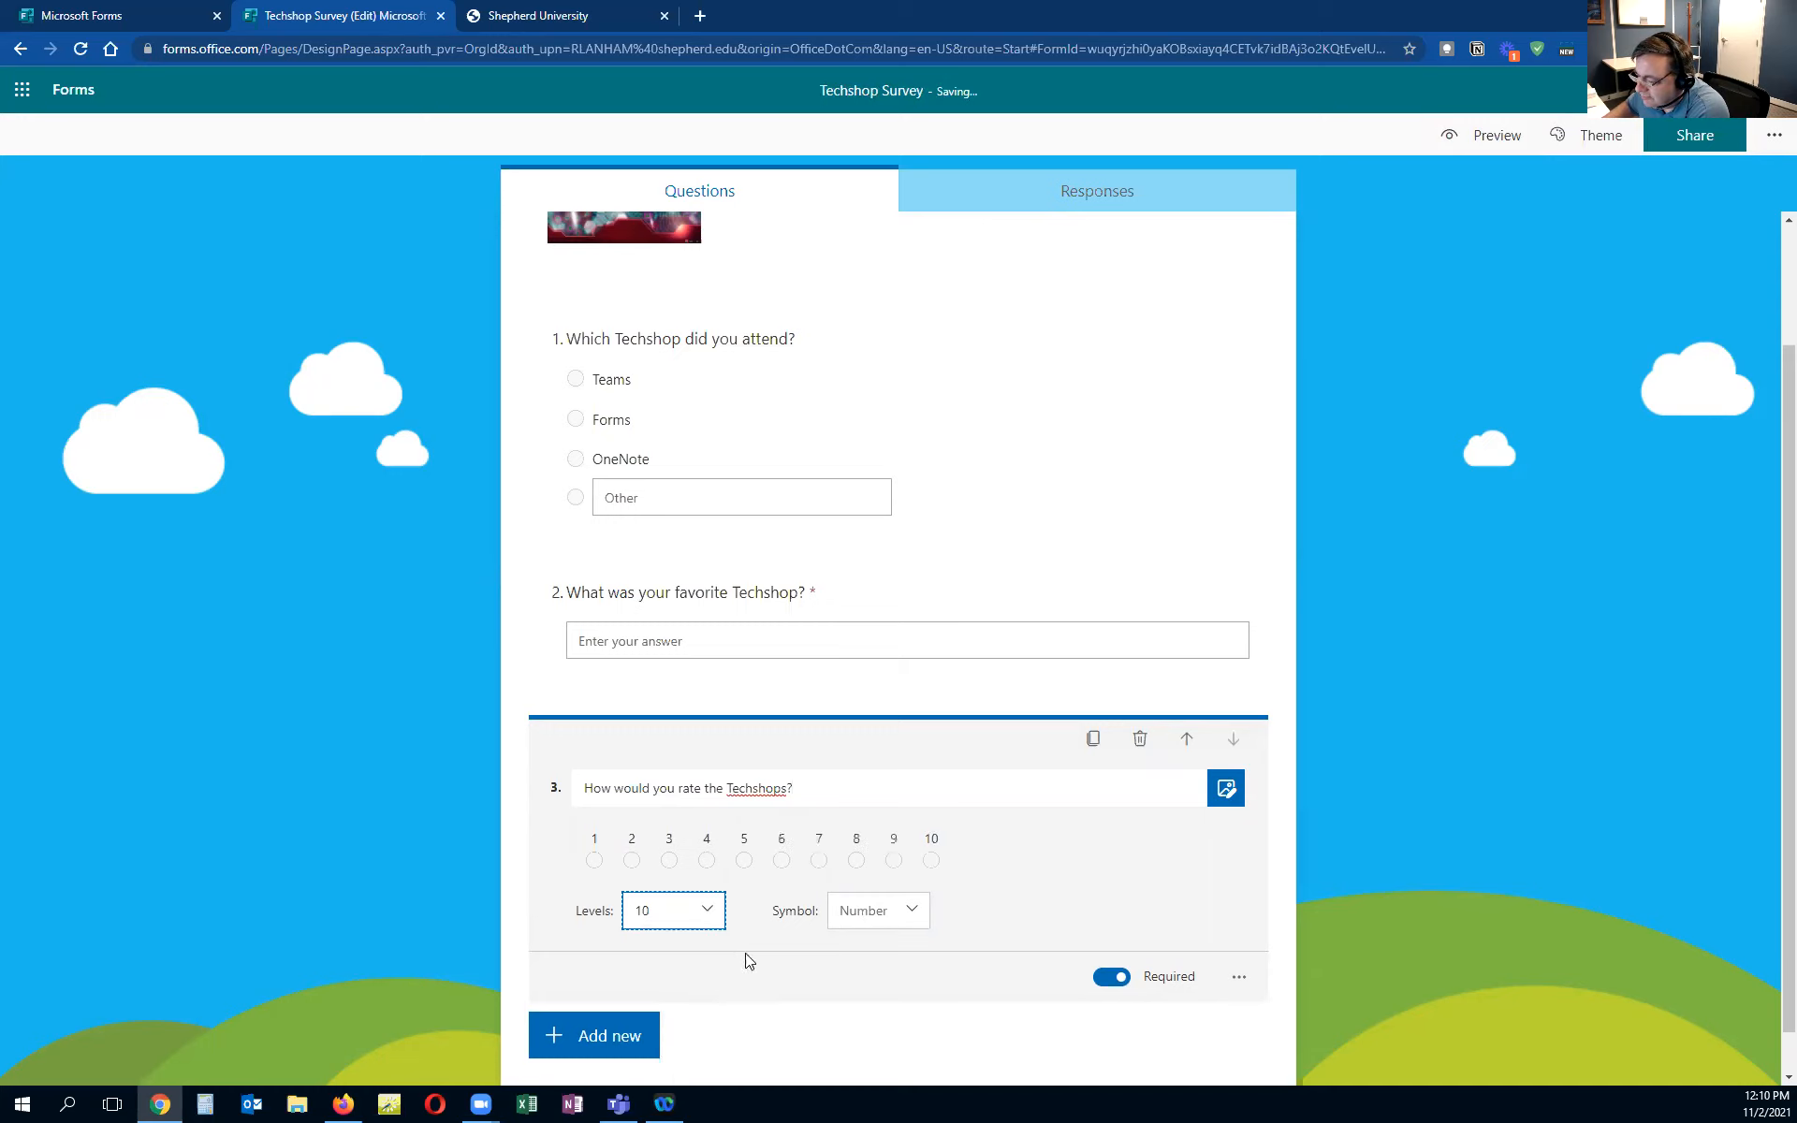
# Set the rating question back to the Star symbol with 5 levels, keeping it required
pyautogui.click(913, 917)
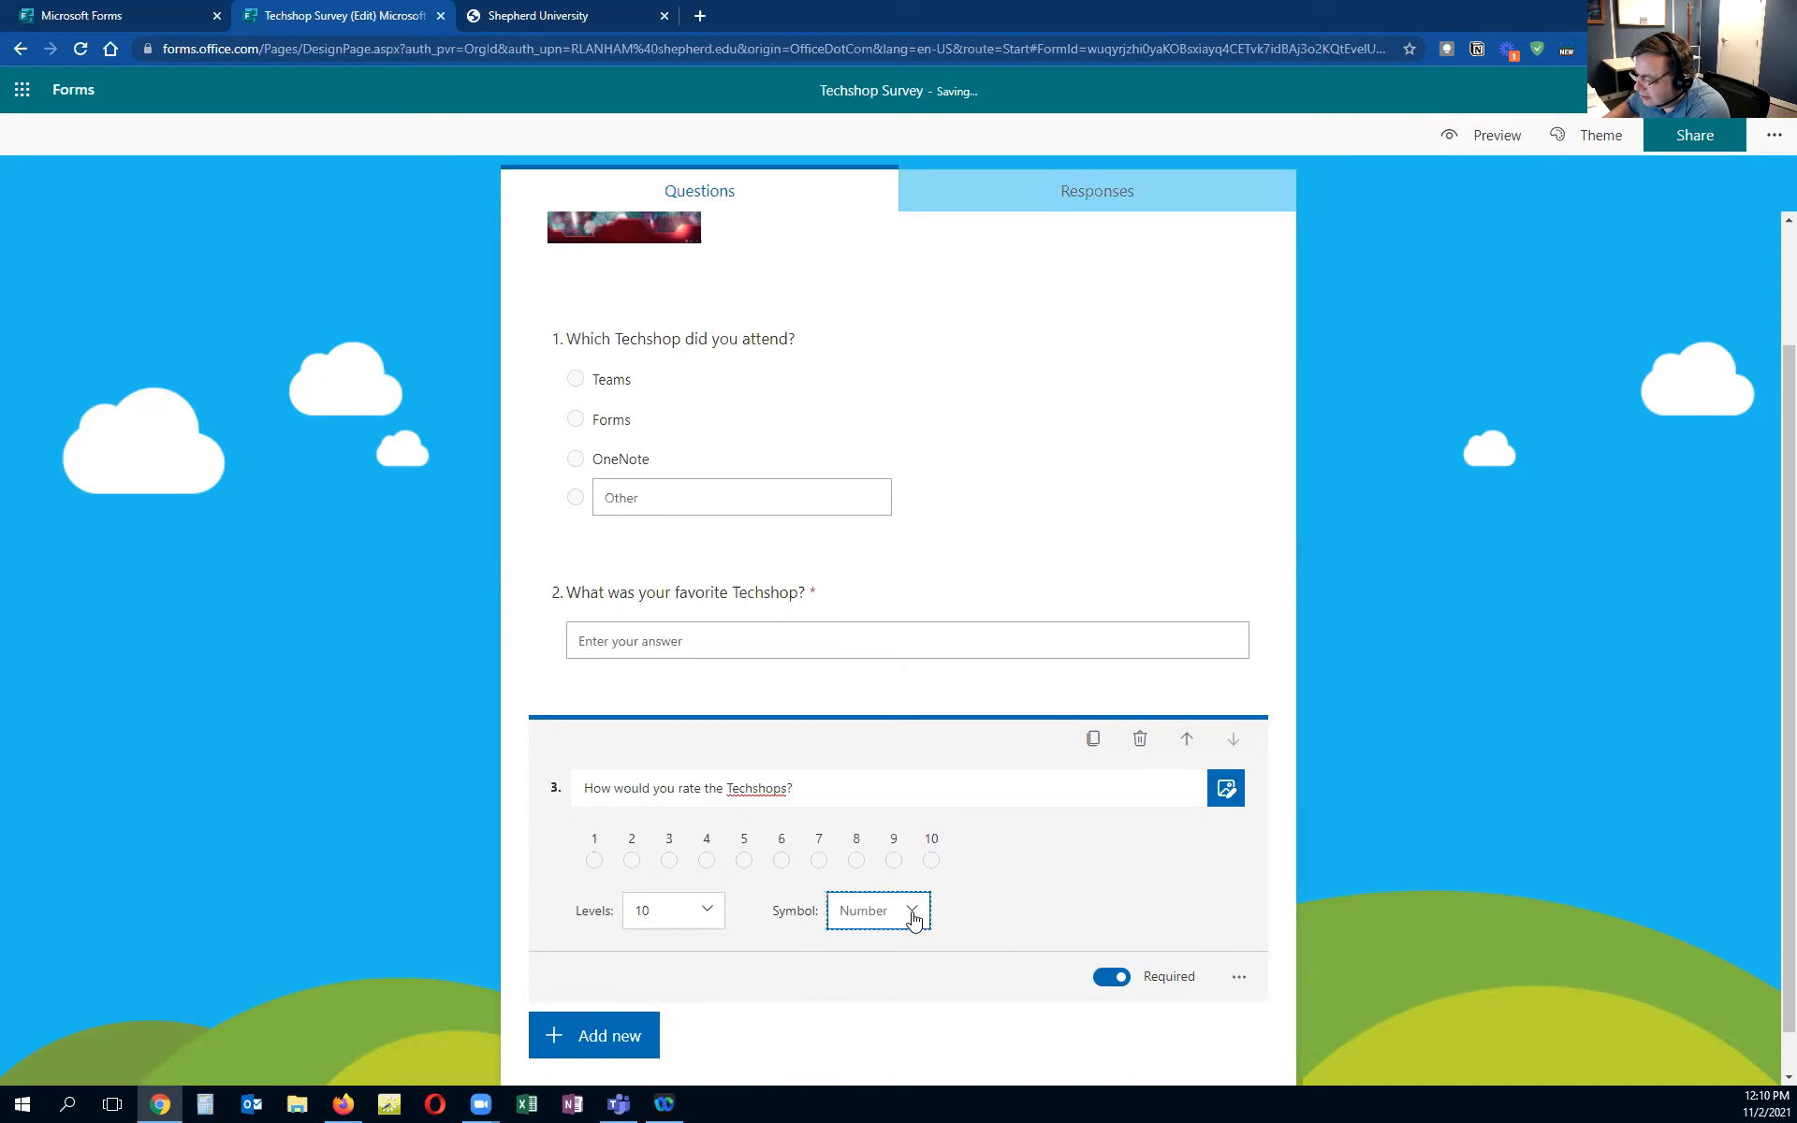
pyautogui.click(866, 983)
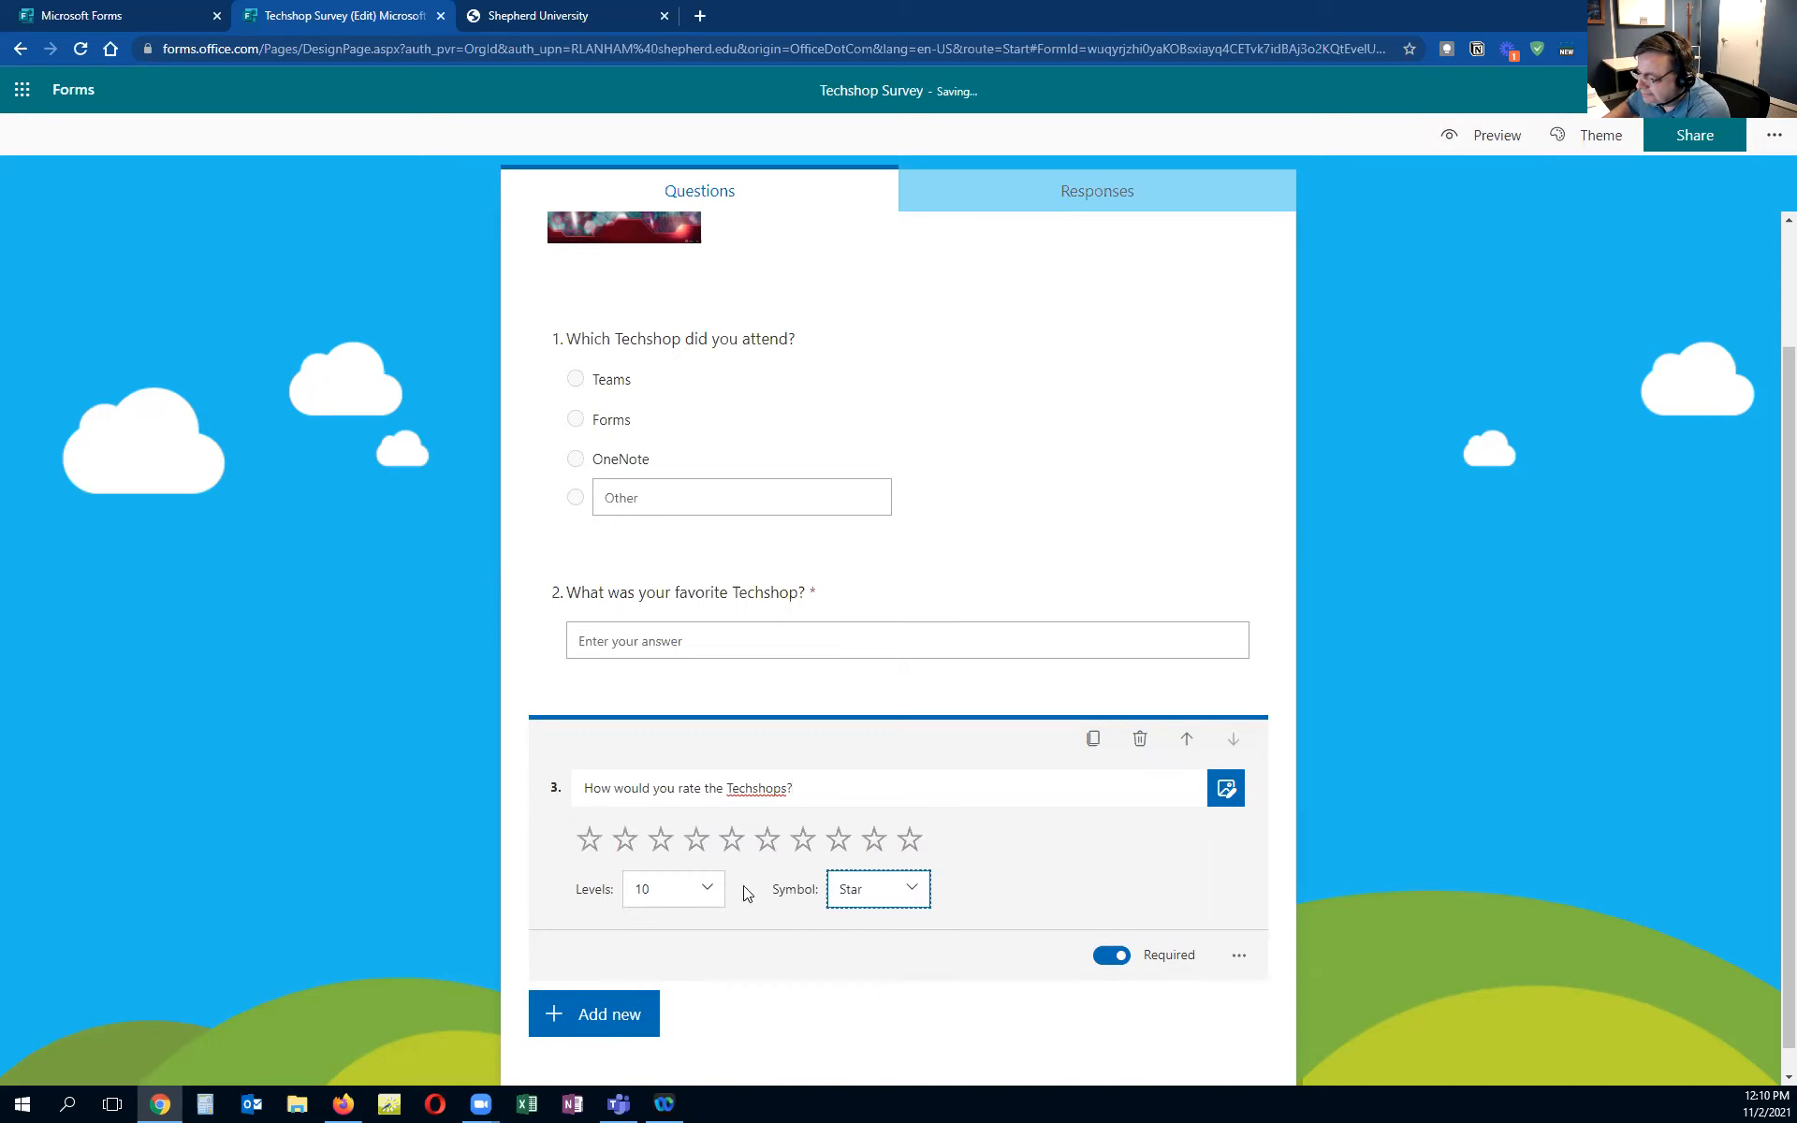
pyautogui.click(707, 888)
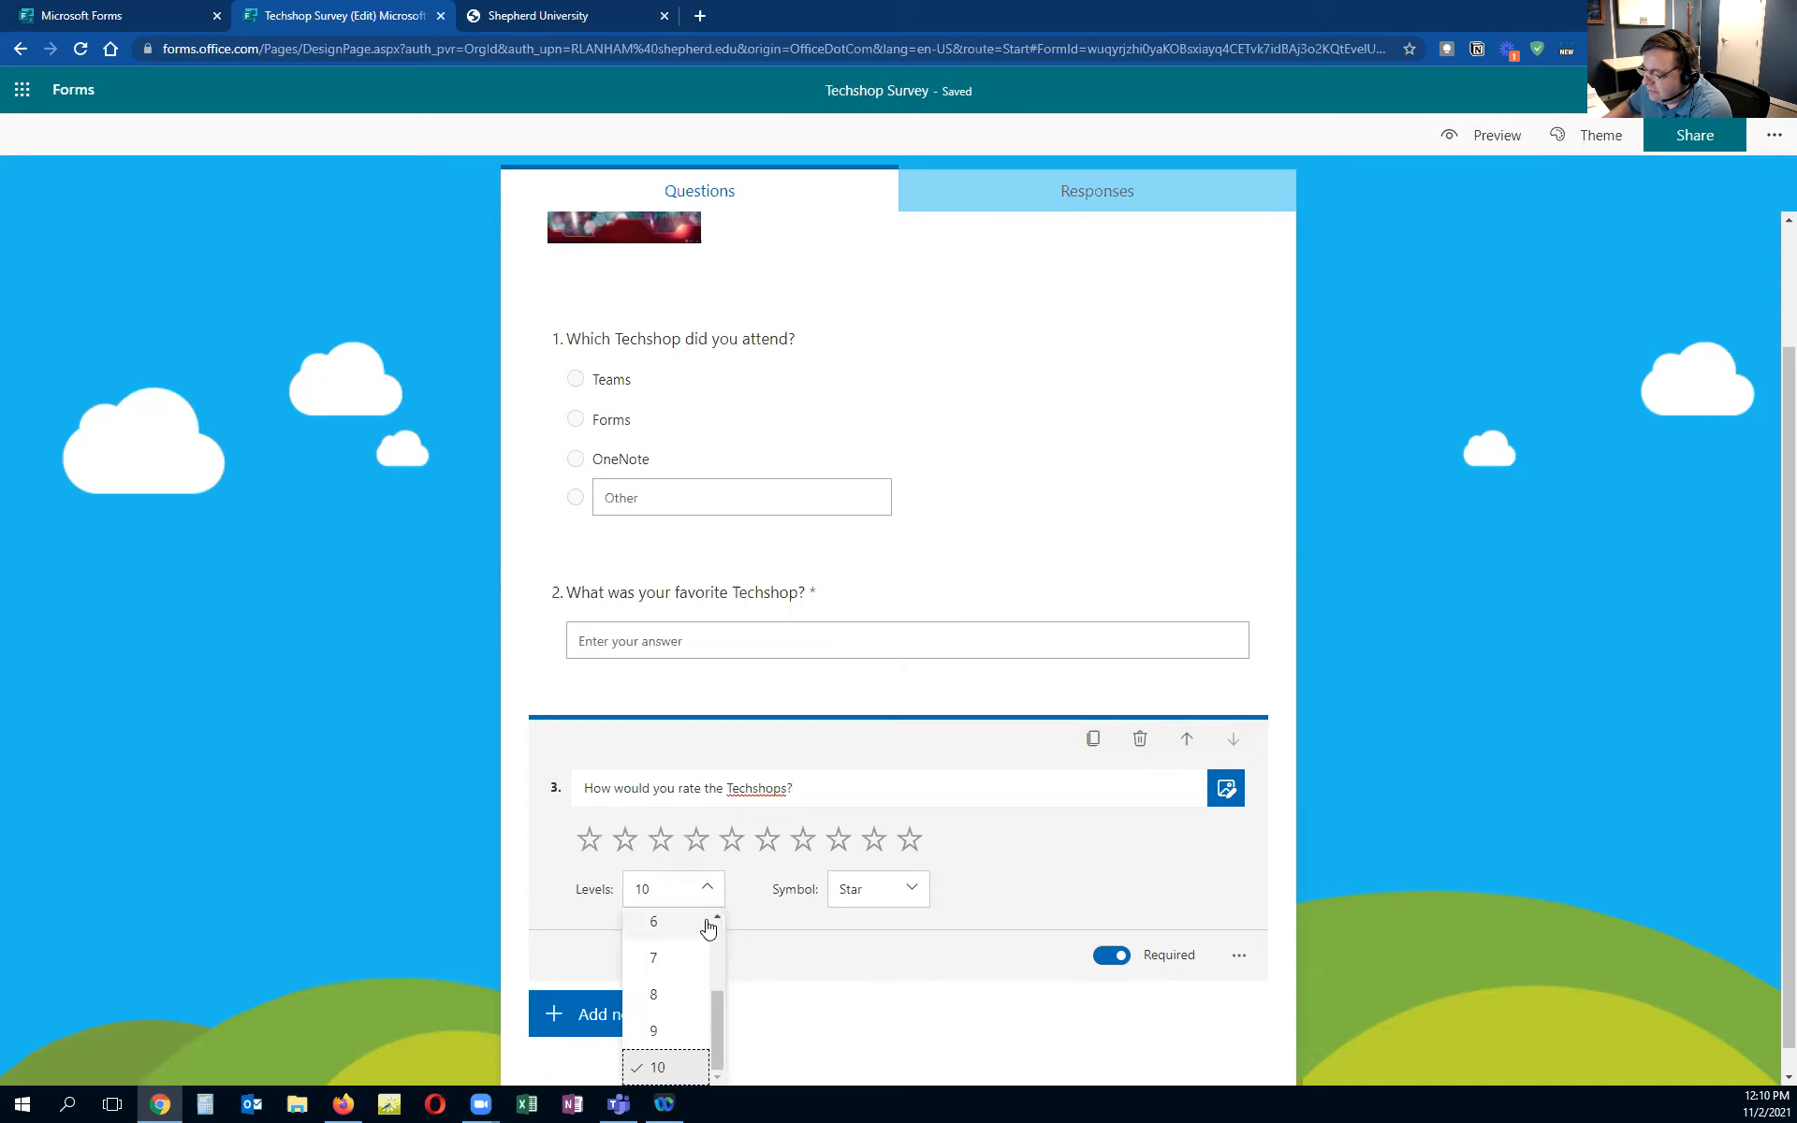
pyautogui.click(717, 917)
pyautogui.click(690, 923)
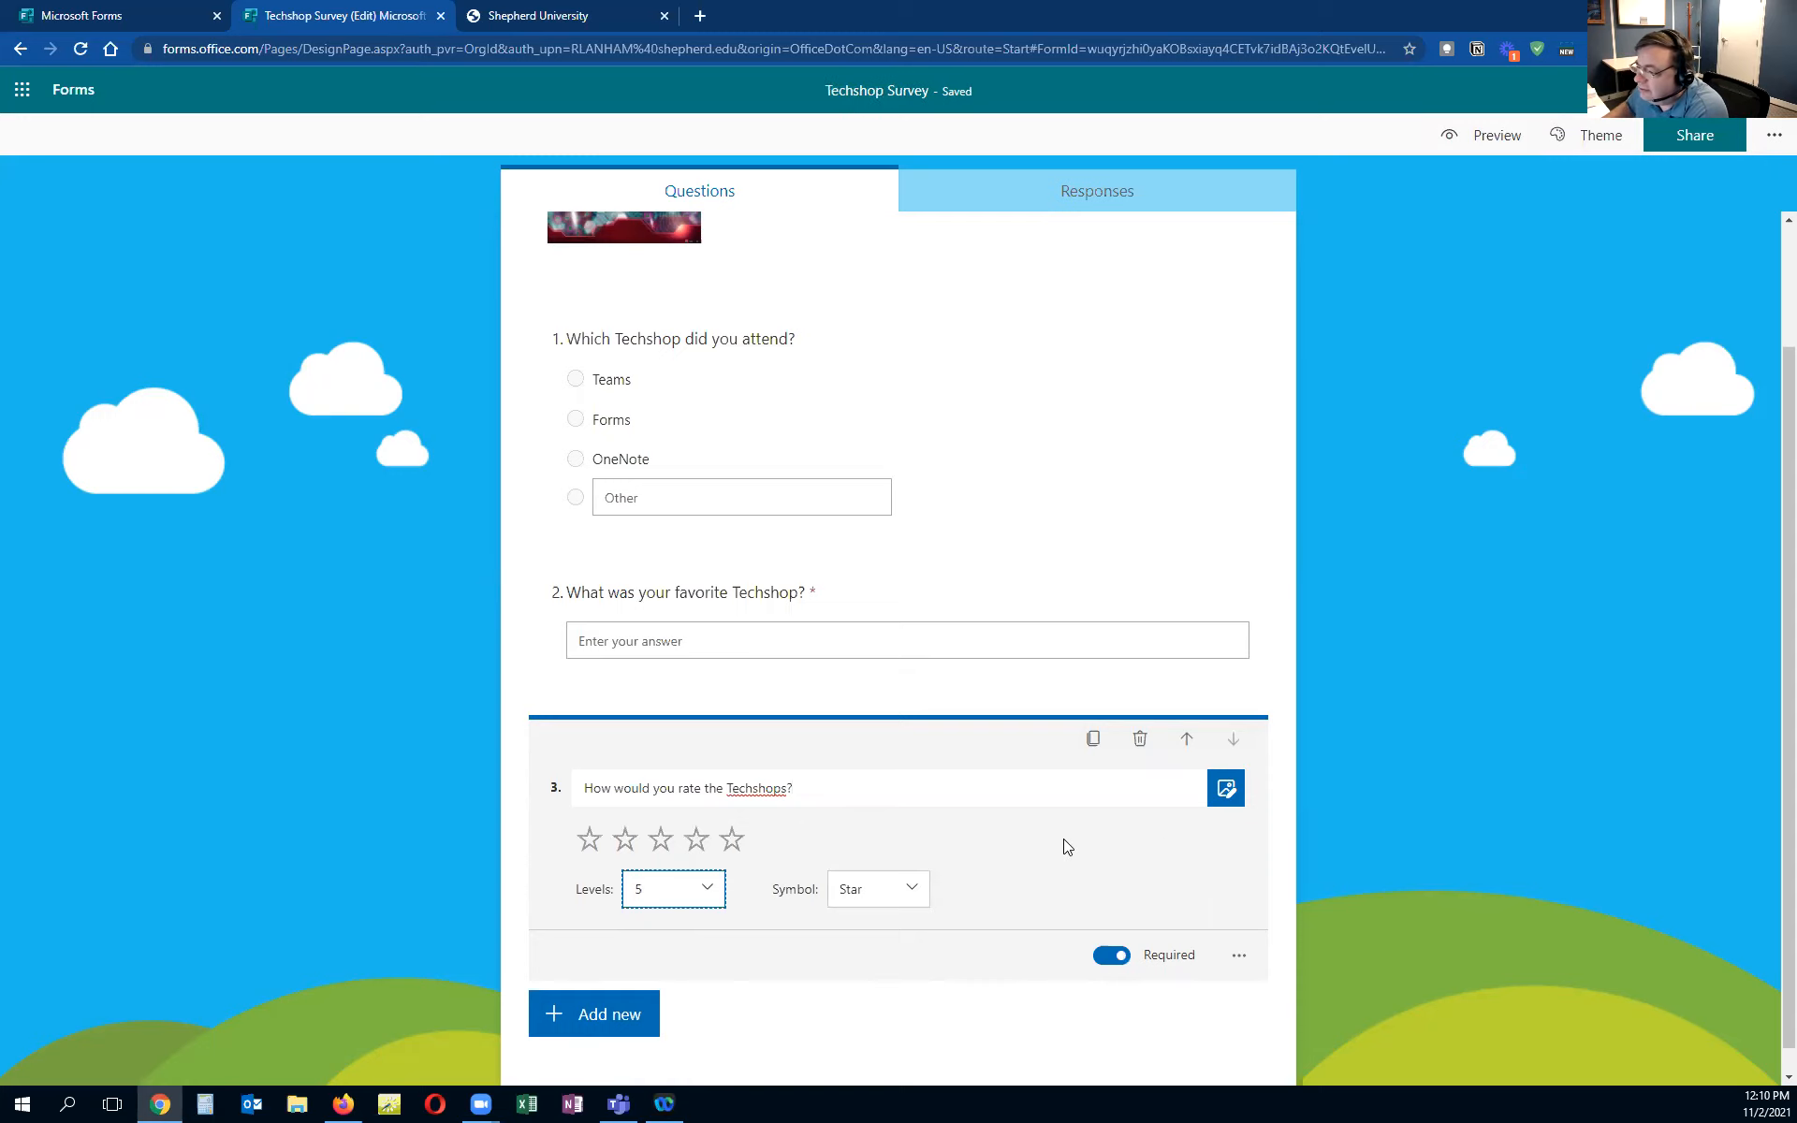
pyautogui.click(1124, 959)
pyautogui.click(1124, 959)
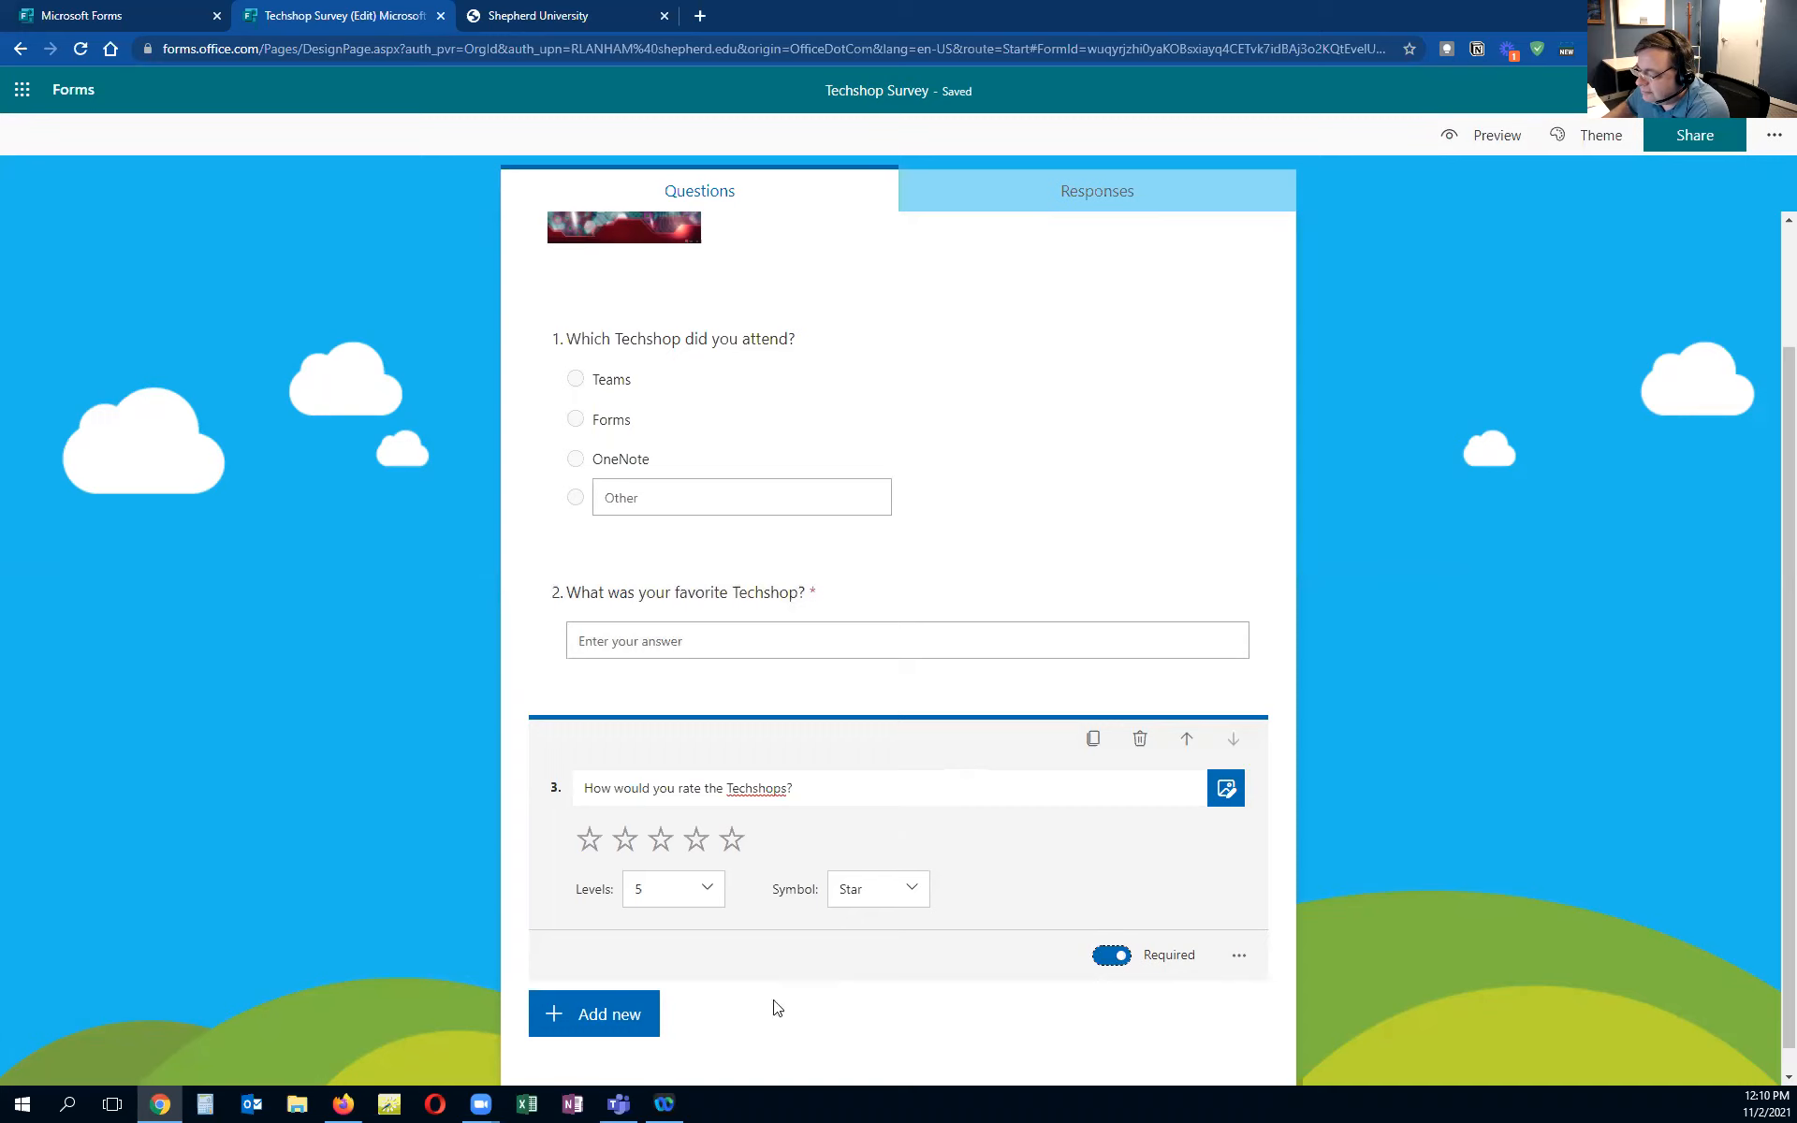
# Try adding a Date question after the rating question, and delete it again
pyautogui.click(624, 1023)
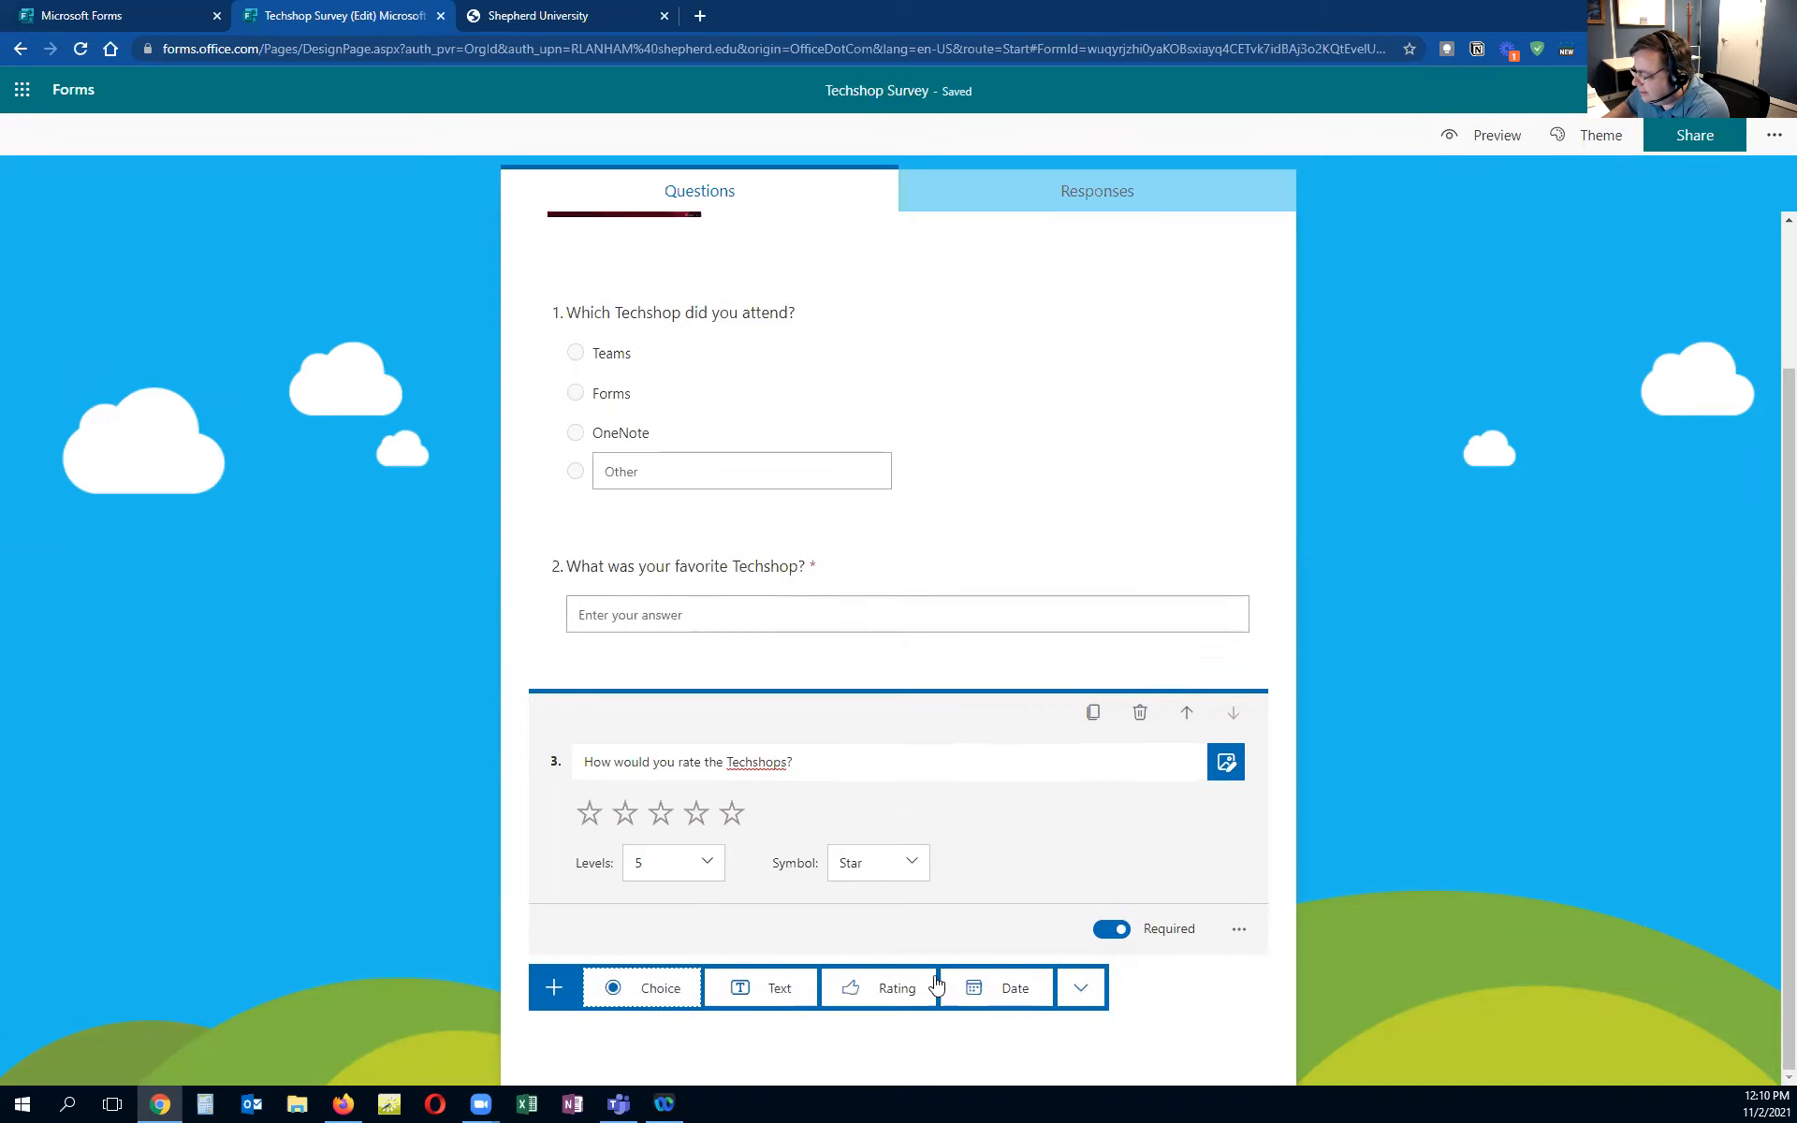
pyautogui.click(1016, 992)
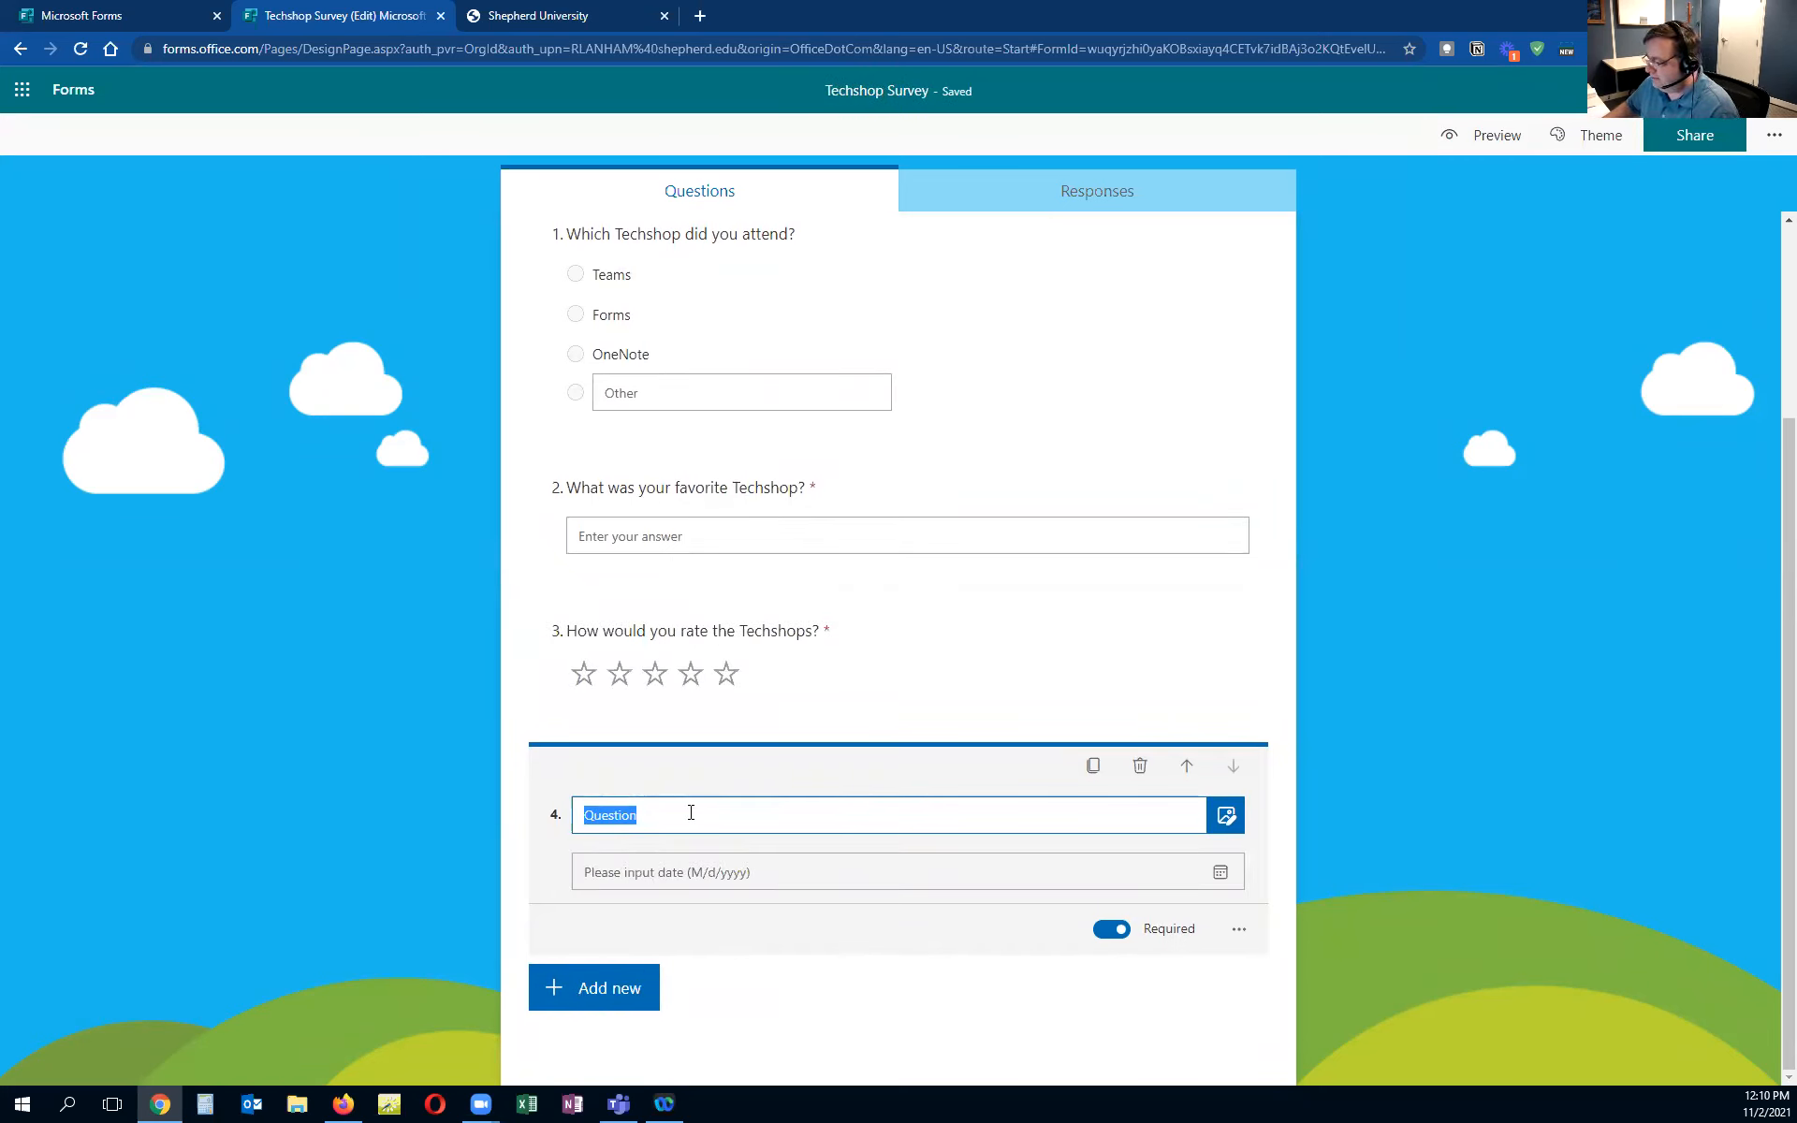
pyautogui.click(1139, 765)
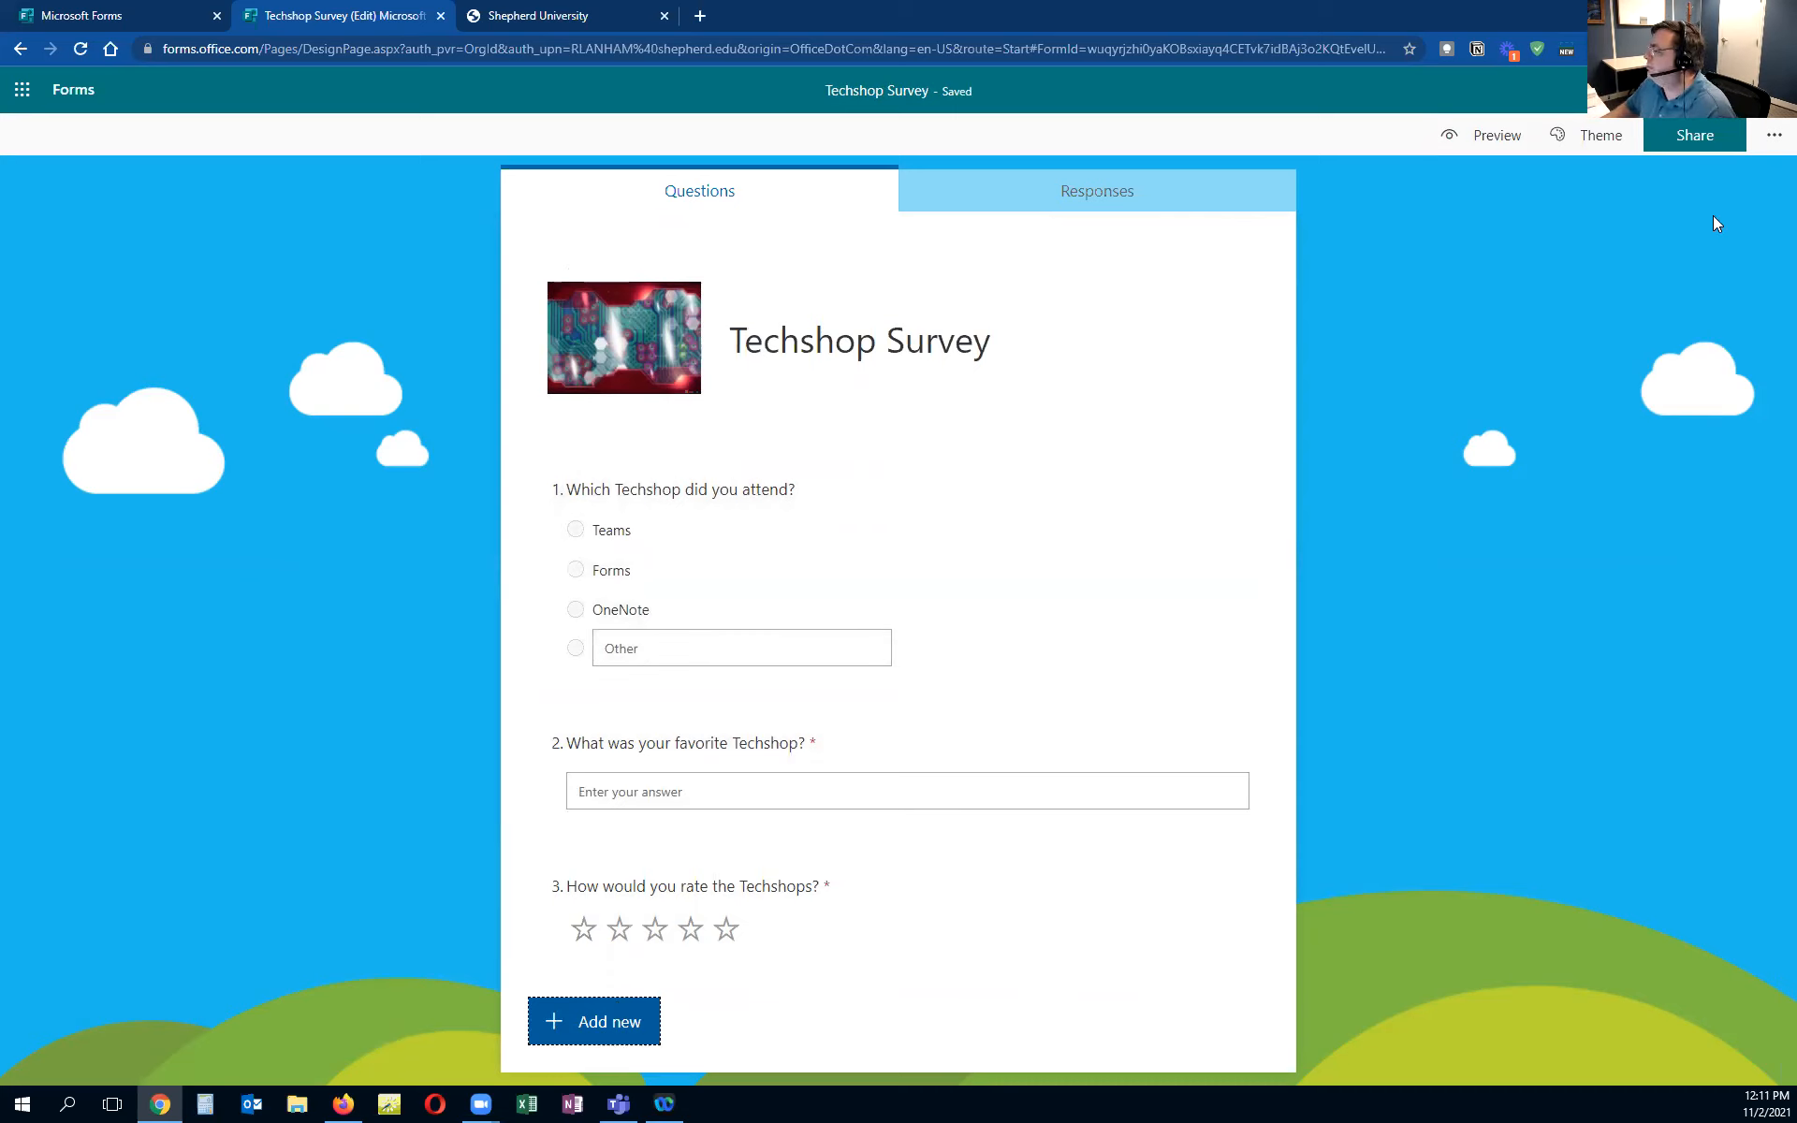
# Preview the three-question survey, check its computer layout and request the mobile layout, and return to editing
pyautogui.click(1490, 138)
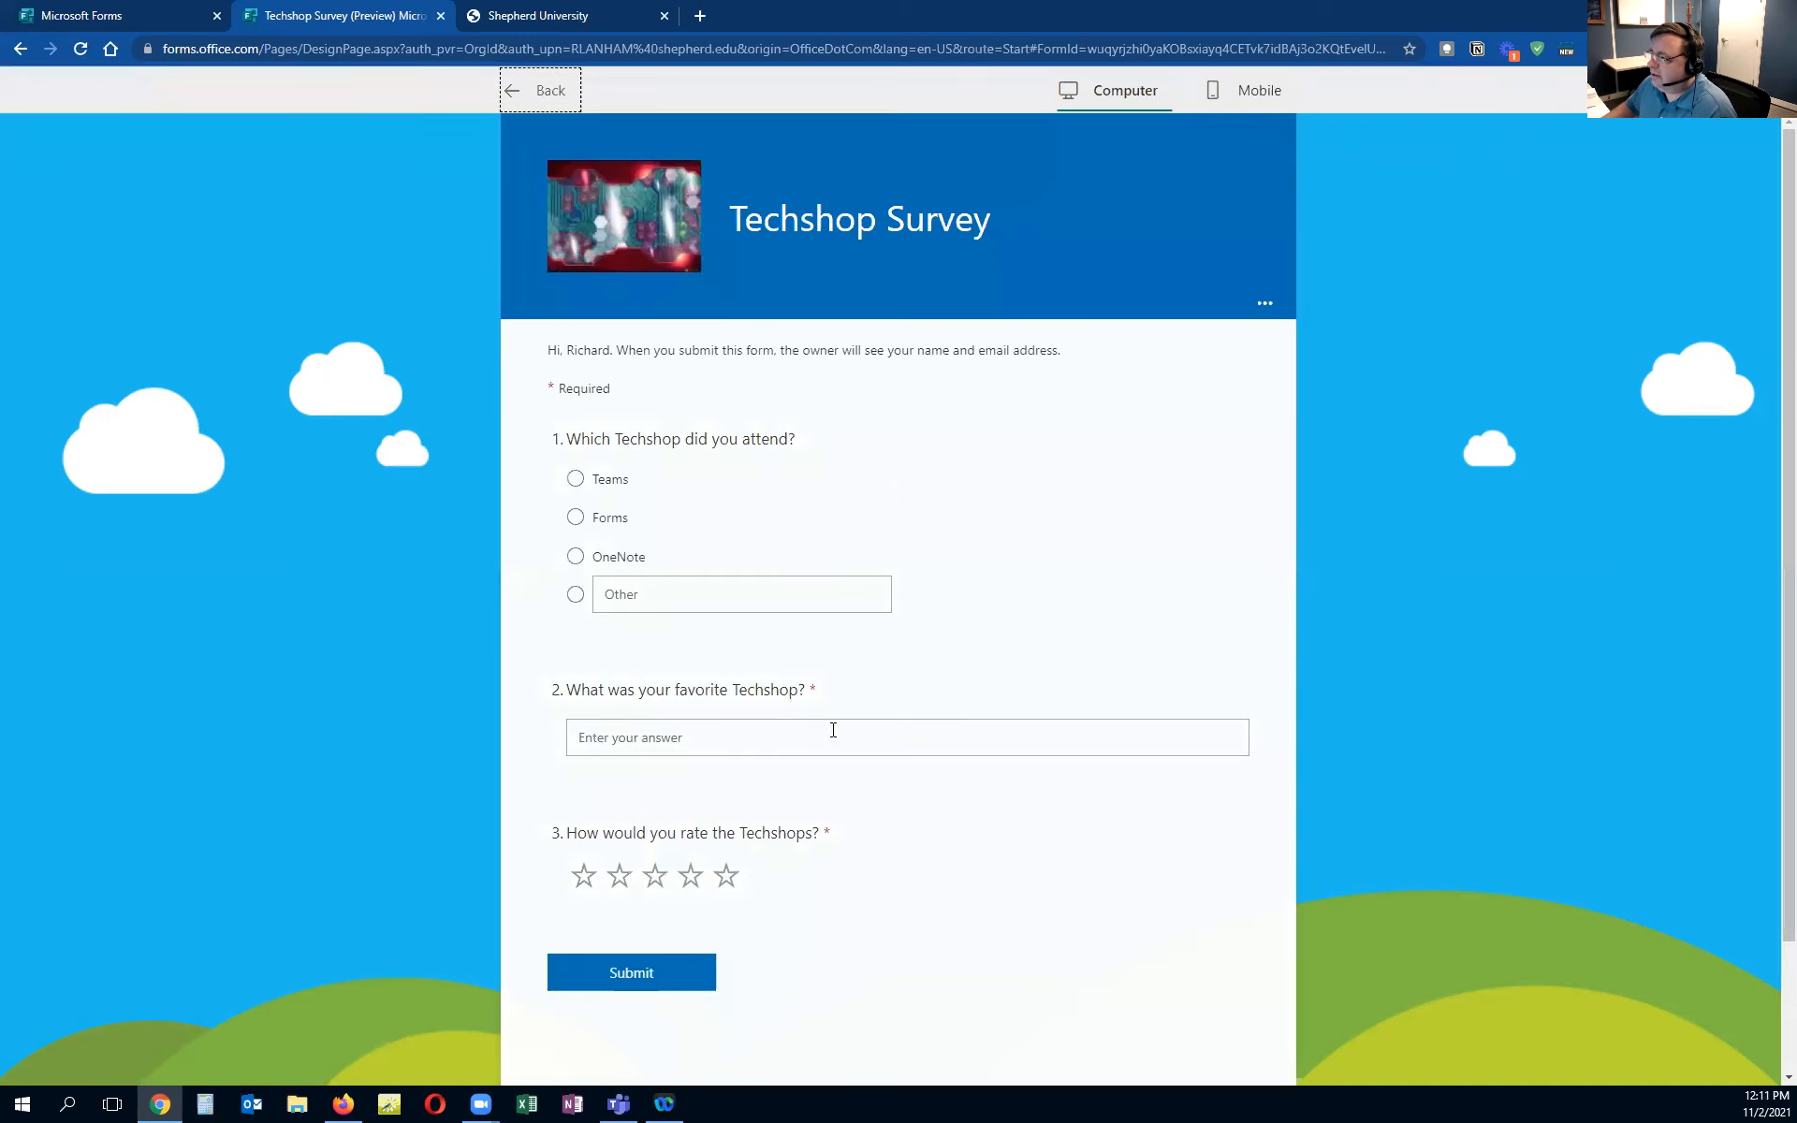
pyautogui.click(1256, 92)
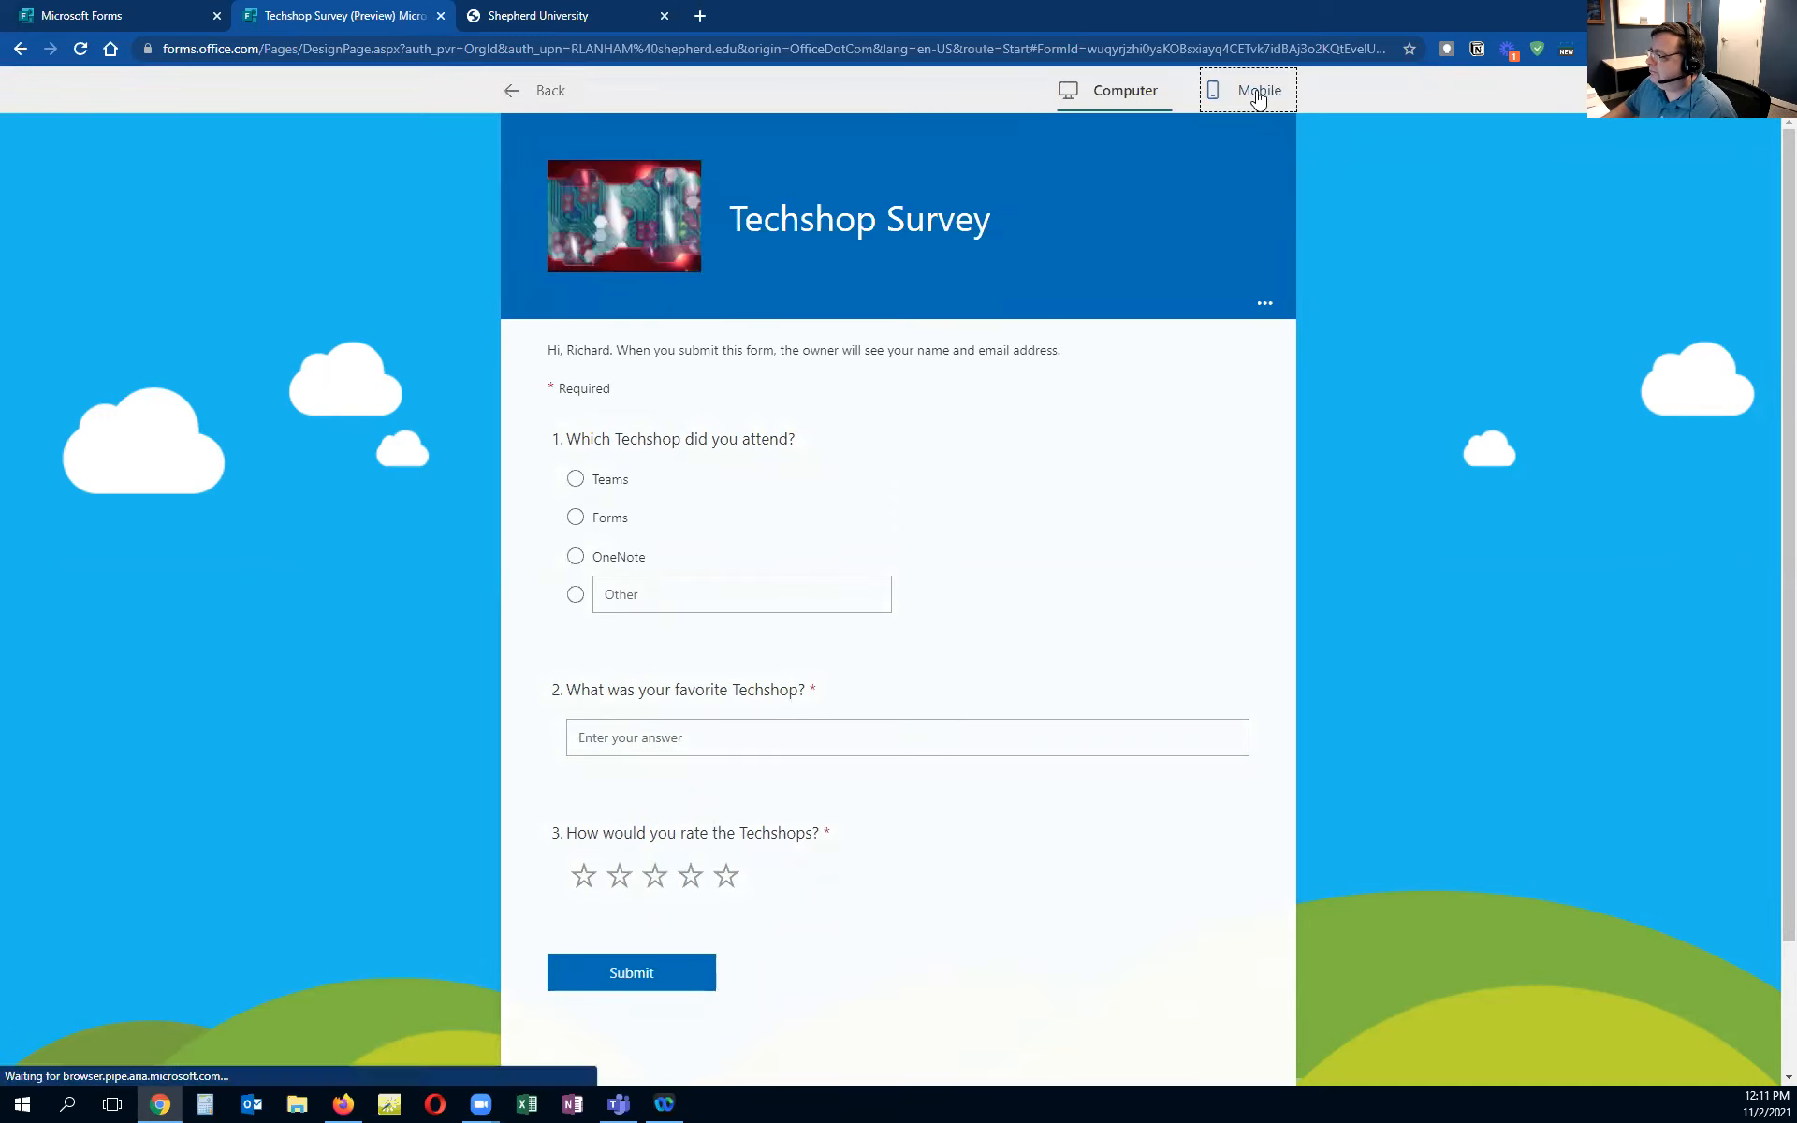
pyautogui.click(538, 90)
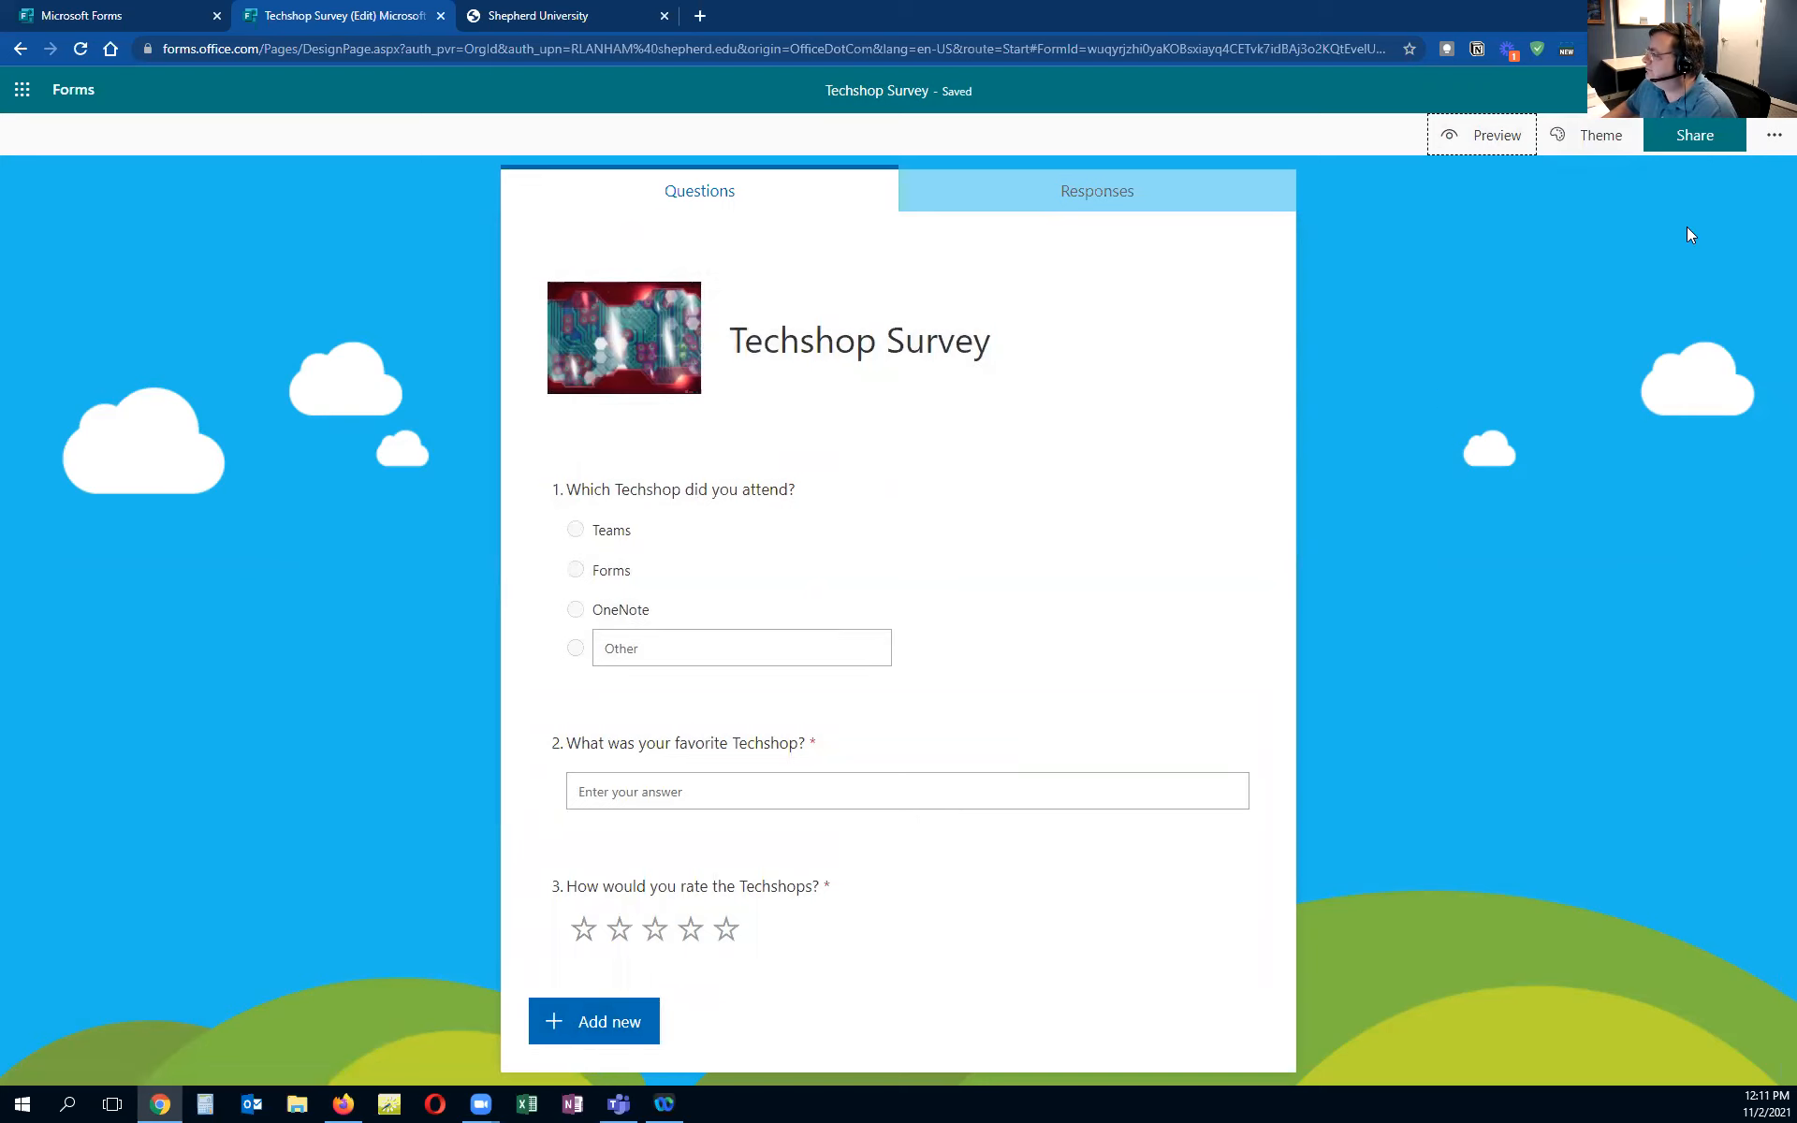
# In the form settings, allow only people in the organization to respond, with one response per person
pyautogui.click(1773, 137)
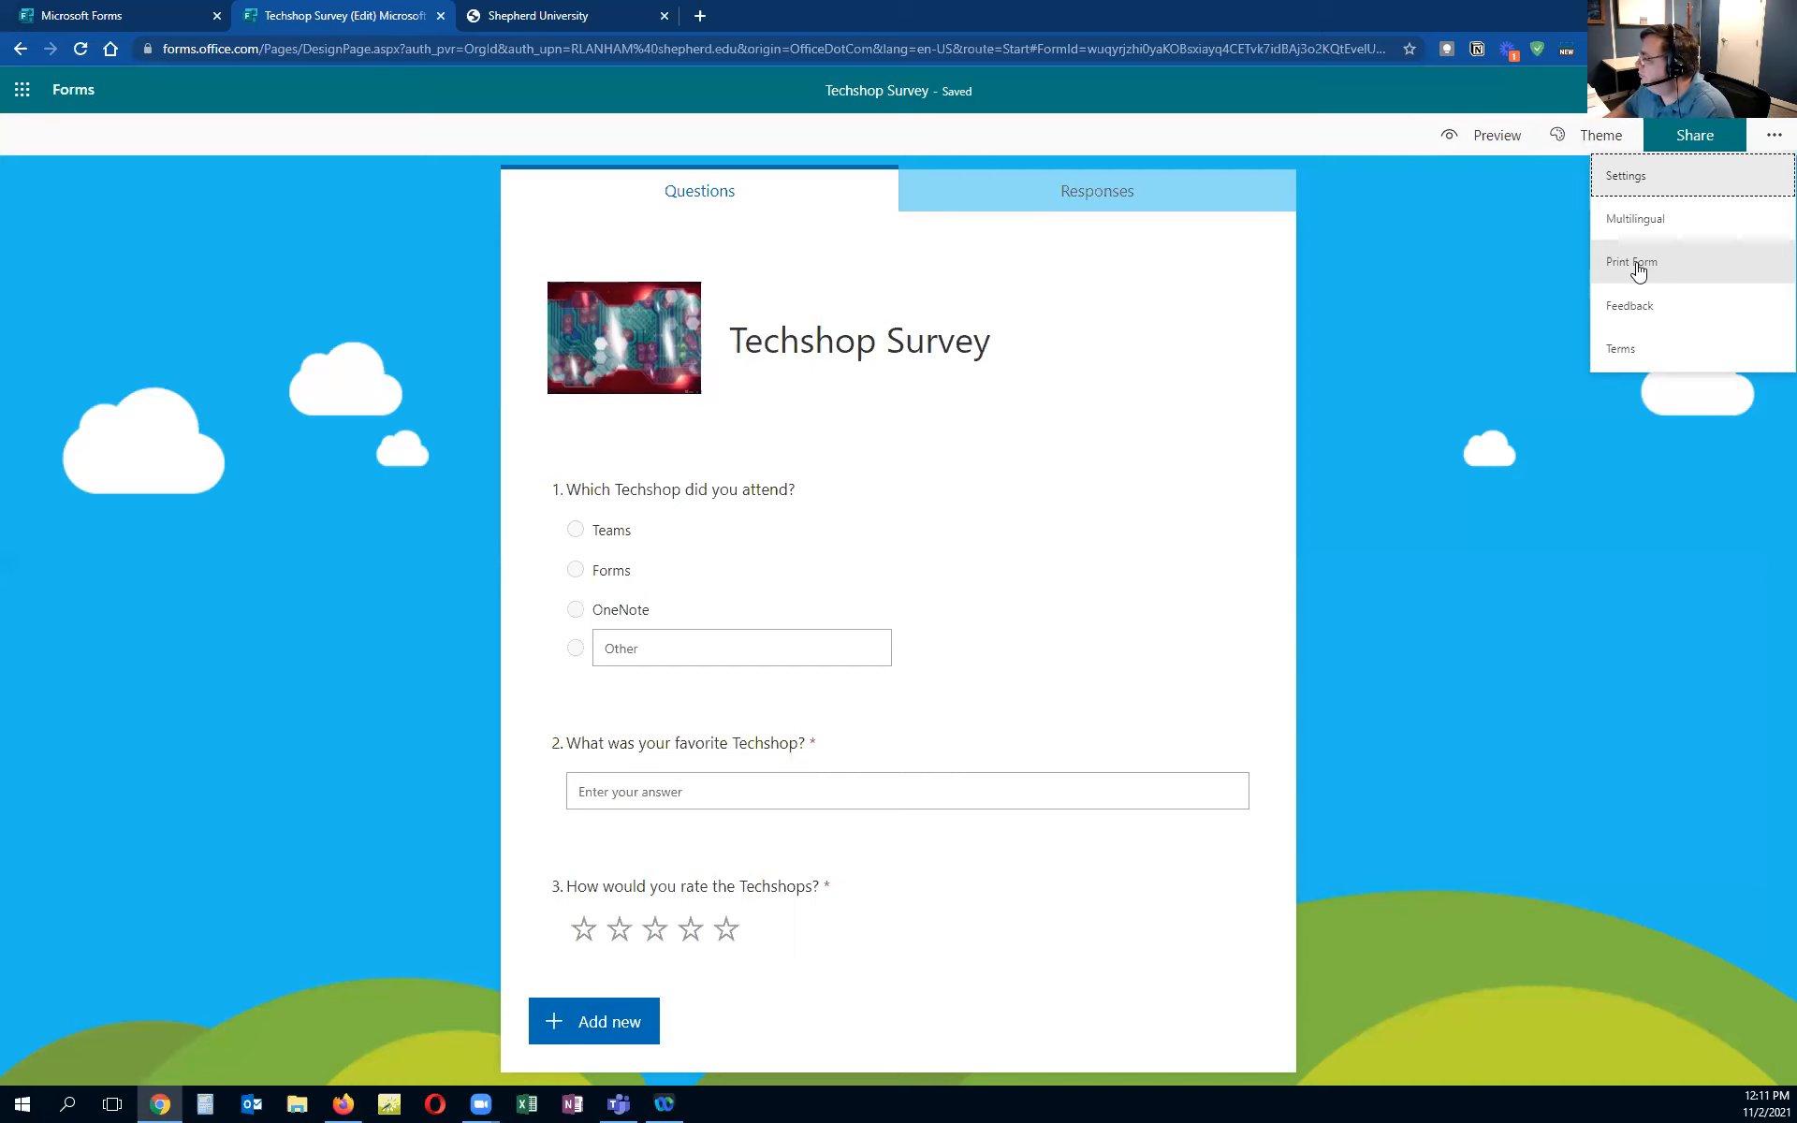
pyautogui.click(1634, 186)
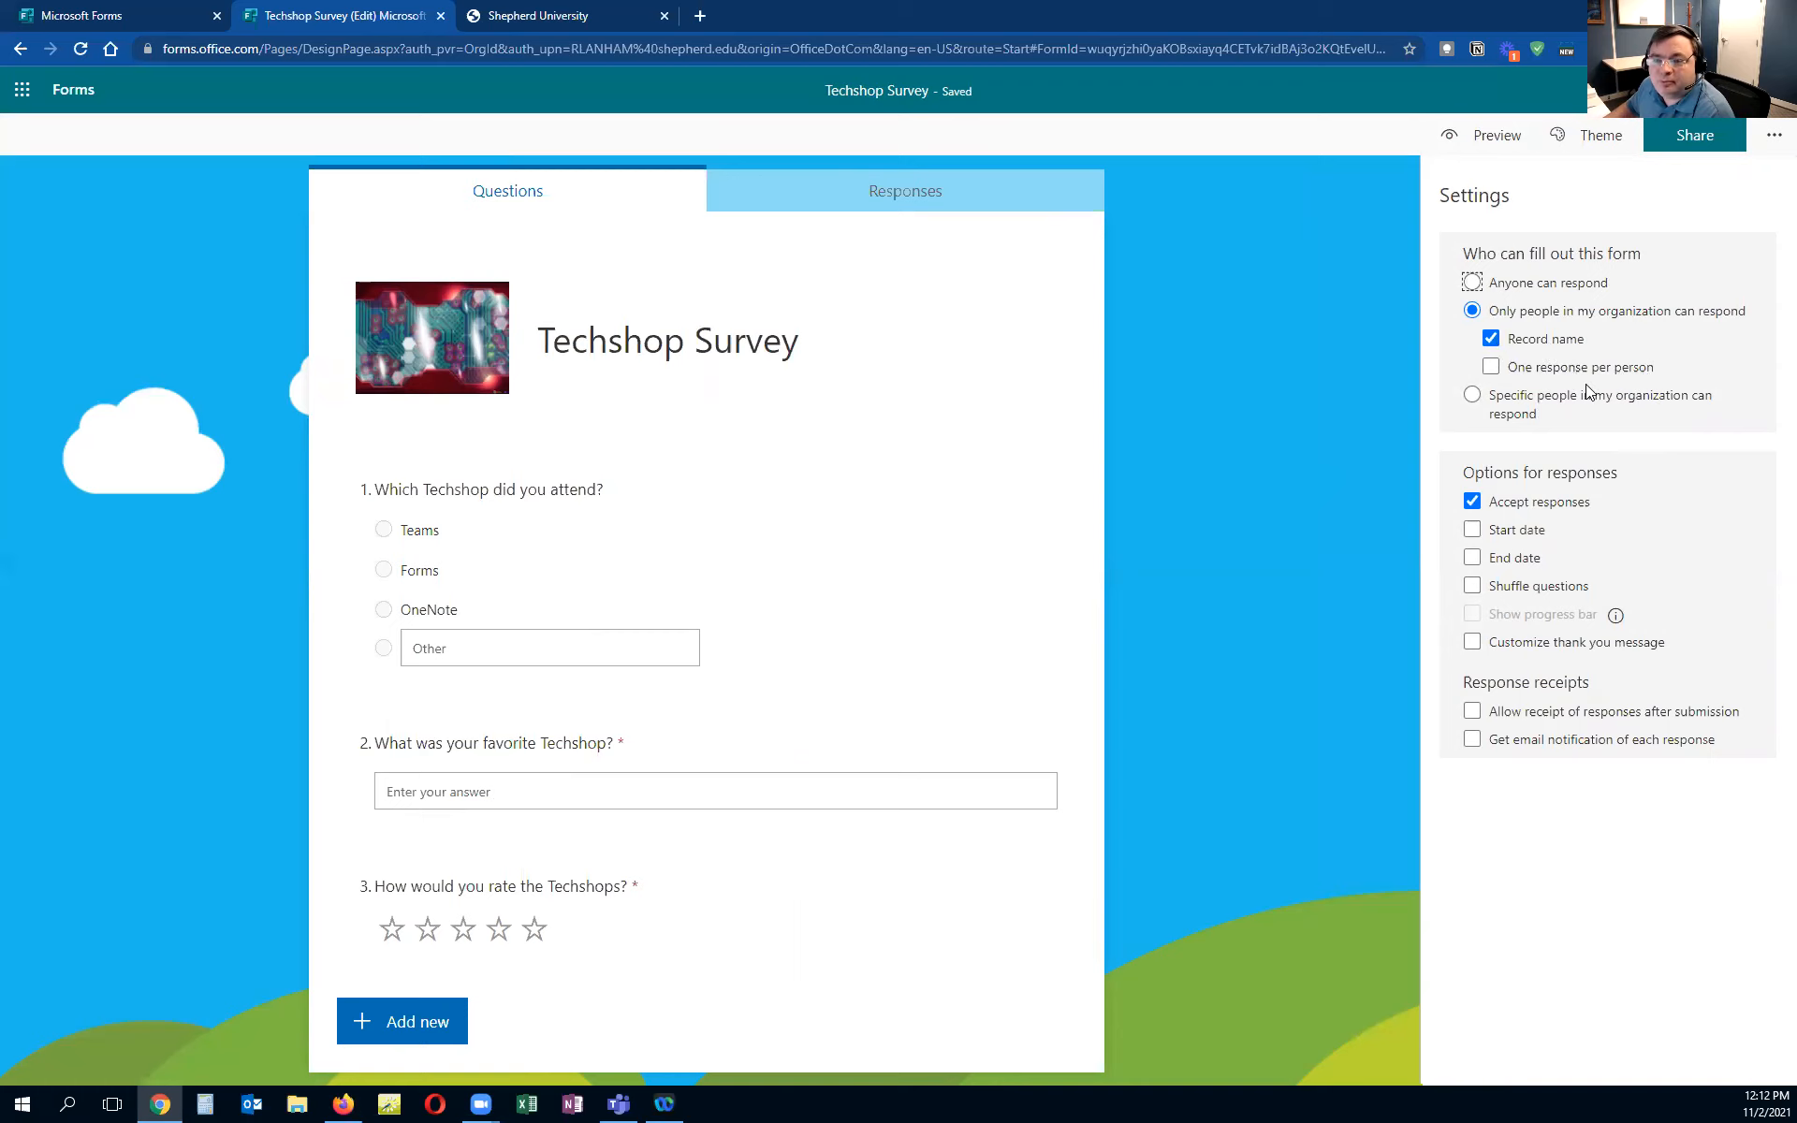
pyautogui.click(1491, 367)
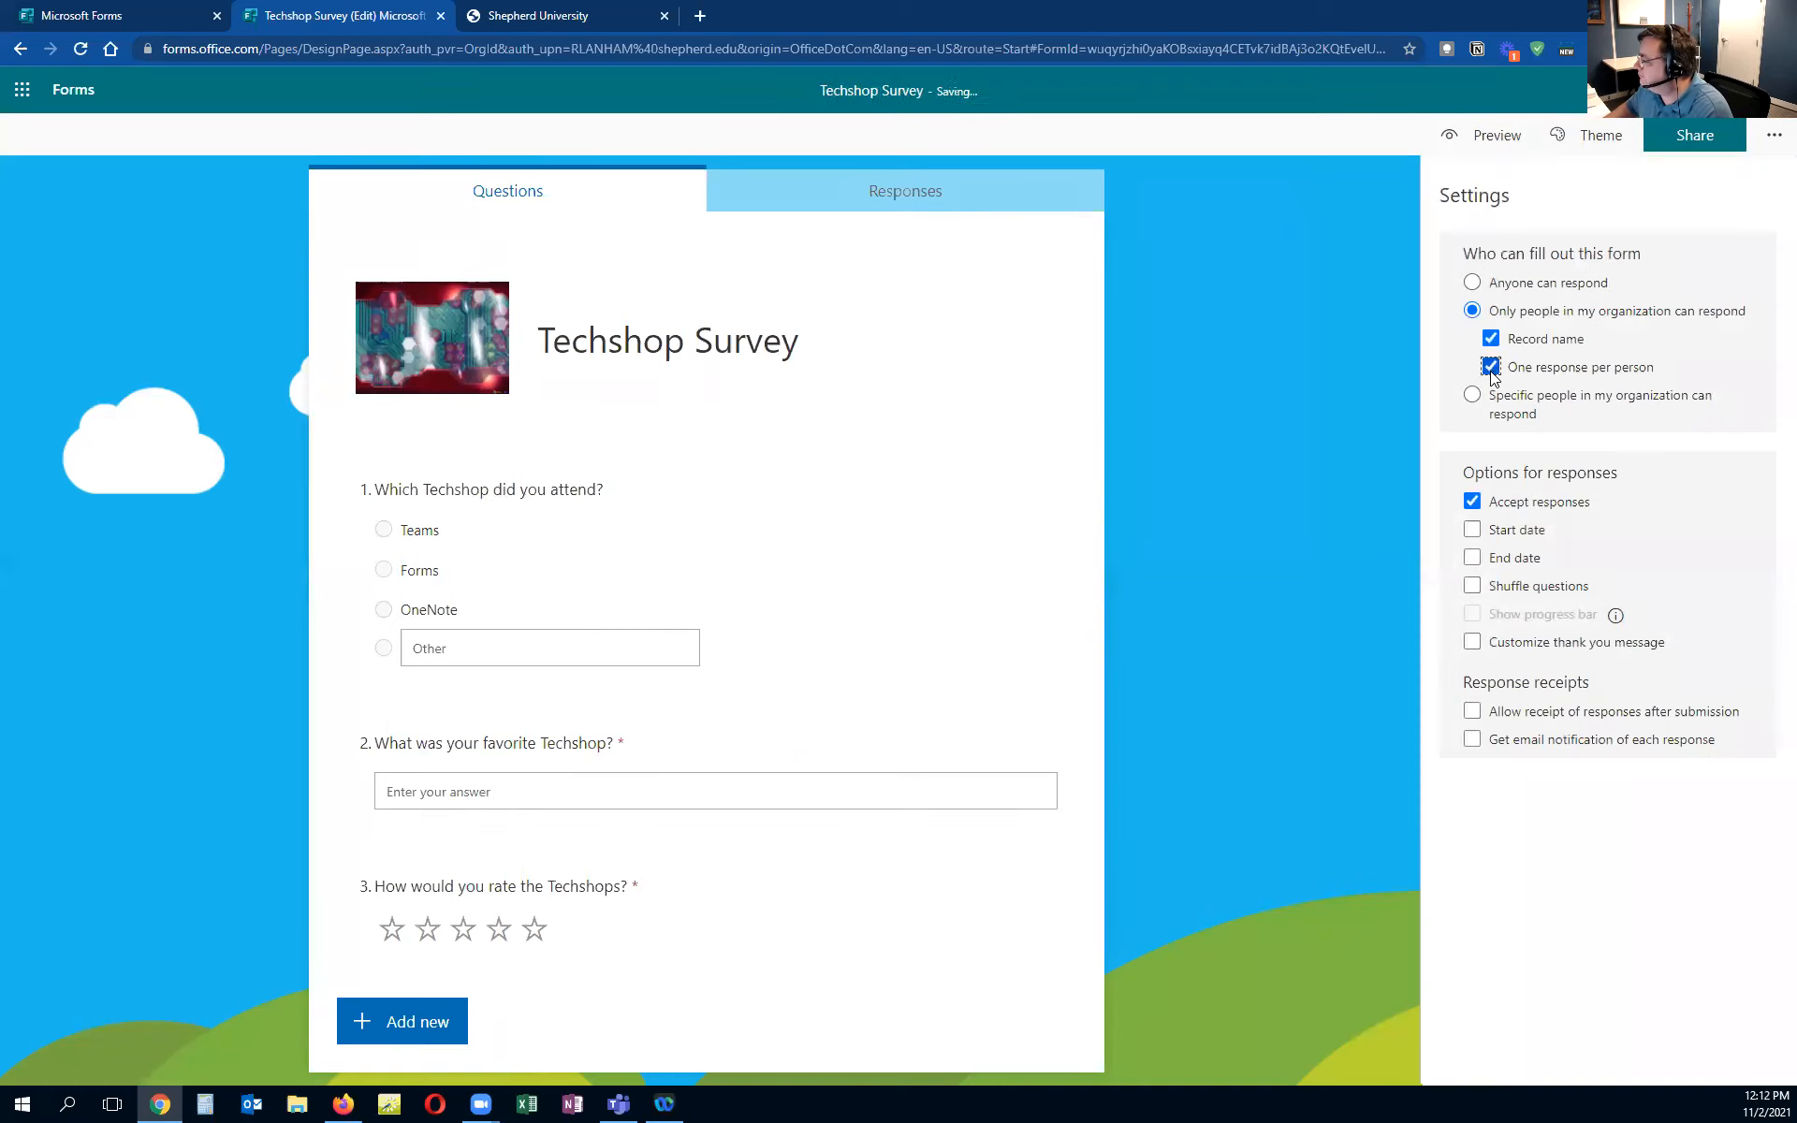
pyautogui.click(1472, 397)
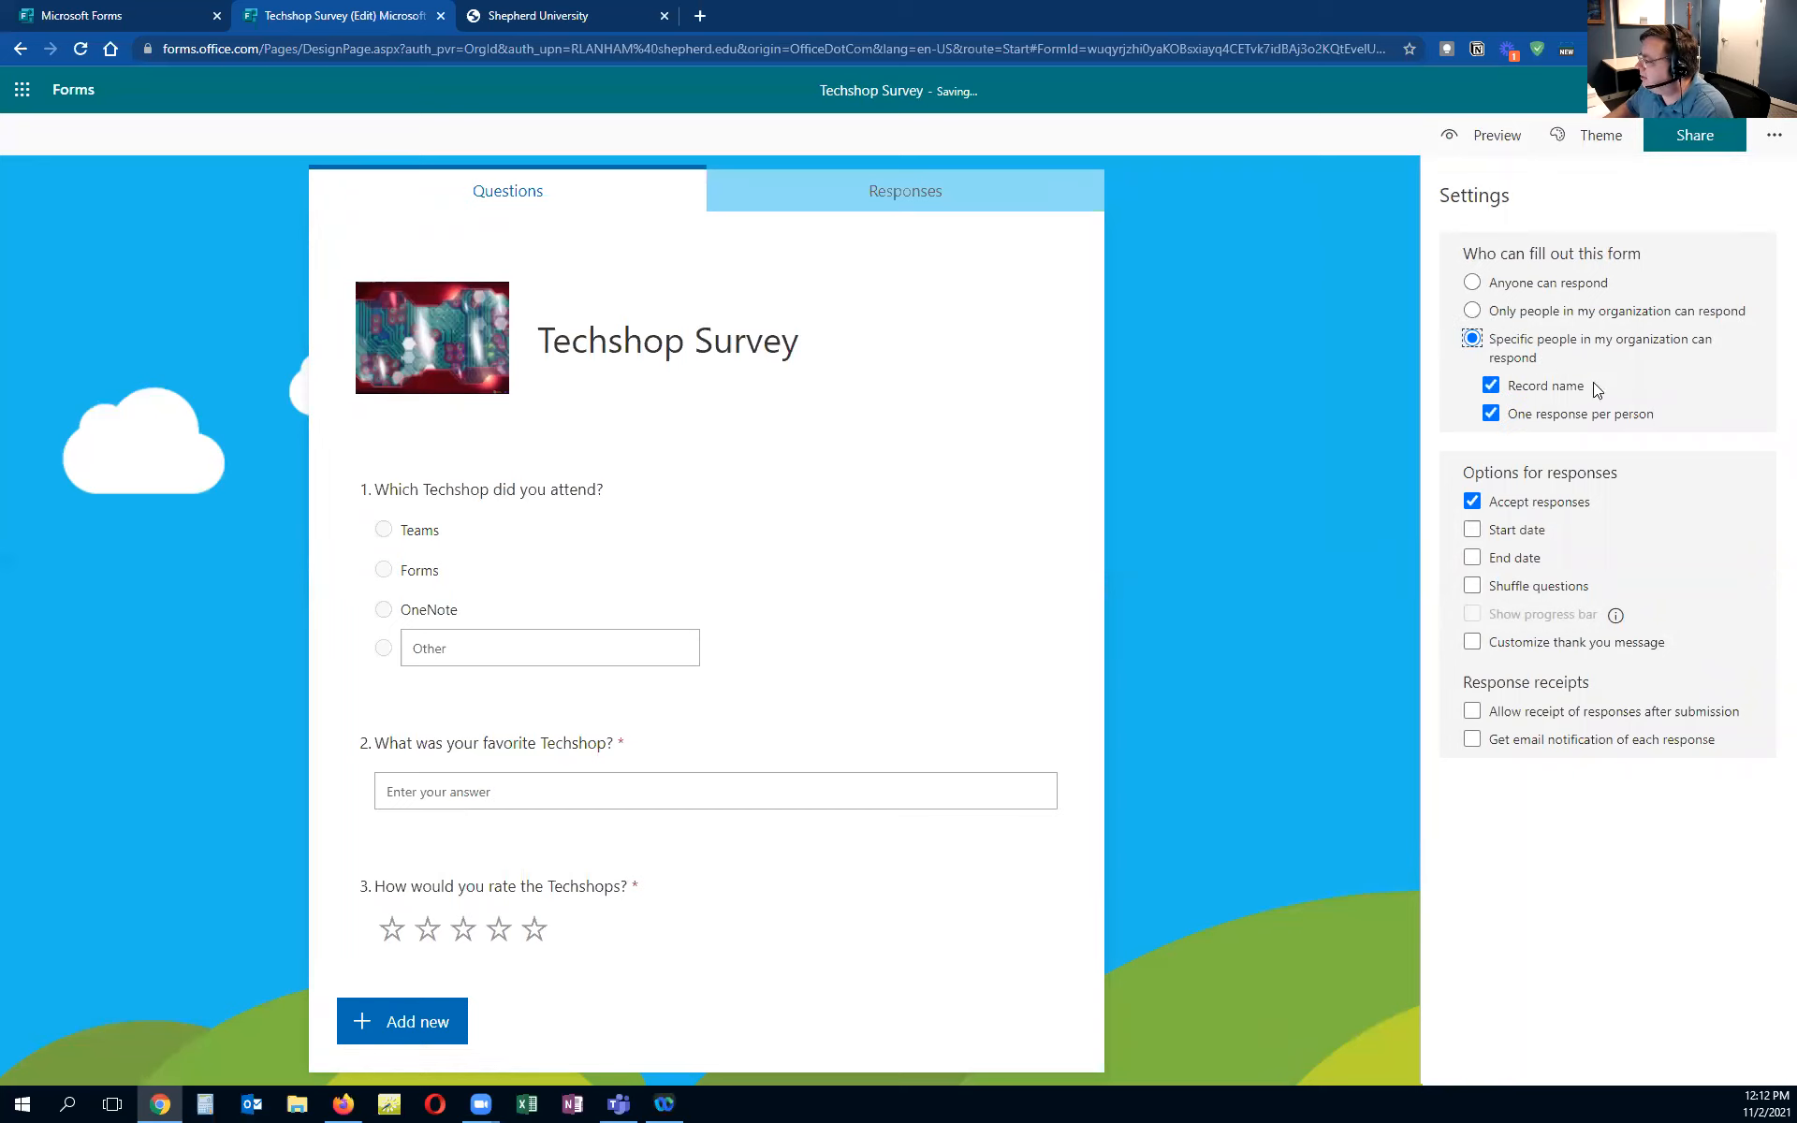
pyautogui.click(1473, 311)
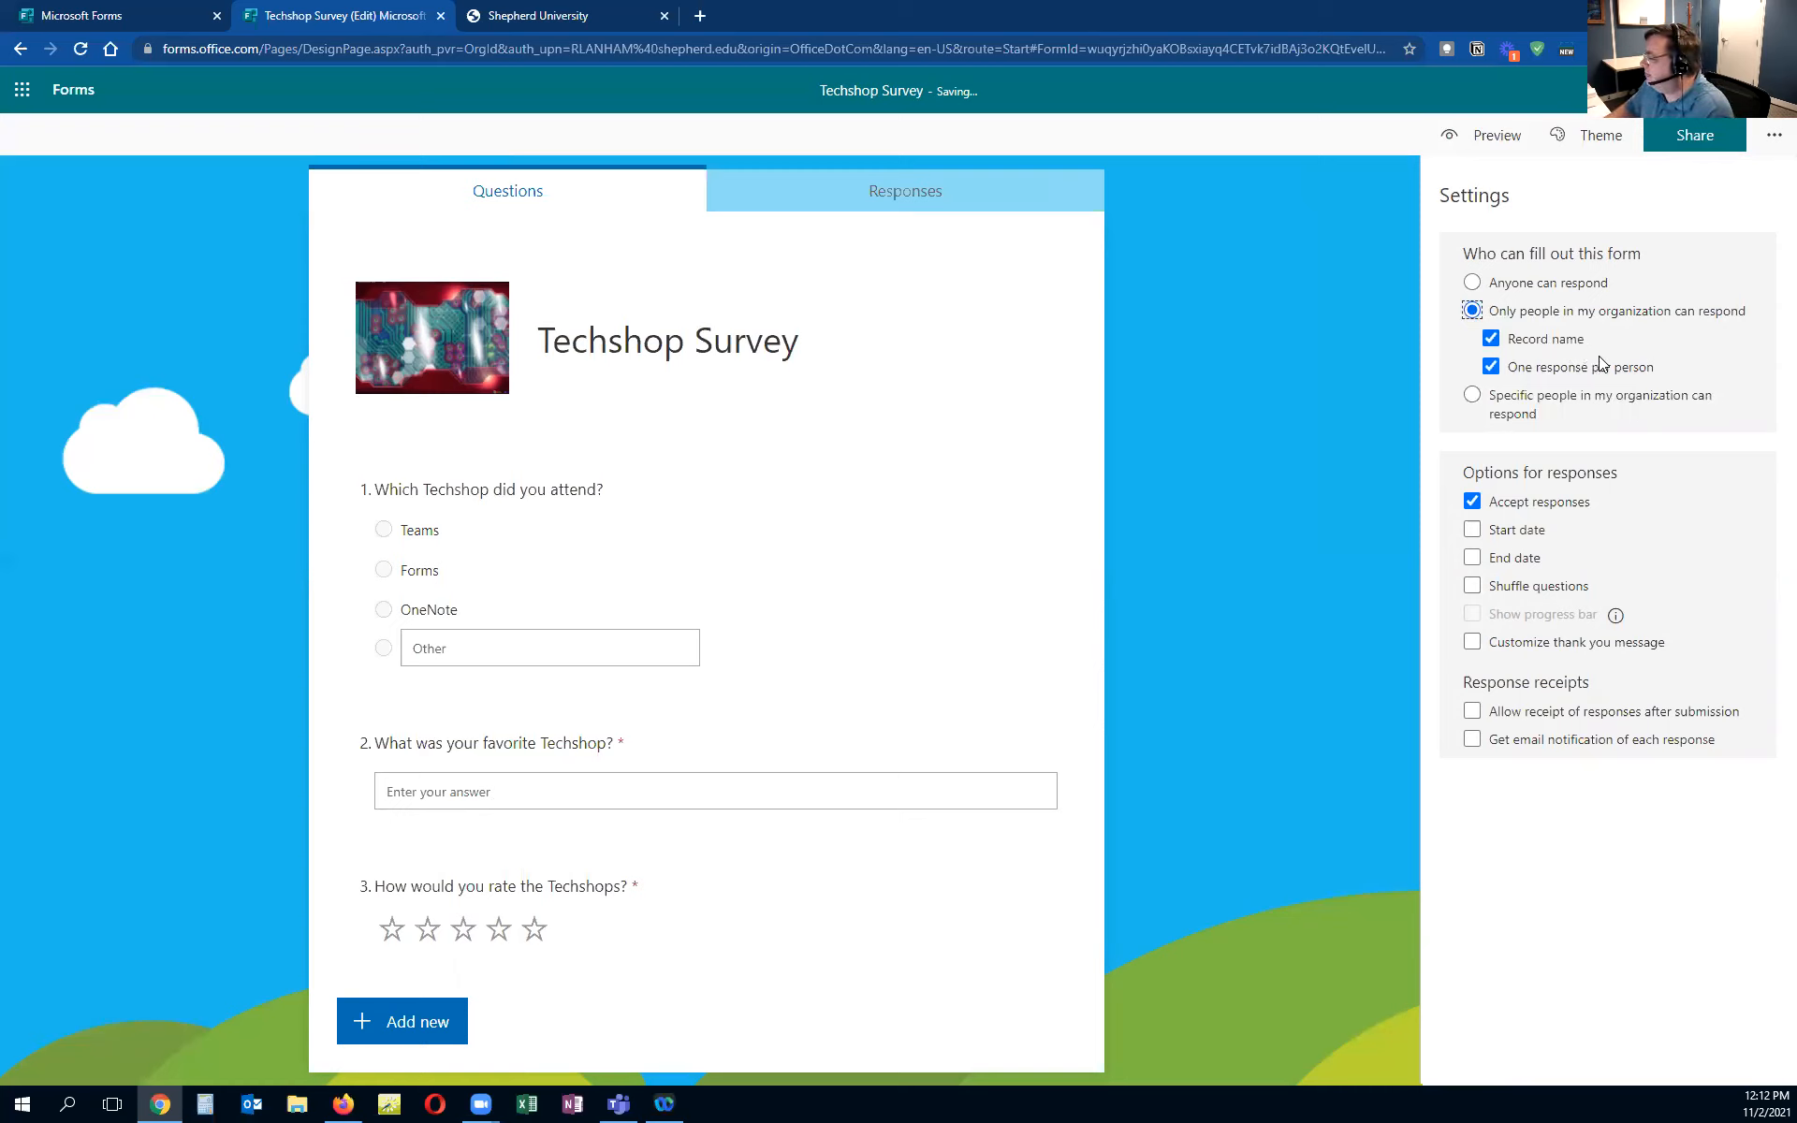
# Allow anyone to respond to the form, and try the email notification for each response before switching it off again
pyautogui.click(1471, 282)
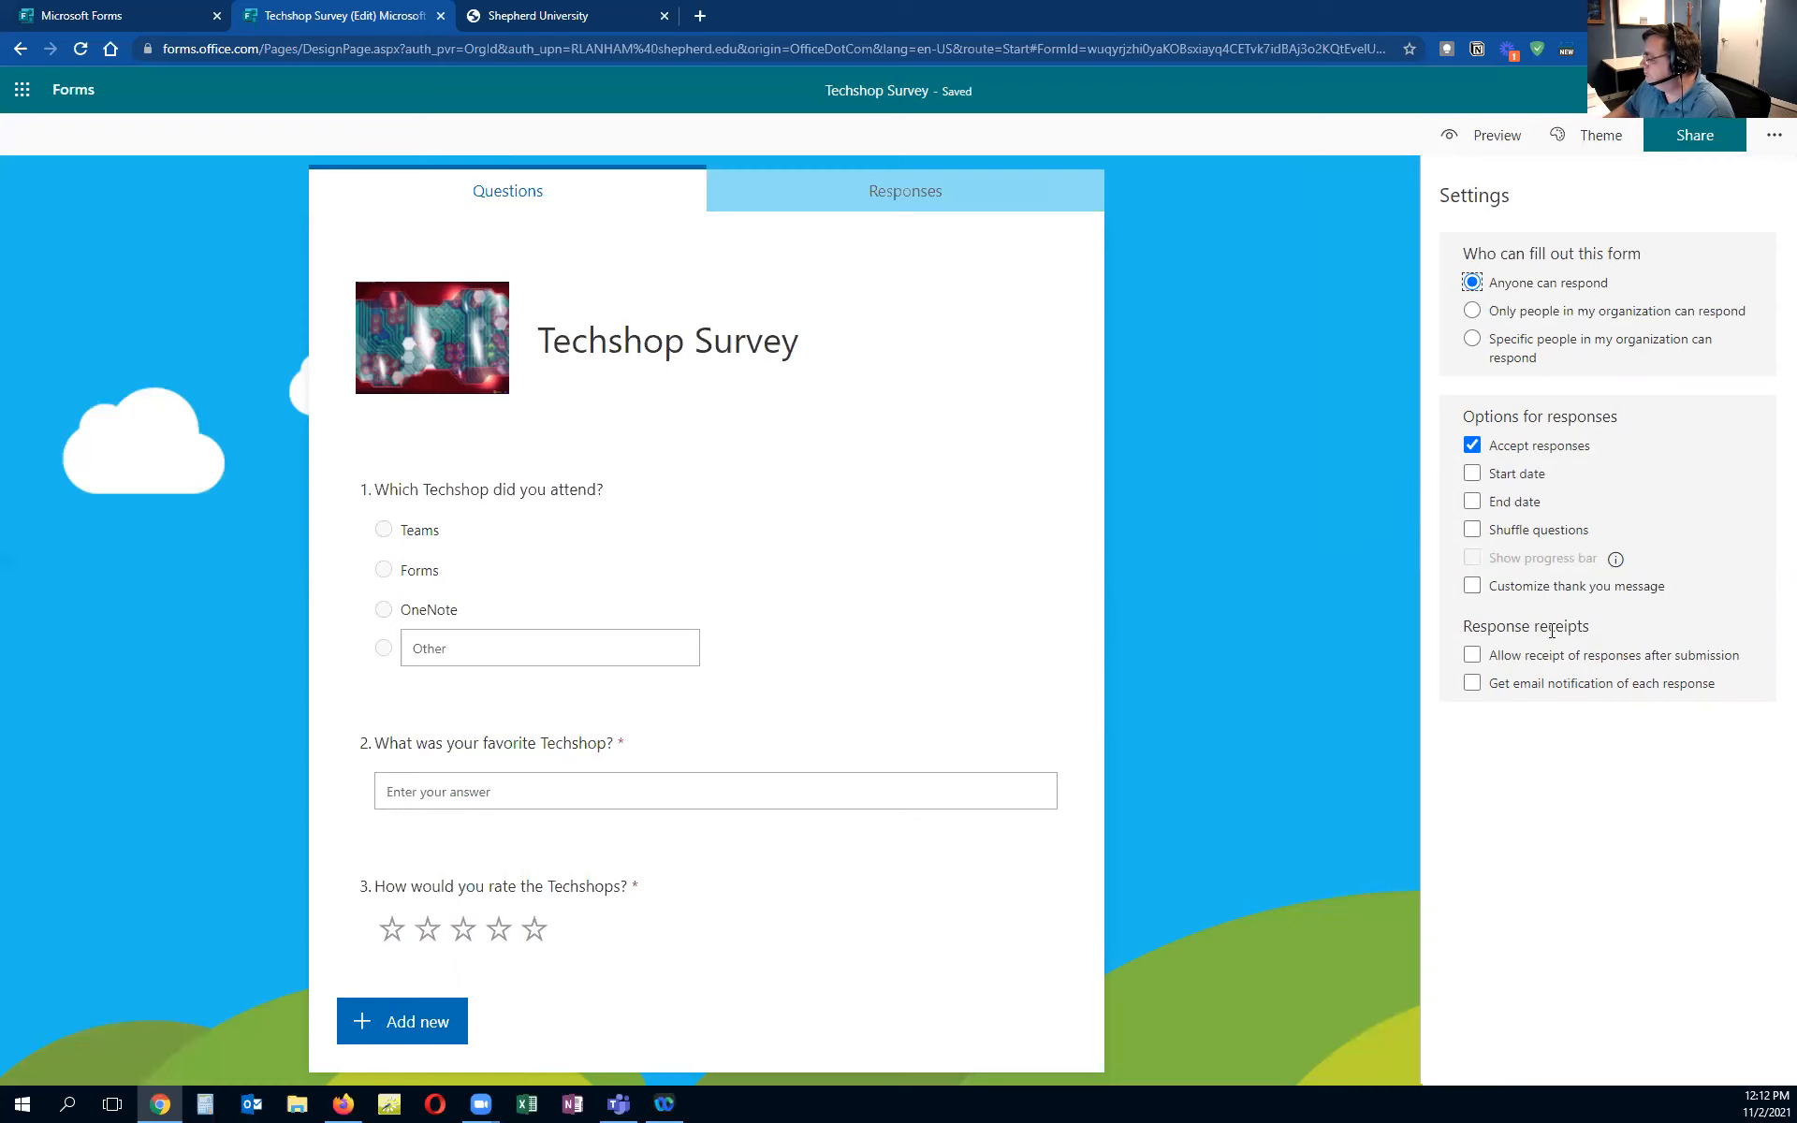
pyautogui.click(1475, 688)
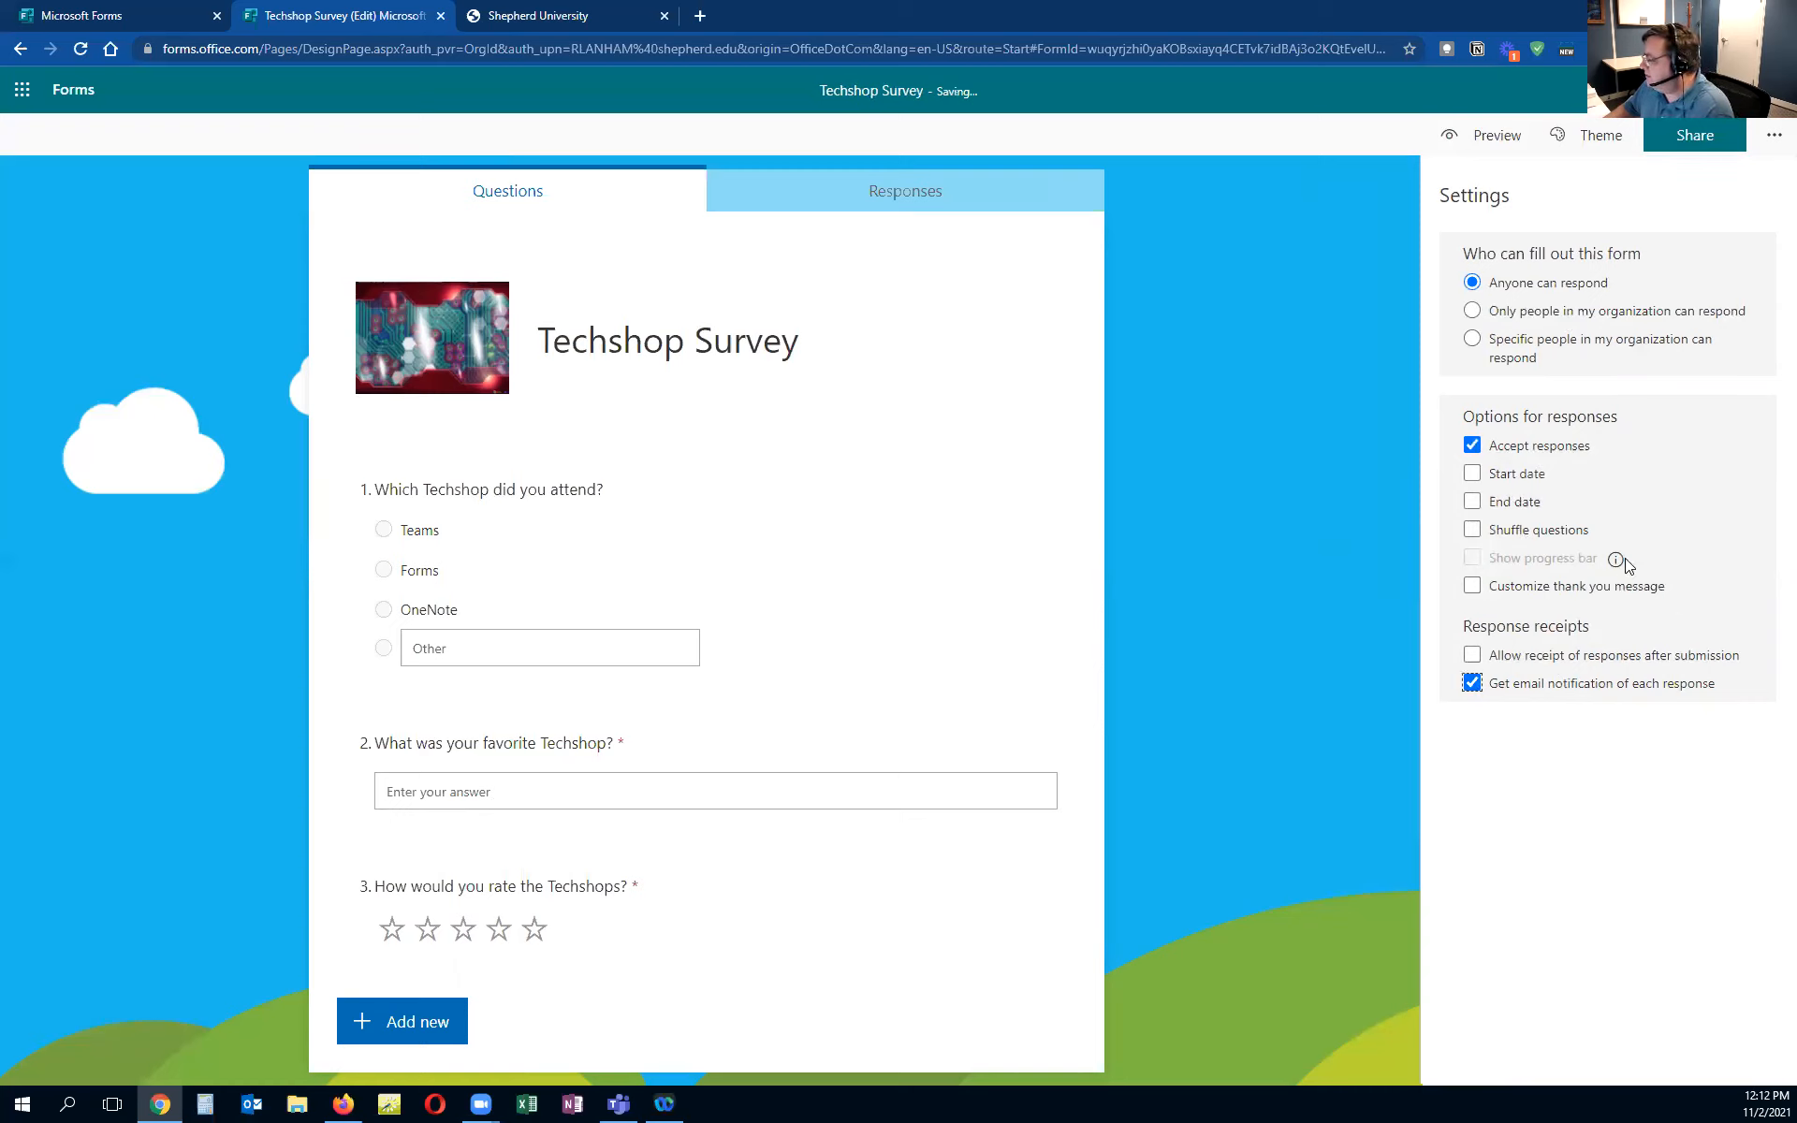
pyautogui.click(1473, 684)
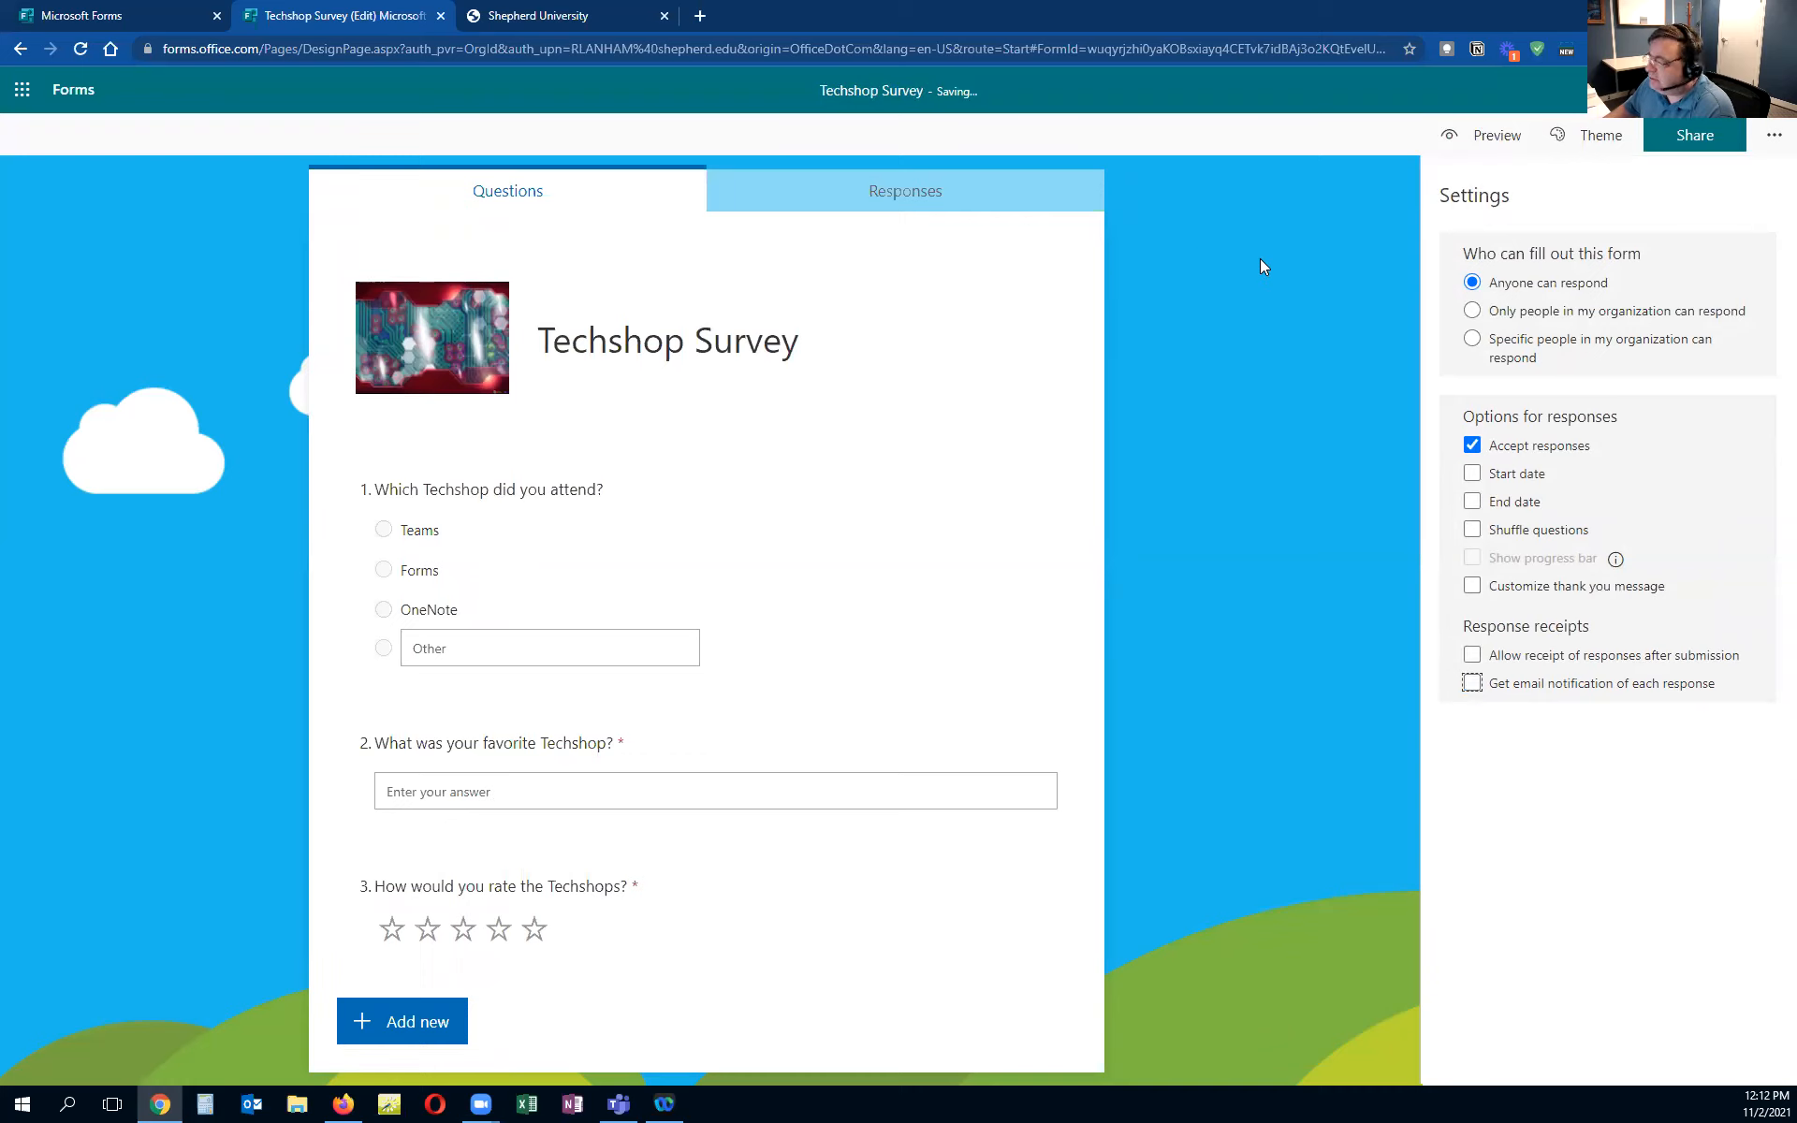
pyautogui.click(1773, 142)
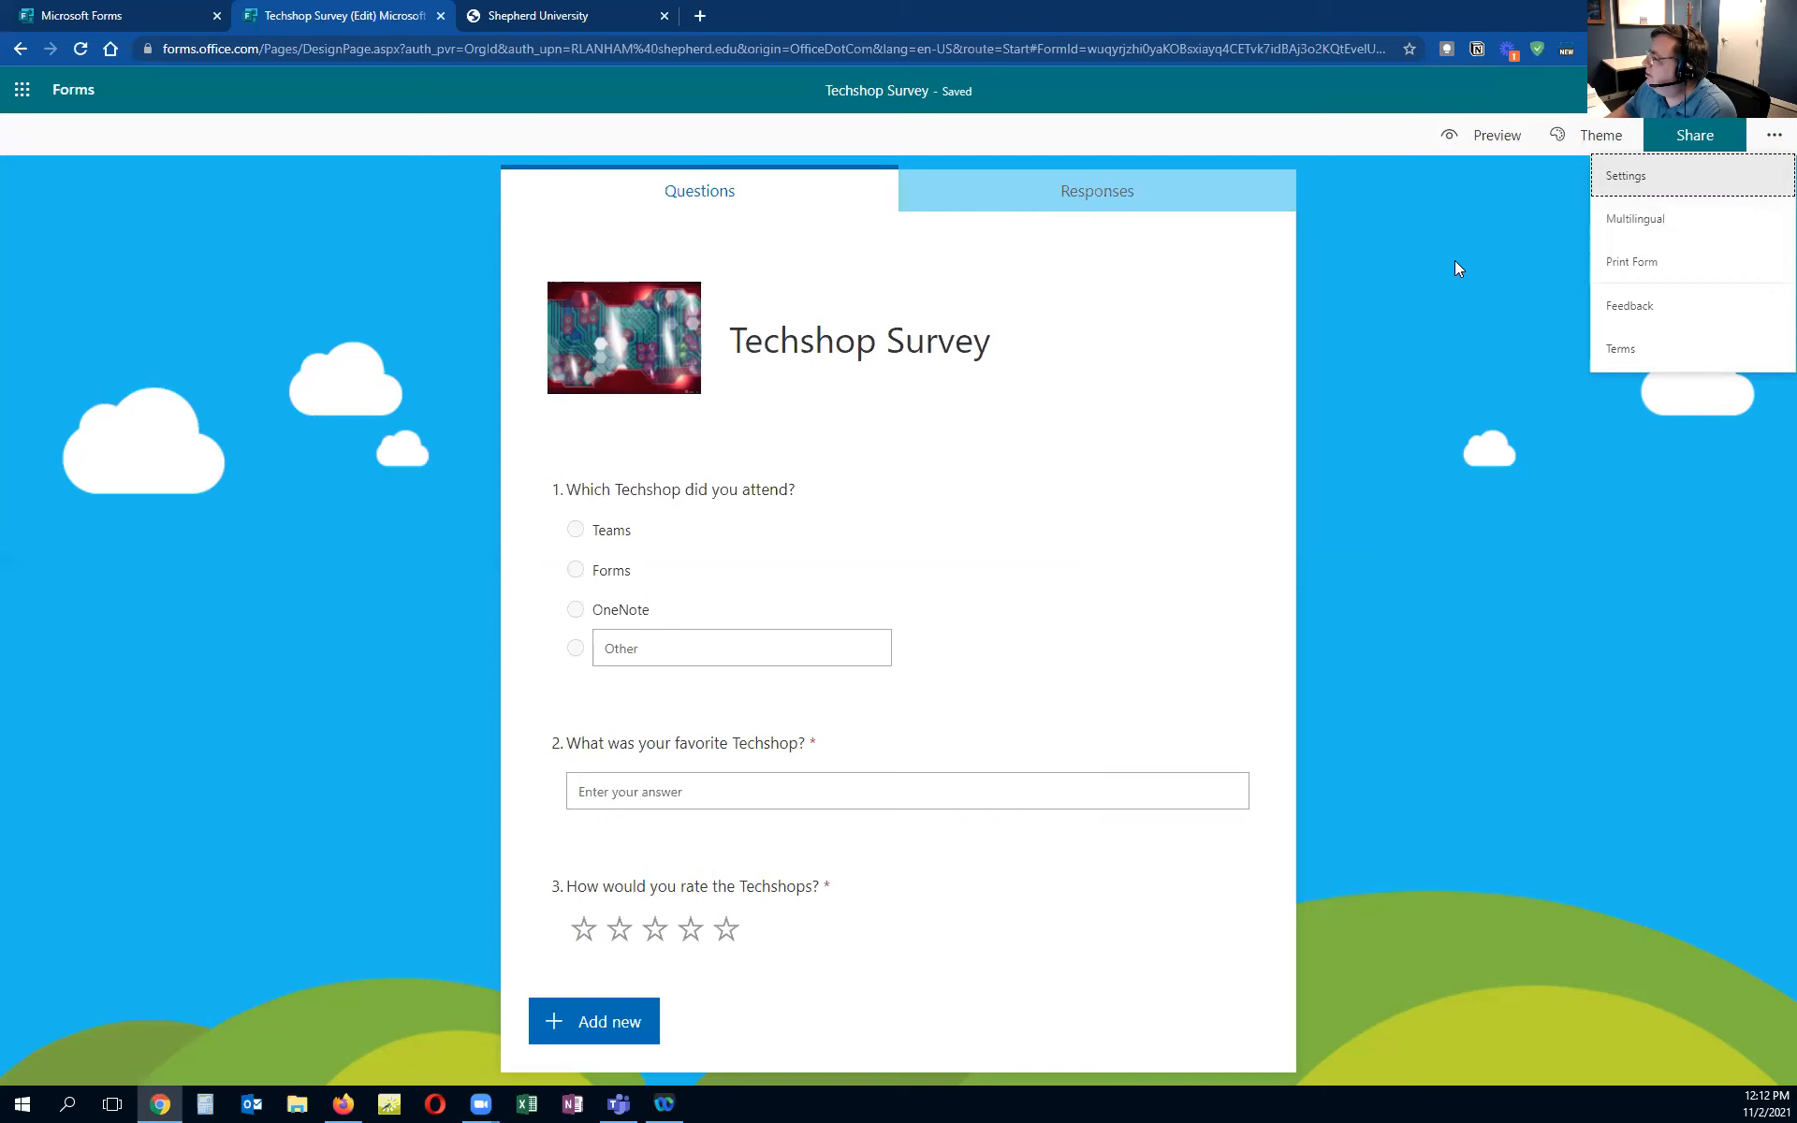
# Open the sharing options and examine the respondent choices, the QR code and the embed option
pyautogui.click(1694, 139)
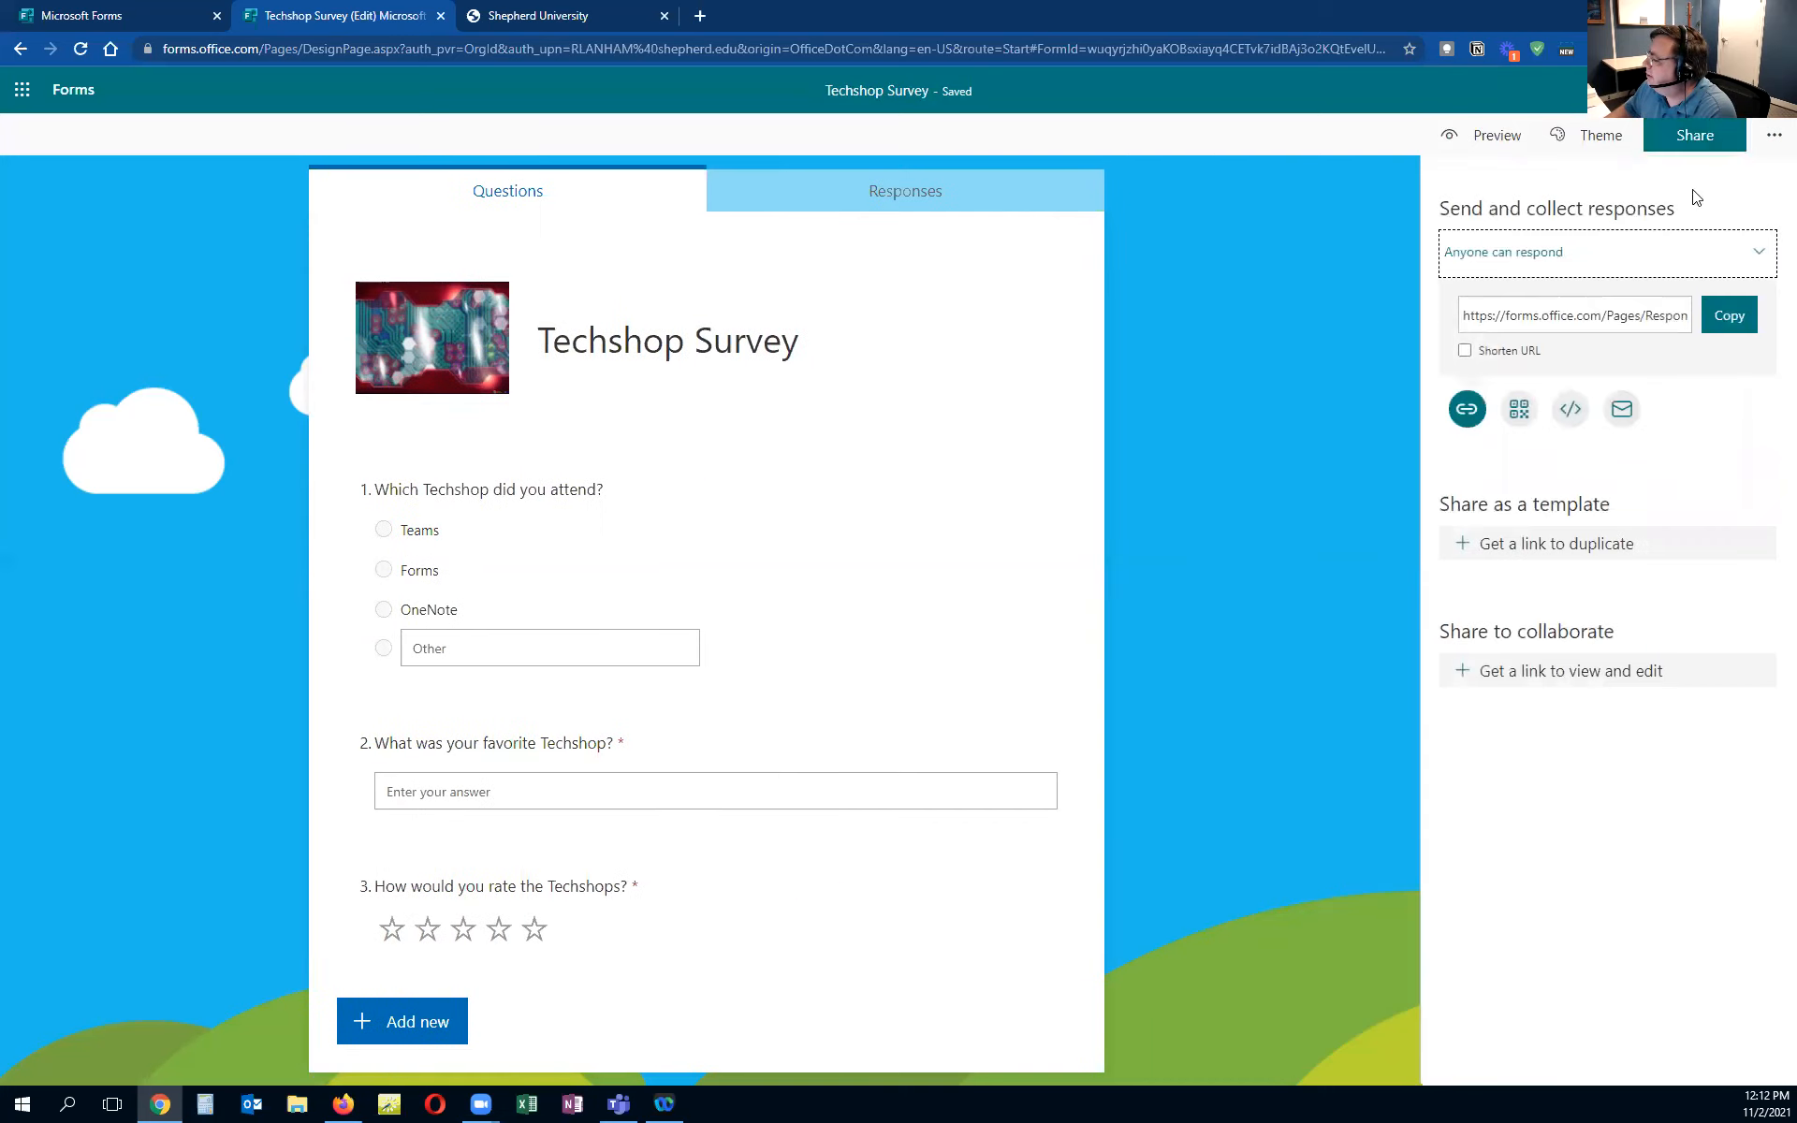
pyautogui.click(1759, 260)
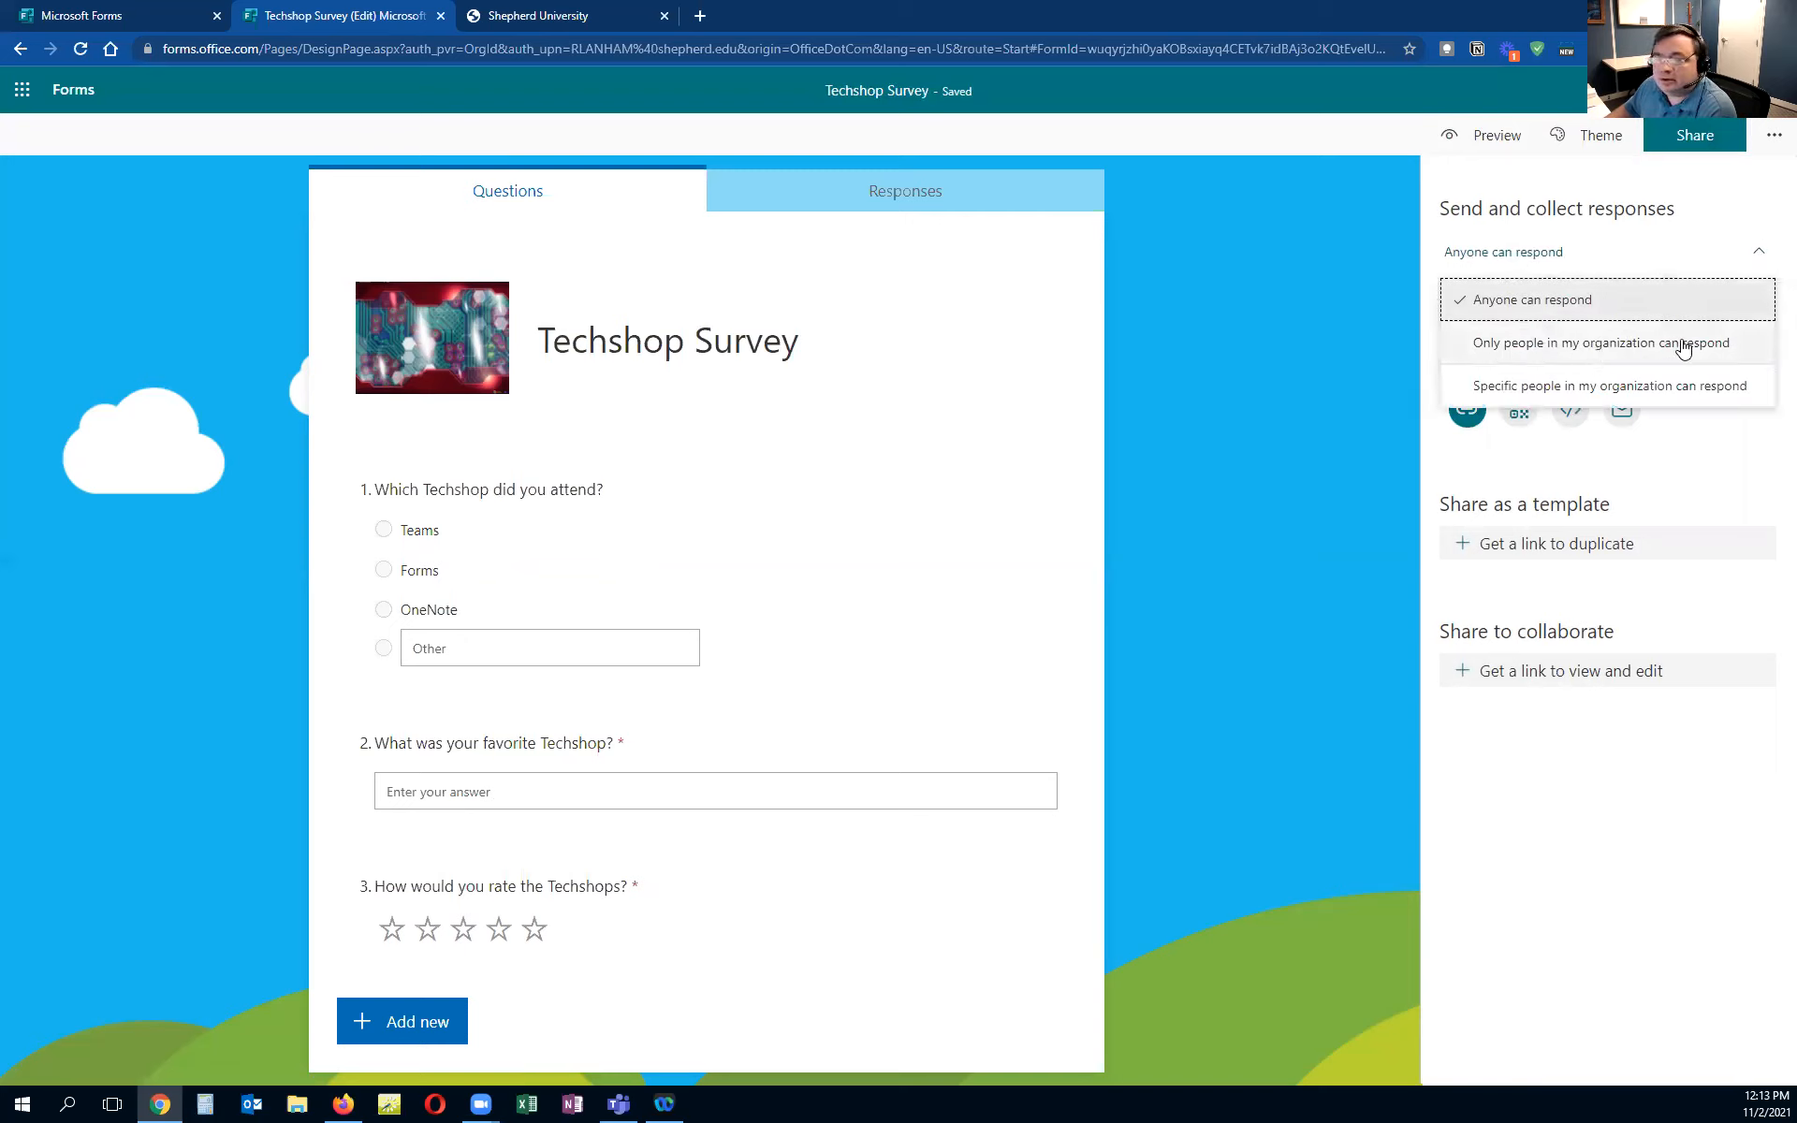
pyautogui.click(1729, 203)
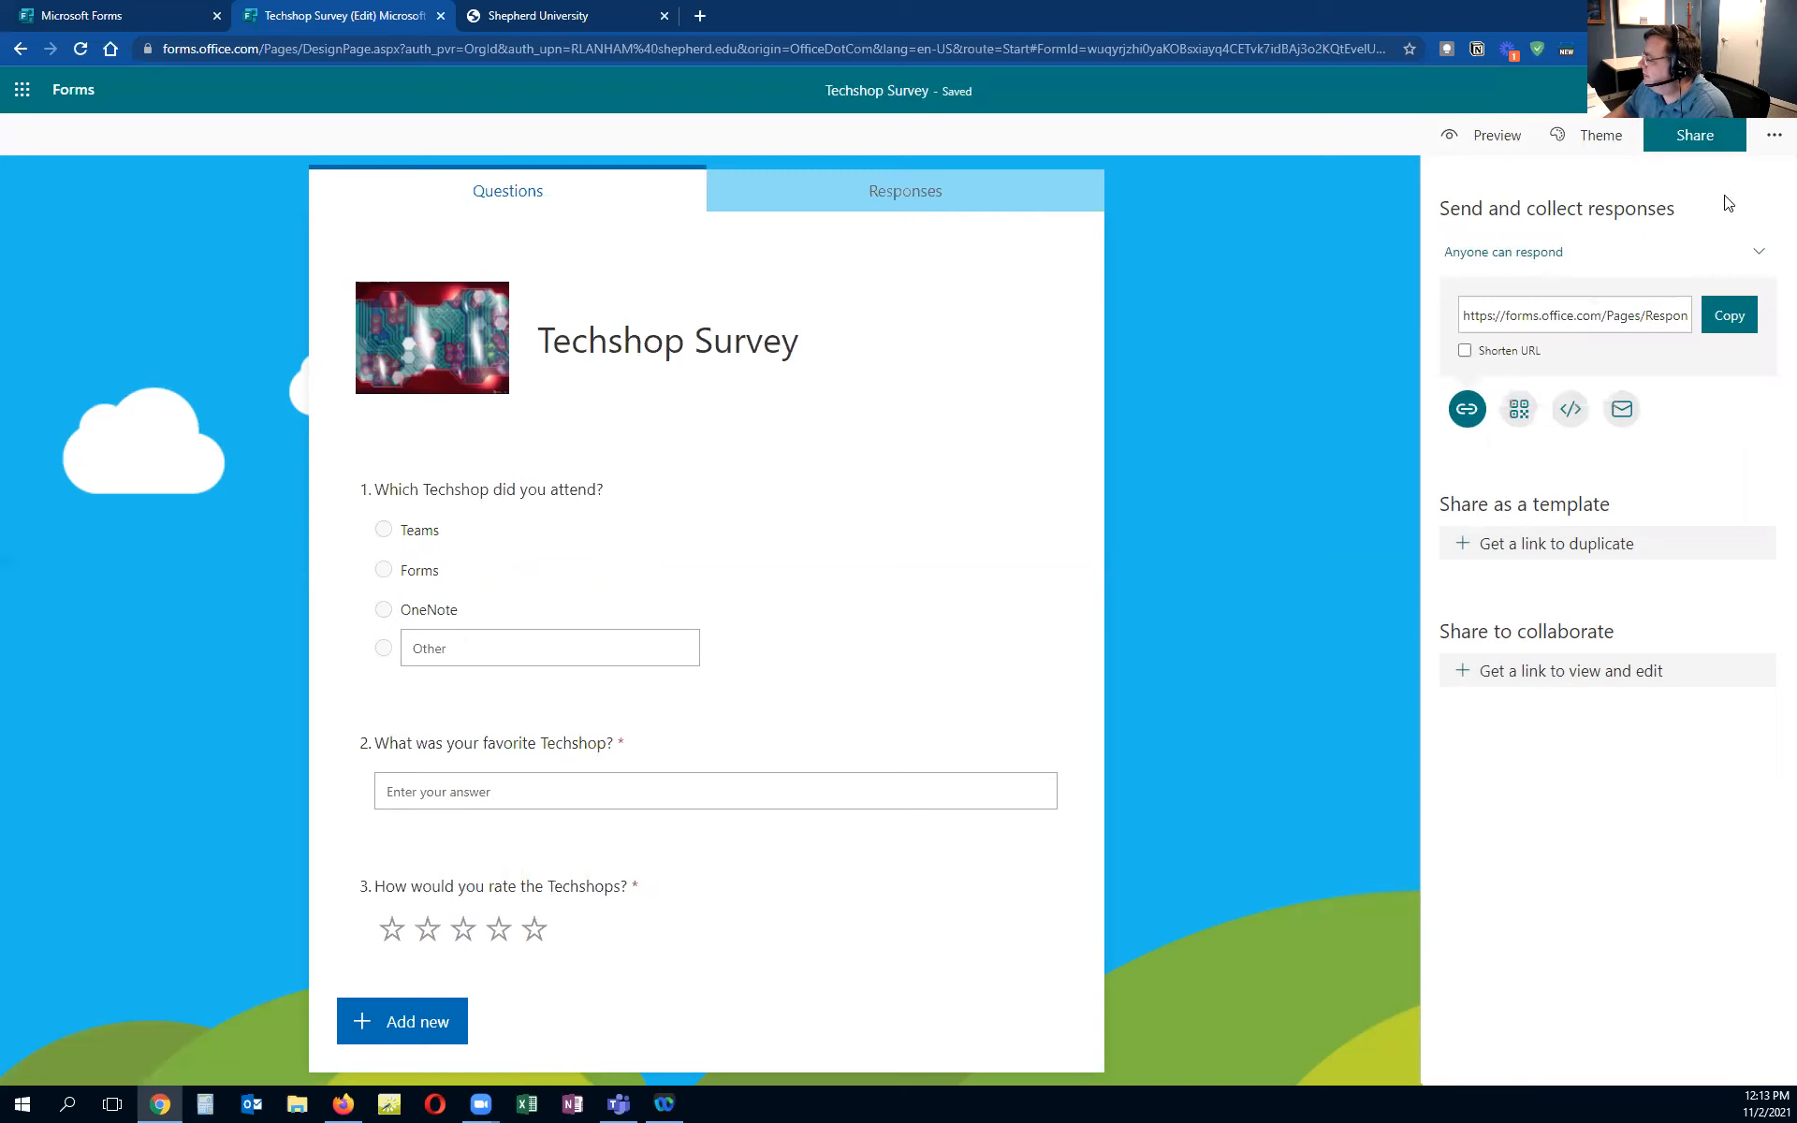
pyautogui.click(1518, 409)
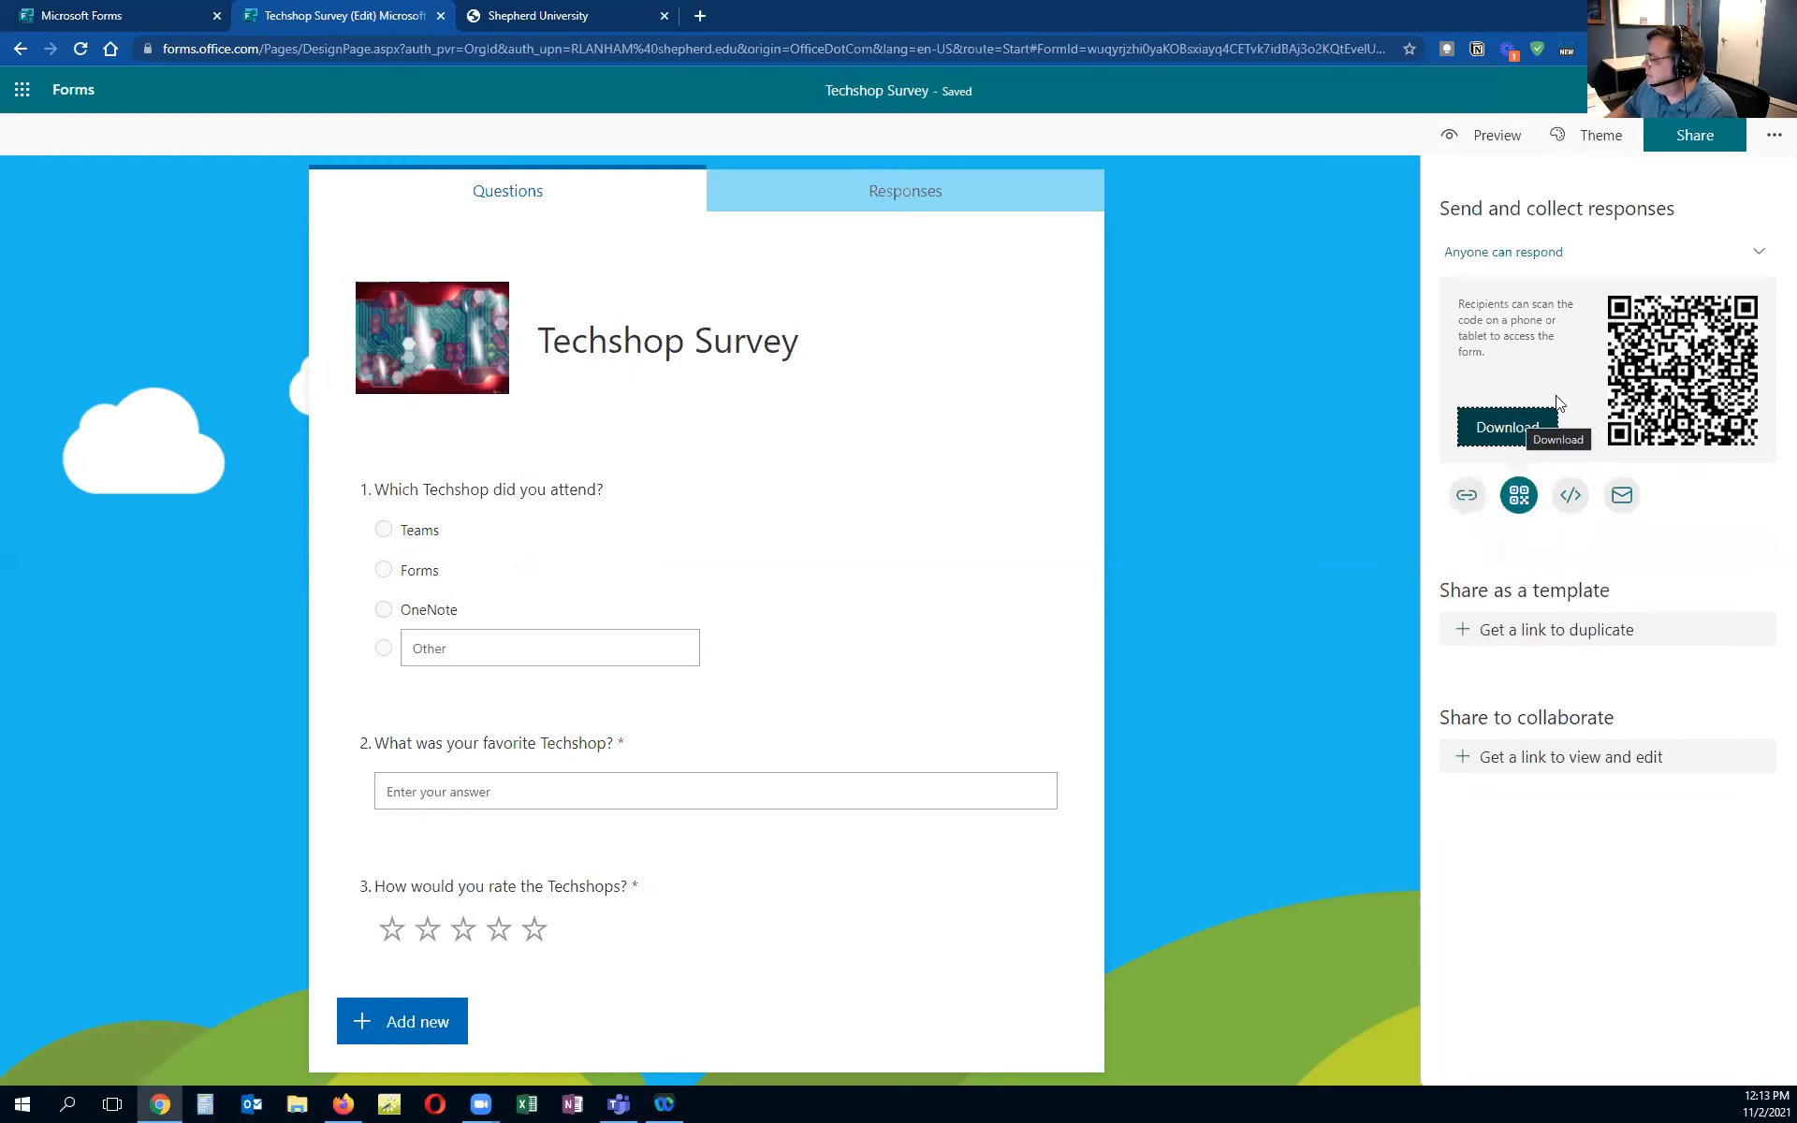
pyautogui.click(1570, 496)
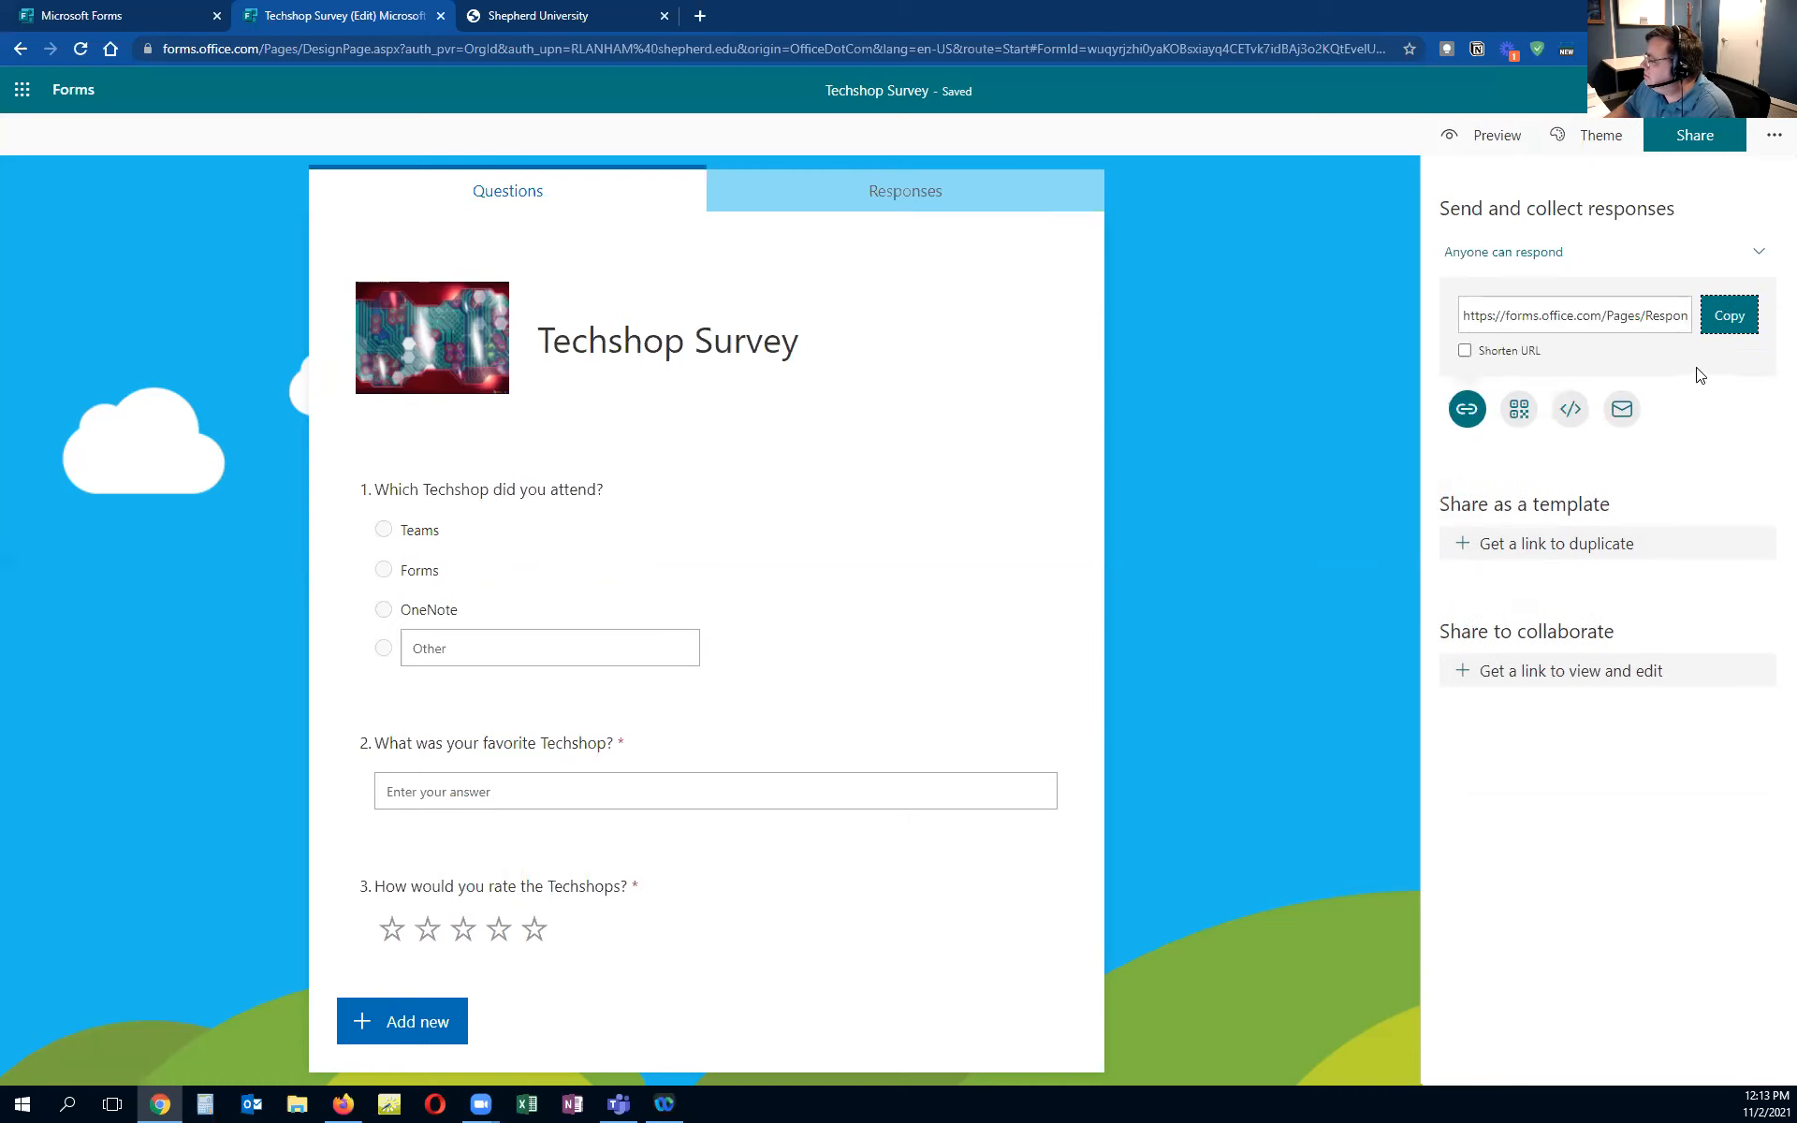
# Copy the survey's full response link from the sharing options
pyautogui.click(1708, 328)
pyautogui.click(1729, 319)
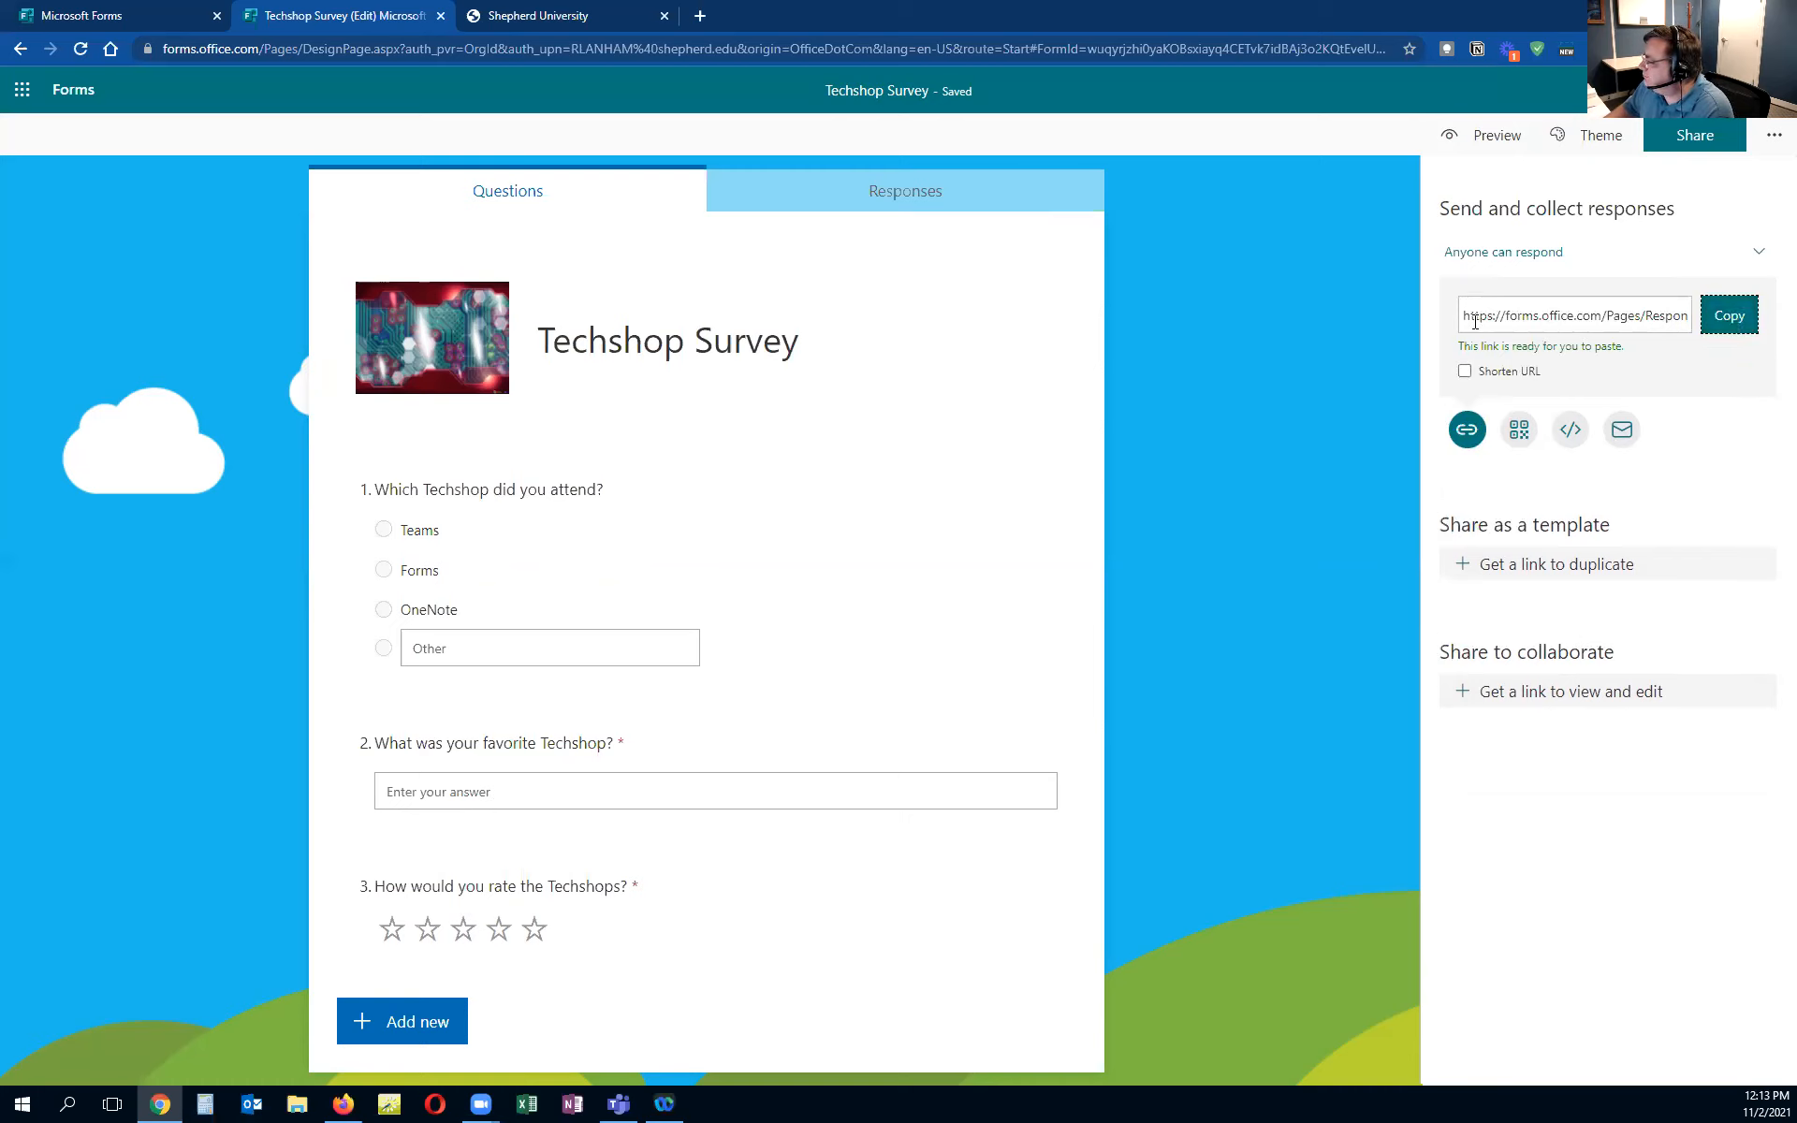
pyautogui.moveTo(1467, 316); pyautogui.dragTo(1705, 320)
pyautogui.rightClick(1632, 320)
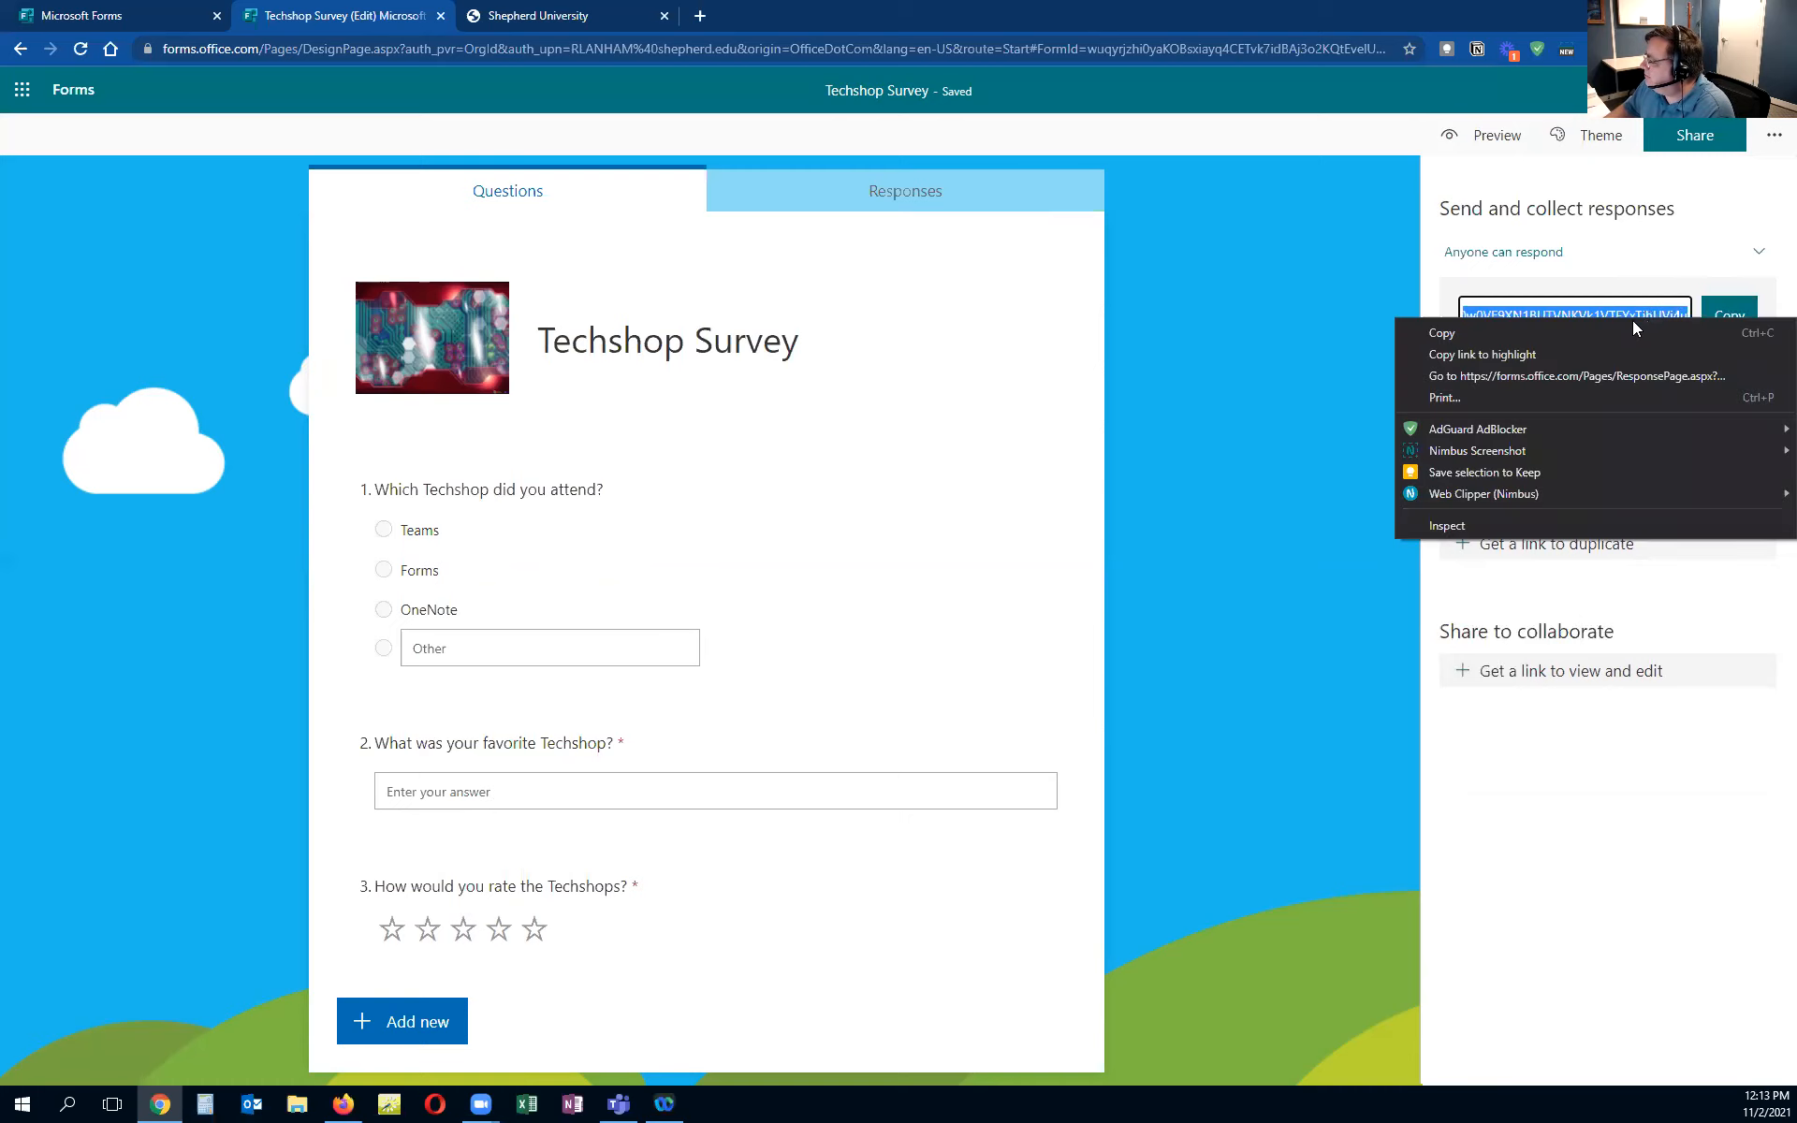
pyautogui.click(1502, 329)
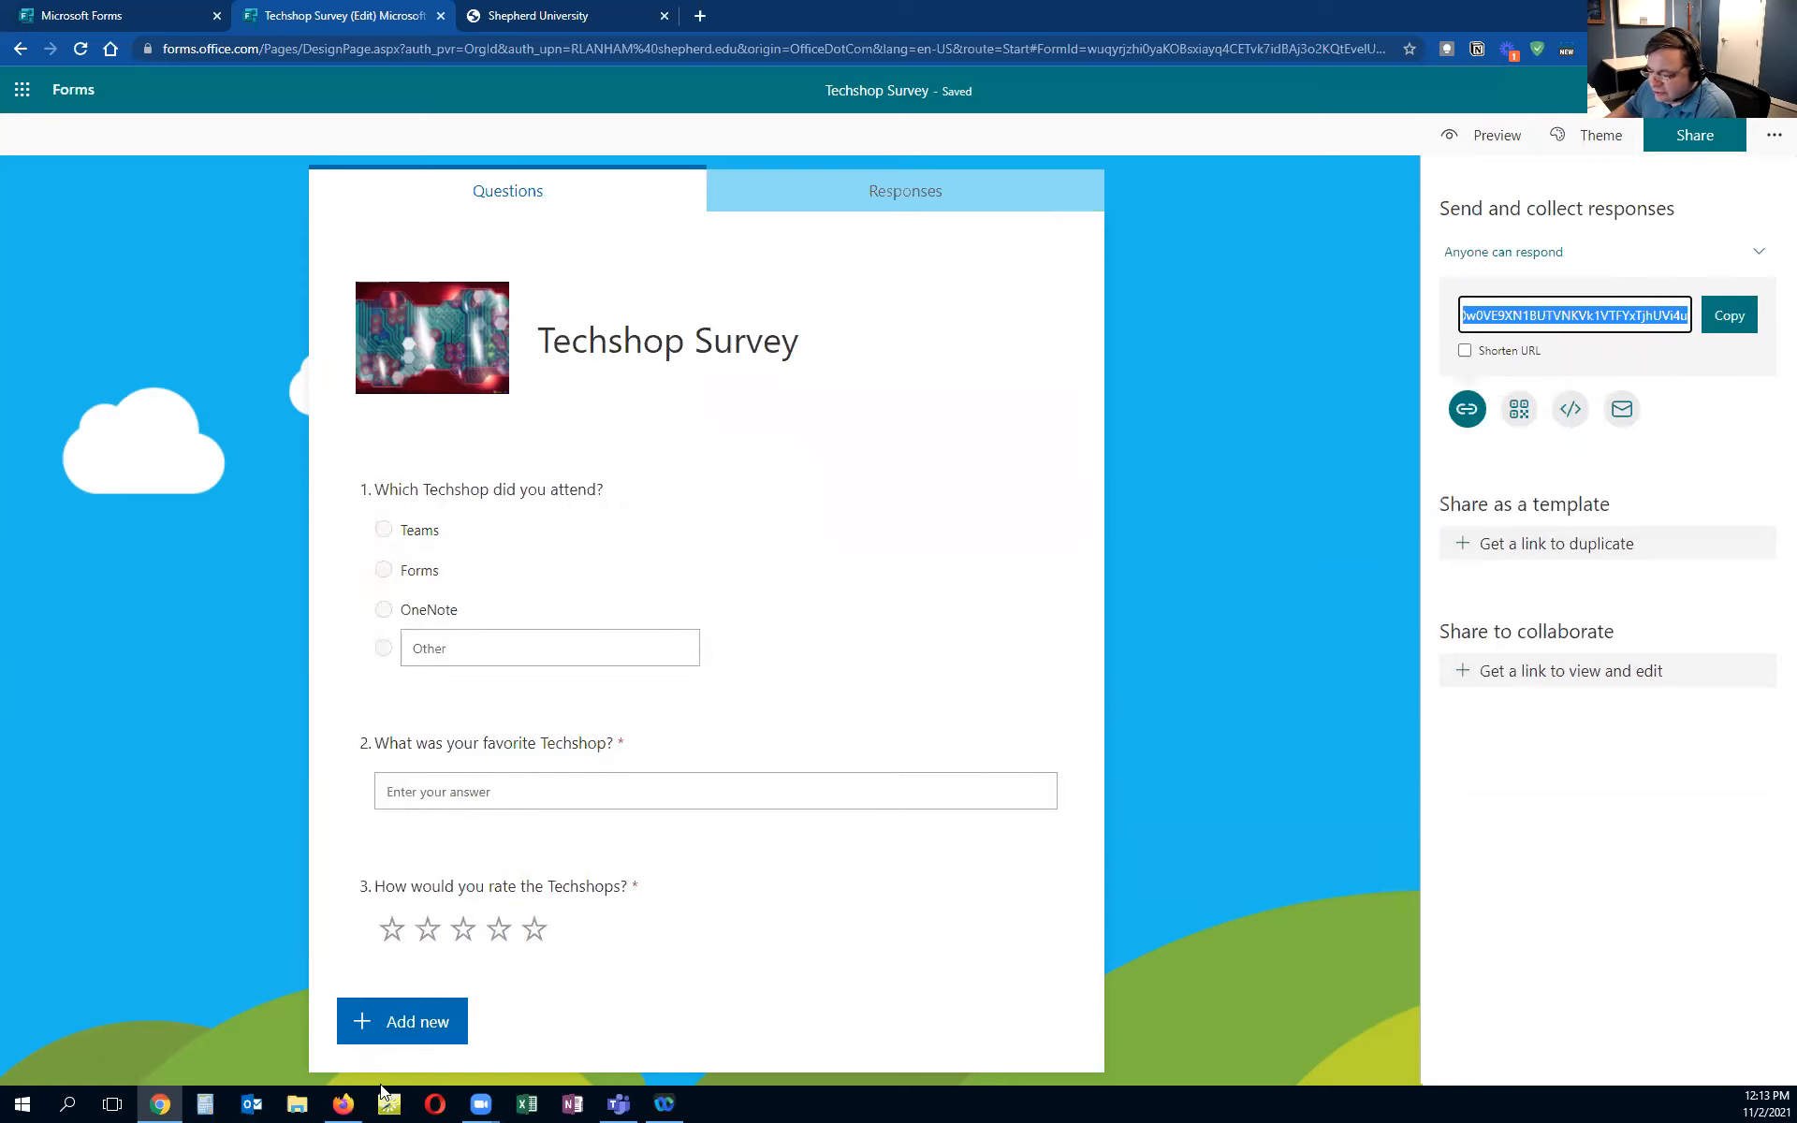
# Switch to Firefox and open the copied survey link there
pyautogui.click(343, 1102)
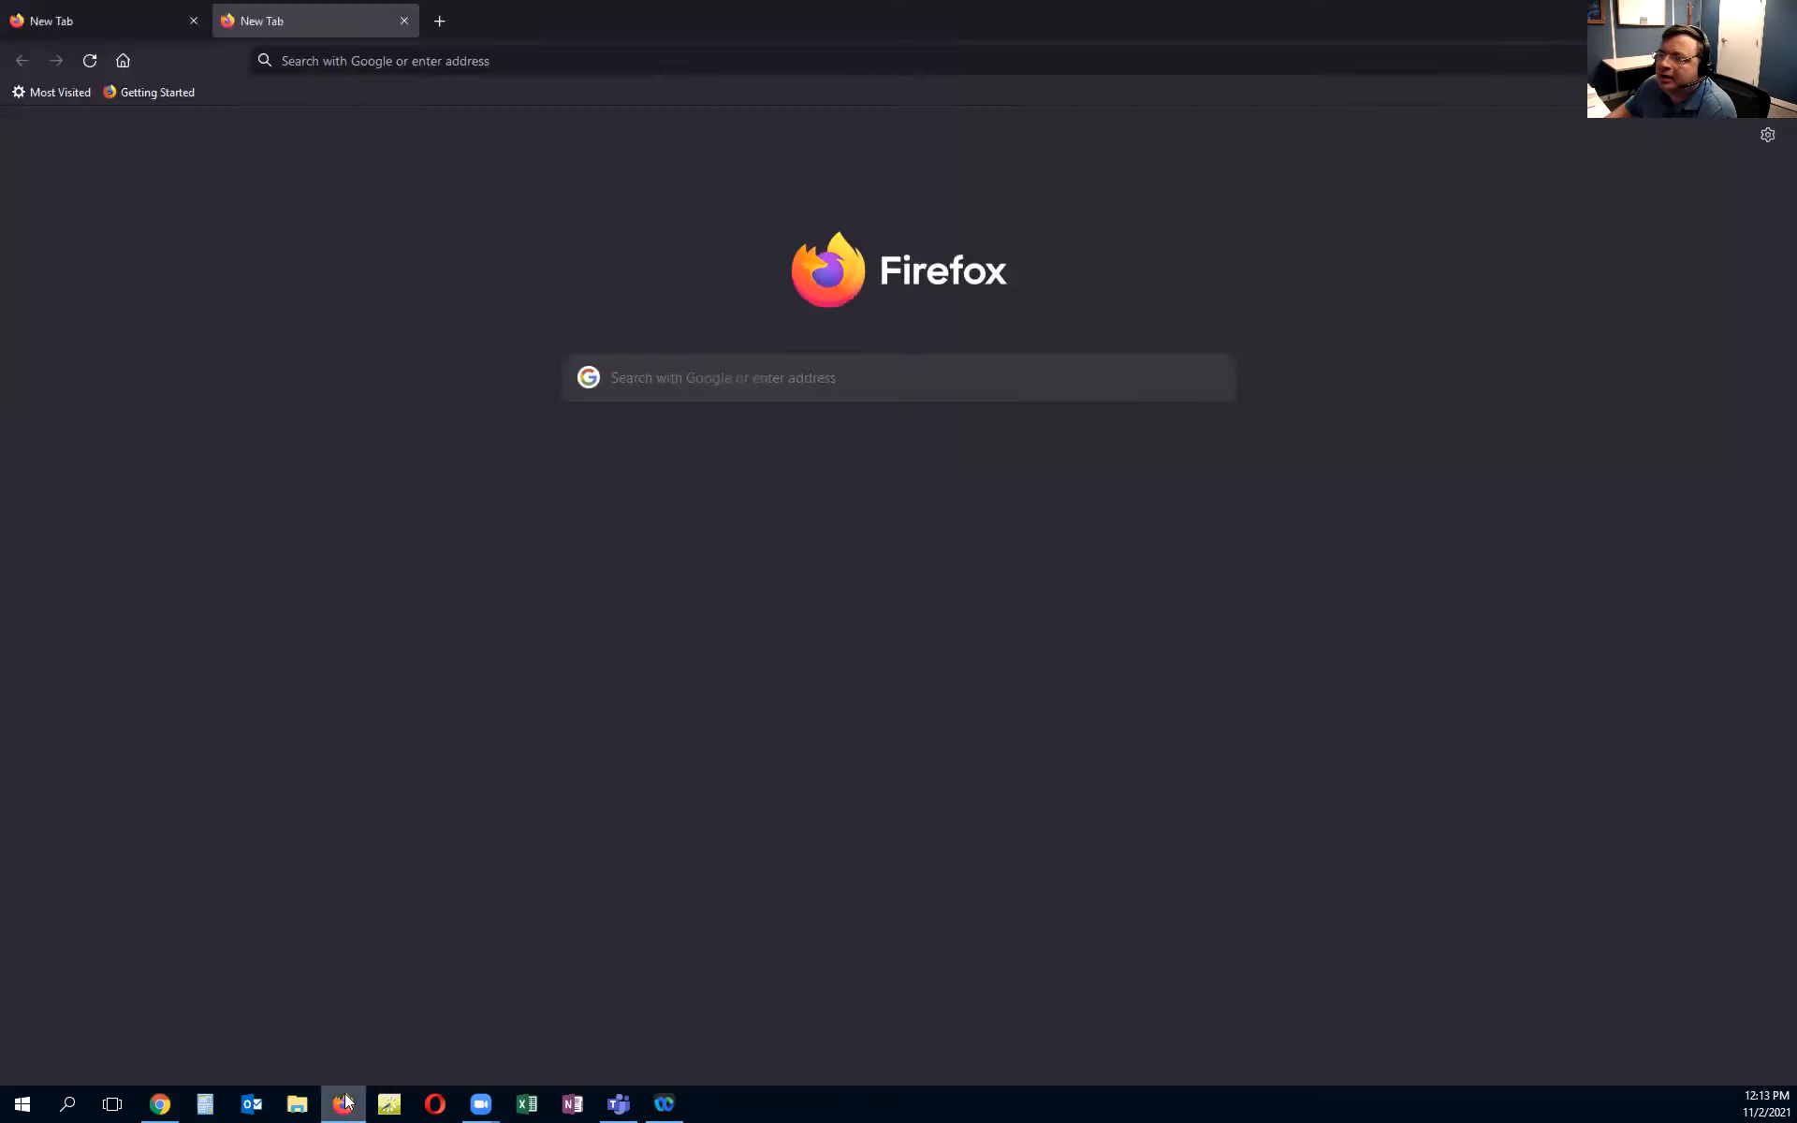
pyautogui.rightClick(647, 60)
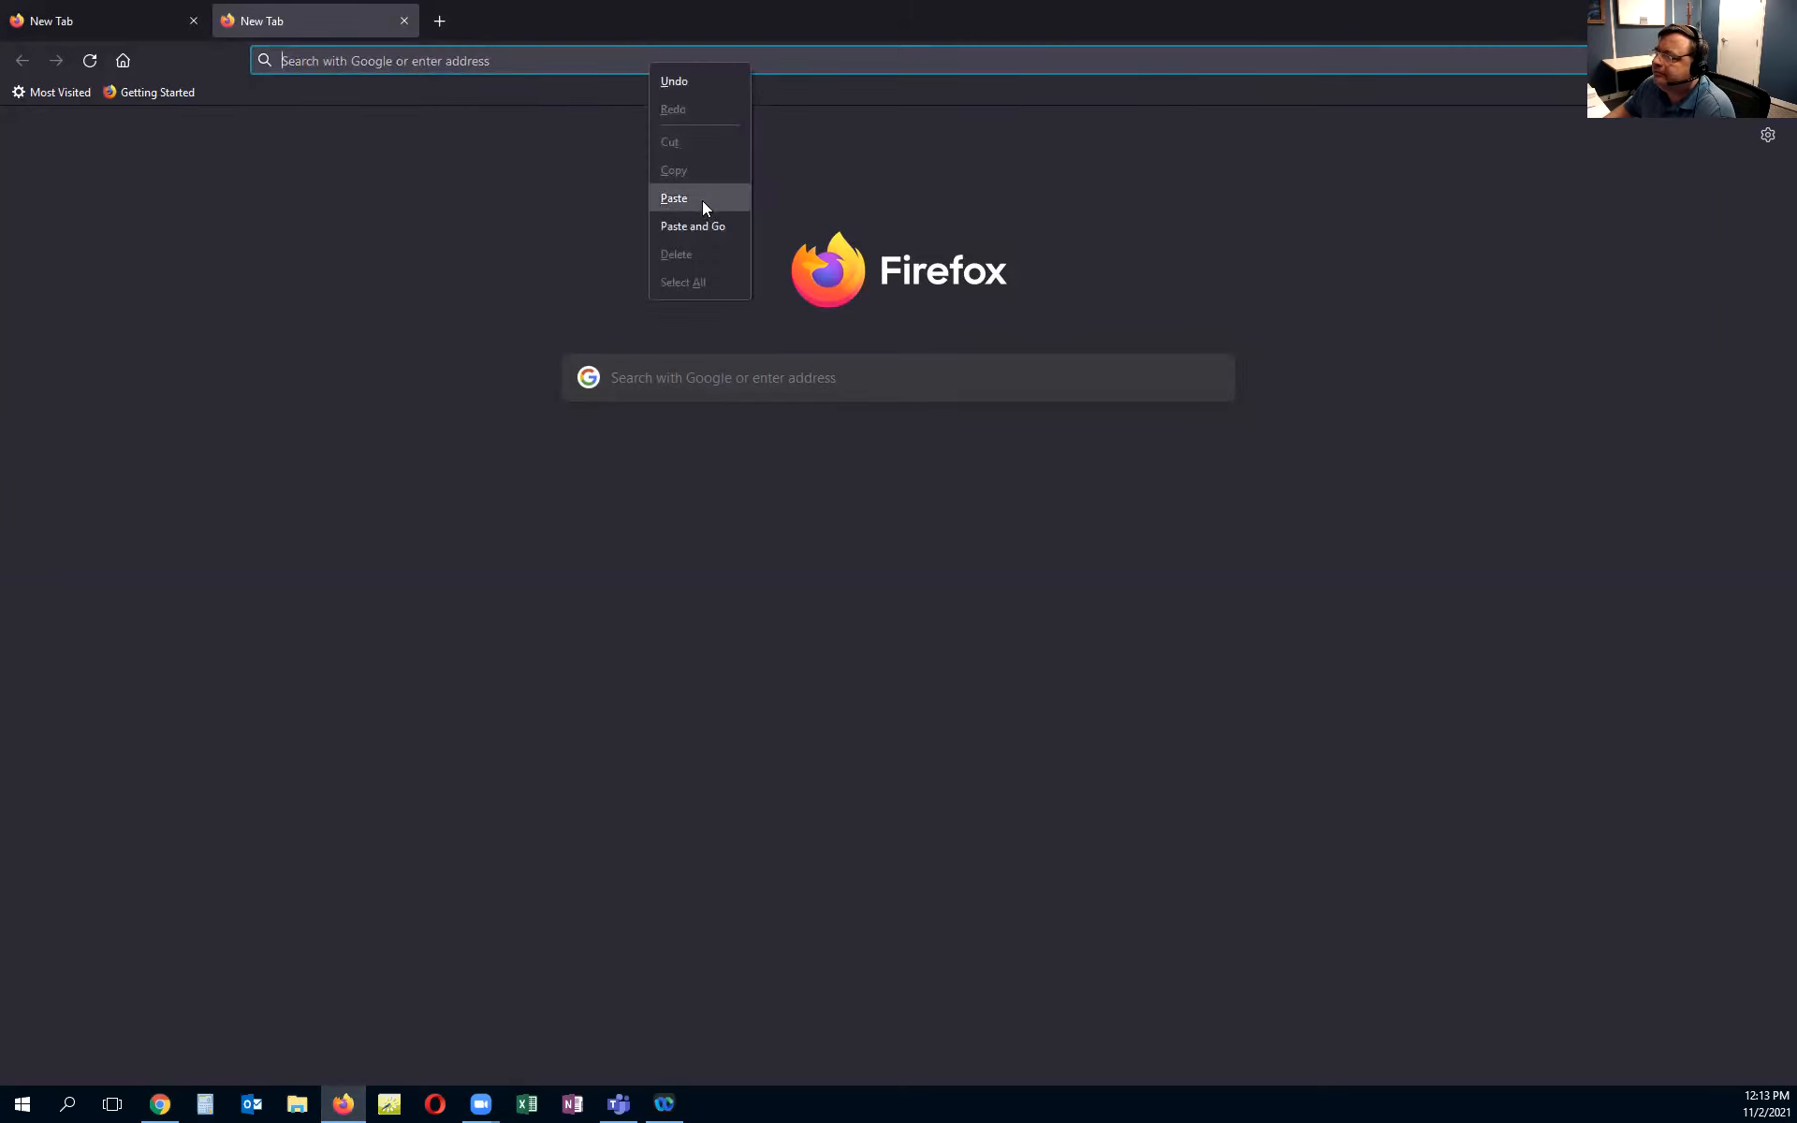
pyautogui.click(696, 227)
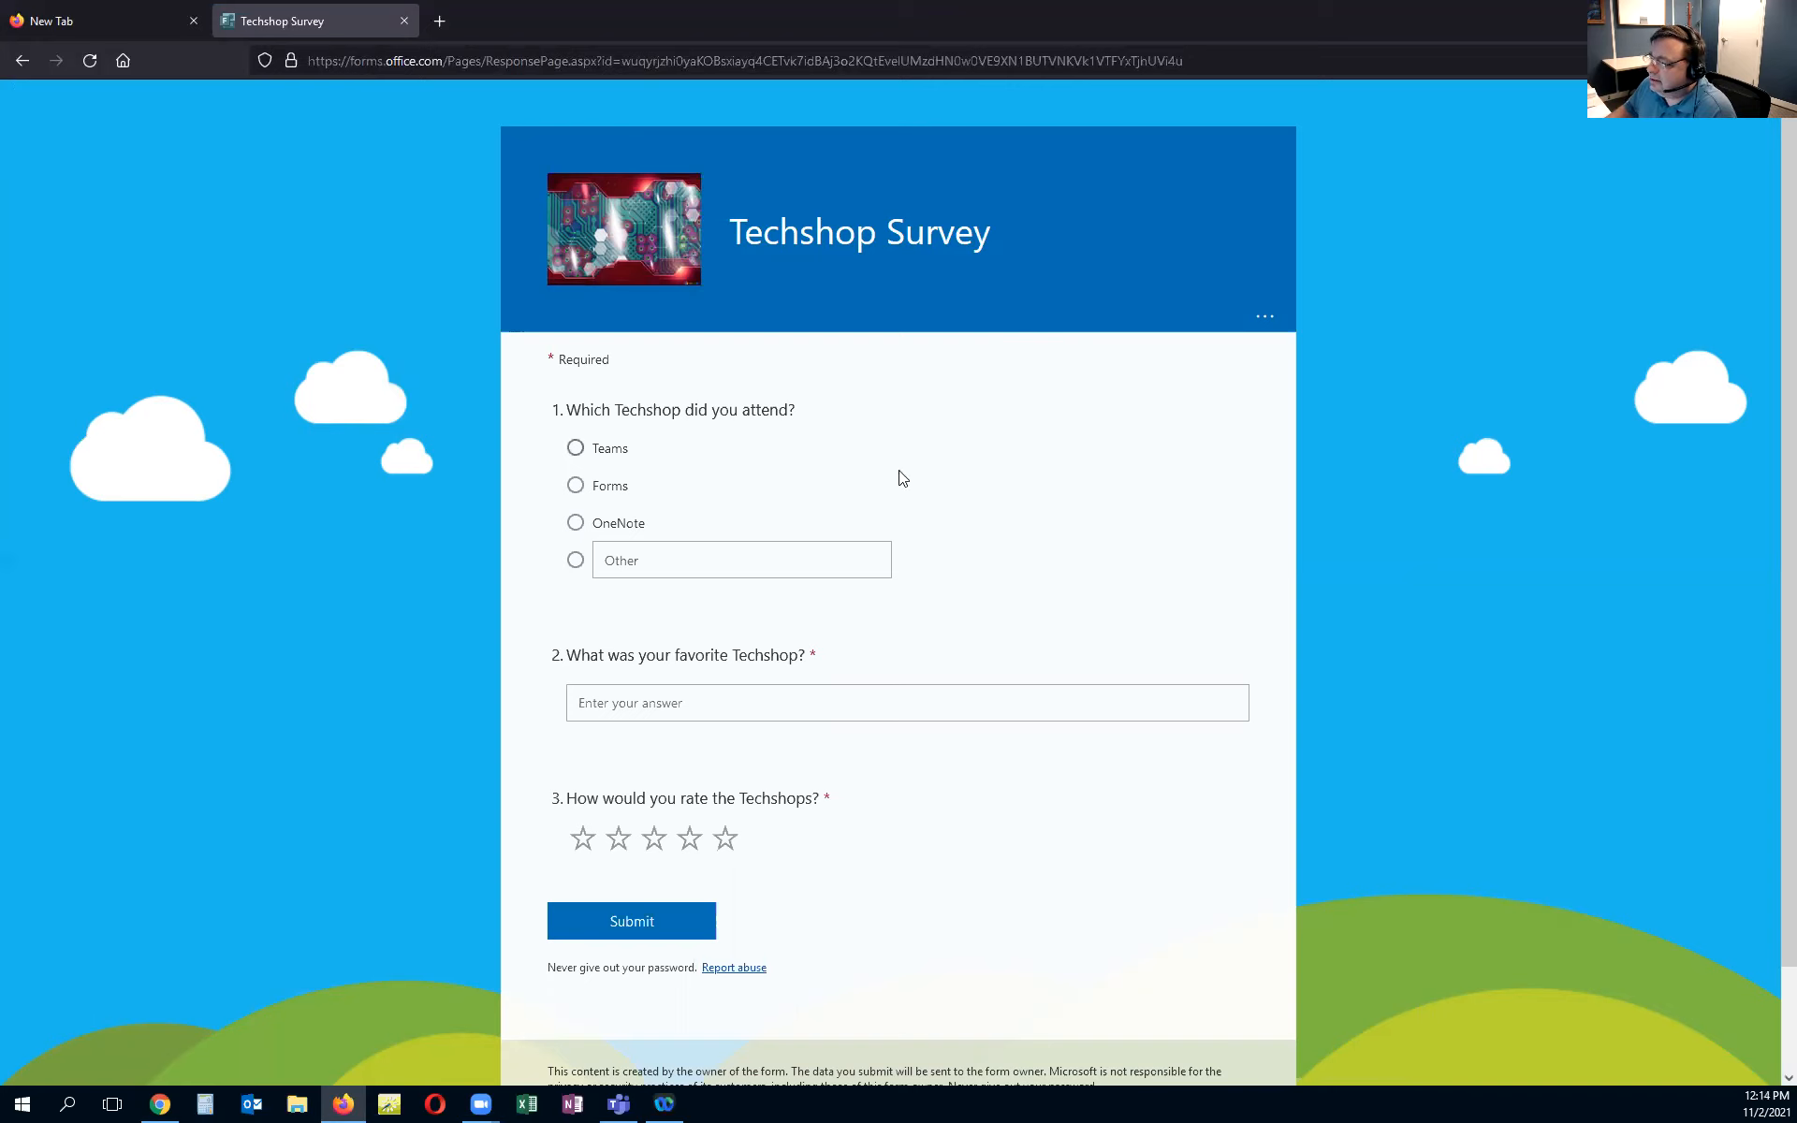
# Submit a survey response with Teams as the attended Techshop, "Teams" as the favorite and a 4-star rating
pyautogui.click(575, 448)
pyautogui.click(576, 486)
pyautogui.click(576, 522)
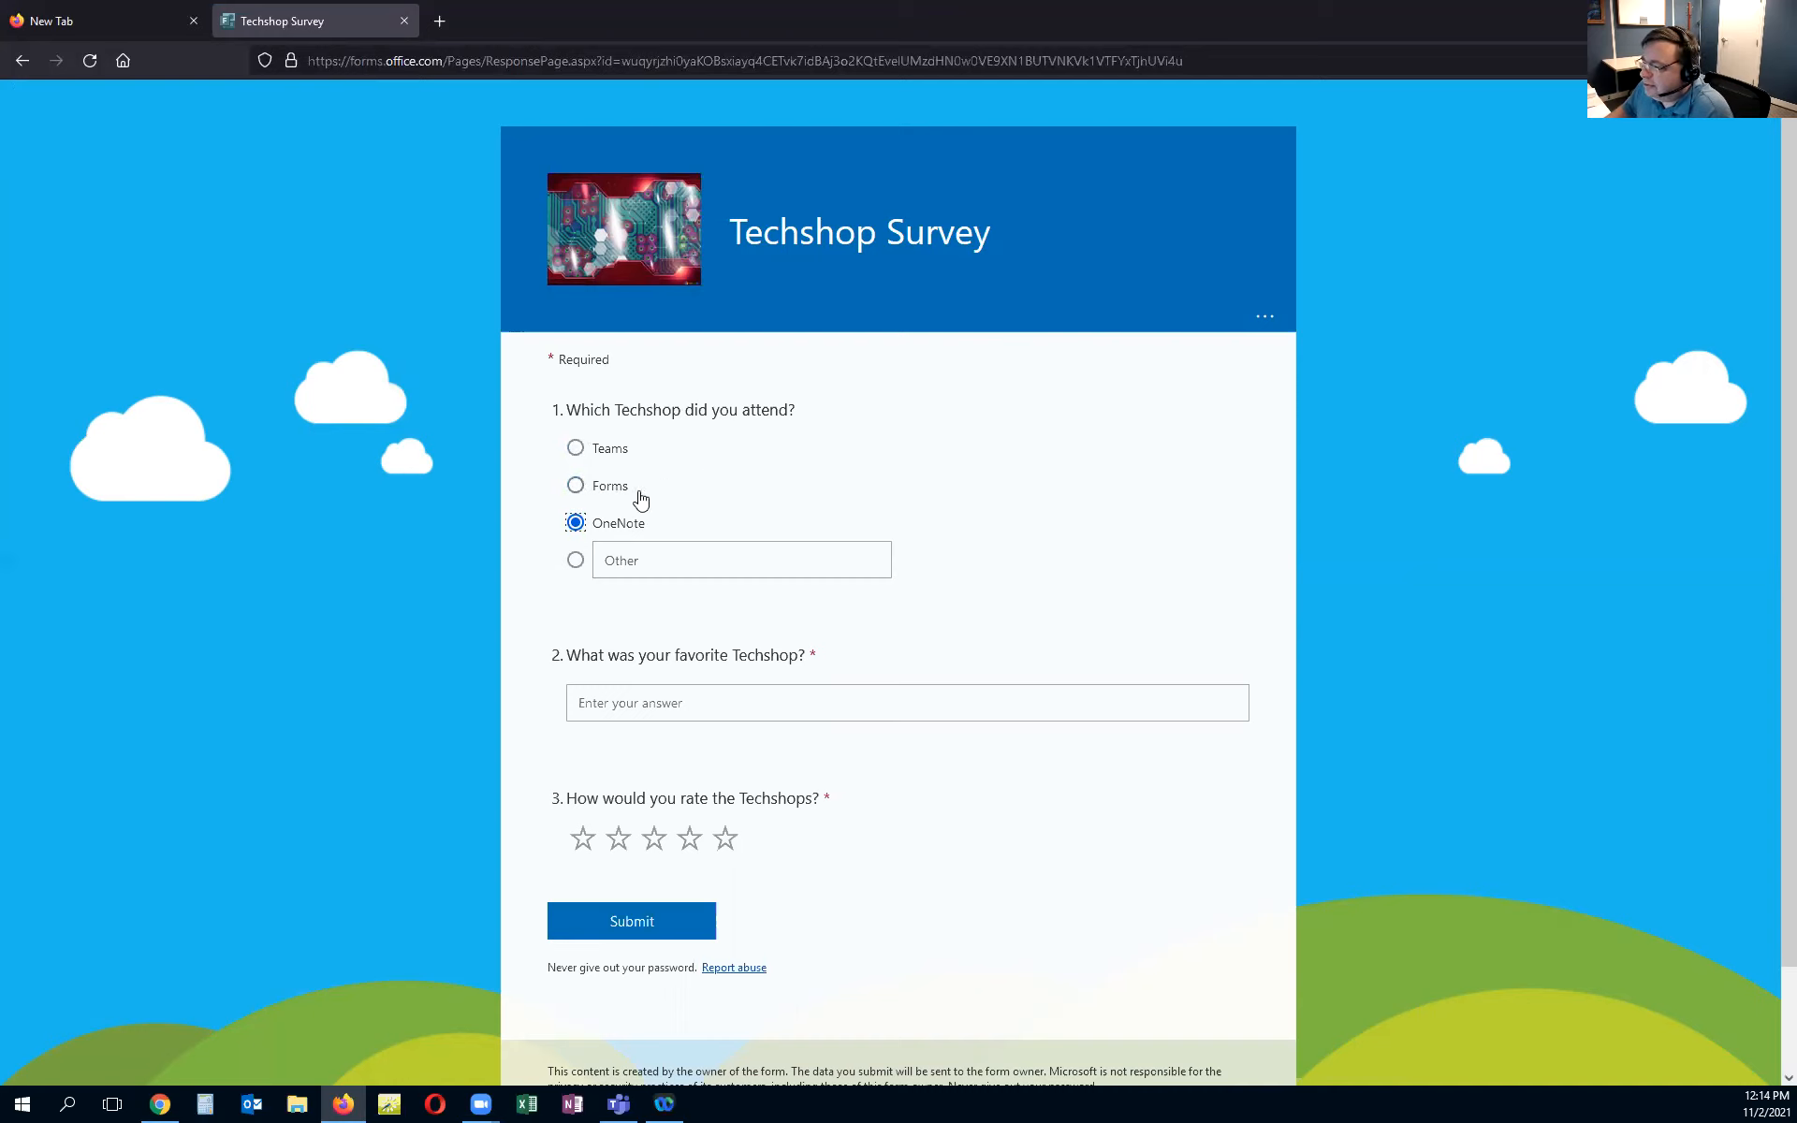
pyautogui.click(576, 448)
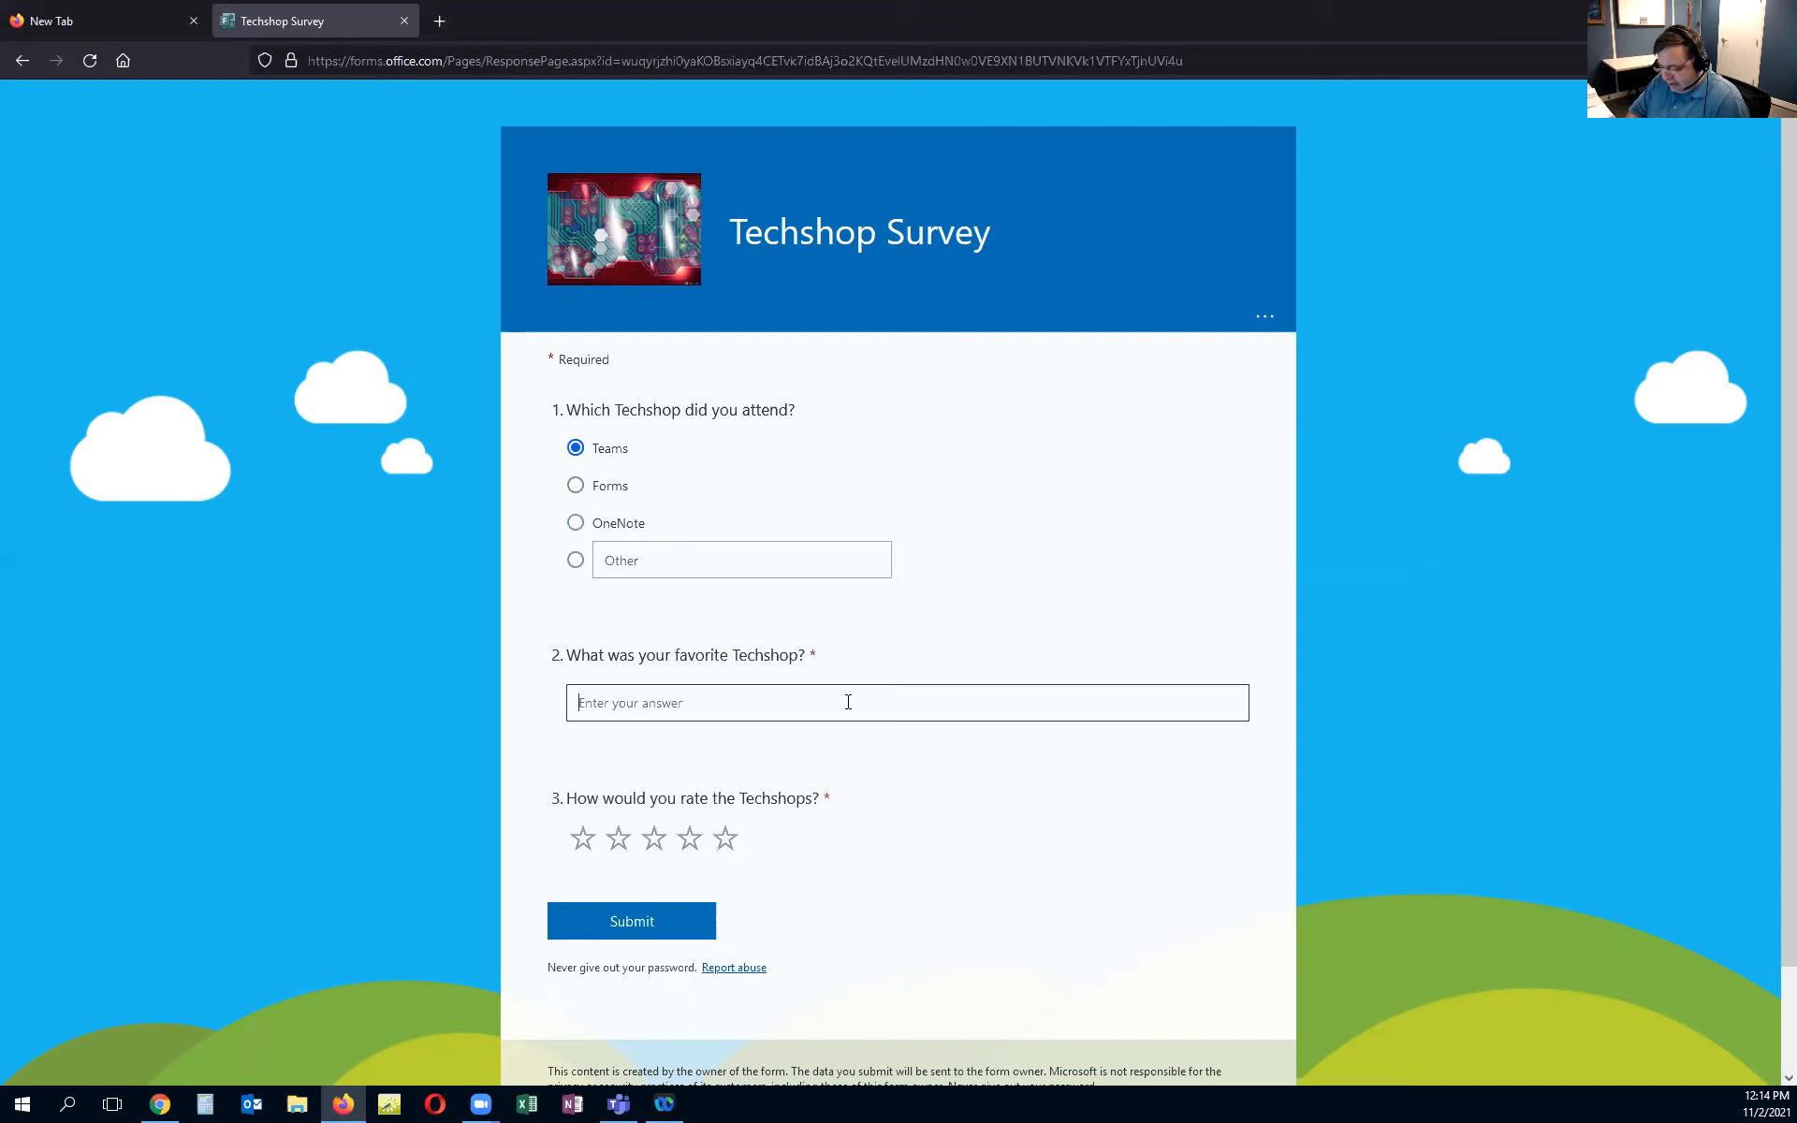
pyautogui.write('TEams')
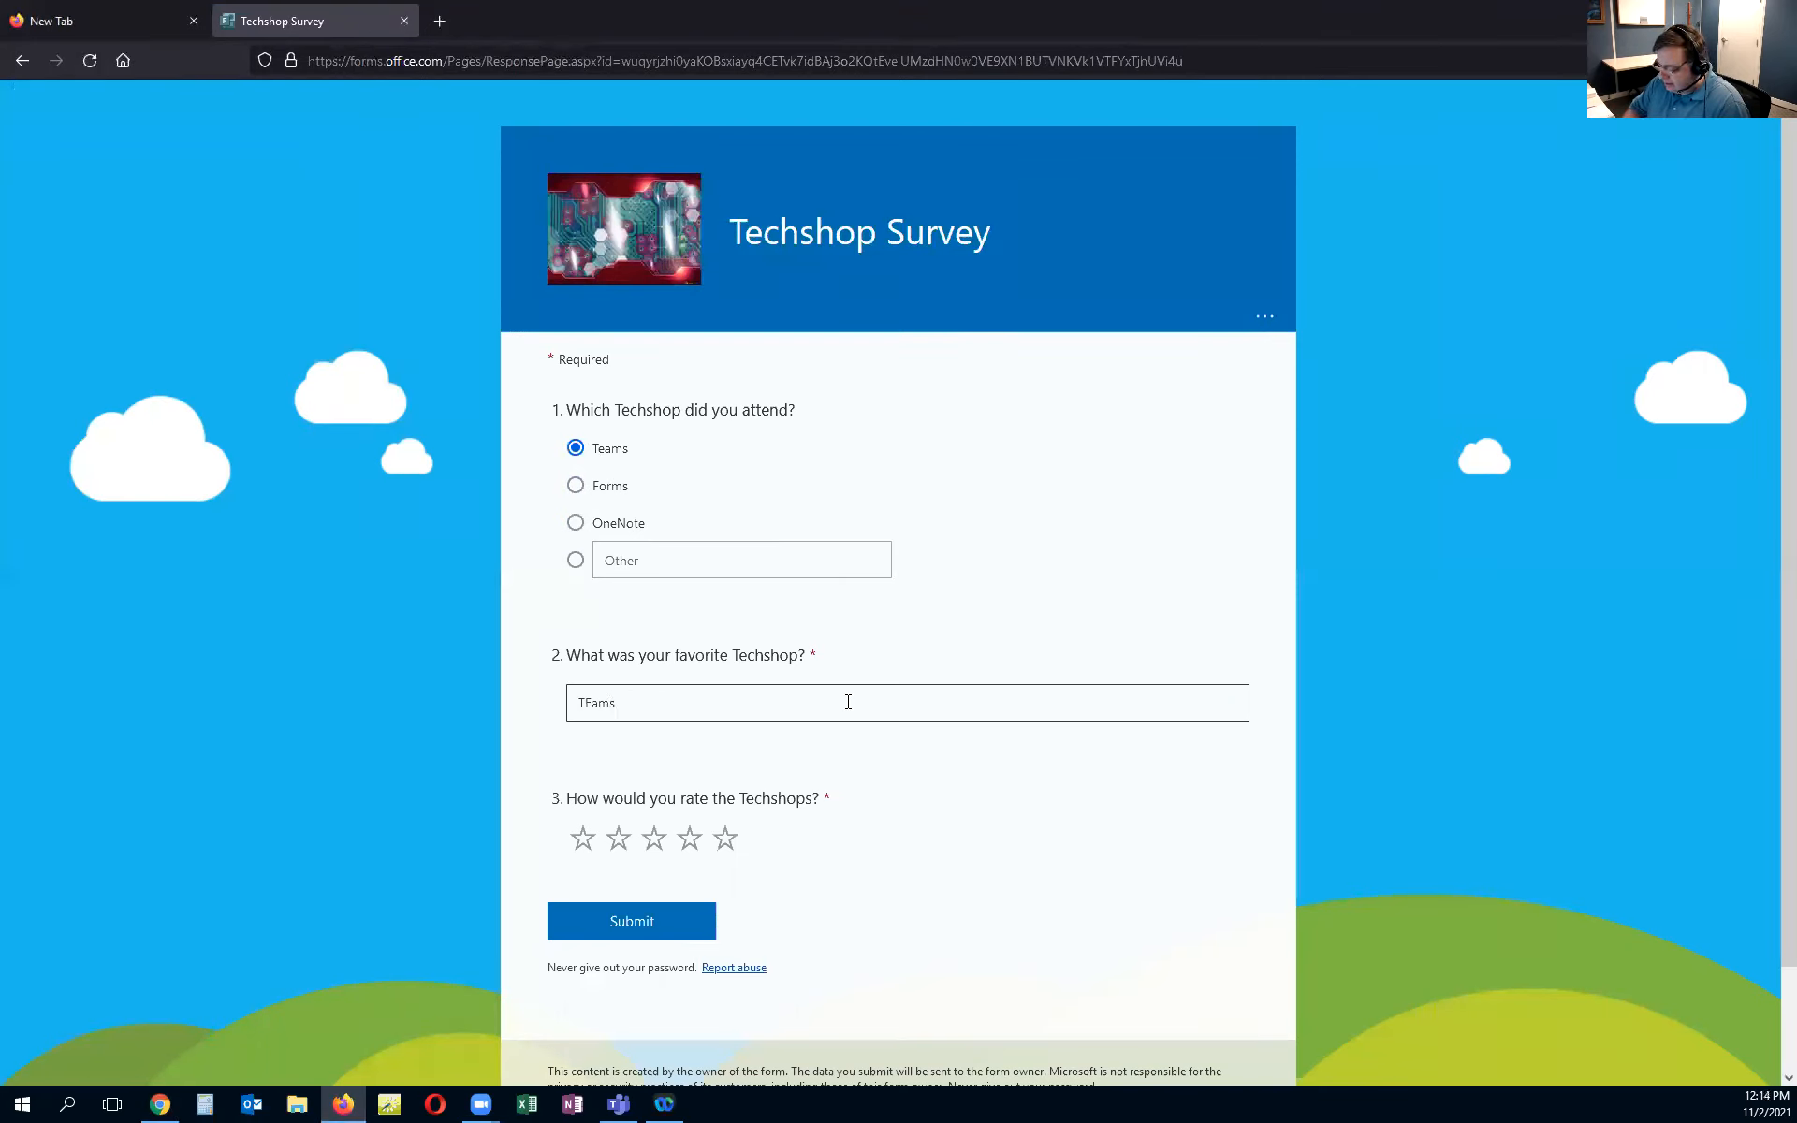
pyautogui.write('ea')
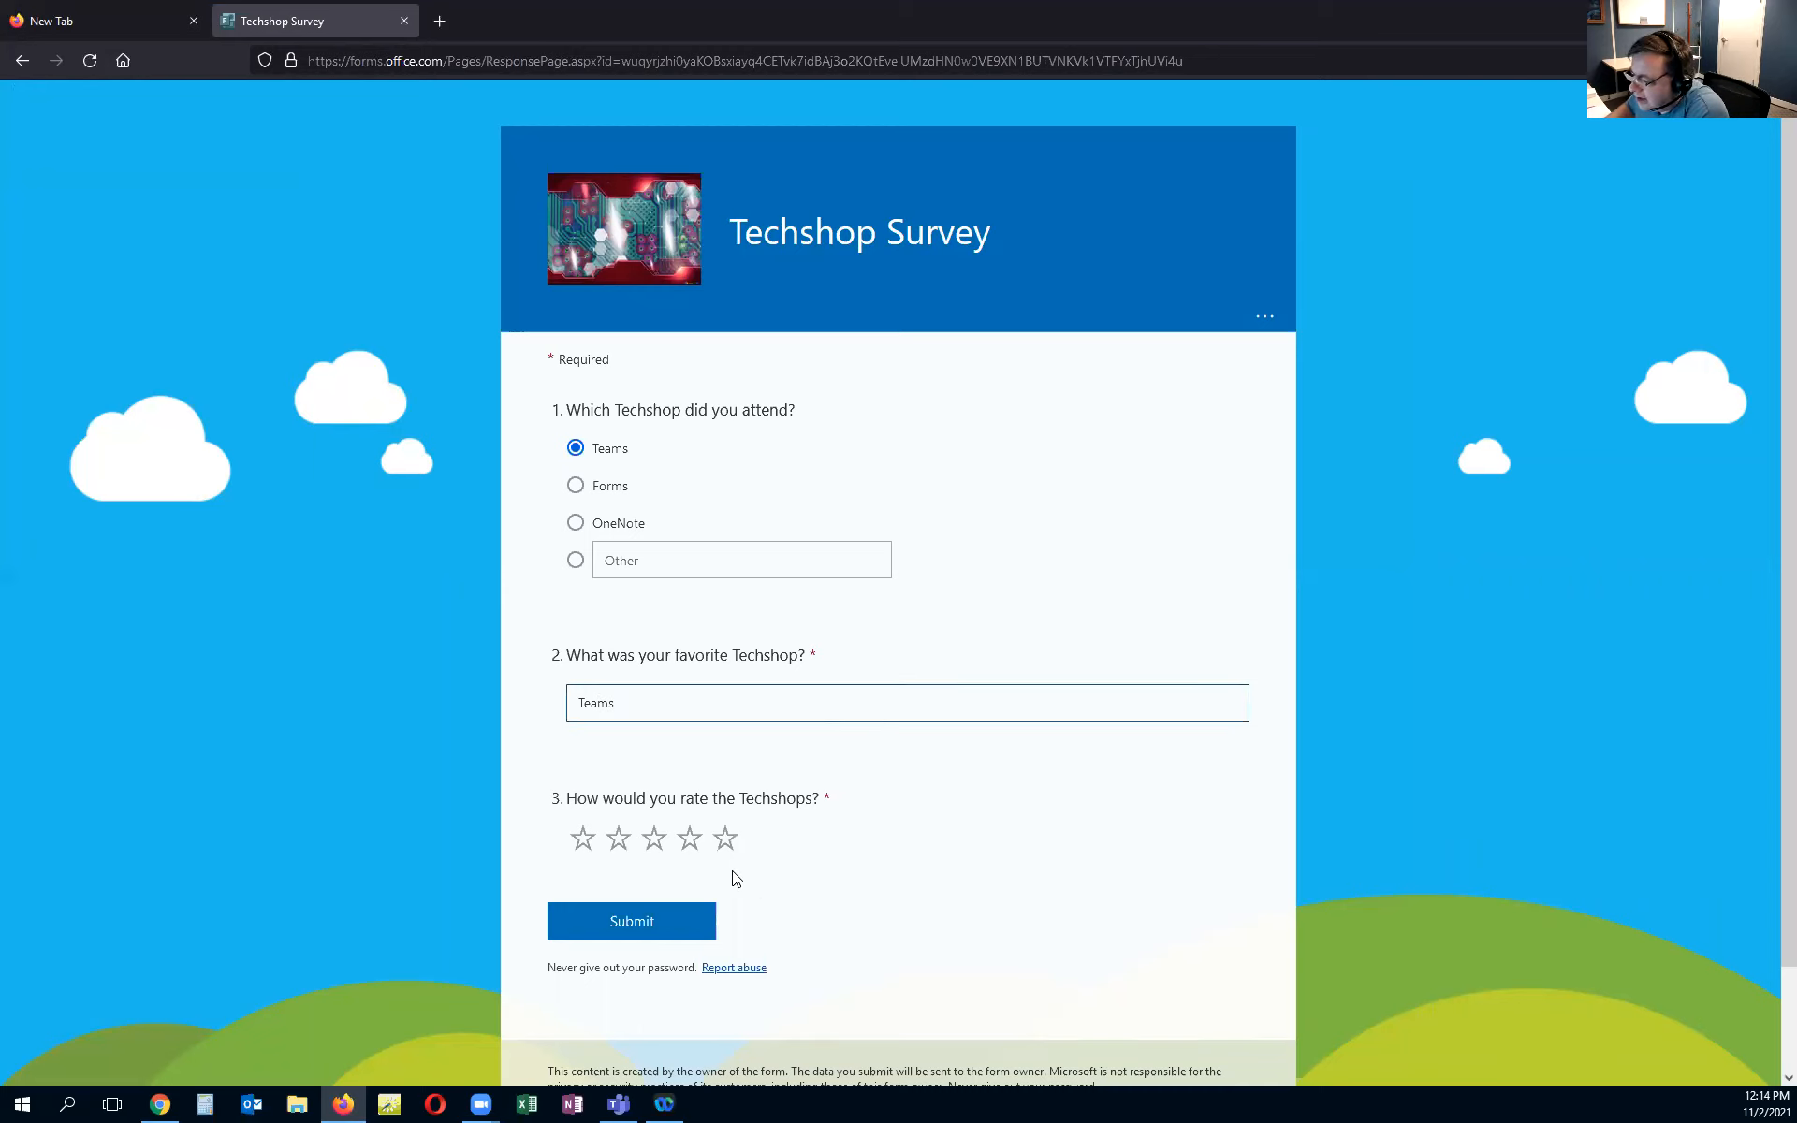
pyautogui.click(689, 839)
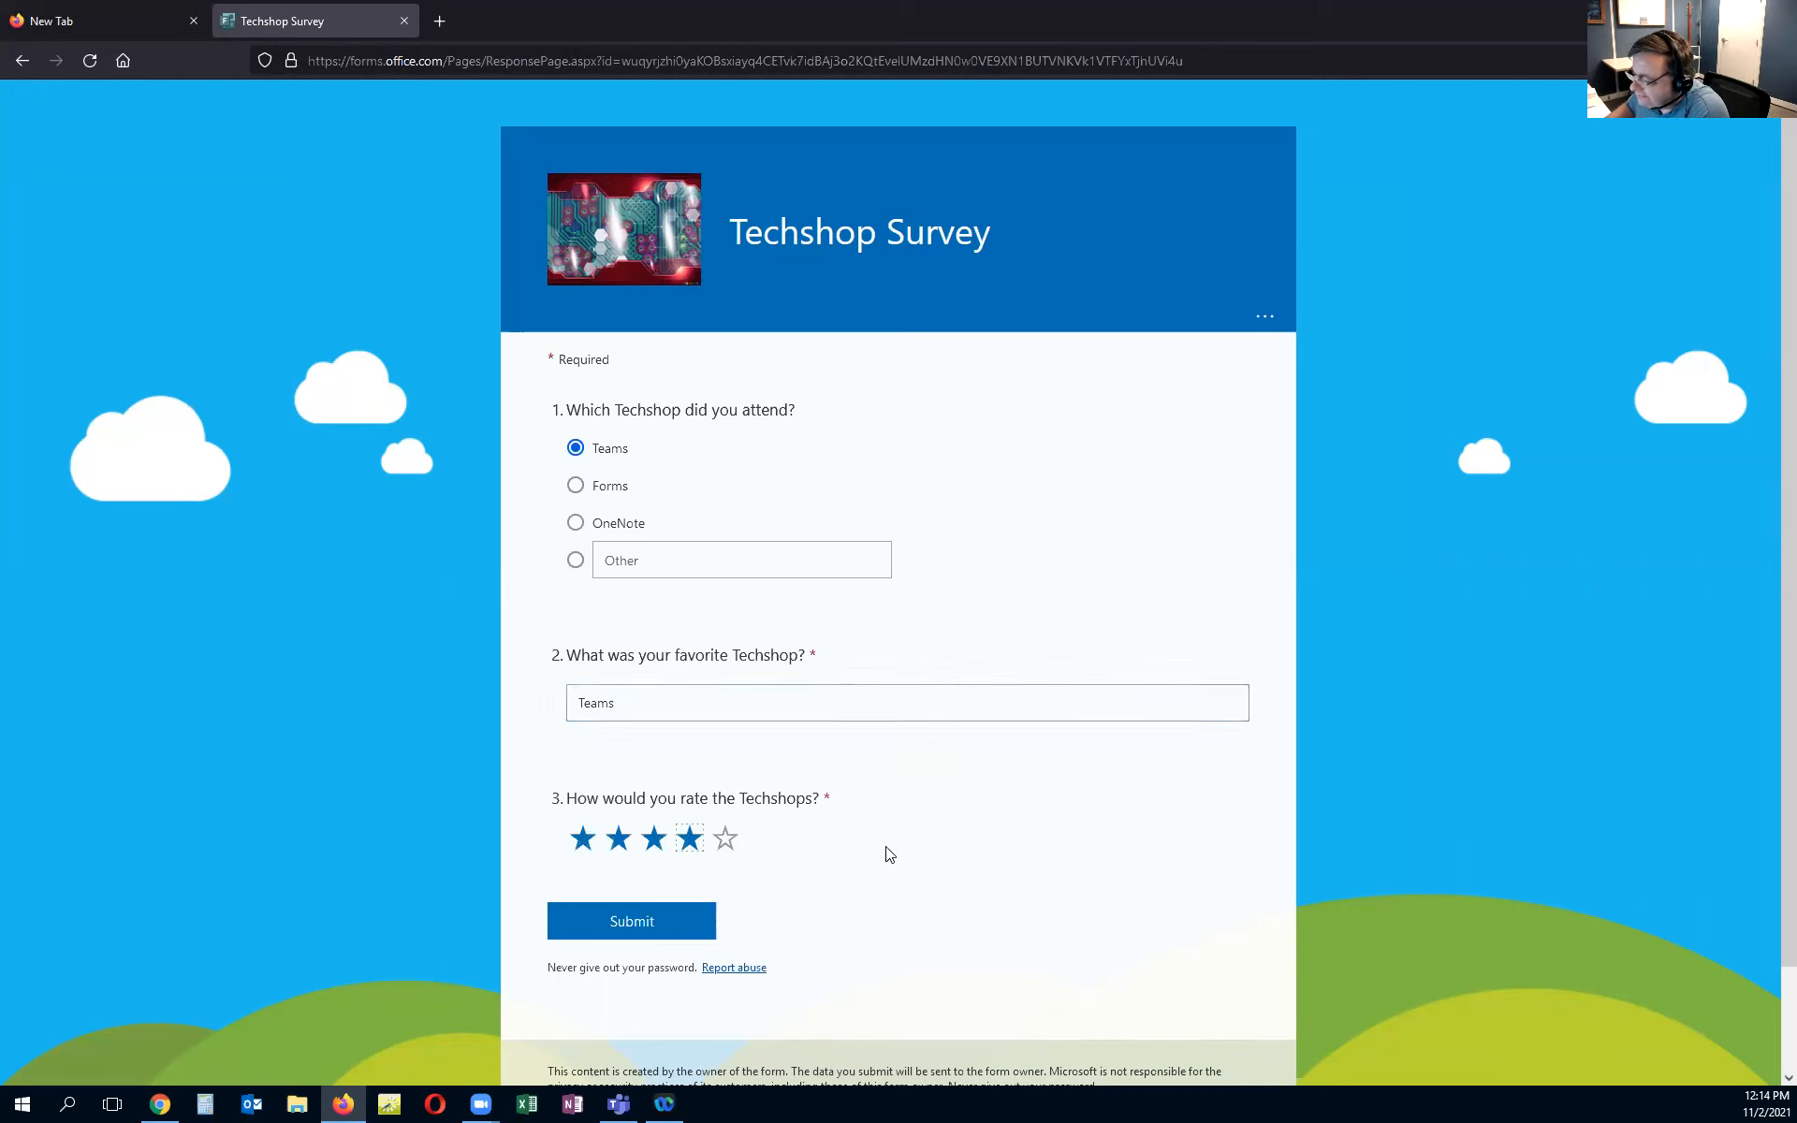
pyautogui.click(677, 924)
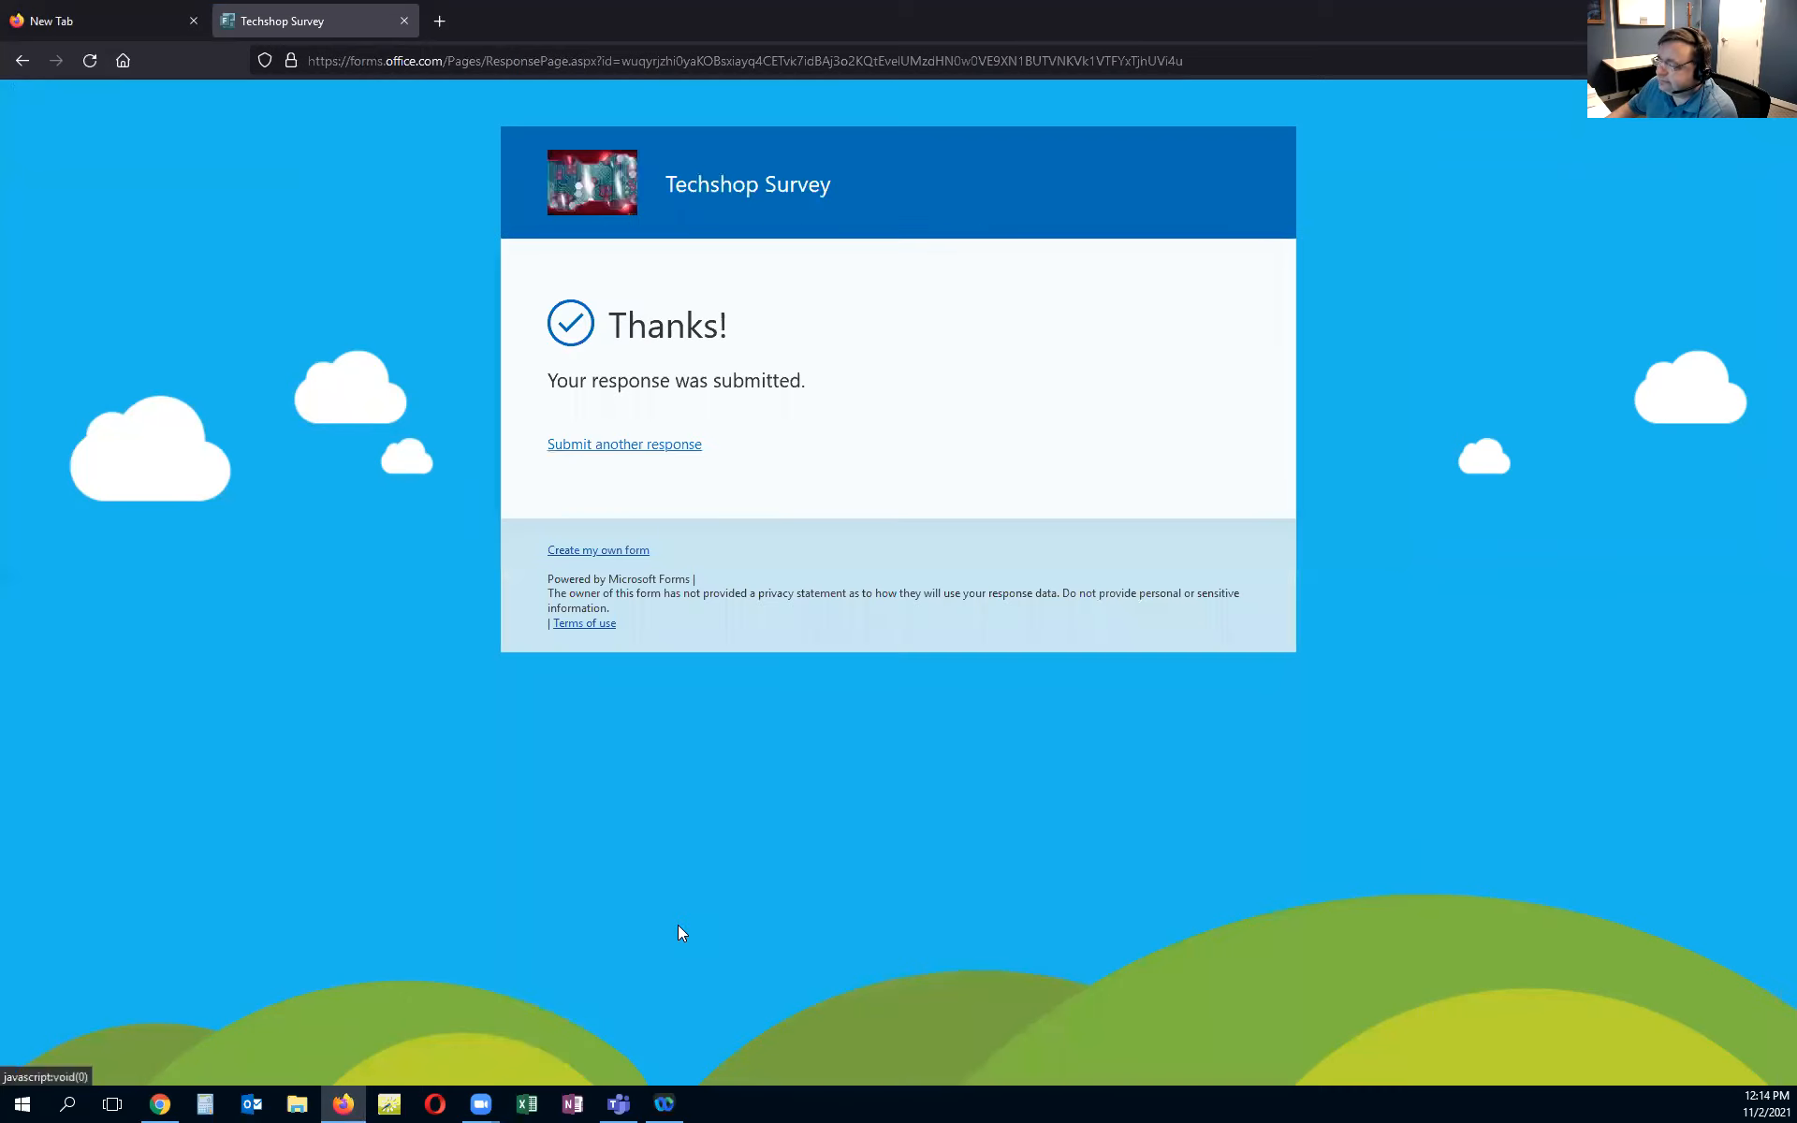
# Submit another response with OneNote as the attended Techshop, "OneNote" as the favorite and a 5-star rating
pyautogui.click(608, 444)
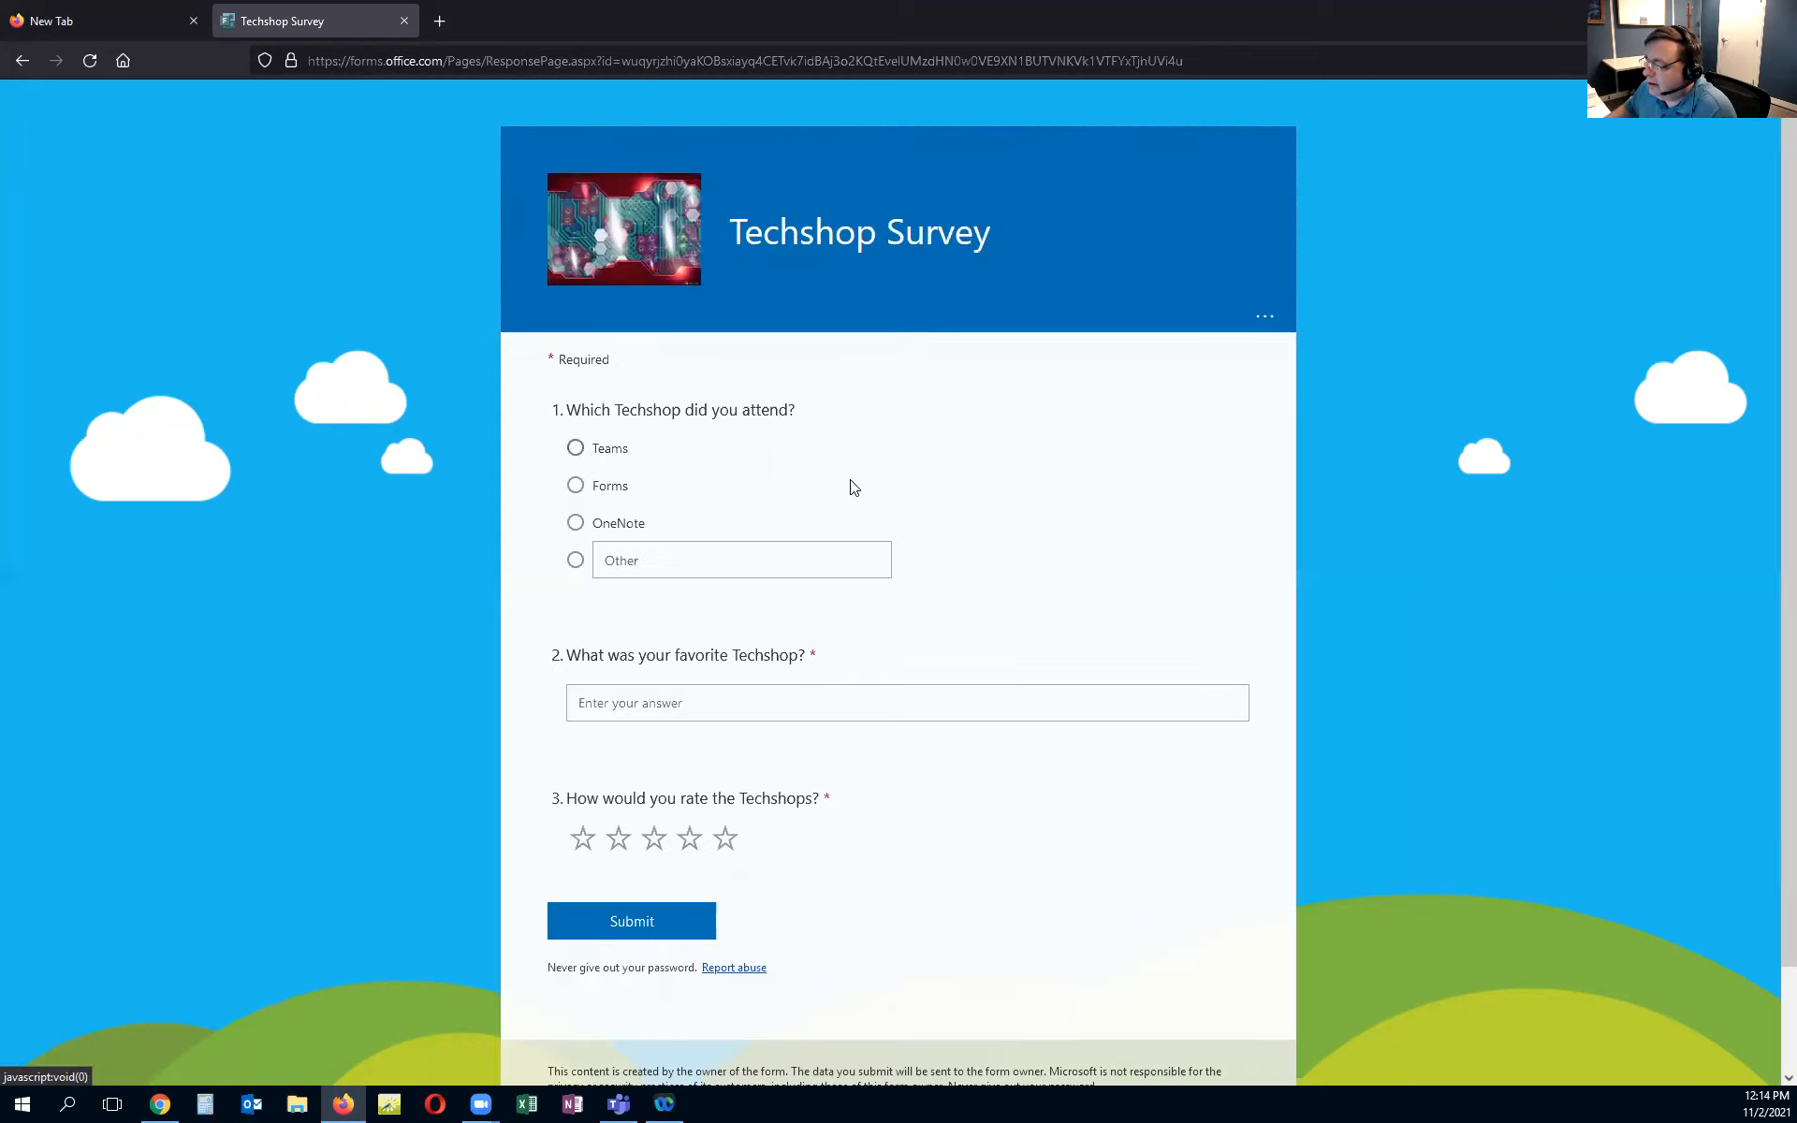
pyautogui.click(575, 526)
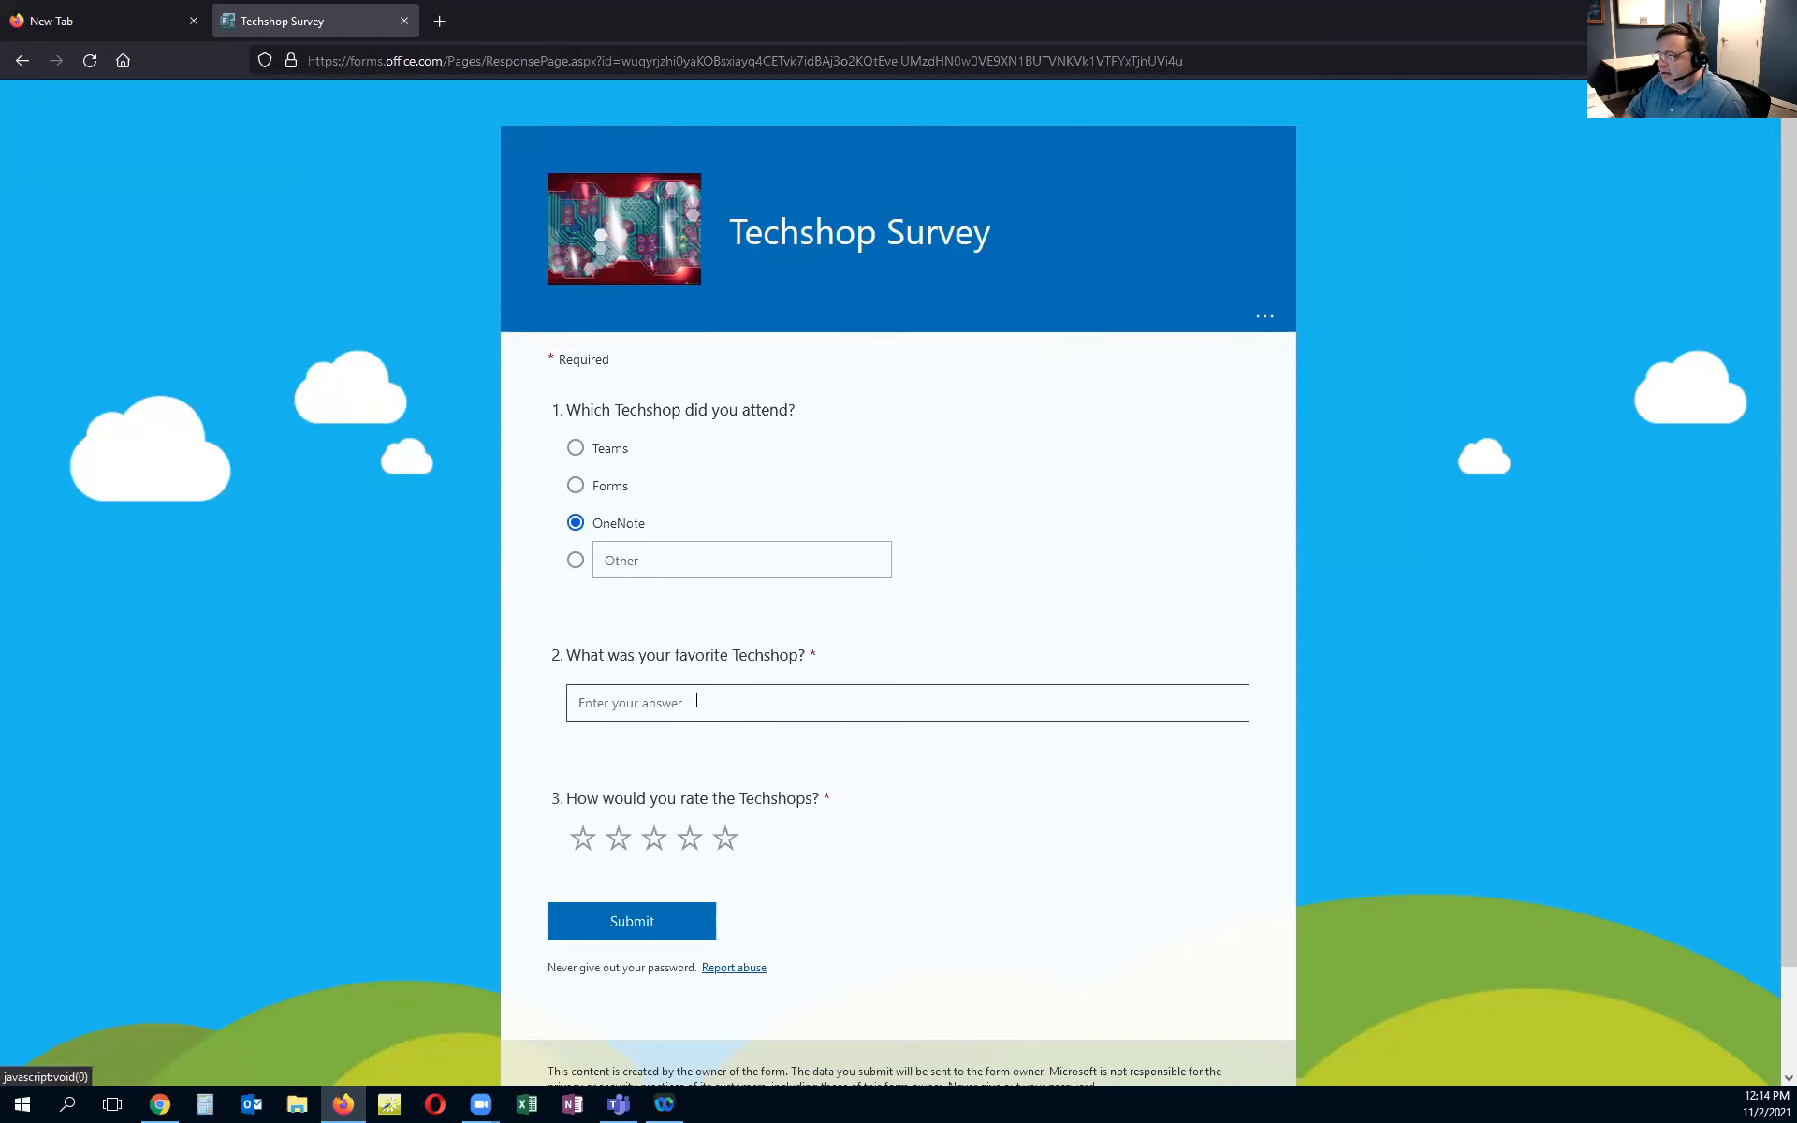
pyautogui.write('OneNote')
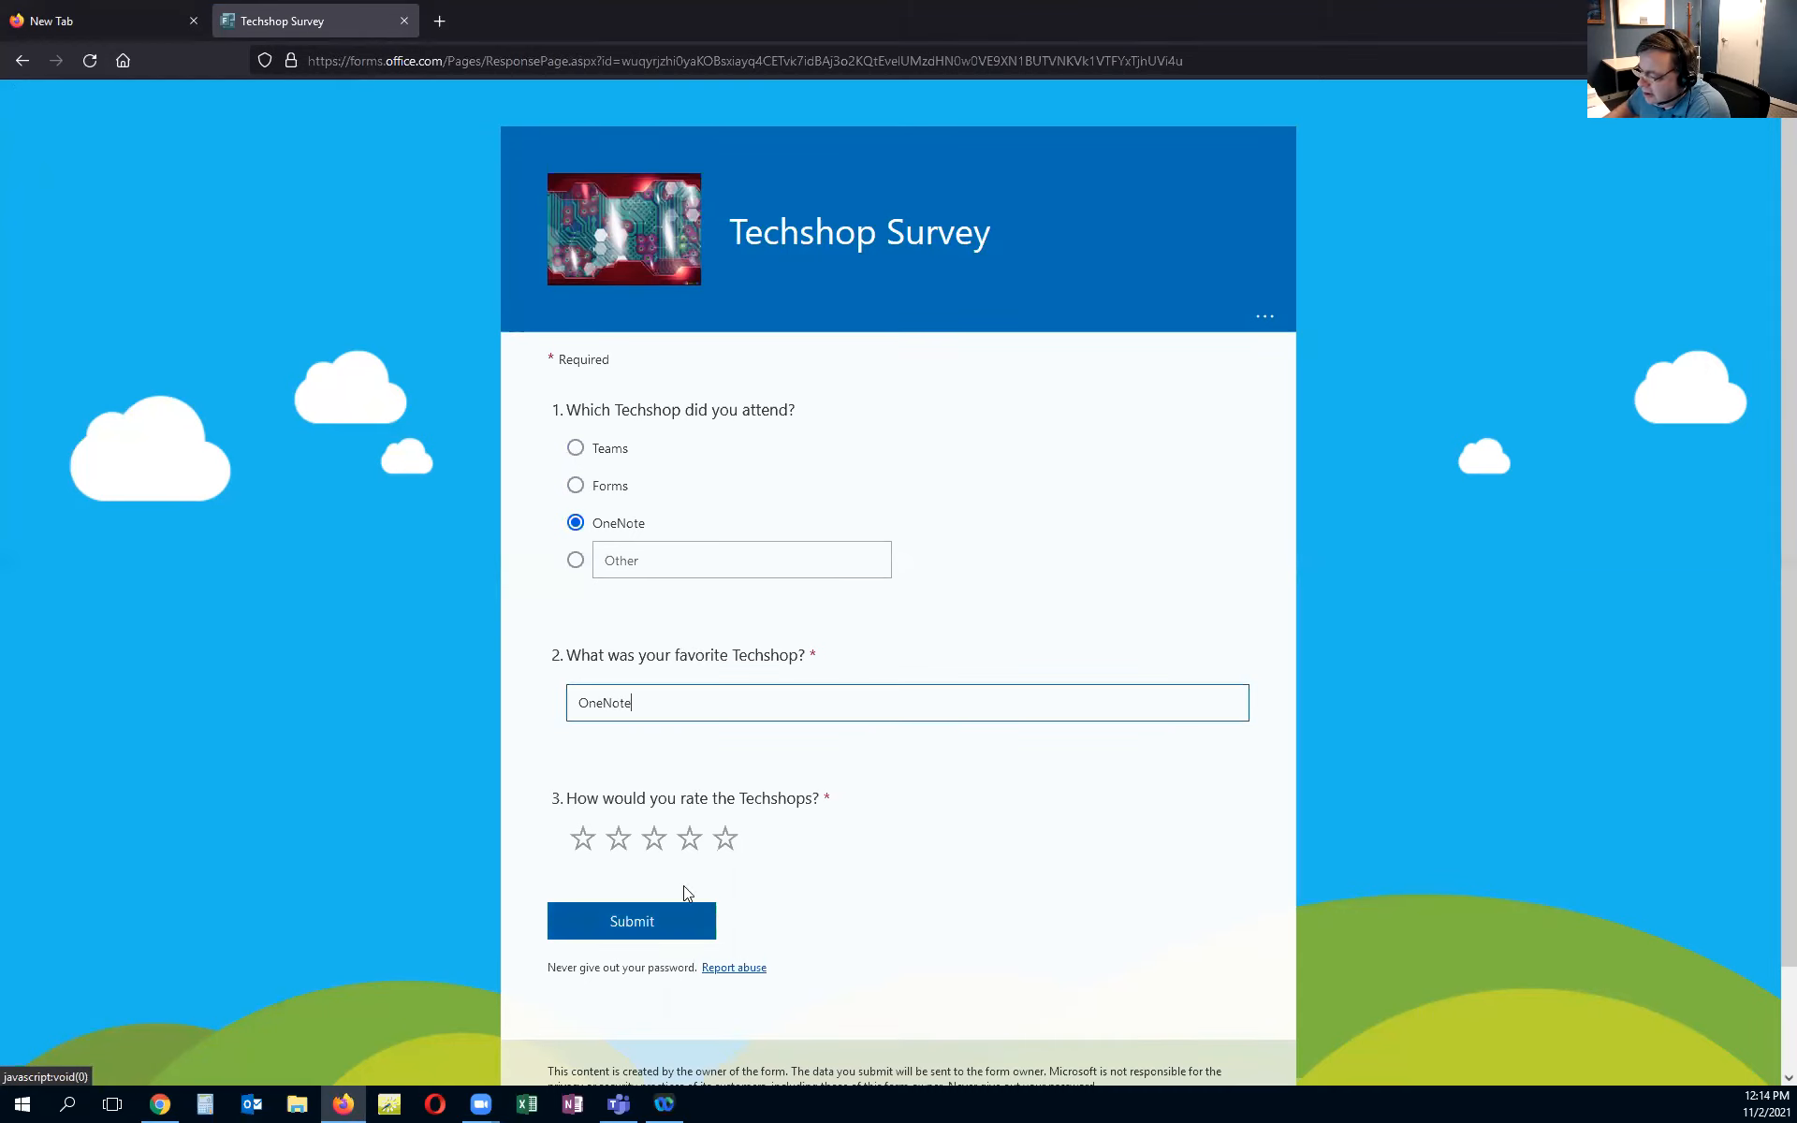
pyautogui.click(724, 840)
pyautogui.click(698, 920)
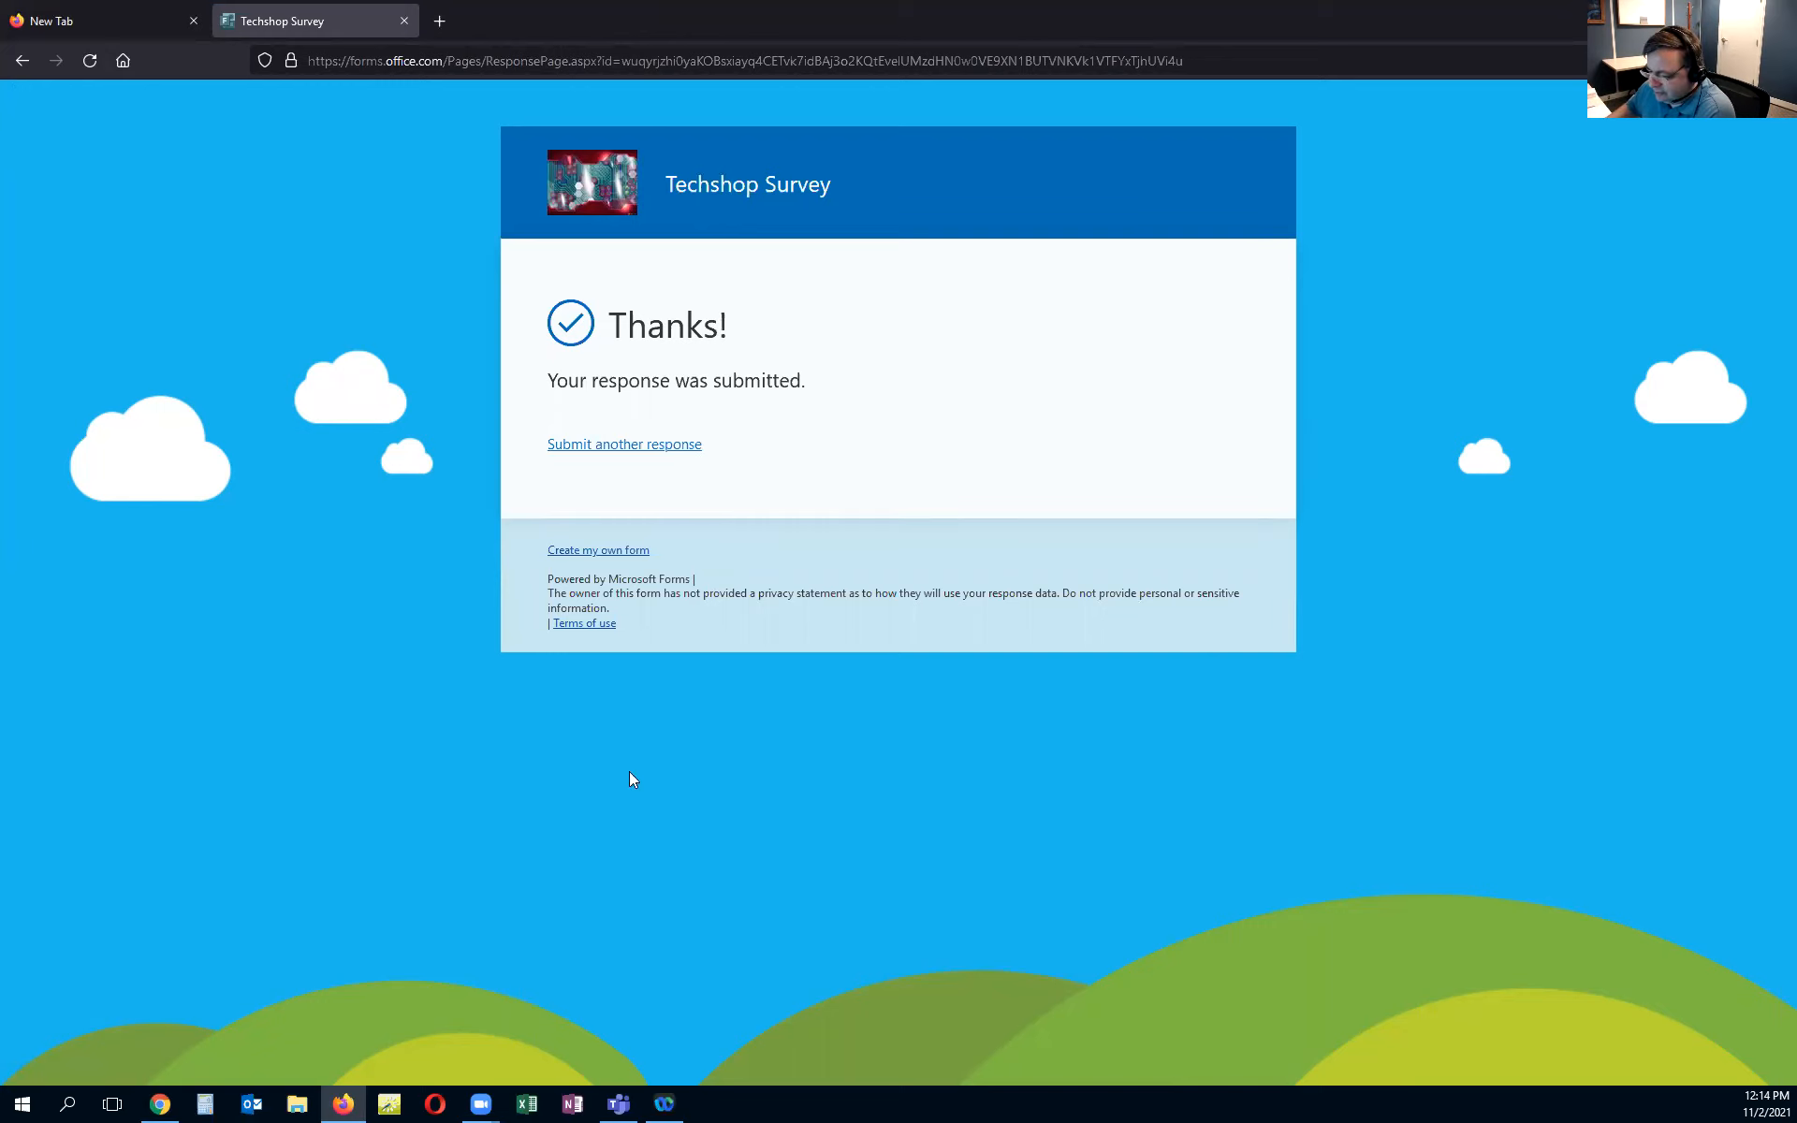
# Switch back to the survey editor in Chrome, review the response summary and each respondent's answers, and return to the summary
pyautogui.click(160, 1102)
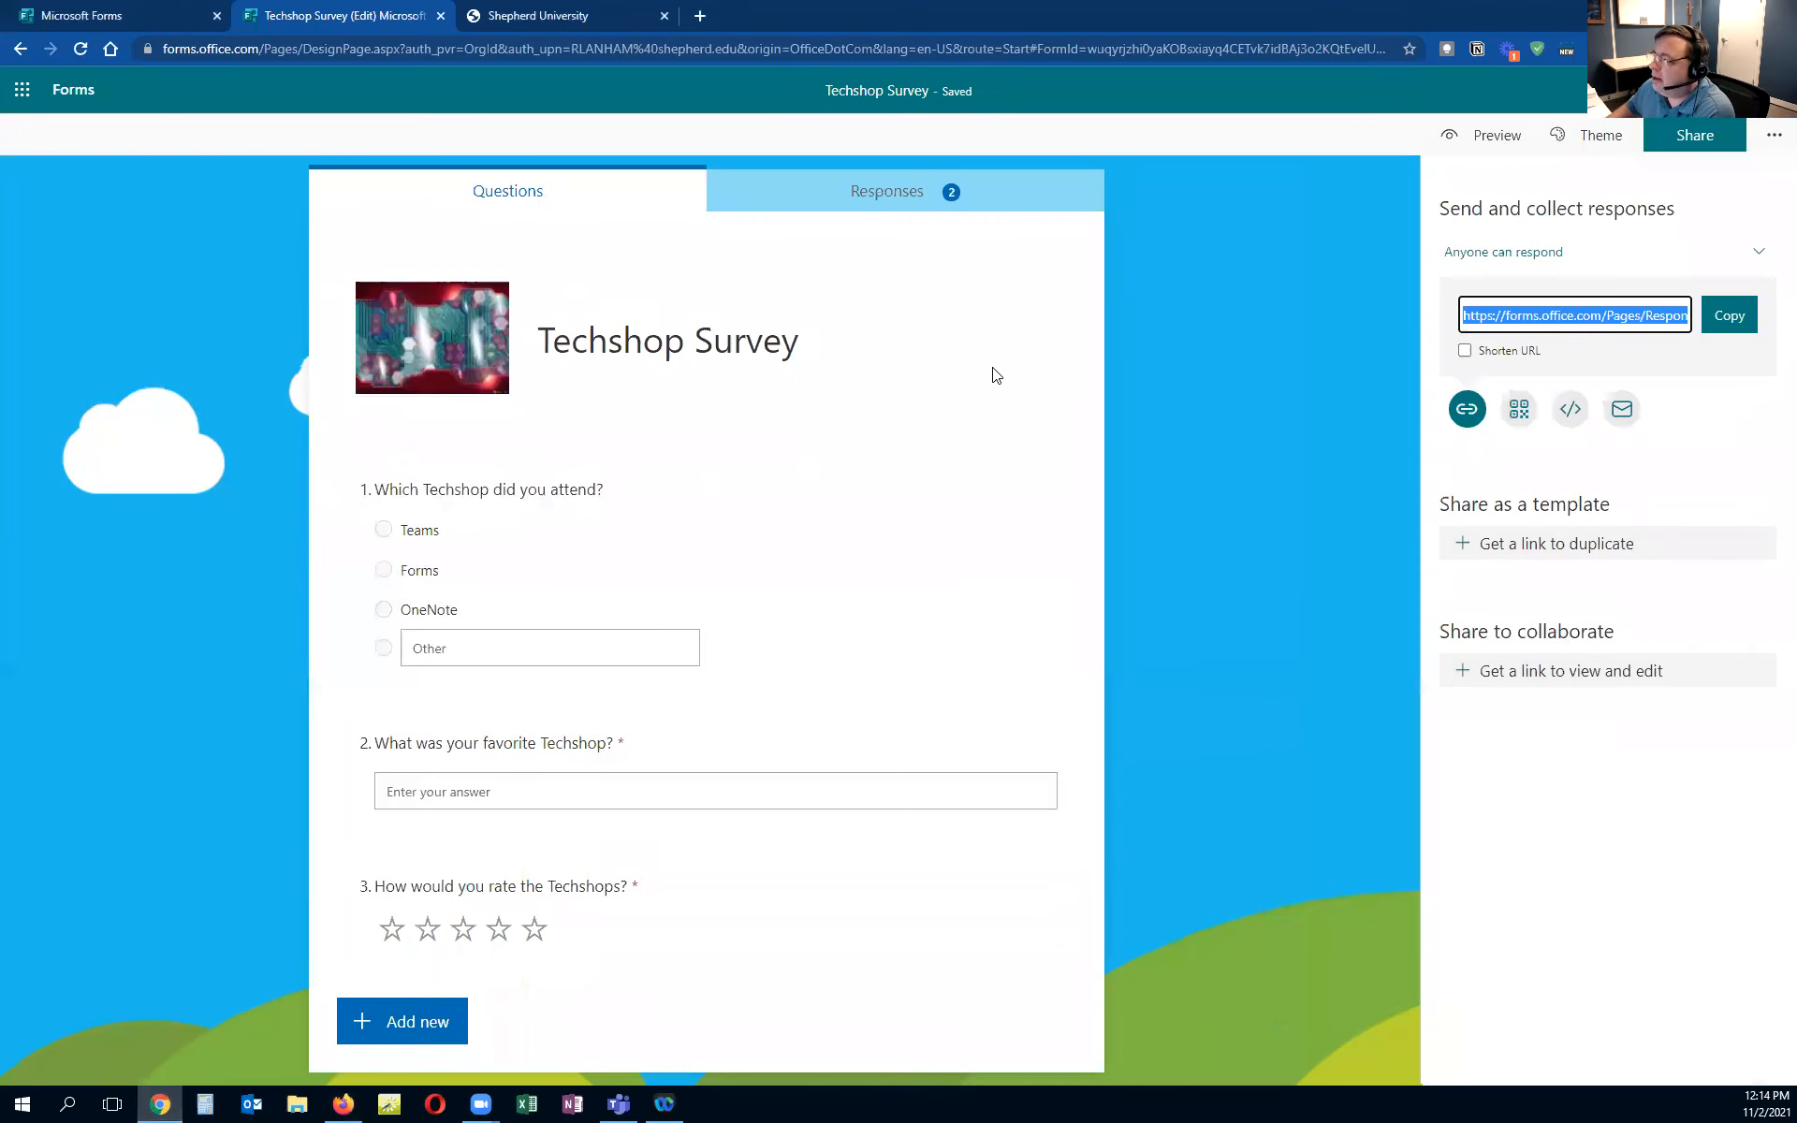
pyautogui.click(887, 199)
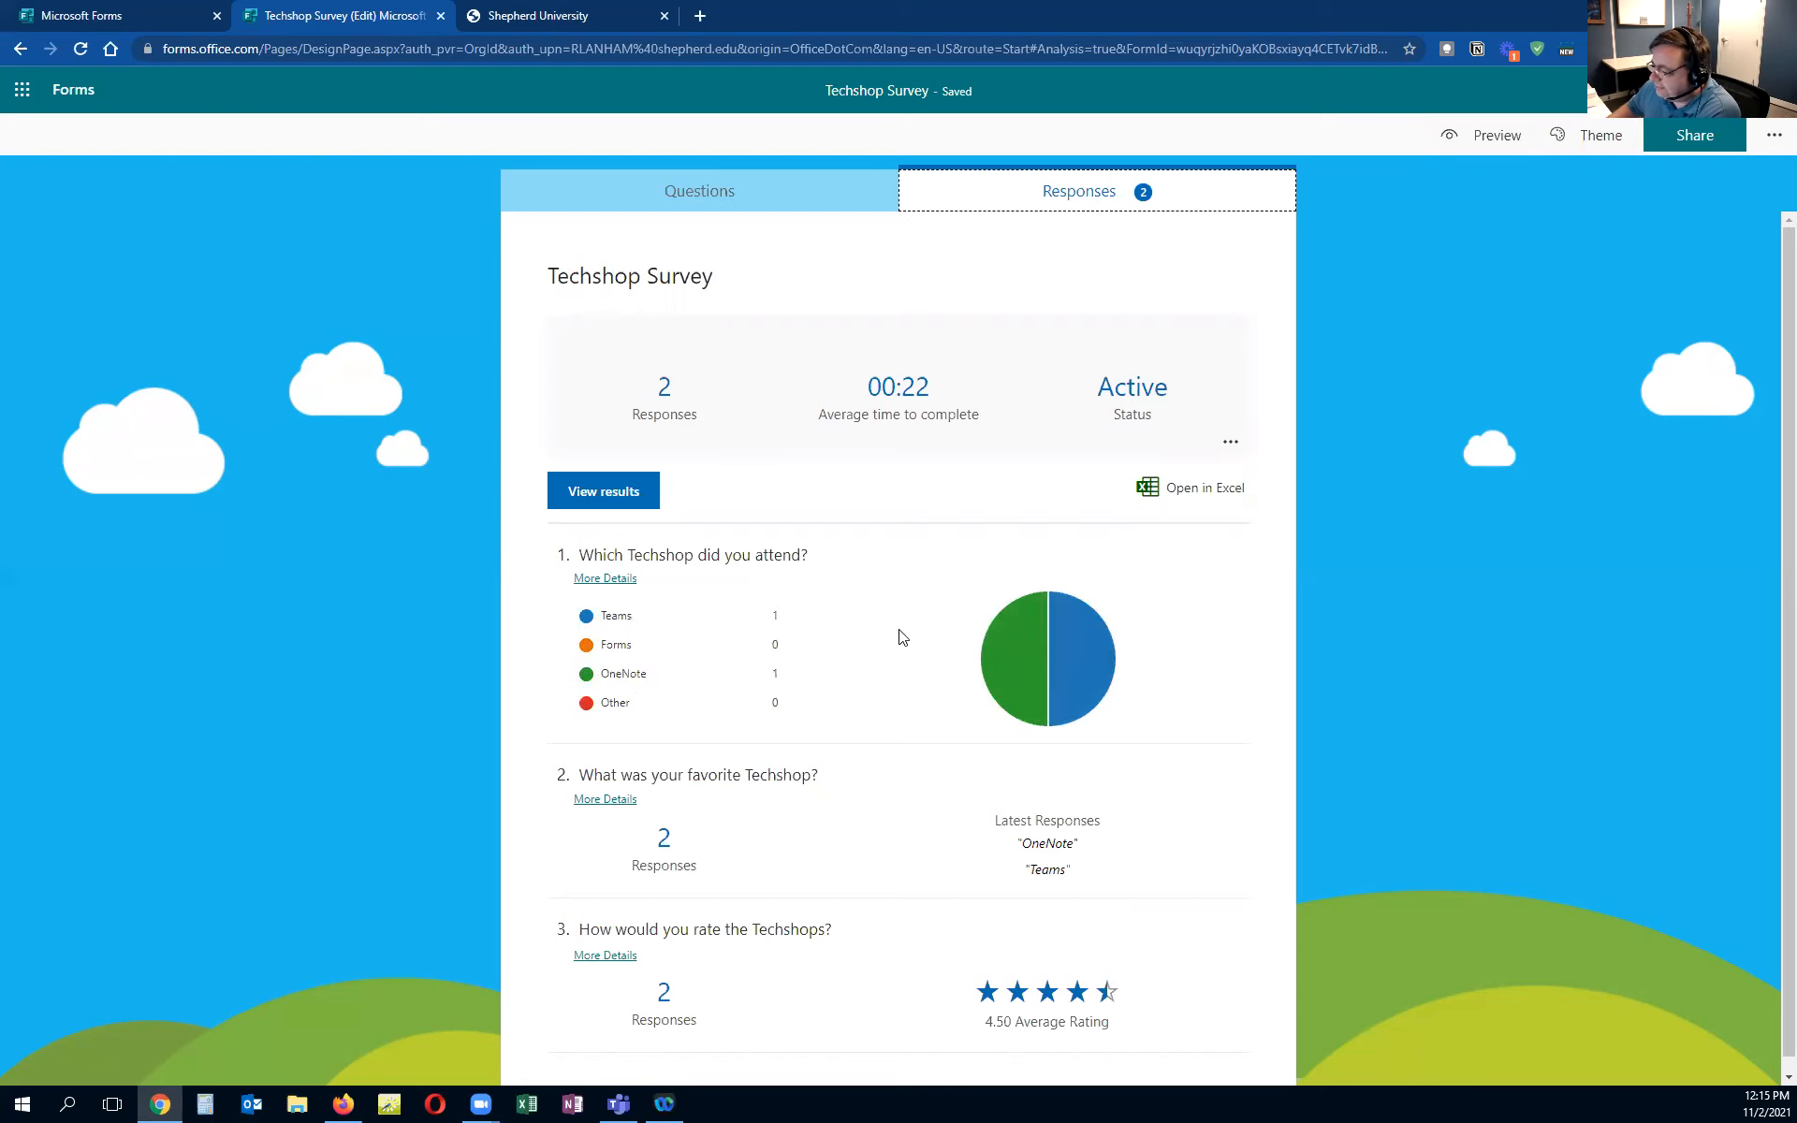
pyautogui.scroll(-1, 902, 638)
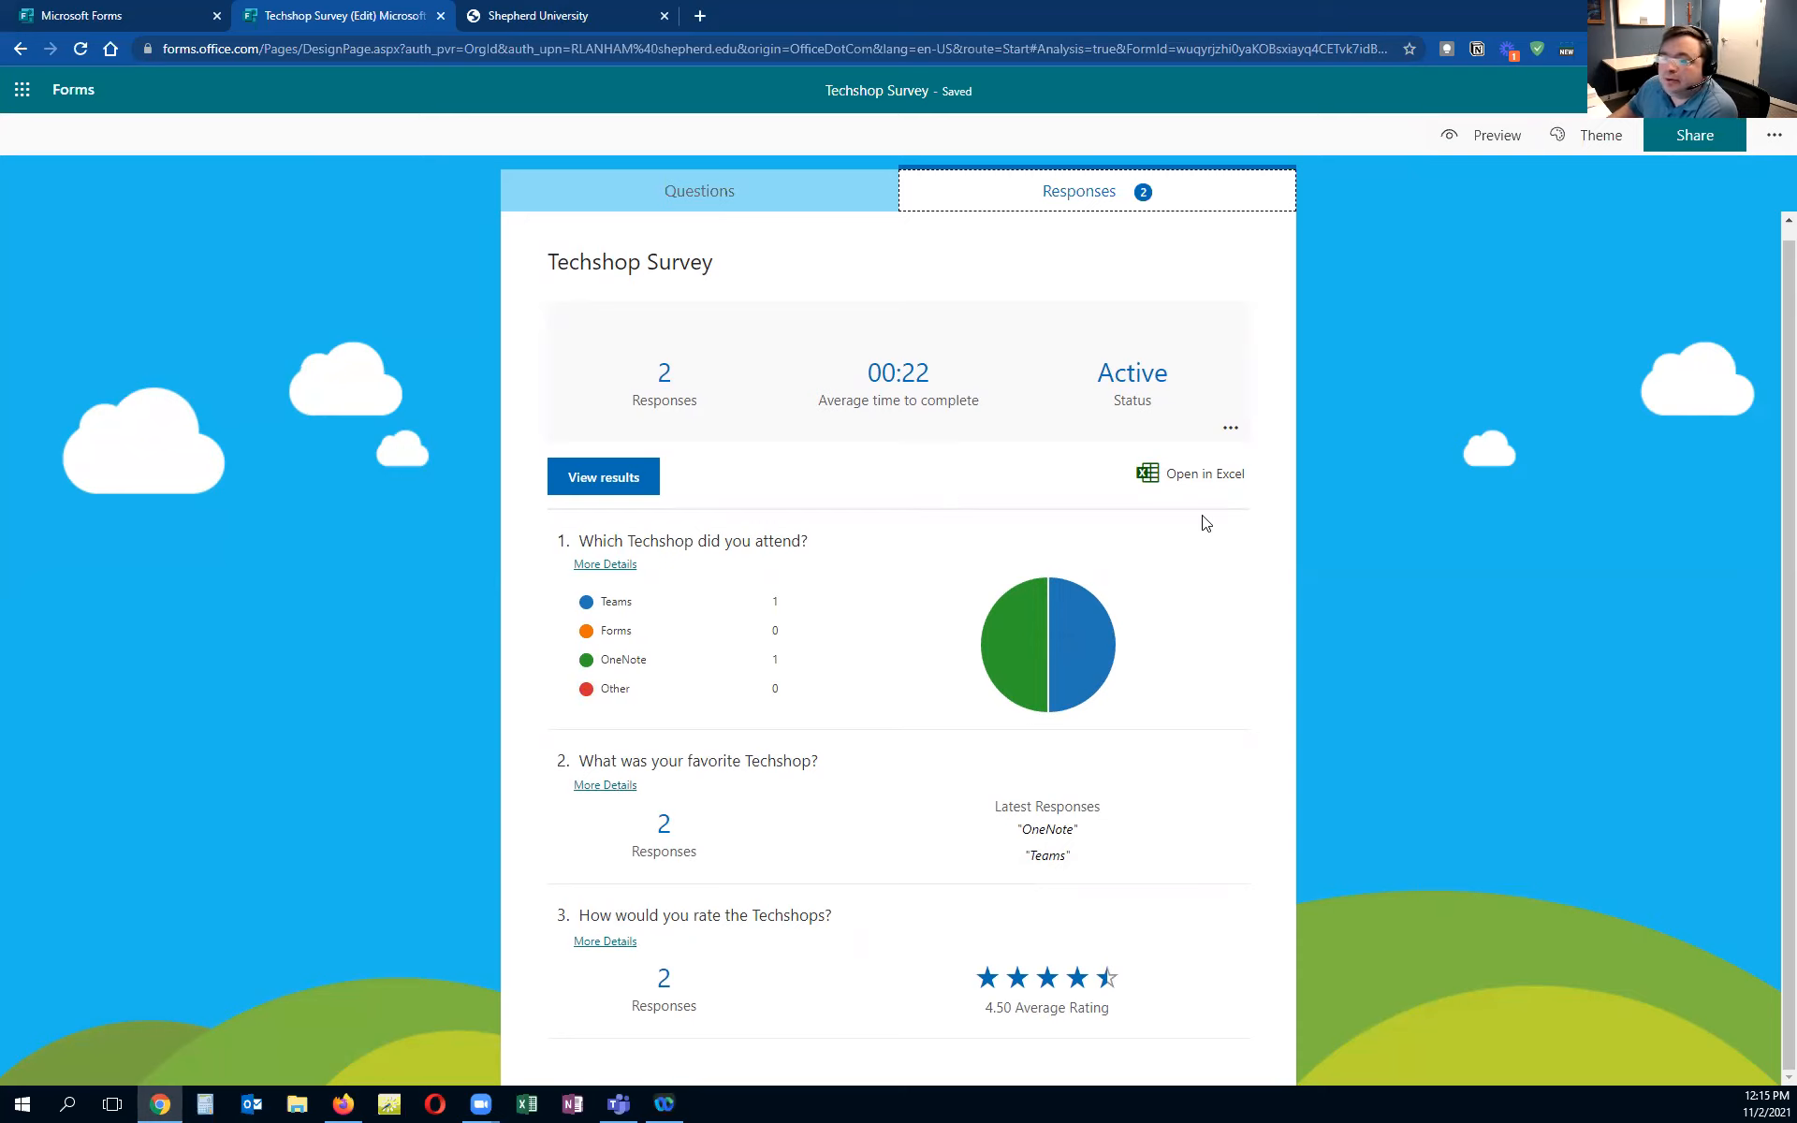
pyautogui.click(618, 479)
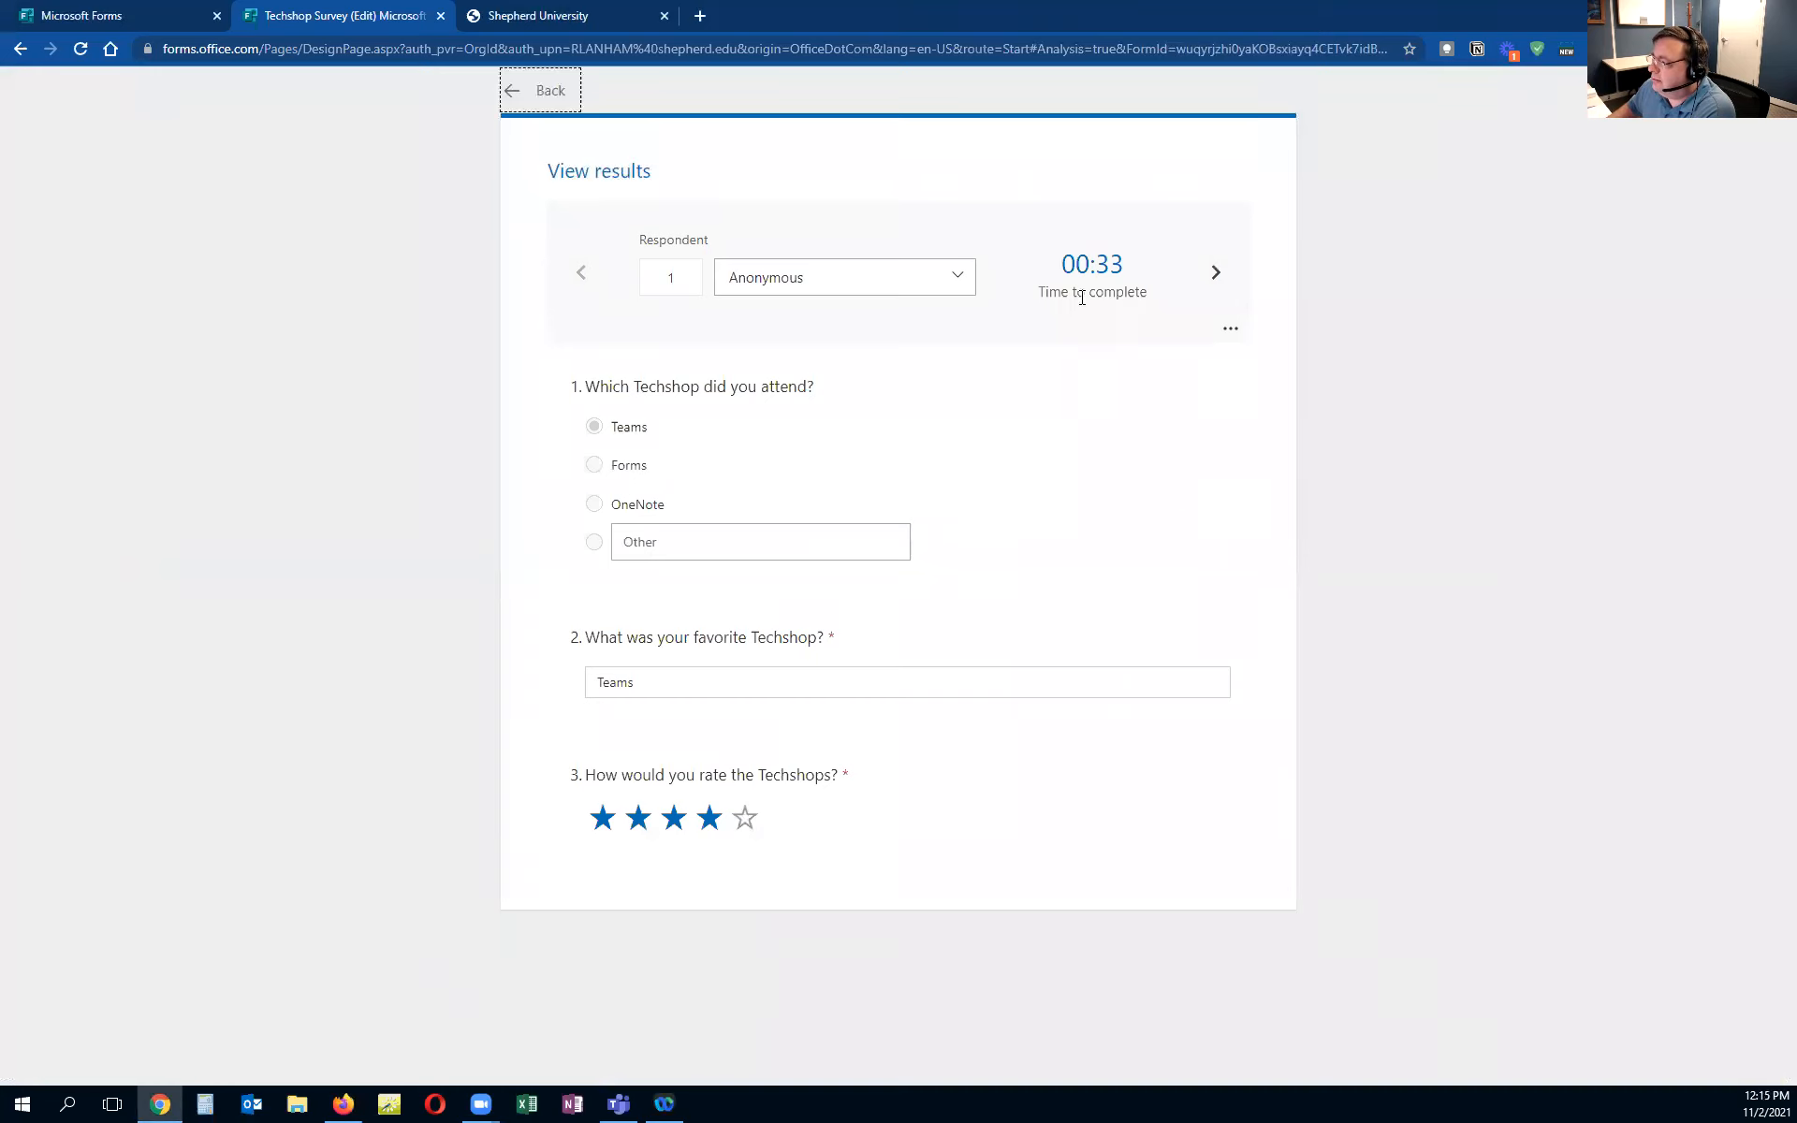
pyautogui.click(1216, 273)
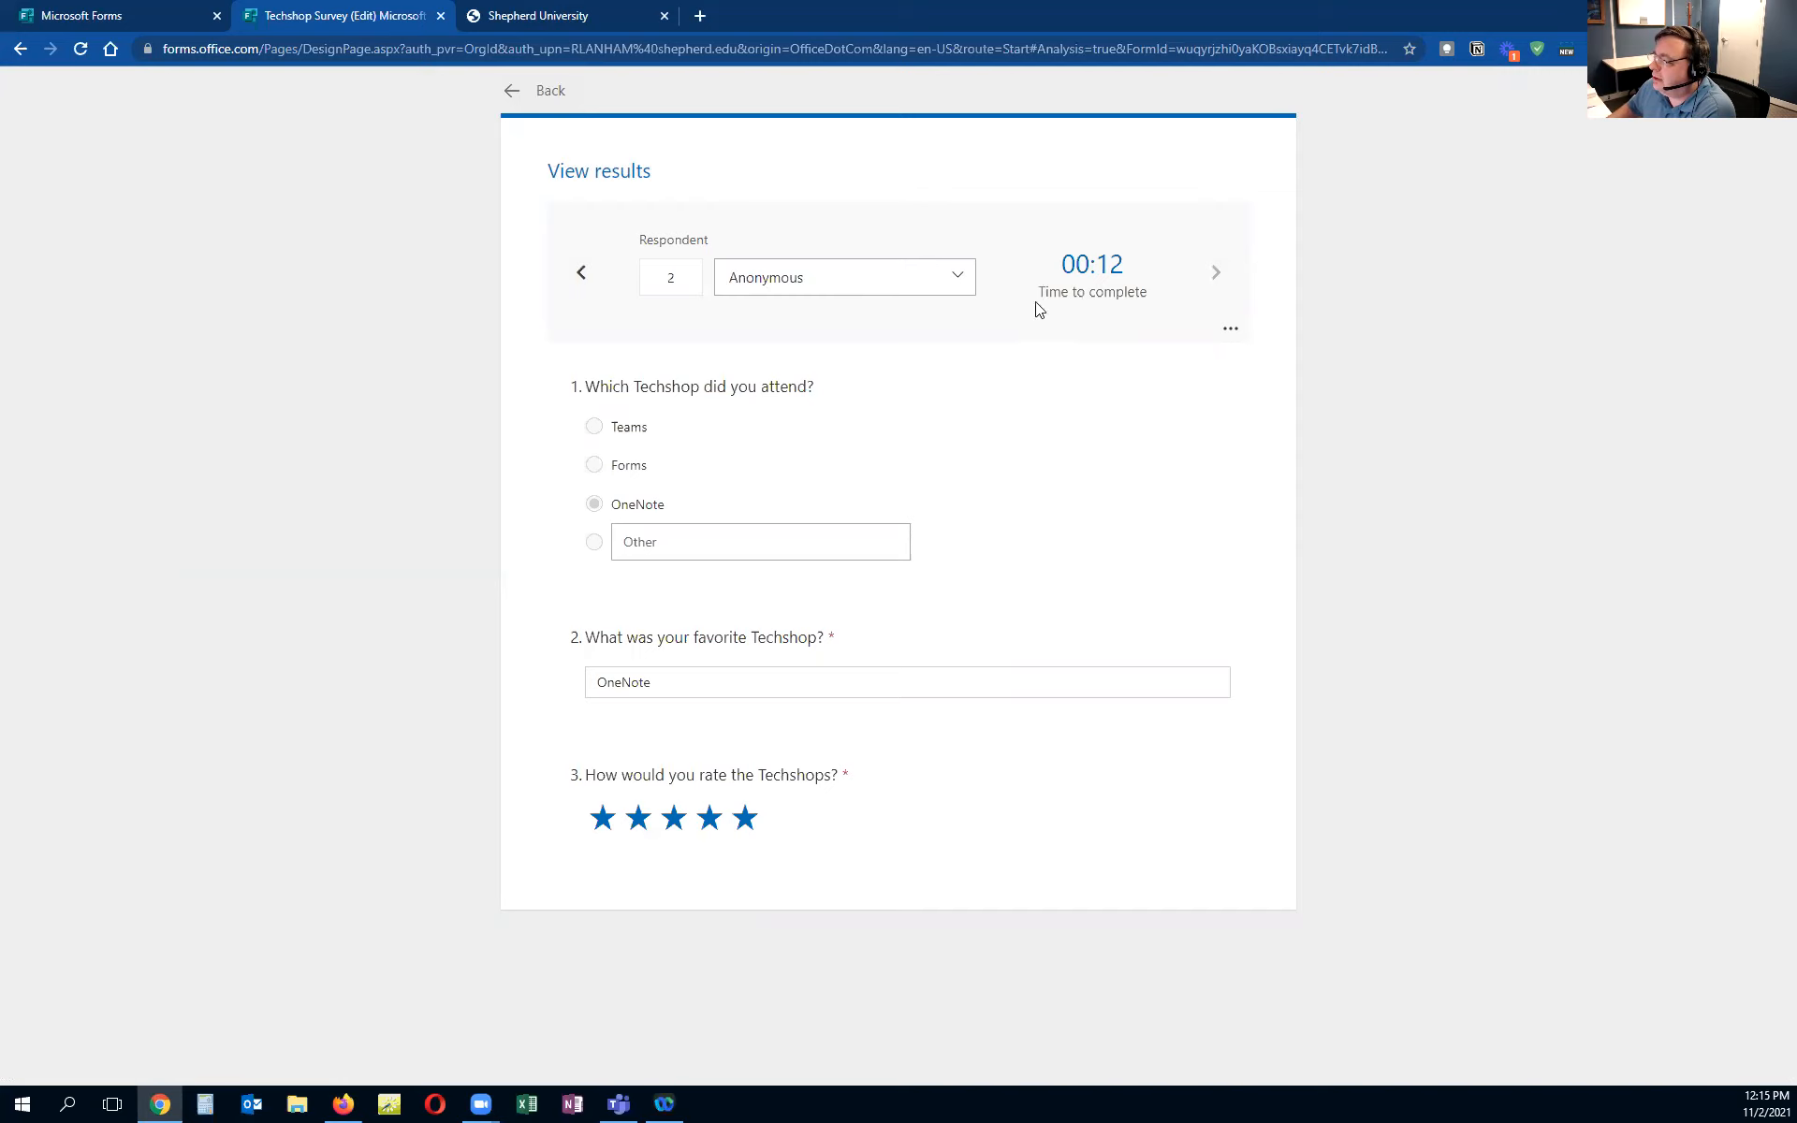
pyautogui.click(579, 273)
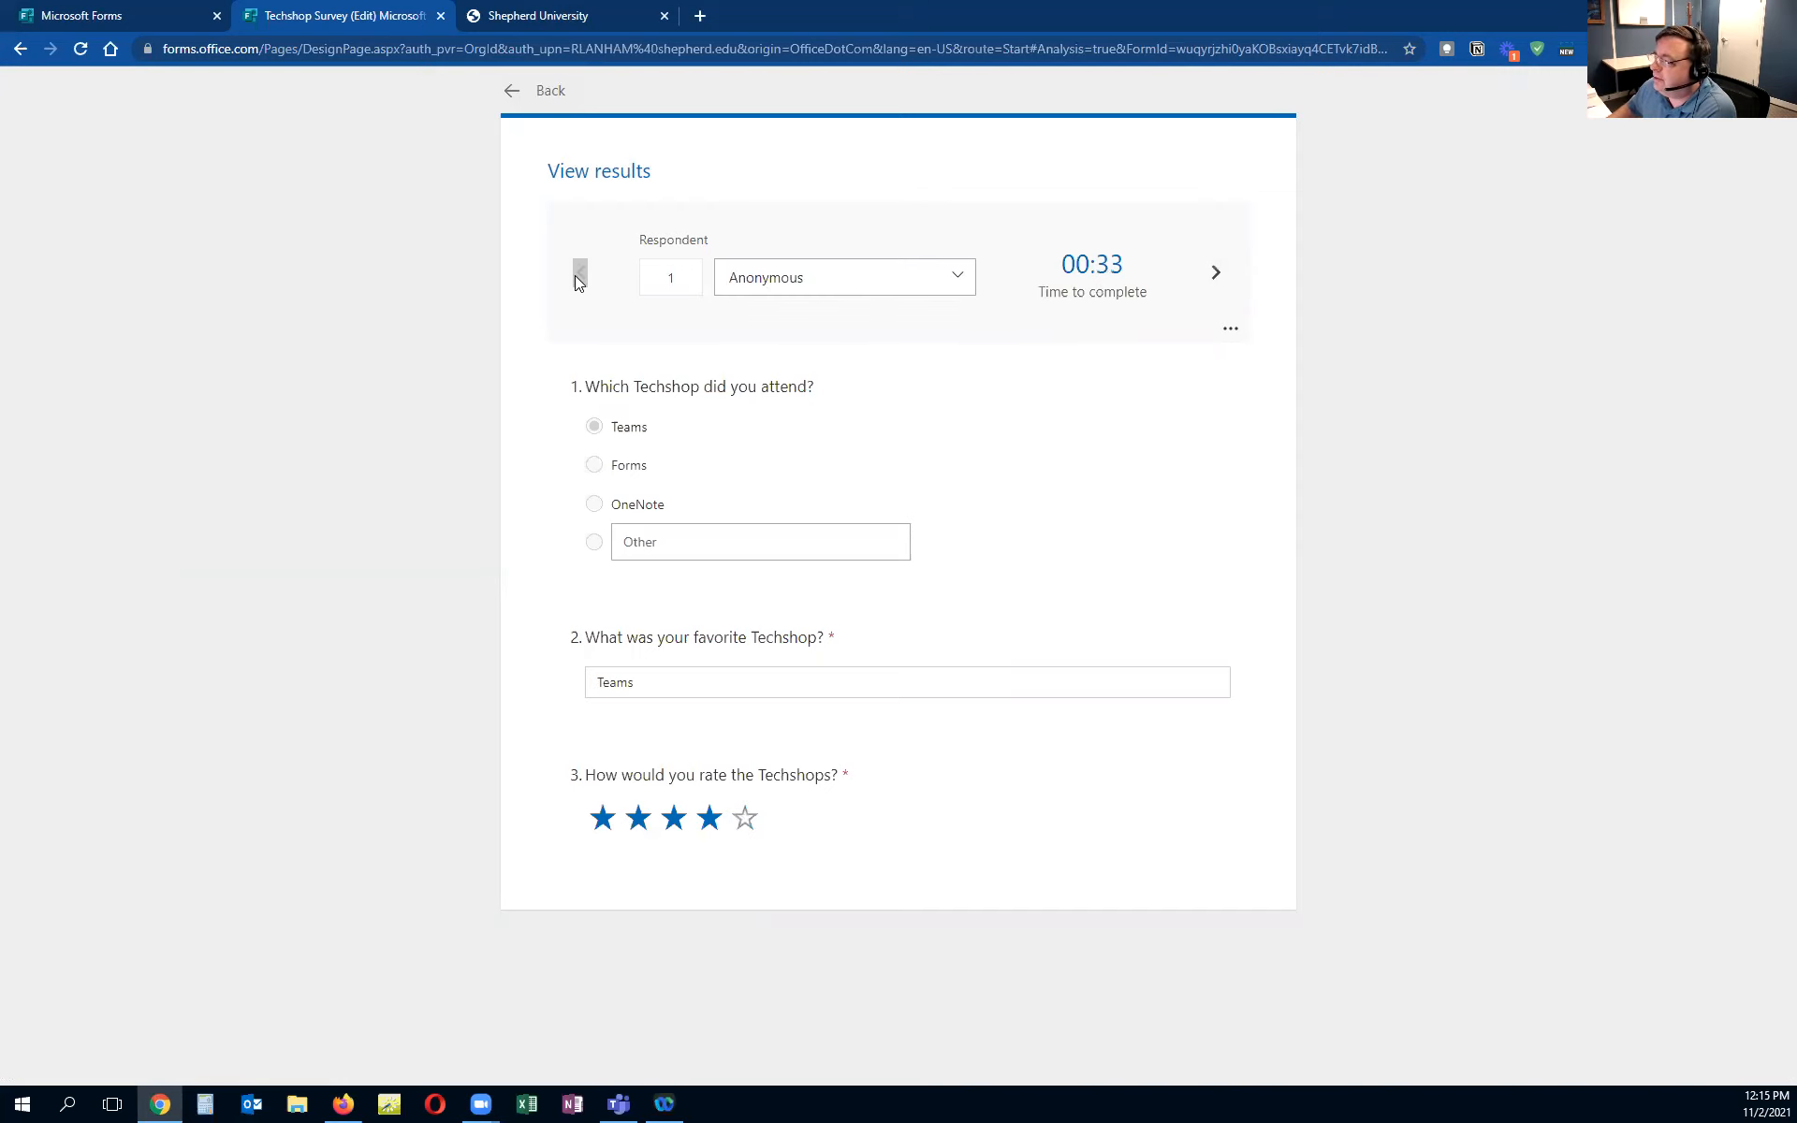
pyautogui.click(548, 88)
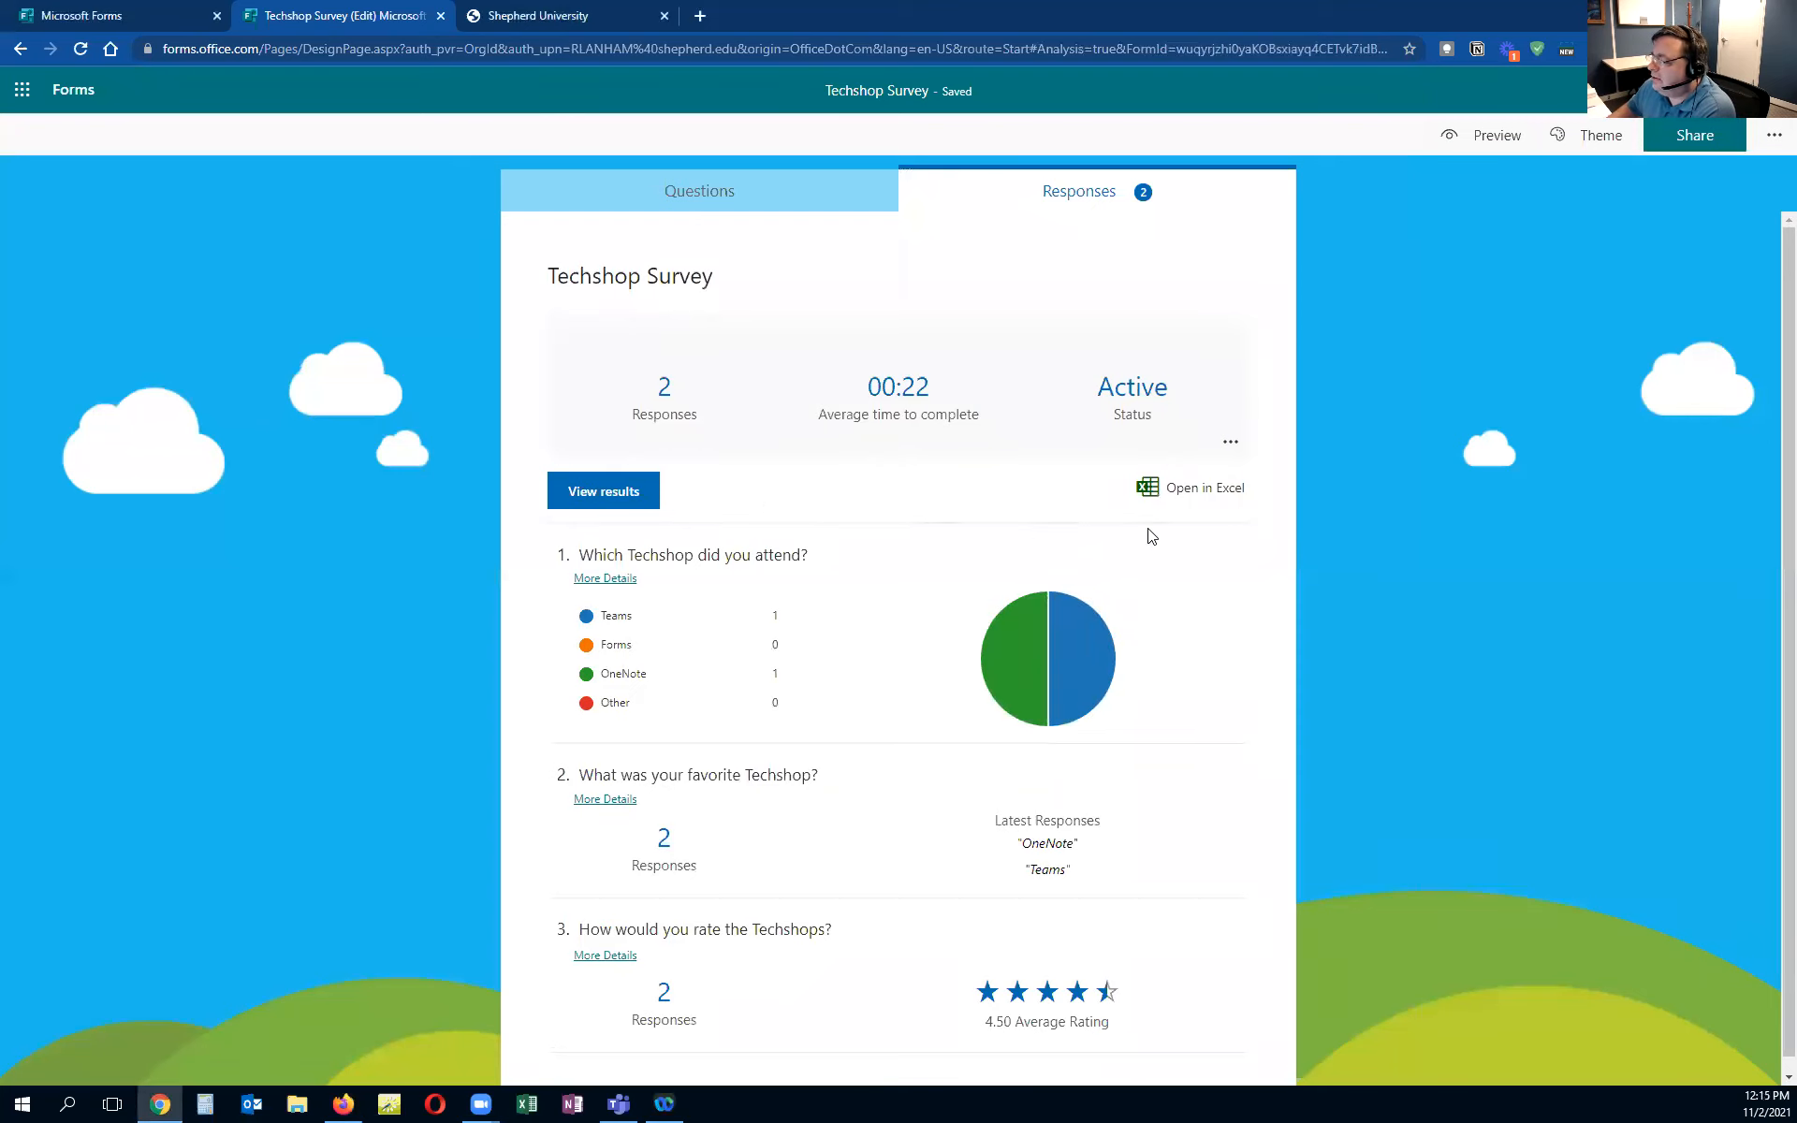
# Try exporting the responses to Excel, cancel saving the file, and return to the Forms home page
pyautogui.click(1183, 488)
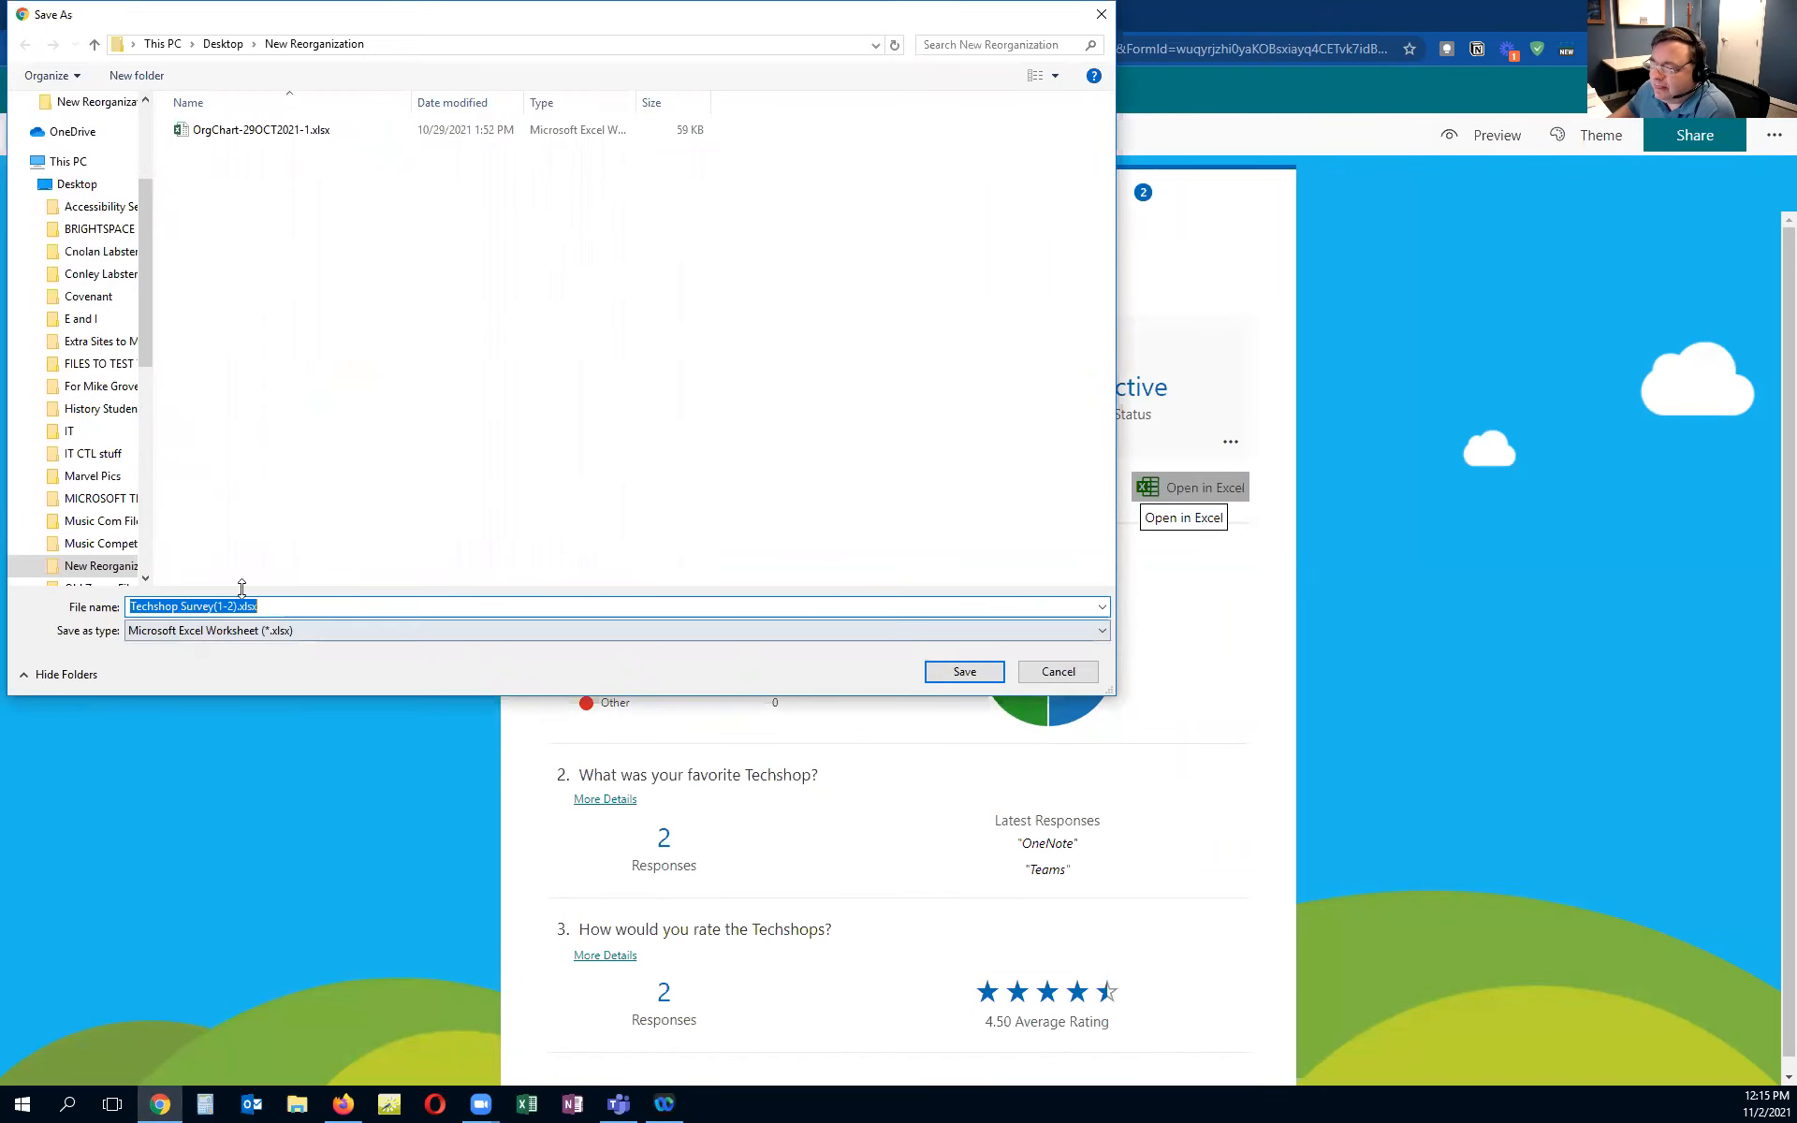
pyautogui.click(1030, 671)
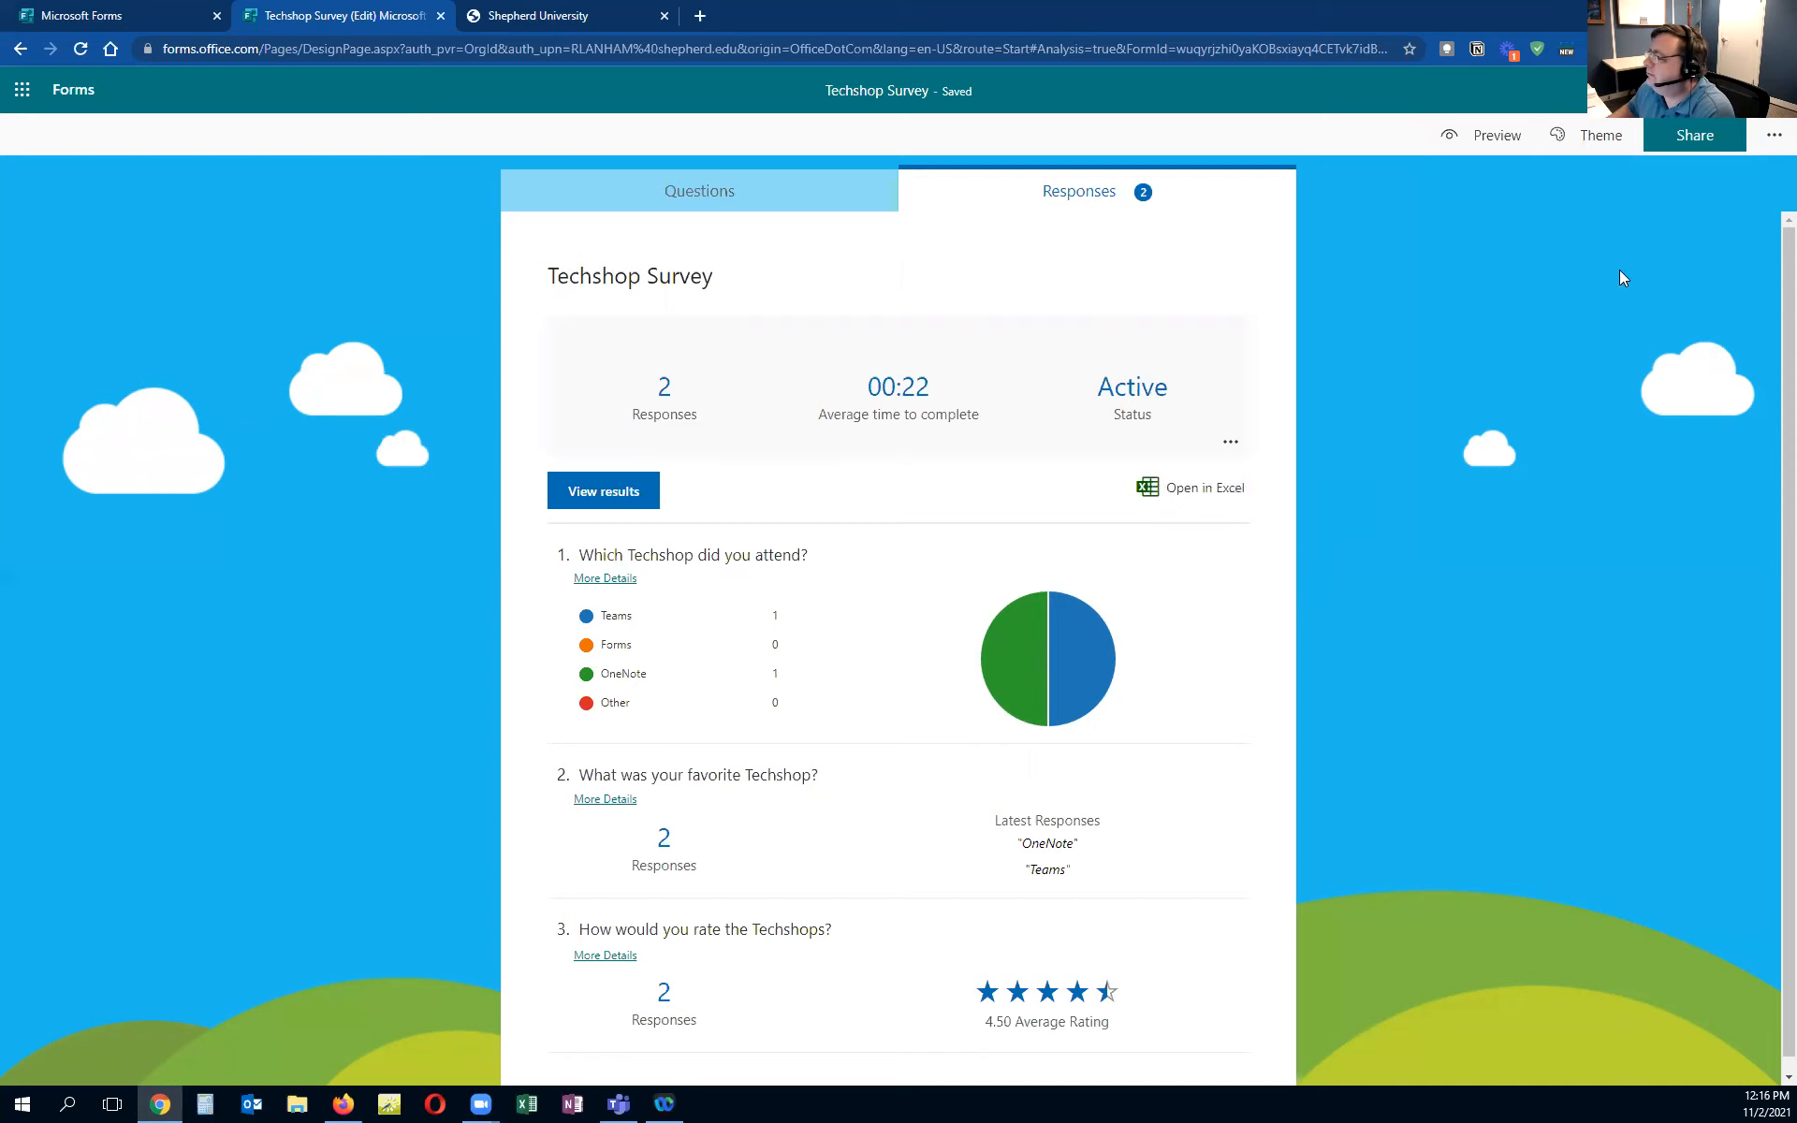
pyautogui.click(74, 94)
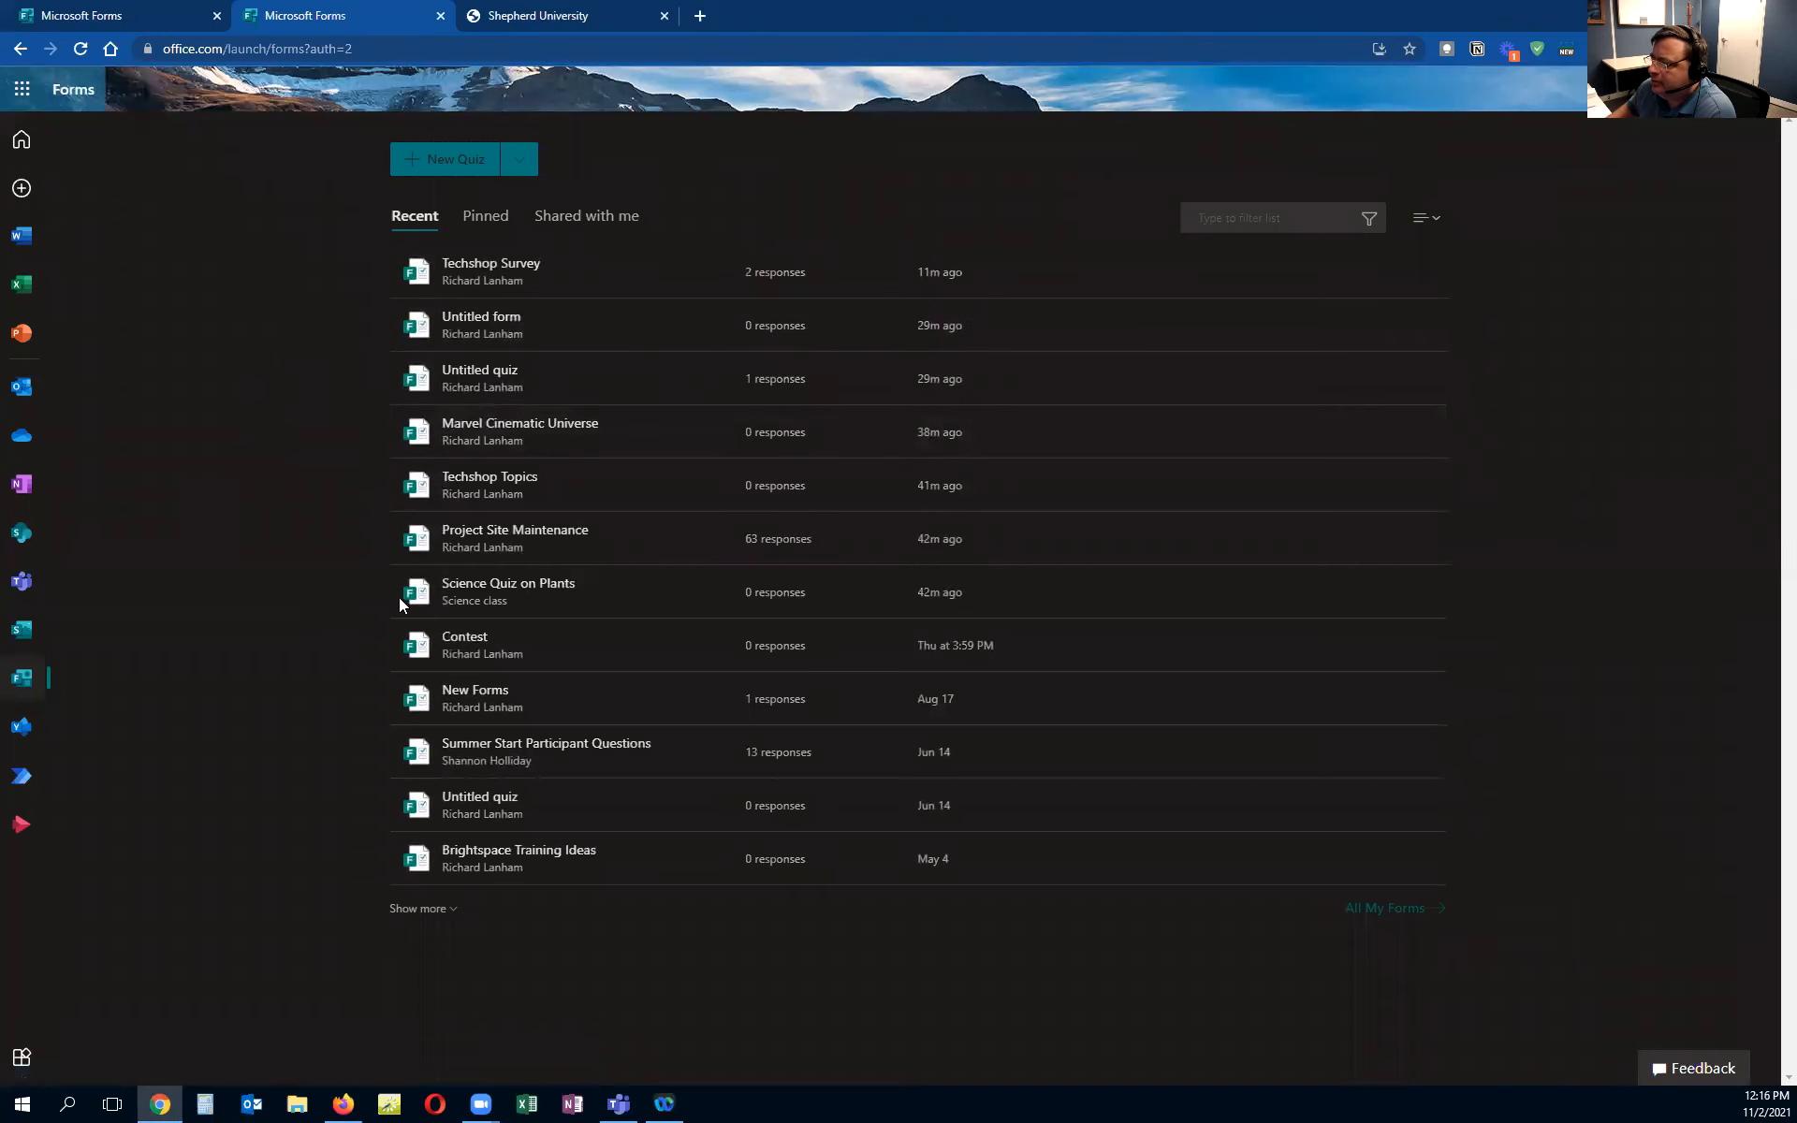
# Open the Project Site Maintenance form and review its questions and the summary of its responses
pyautogui.click(569, 540)
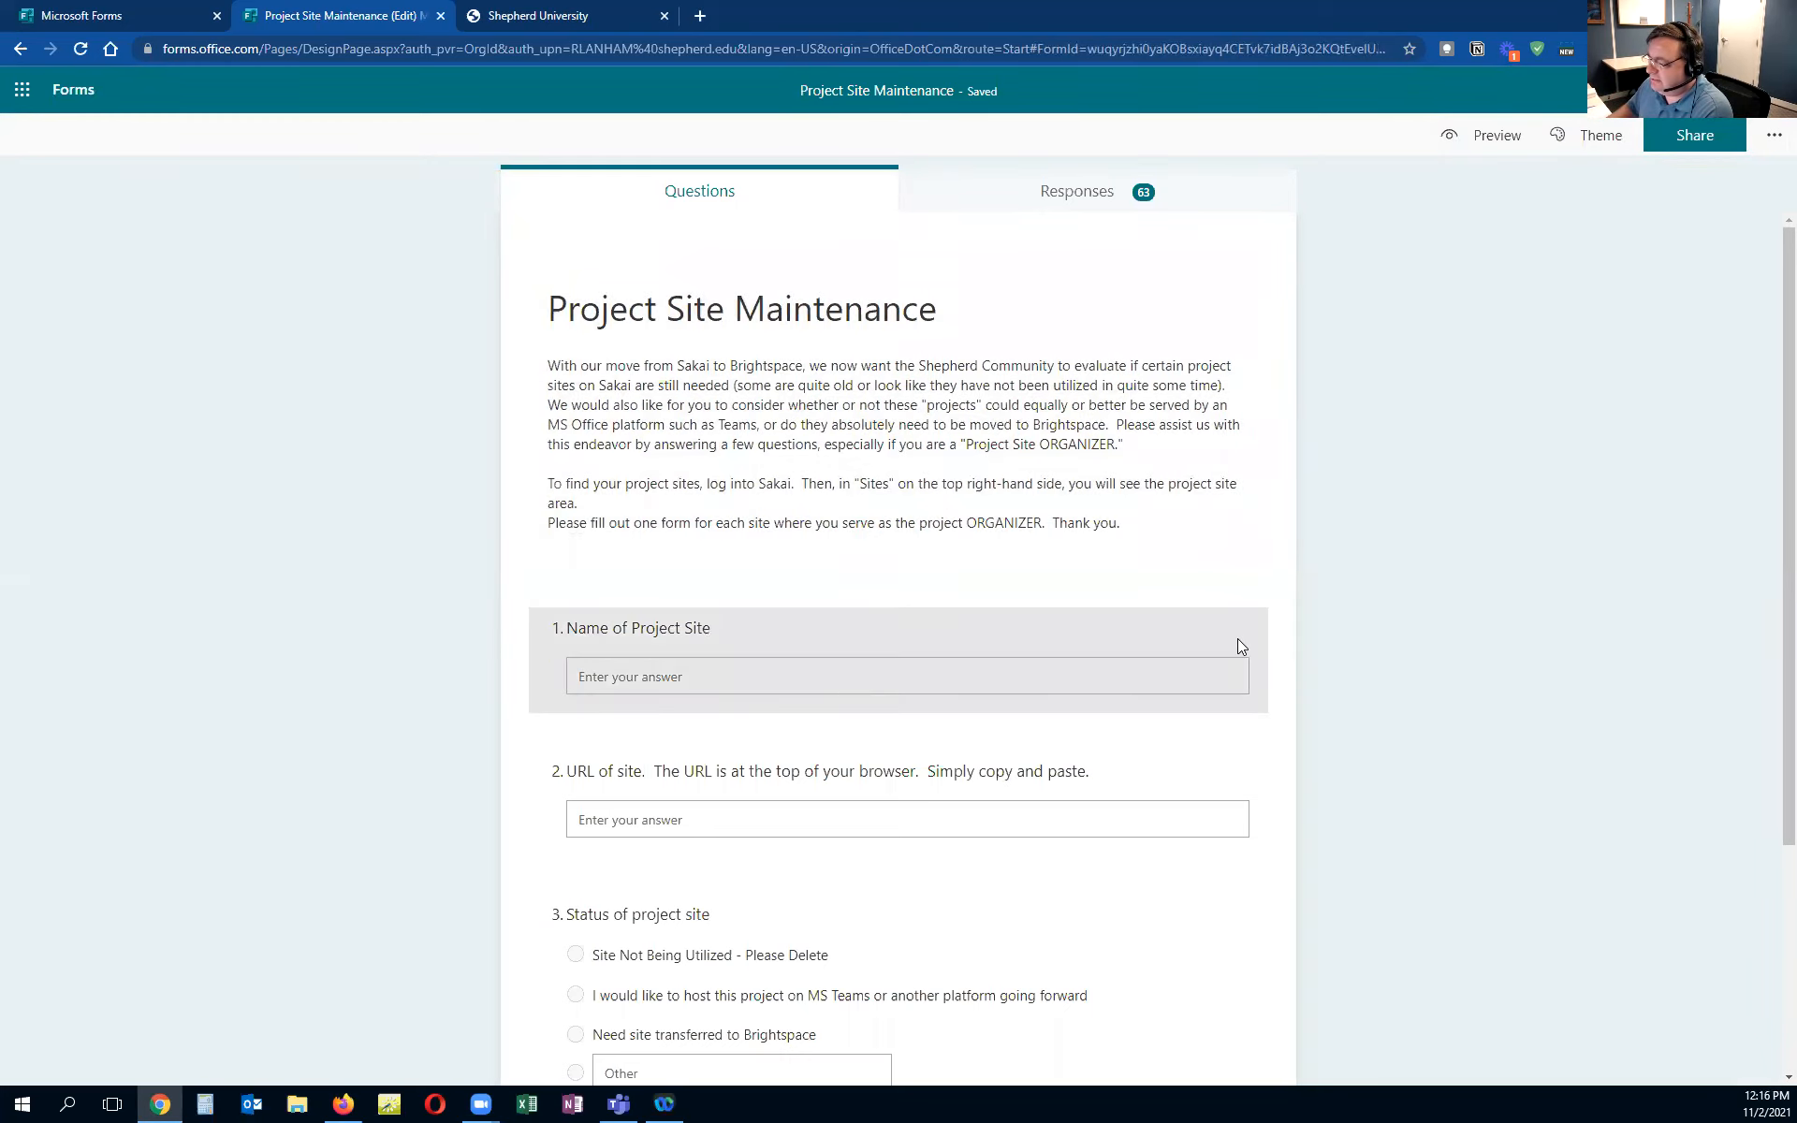
pyautogui.scroll(-3, 1235, 642)
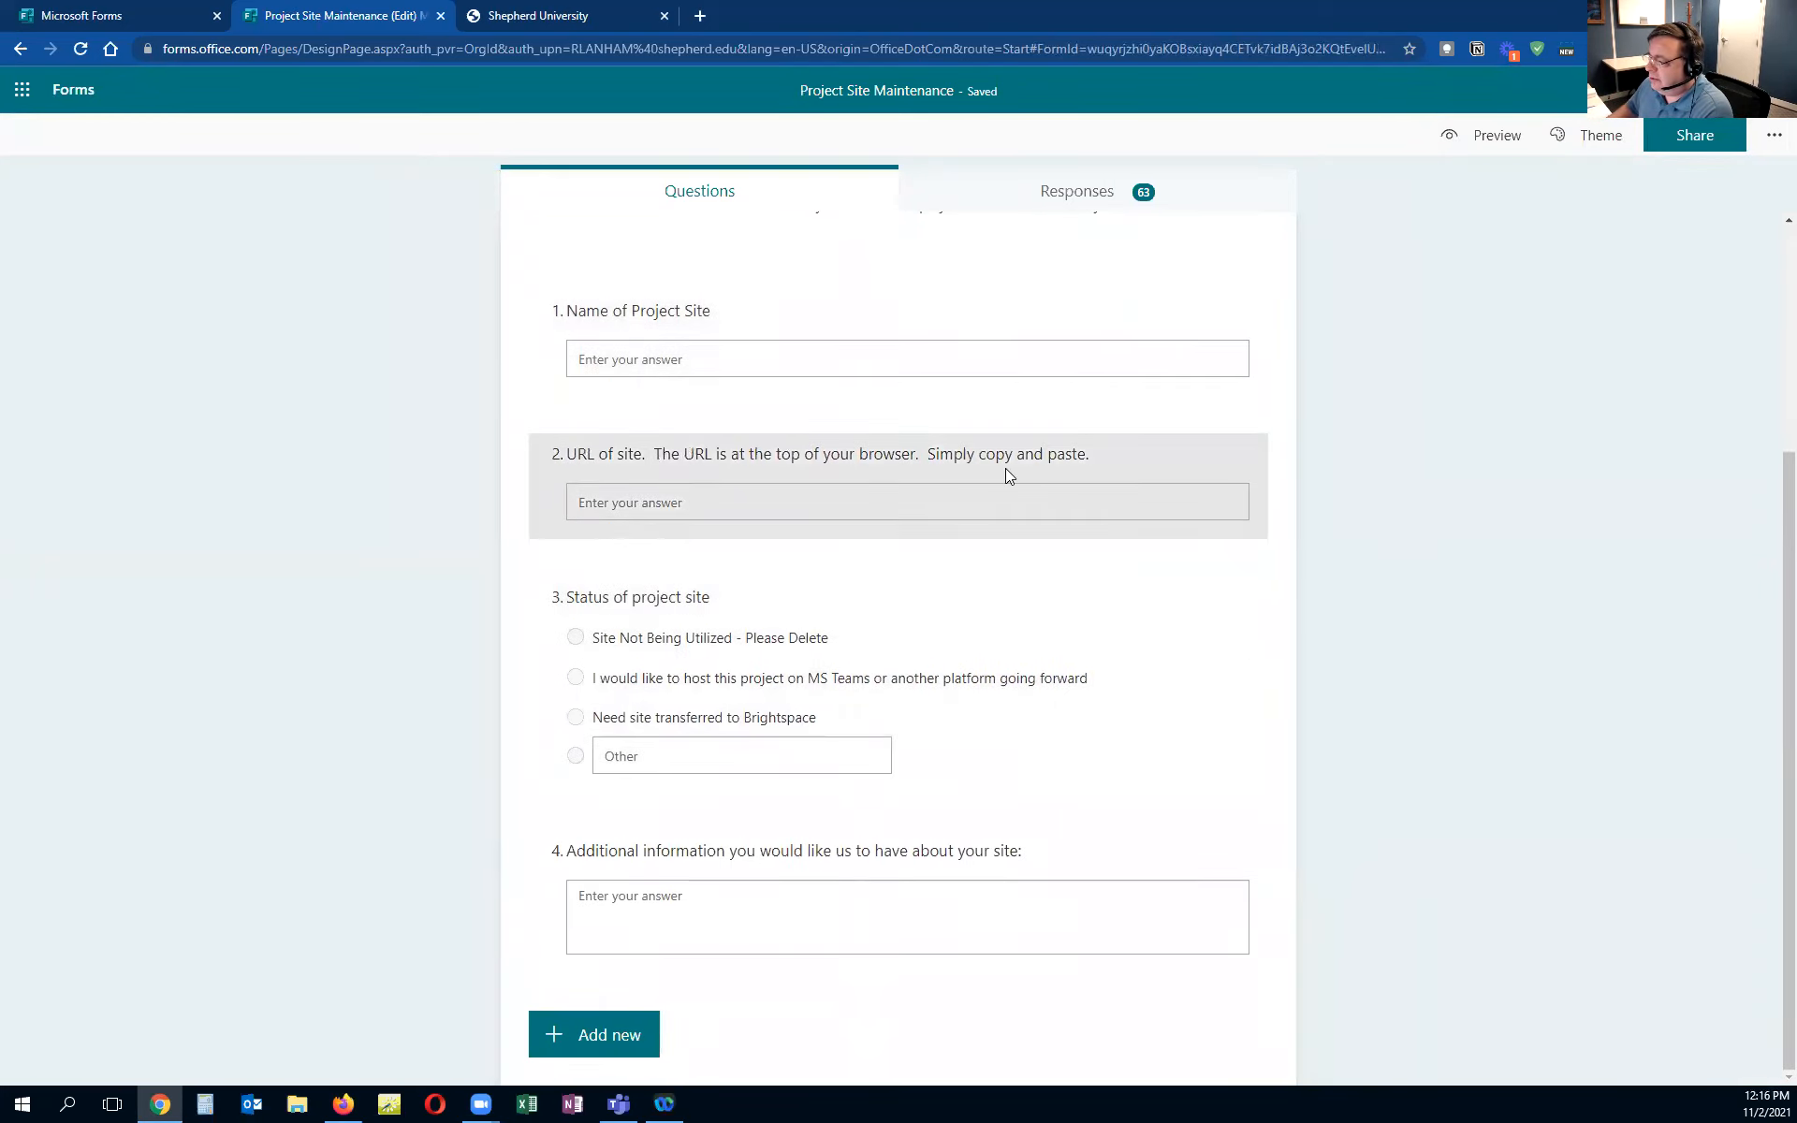
pyautogui.scroll(3, 1083, 570)
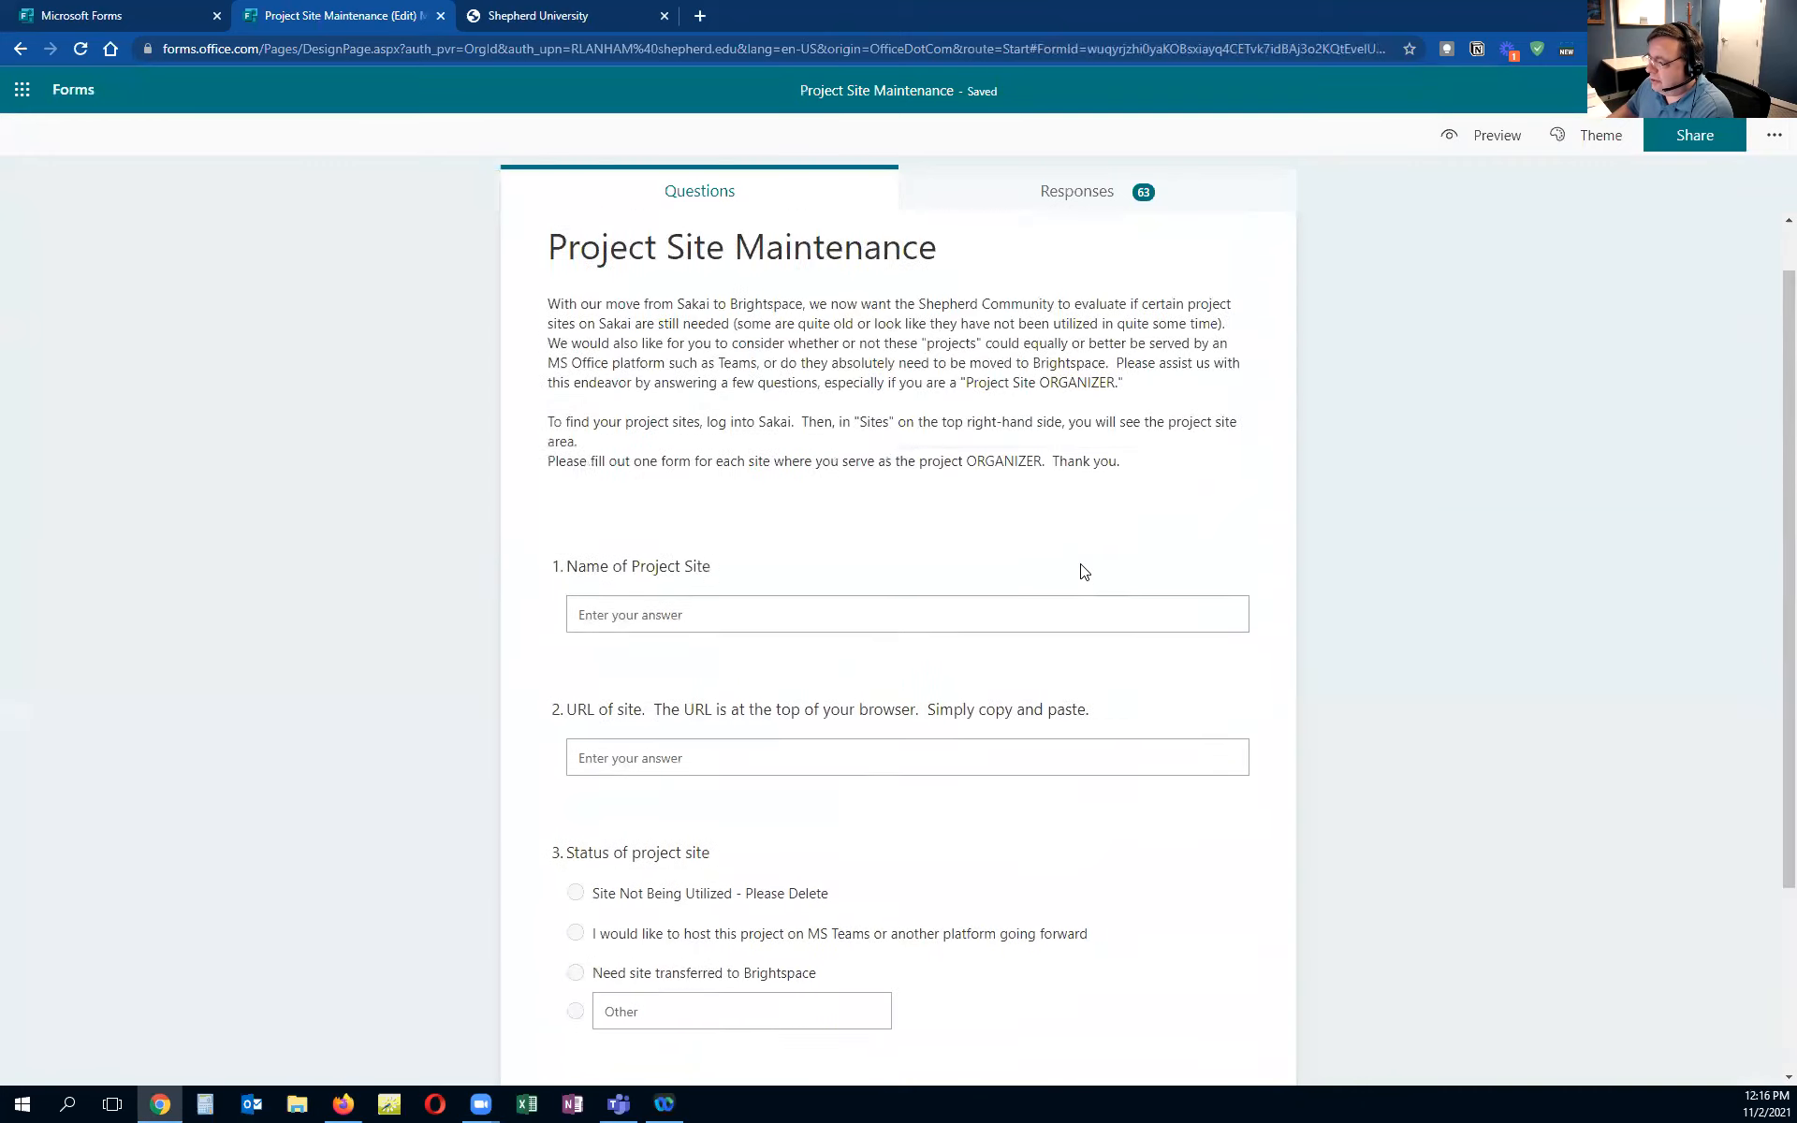
pyautogui.click(1096, 200)
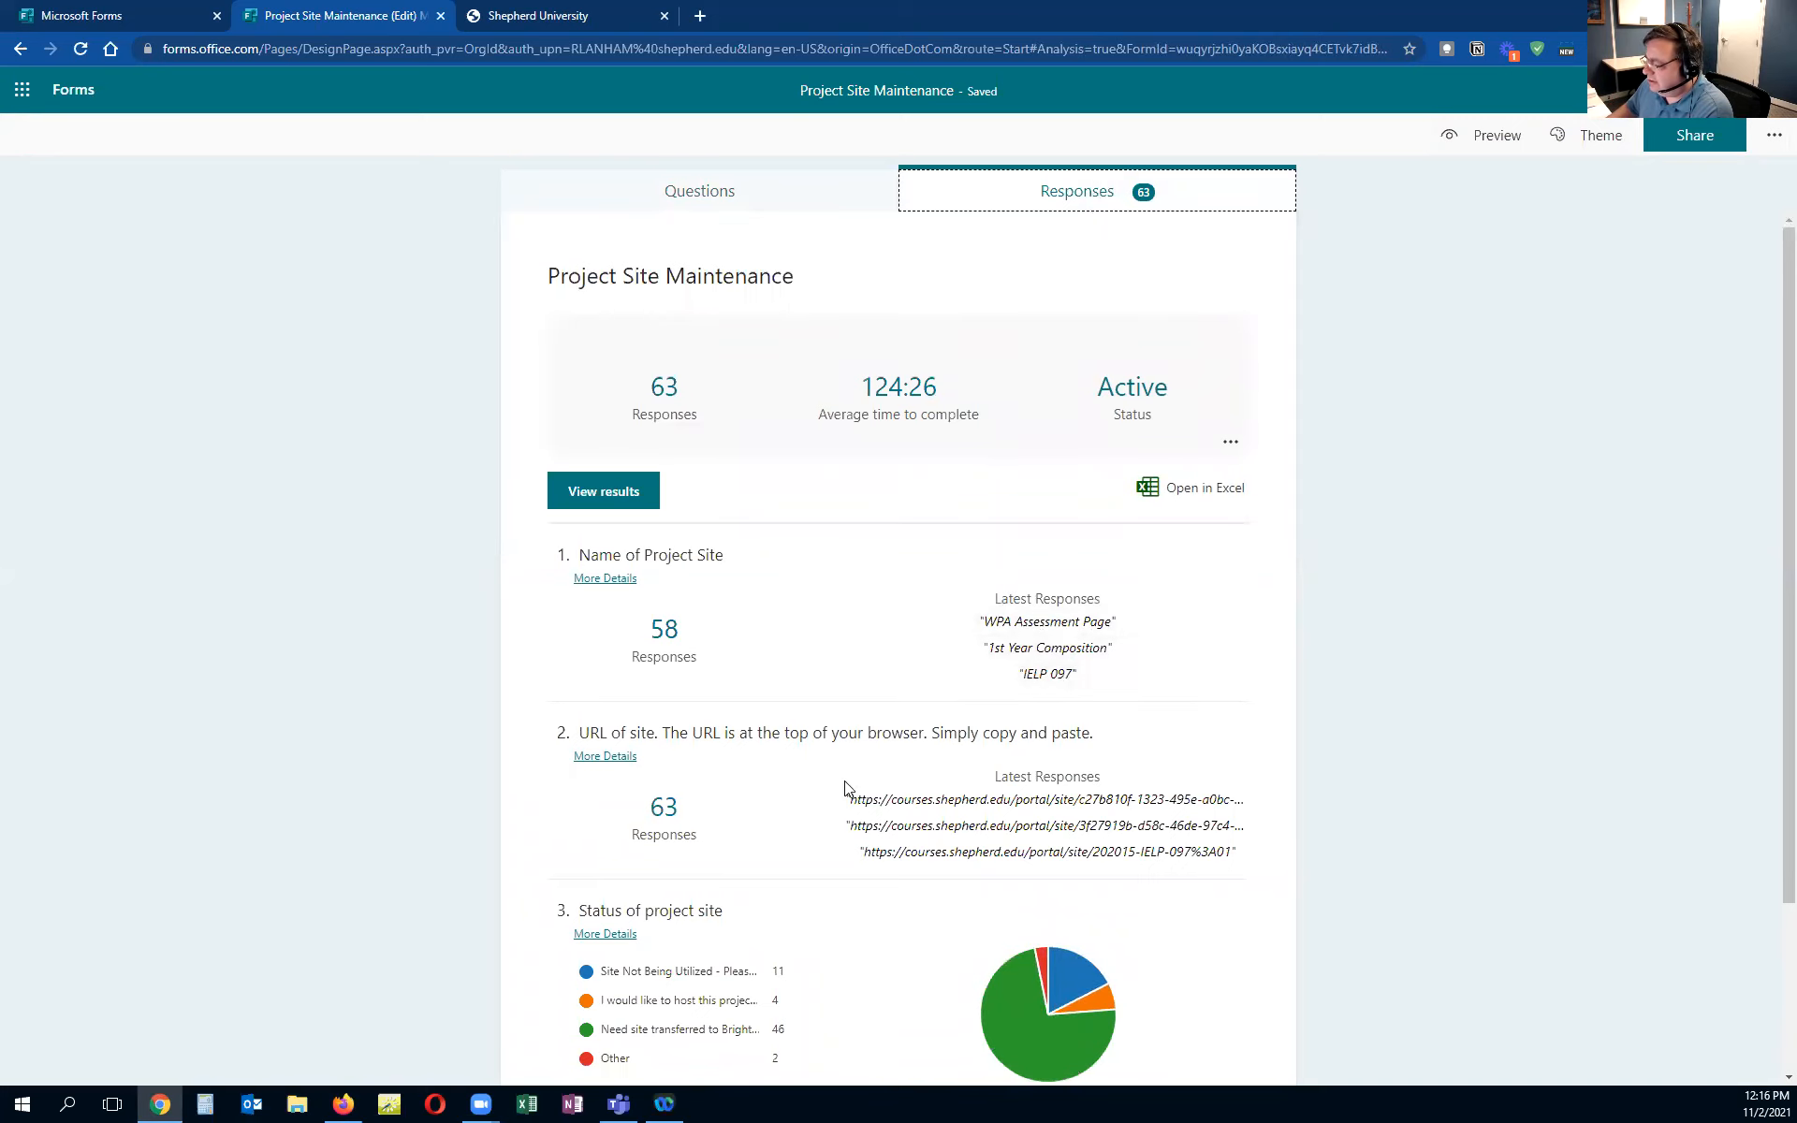
pyautogui.scroll(-2, 777, 810)
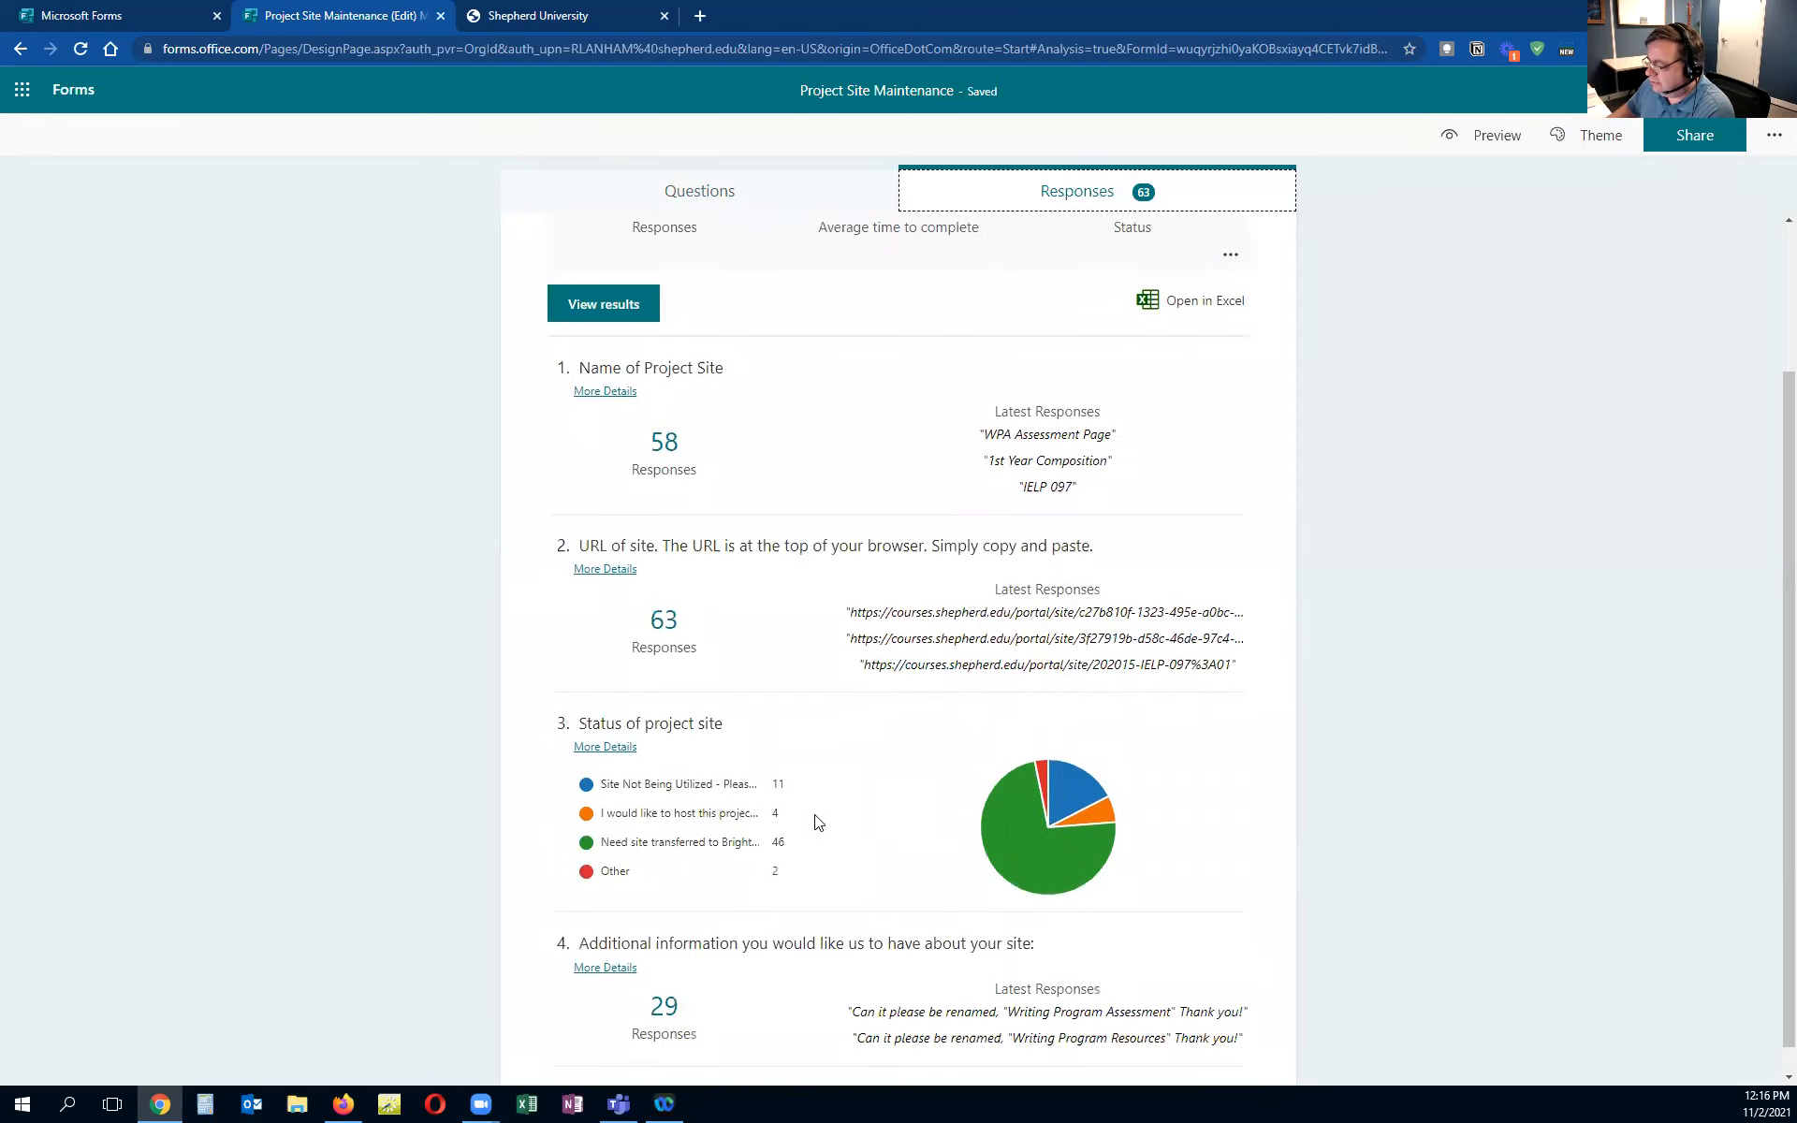
pyautogui.scroll(2, 816, 822)
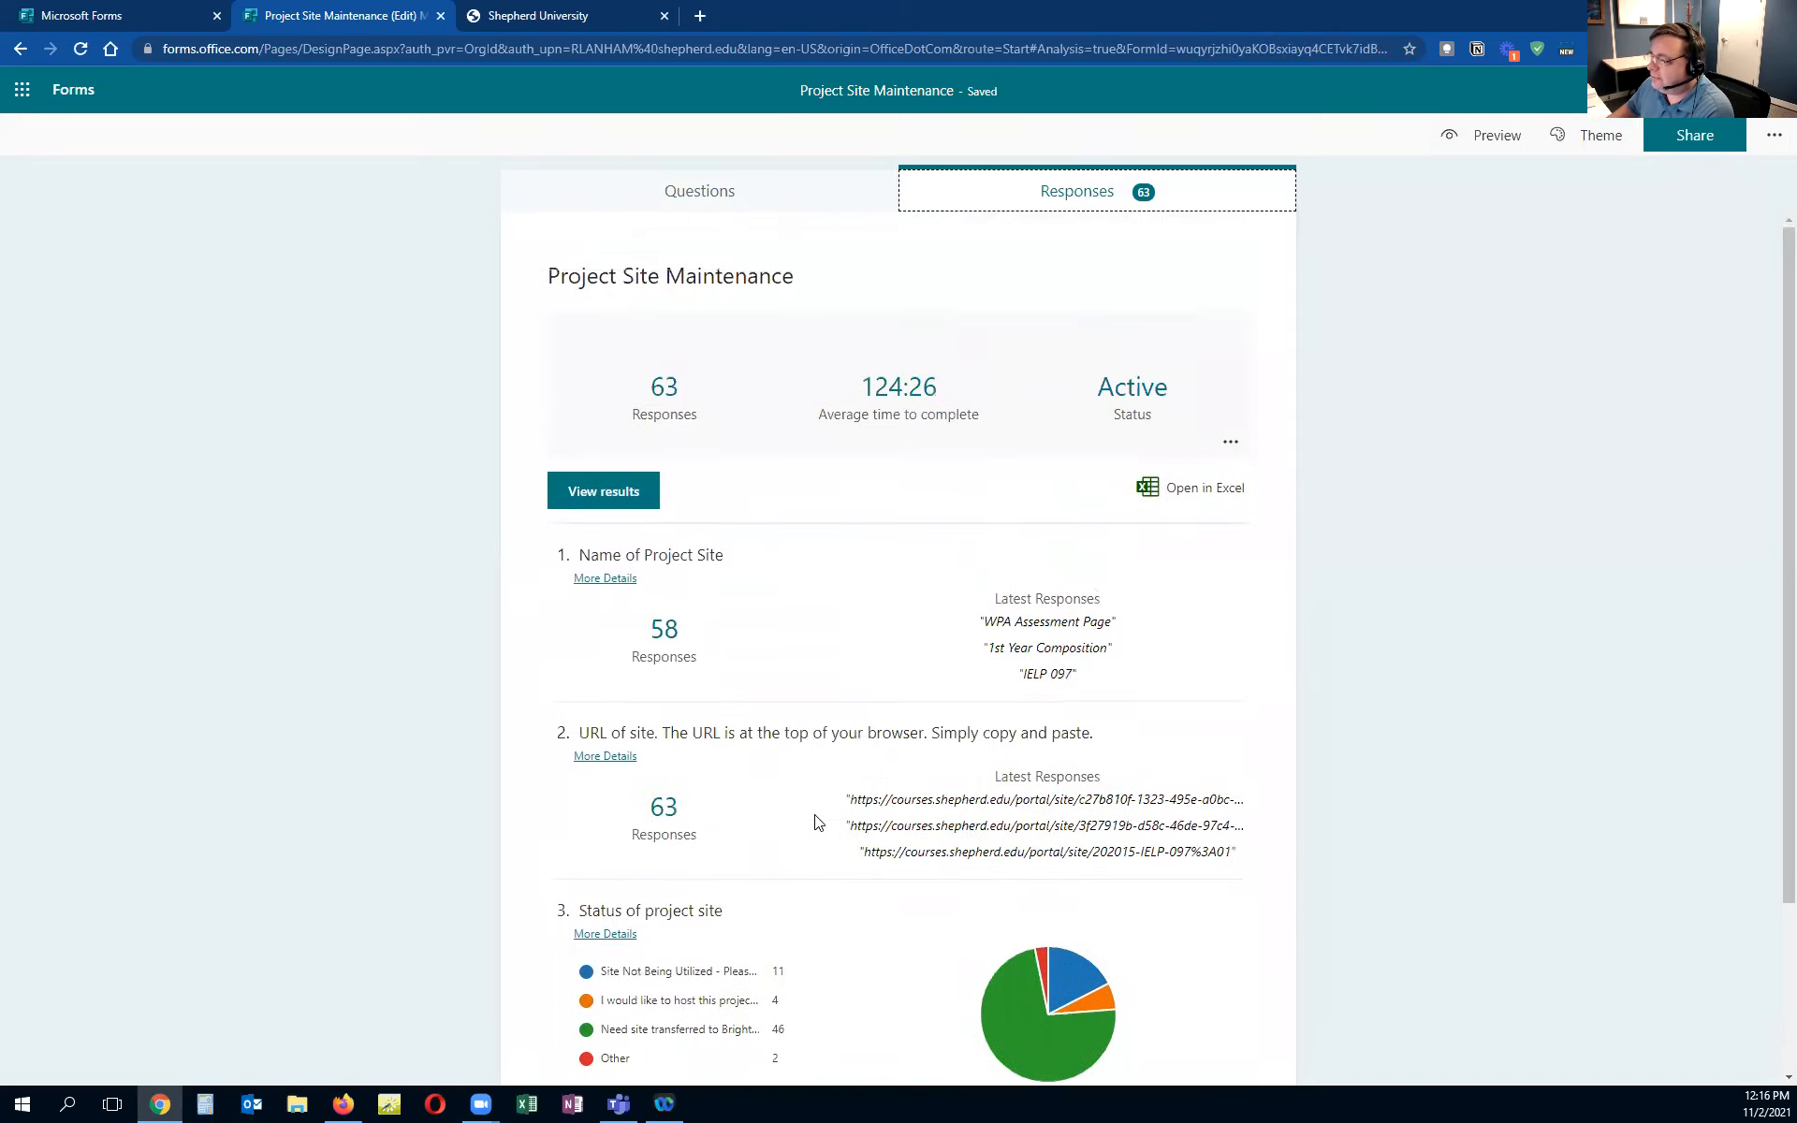
# Browse the first few respondents' individual answers, then return to the response summary and look over the per-question results
pyautogui.click(631, 494)
pyautogui.click(1215, 273)
pyautogui.click(1215, 273)
pyautogui.click(1214, 273)
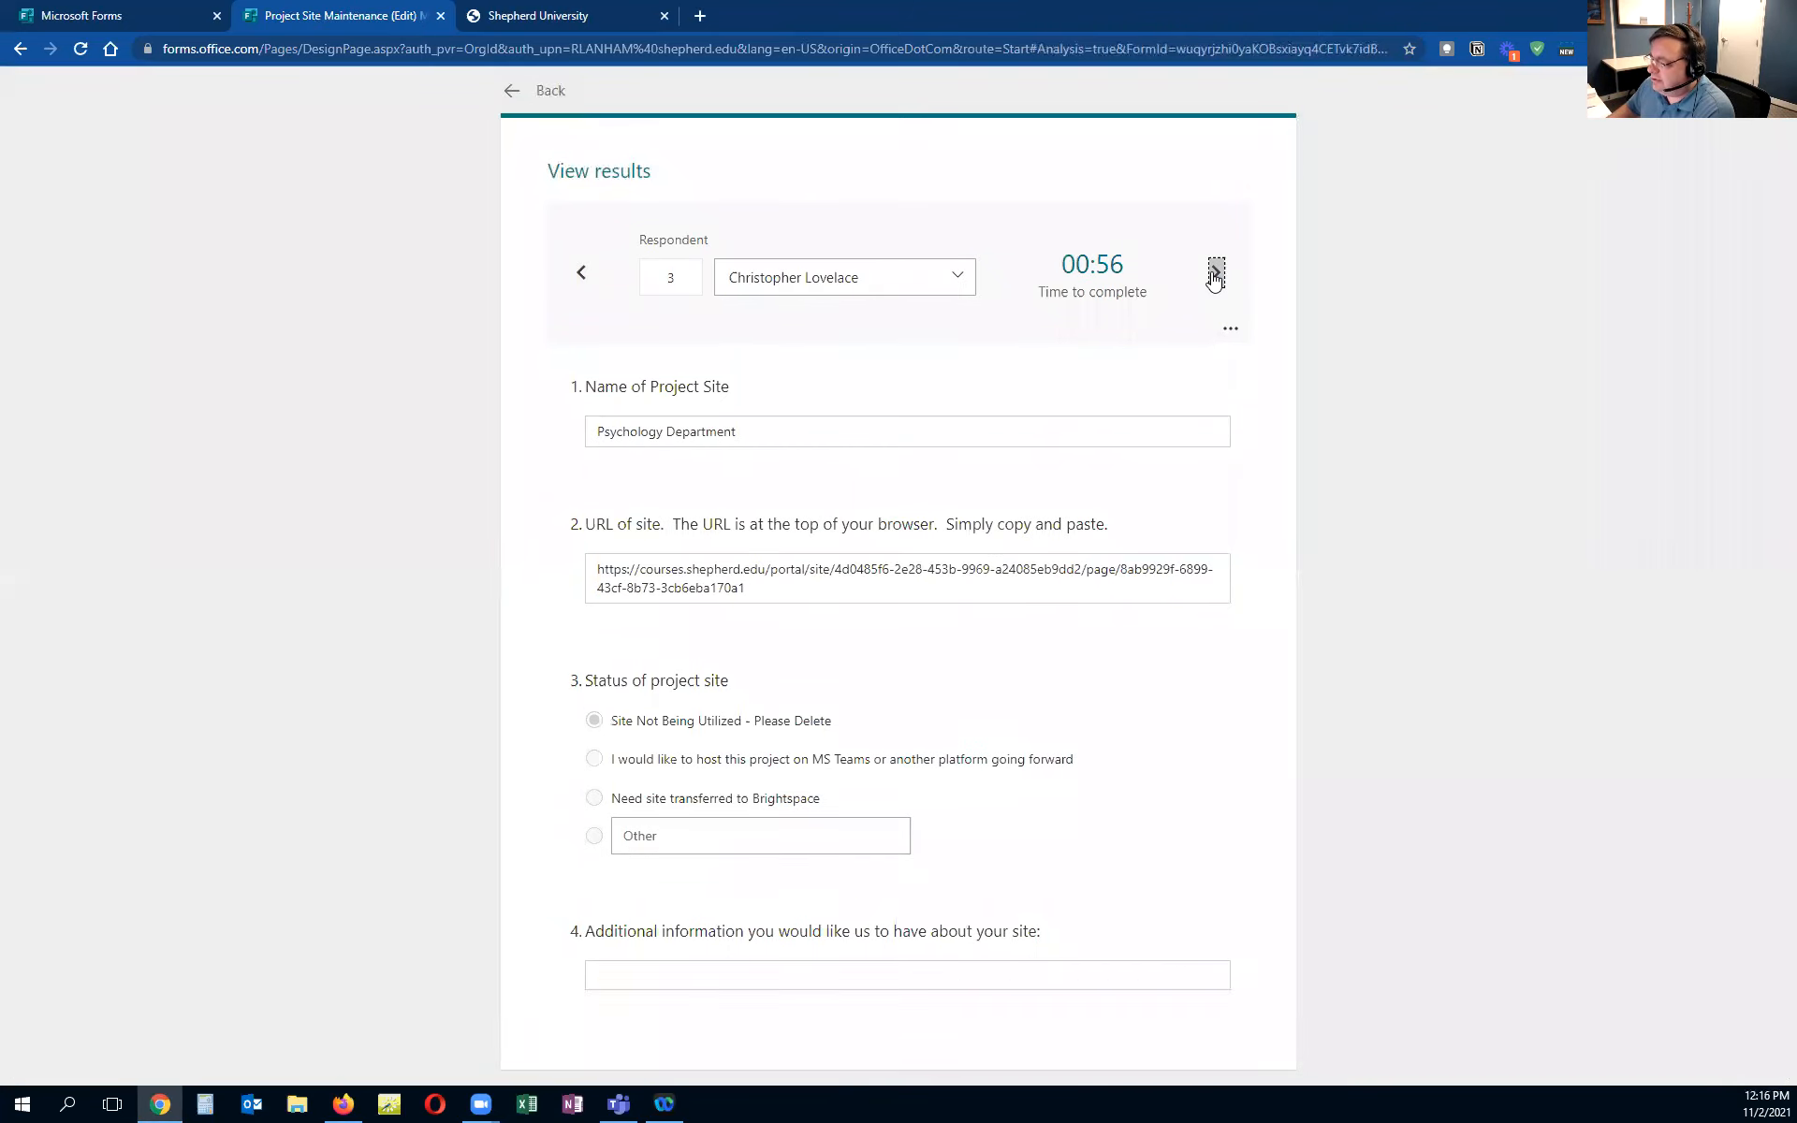
pyautogui.click(582, 273)
pyautogui.click(551, 90)
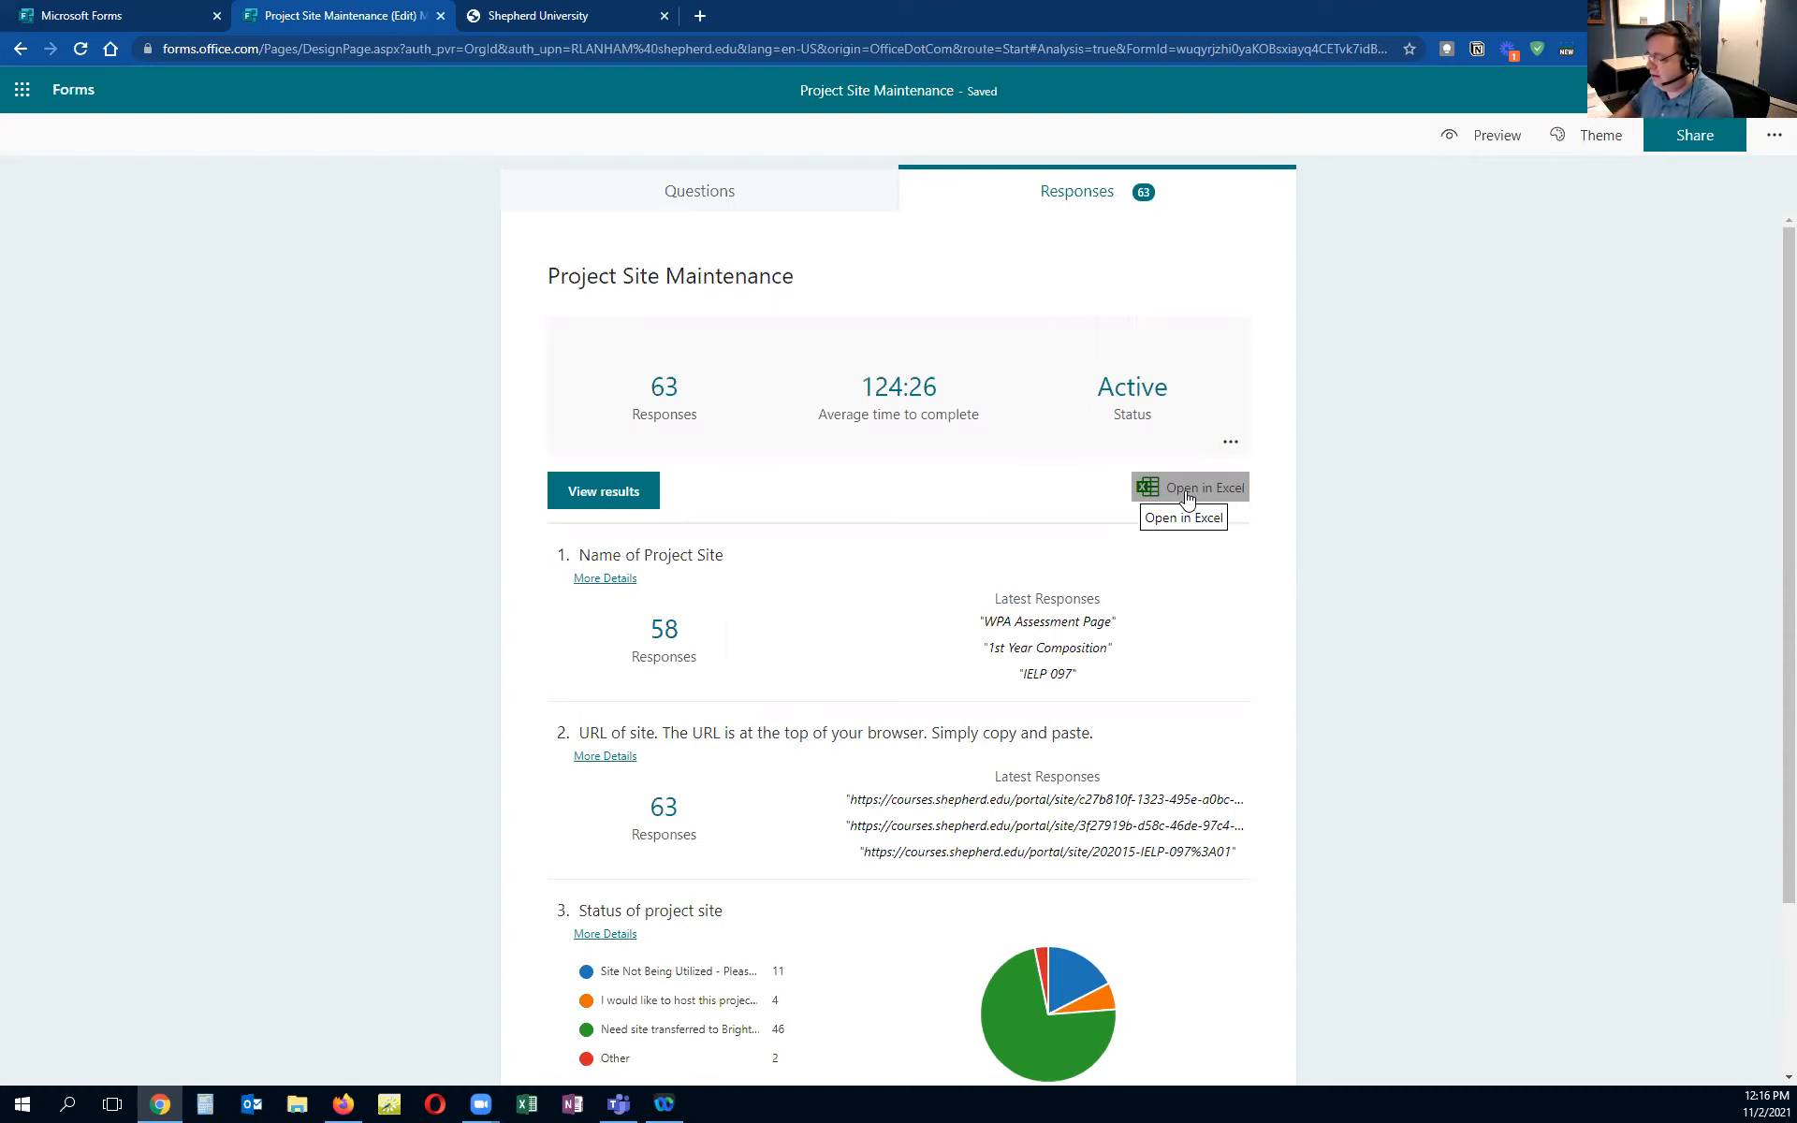
pyautogui.scroll(-2, 1429, 592)
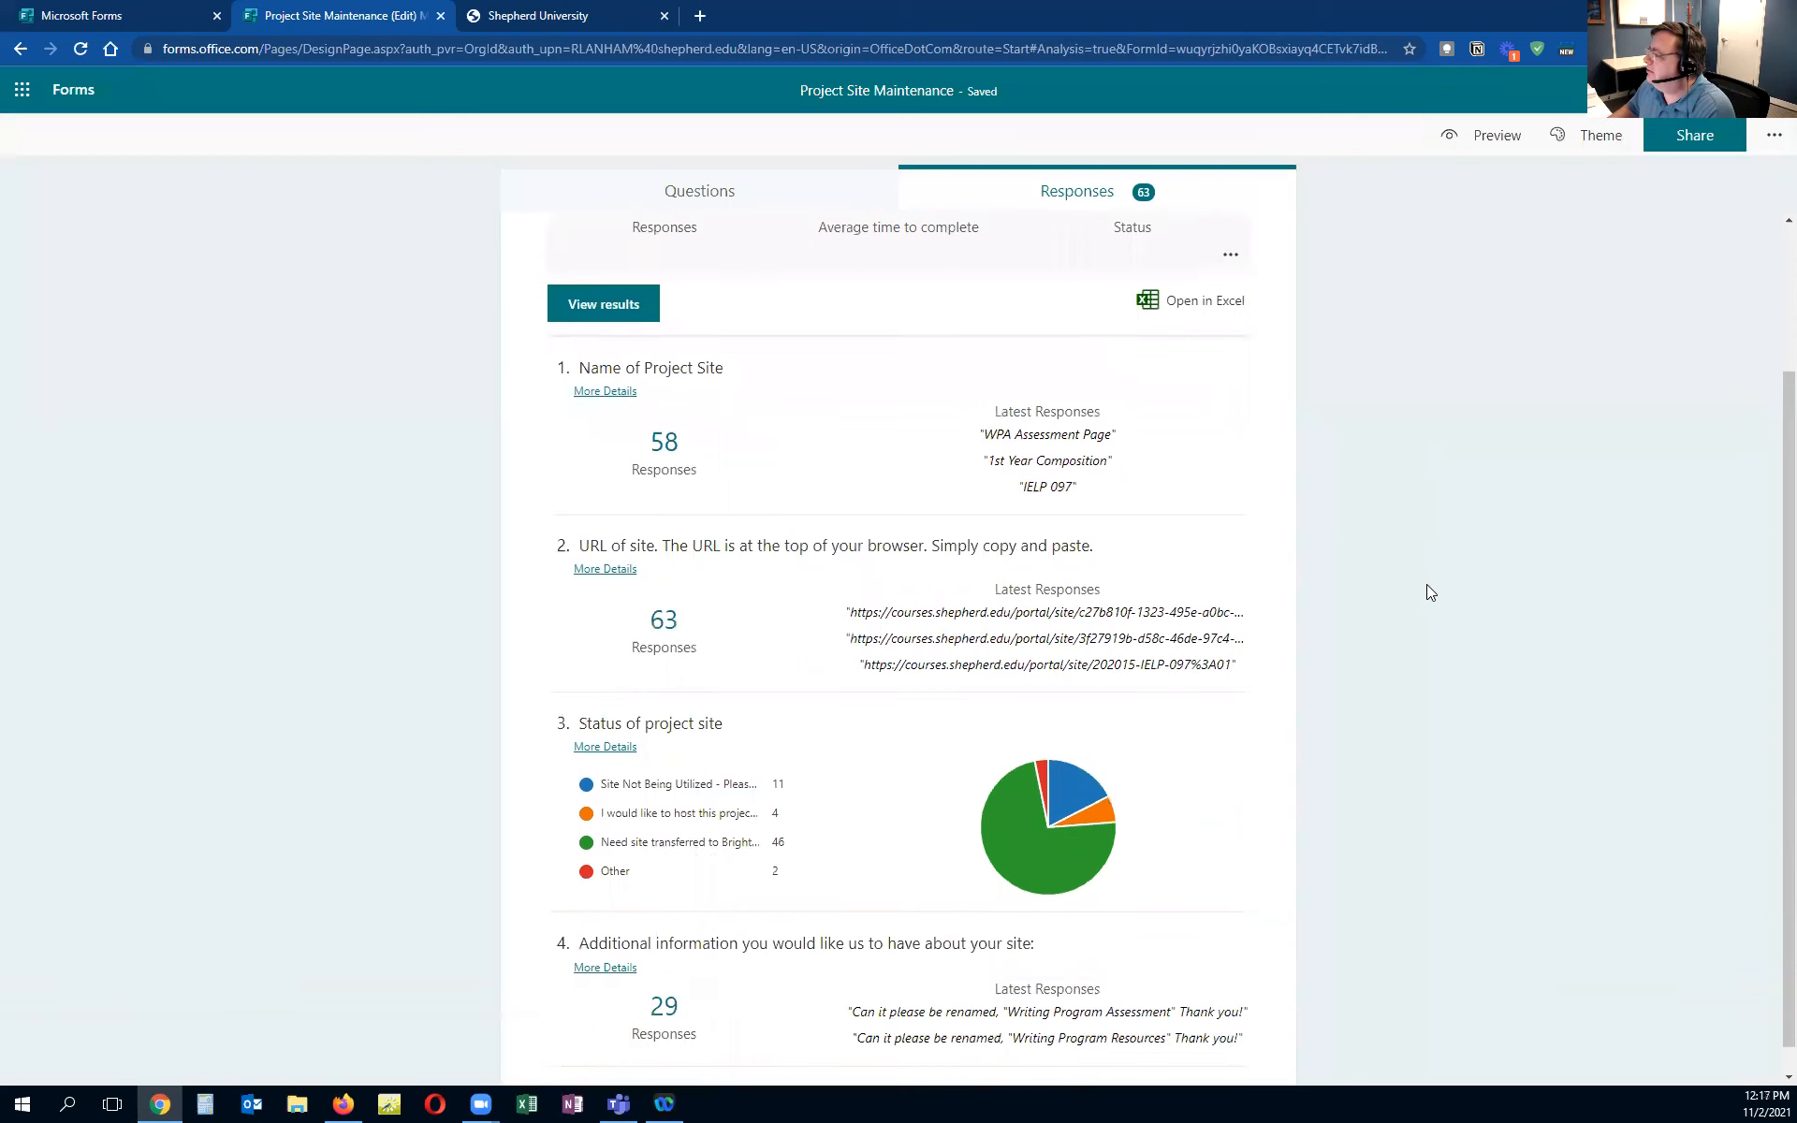
# Return to the Forms home page and create a new quiz titled "Midterm"
pyautogui.click(74, 90)
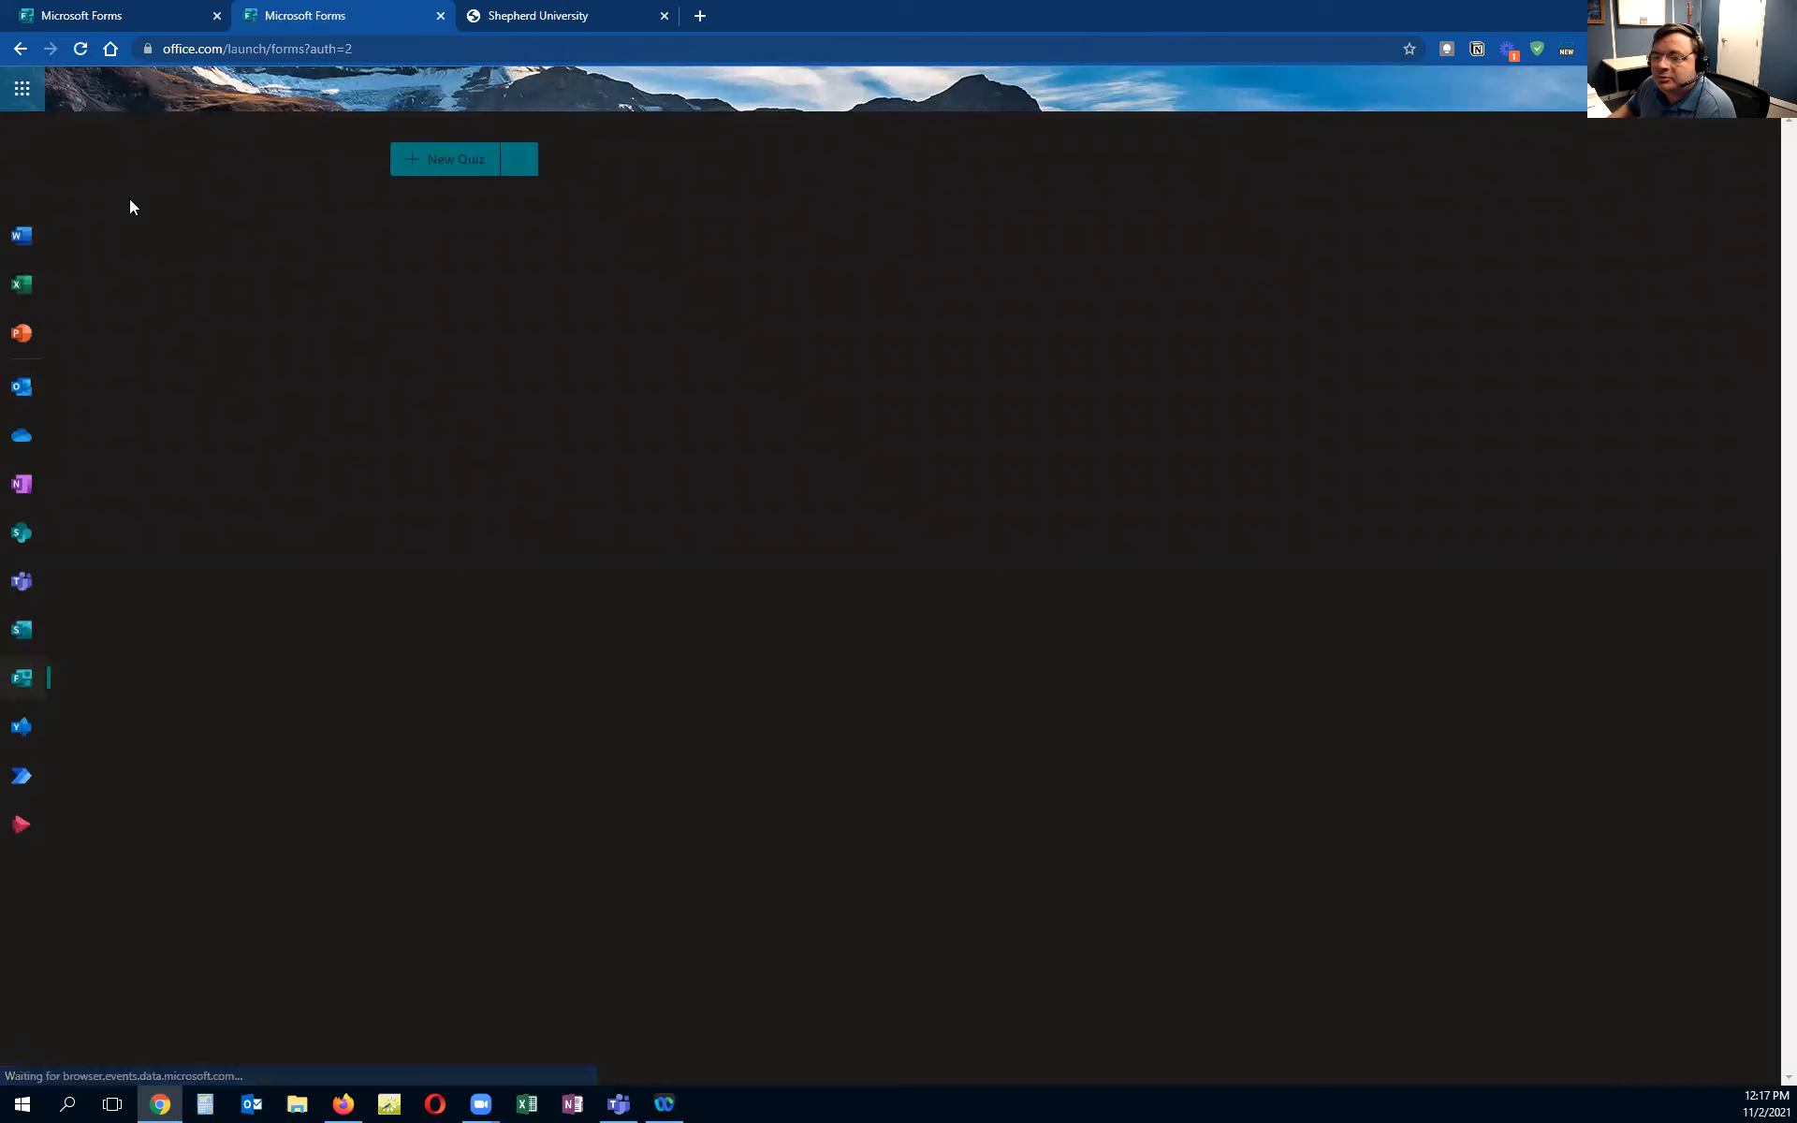
pyautogui.click(458, 161)
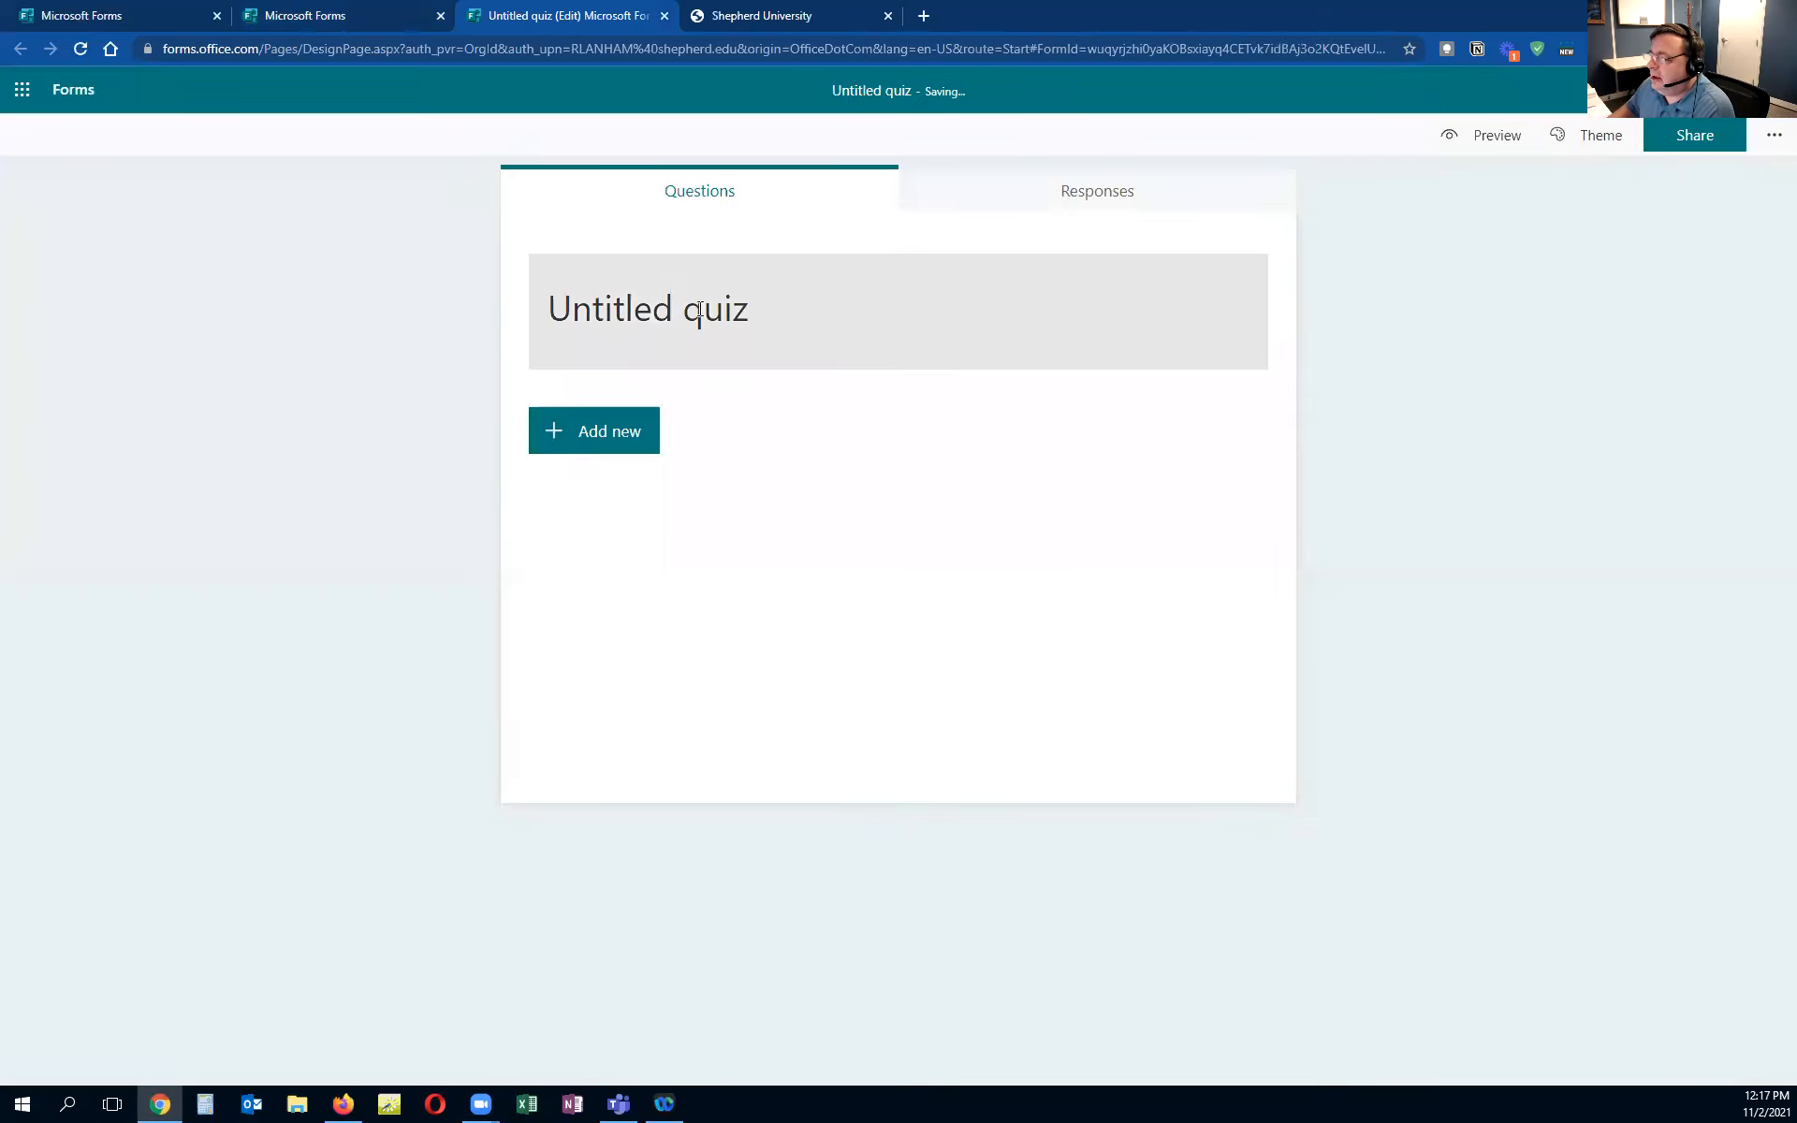
pyautogui.click(771, 310)
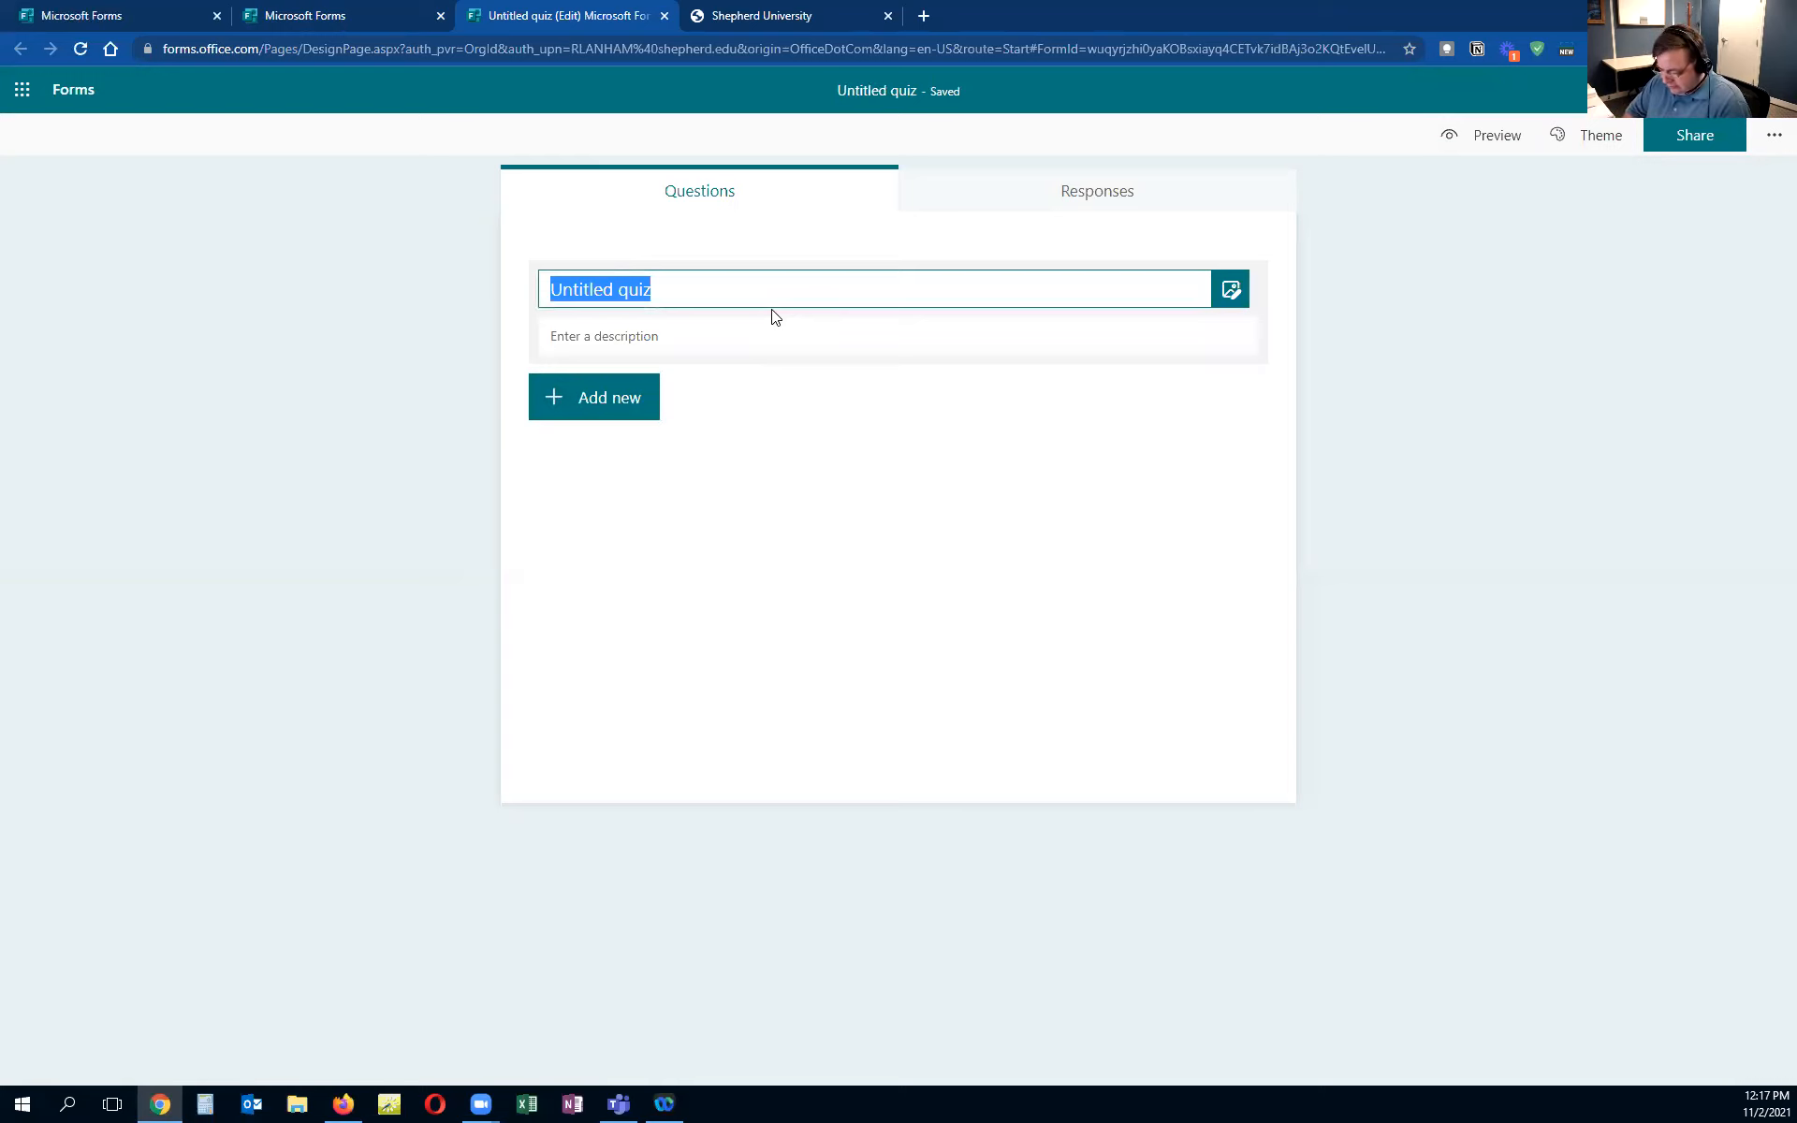
pyautogui.write('MId')
pyautogui.press('BackSpace')
pyautogui.write('idterm')
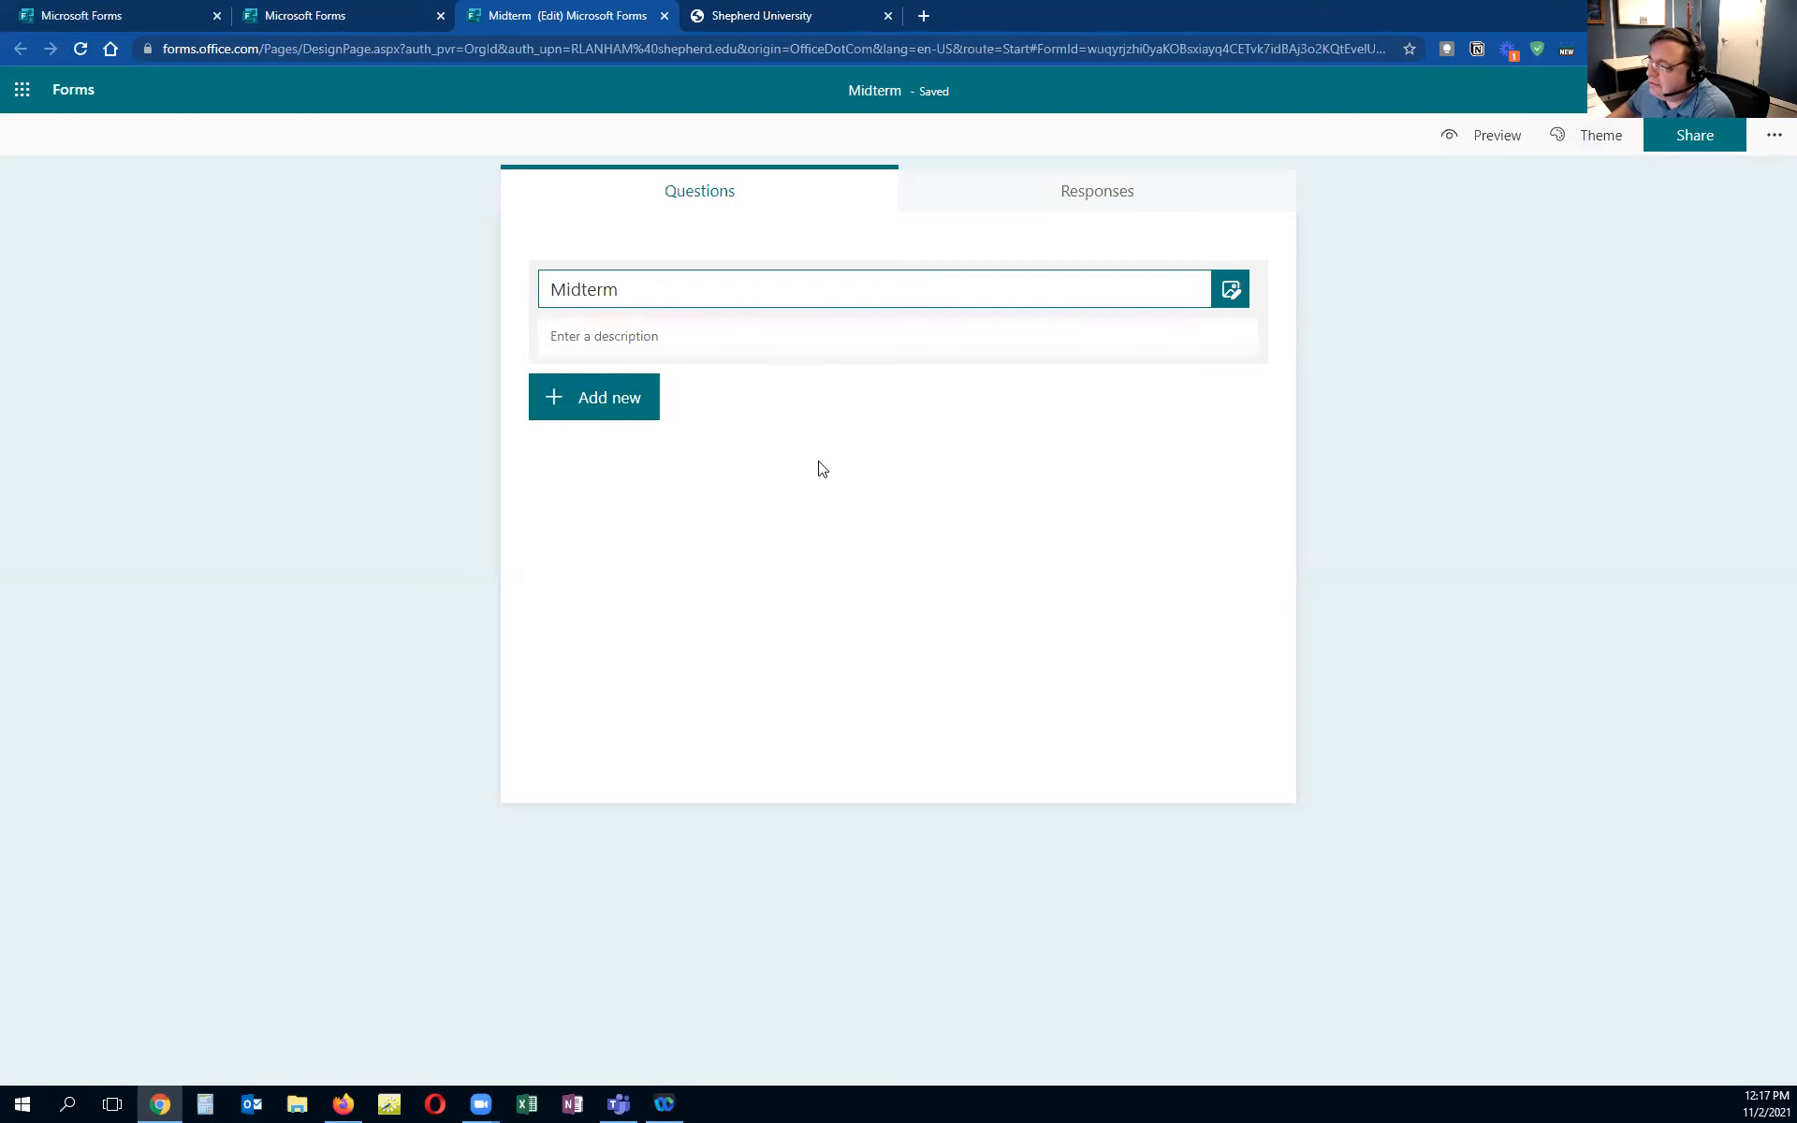
# Add a choice question to the quiz with the text "What is the capital of WV?"
pyautogui.click(603, 398)
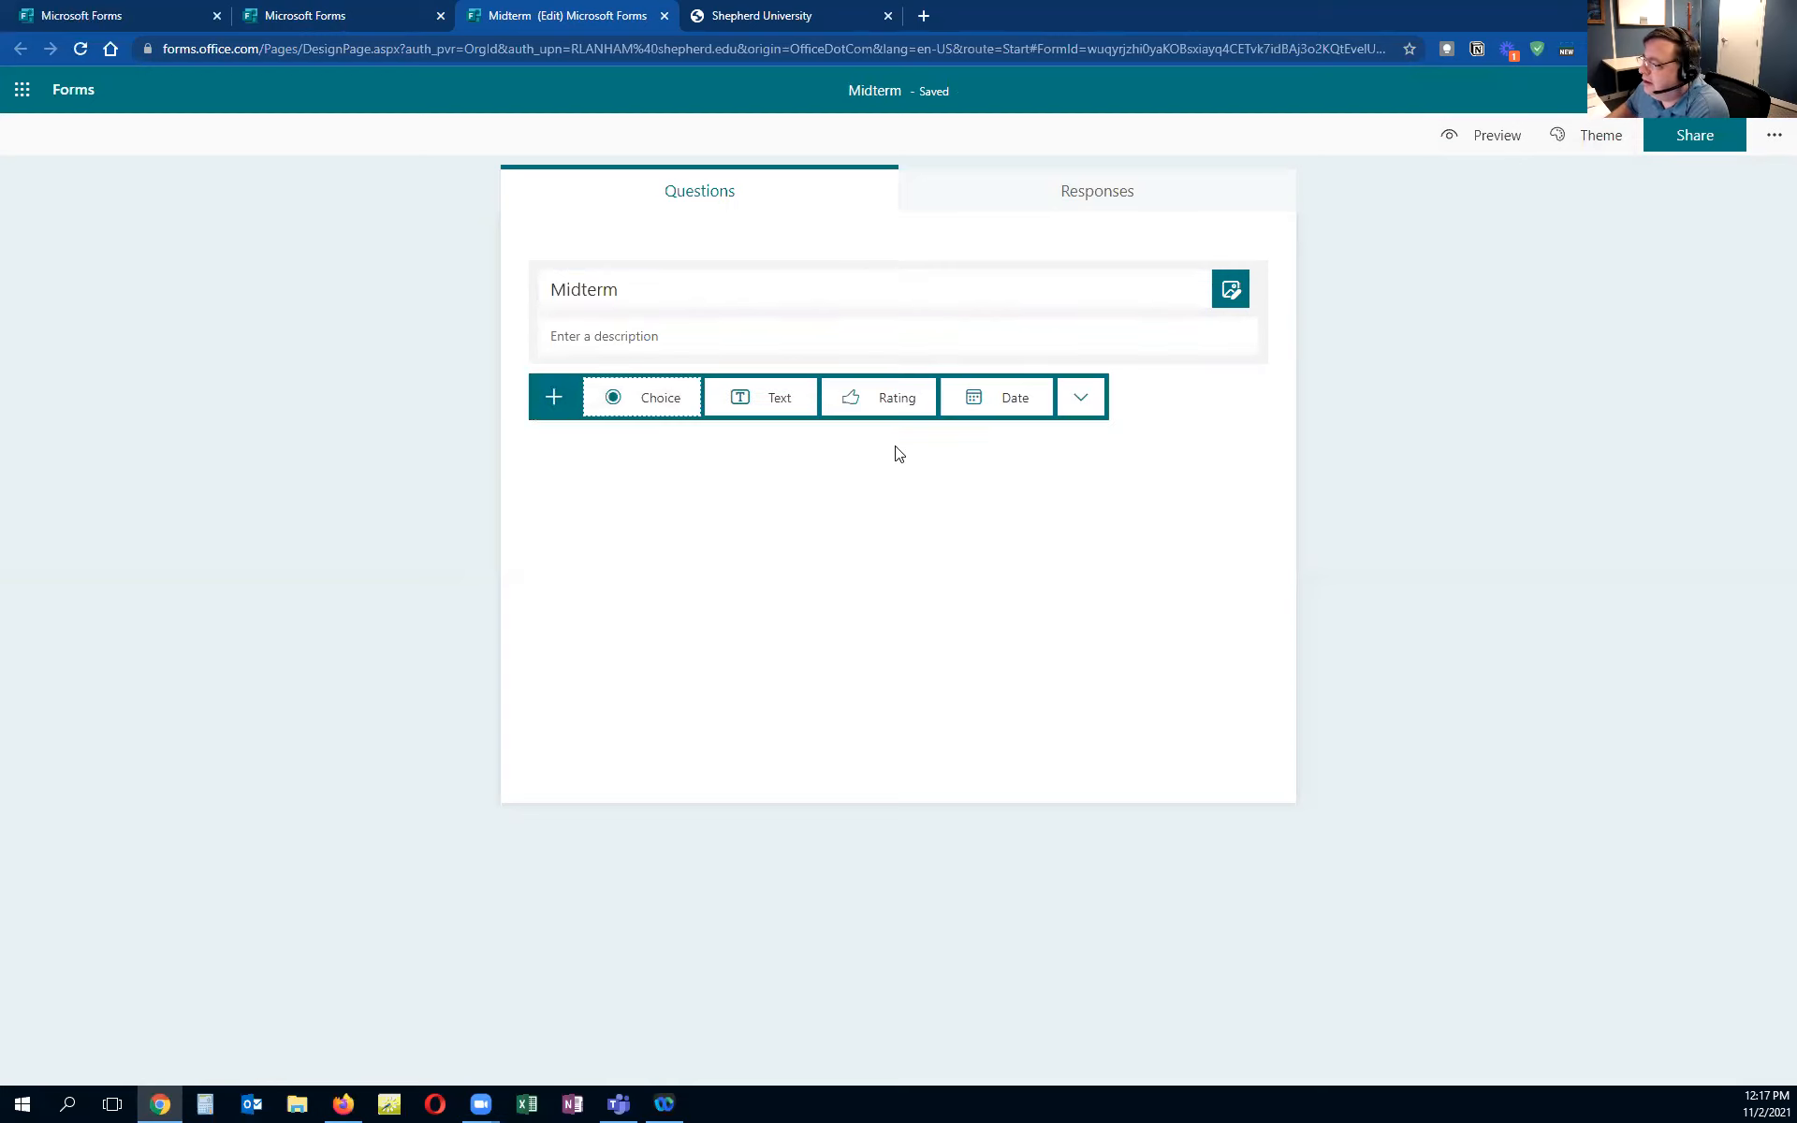
pyautogui.click(663, 405)
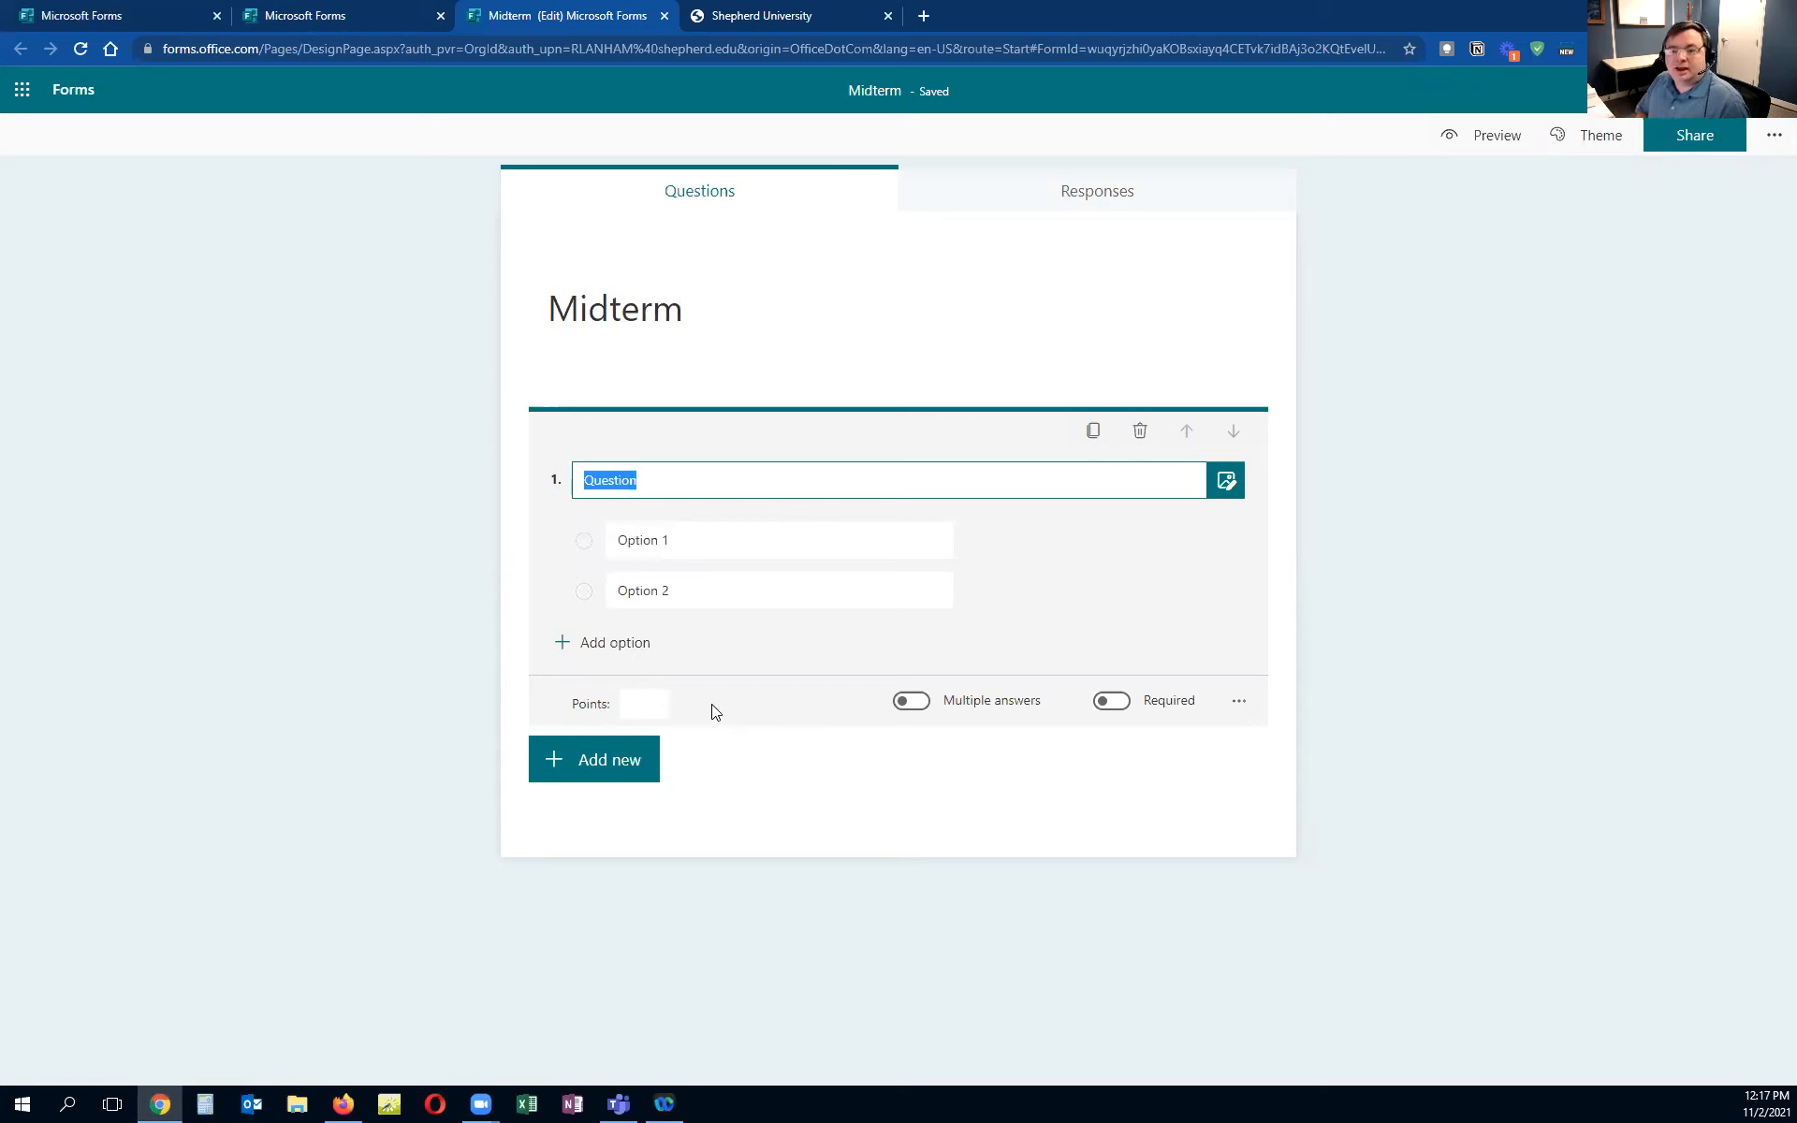
pyautogui.click(814, 480)
pyautogui.press('BackSpace')
pyautogui.press('BackSpace')
pyautogui.press('BackSpace')
pyautogui.press('BackSpace')
pyautogui.press('BackSpace')
pyautogui.press('BackSpace')
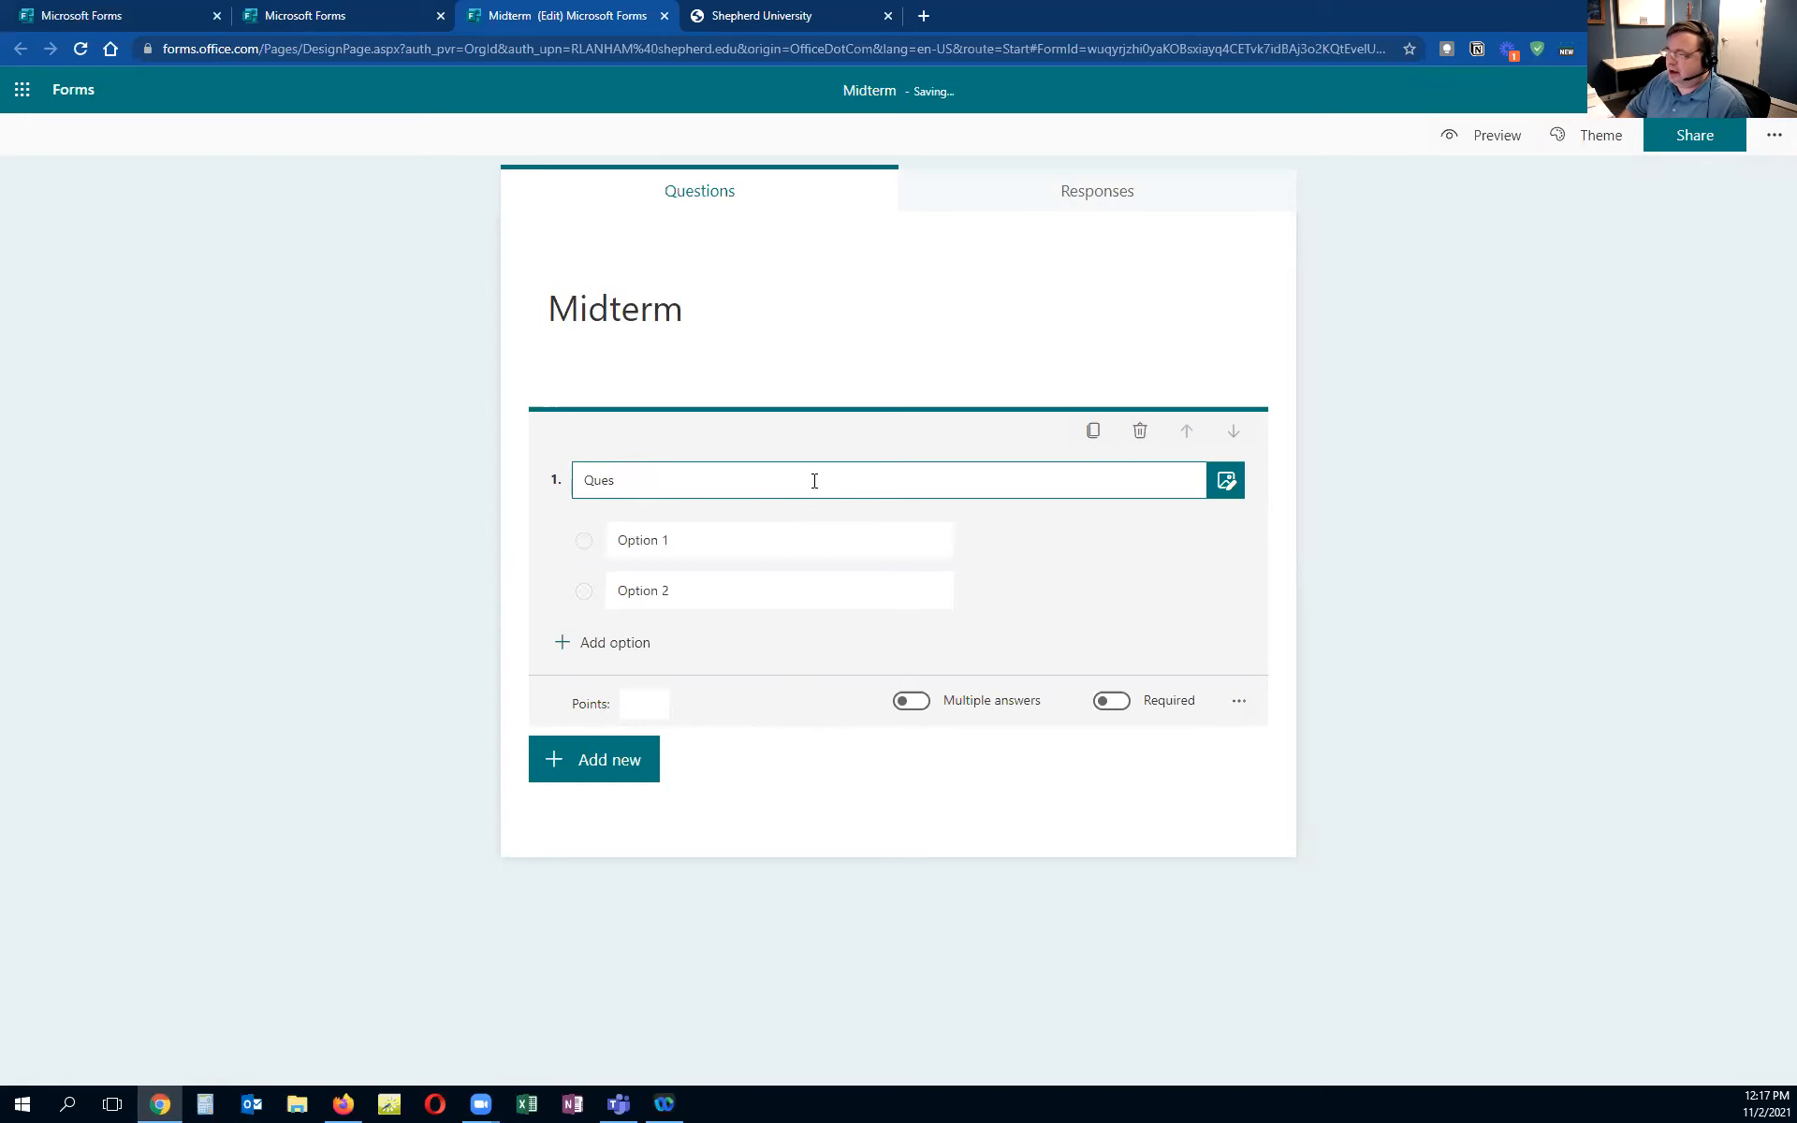
pyautogui.write('What')
pyautogui.write(' is the cda')
pyautogui.write('capital ')
pyautogui.write('of WV')
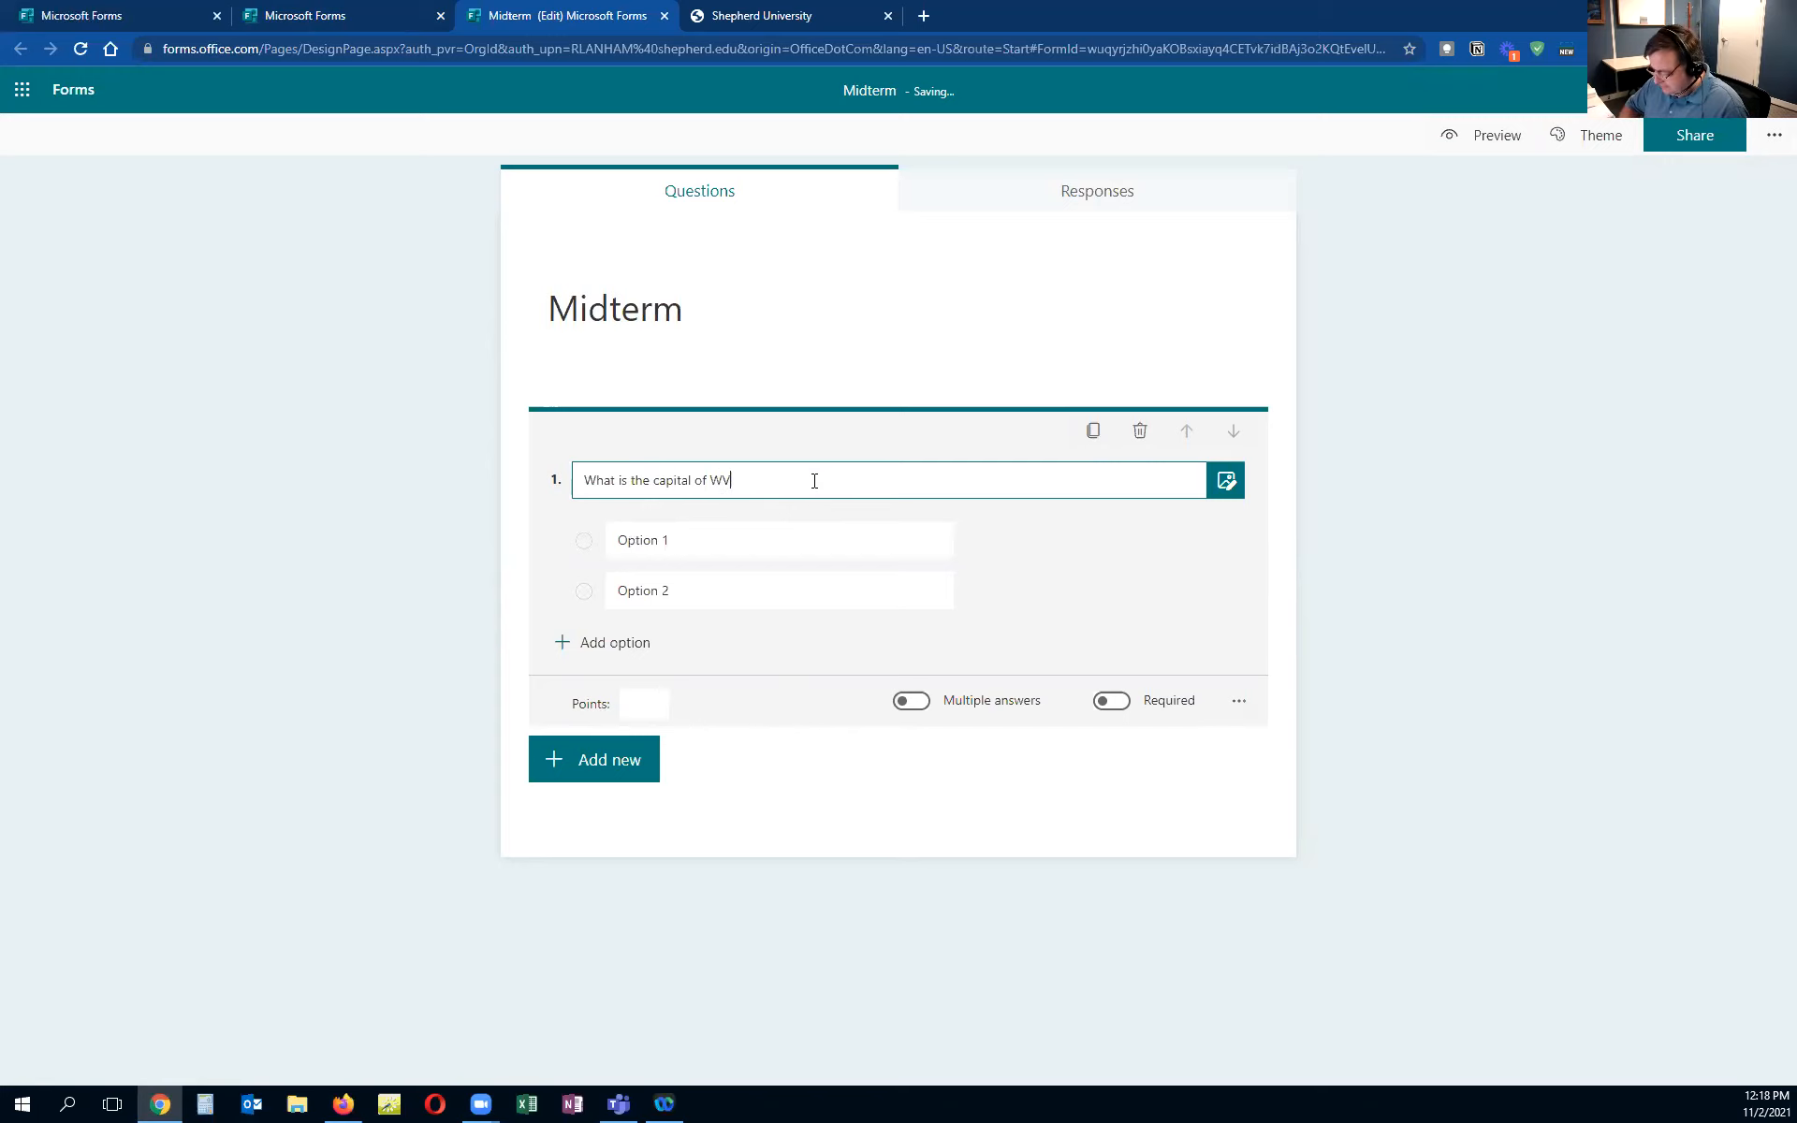
pyautogui.write('?')
# Fill in the question's three answer options as Ranson, Charleston and Shepherdstown
pyautogui.click(769, 542)
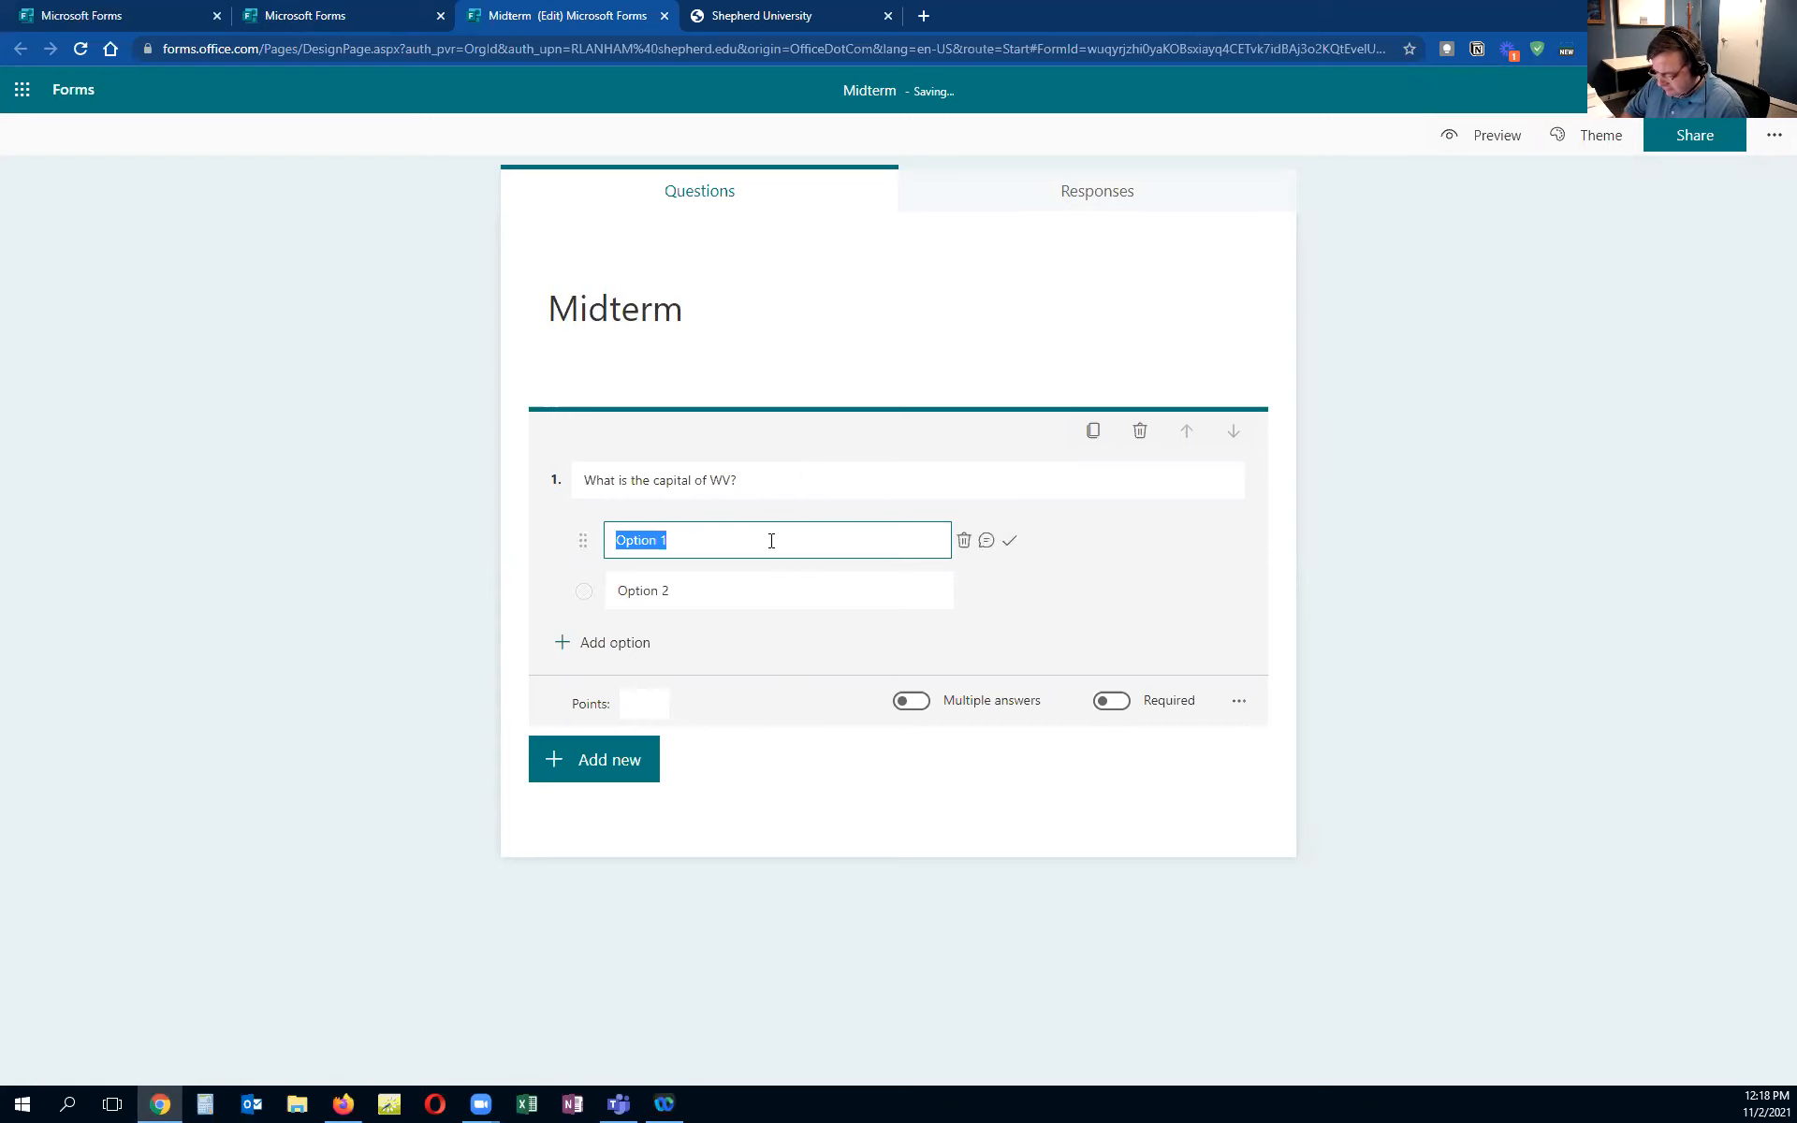
pyautogui.write('Rans')
pyautogui.press('BackSpace')
pyautogui.press('BackSpace')
pyautogui.write('ansom')
pyautogui.press('BackSpace')
pyautogui.click(752, 590)
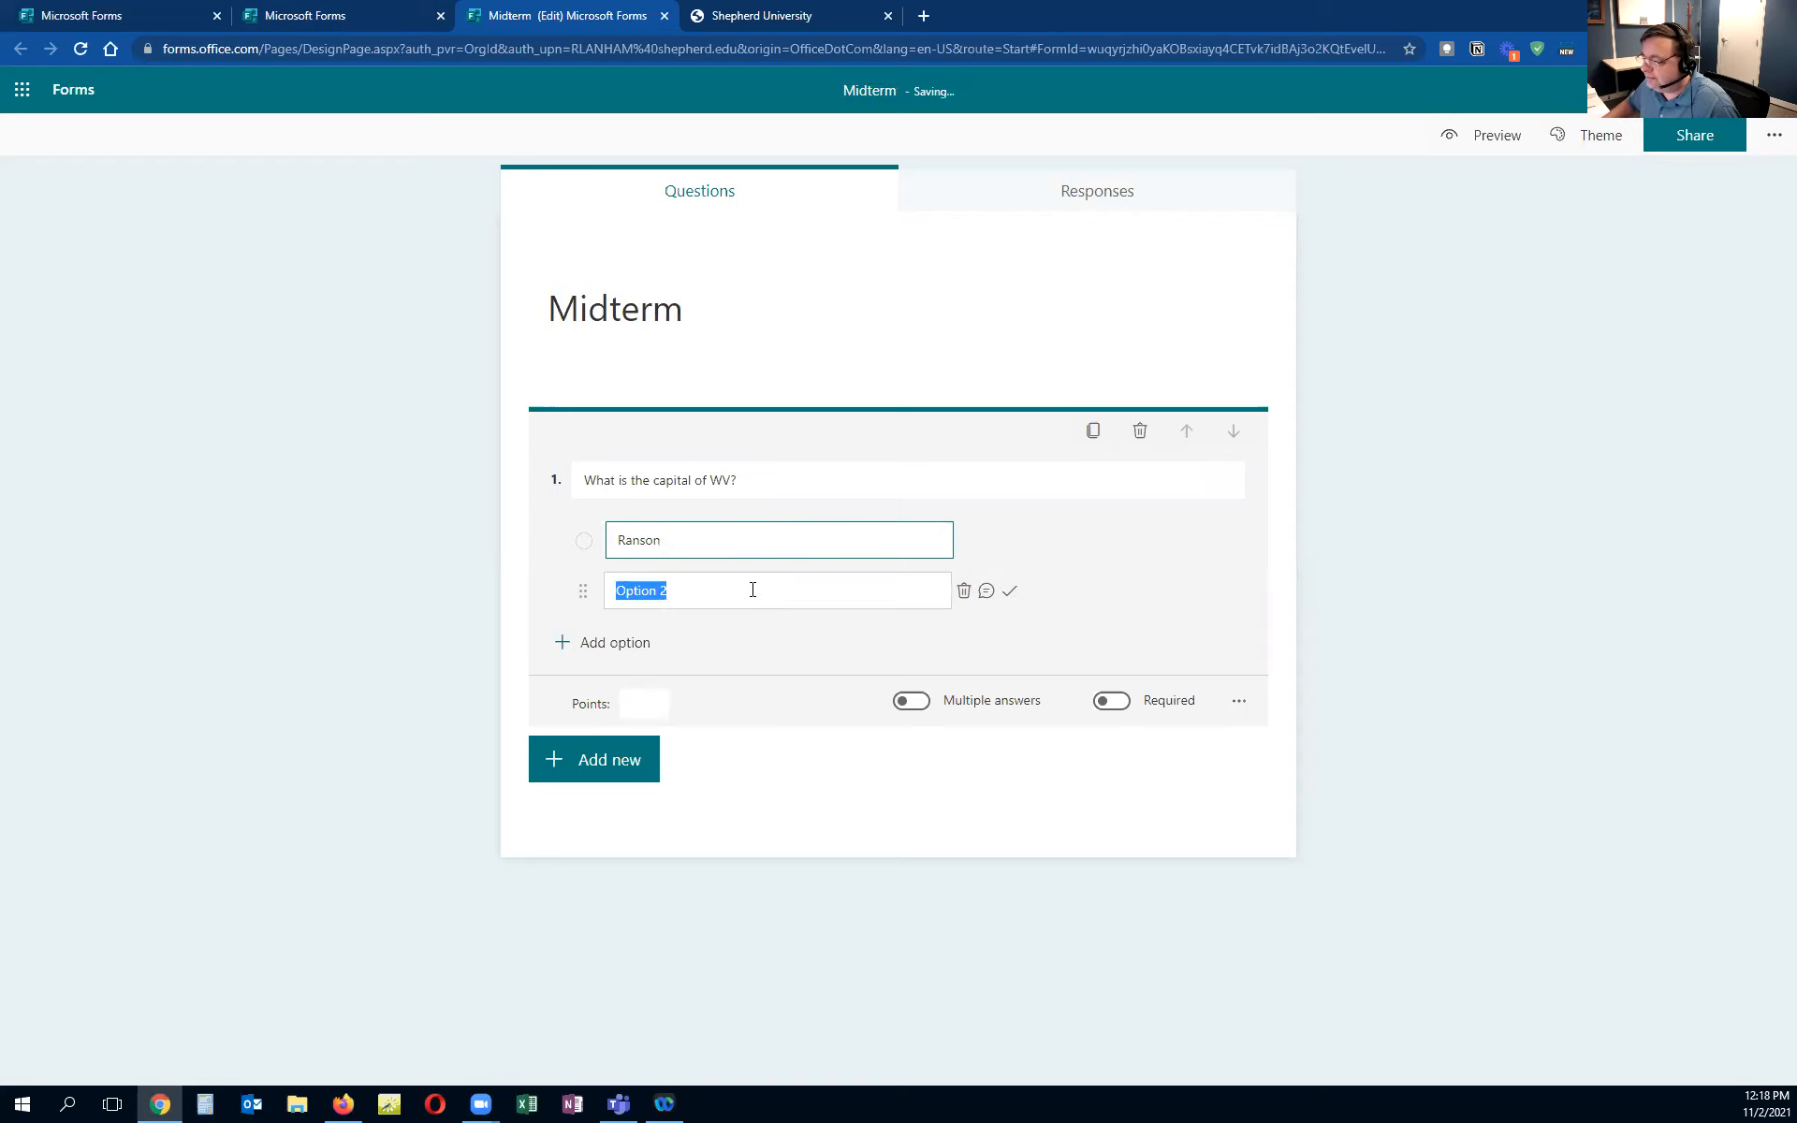
pyautogui.write('Charle')
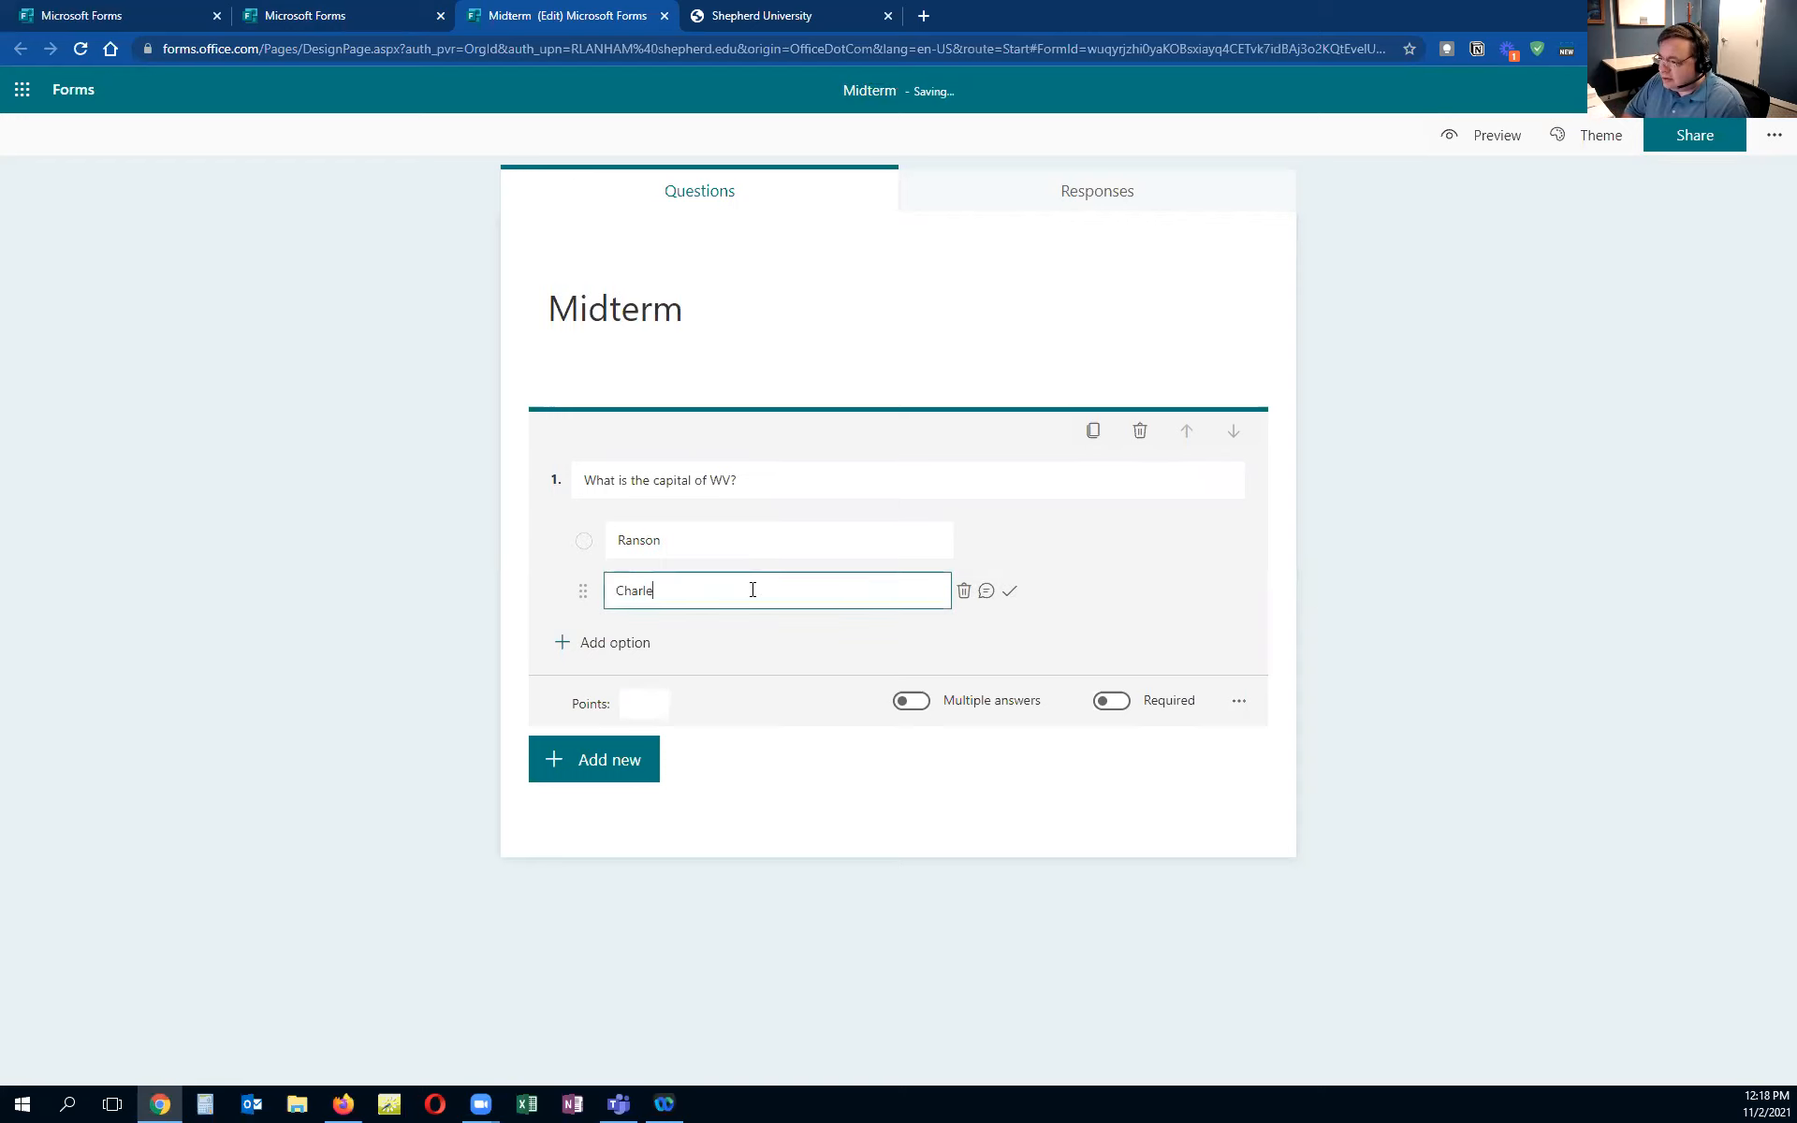
pyautogui.write('ston')
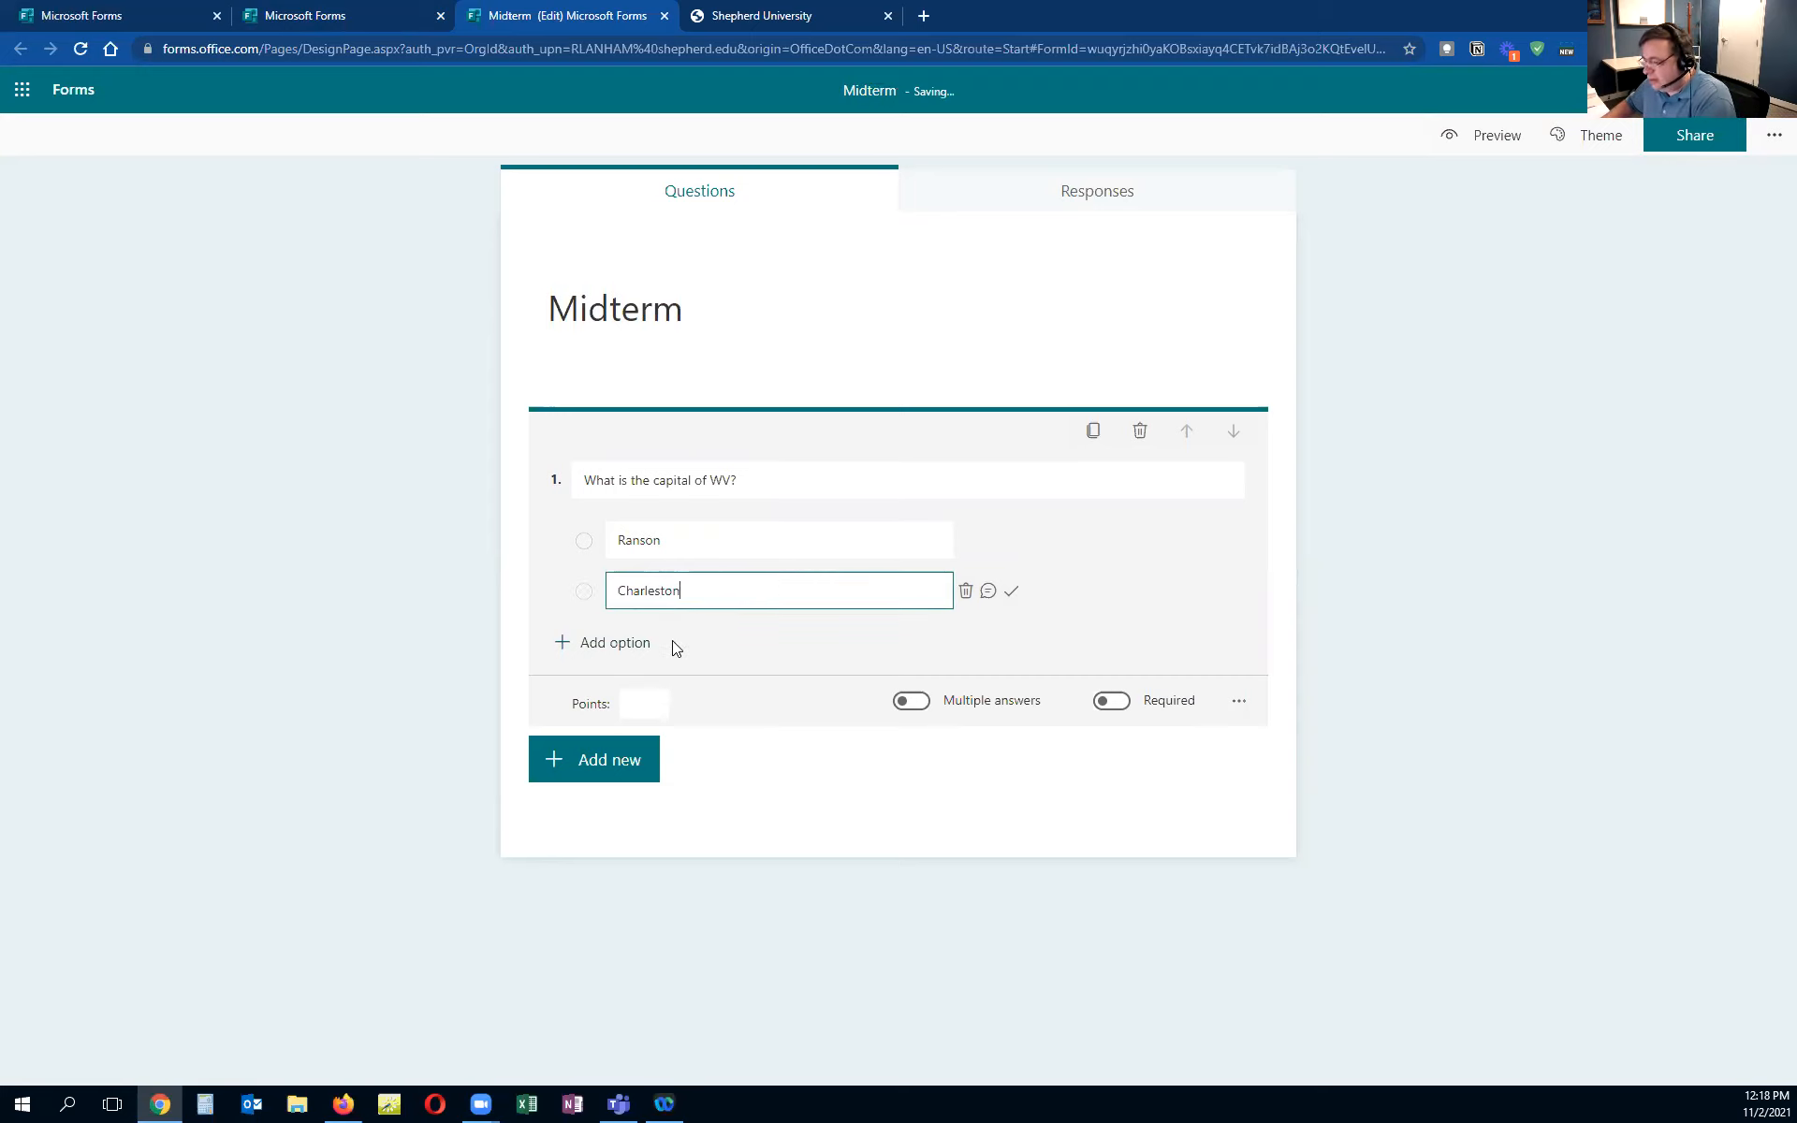
pyautogui.click(674, 645)
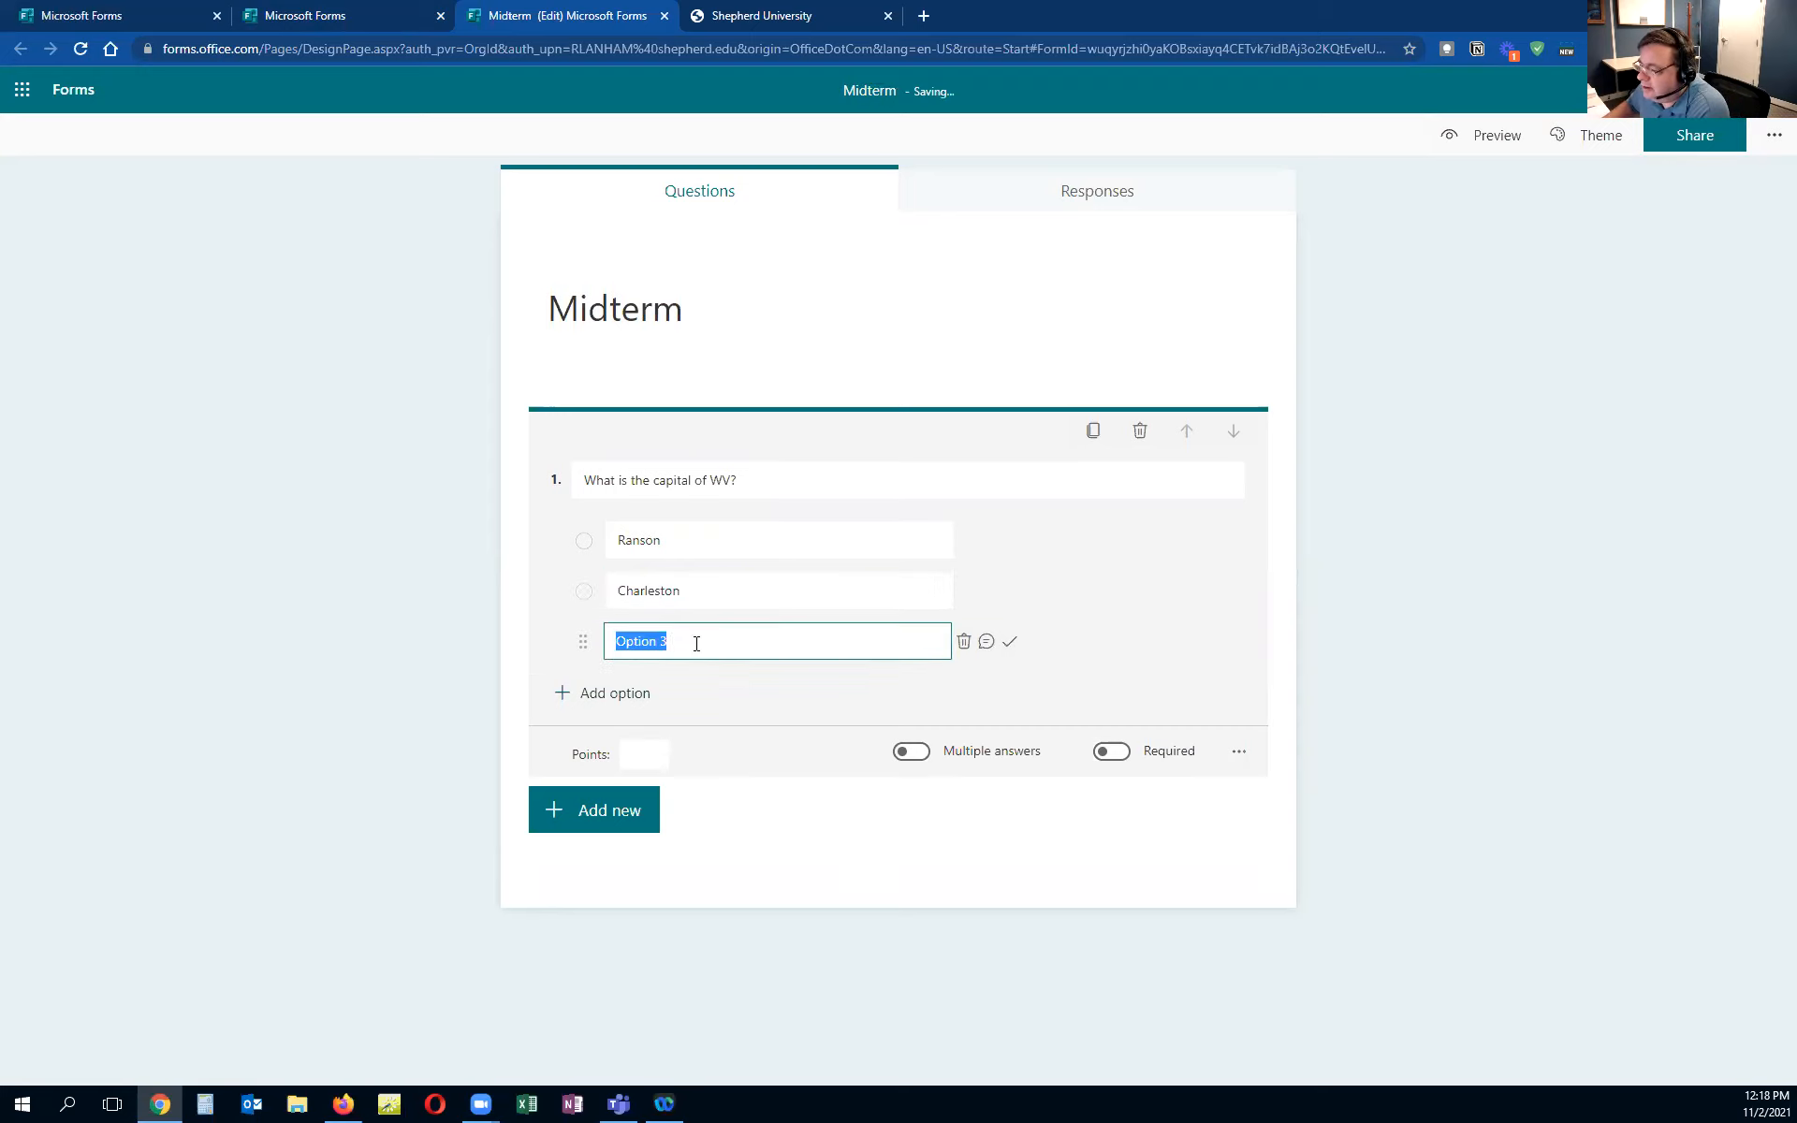
pyautogui.write('Shepherdstown')
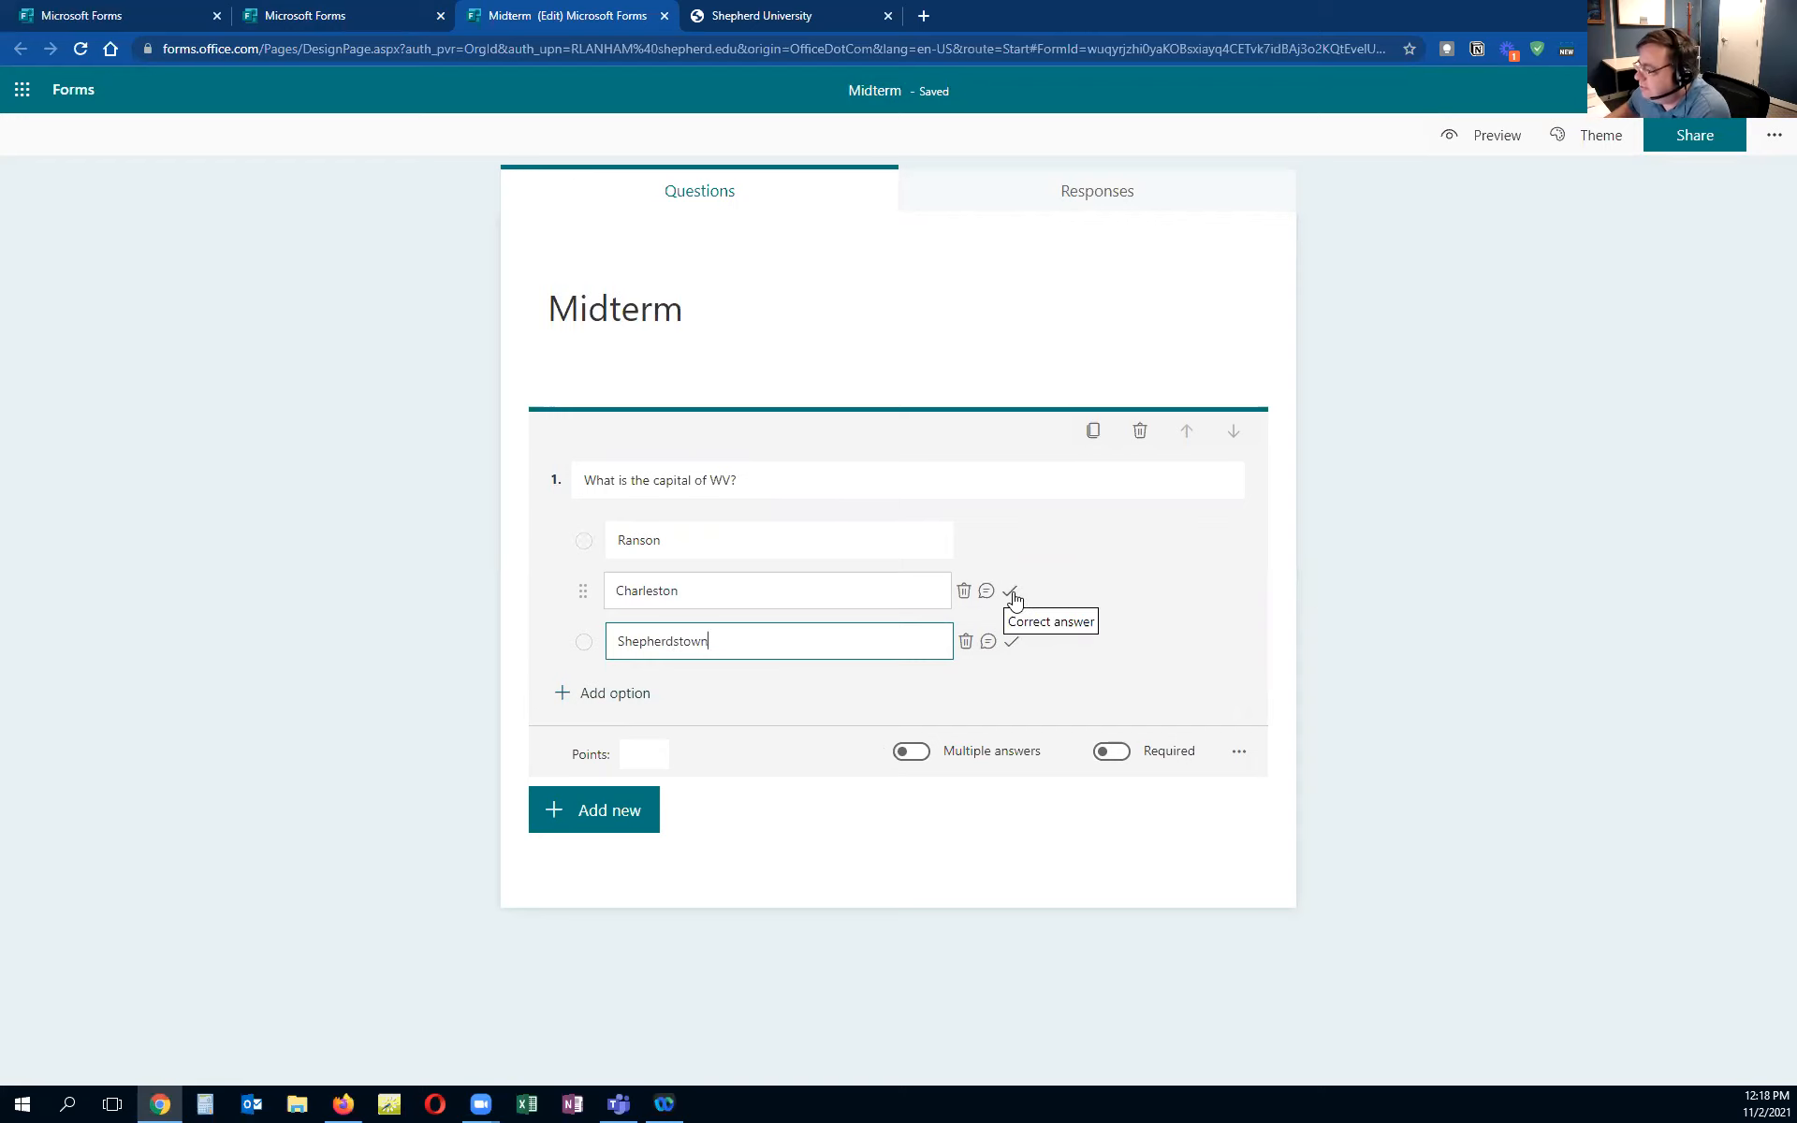
# Mark Charleston as the correct answer and make the question worth 10 points
pyautogui.click(1011, 594)
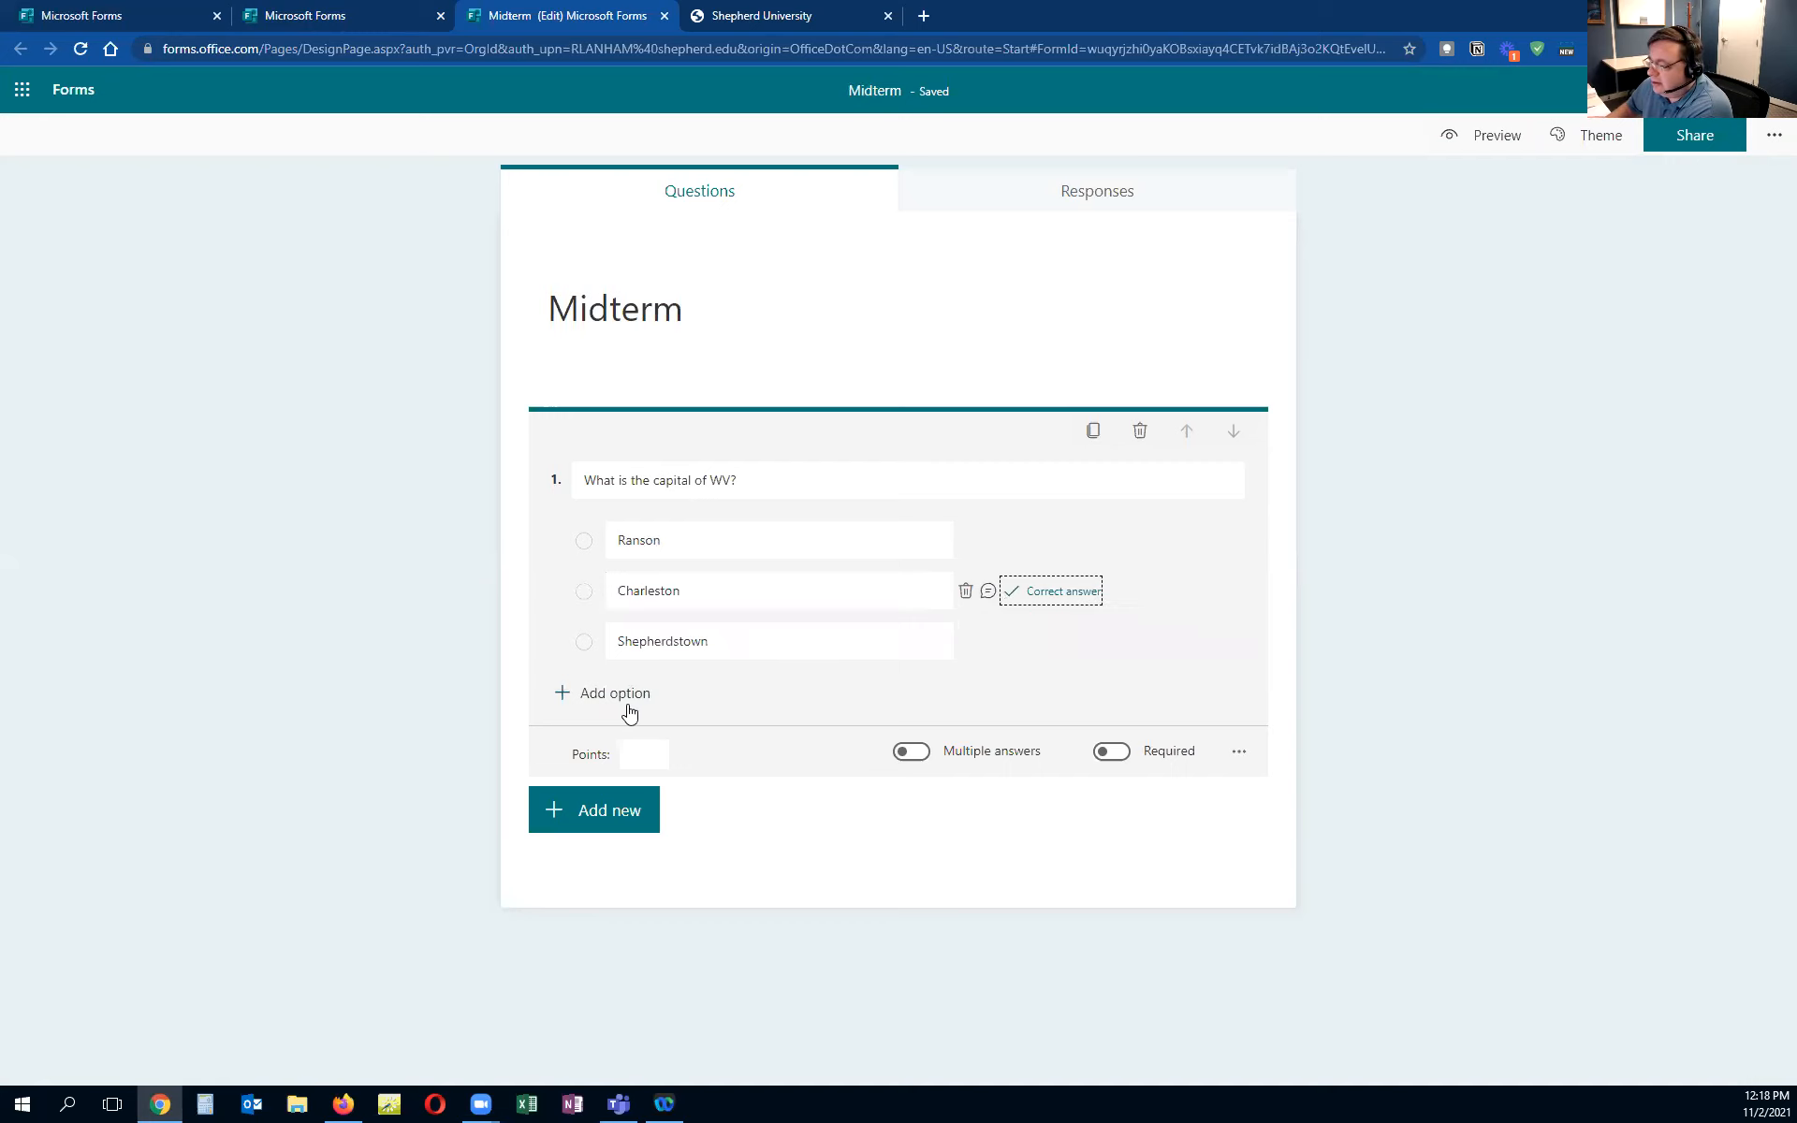
pyautogui.click(643, 755)
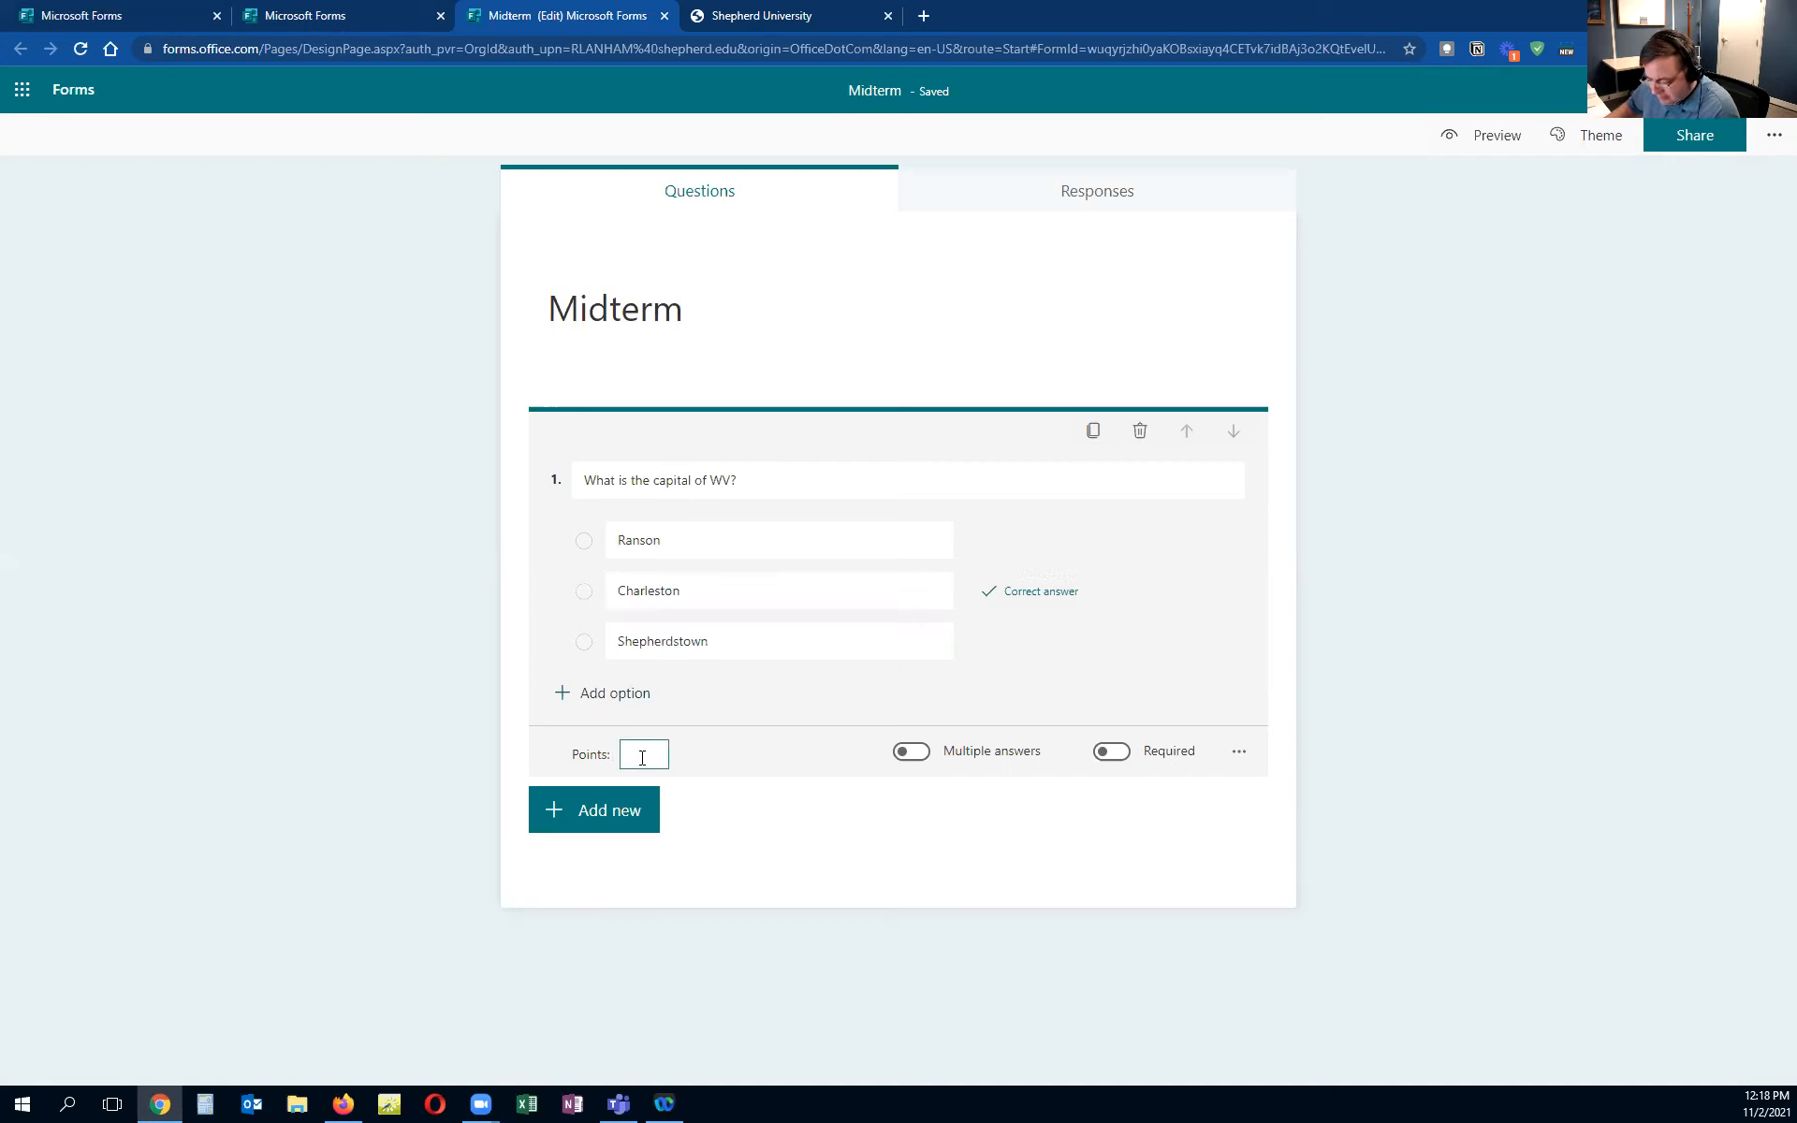
pyautogui.write('10')
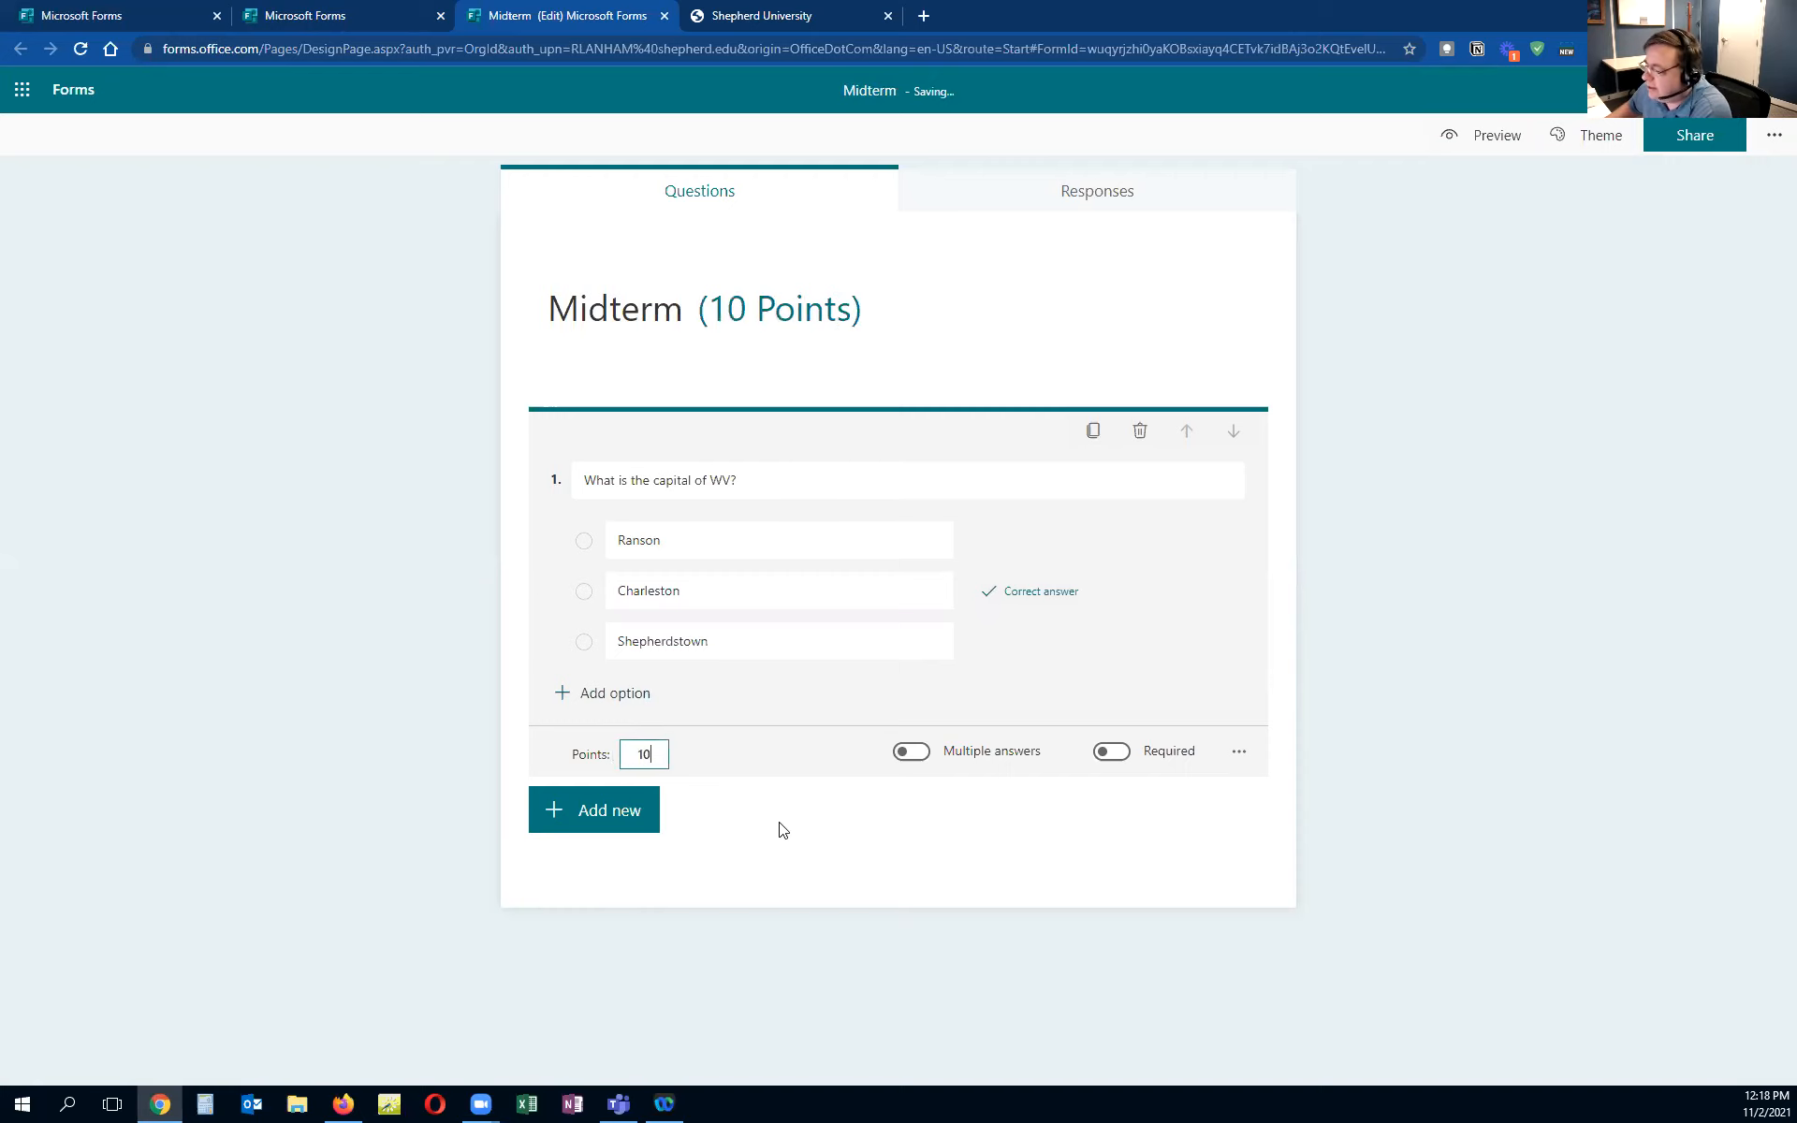
# Preview the quiz, have the capital question read aloud in Immersive Reader, and exit the reader
pyautogui.click(1486, 150)
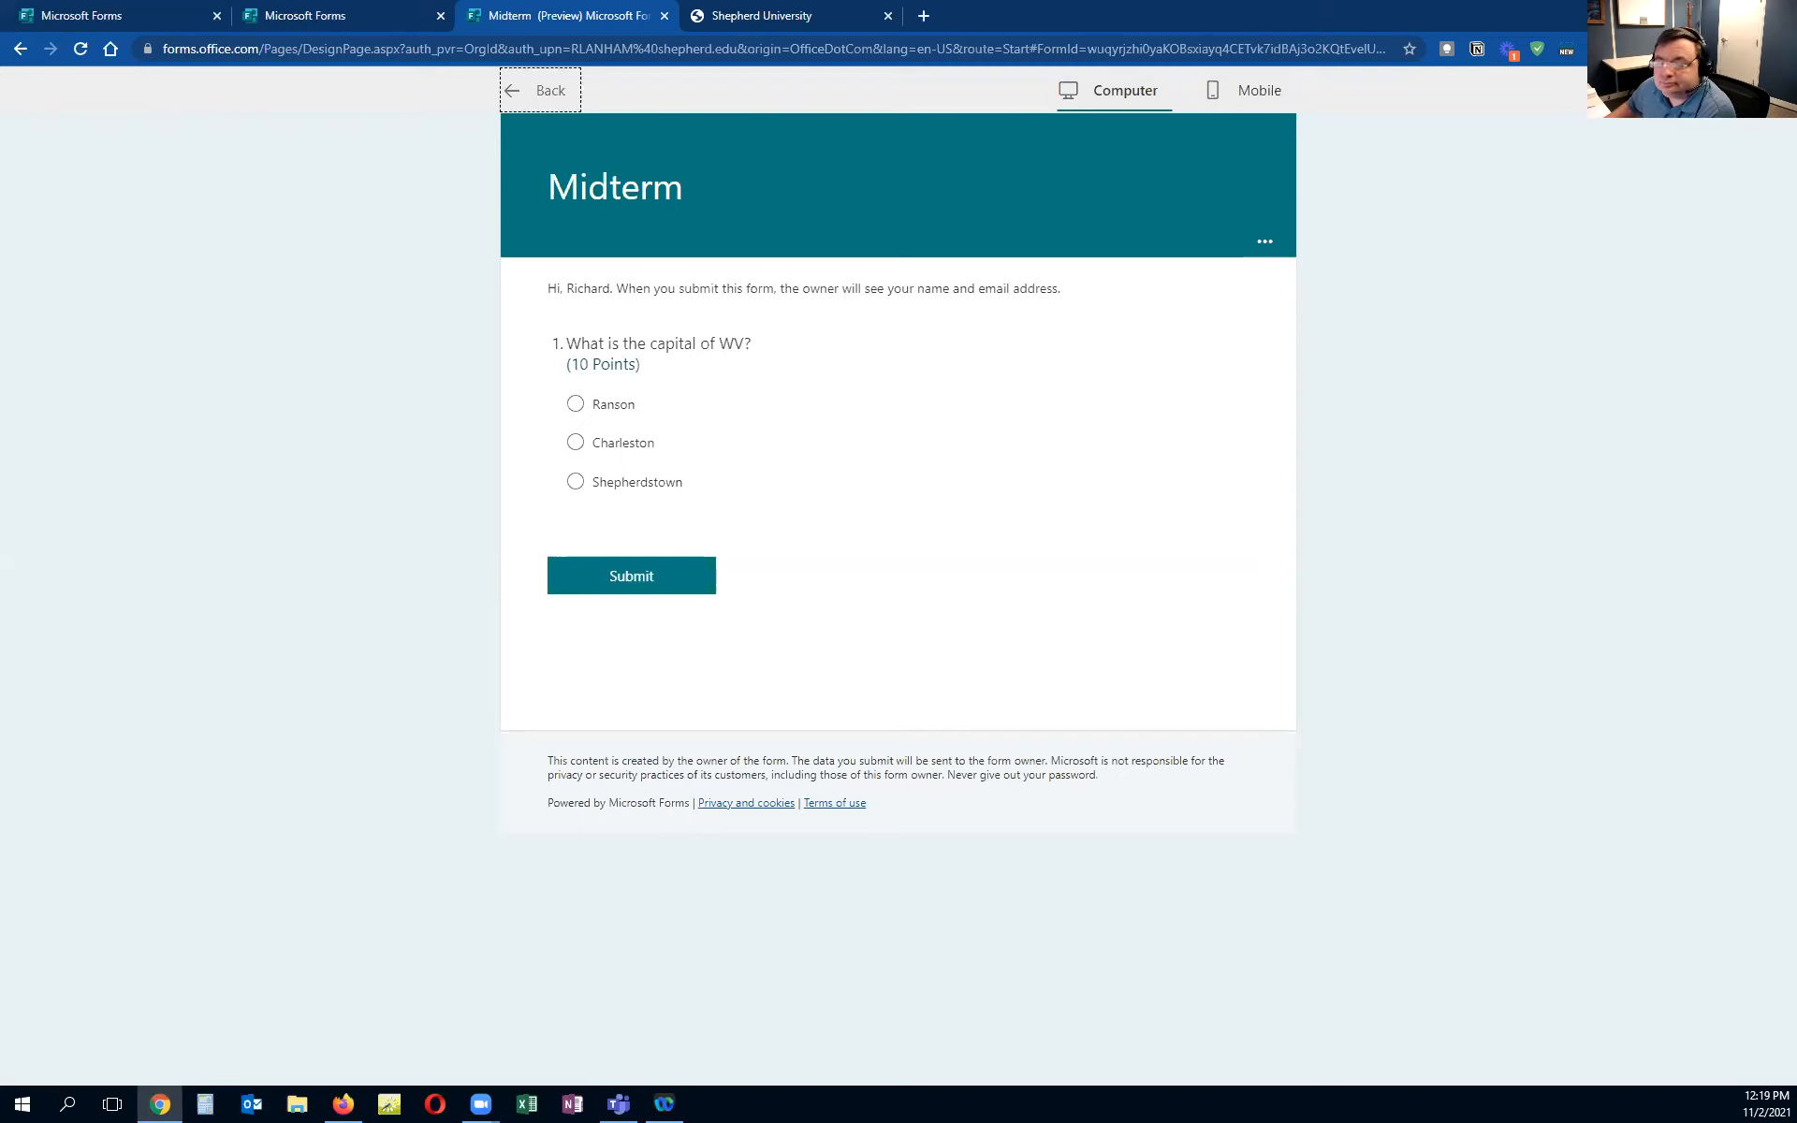
pyautogui.moveTo(737, 480)
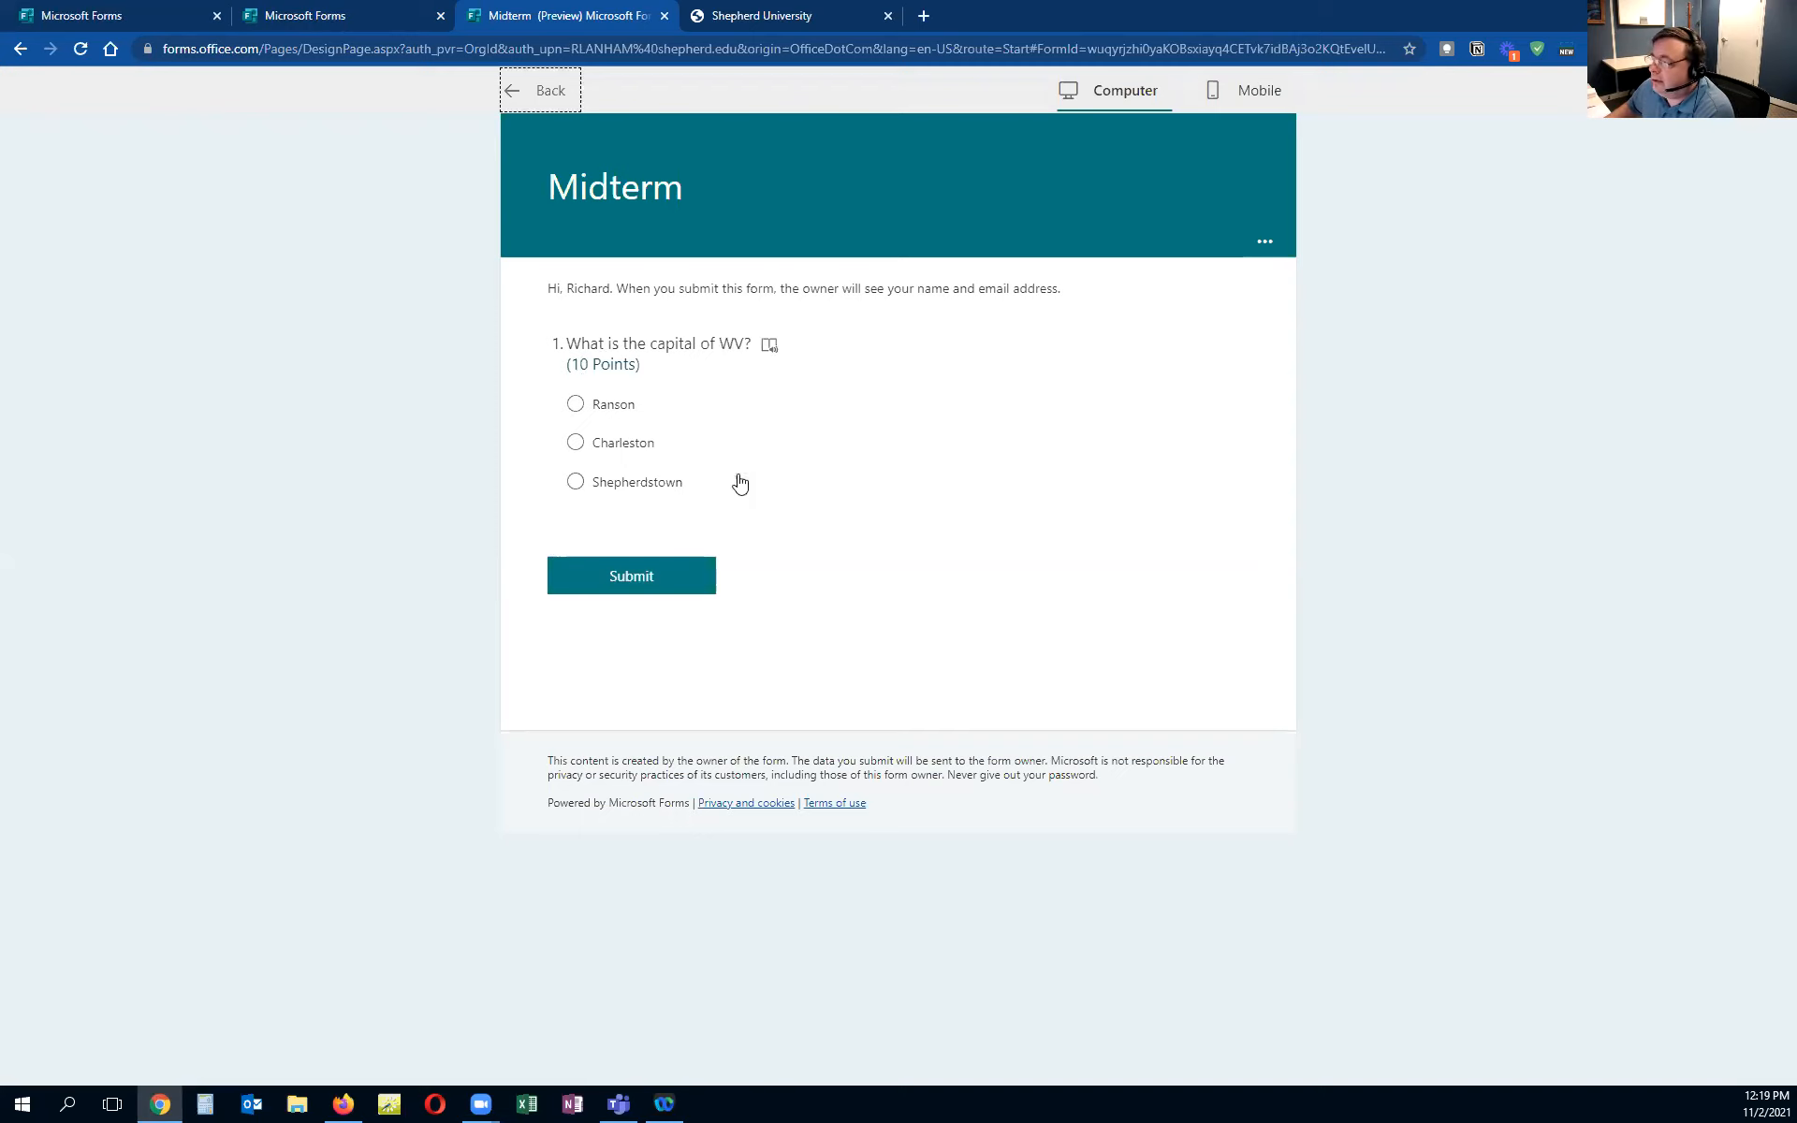
pyautogui.click(769, 349)
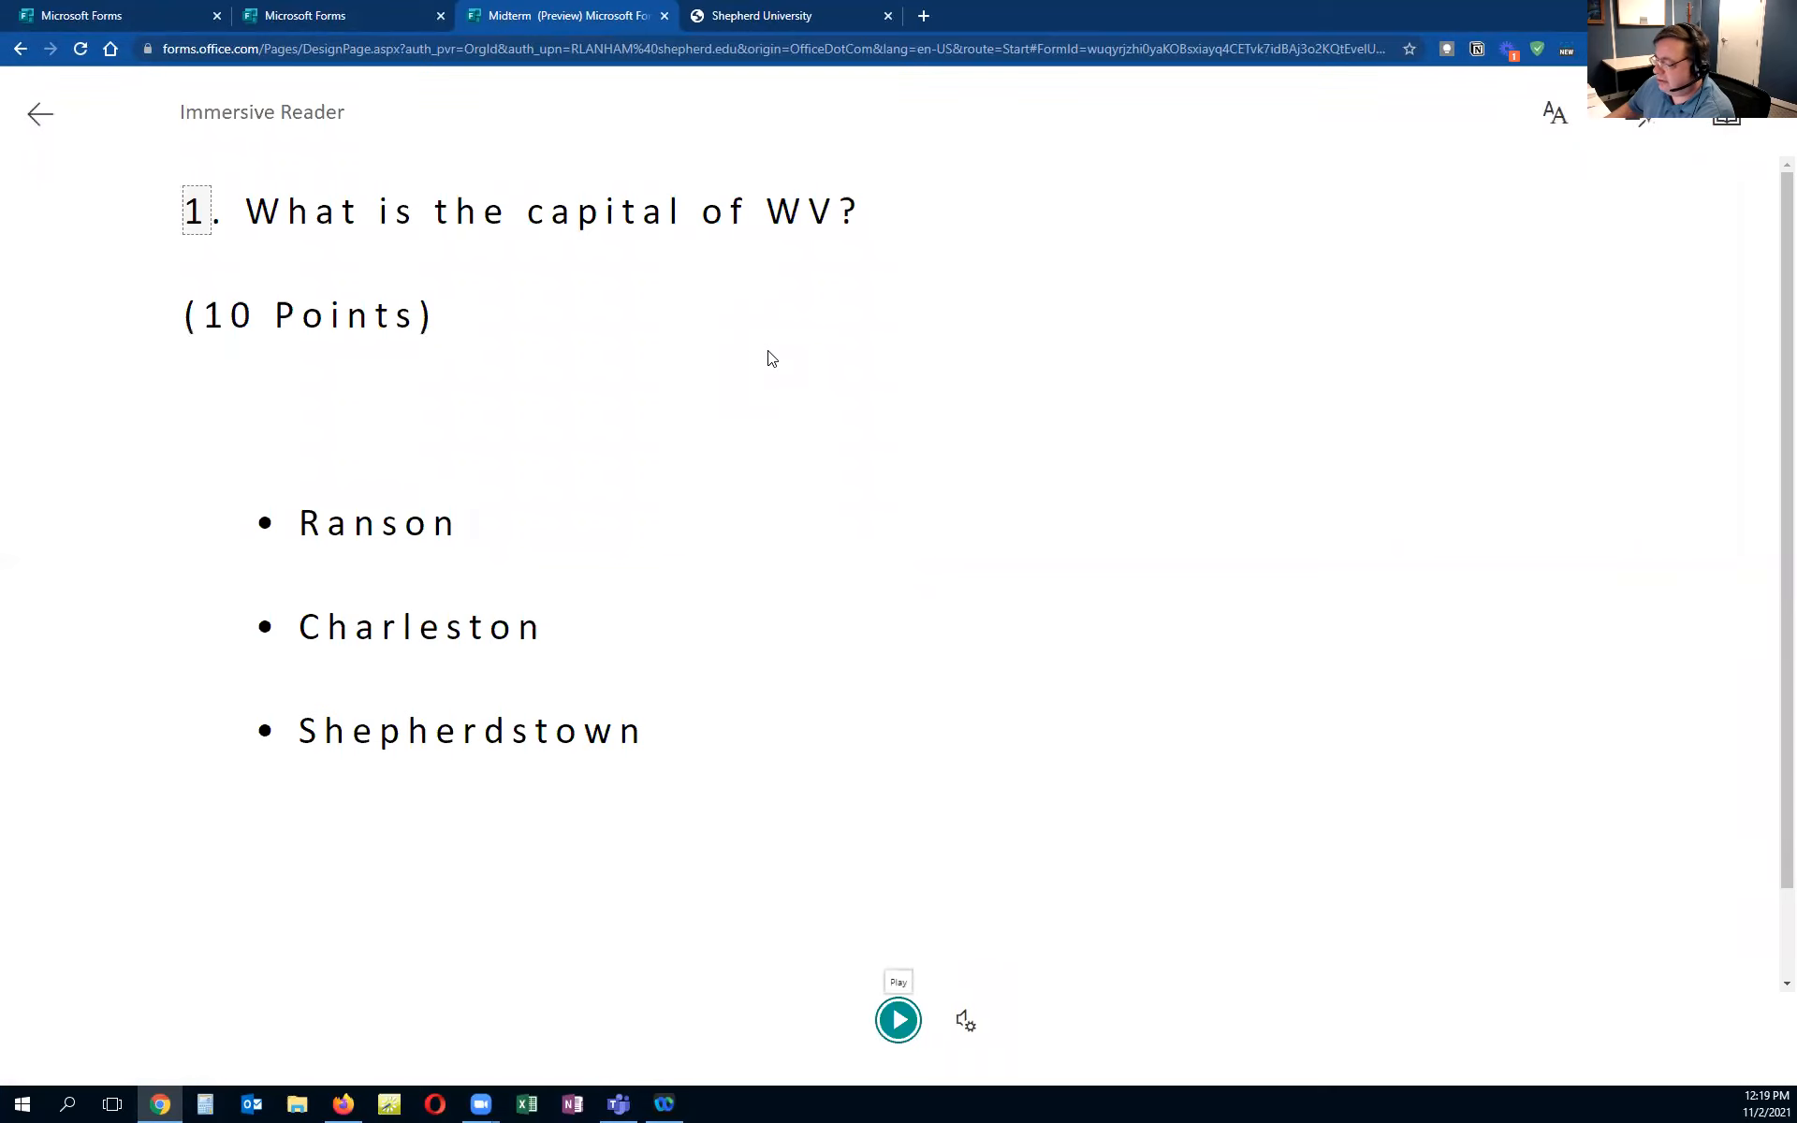
pyautogui.click(897, 1019)
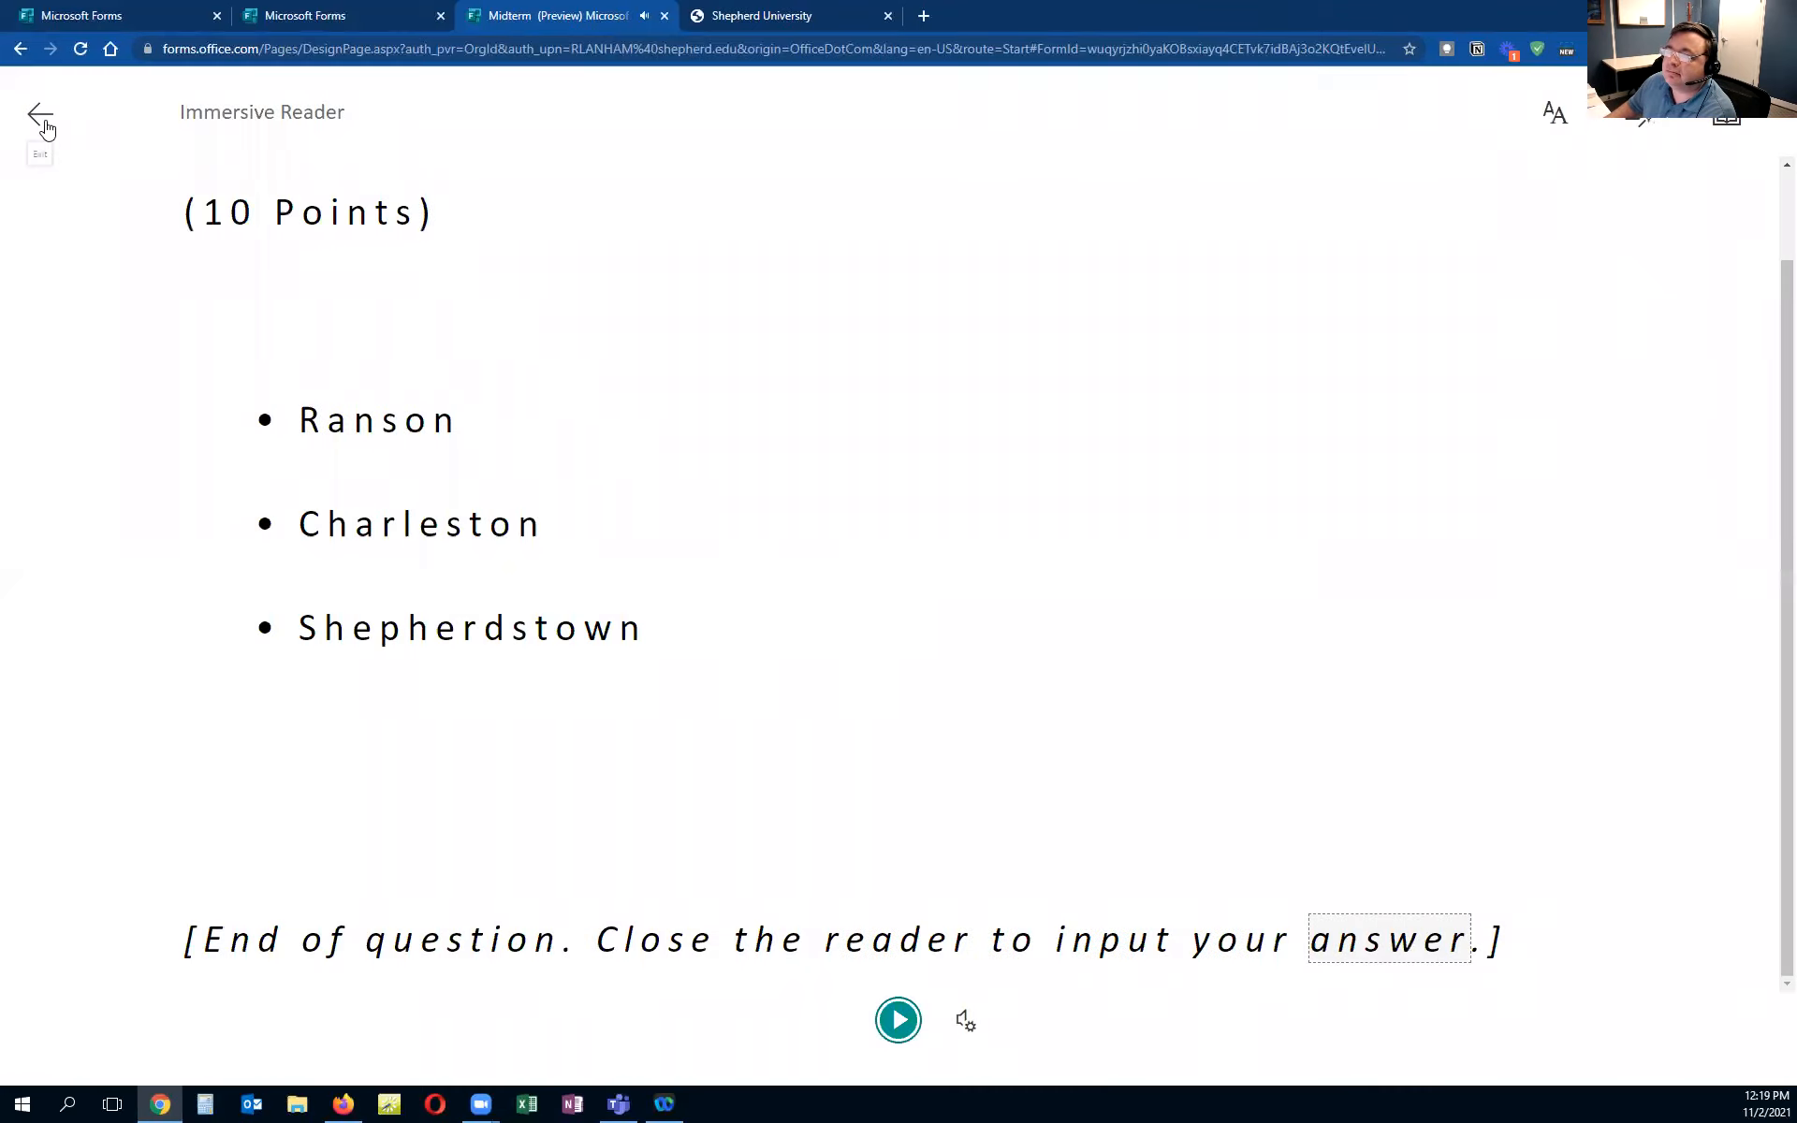
pyautogui.click(43, 120)
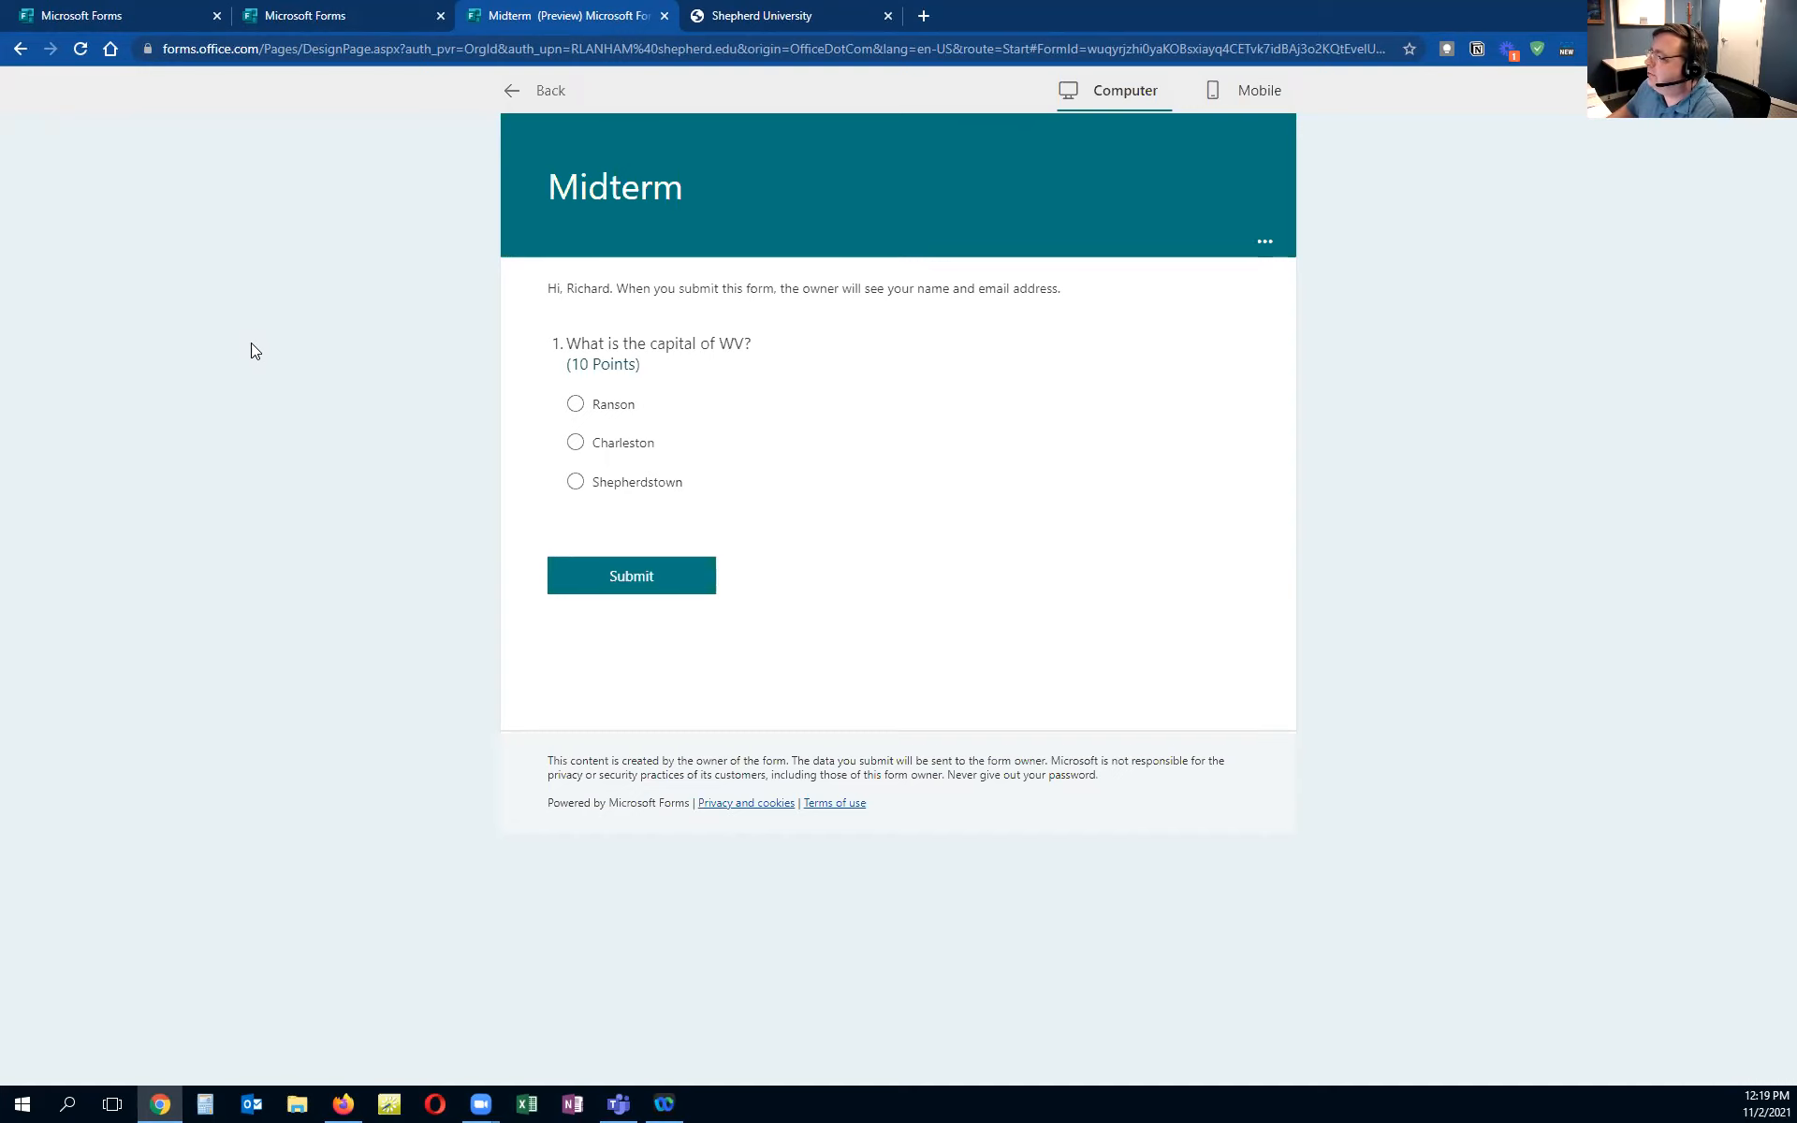
# Check the quiz preview in the mobile layout, switch back to the computer layout and return to the quiz editor
pyautogui.click(1265, 99)
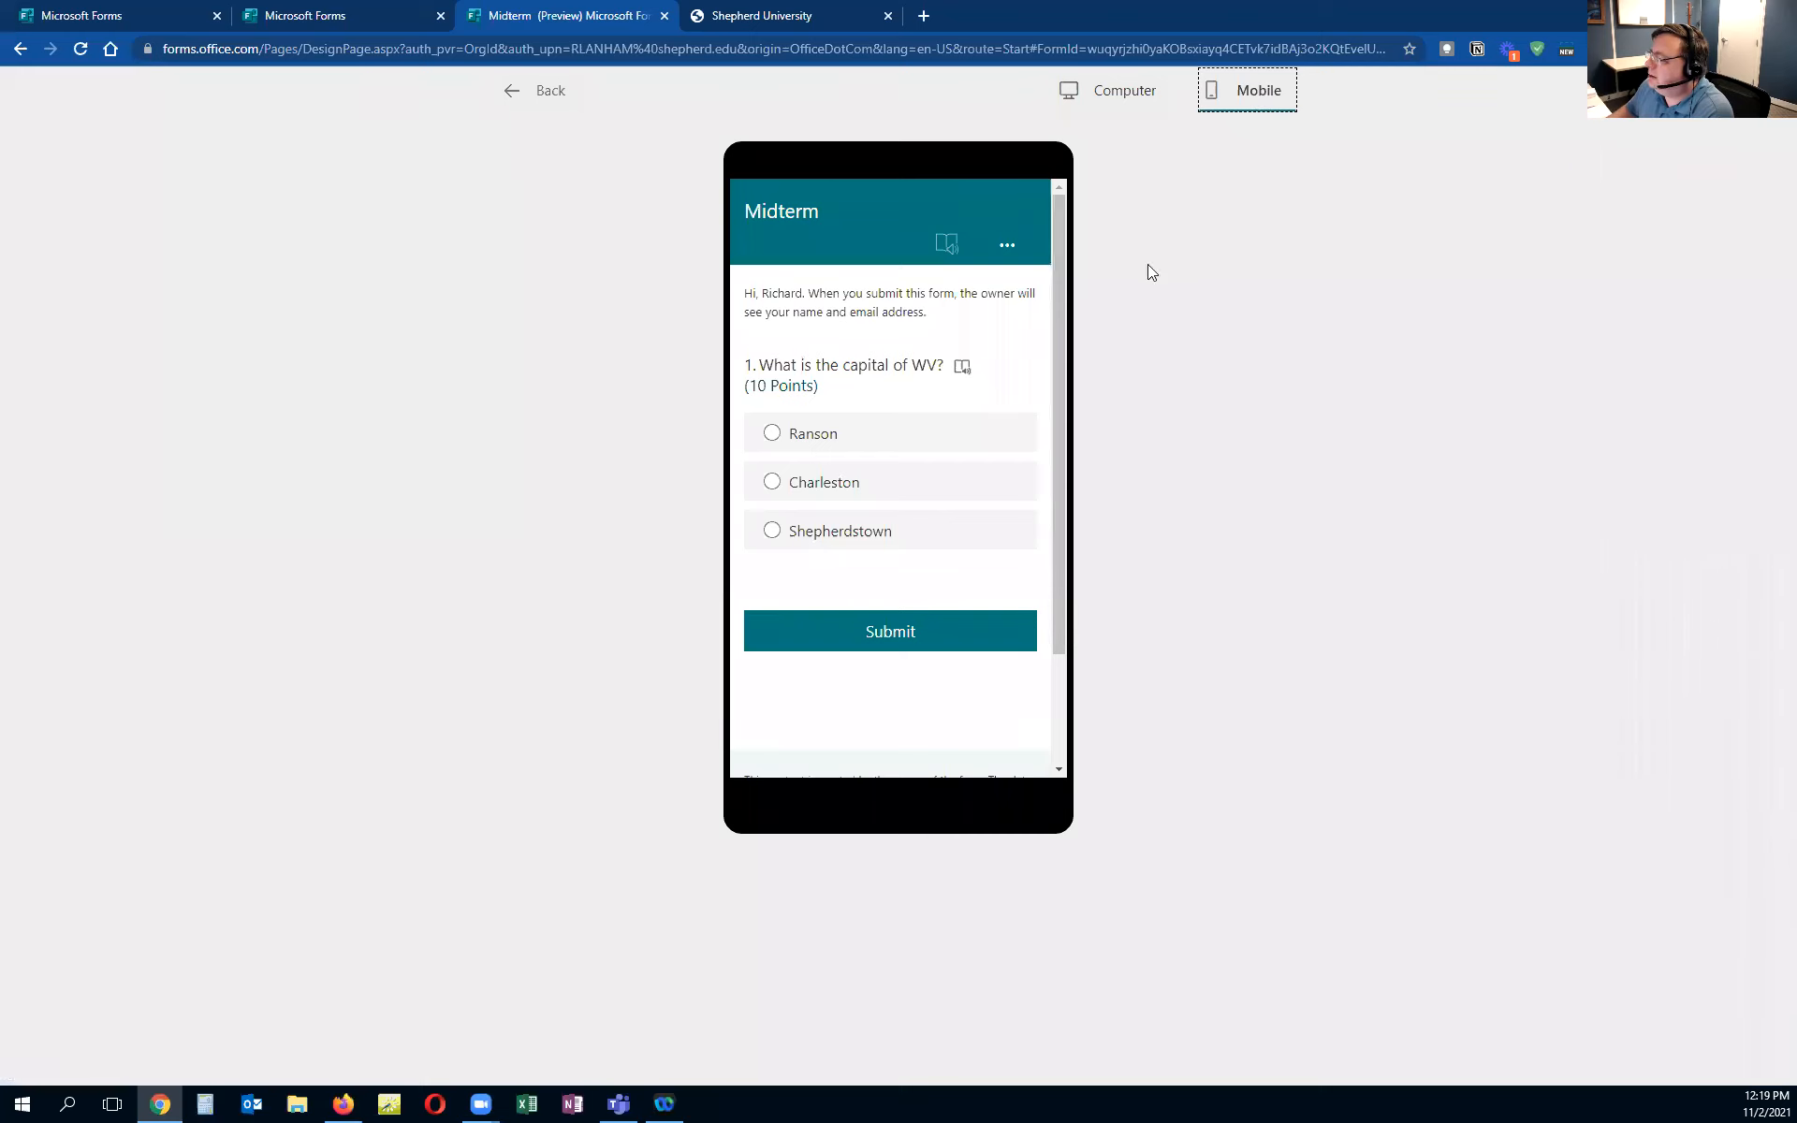
pyautogui.moveTo(1062, 433)
pyautogui.mouseDown()
pyautogui.moveTo(1054, 573)
pyautogui.moveTo(1061, 418)
pyautogui.mouseUp()
pyautogui.click(1124, 94)
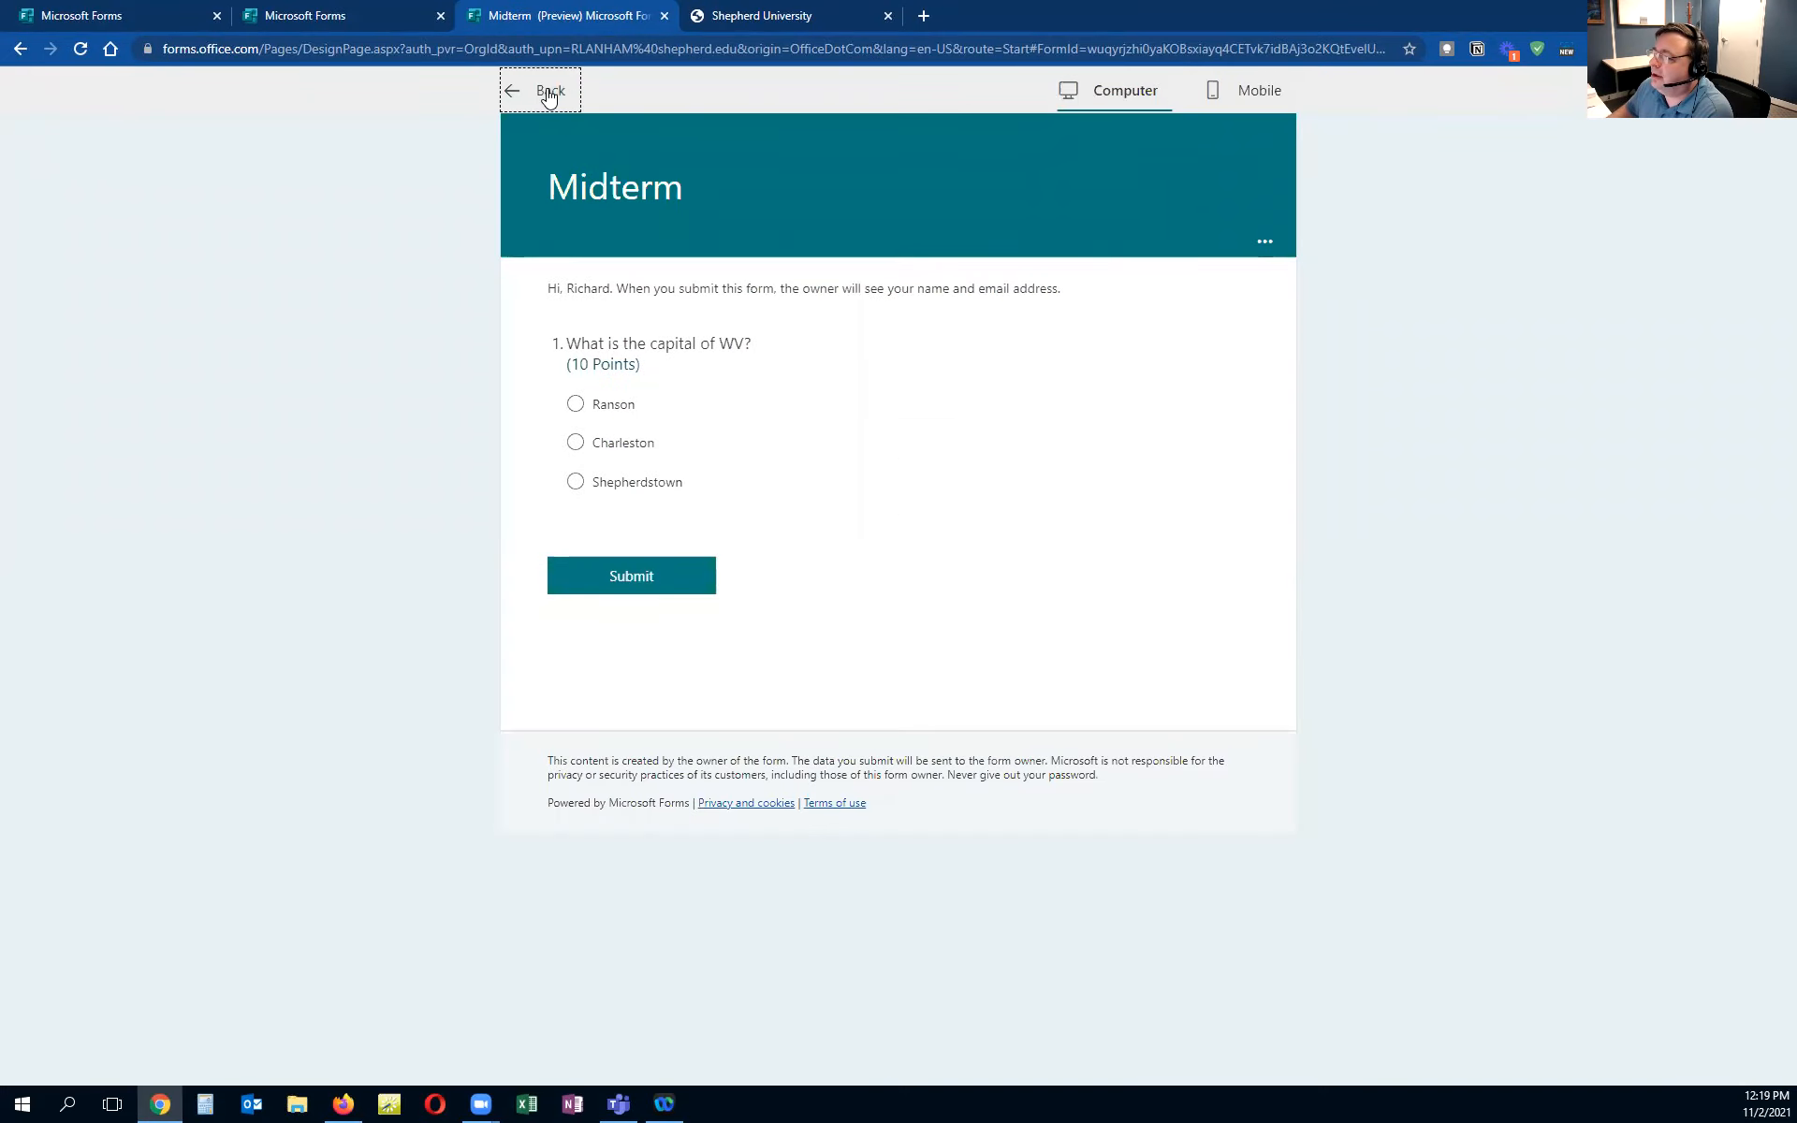
pyautogui.click(550, 90)
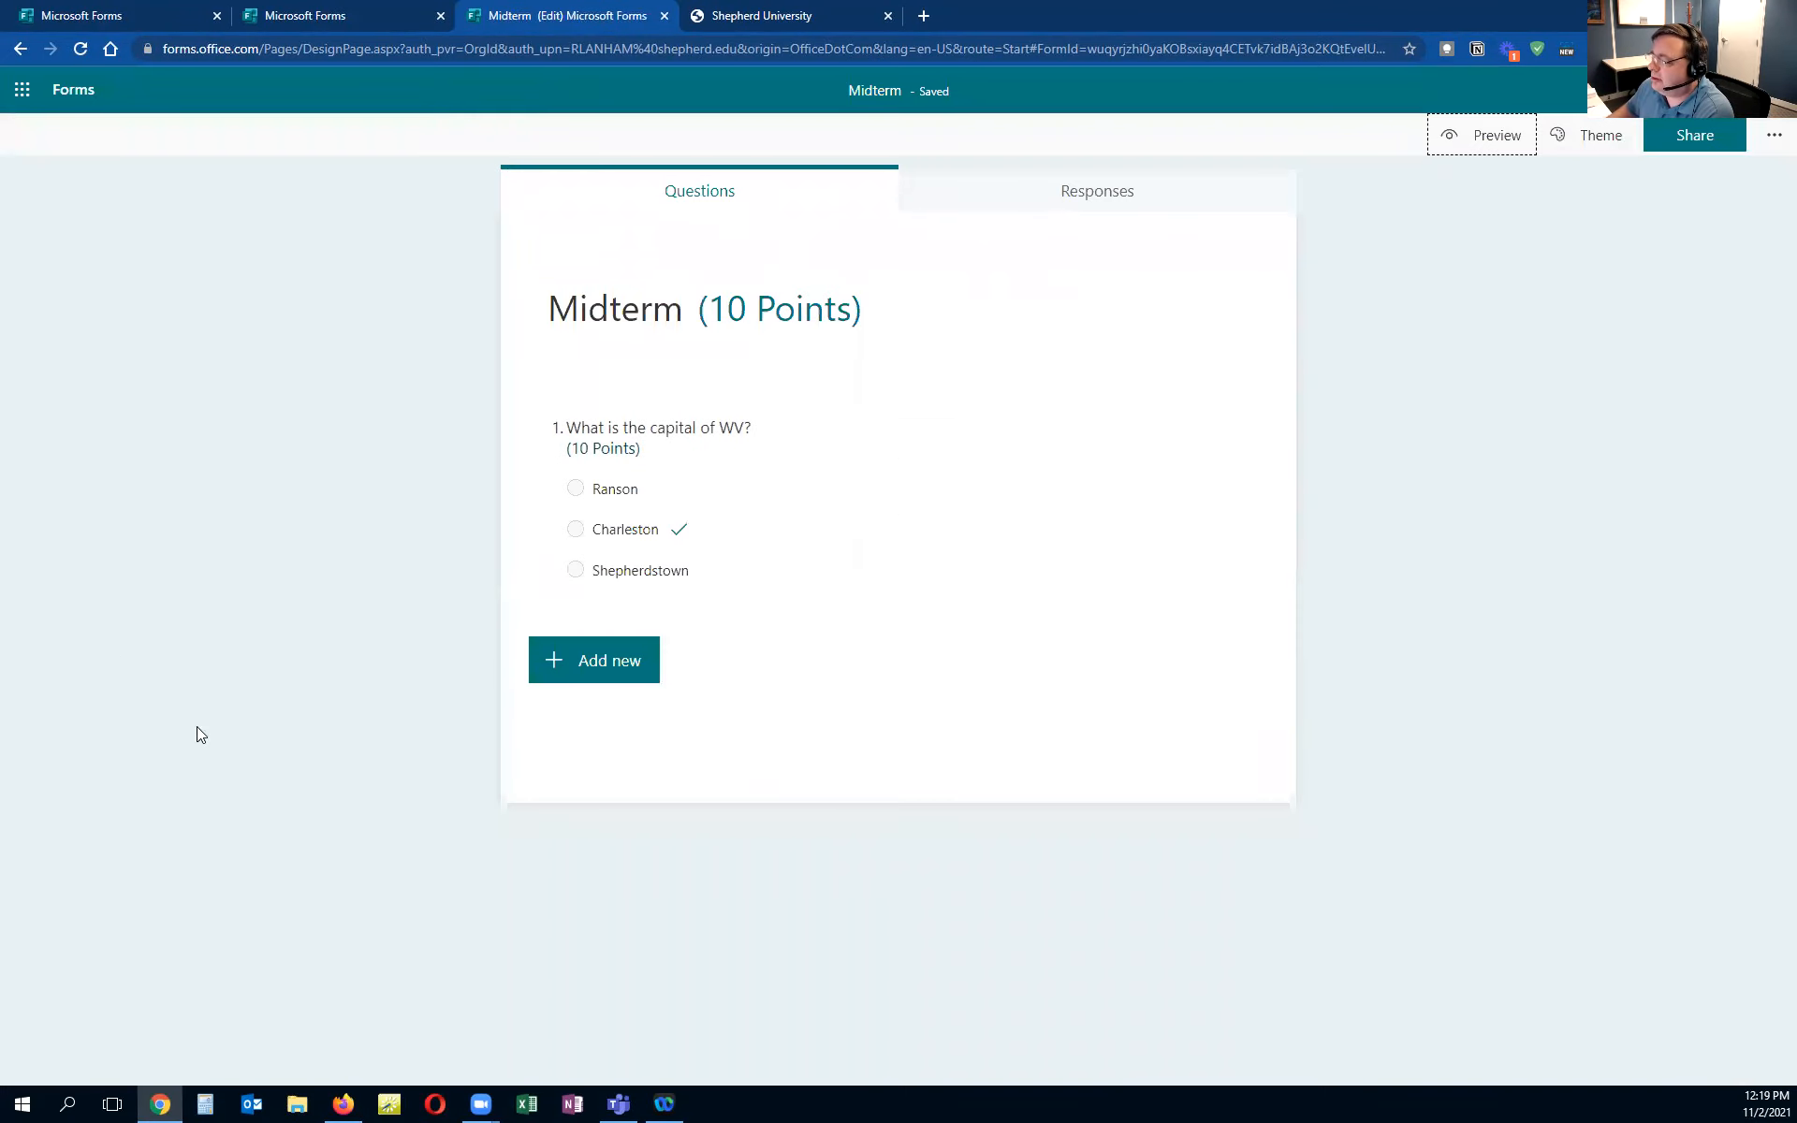
# Add a new section to the Midterm quiz after the question about the capital of WV
pyautogui.click(632, 664)
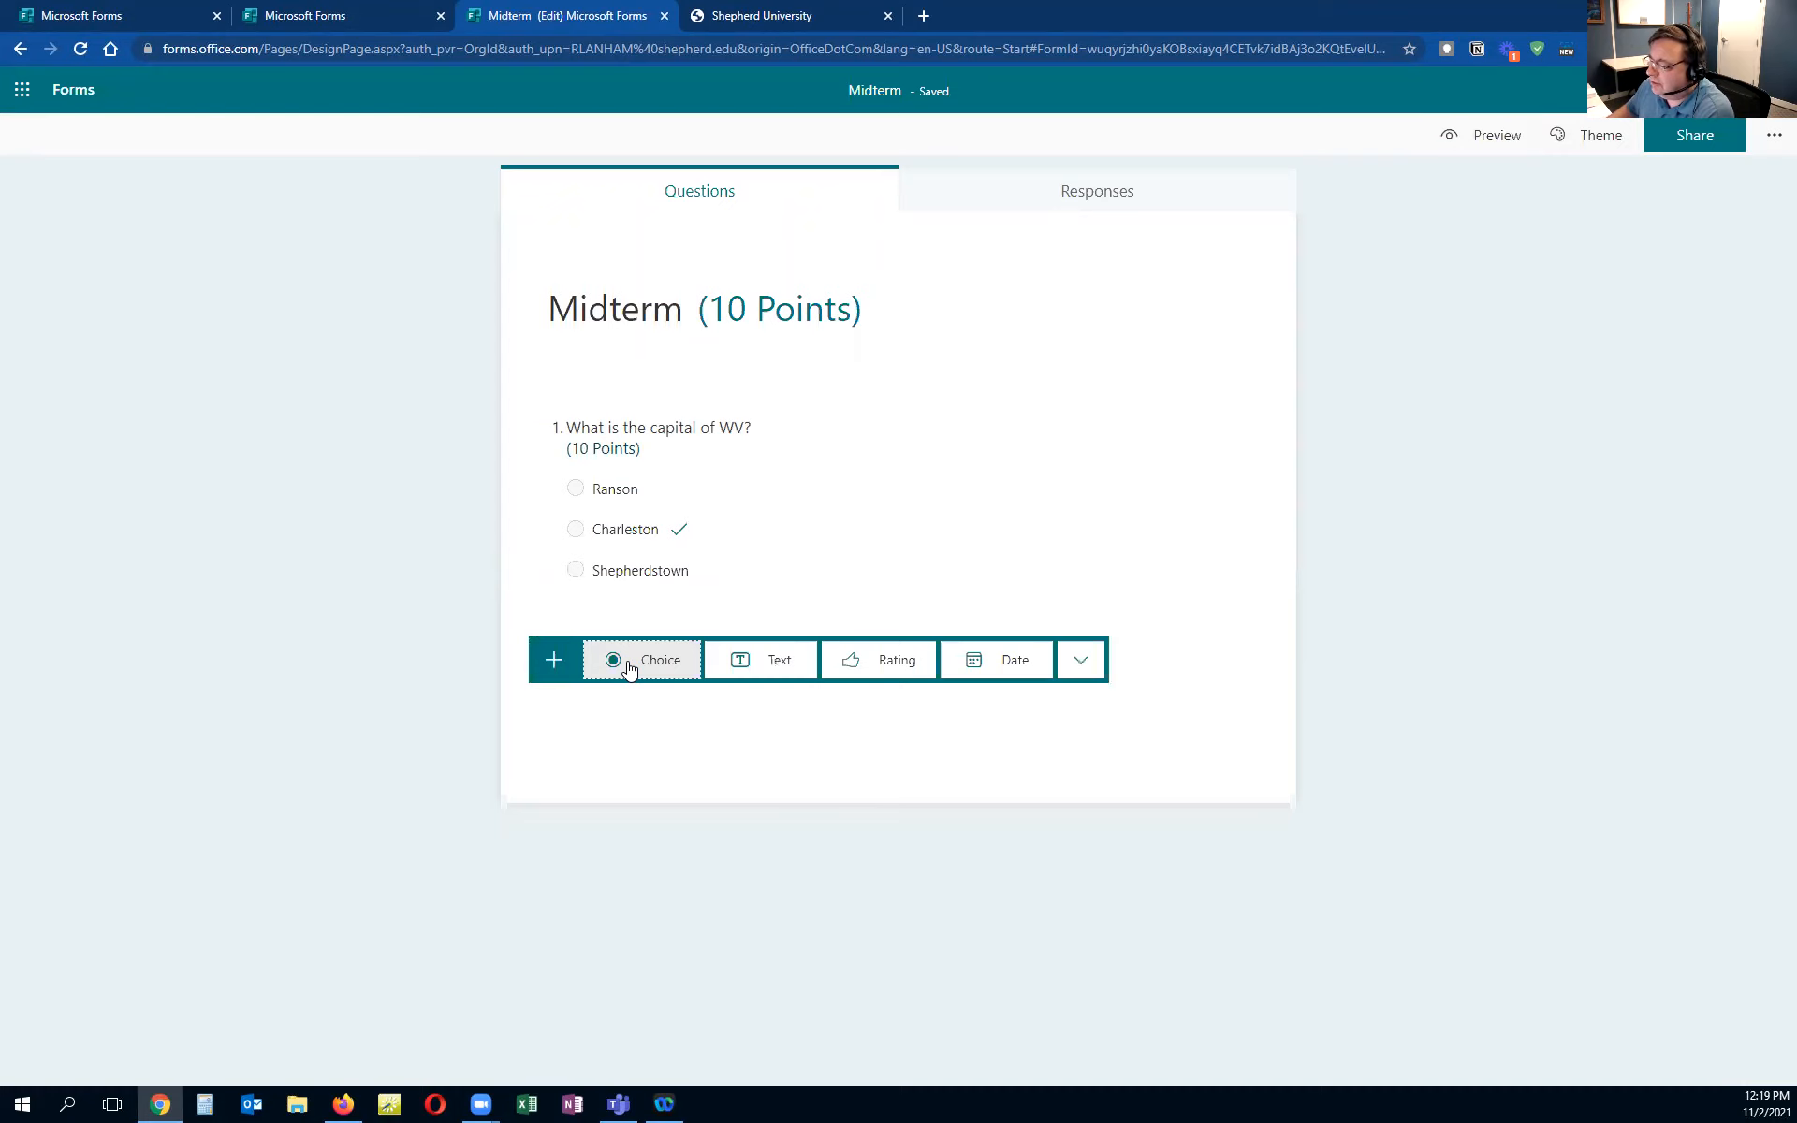
pyautogui.click(1088, 672)
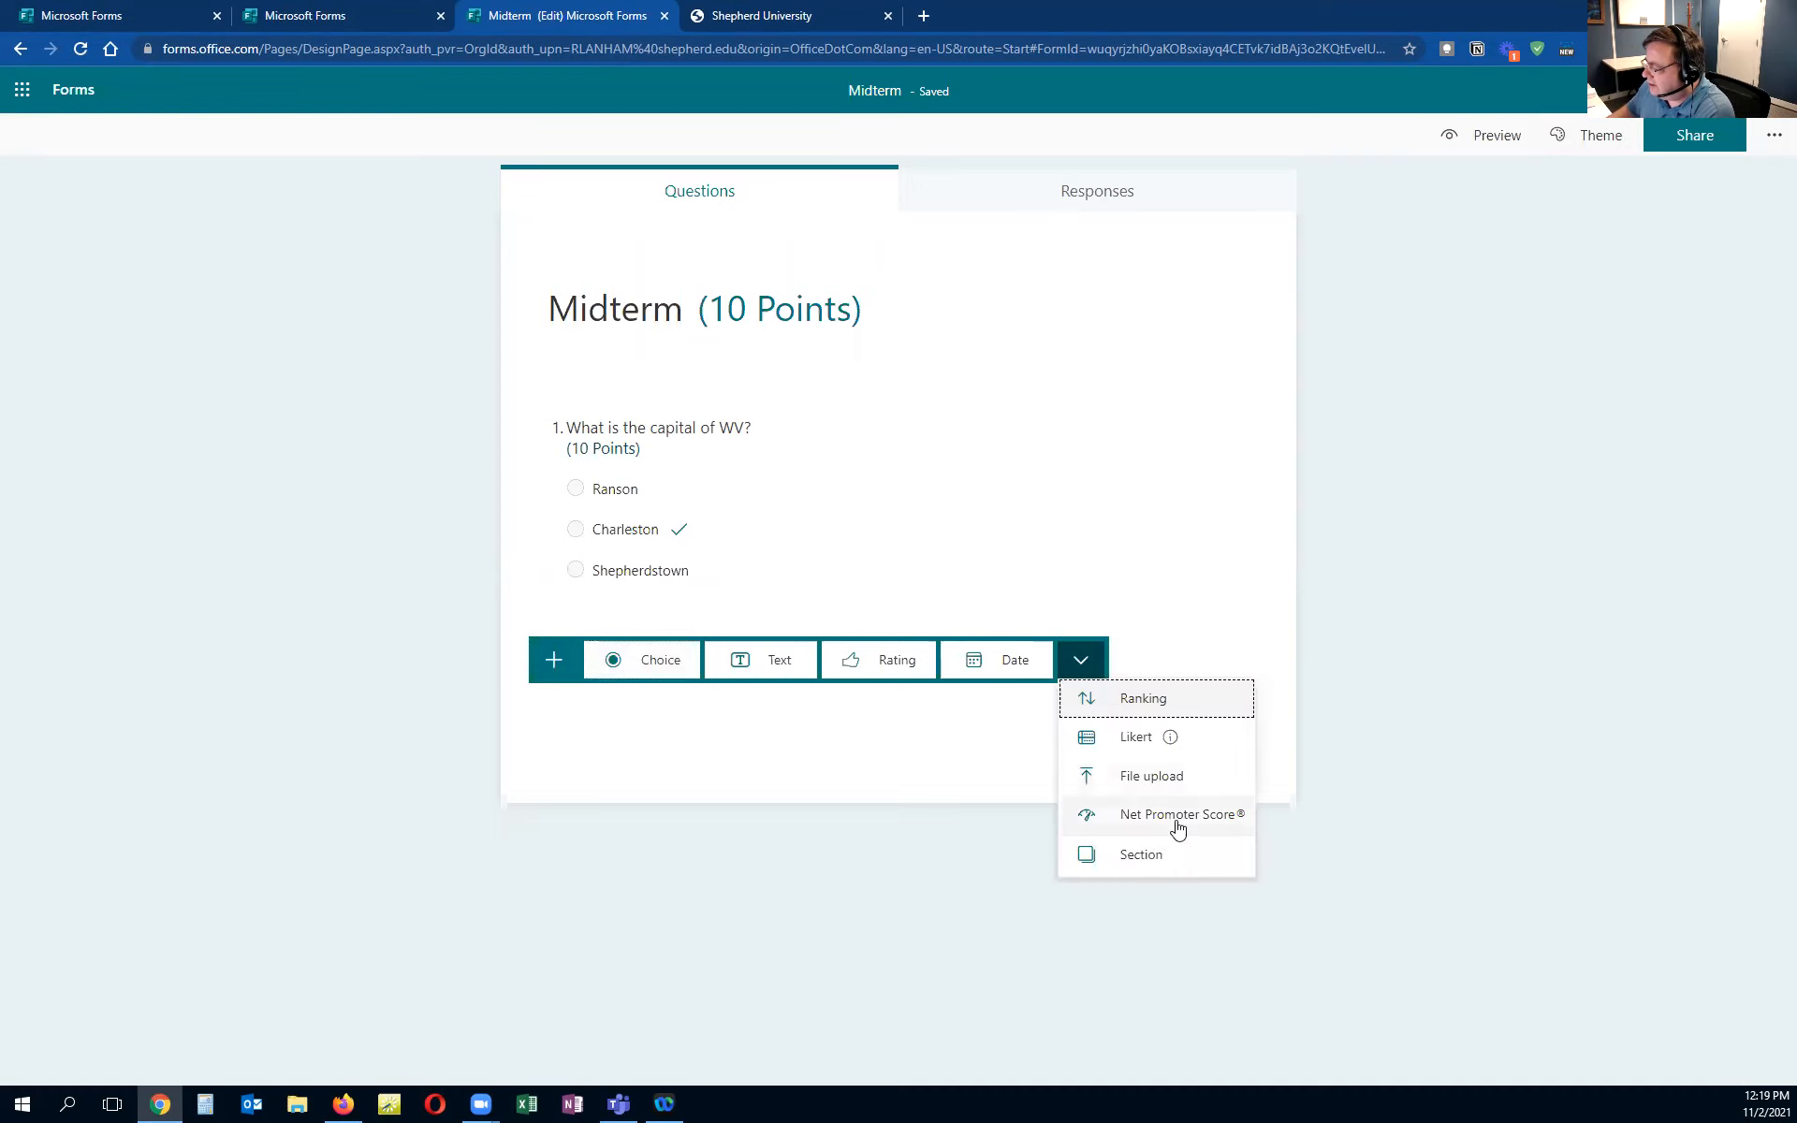
pyautogui.click(1143, 854)
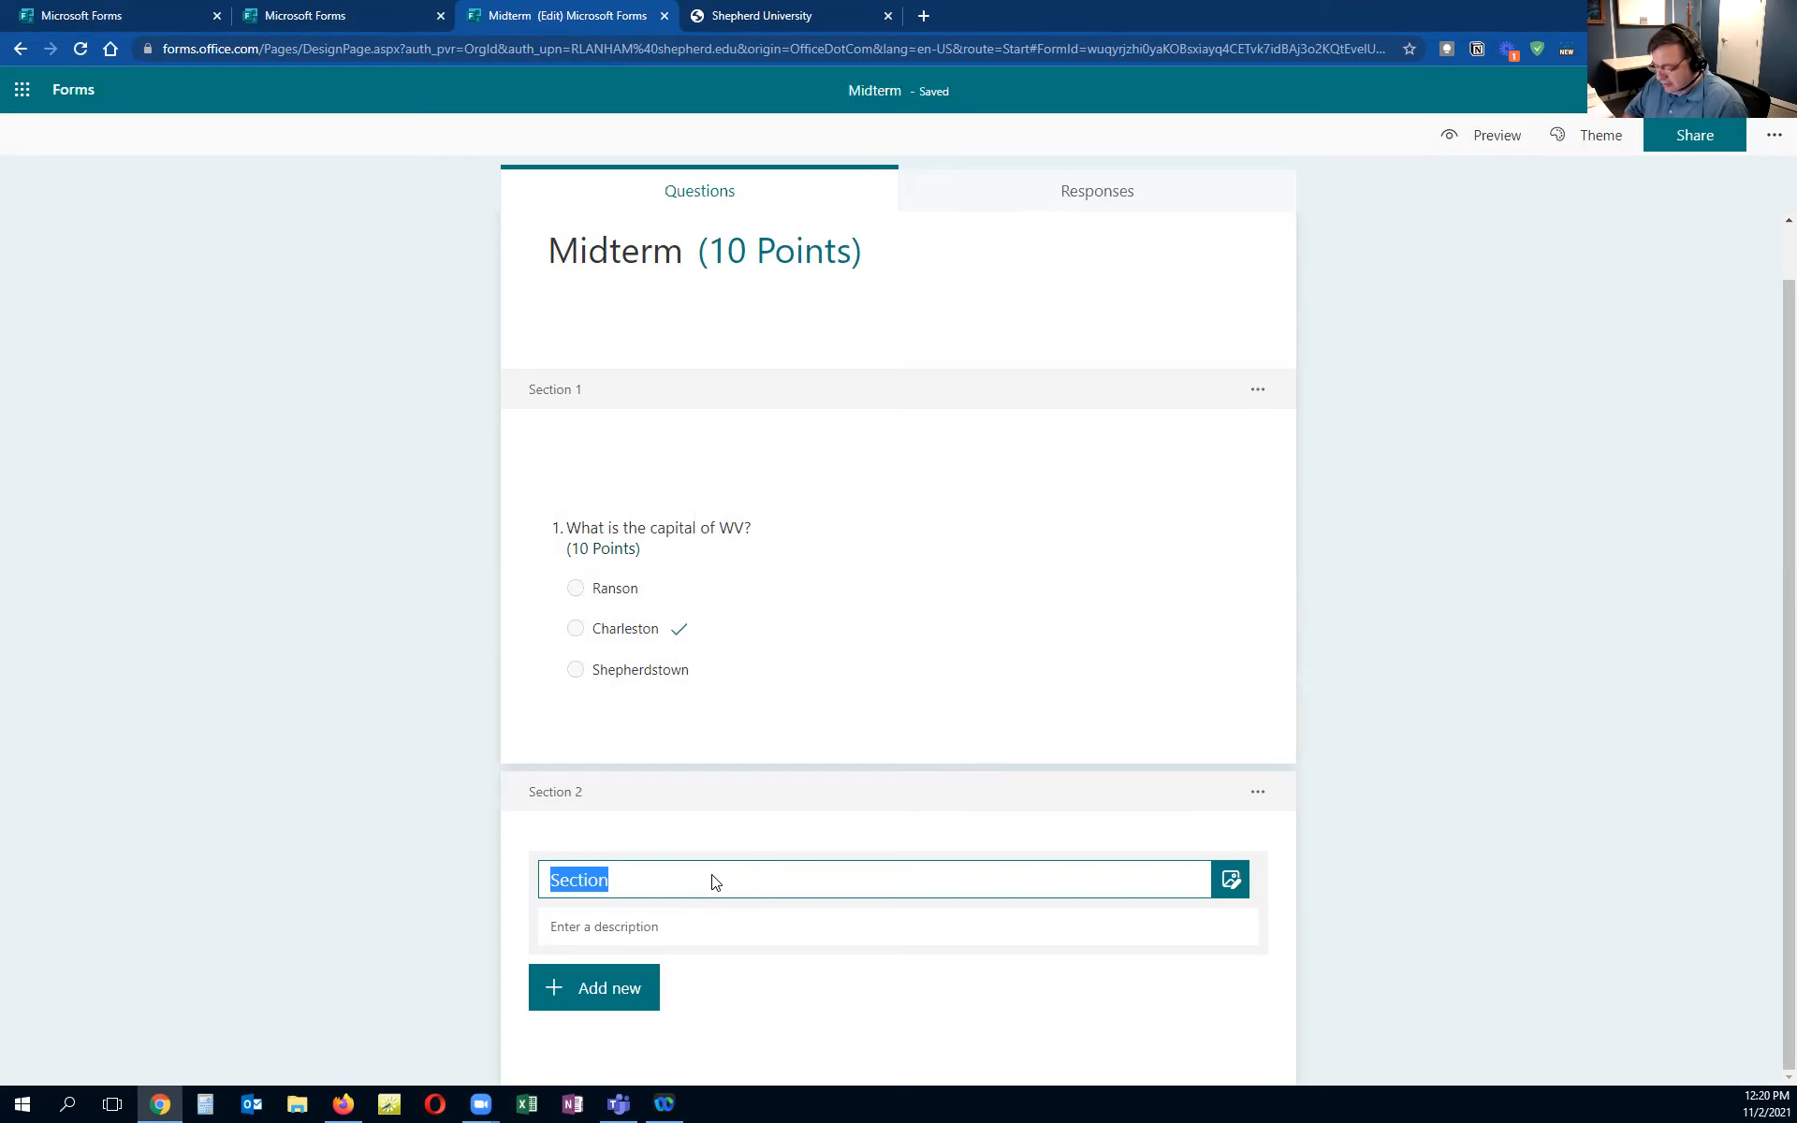
pyautogui.write('What is the cda')
pyautogui.press('BackSpace')
pyautogui.press('BackSpace')
pyautogui.write('aptial of')
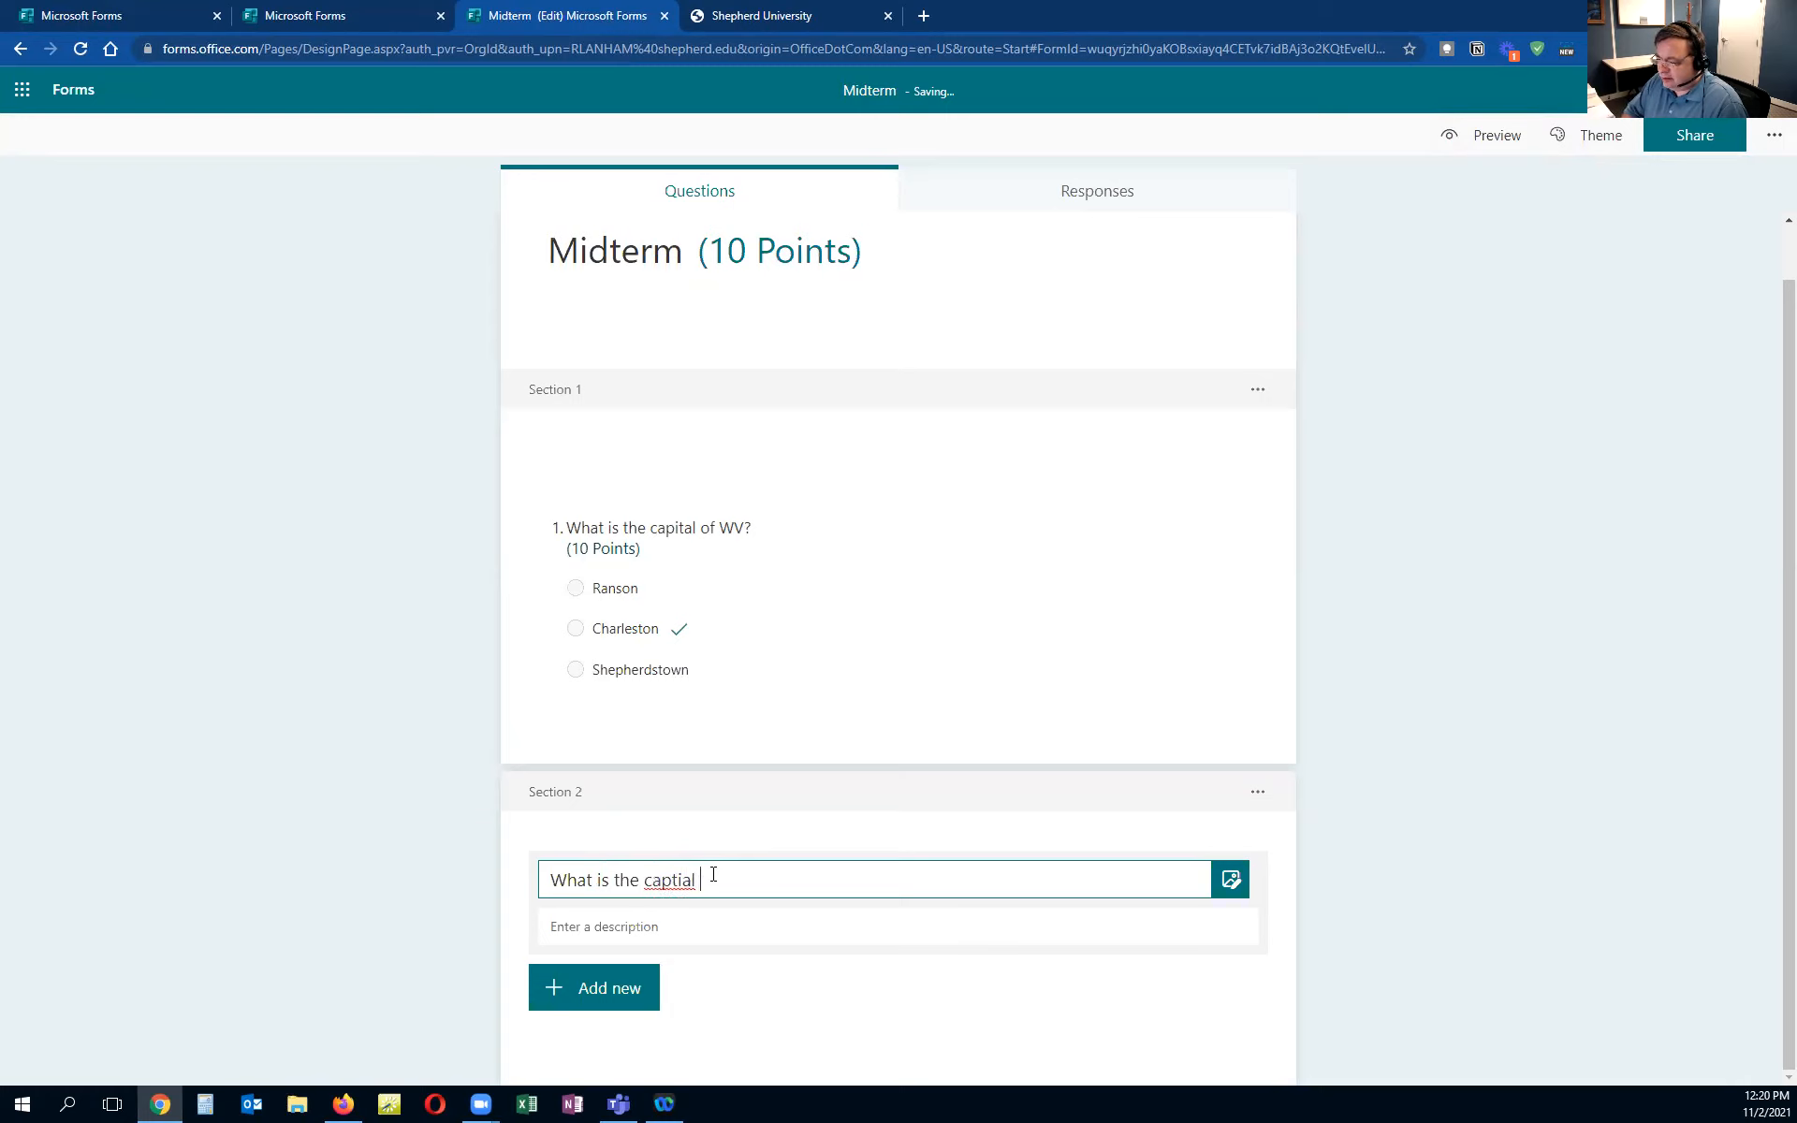
pyautogui.press('BackSpace')
pyautogui.press('BackSpace')
pyautogui.press('BackSpace')
pyautogui.press('BackSpace')
pyautogui.write('ital of VA')
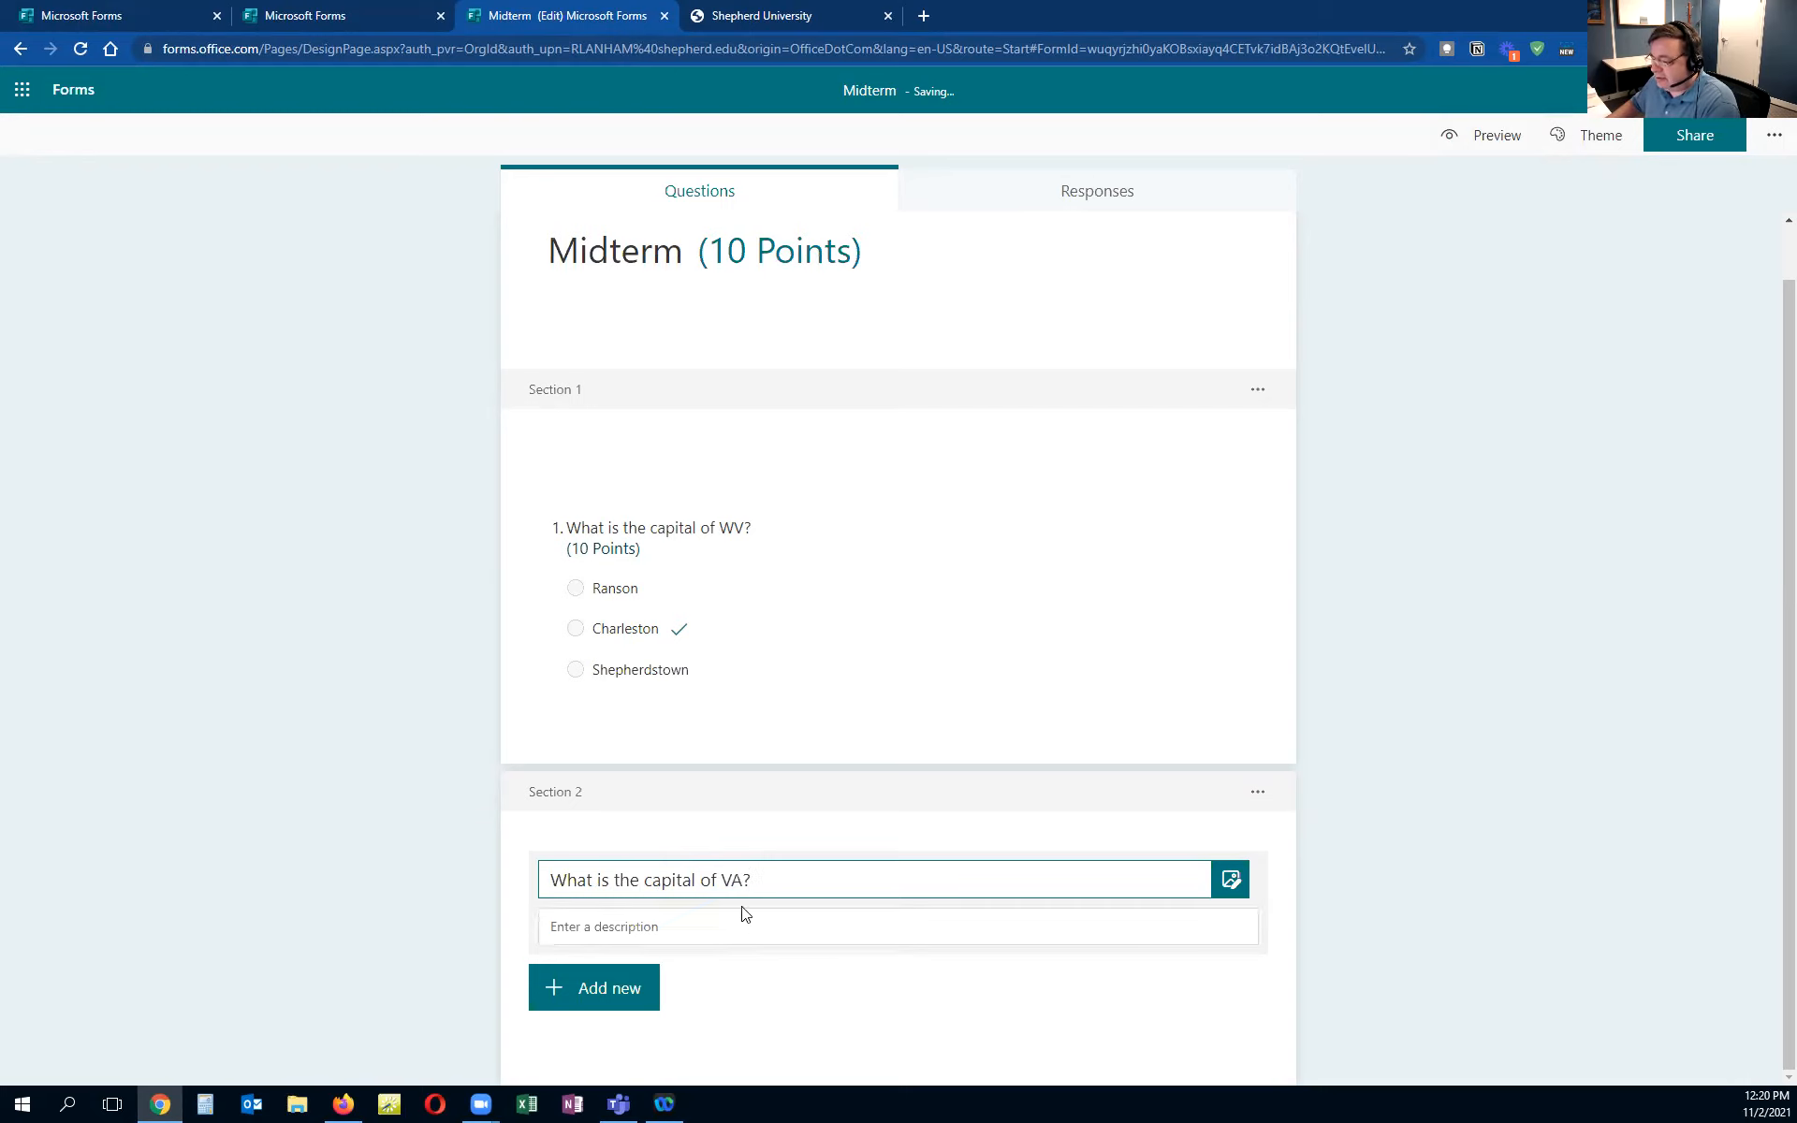
pyautogui.press('BackSpace')
pyautogui.press('BackSpace')
pyautogui.press('BackSpace')
pyautogui.press('BackSpace')
pyautogui.press('BackSpace')
pyautogui.press('BackSpace')
pyautogui.press('BackSpace')
pyautogui.press('BackSpace')
pyautogui.press('BackSpace')
pyautogui.press('BackSpace')
pyautogui.press('BackSpace')
pyautogui.press('BackSpace')
pyautogui.press('BackSpace')
pyautogui.press('BackSpace')
pyautogui.press('BackSpace')
pyautogui.press('BackSpace')
pyautogui.press('BackSpace')
pyautogui.press('BackSpace')
pyautogui.press('BackSpace')
pyautogui.press('BackSpace')
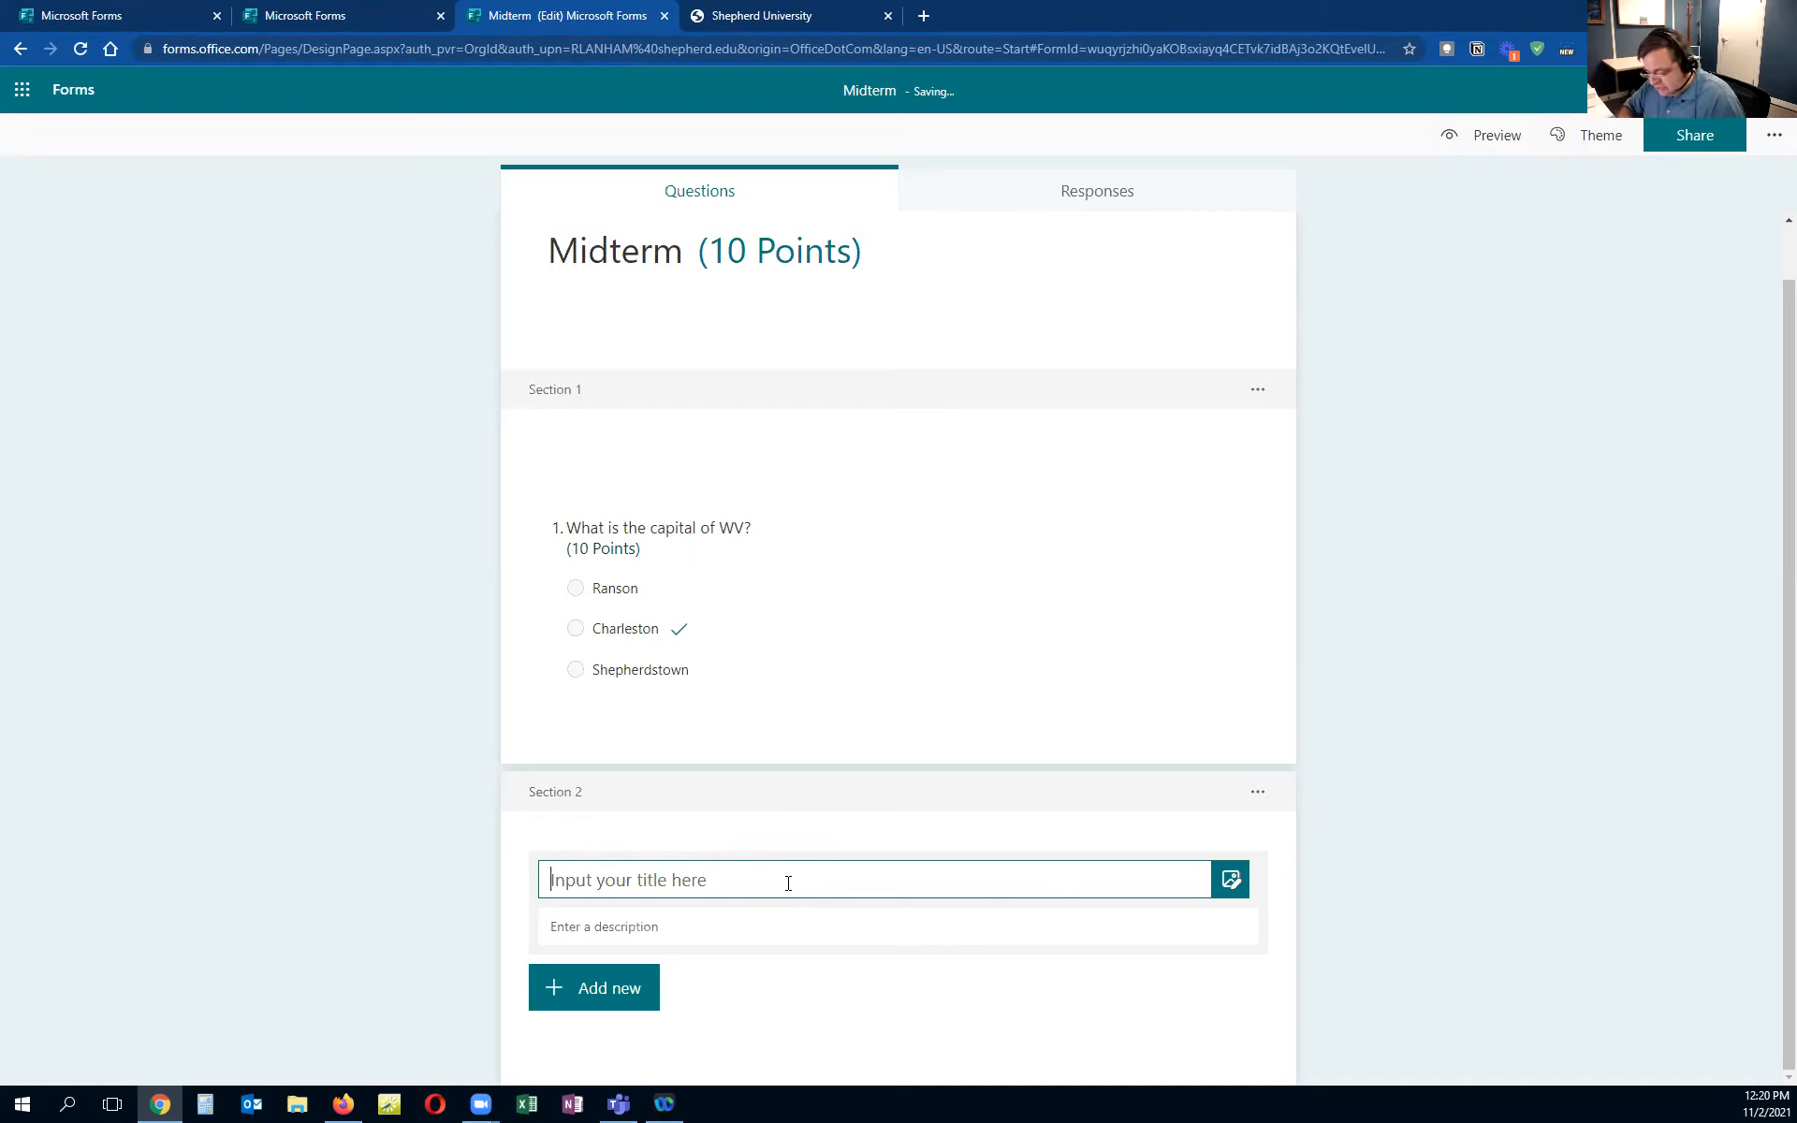
# Title the new section "Section 2" and add a choice question to it reading "What is the capital of VA?"
pyautogui.write('Section 2')
pyautogui.click(649, 988)
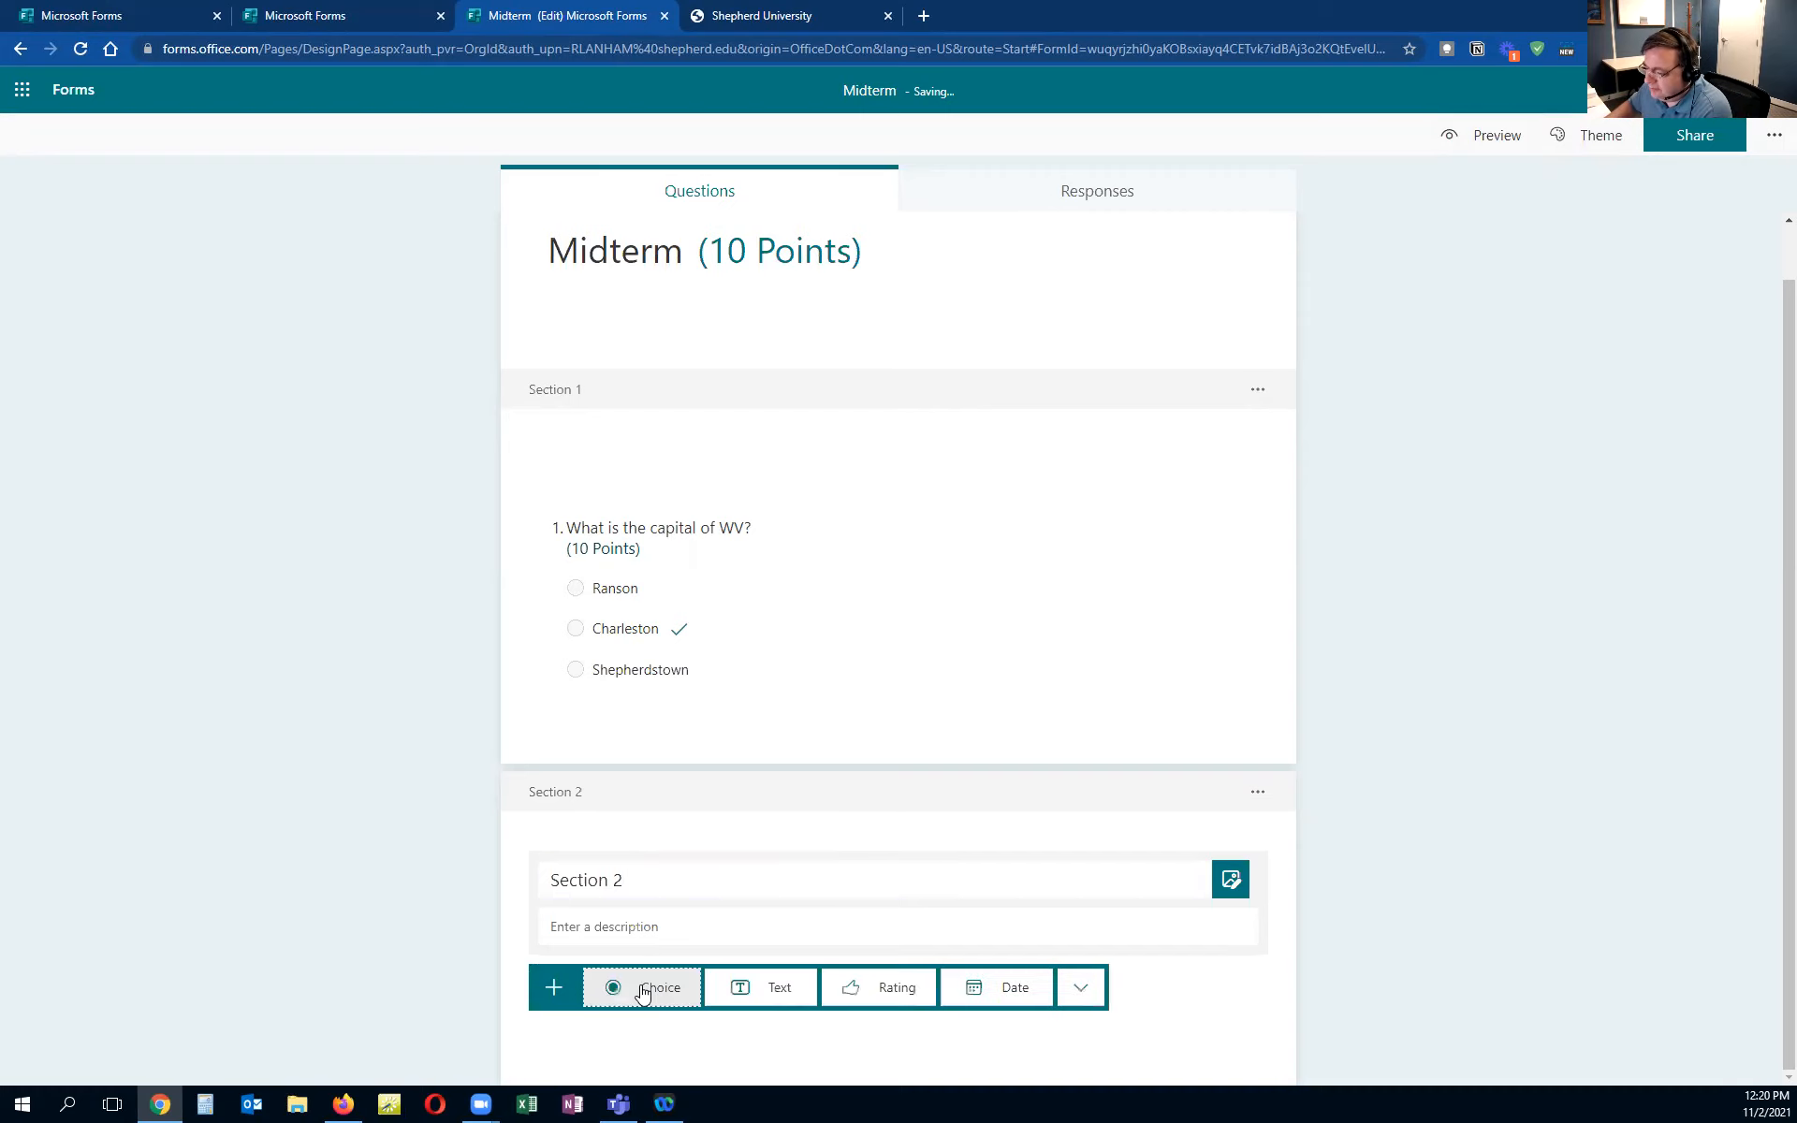
pyautogui.click(671, 990)
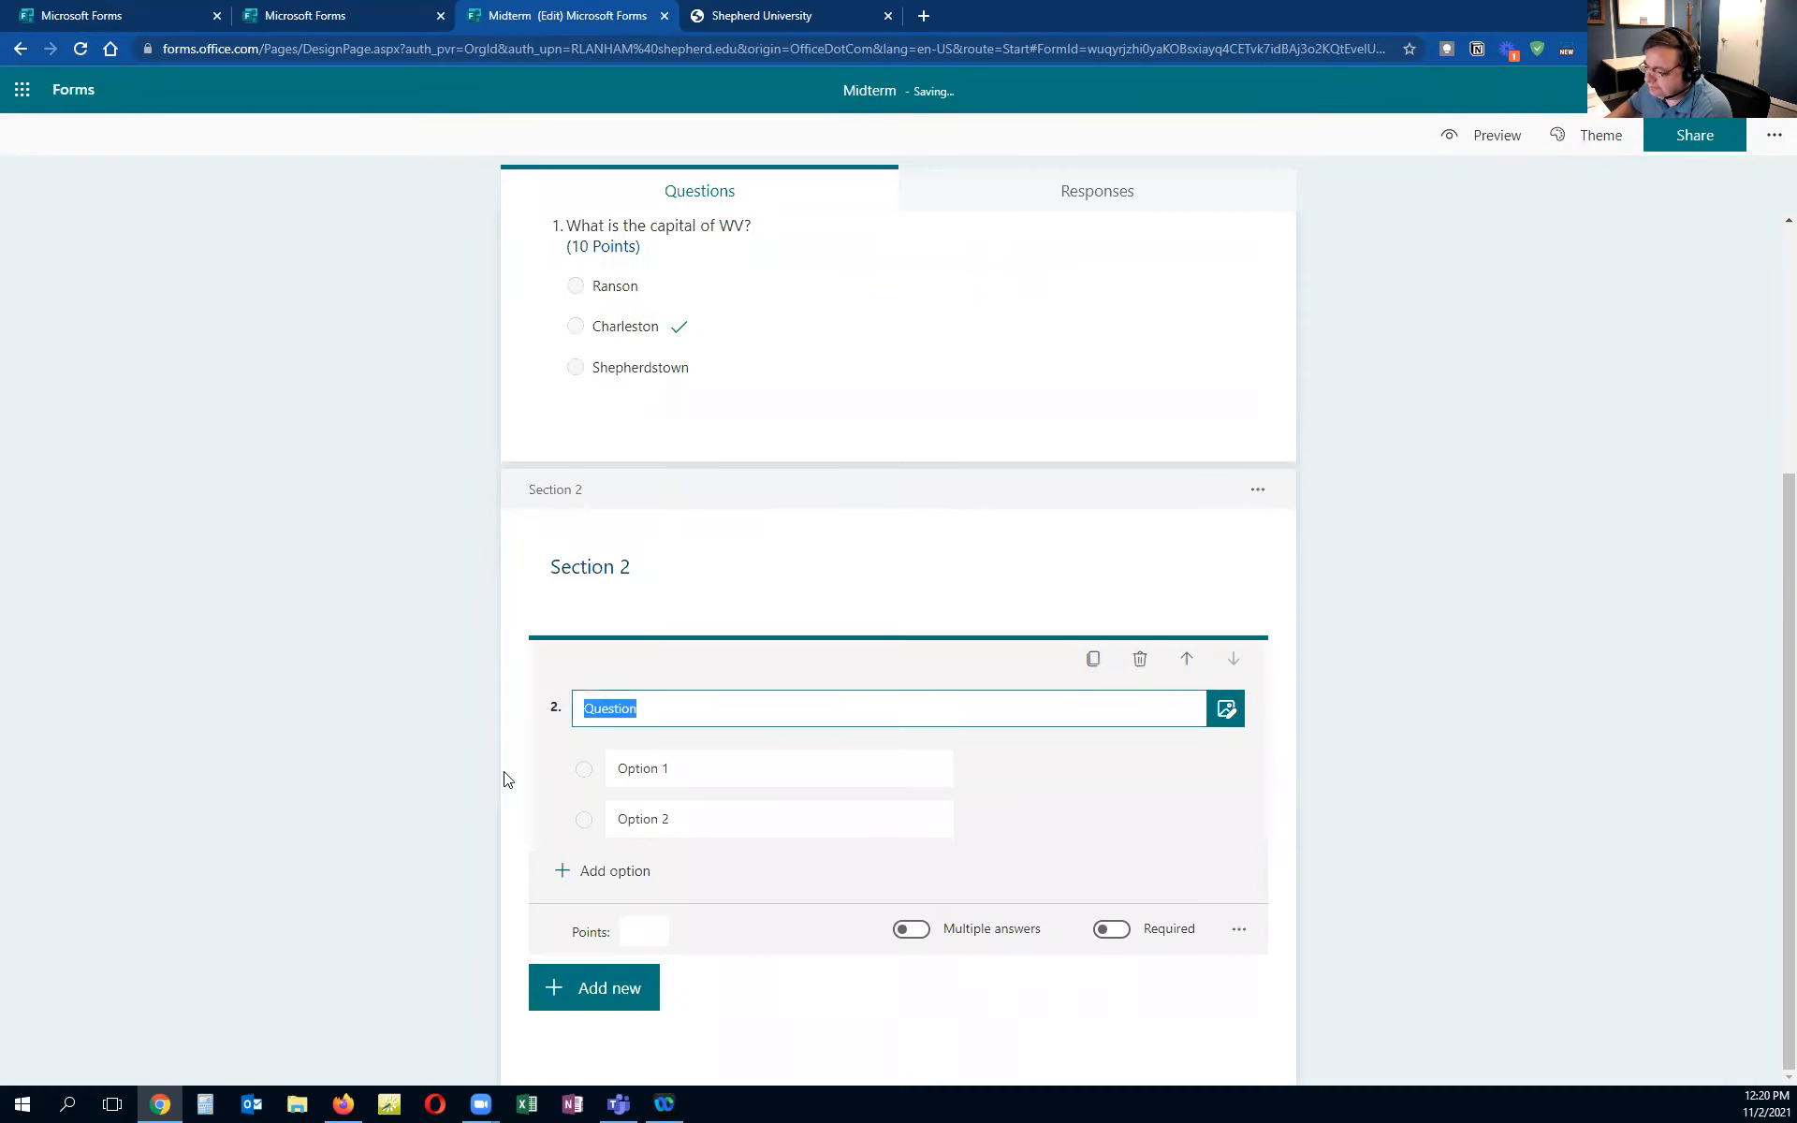
pyautogui.write('What is the captial o')
pyautogui.press('BackSpace')
pyautogui.press('BackSpace')
pyautogui.press('BackSpace')
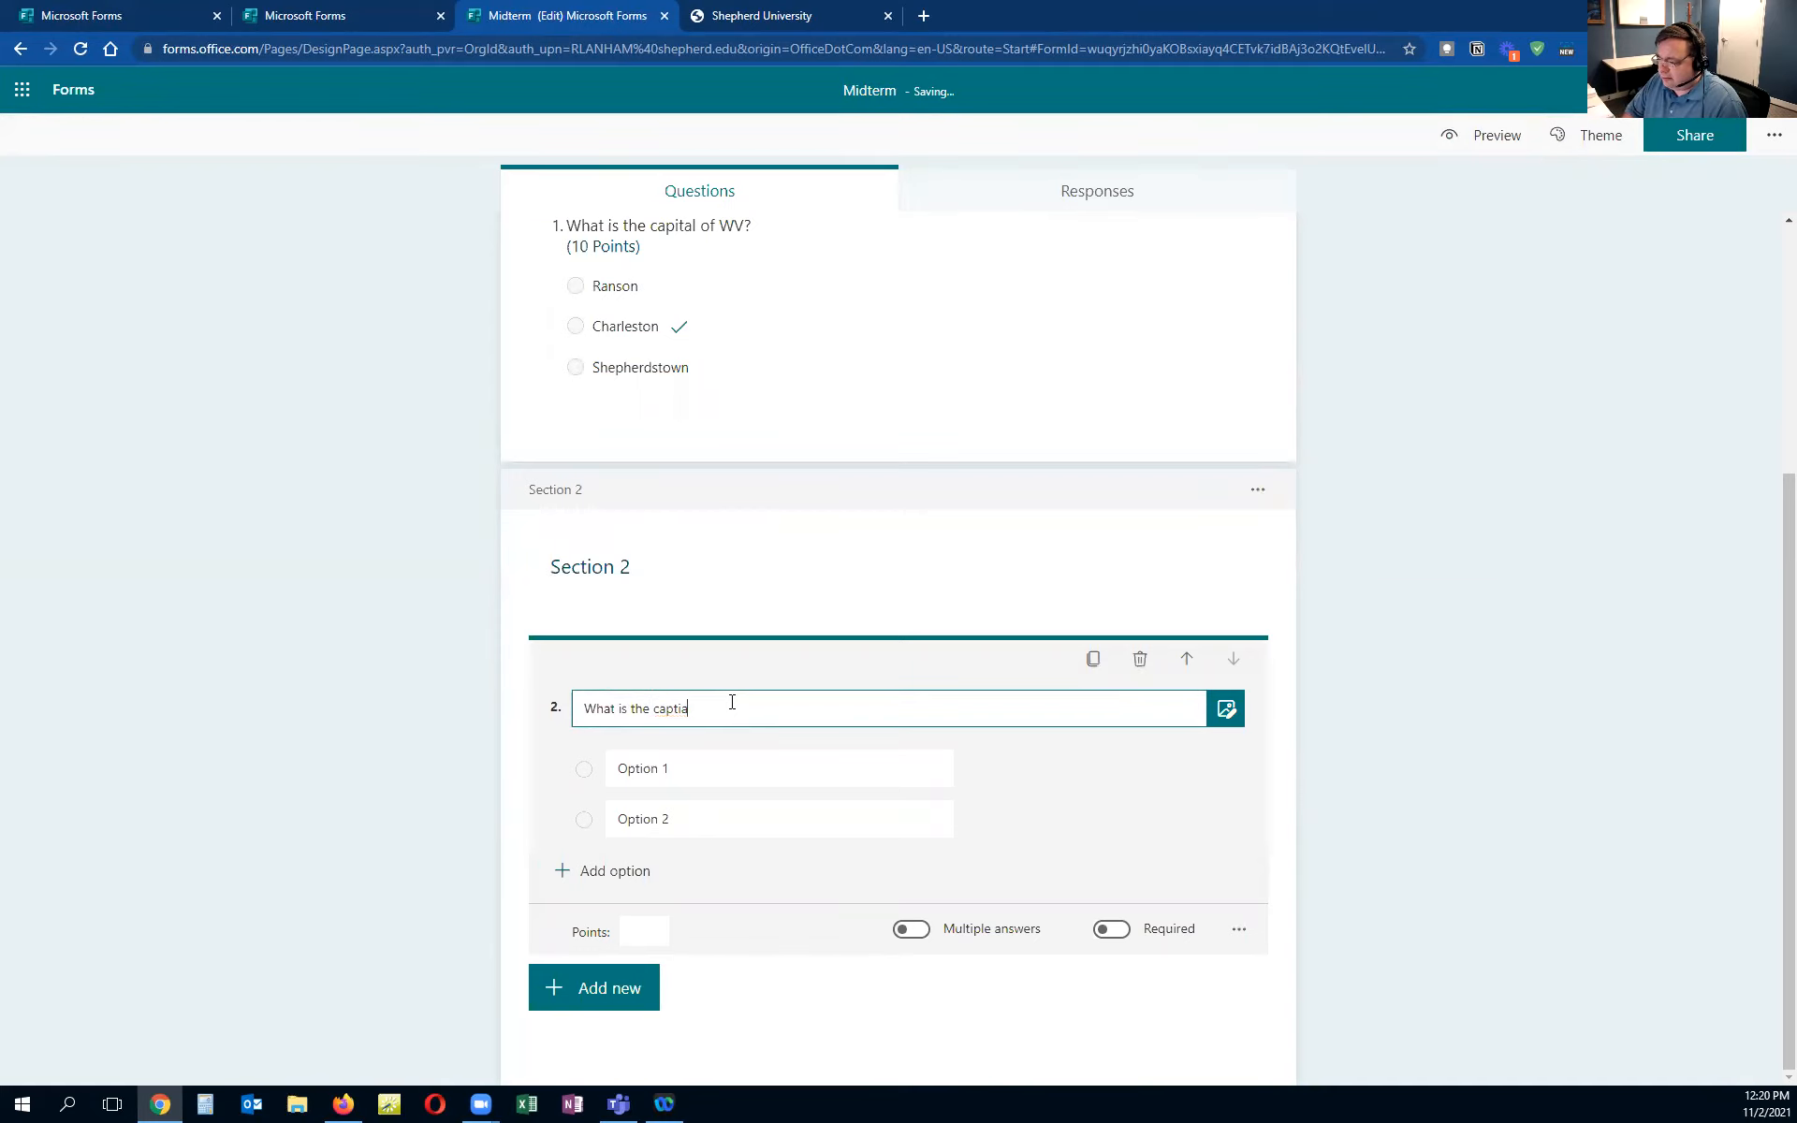
pyautogui.write('l of VA?')
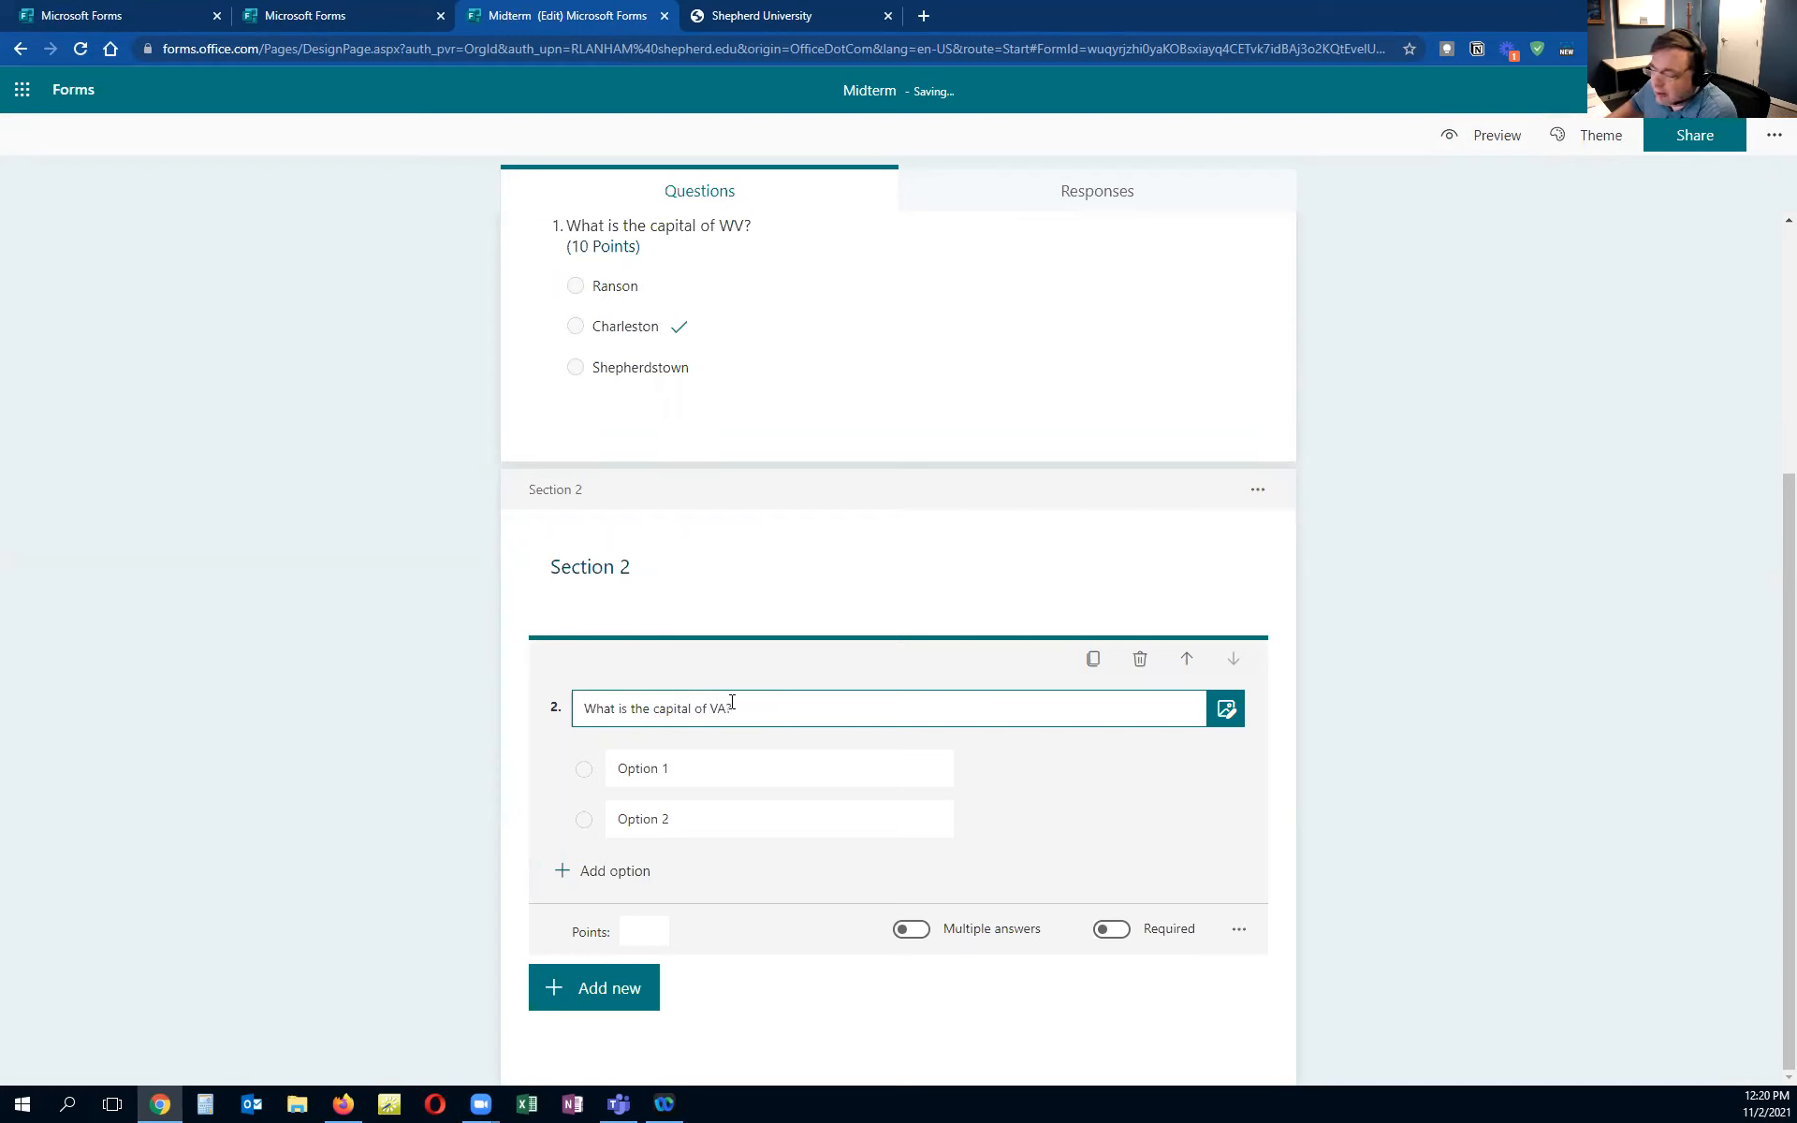
# Fill in the VA question's two answer options as RIchmond and Fairfax
pyautogui.click(807, 758)
pyautogui.write('RI')
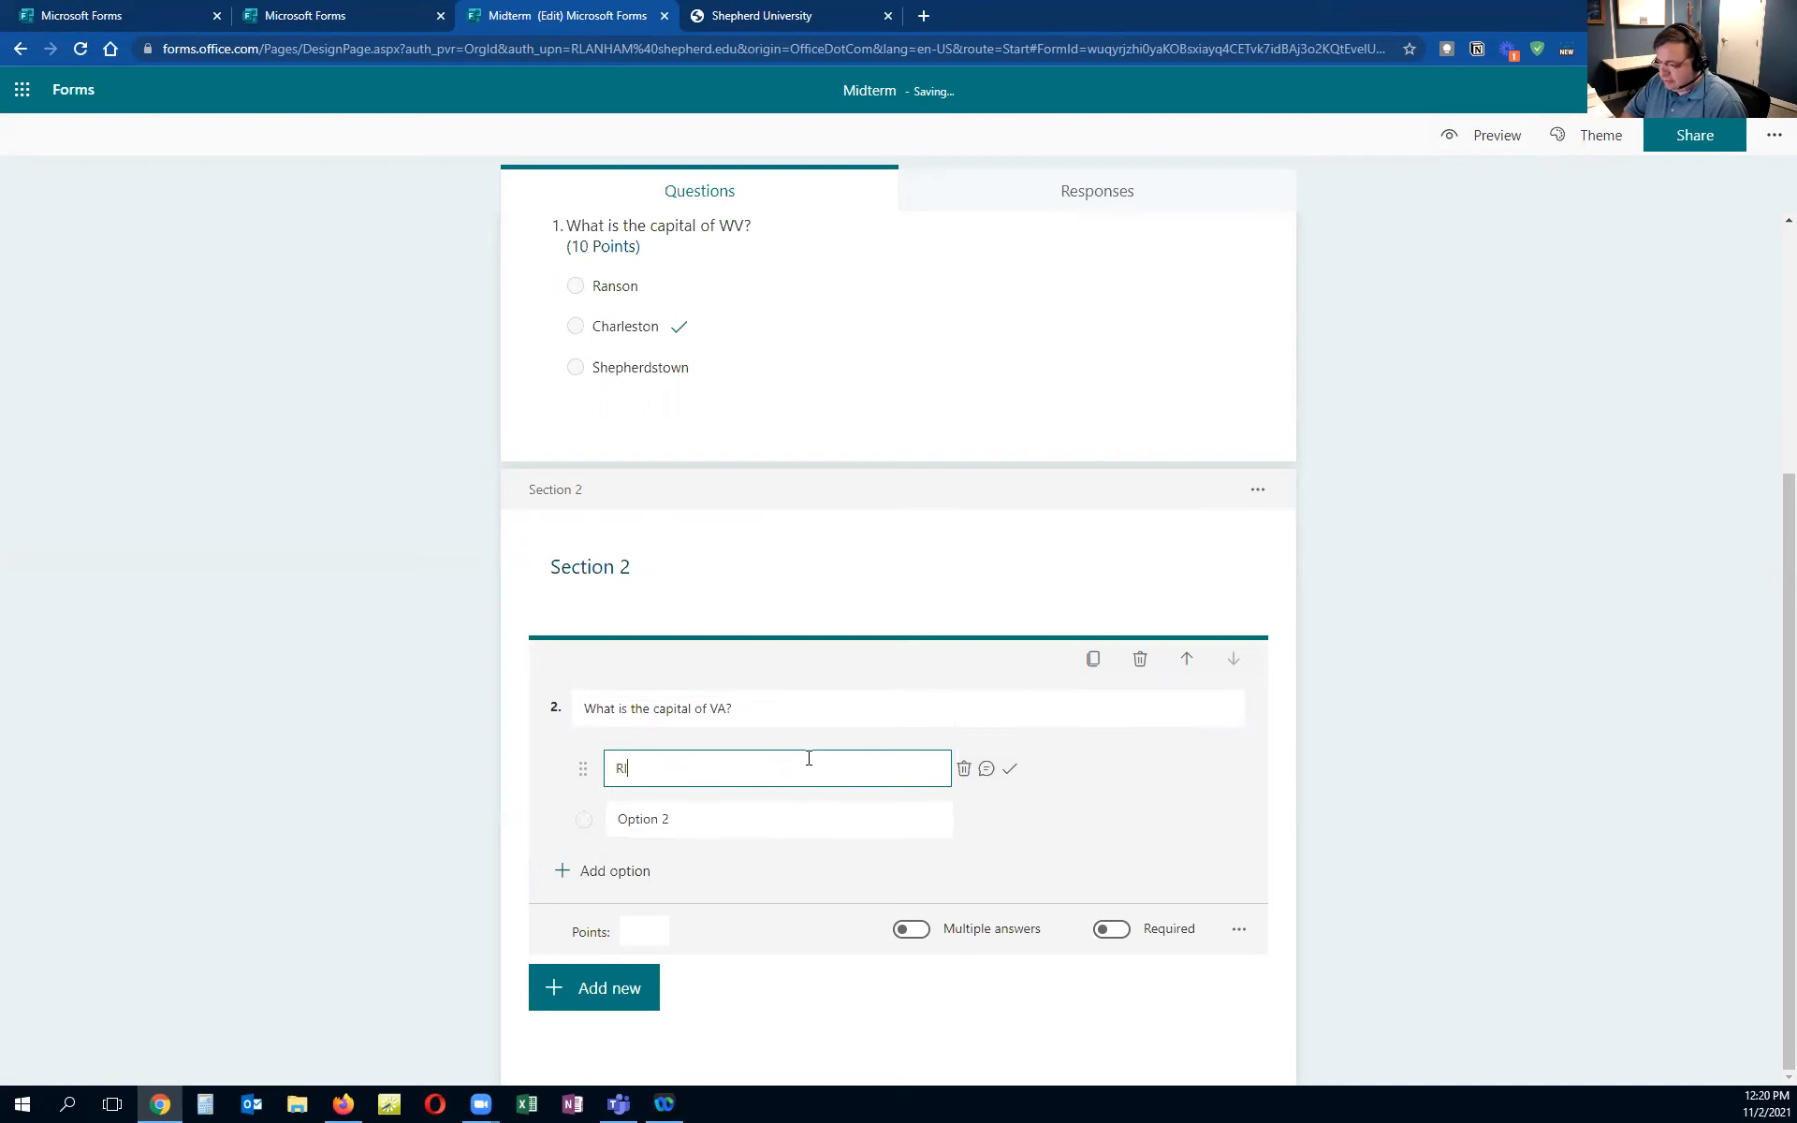
pyautogui.write('chmond')
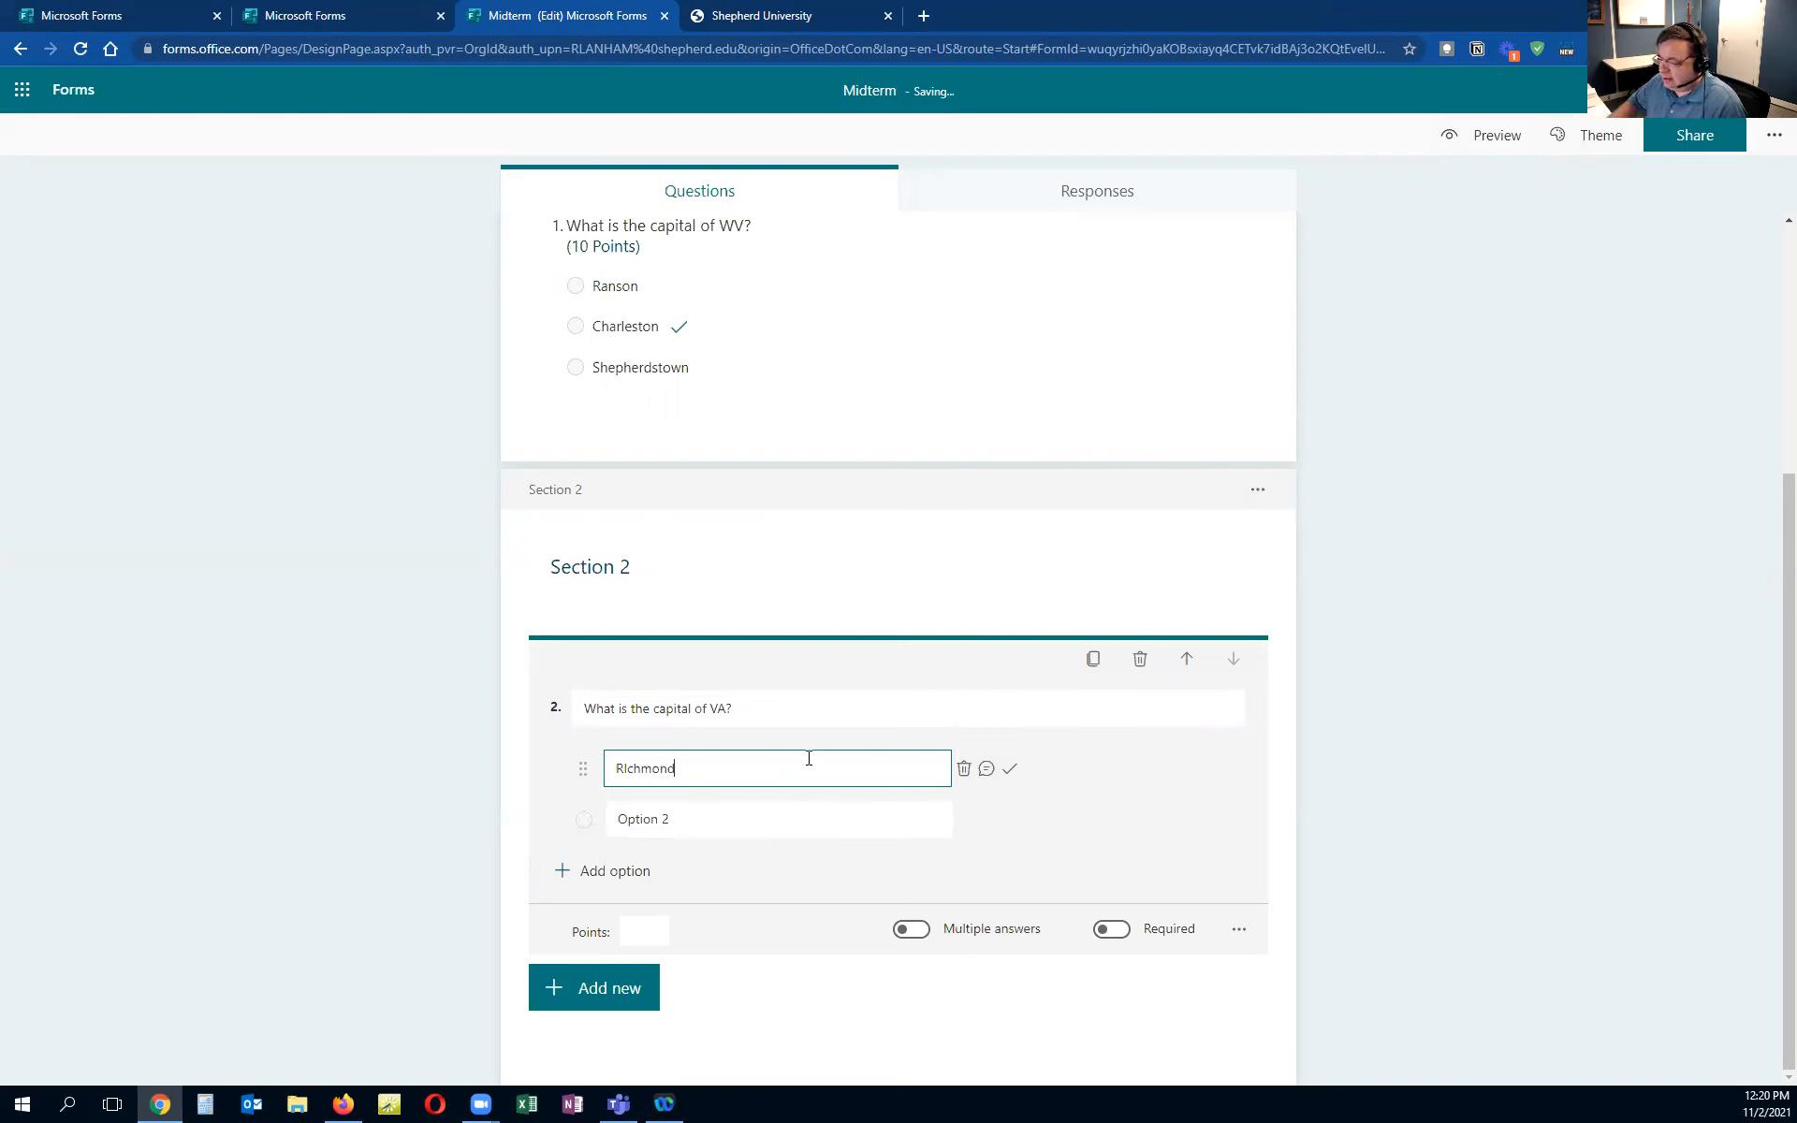
pyautogui.click(803, 819)
pyautogui.write('Fairfax')
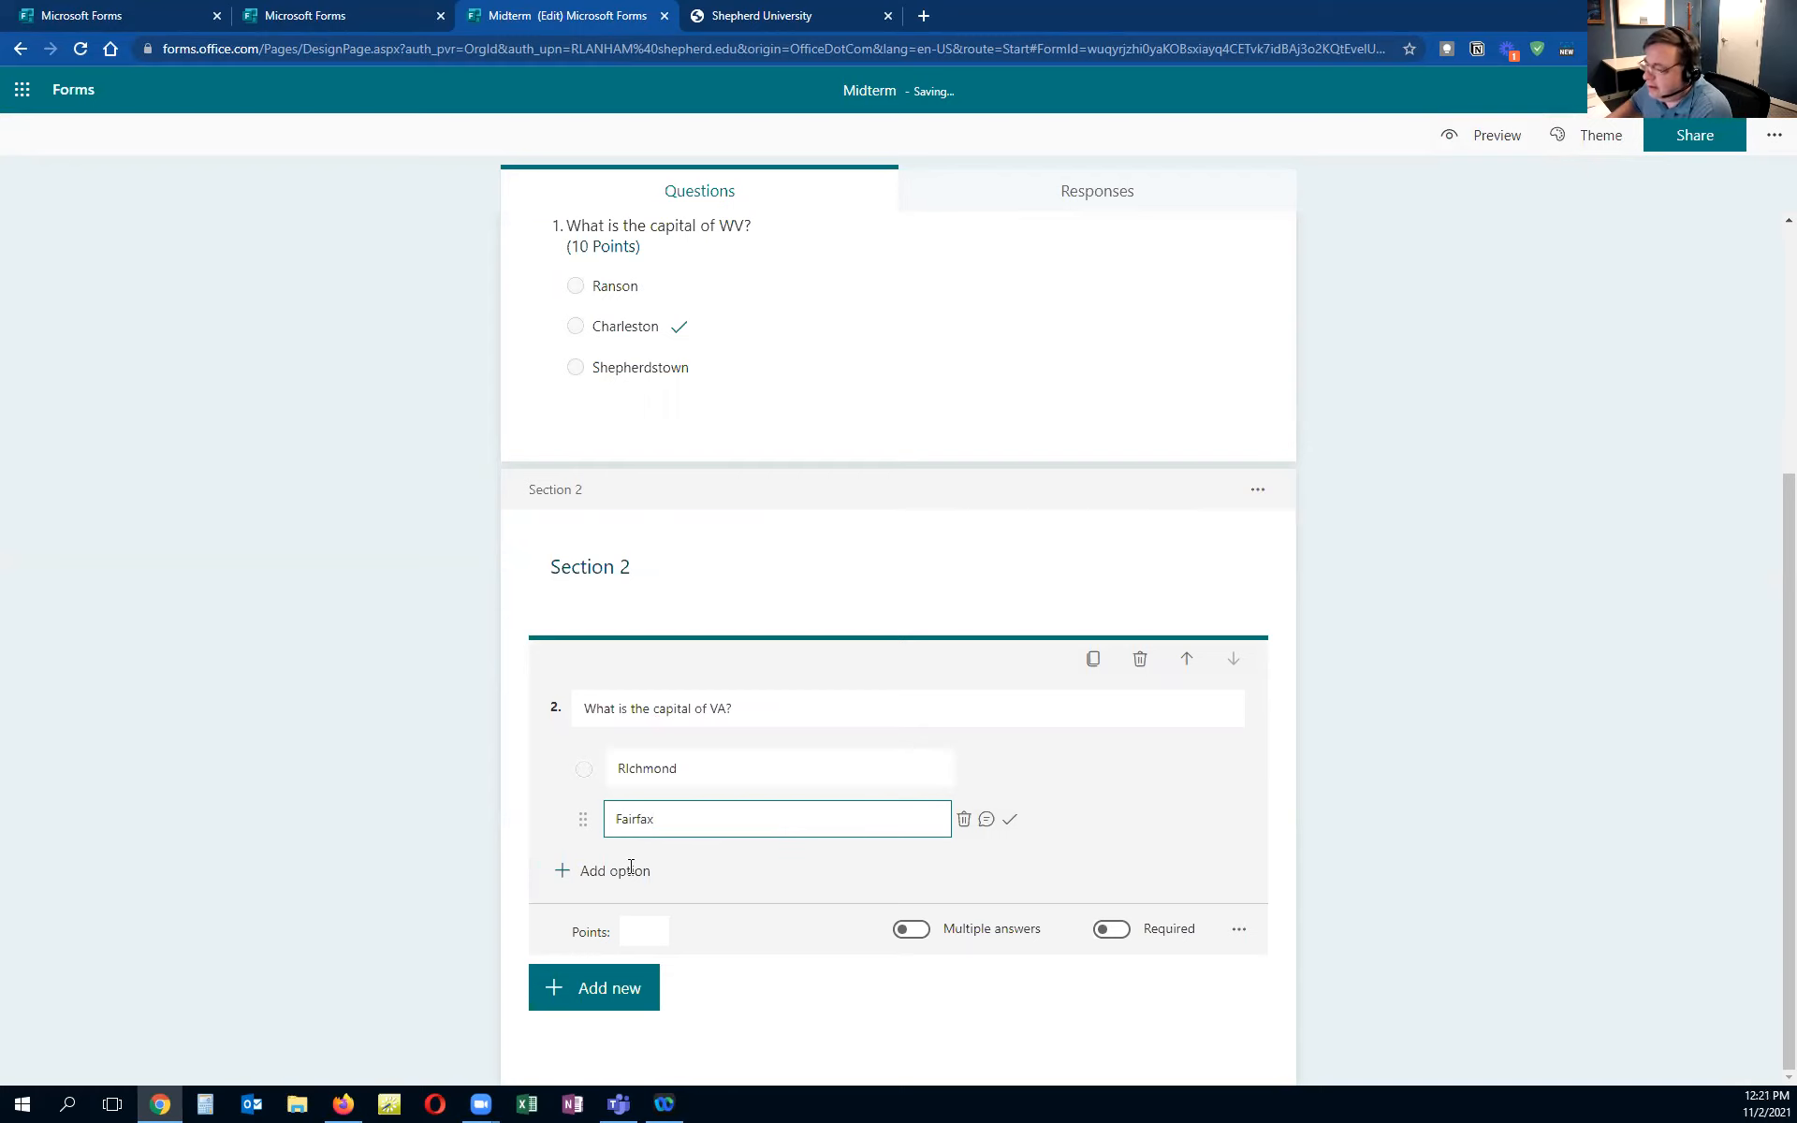
# Mark RIchmond as the correct answer and make the VA question worth 10 points
pyautogui.click(1008, 769)
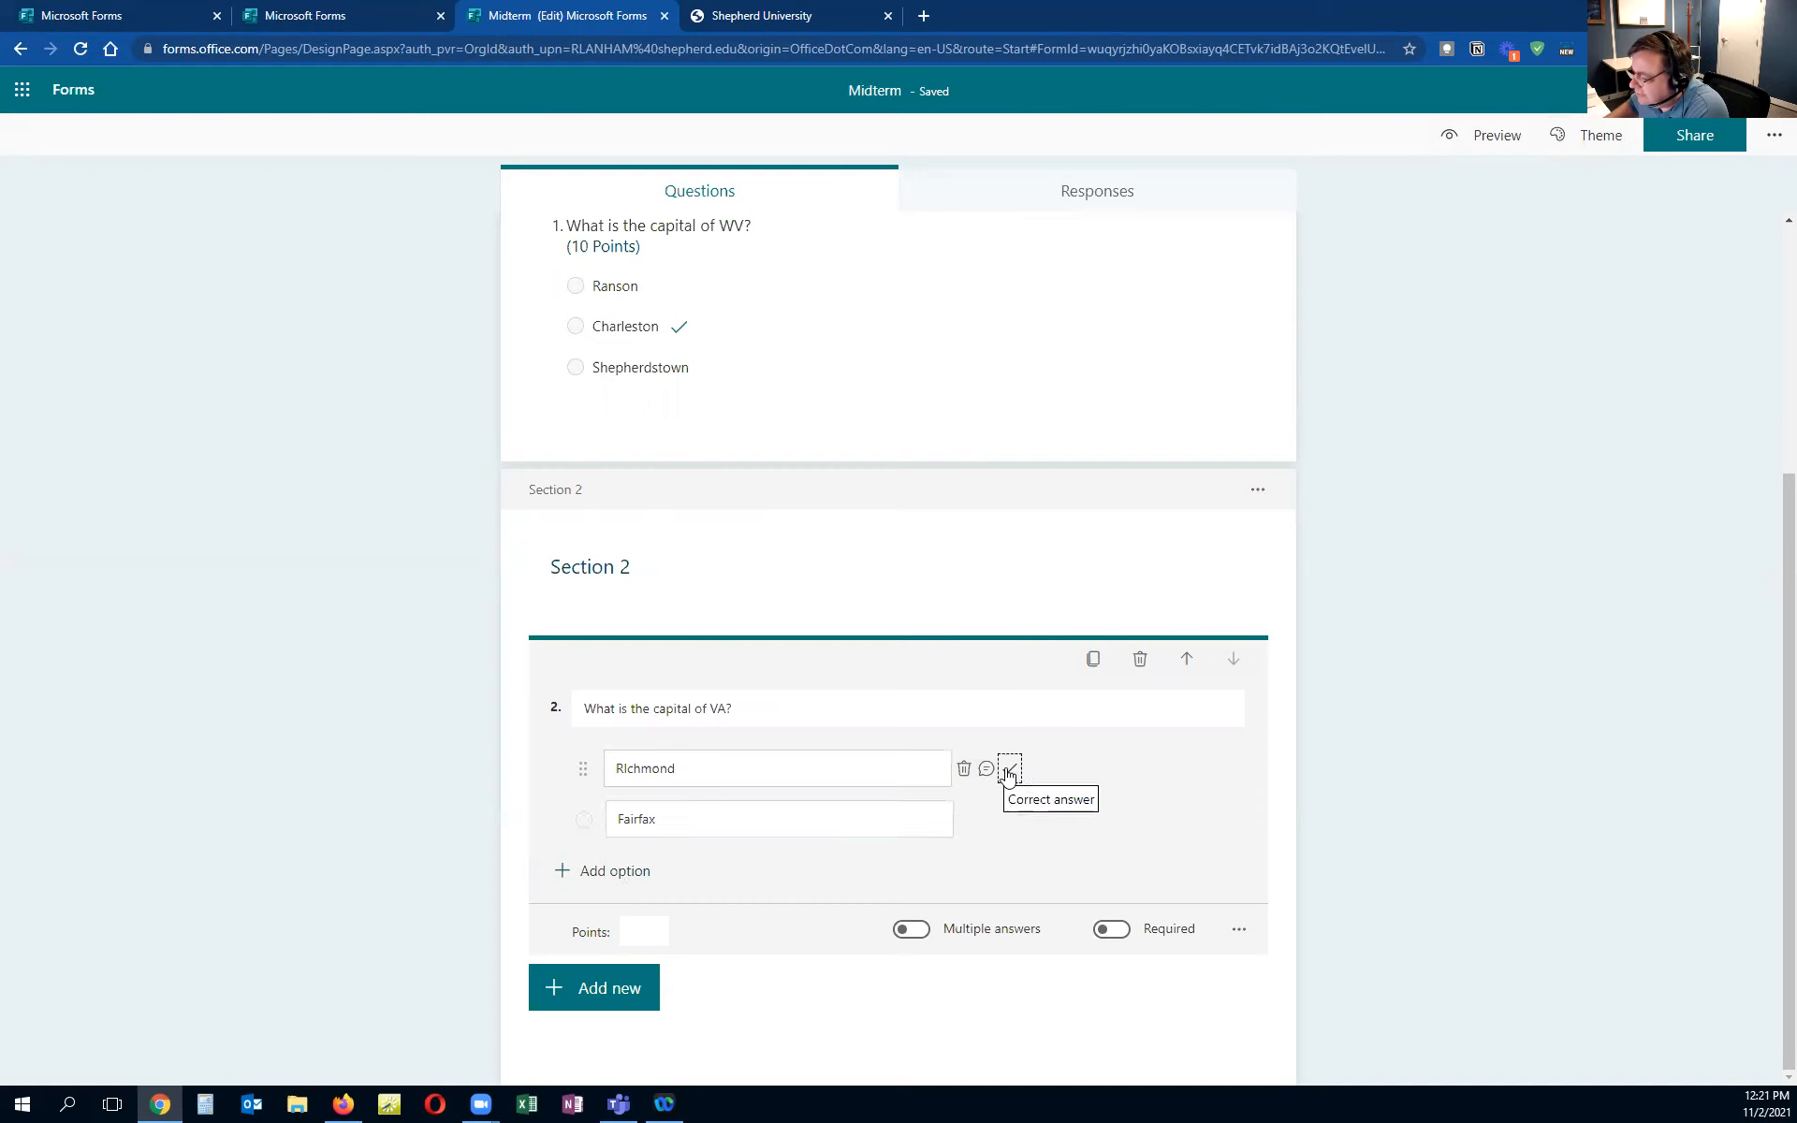
pyautogui.click(643, 929)
pyautogui.write('10')
pyautogui.click(1429, 523)
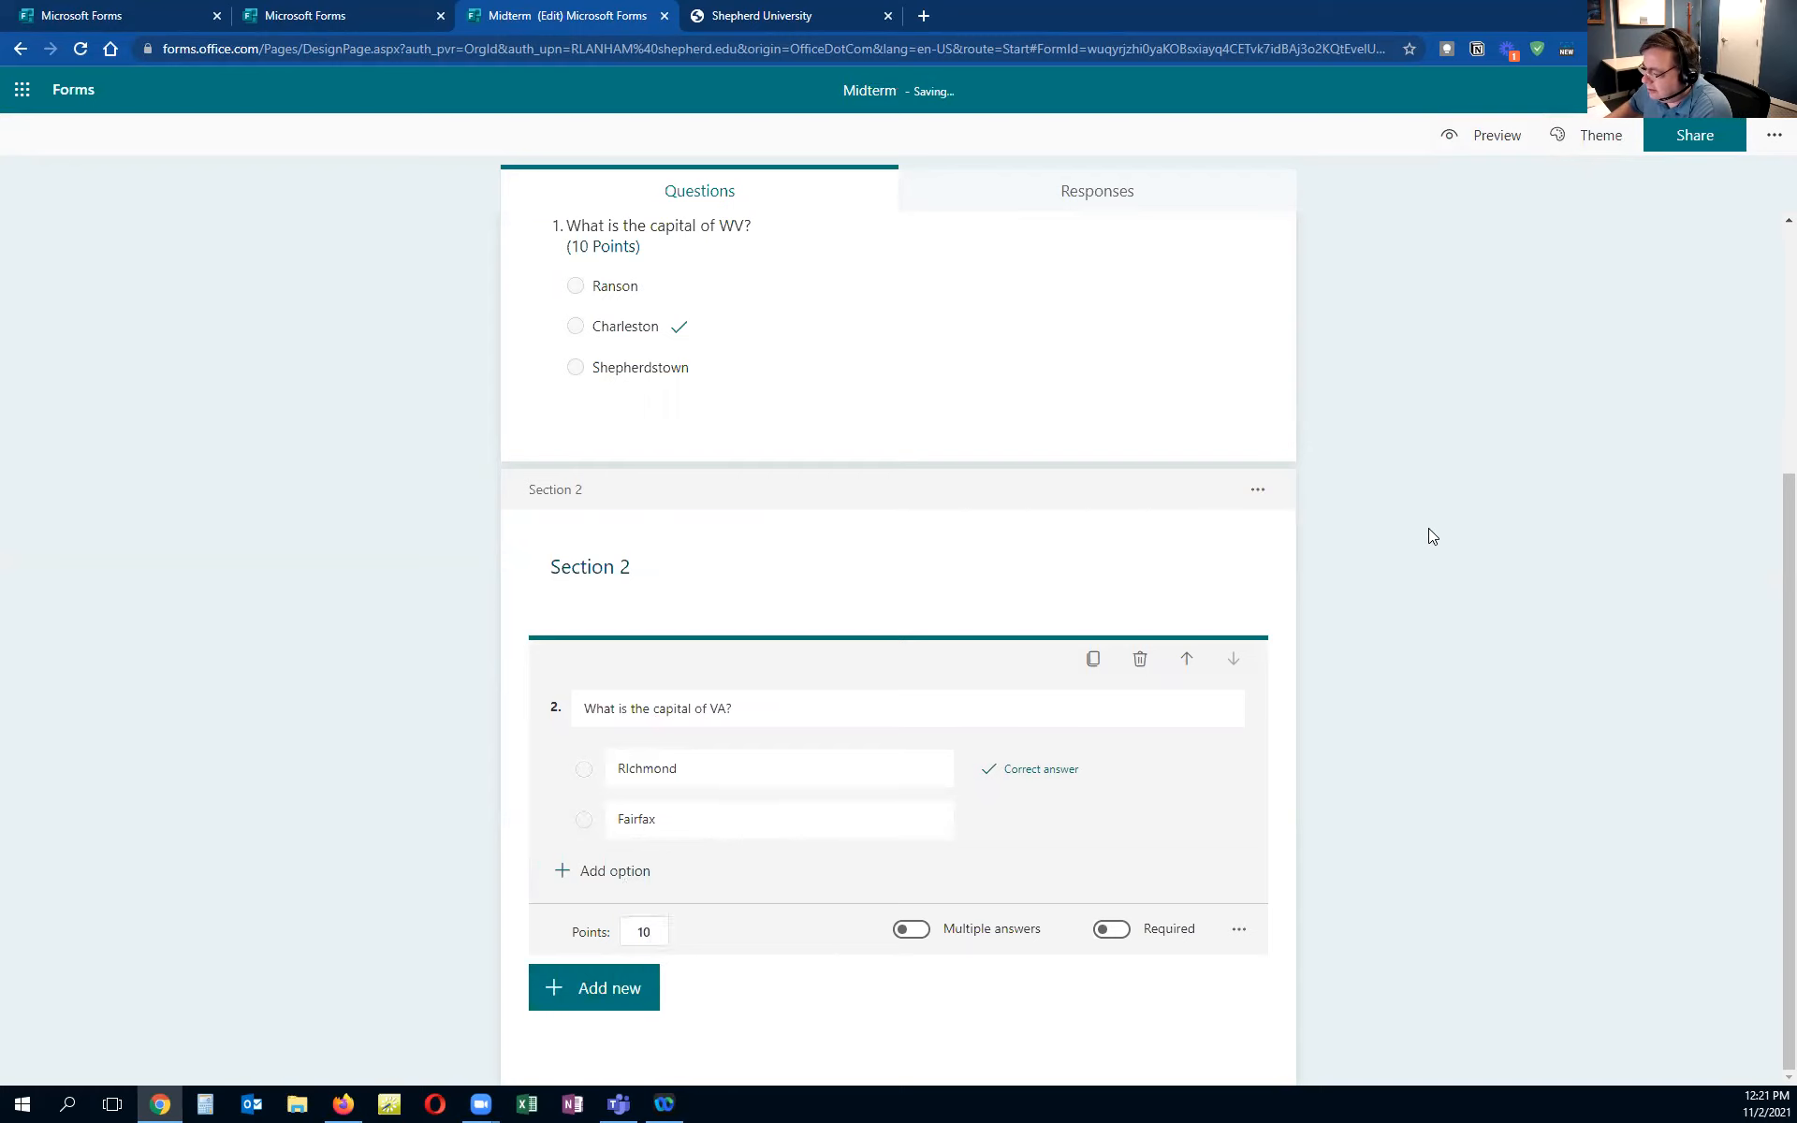
# Preview the Midterm quiz in the computer layout and advance from the first section to Section 2
pyautogui.scroll(4, 1469, 458)
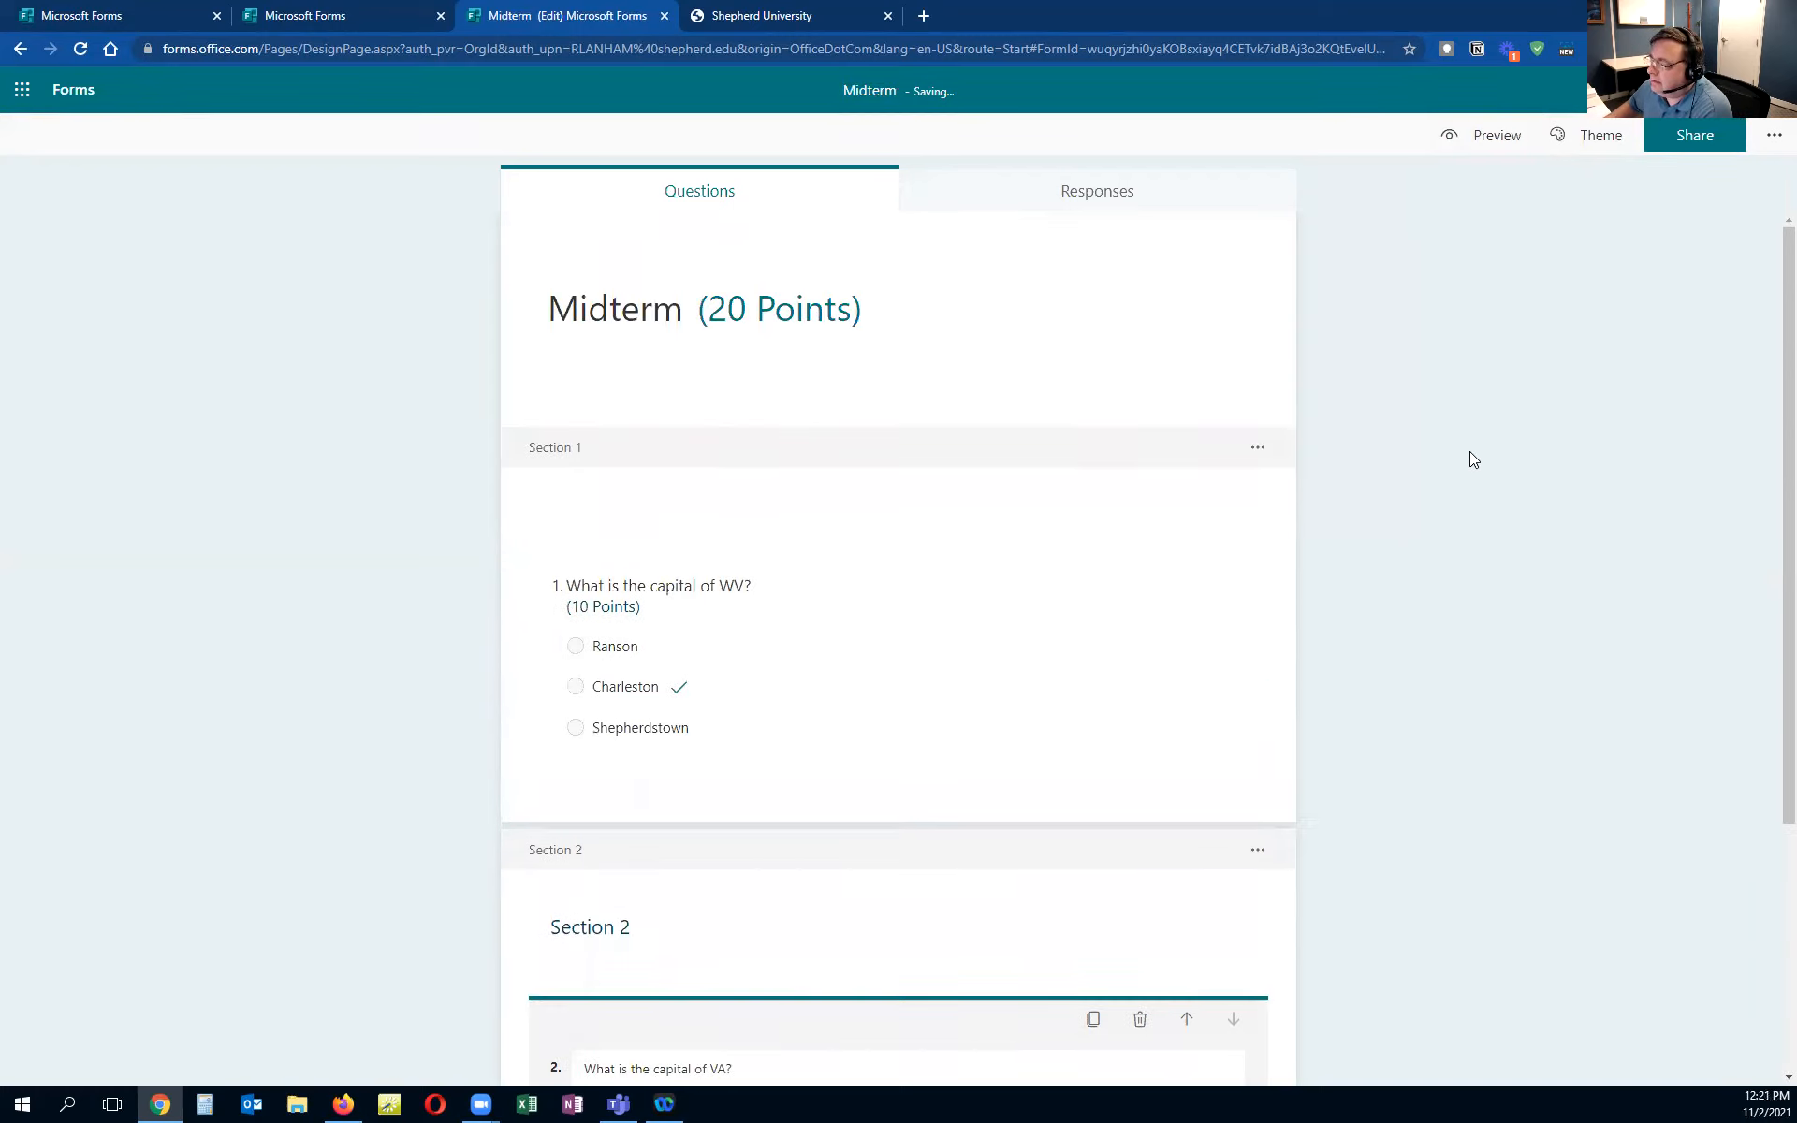
pyautogui.click(1491, 139)
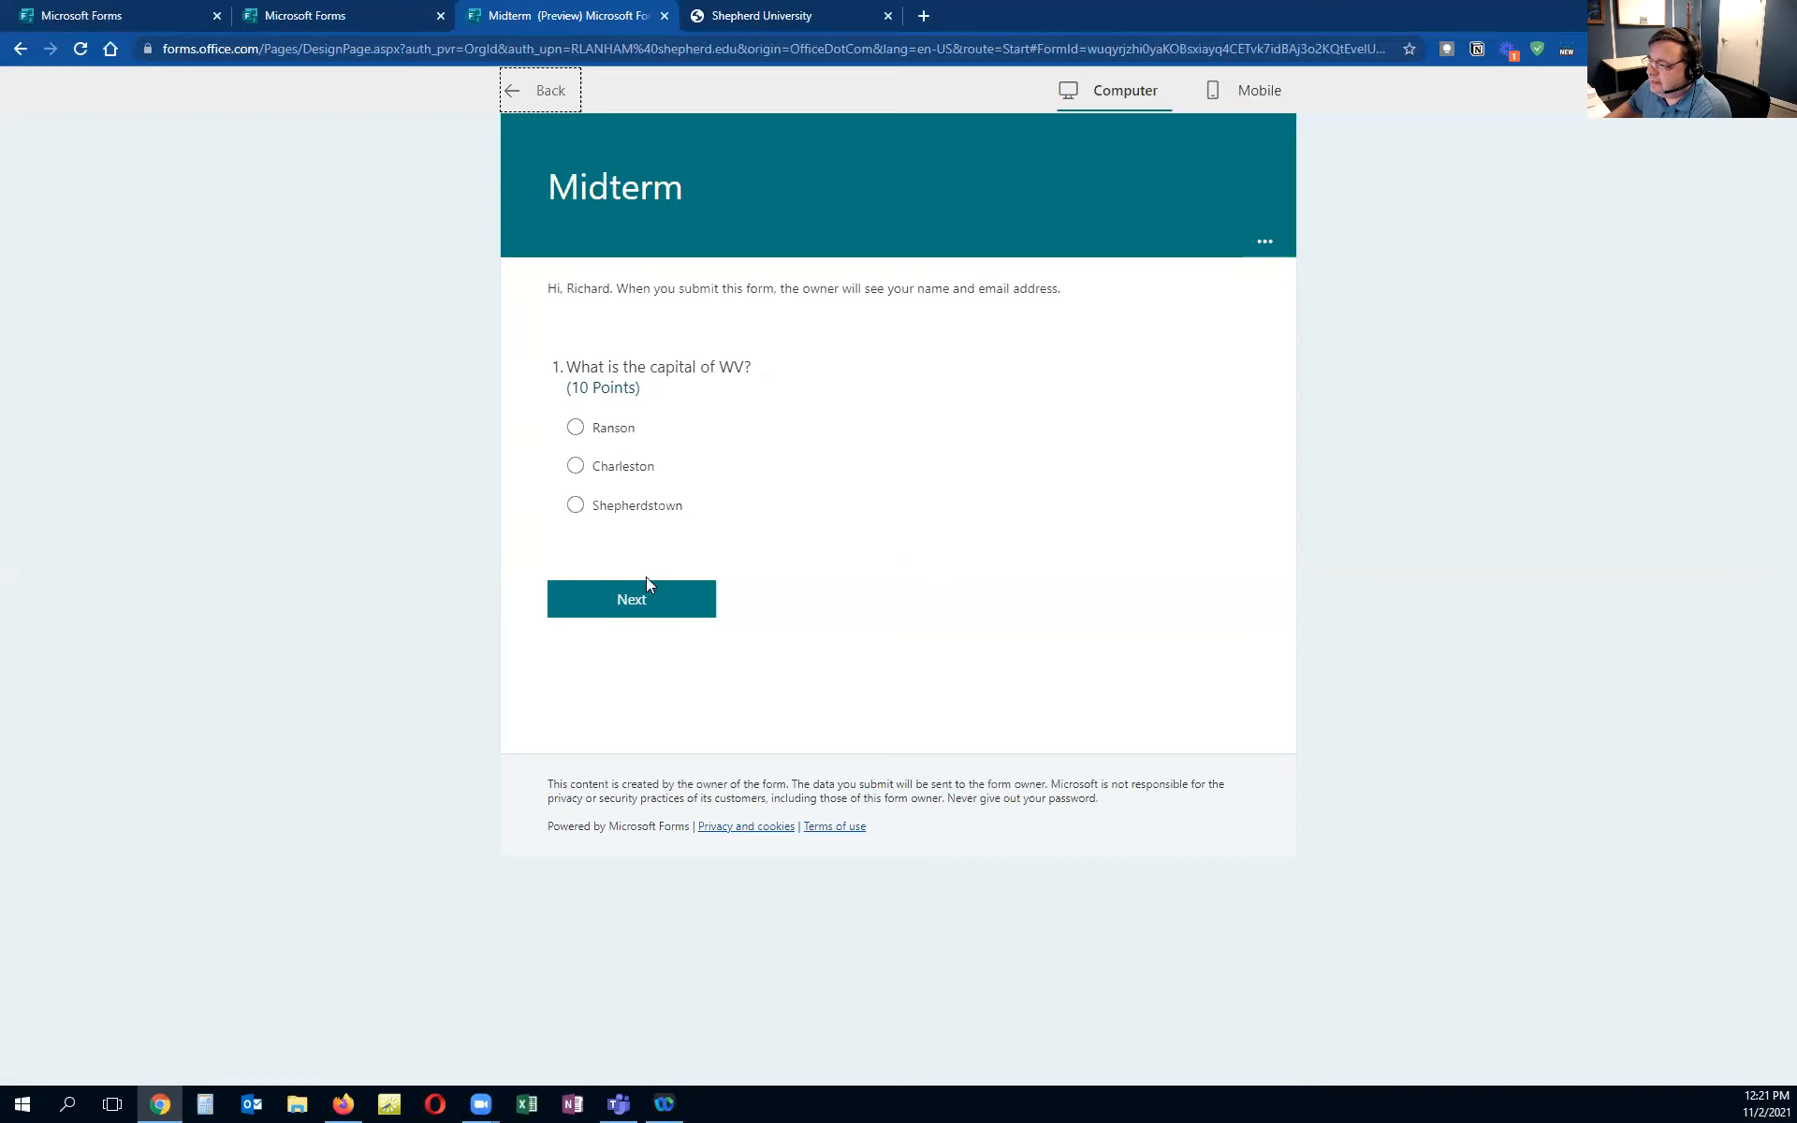
pyautogui.click(689, 605)
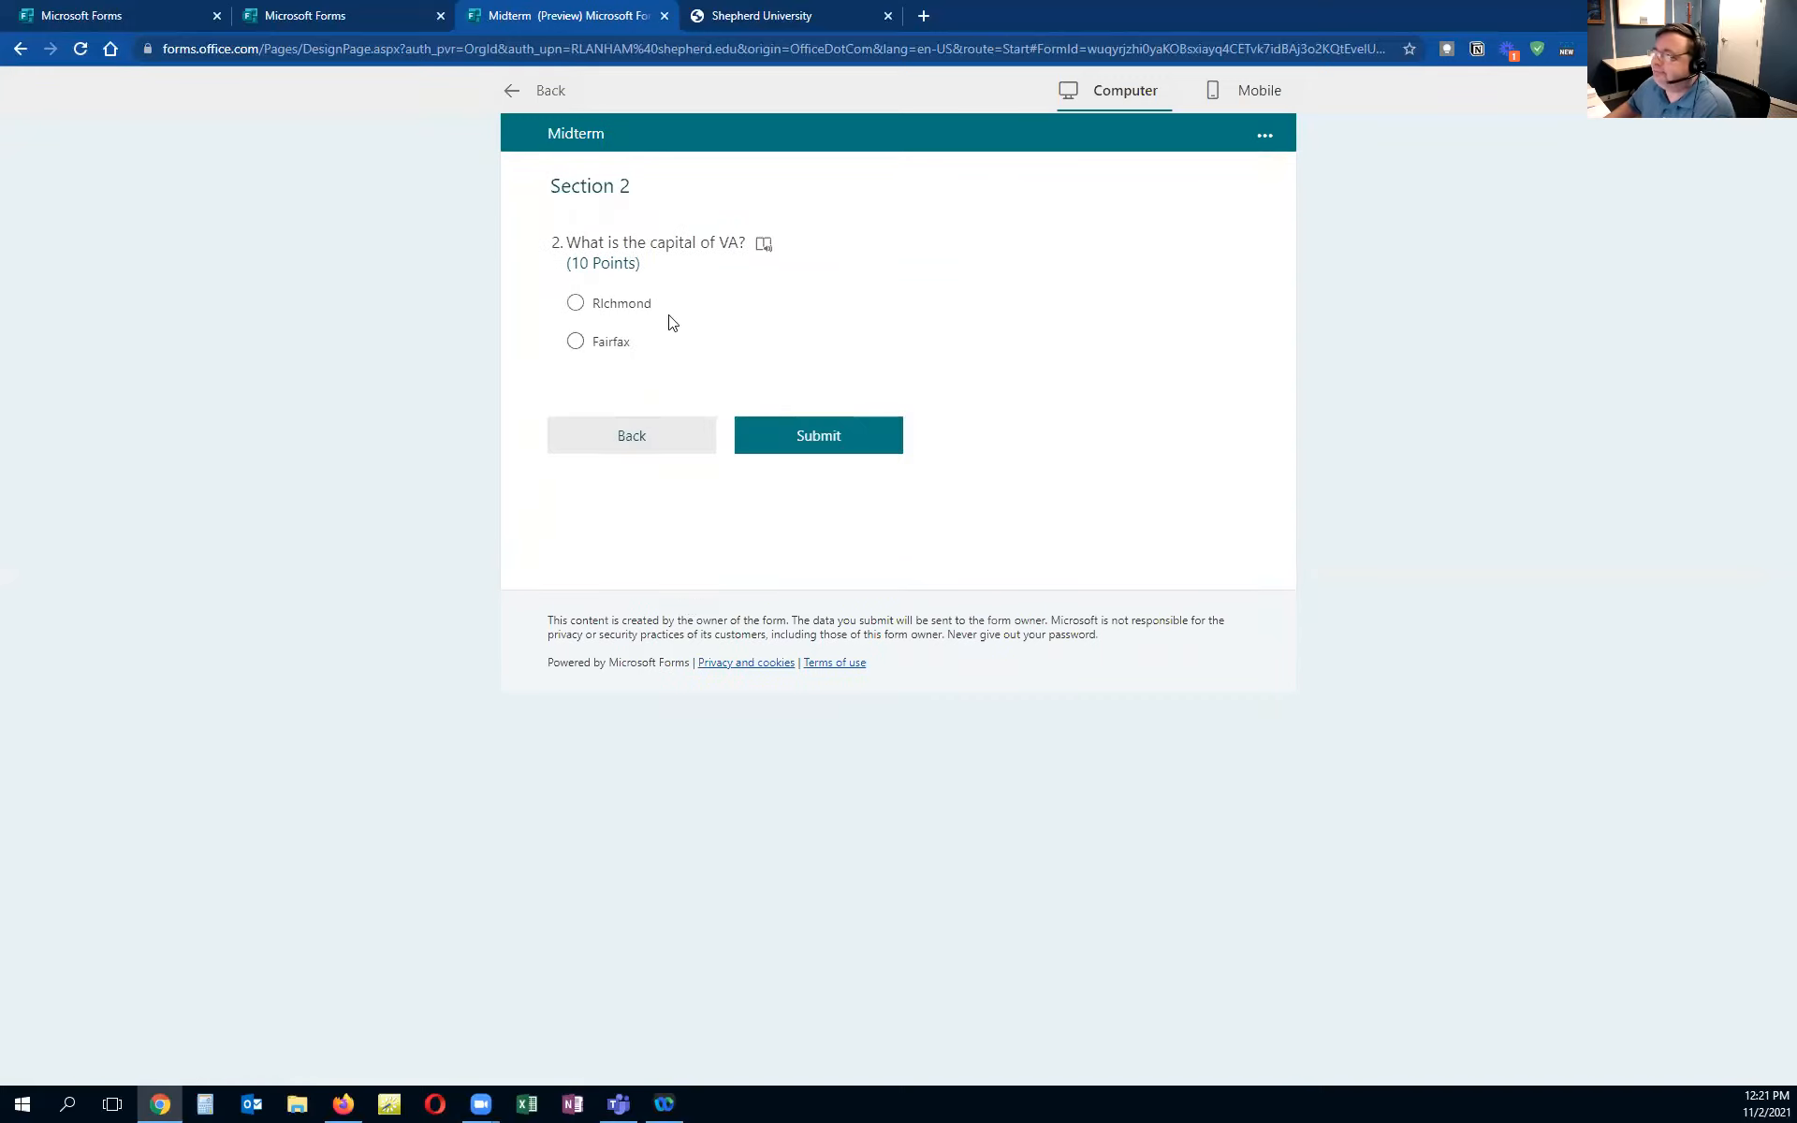
# Page between the two sections in the mobile preview, and return to the quiz editor to look over both sections
pyautogui.click(1254, 92)
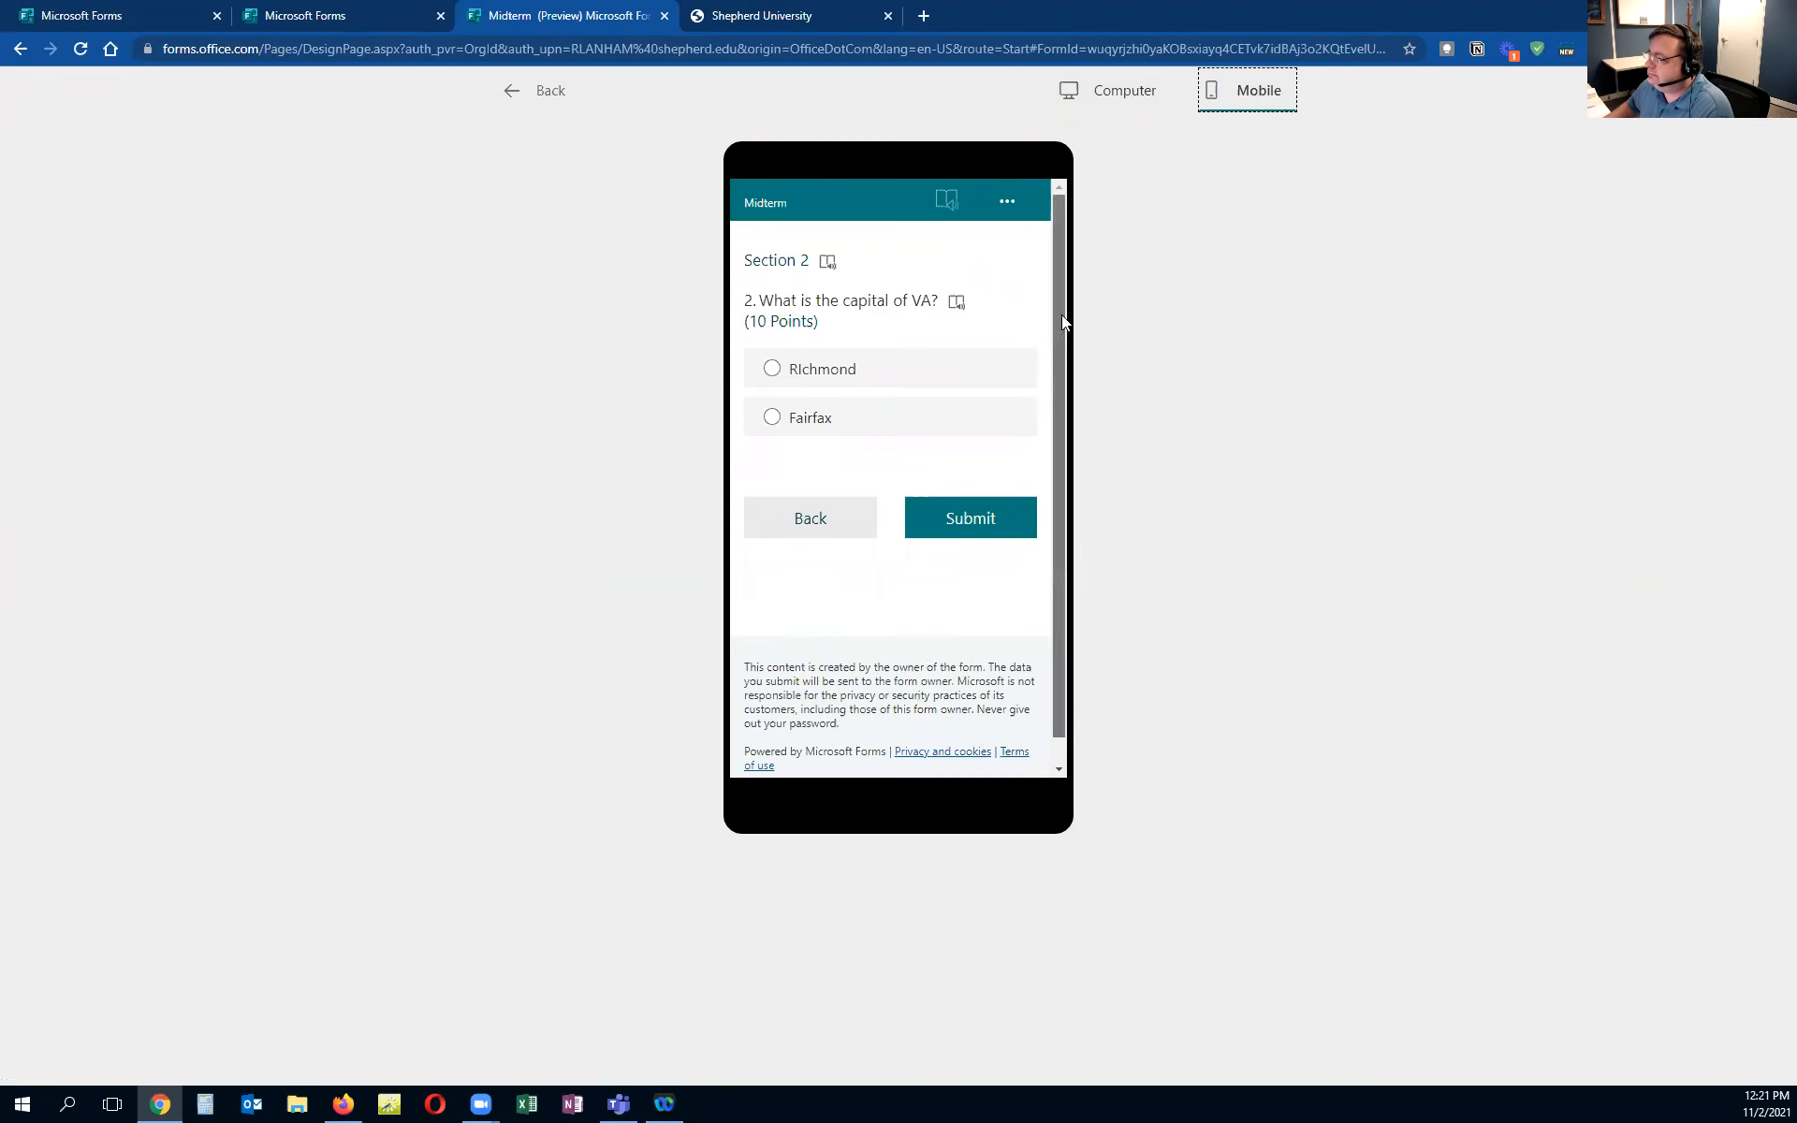
pyautogui.moveTo(1055, 309); pyautogui.dragTo(1082, 185)
pyautogui.click(542, 90)
pyautogui.click(820, 510)
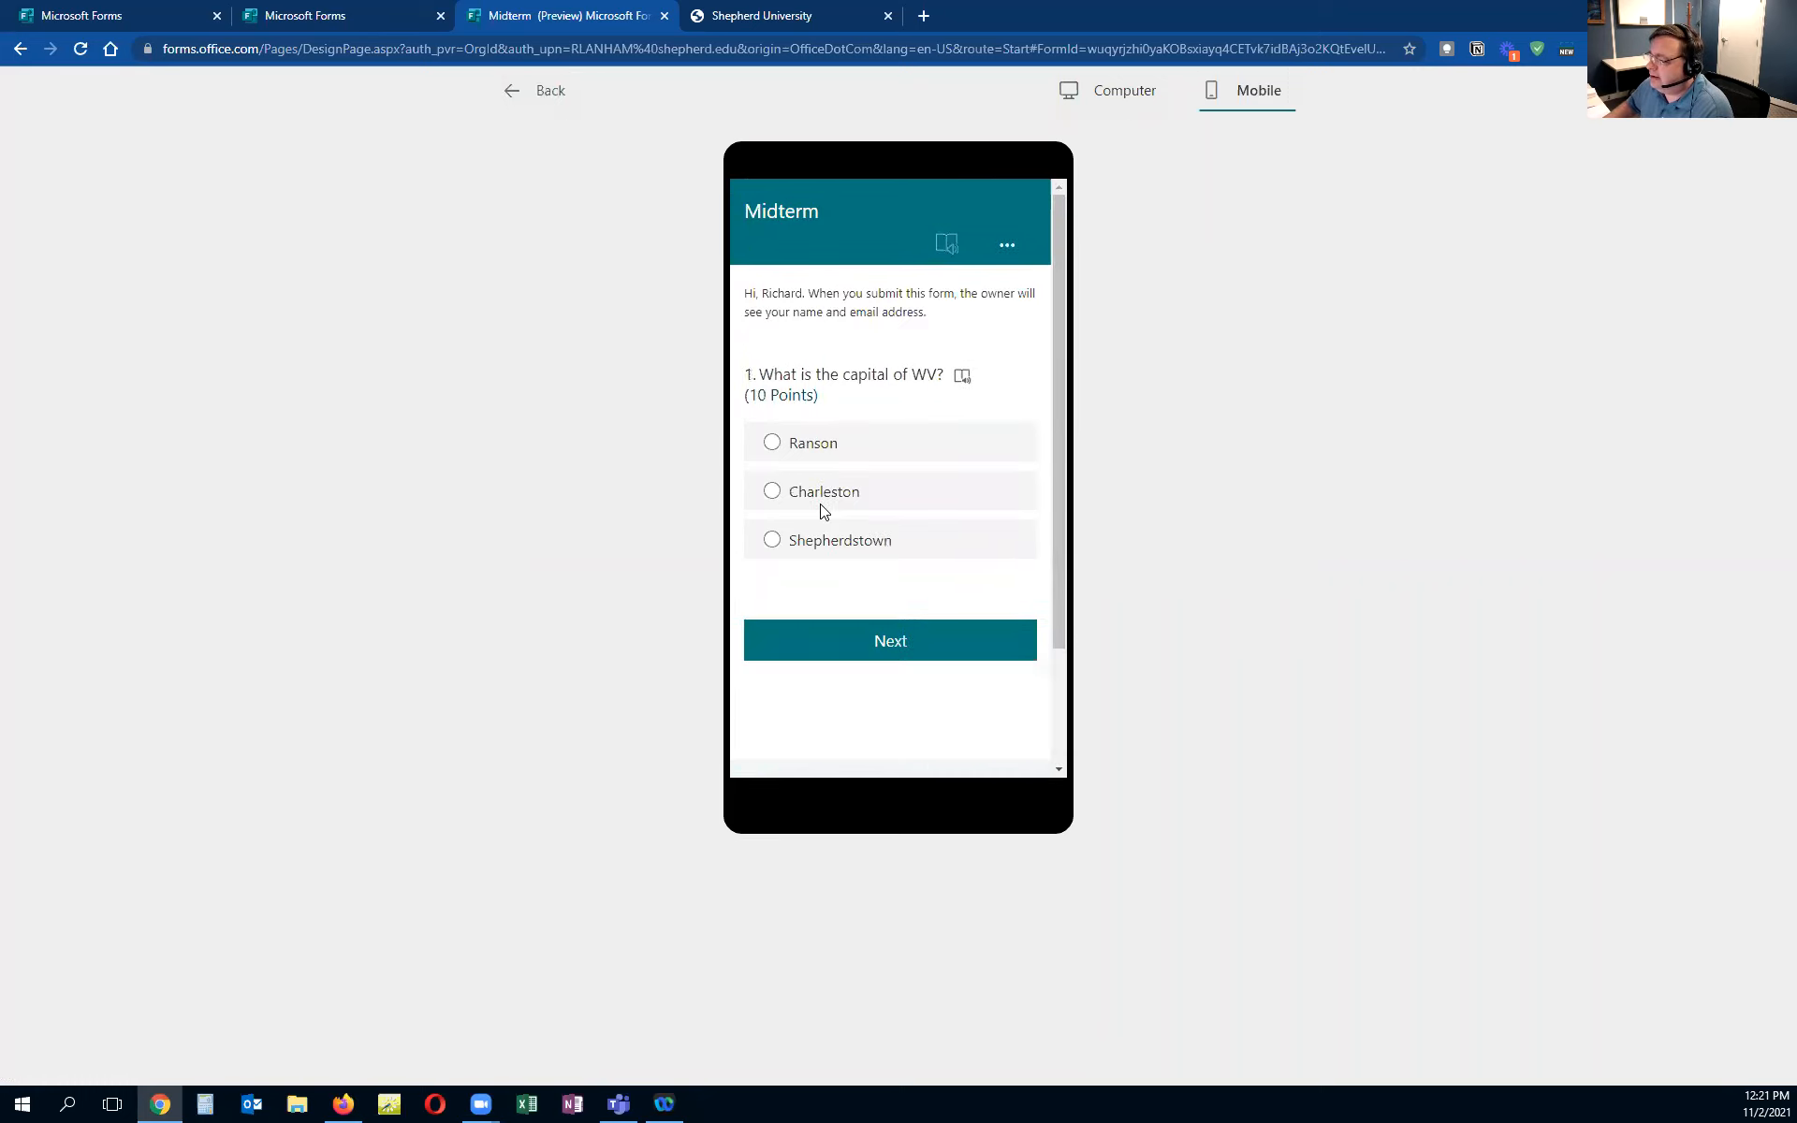
pyautogui.click(950, 642)
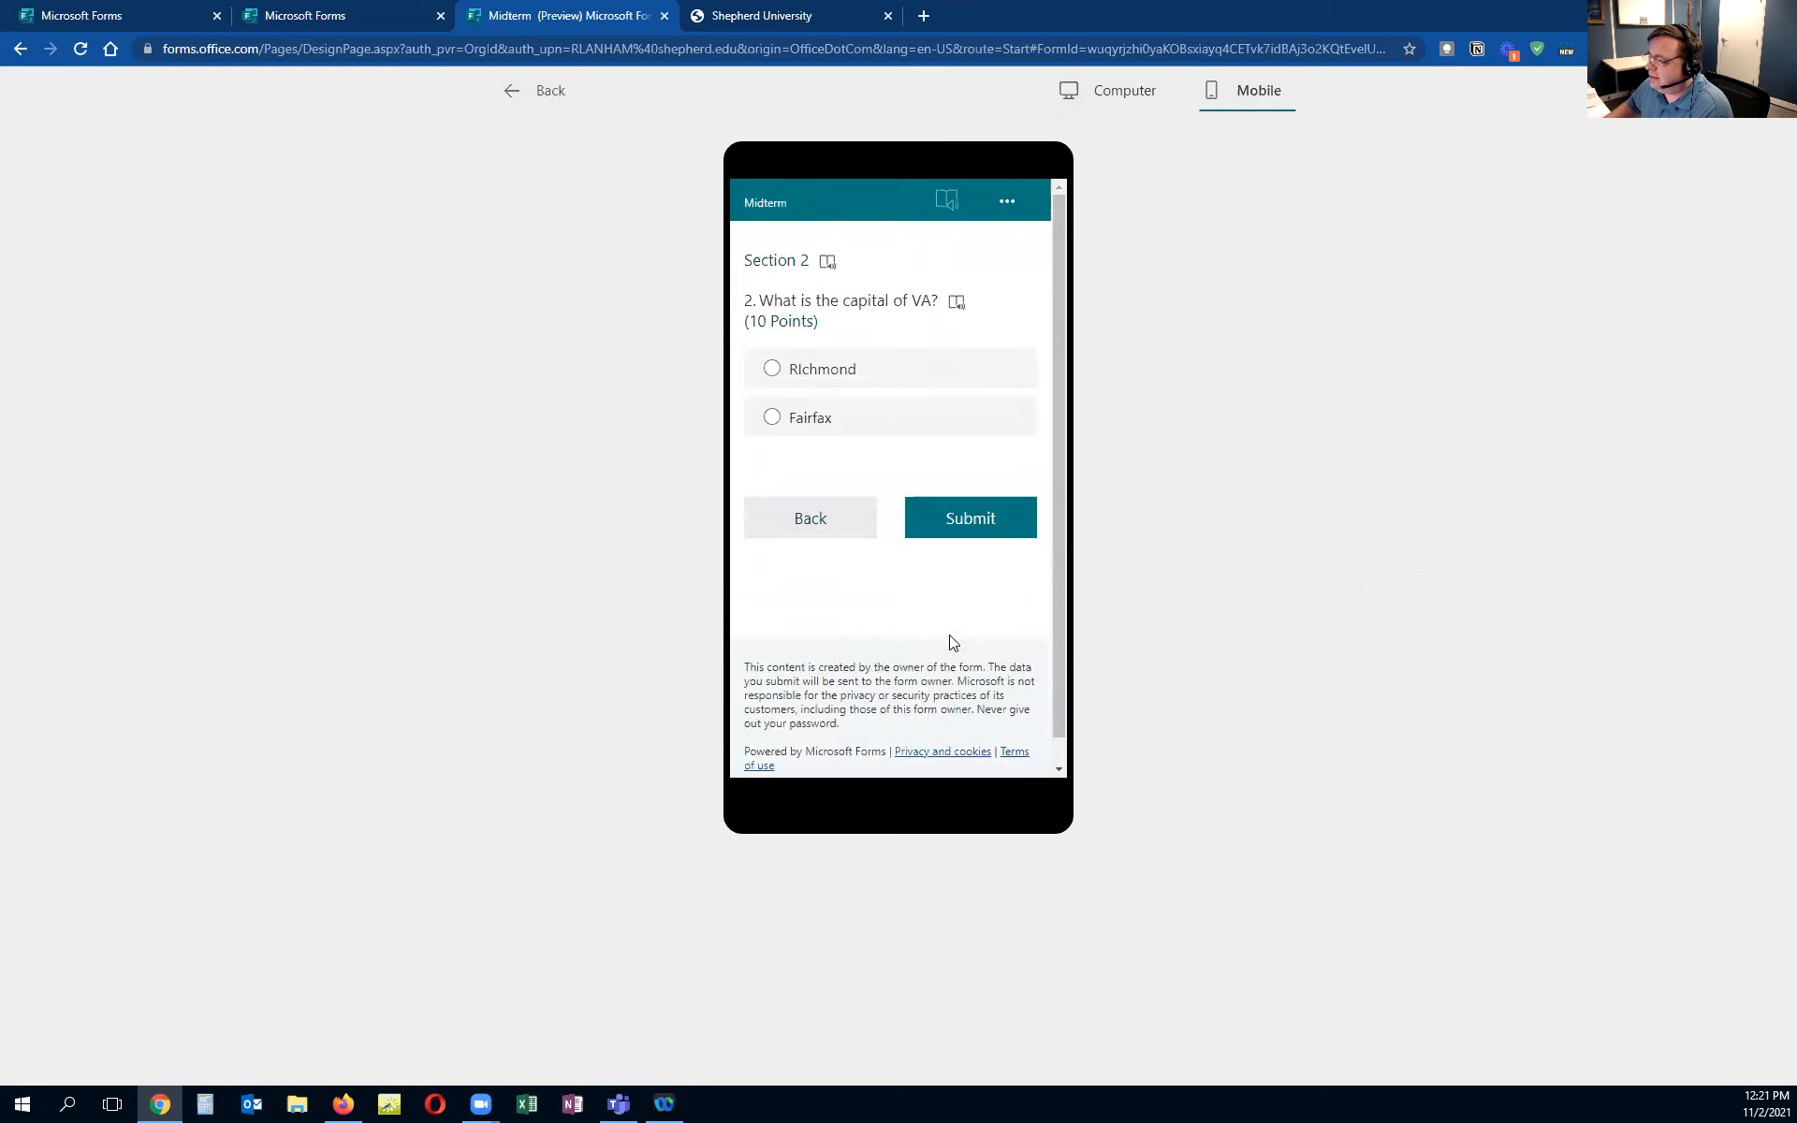
pyautogui.click(842, 531)
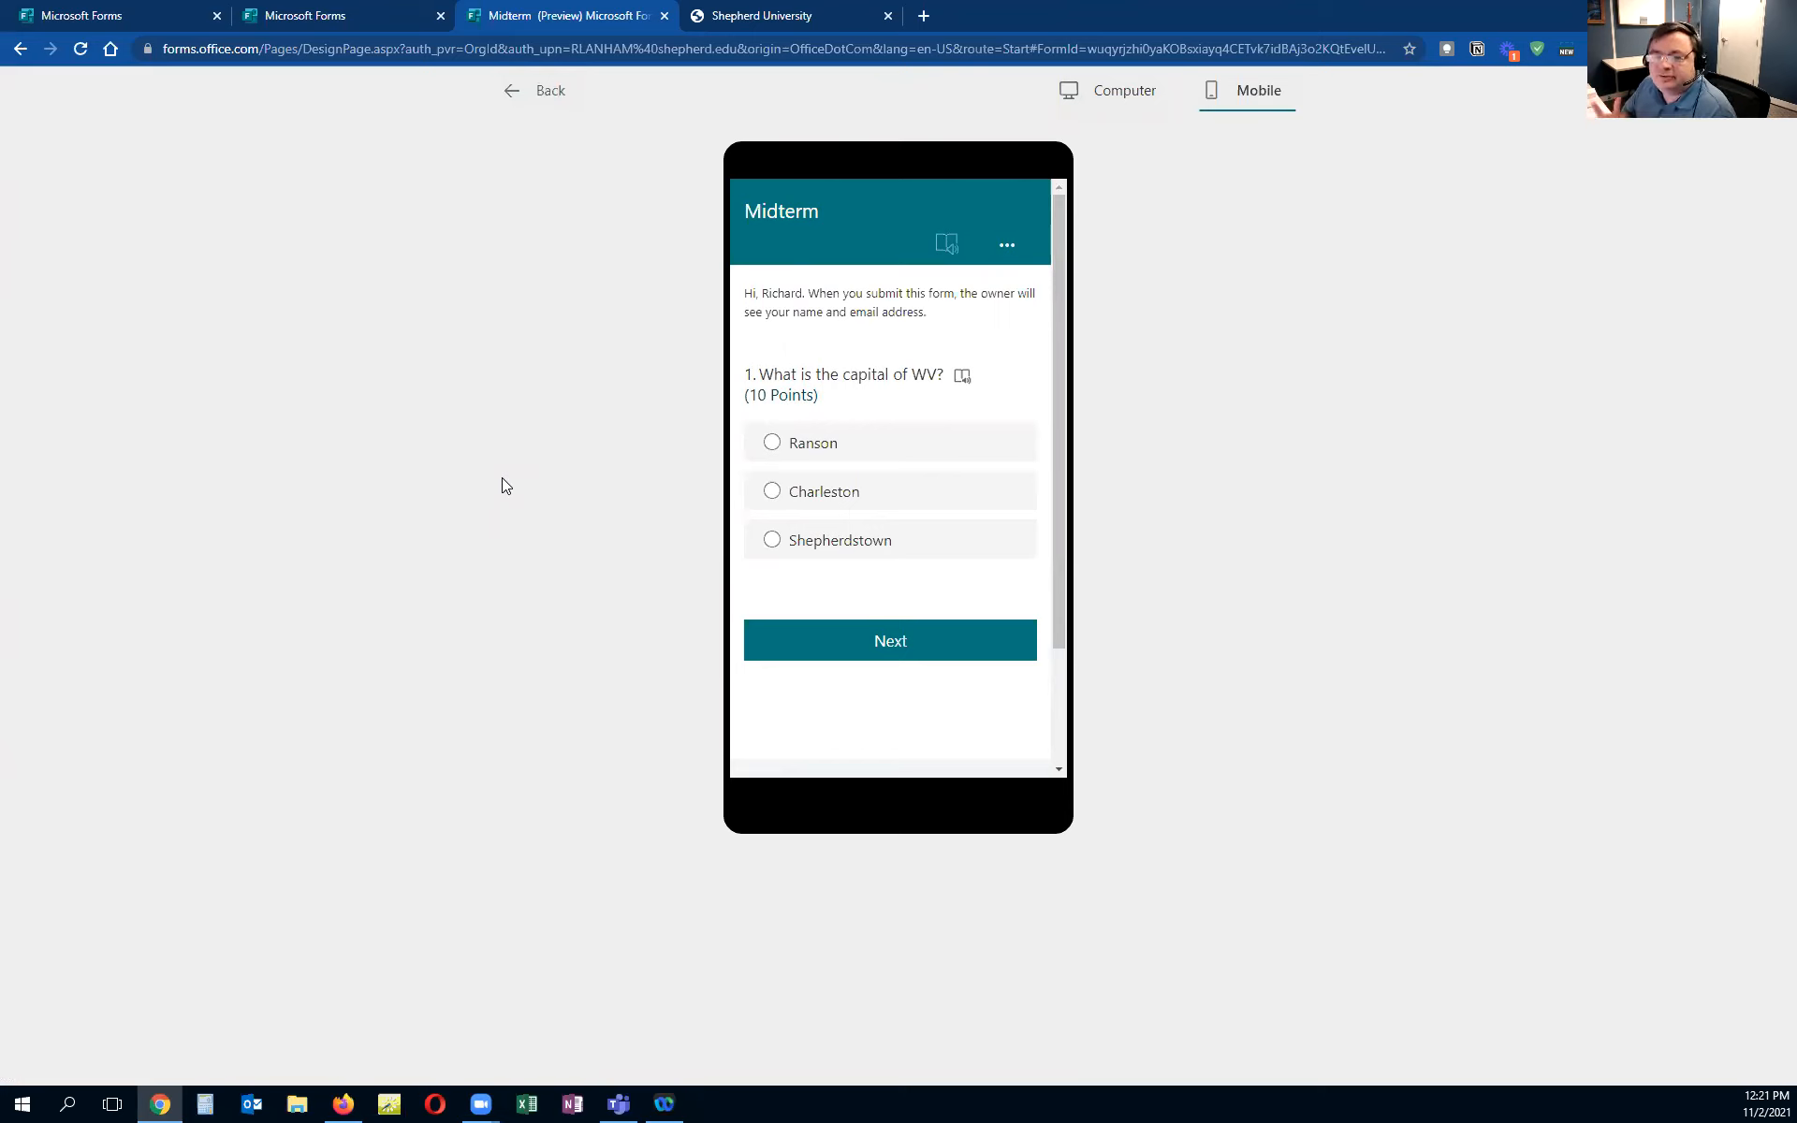
pyautogui.click(540, 90)
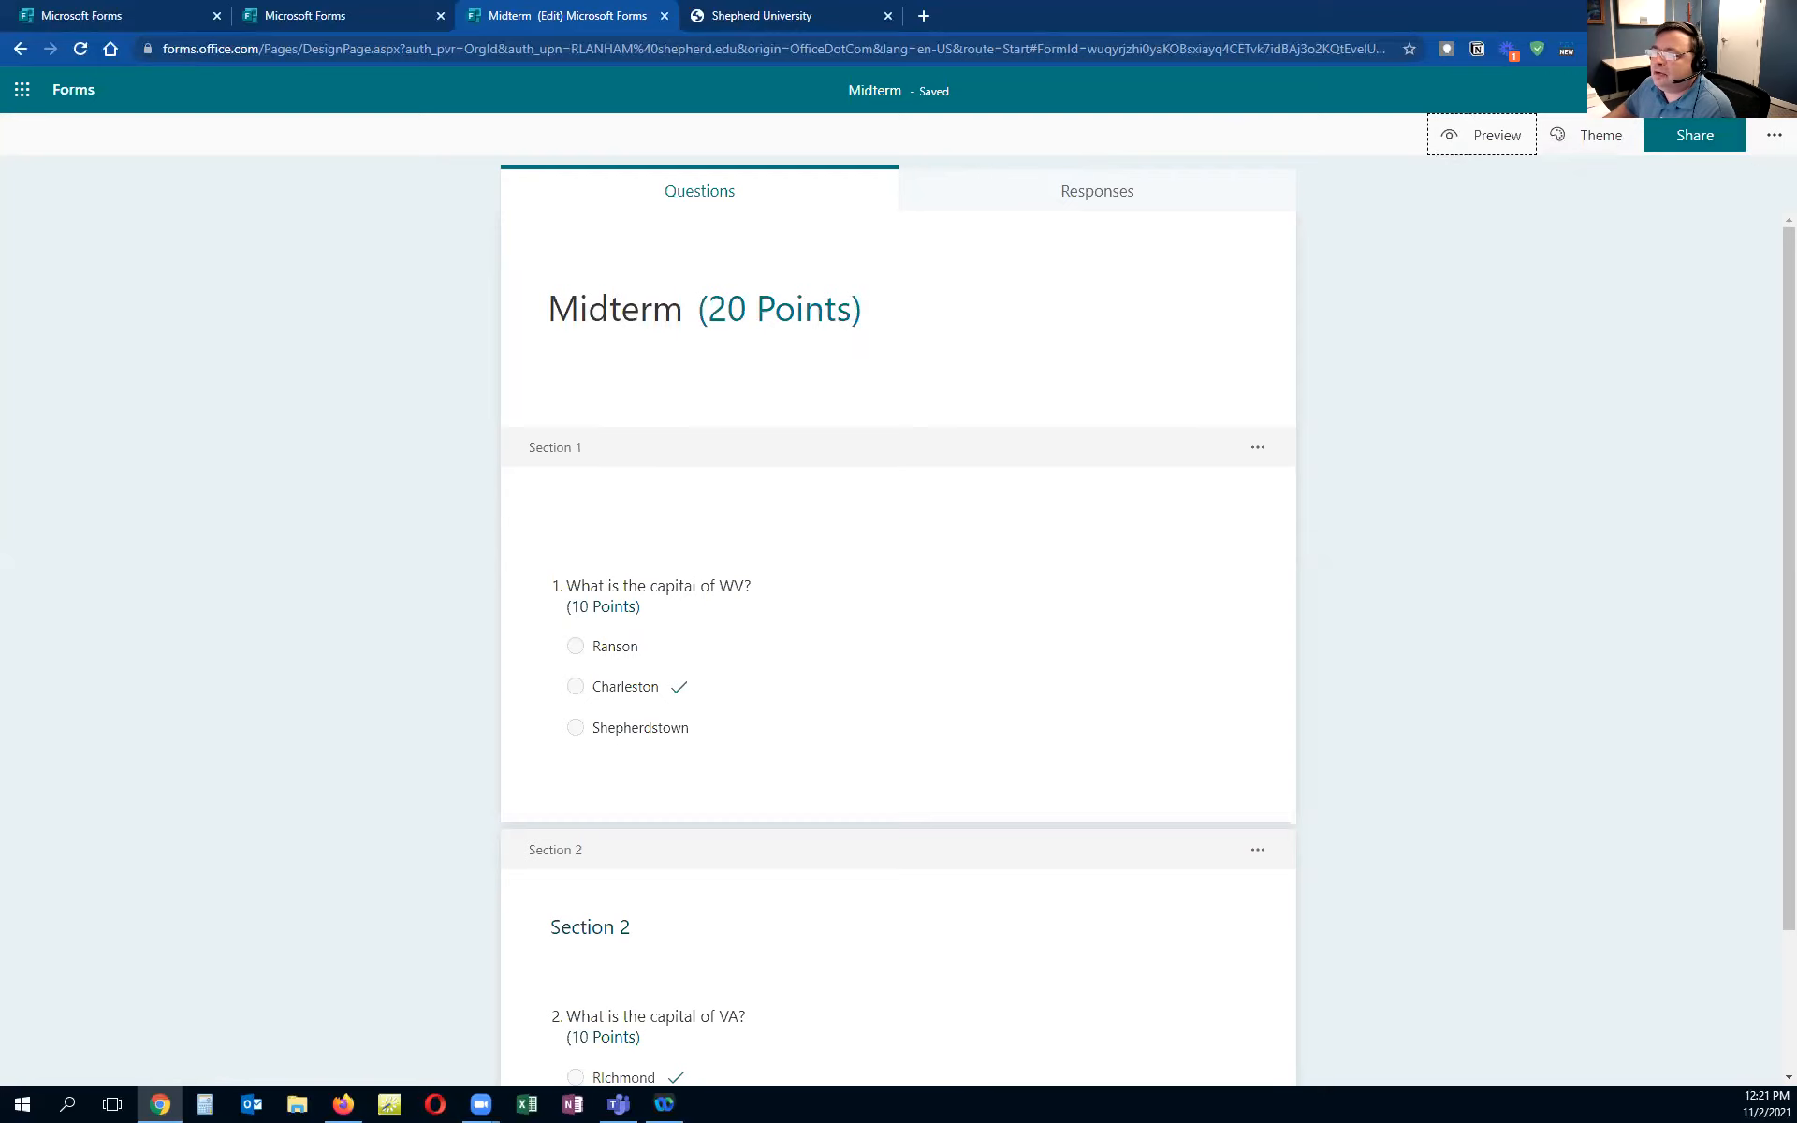
pyautogui.scroll(-2, 402, 322)
pyautogui.scroll(2, 403, 318)
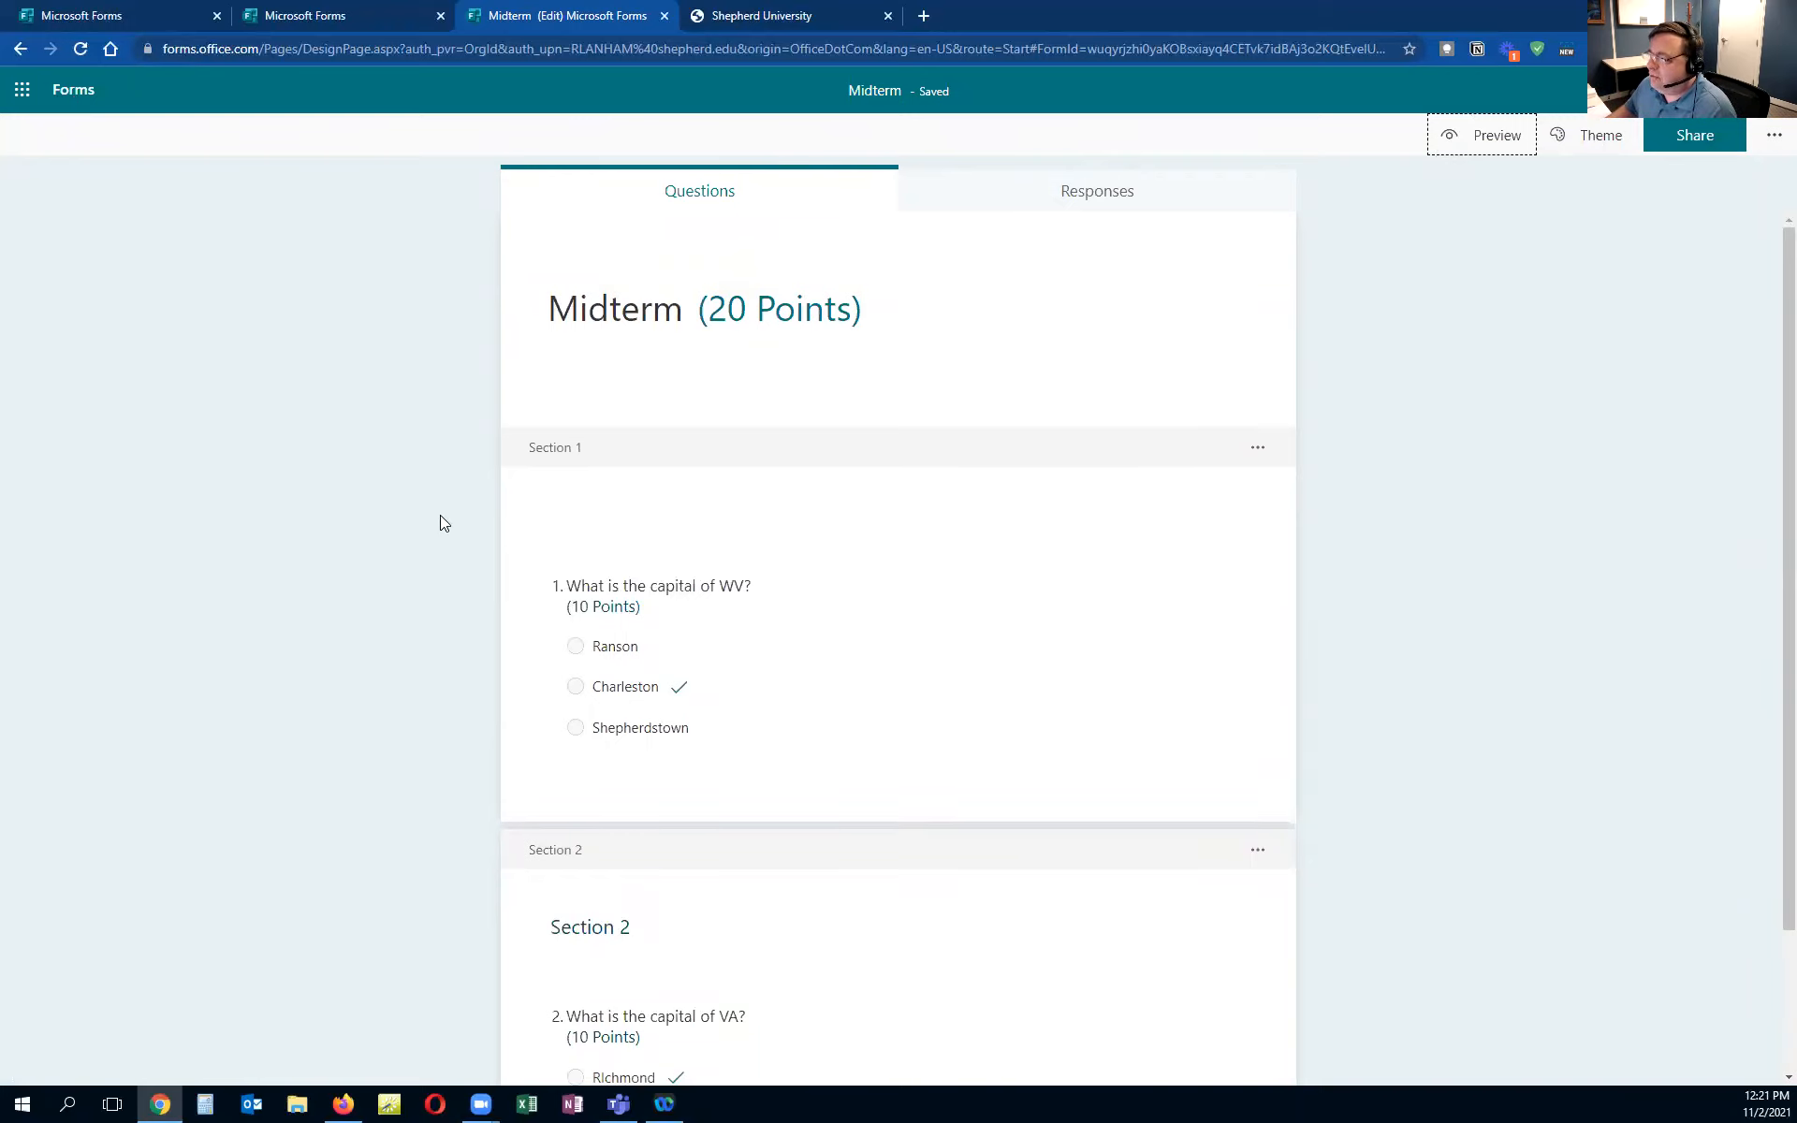
pyautogui.scroll(-2, 440, 514)
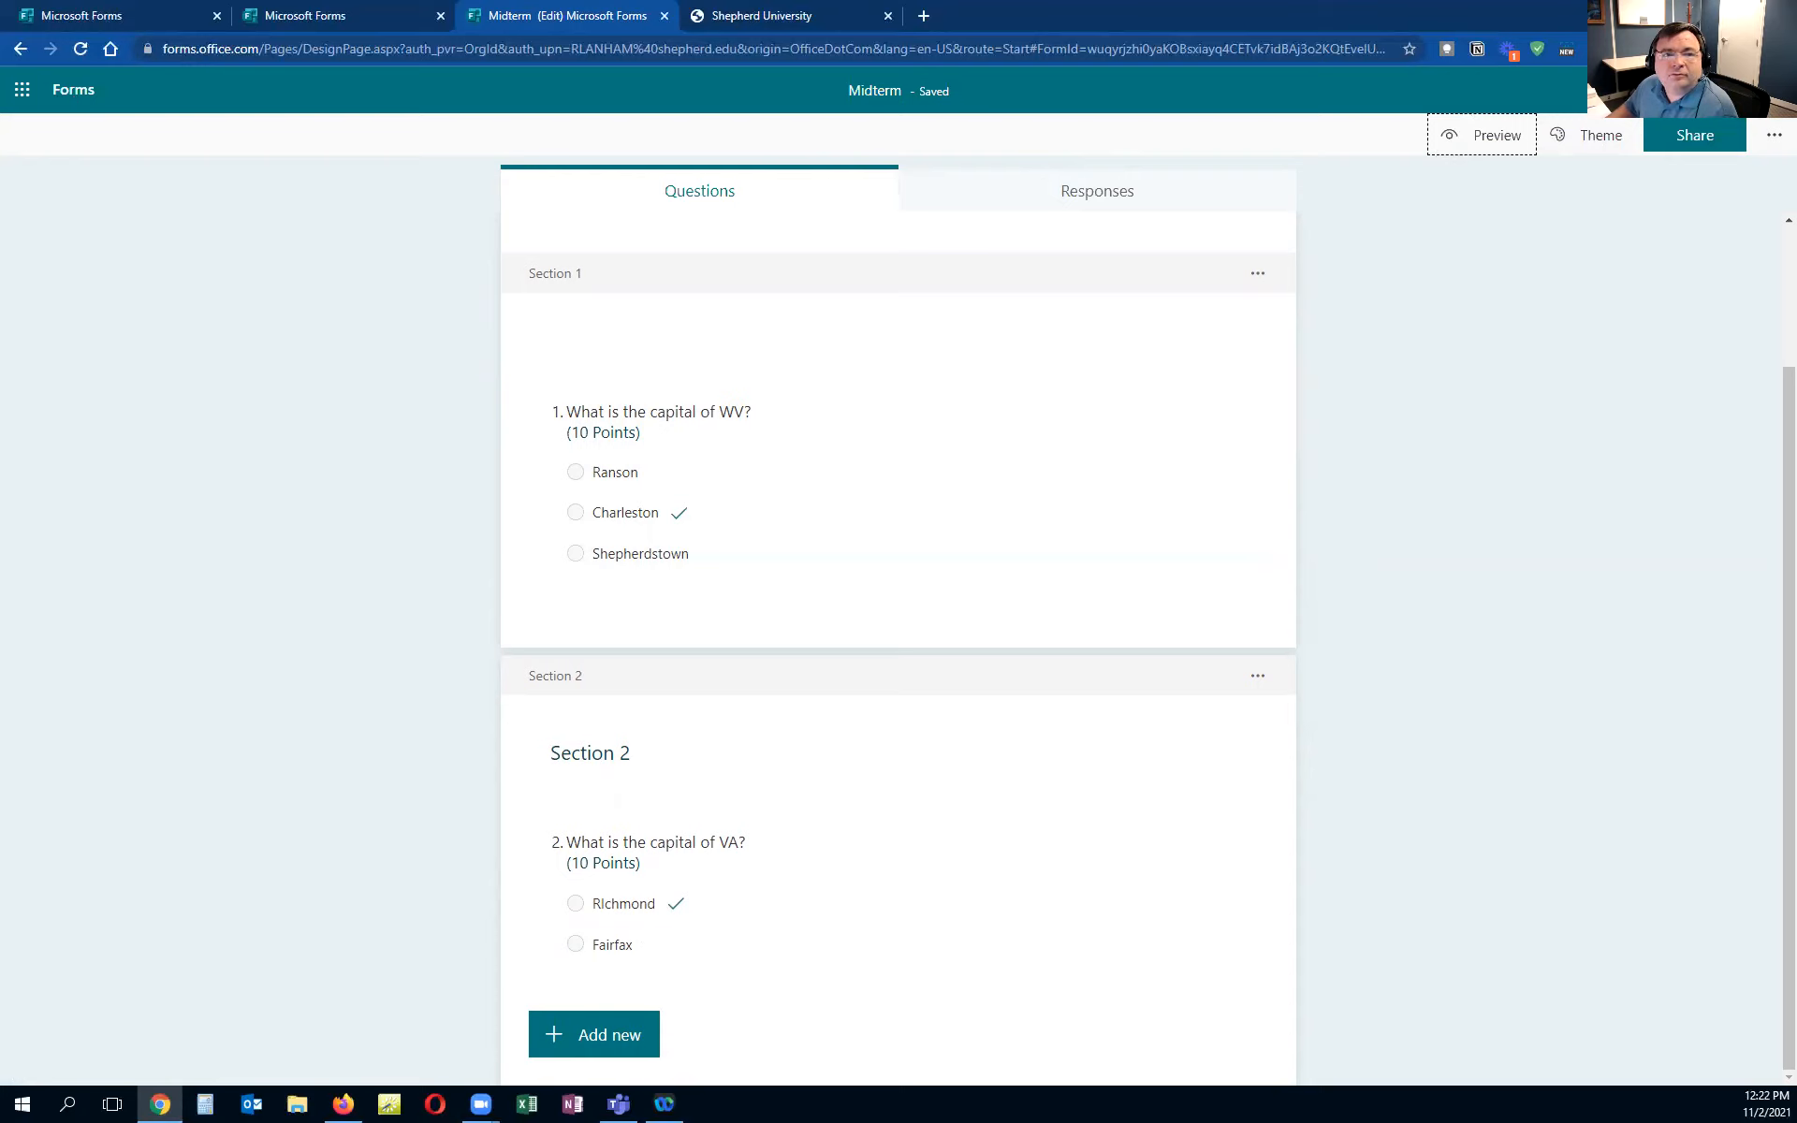
# Switch to Microsoft Teams and add a Forms tab with a new shared form named "Quiz 2" to the Science class General channel
pyautogui.hotkey('alt', 'Tab')
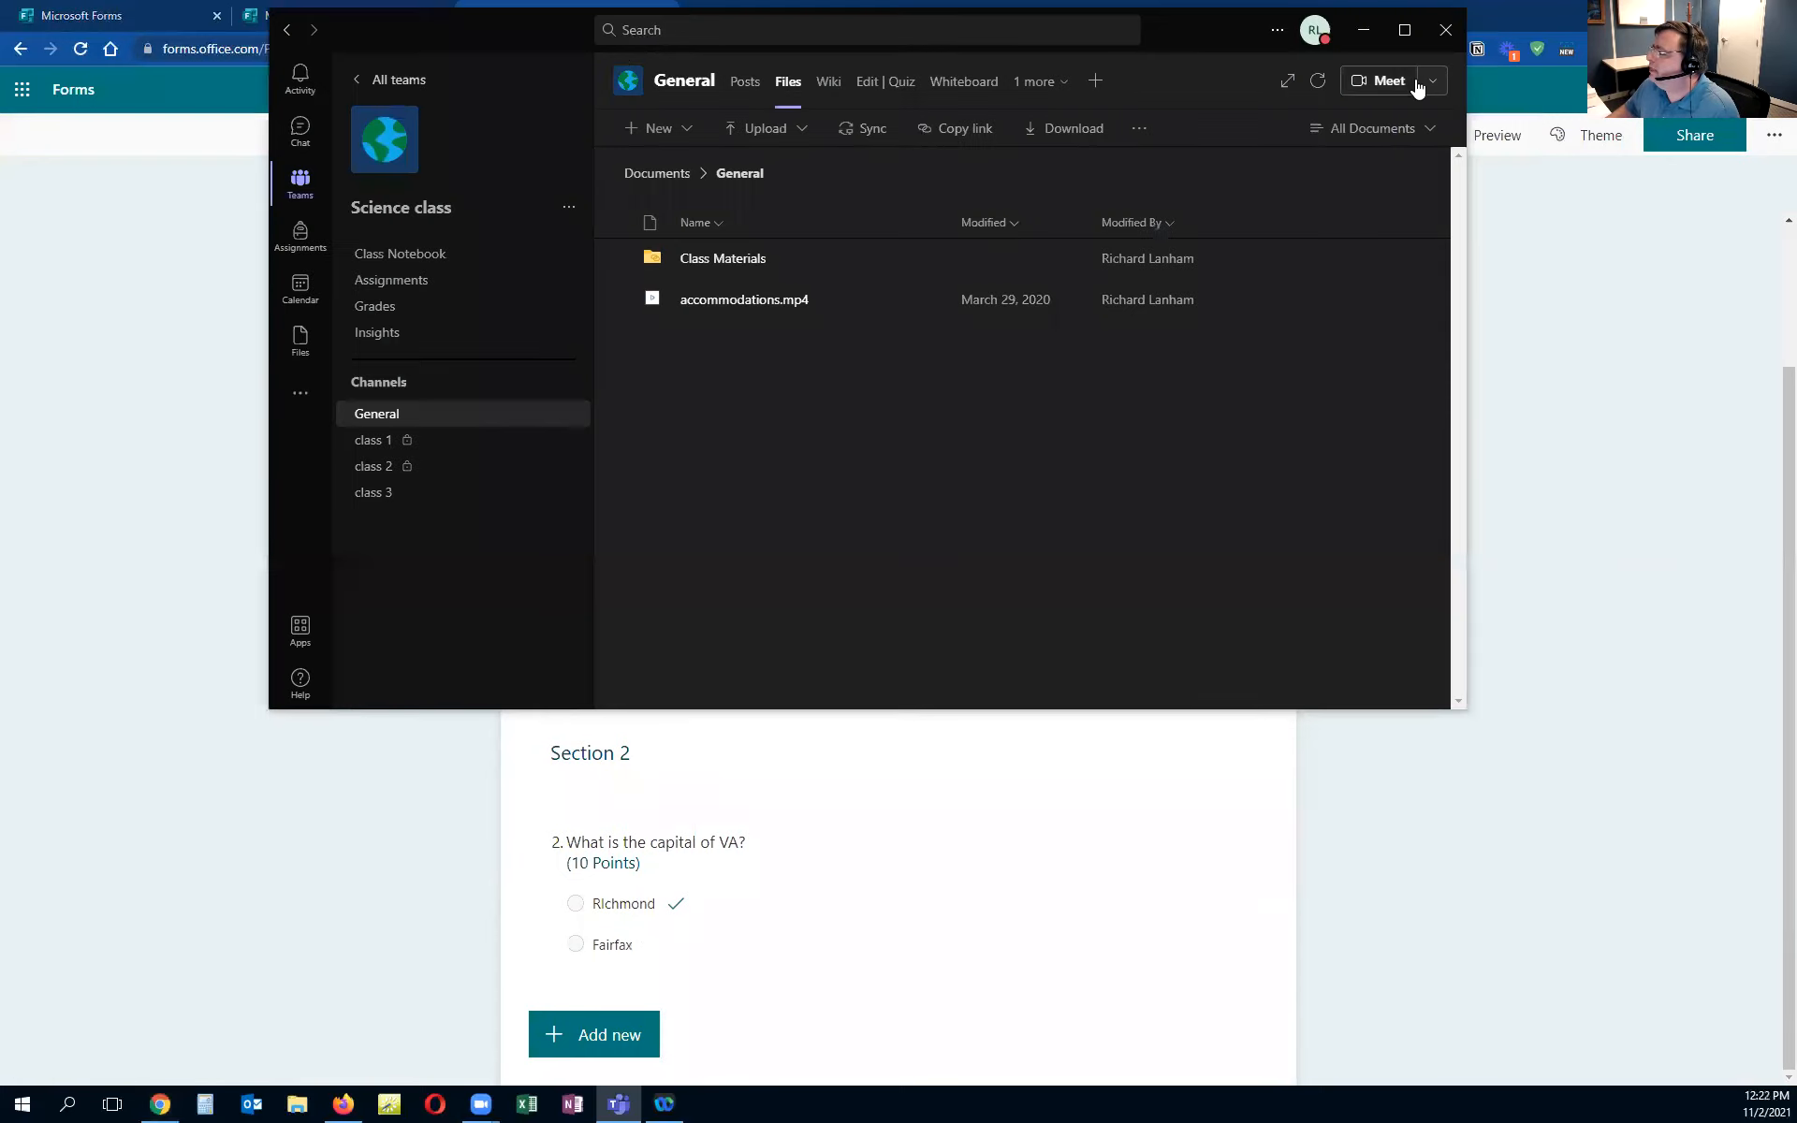
pyautogui.click(1408, 37)
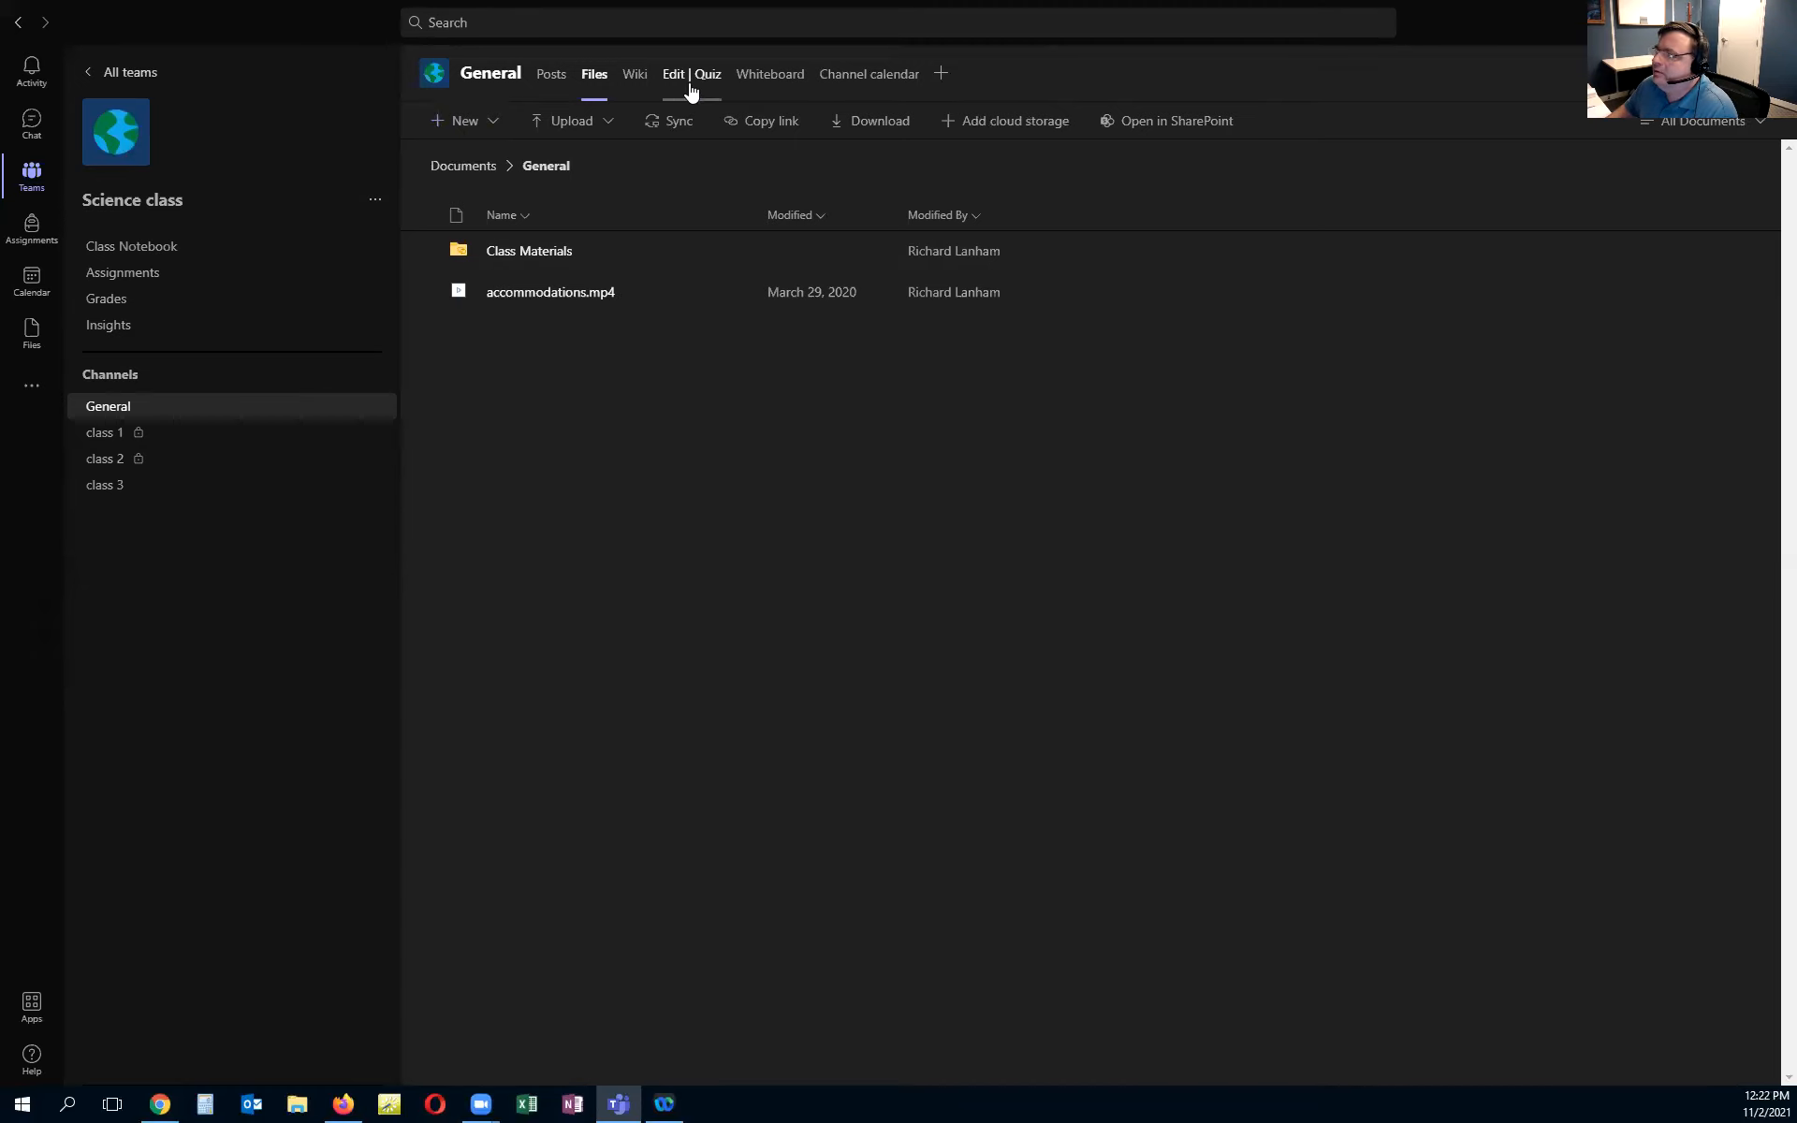
pyautogui.click(940, 74)
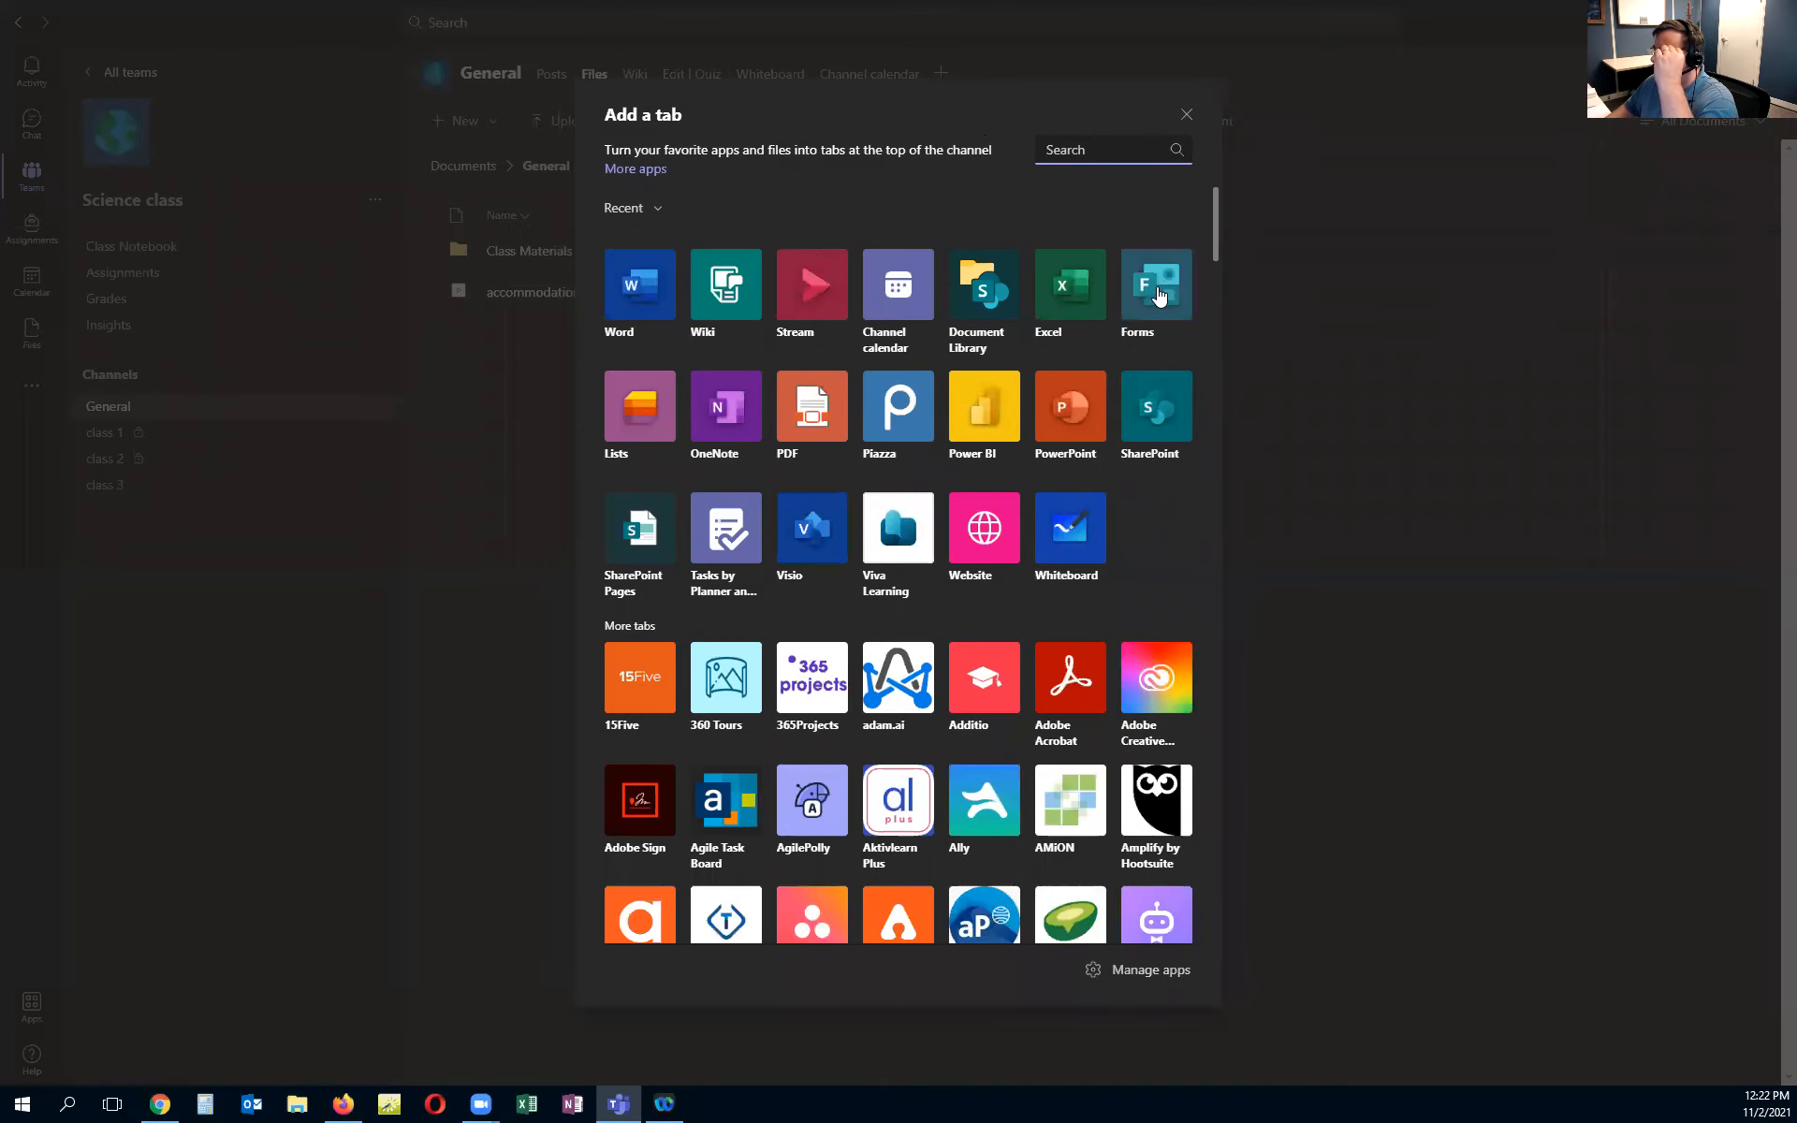
pyautogui.click(1155, 291)
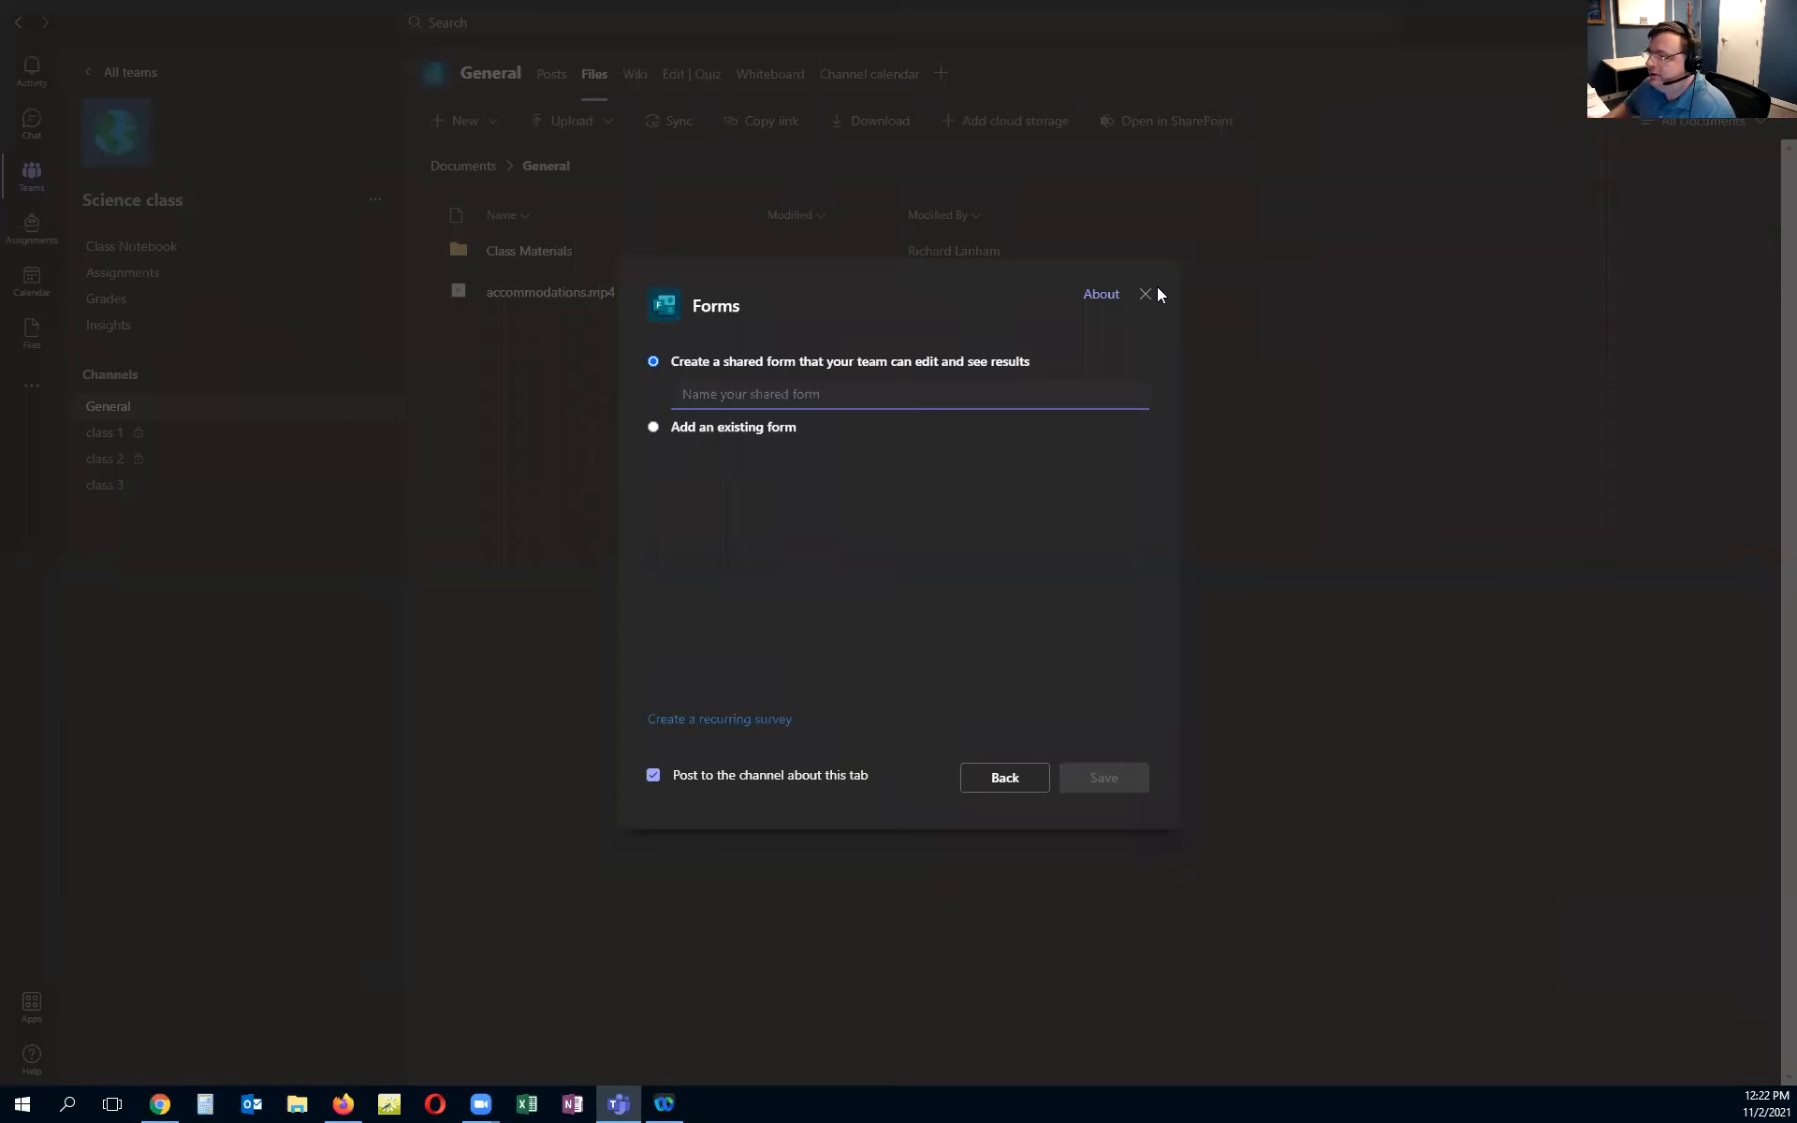
pyautogui.click(818, 391)
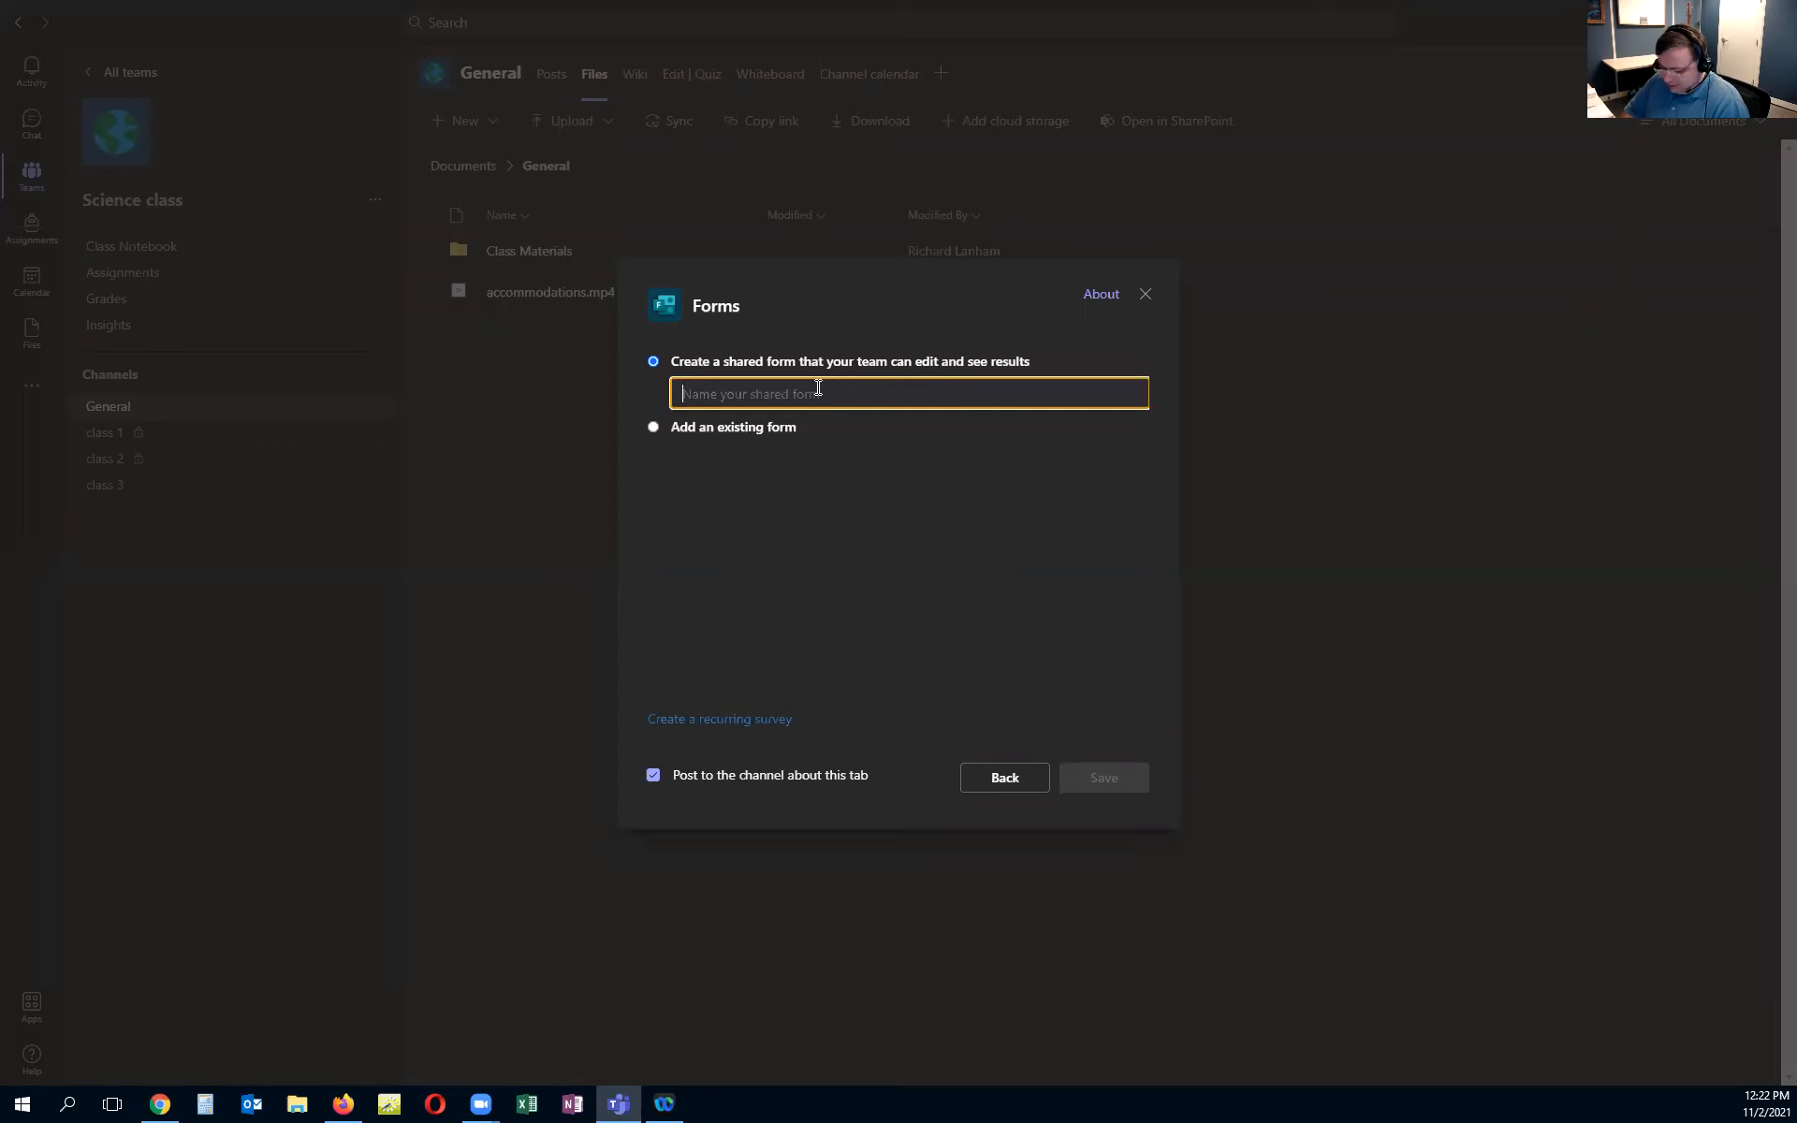
pyautogui.write('Quiz ')
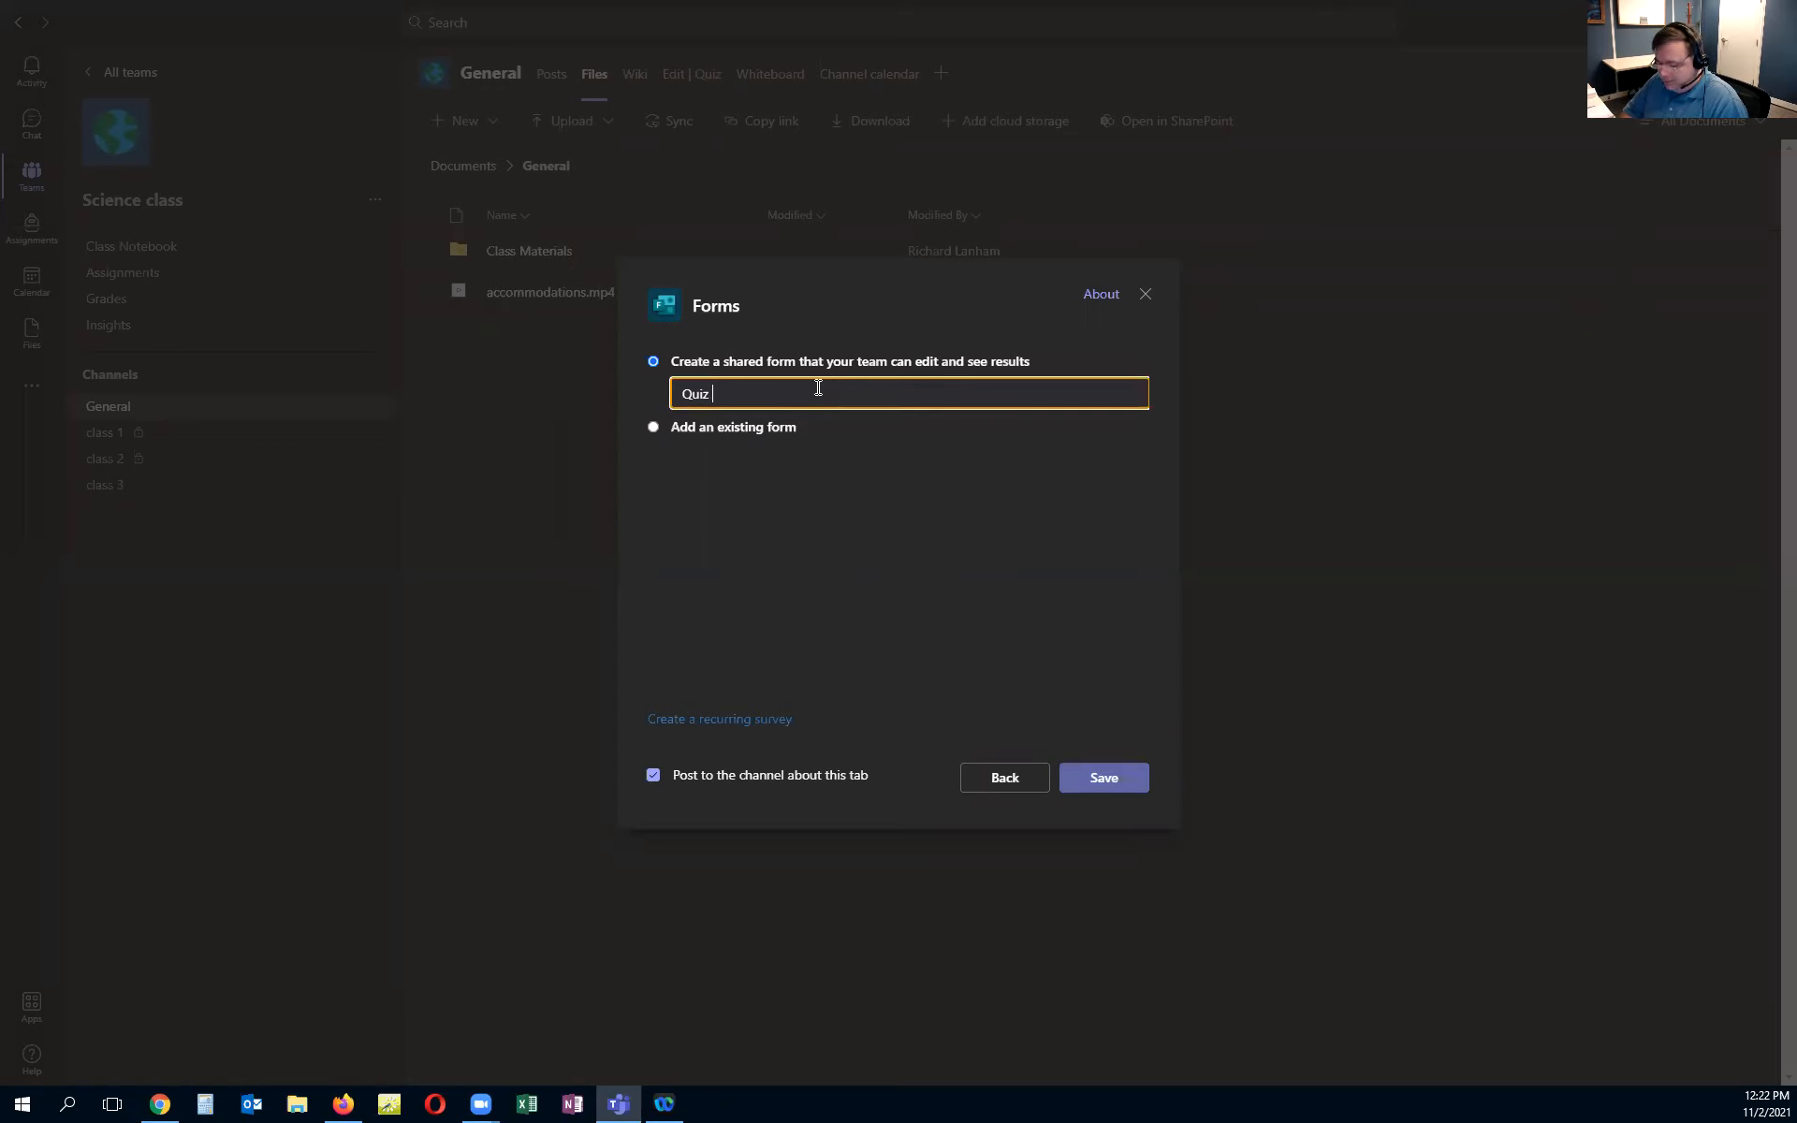
pyautogui.write('2')
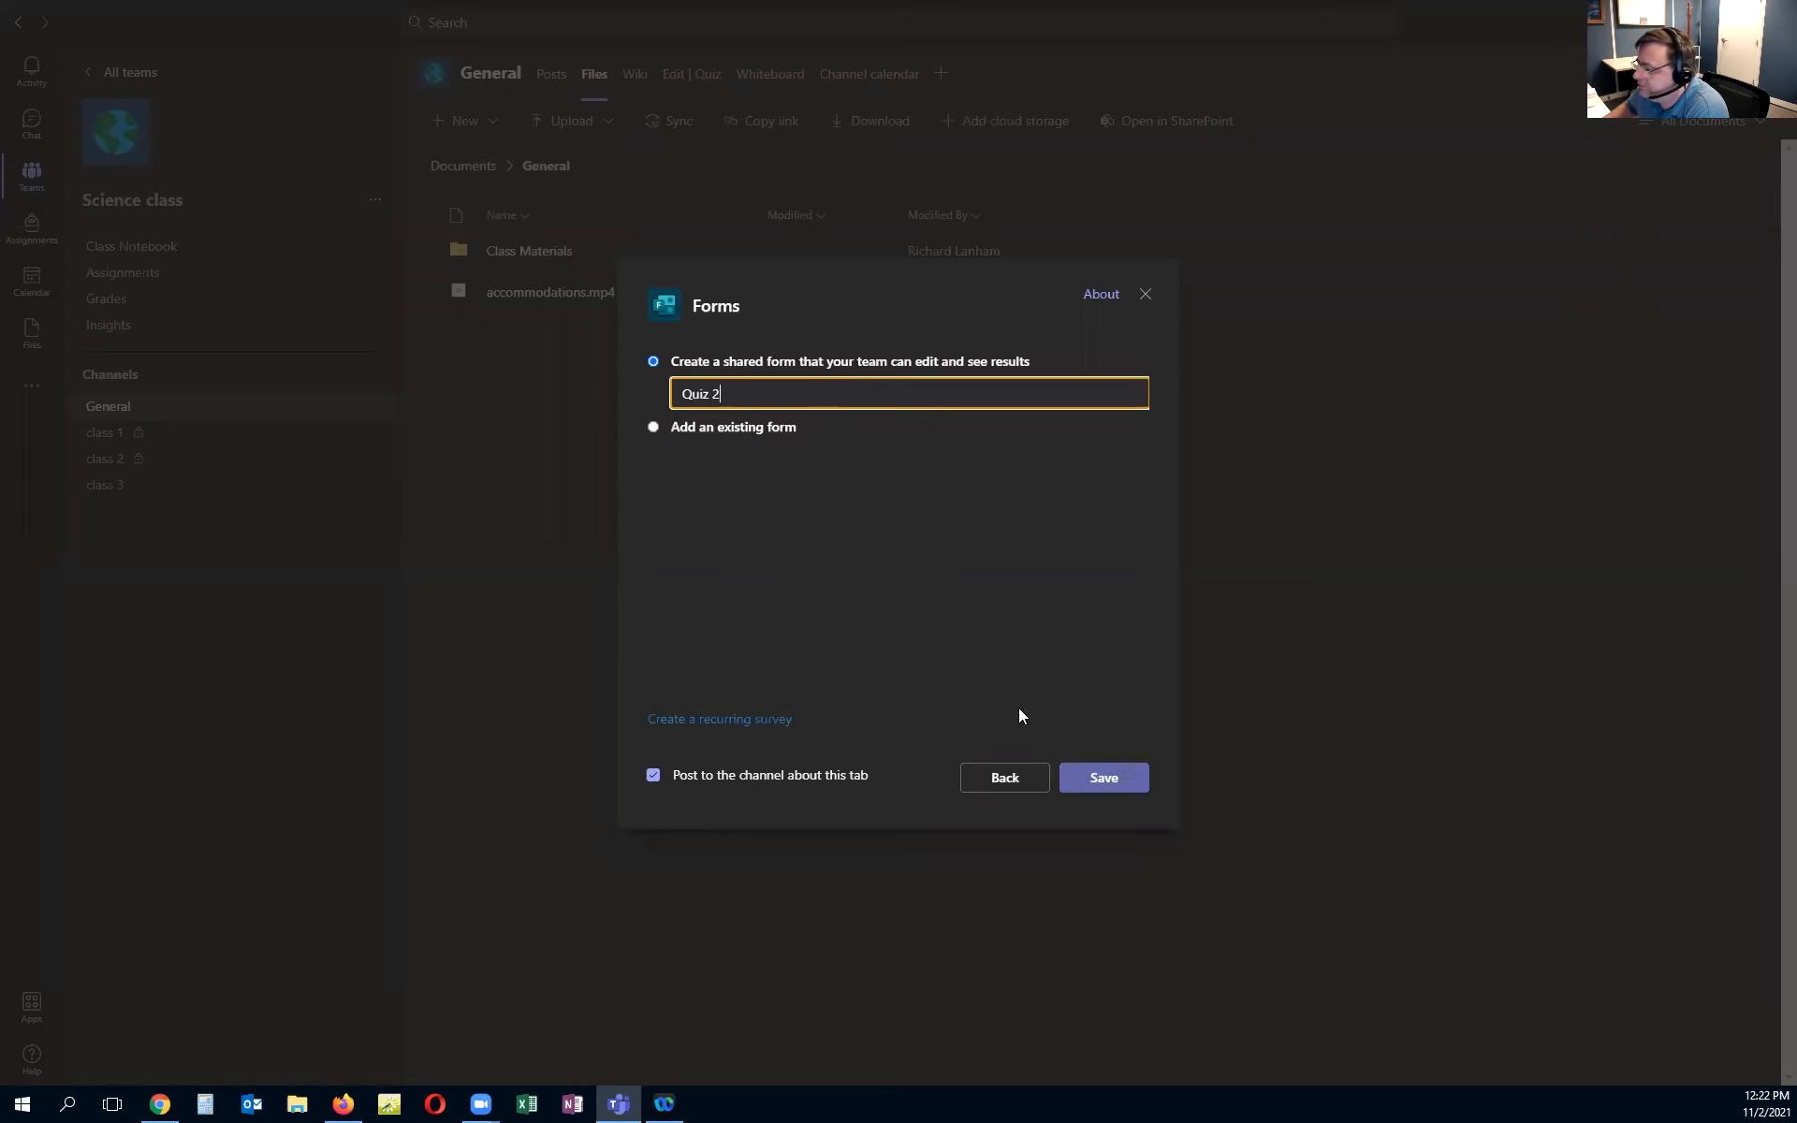
pyautogui.click(1100, 780)
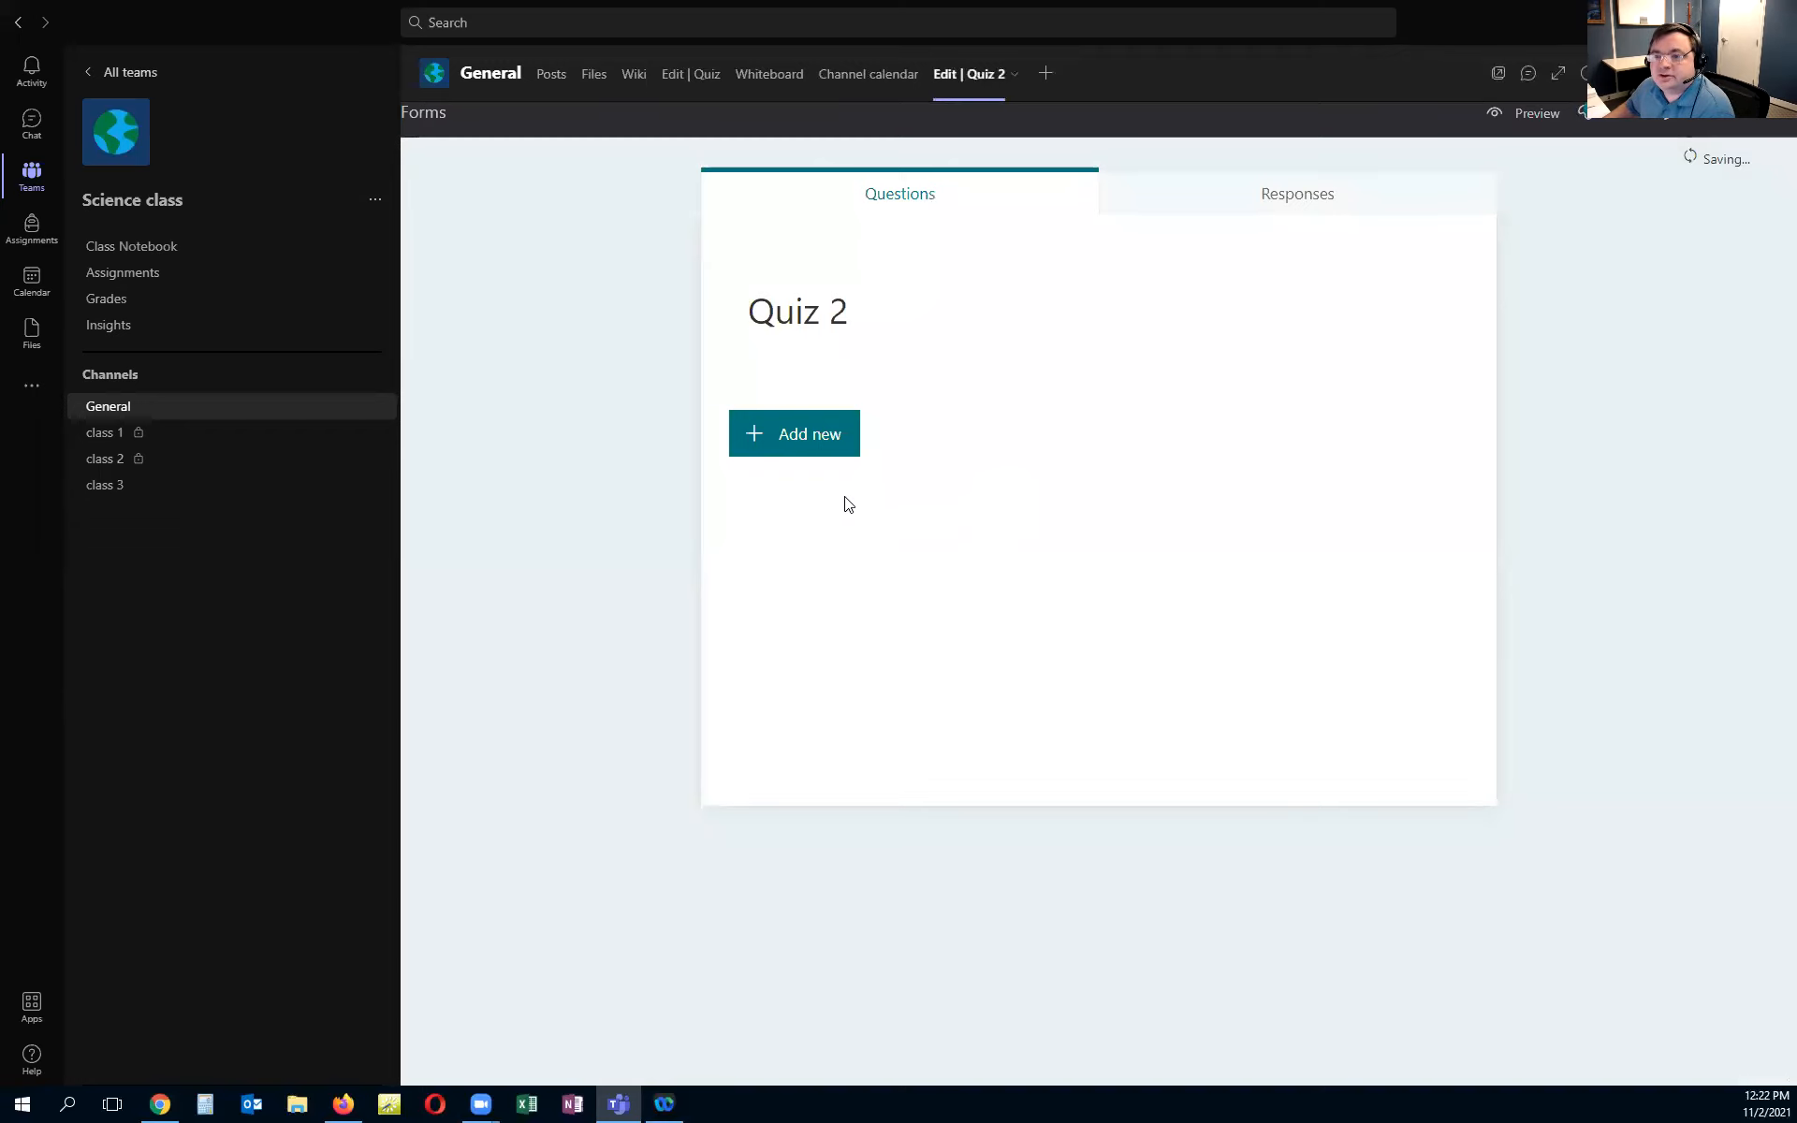
# Display the question types that can be added to the Quiz 2 form
pyautogui.click(826, 446)
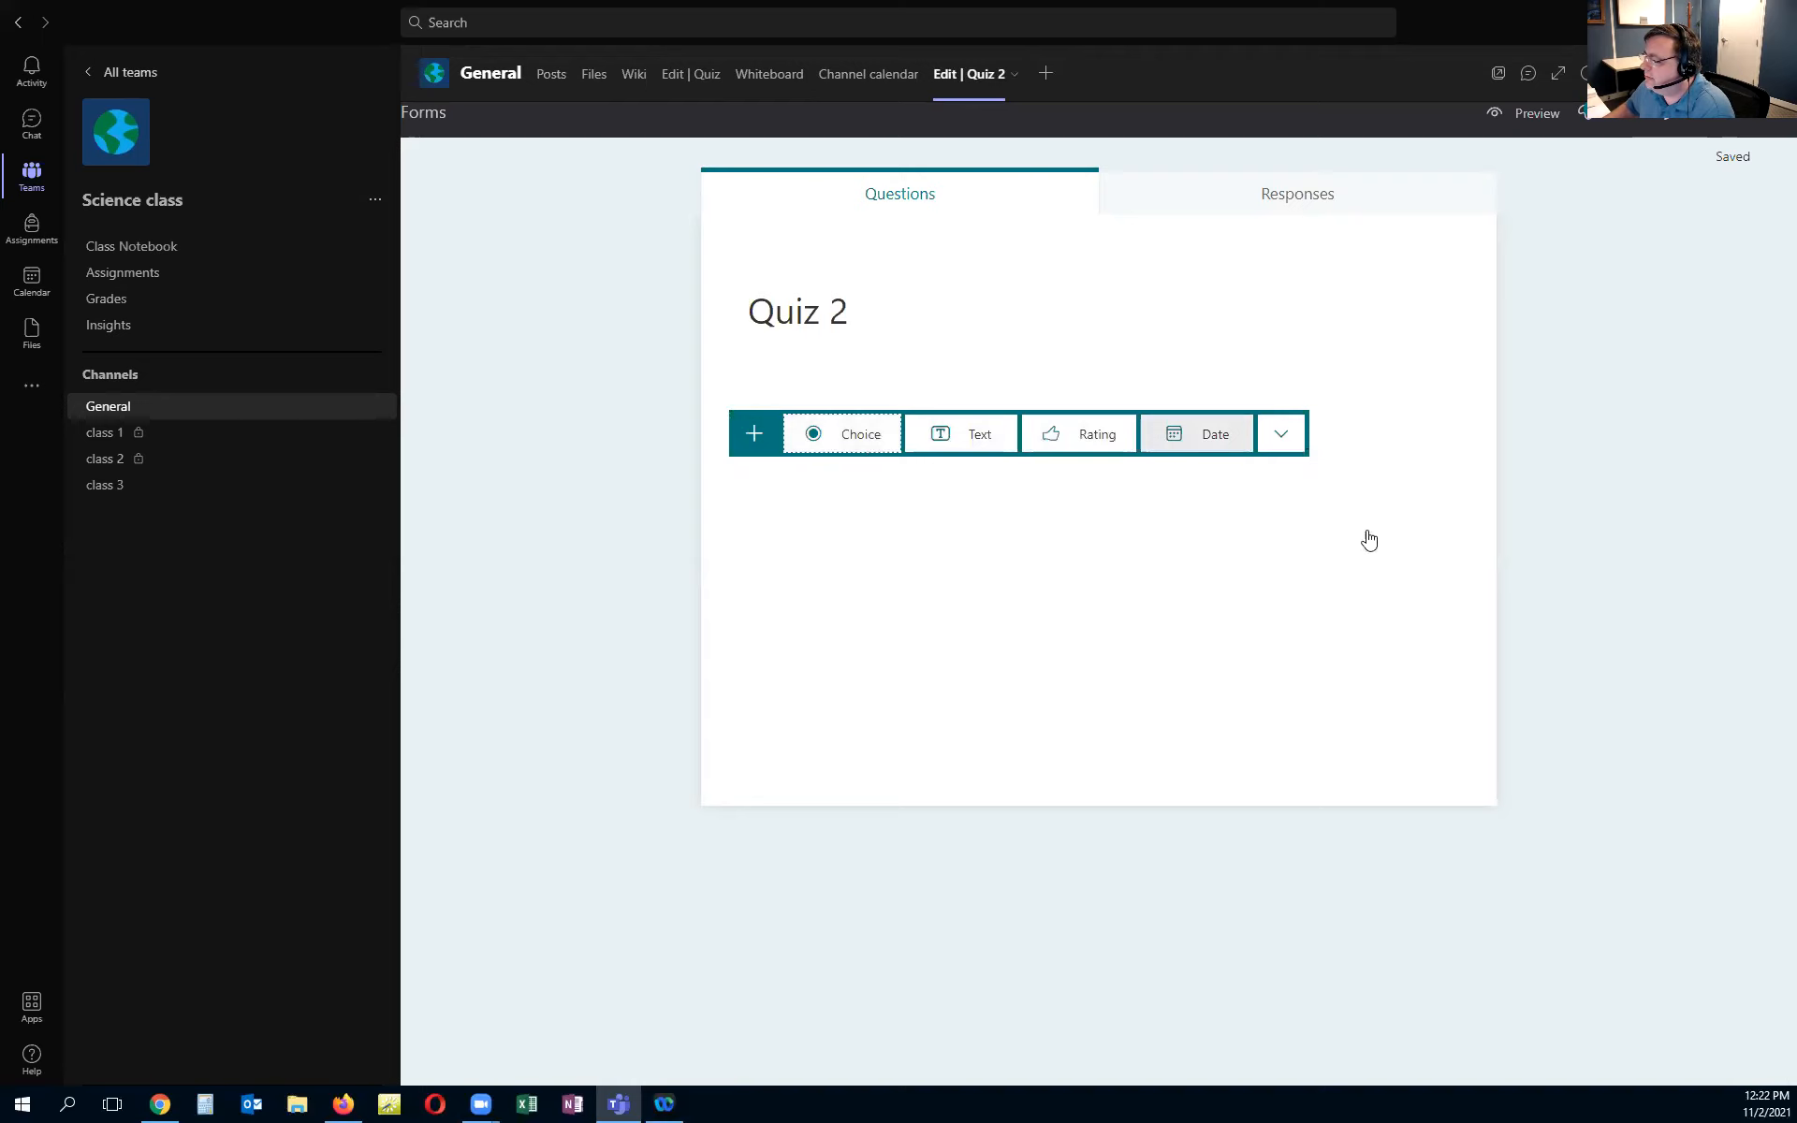
pyautogui.press('Tab')
pyautogui.press('Tab')
pyautogui.press('Tab')
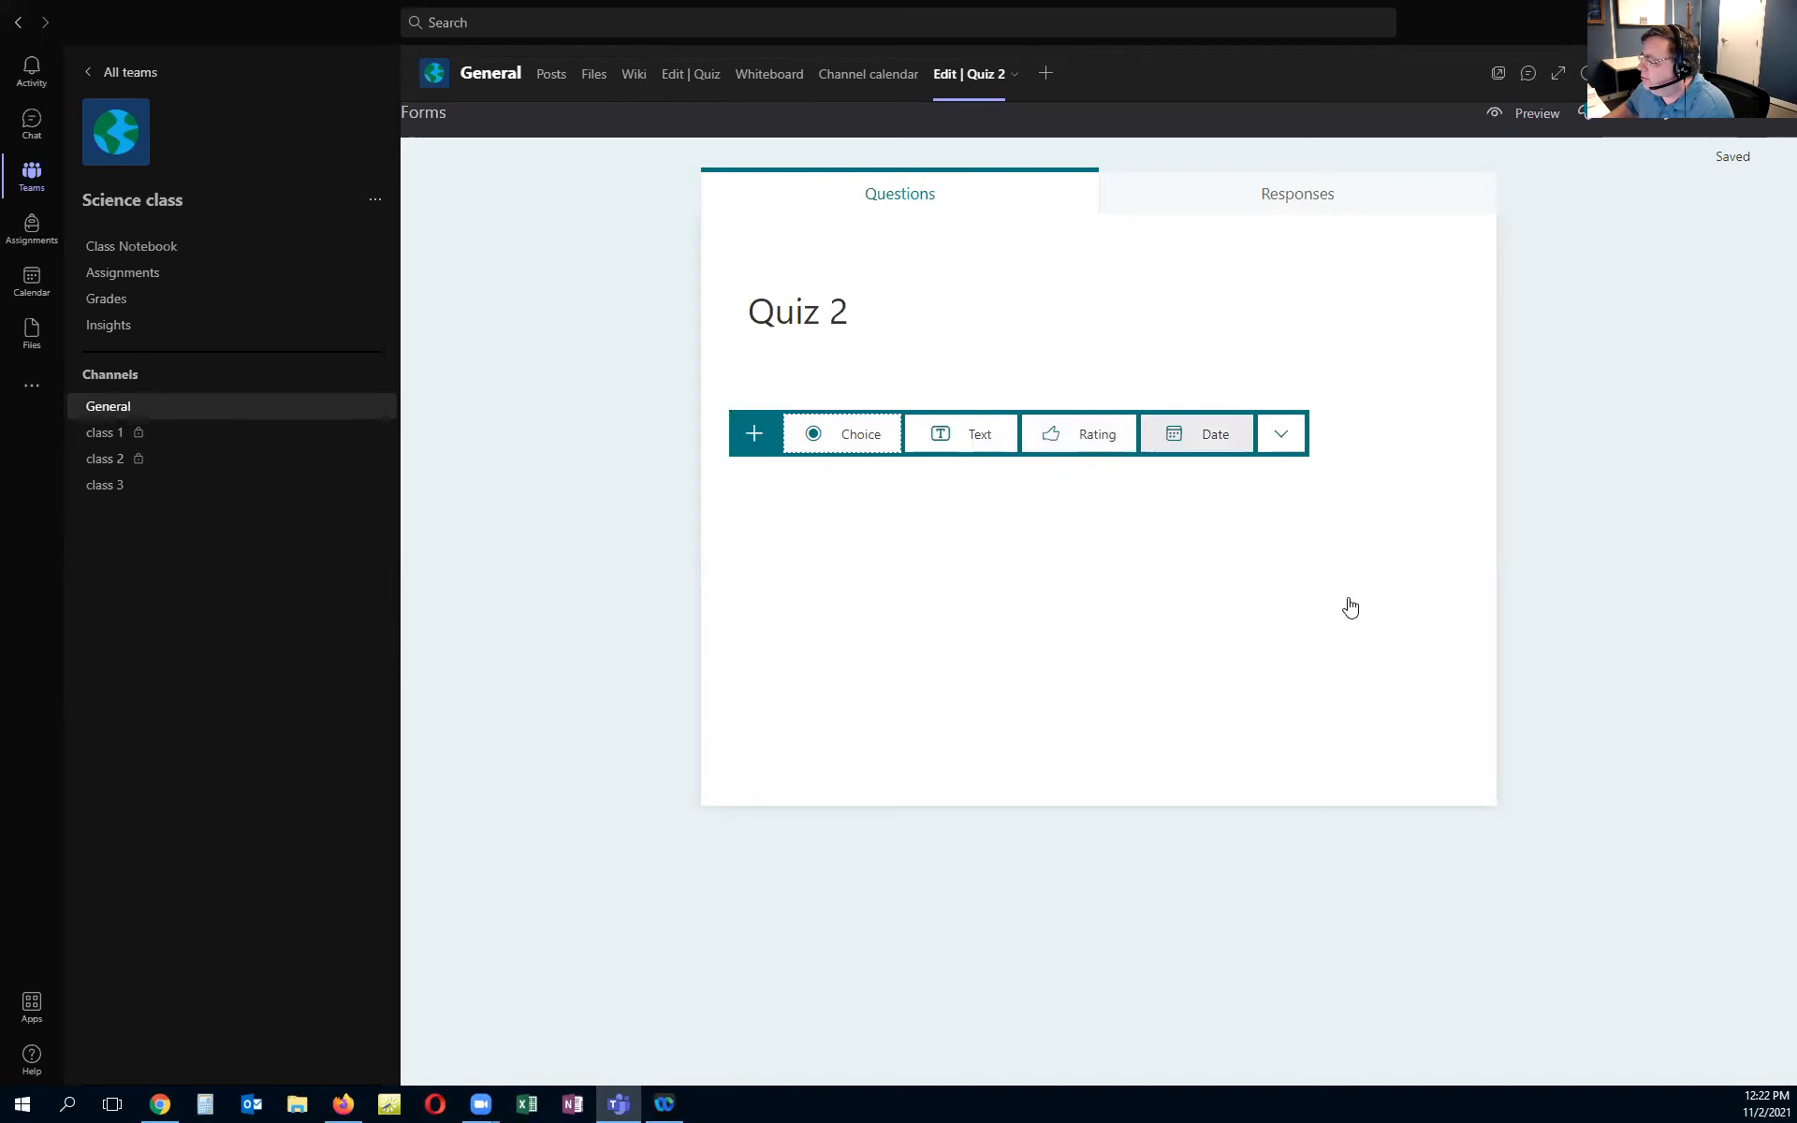
# Show the additional question types for the Quiz 2 form, view the Likert description, and close the list
pyautogui.press('Return')
pyautogui.moveTo(1355, 516)
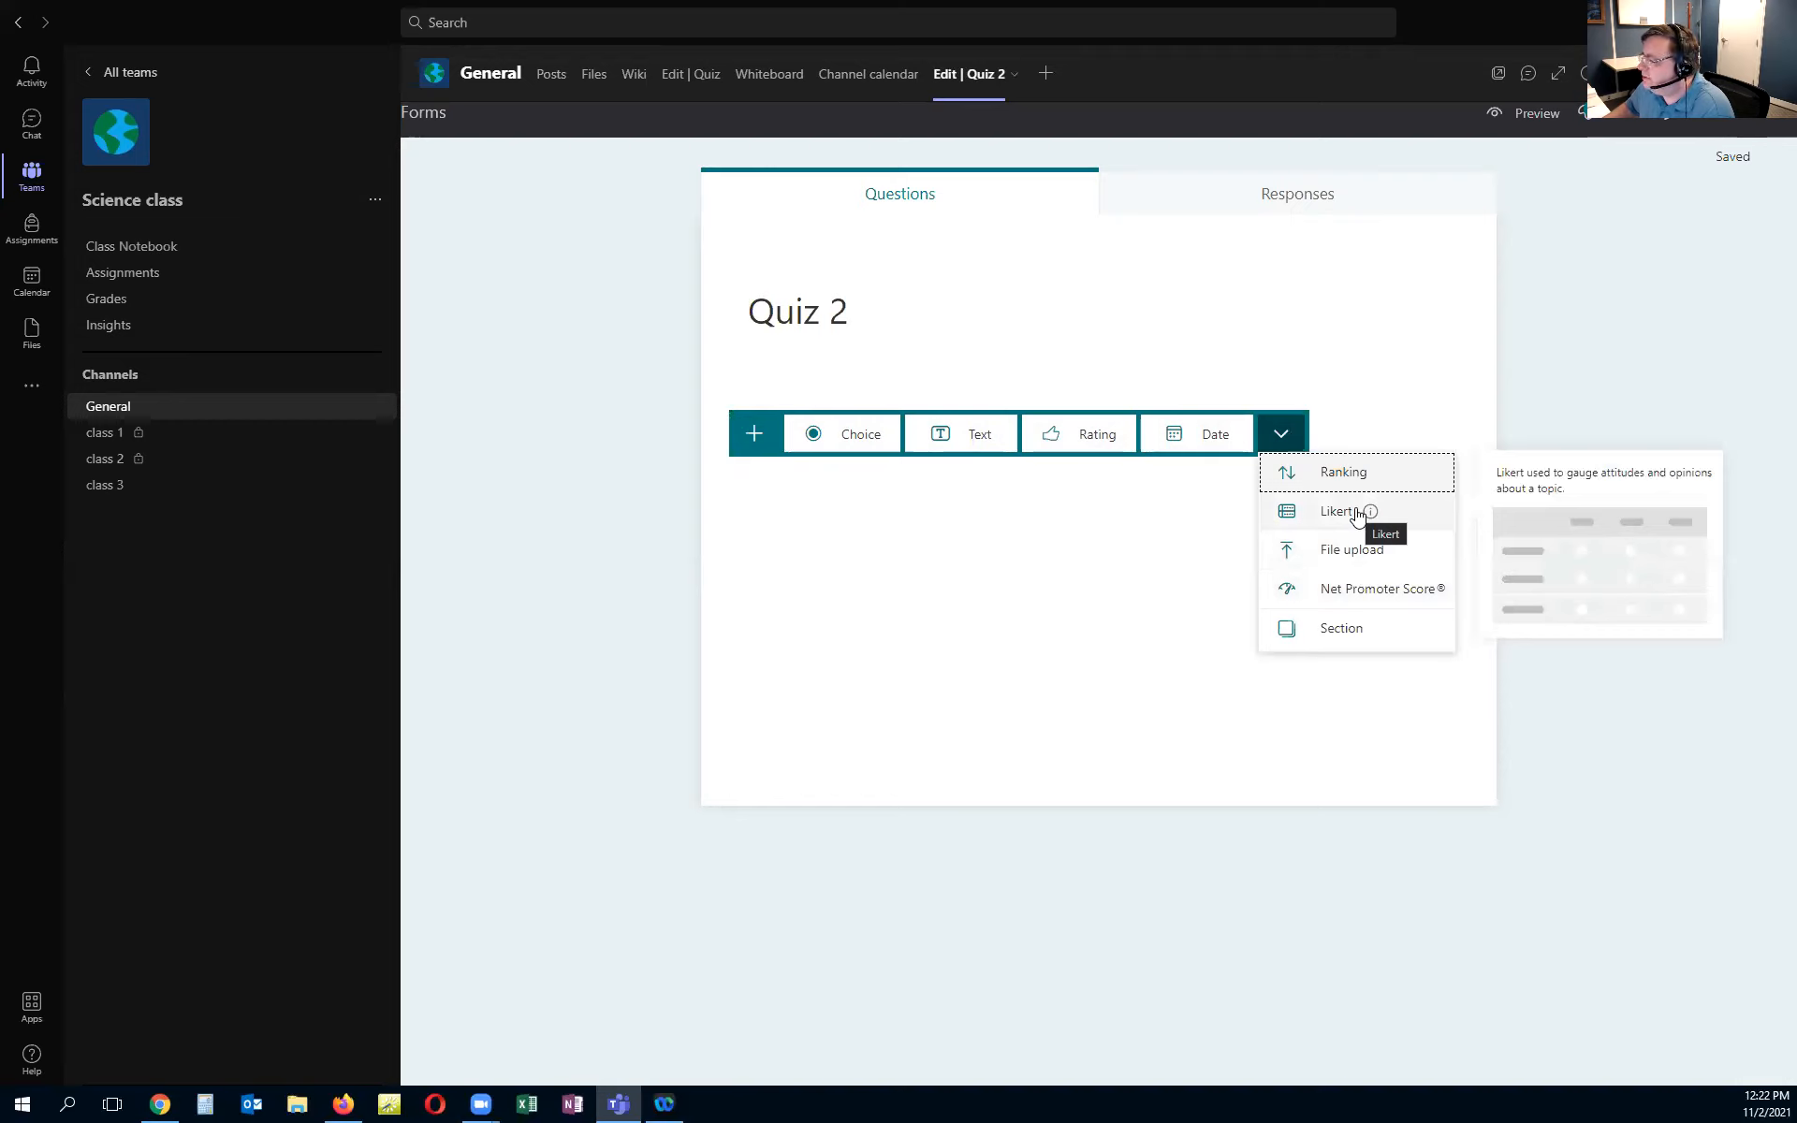
pyautogui.click(1237, 363)
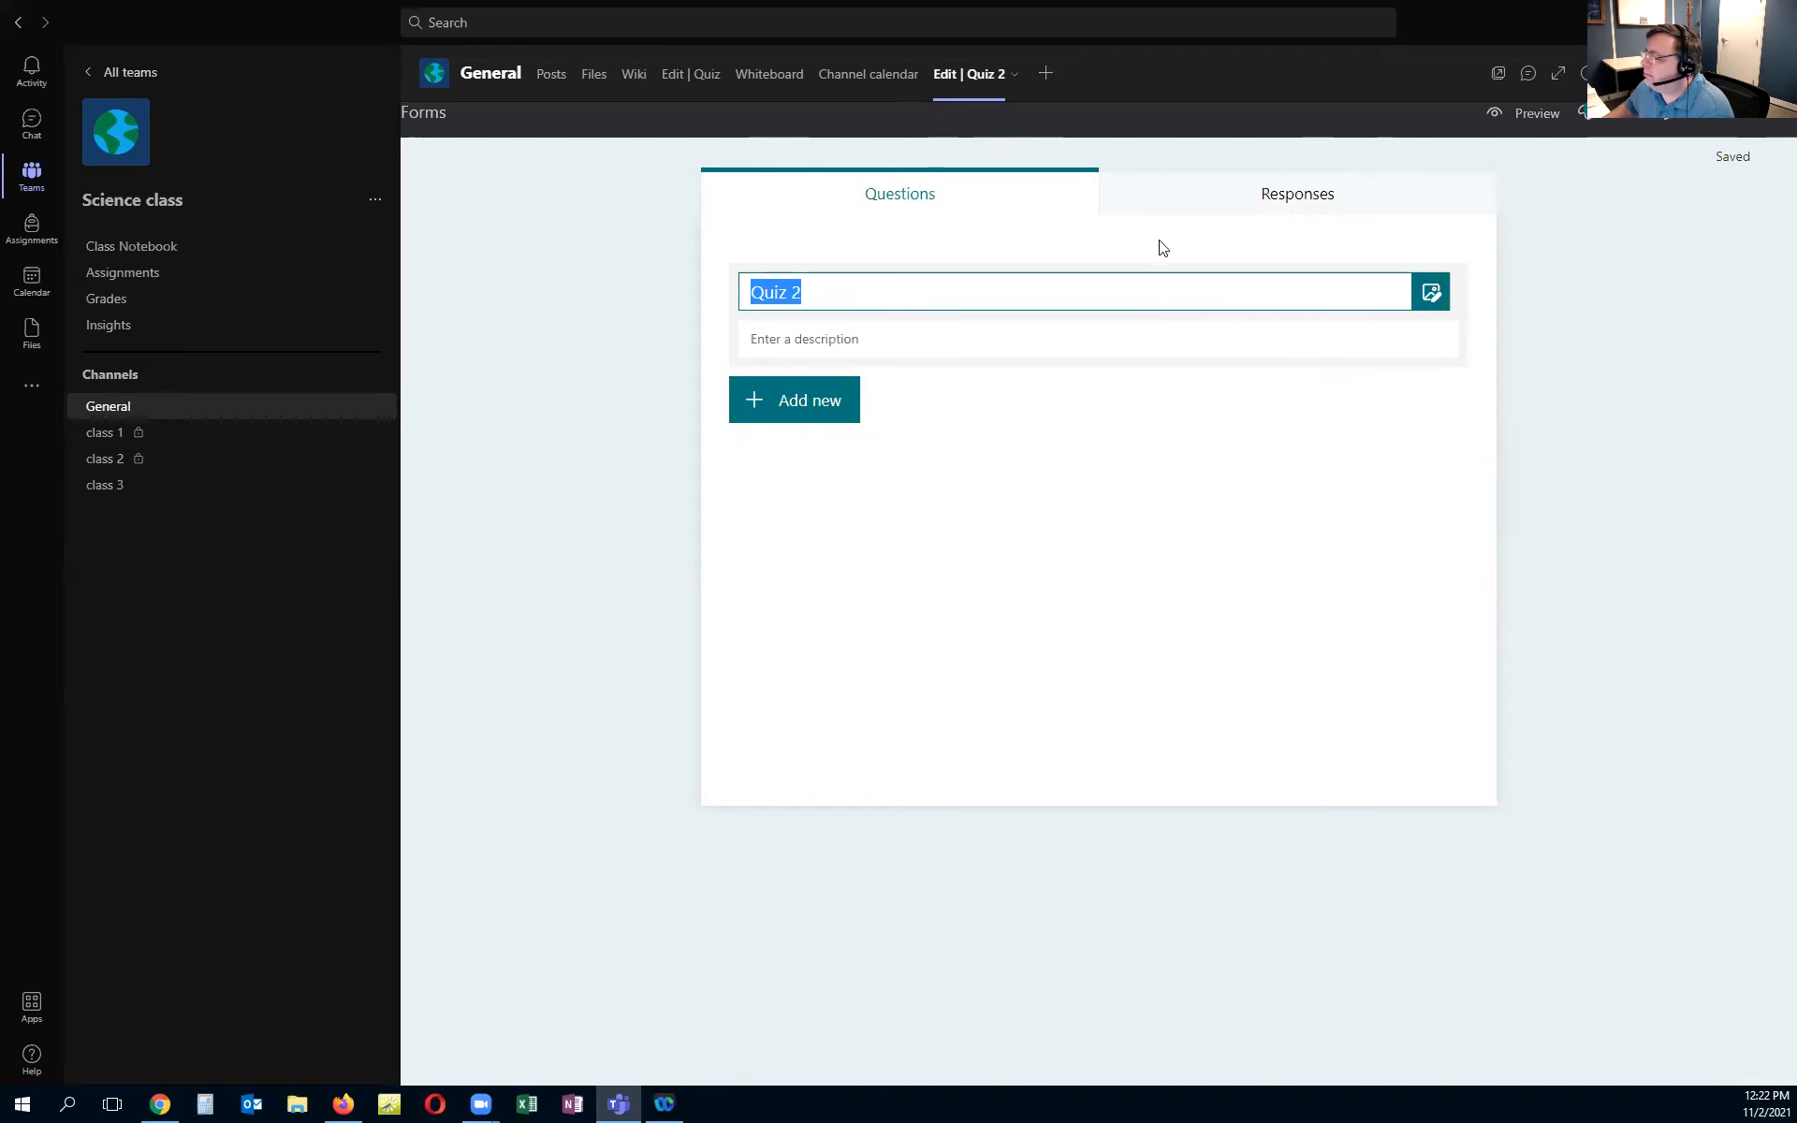
# Add a Forms tab to the General channel that collects responses with the existing personal Midterm form
pyautogui.click(1045, 79)
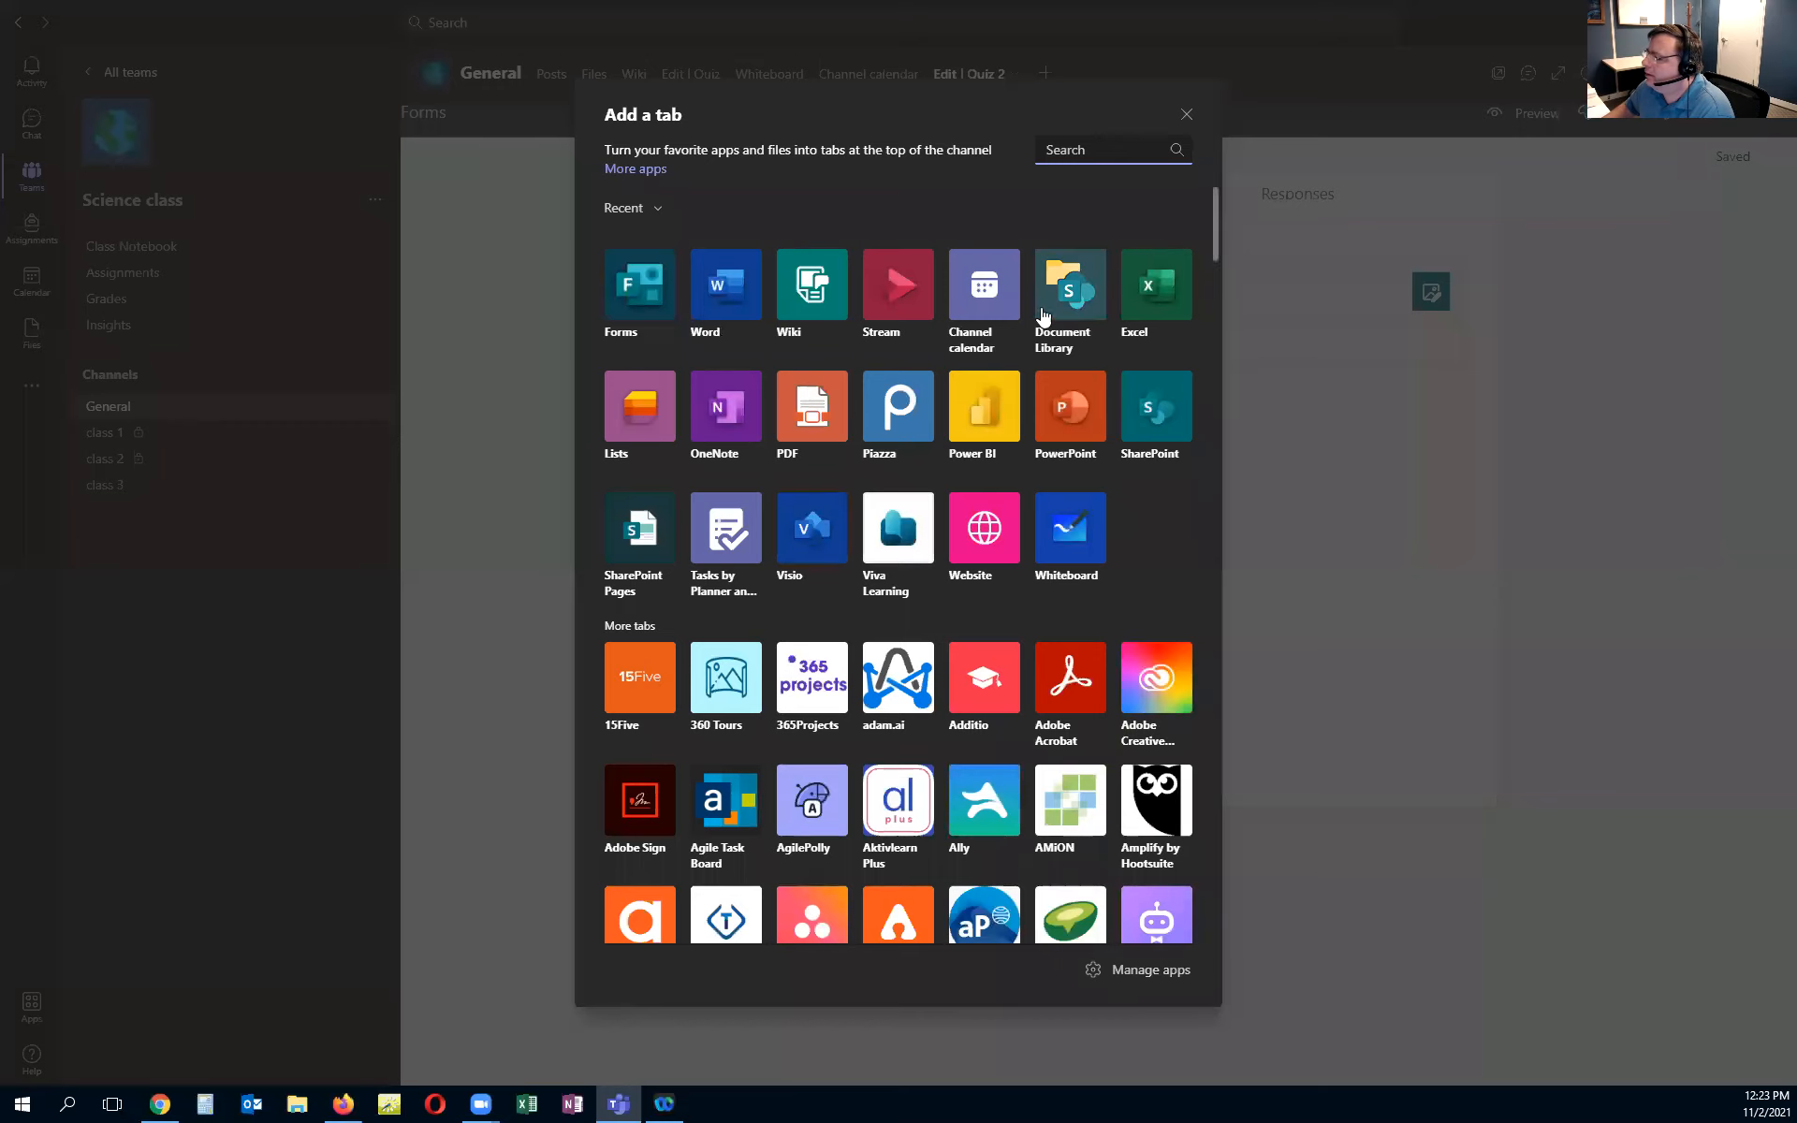
pyautogui.click(634, 303)
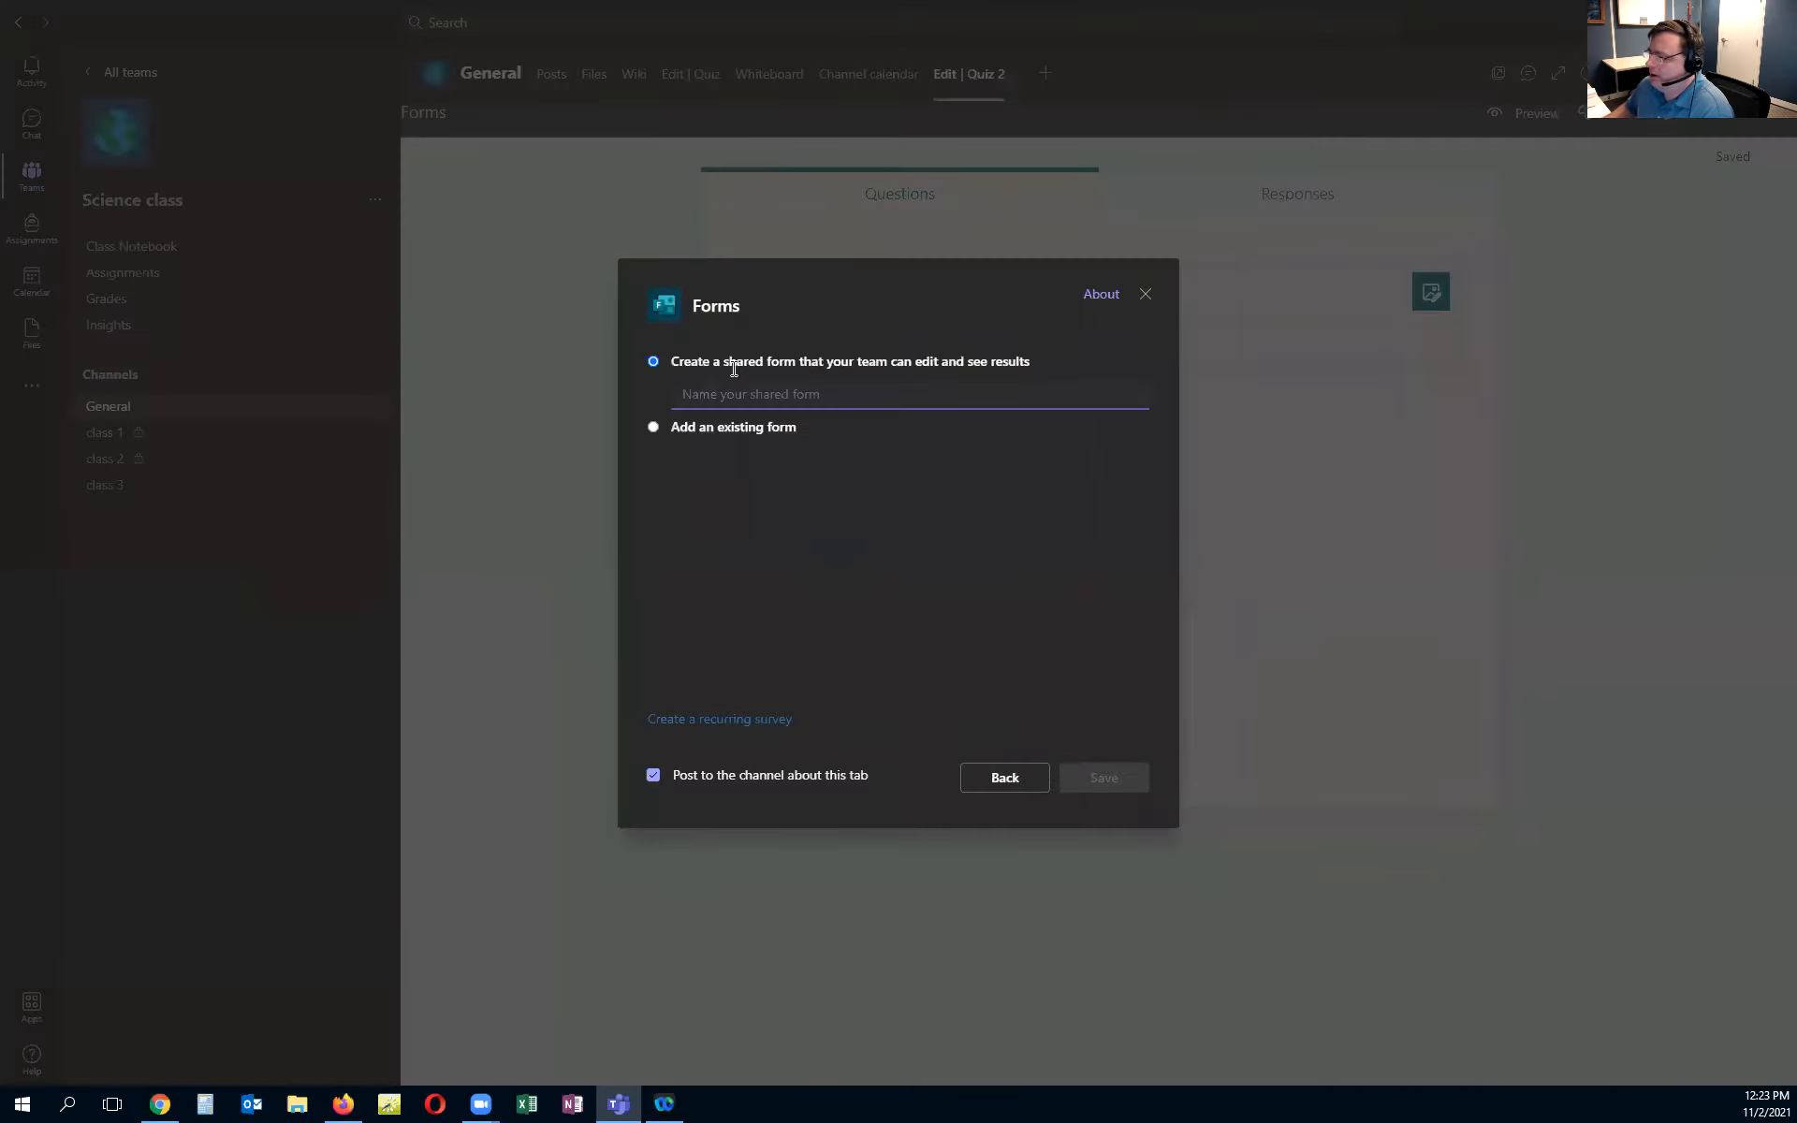
pyautogui.click(653, 427)
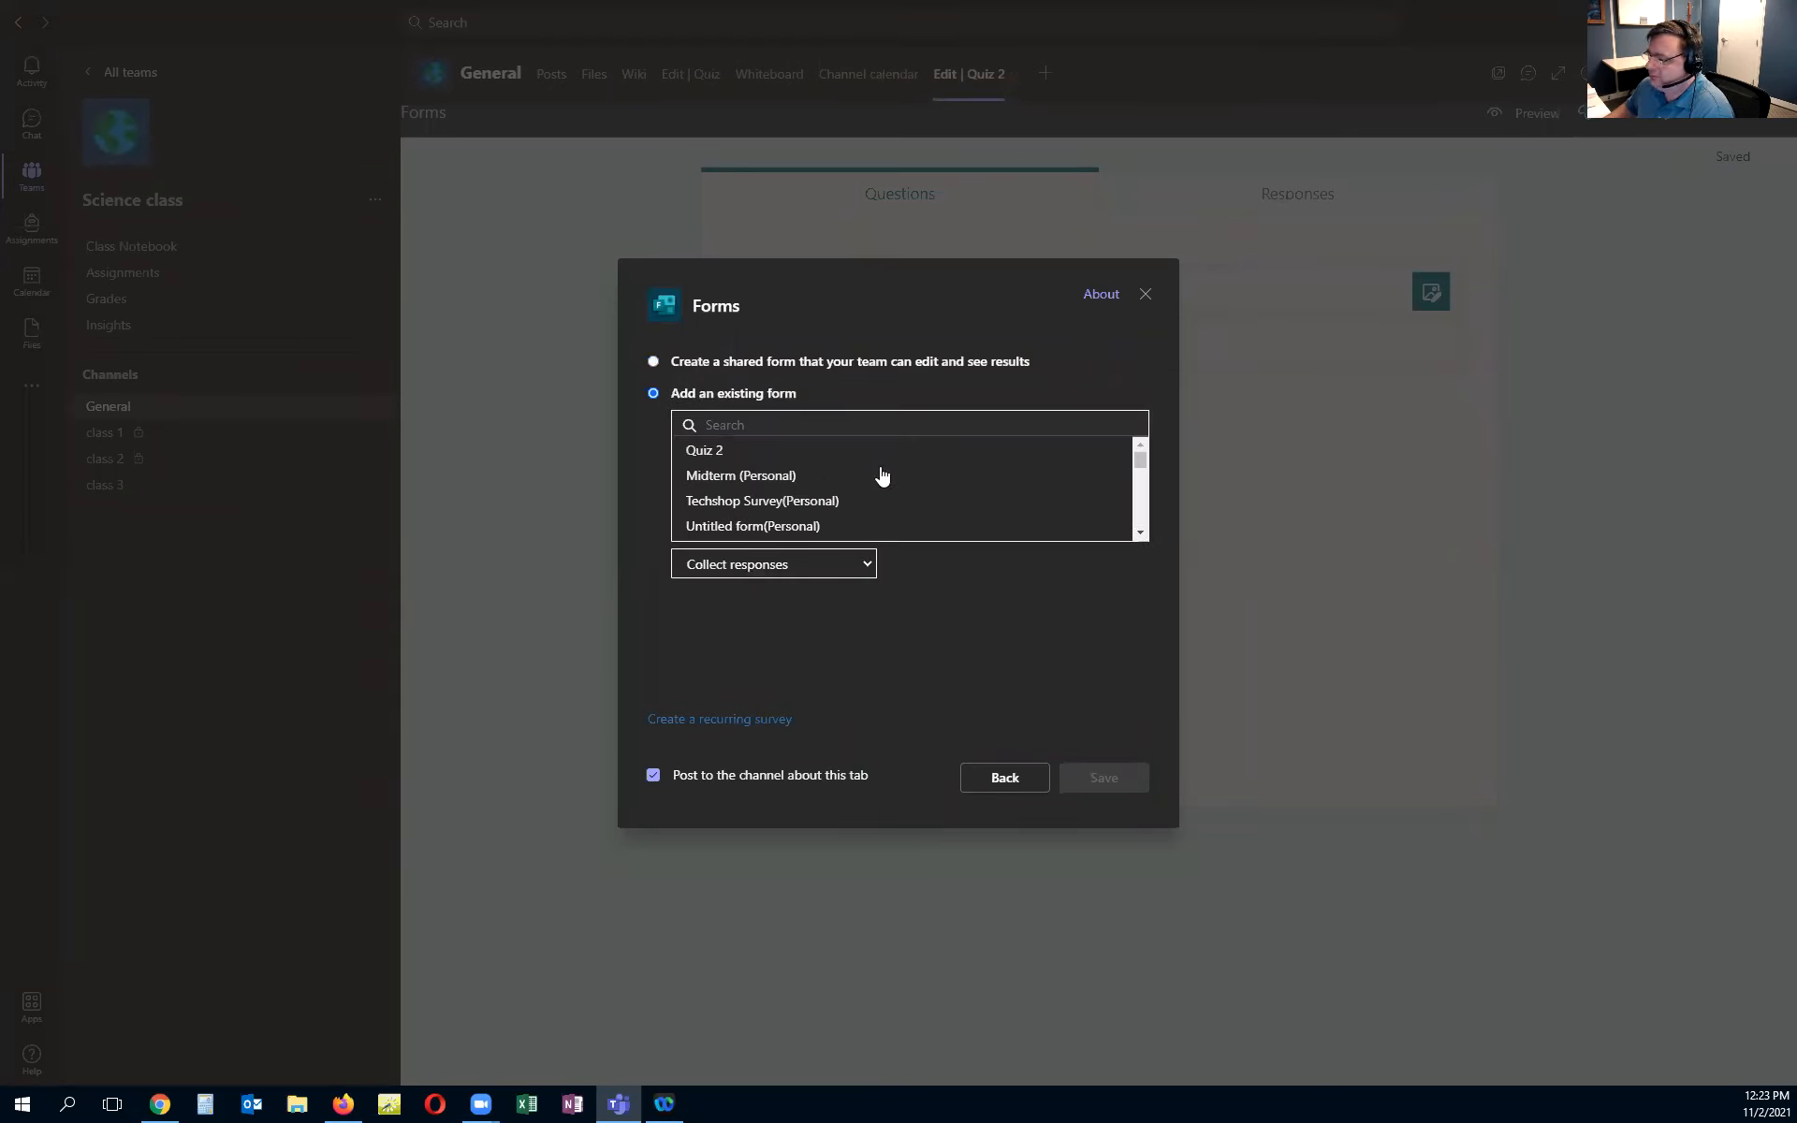
pyautogui.click(753, 482)
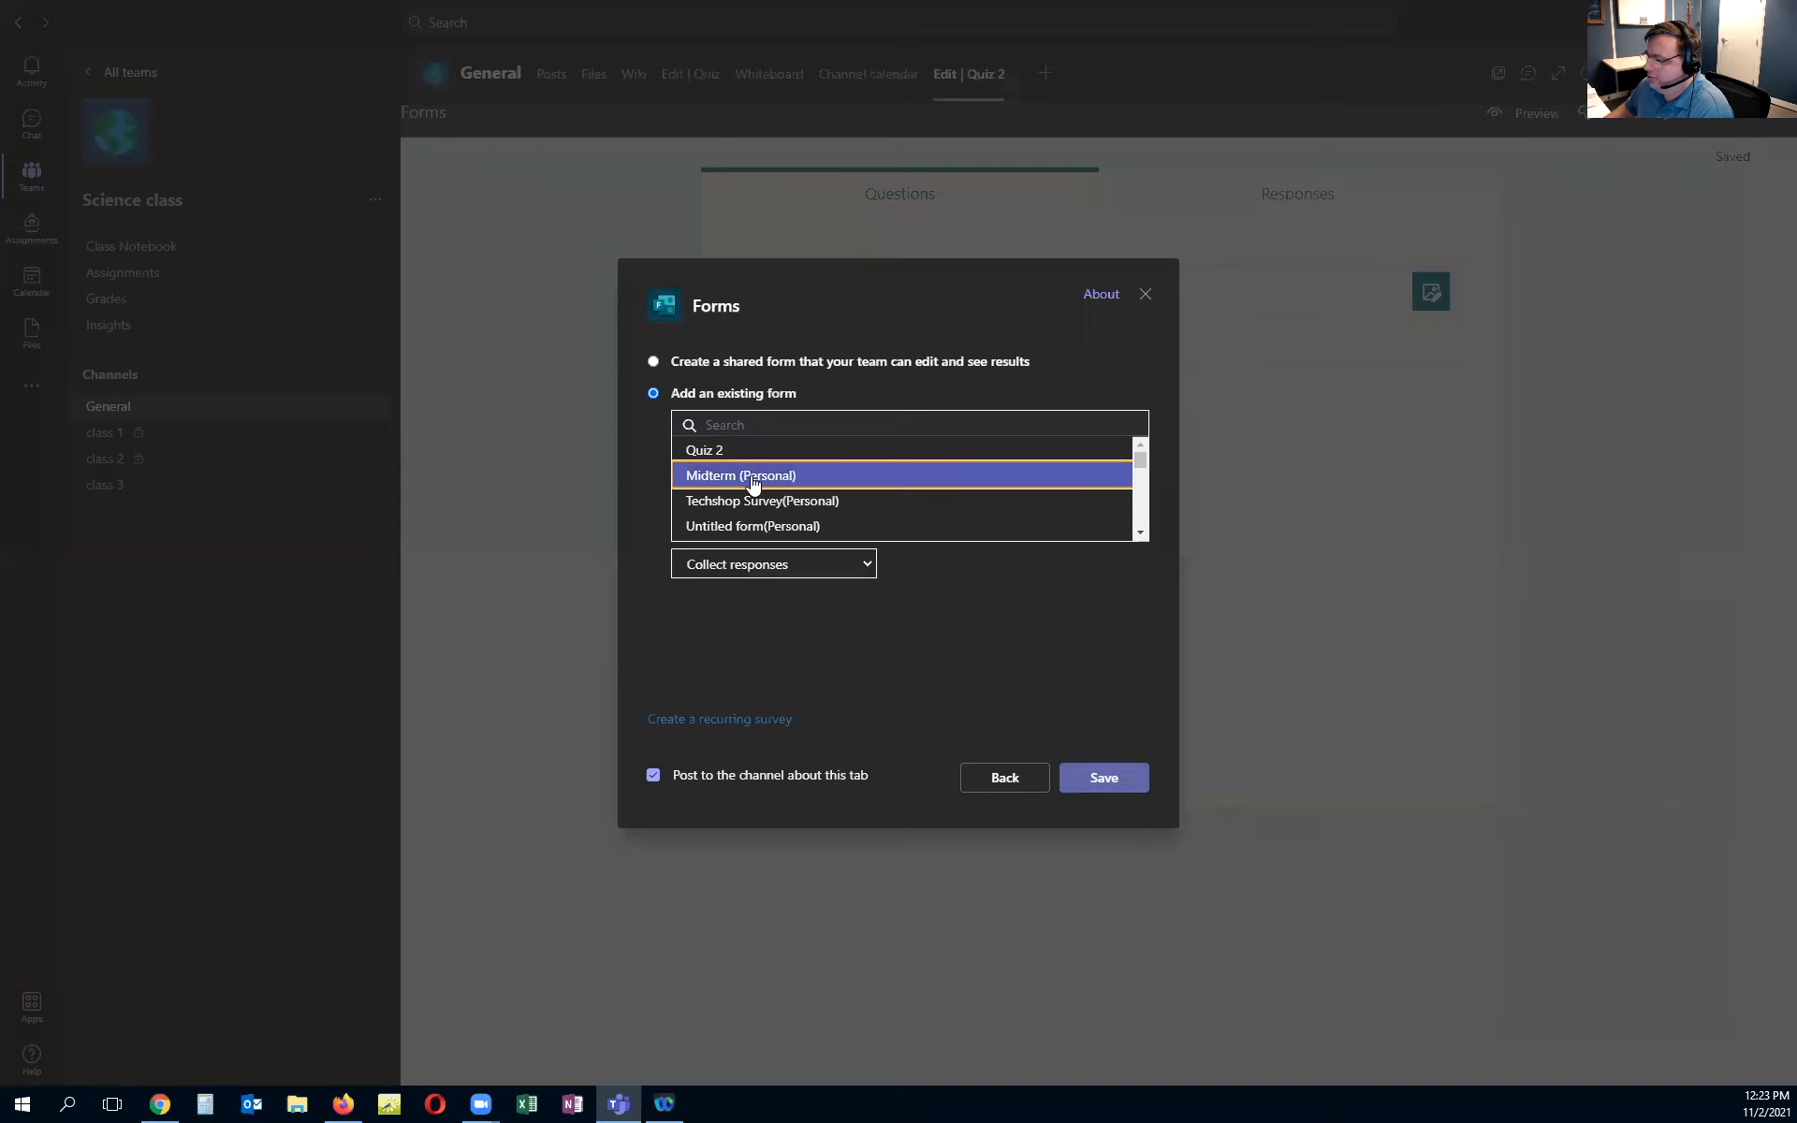
pyautogui.click(1102, 778)
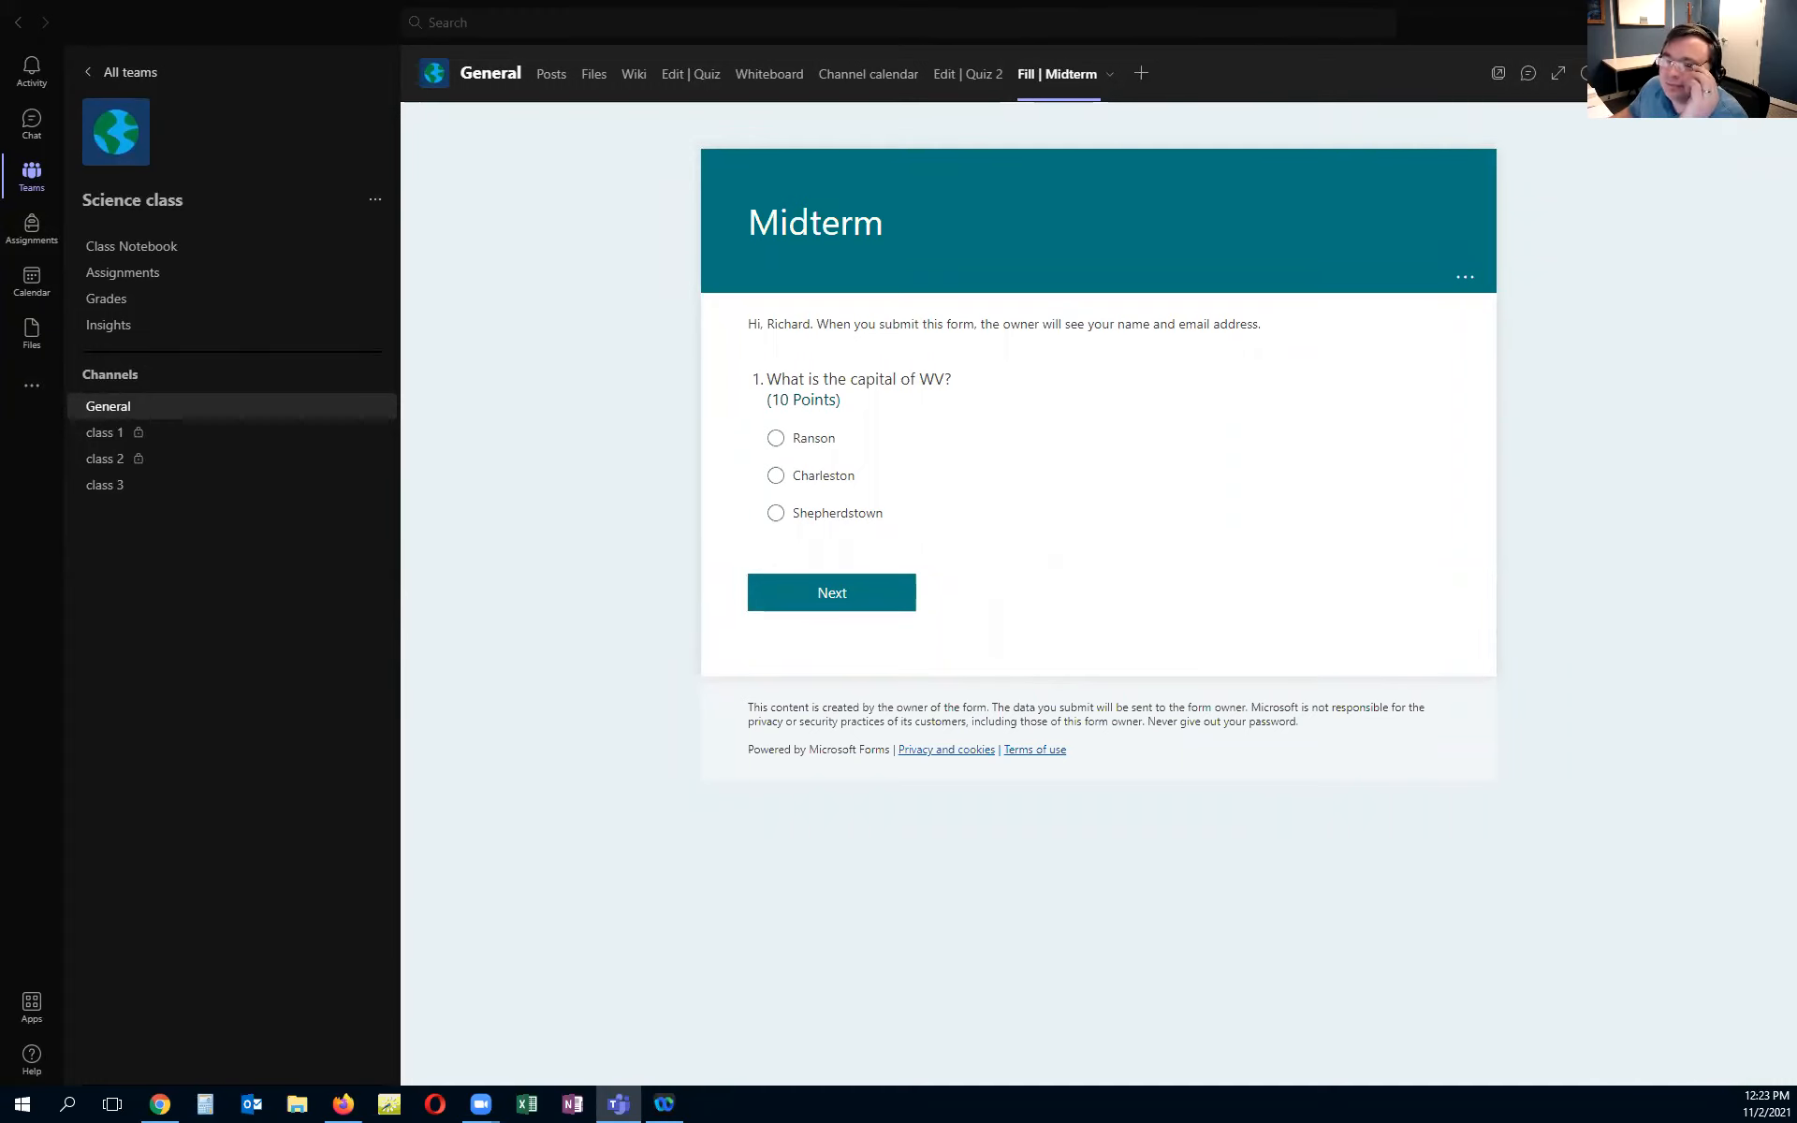
# Switch to the Midterm quiz in the browser and restrict it to specific people in the organization, with one response per person
pyautogui.click(1689, 18)
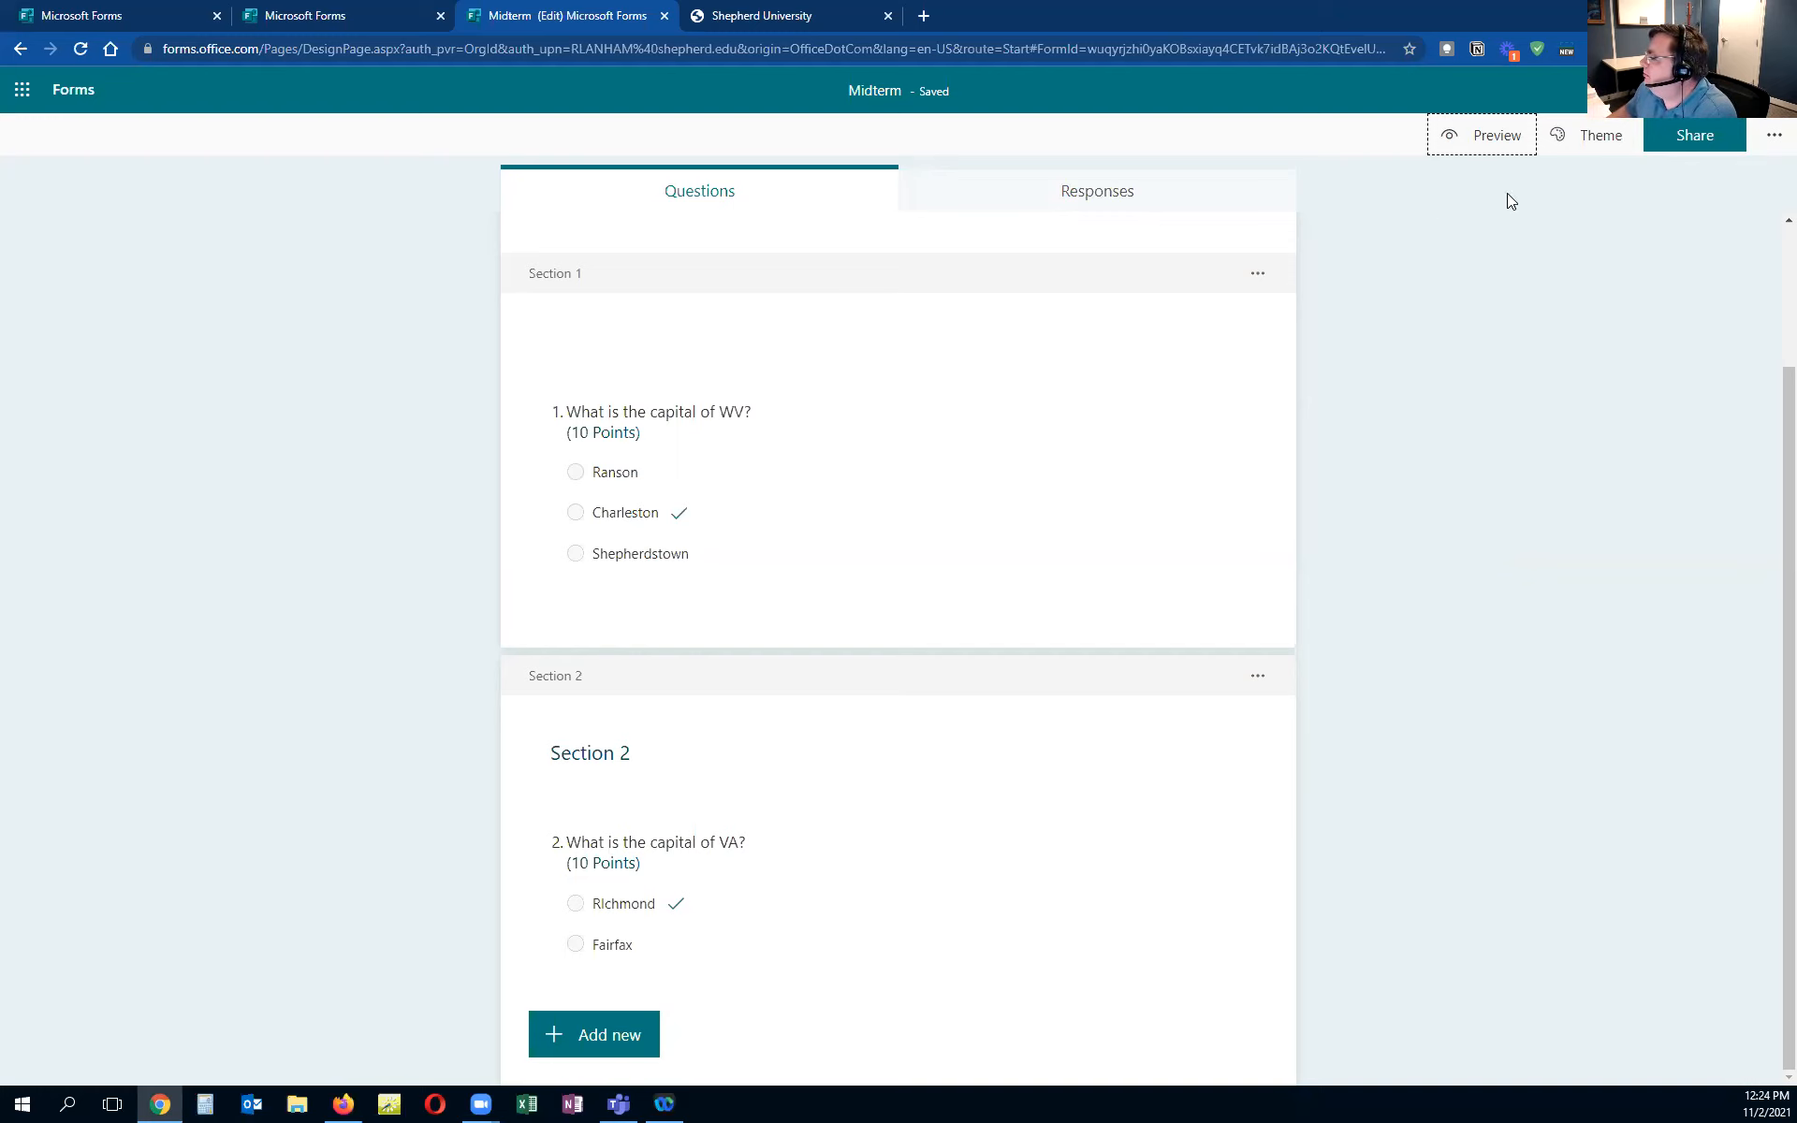
pyautogui.click(1773, 136)
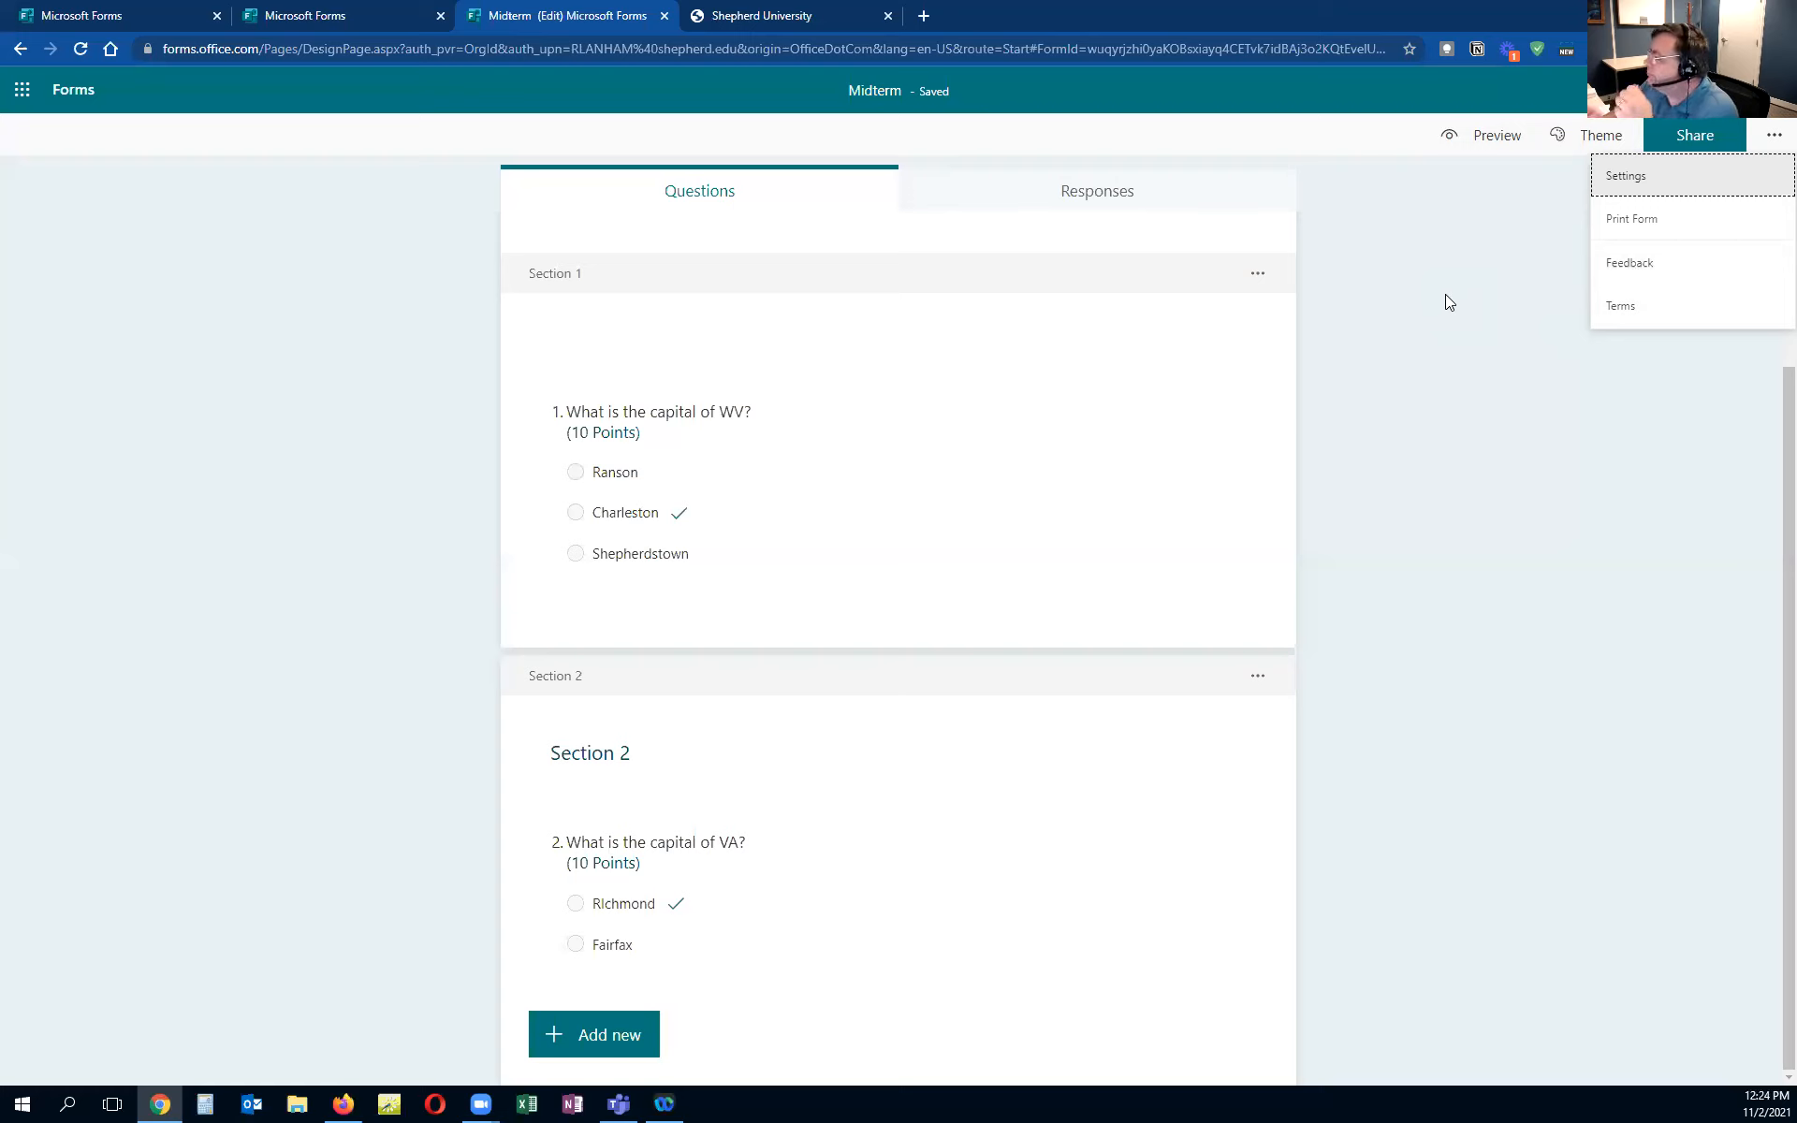
pyautogui.click(1632, 178)
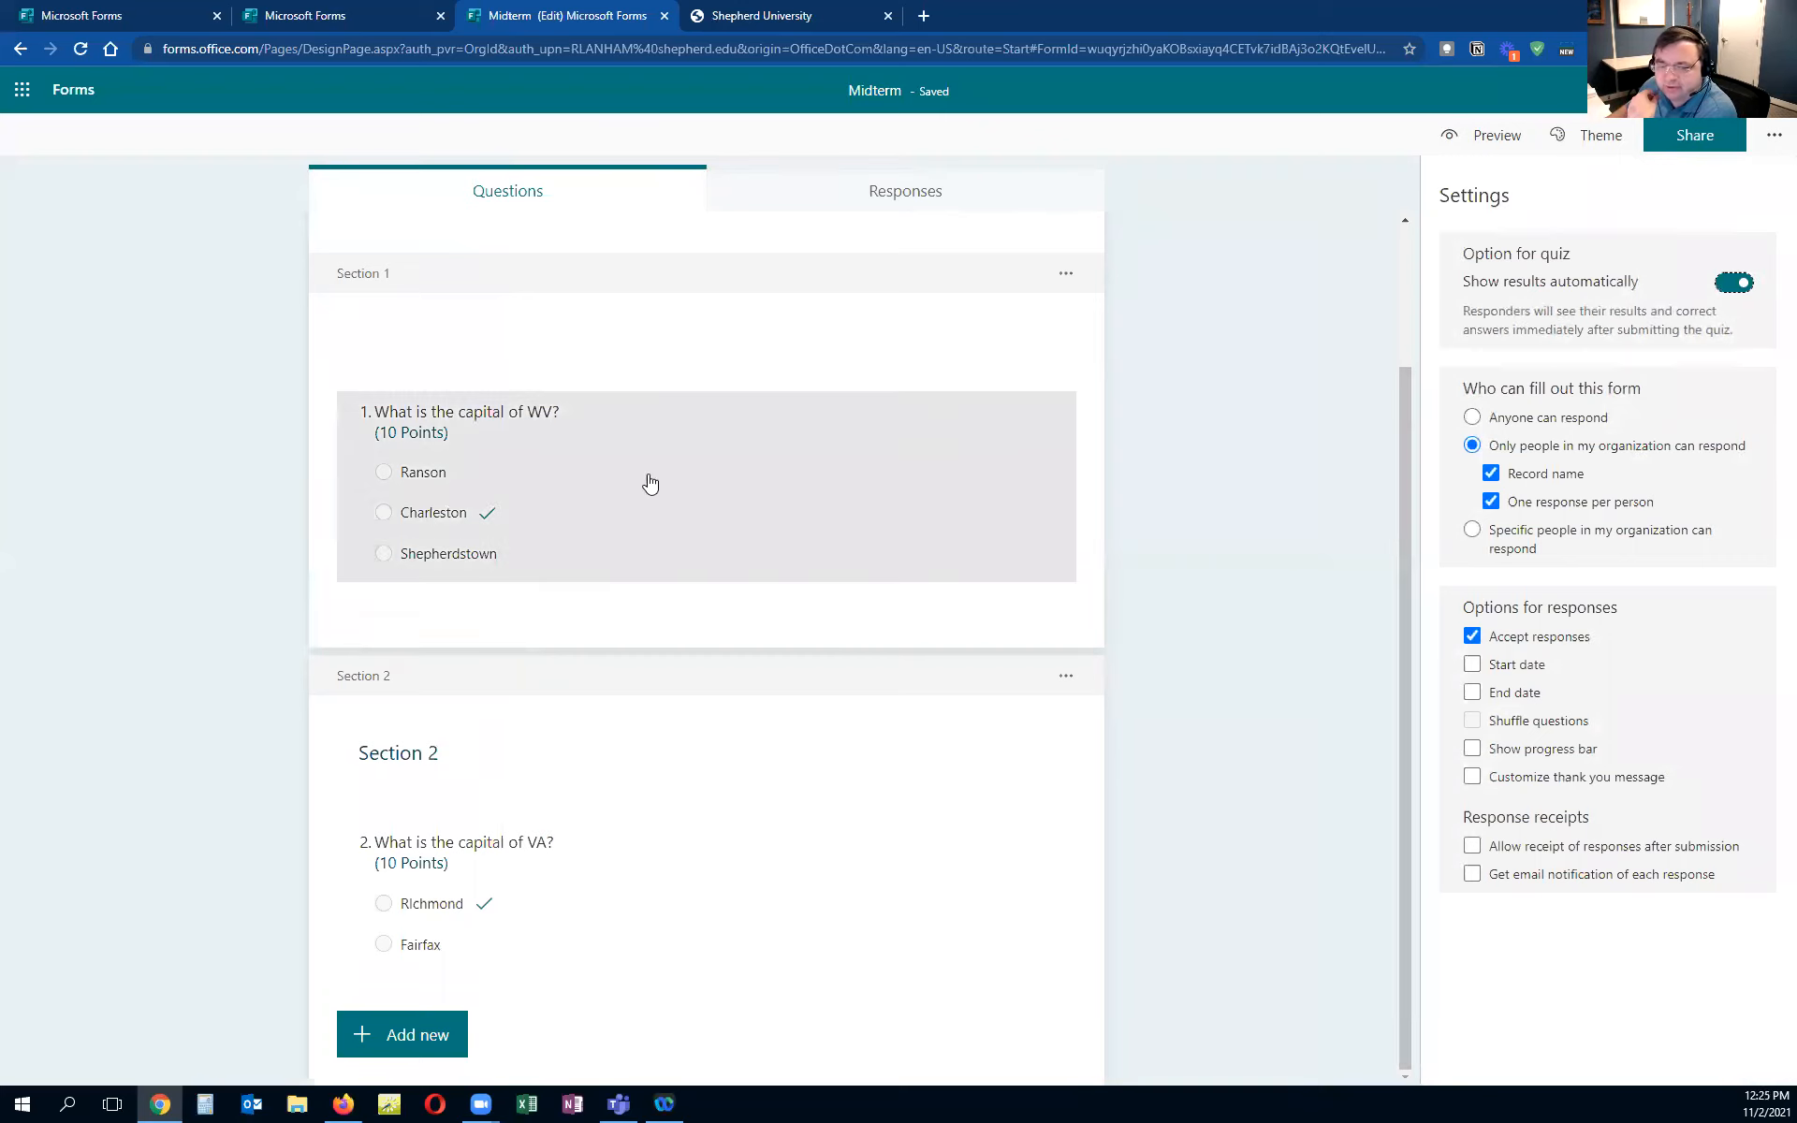
pyautogui.click(1473, 418)
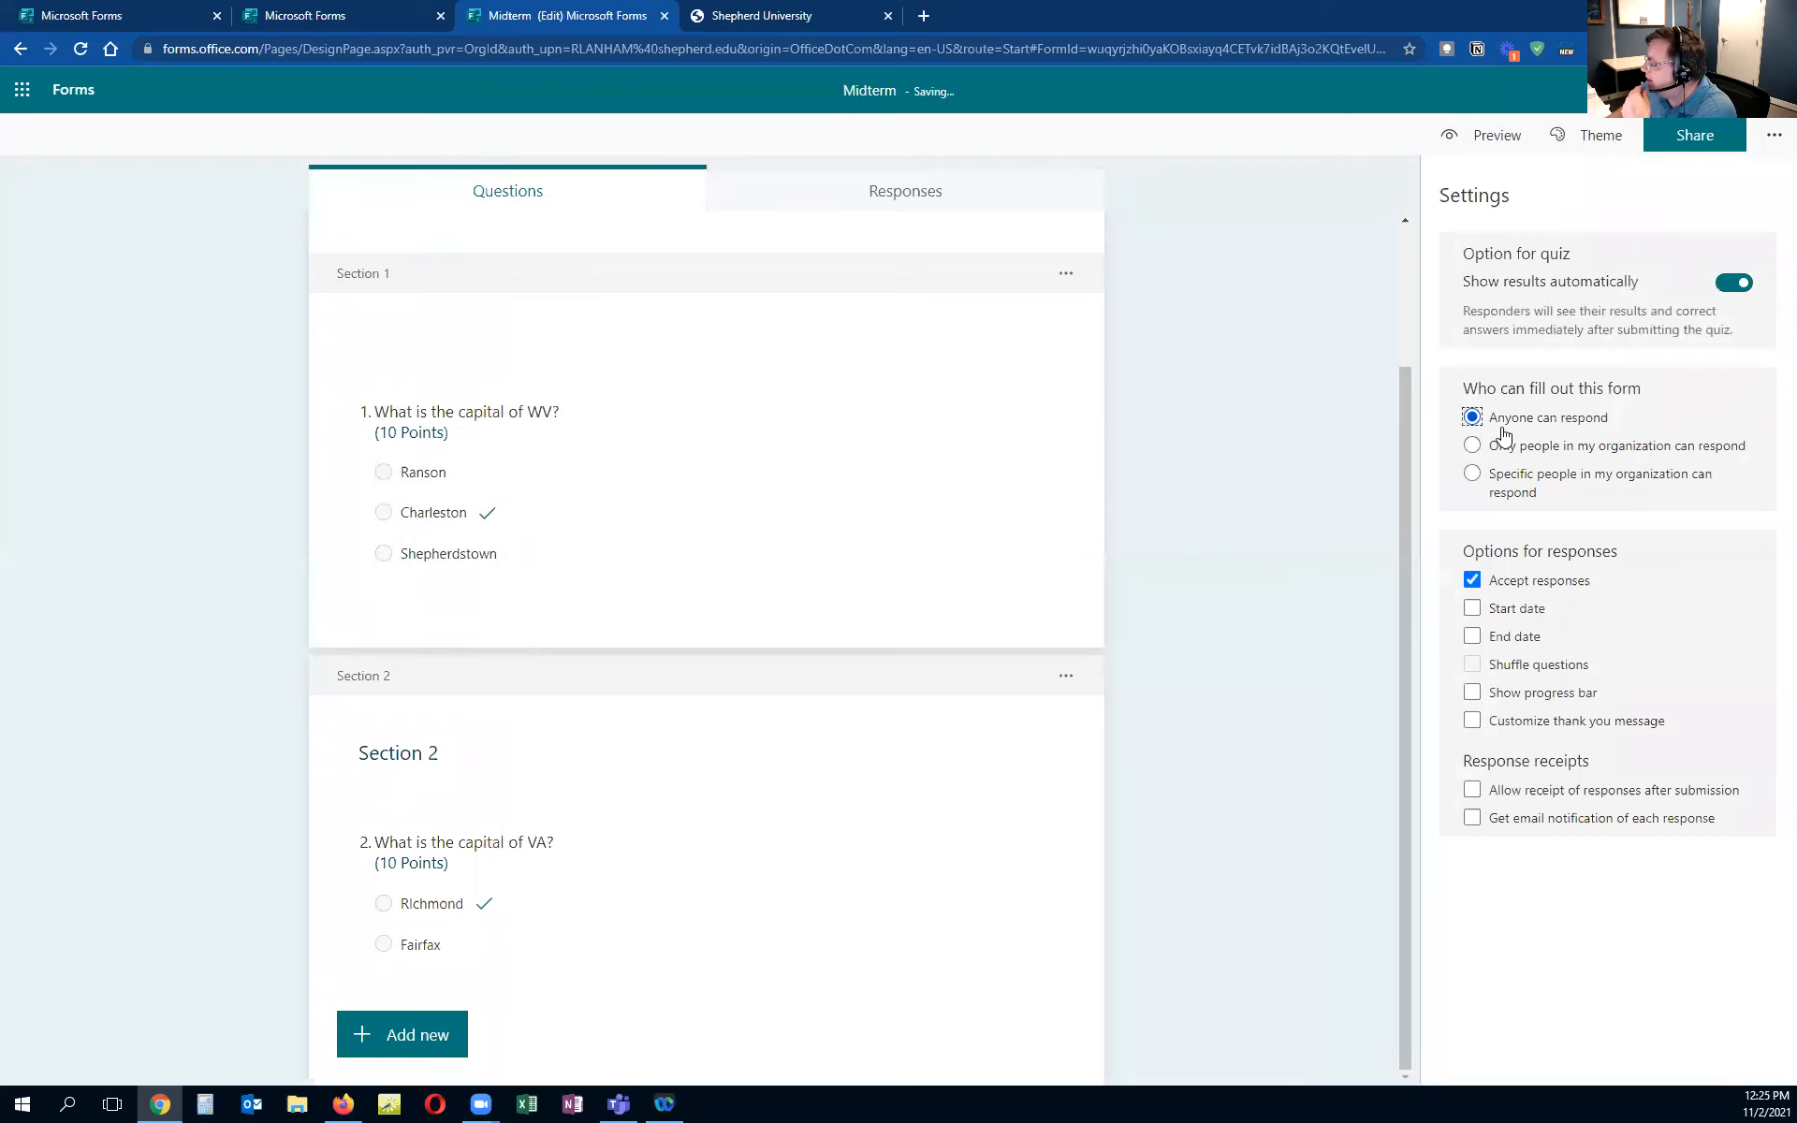
pyautogui.click(1472, 473)
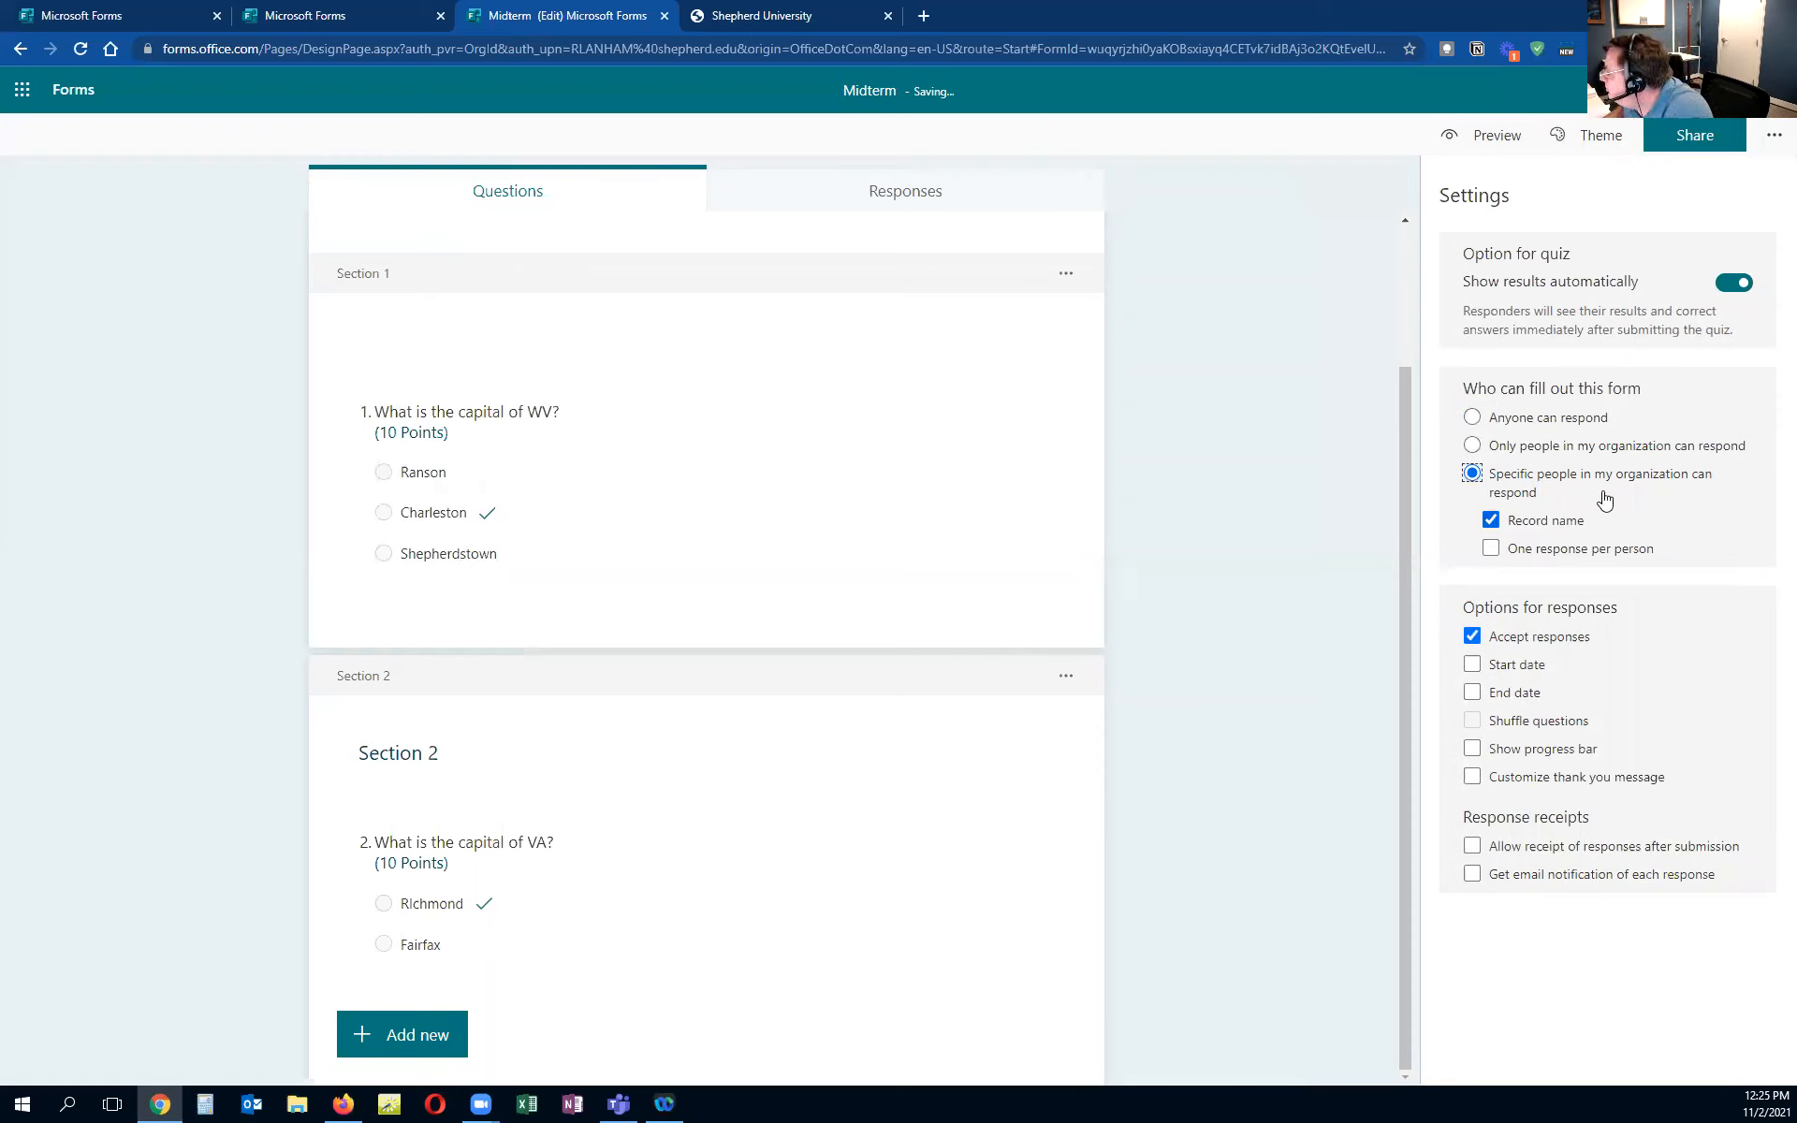
pyautogui.click(1570, 561)
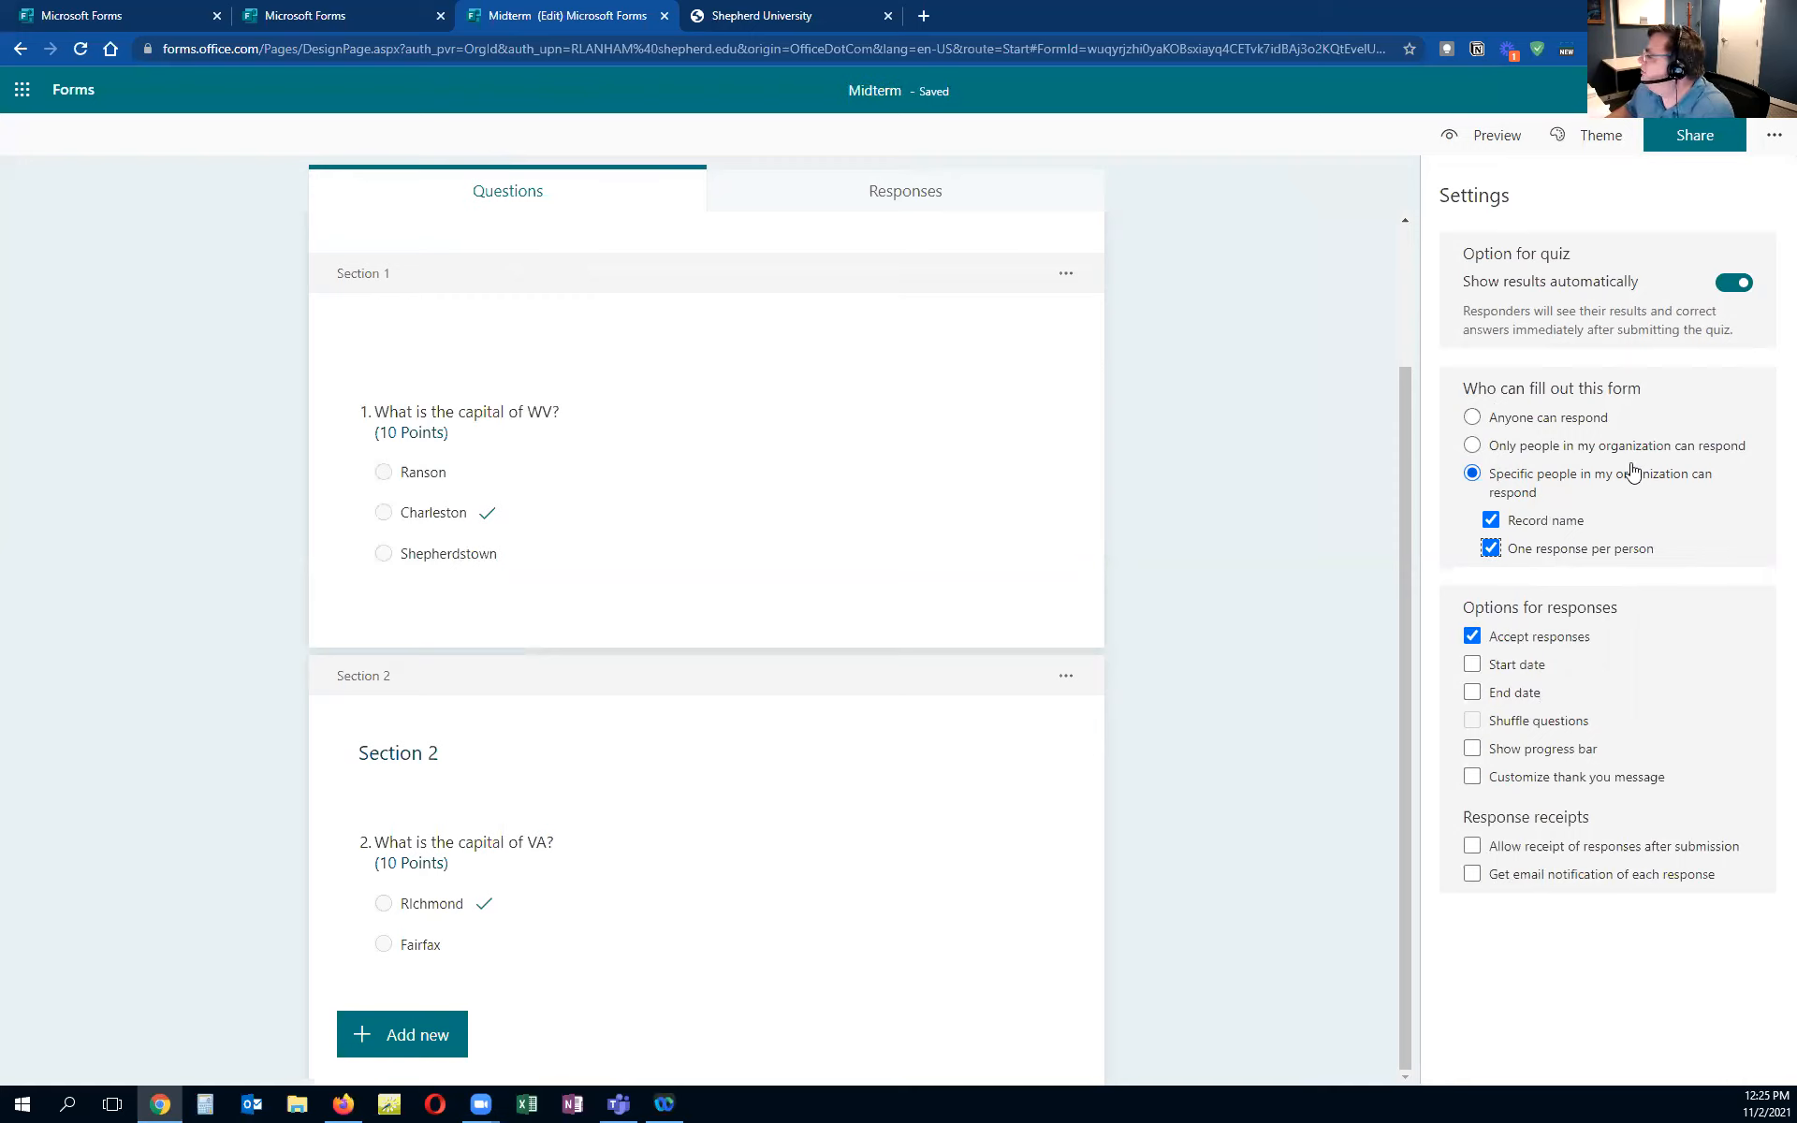
pyautogui.click(1230, 378)
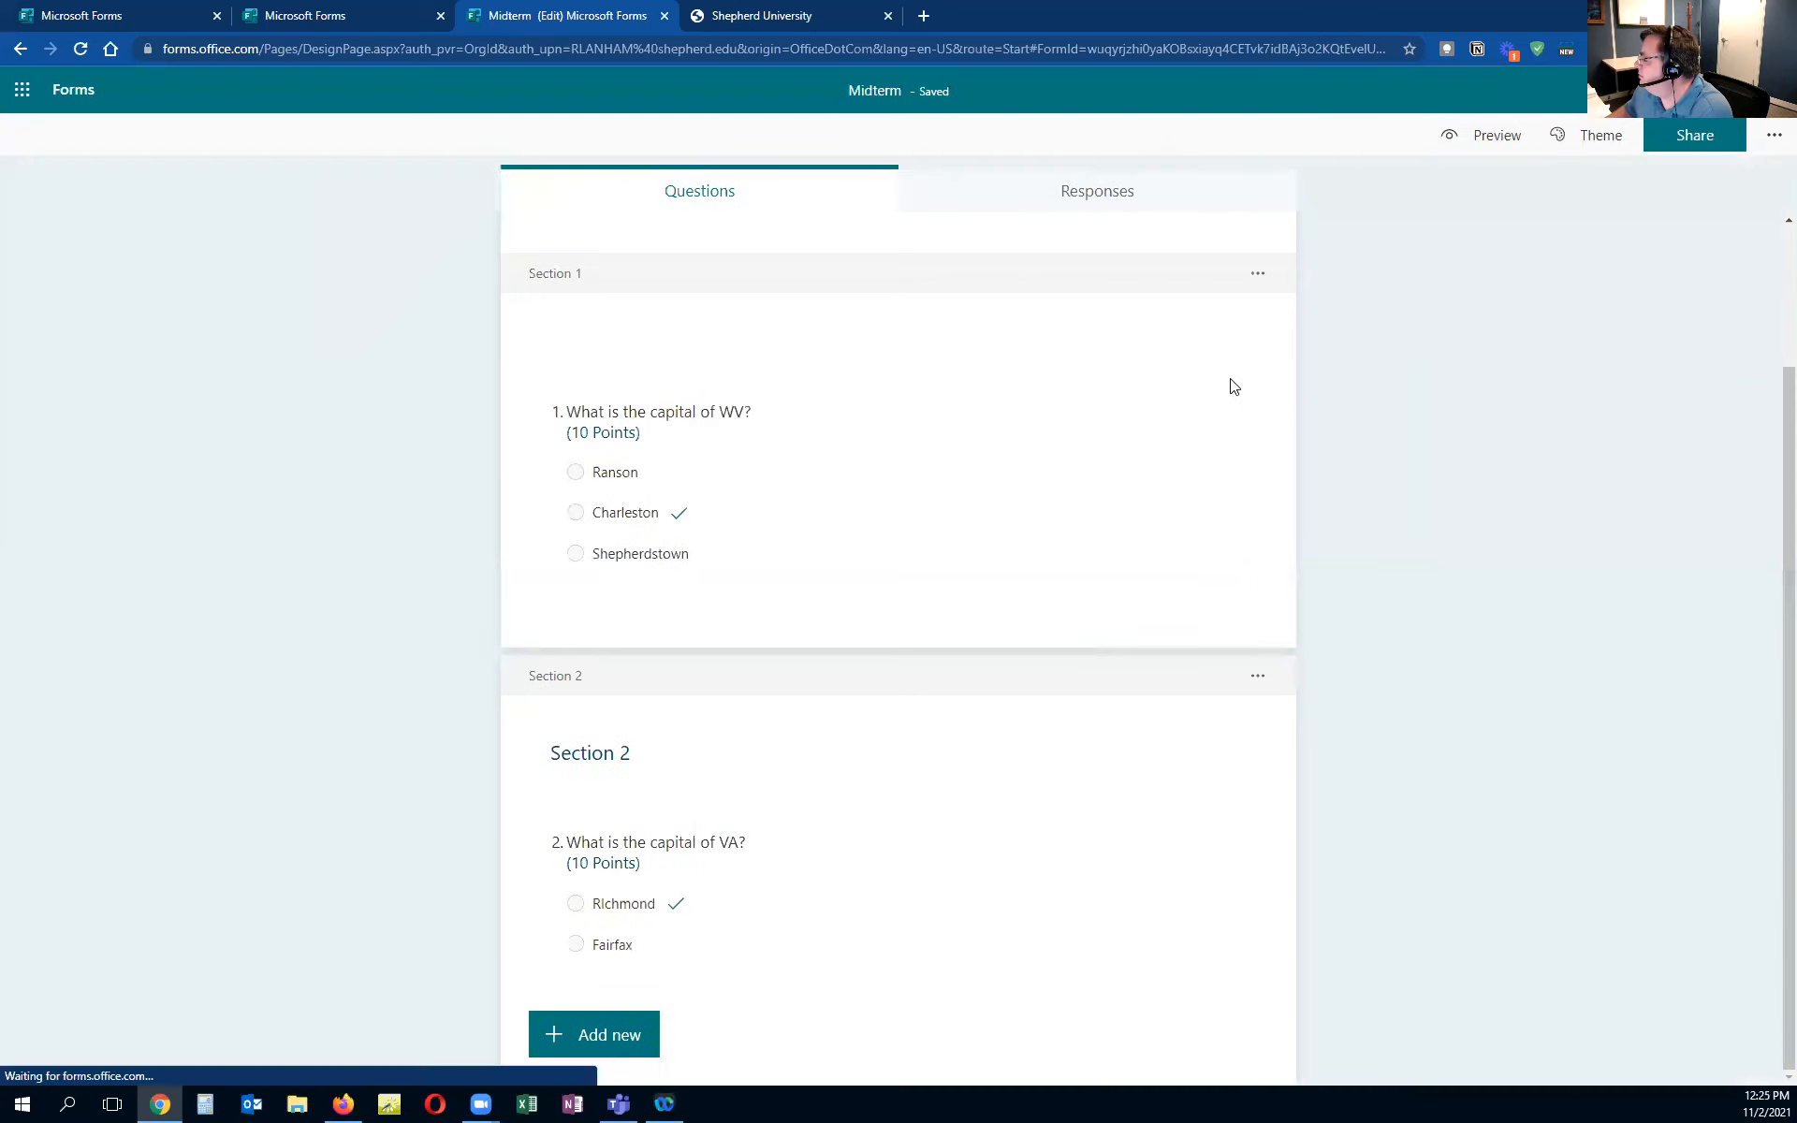
# Display the Midterm quiz's sharing options and activate the entry for the specific people who can respond
pyautogui.click(1692, 137)
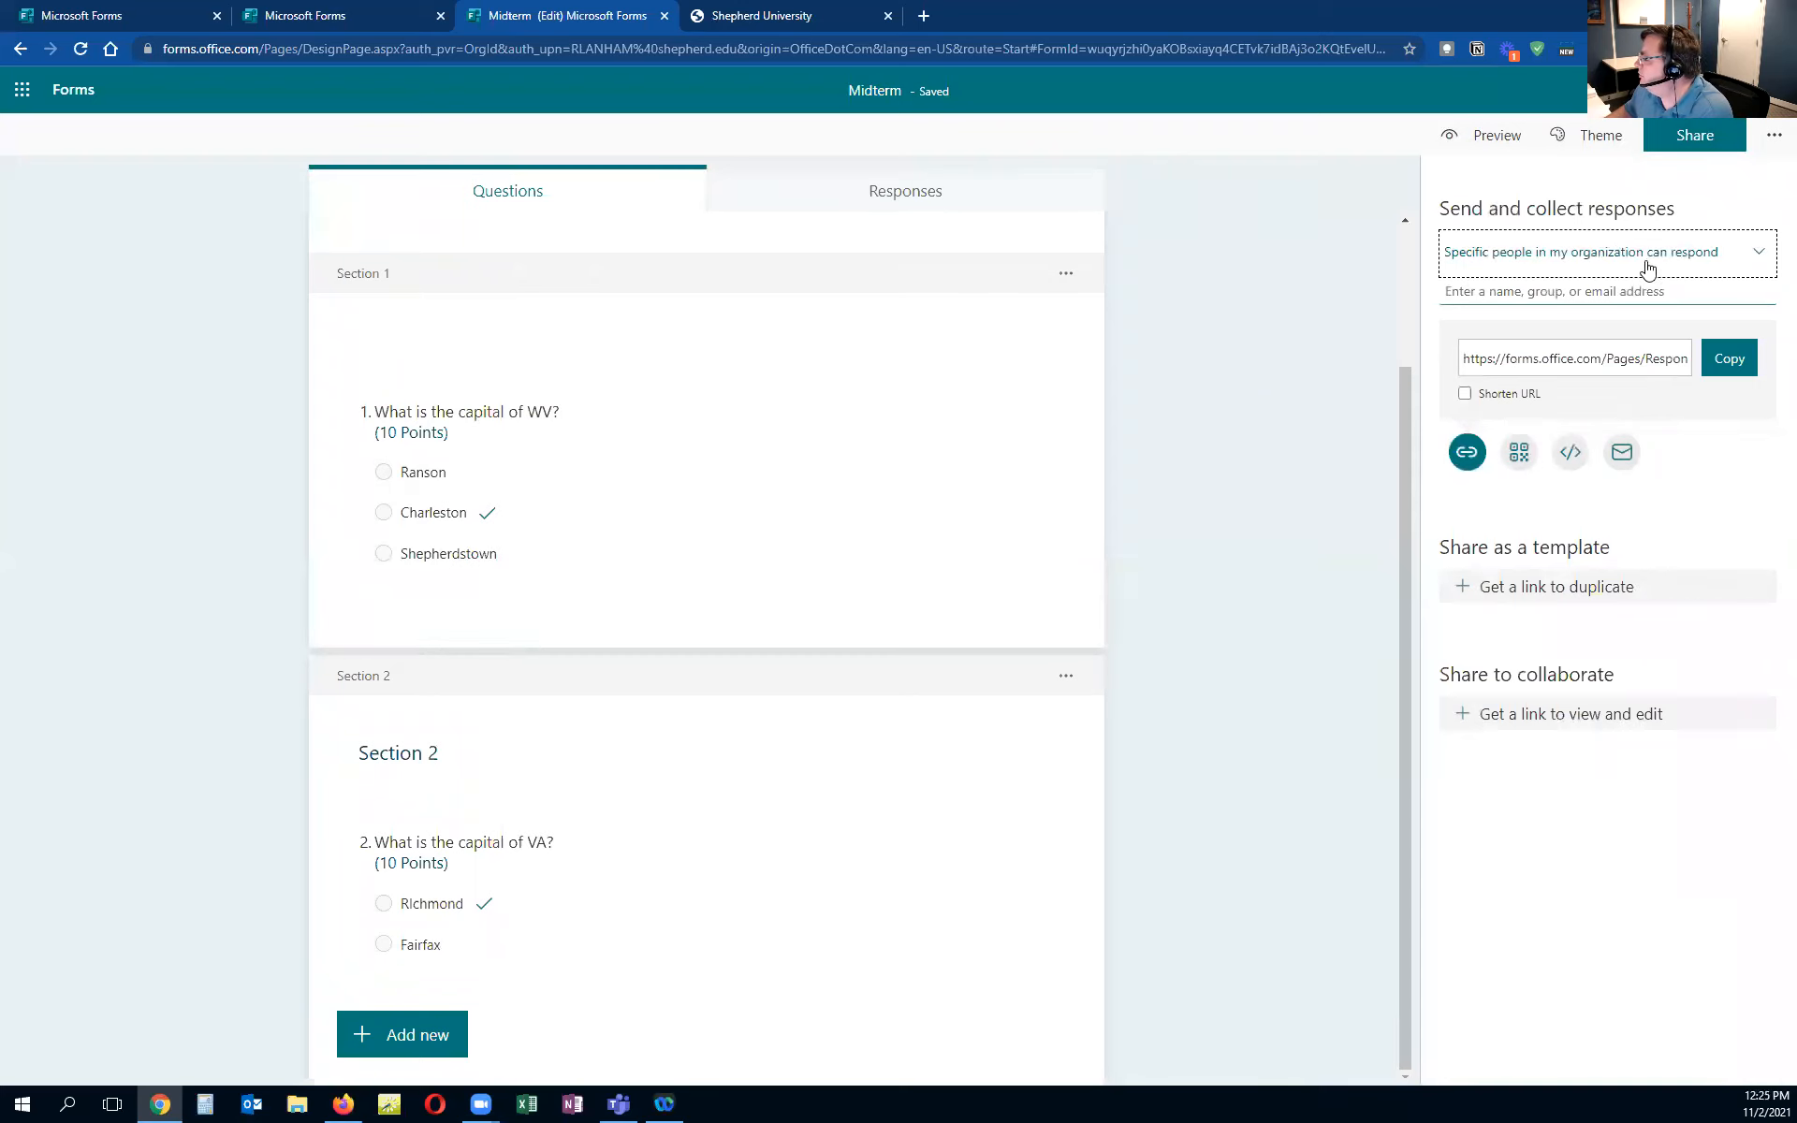
pyautogui.click(1600, 295)
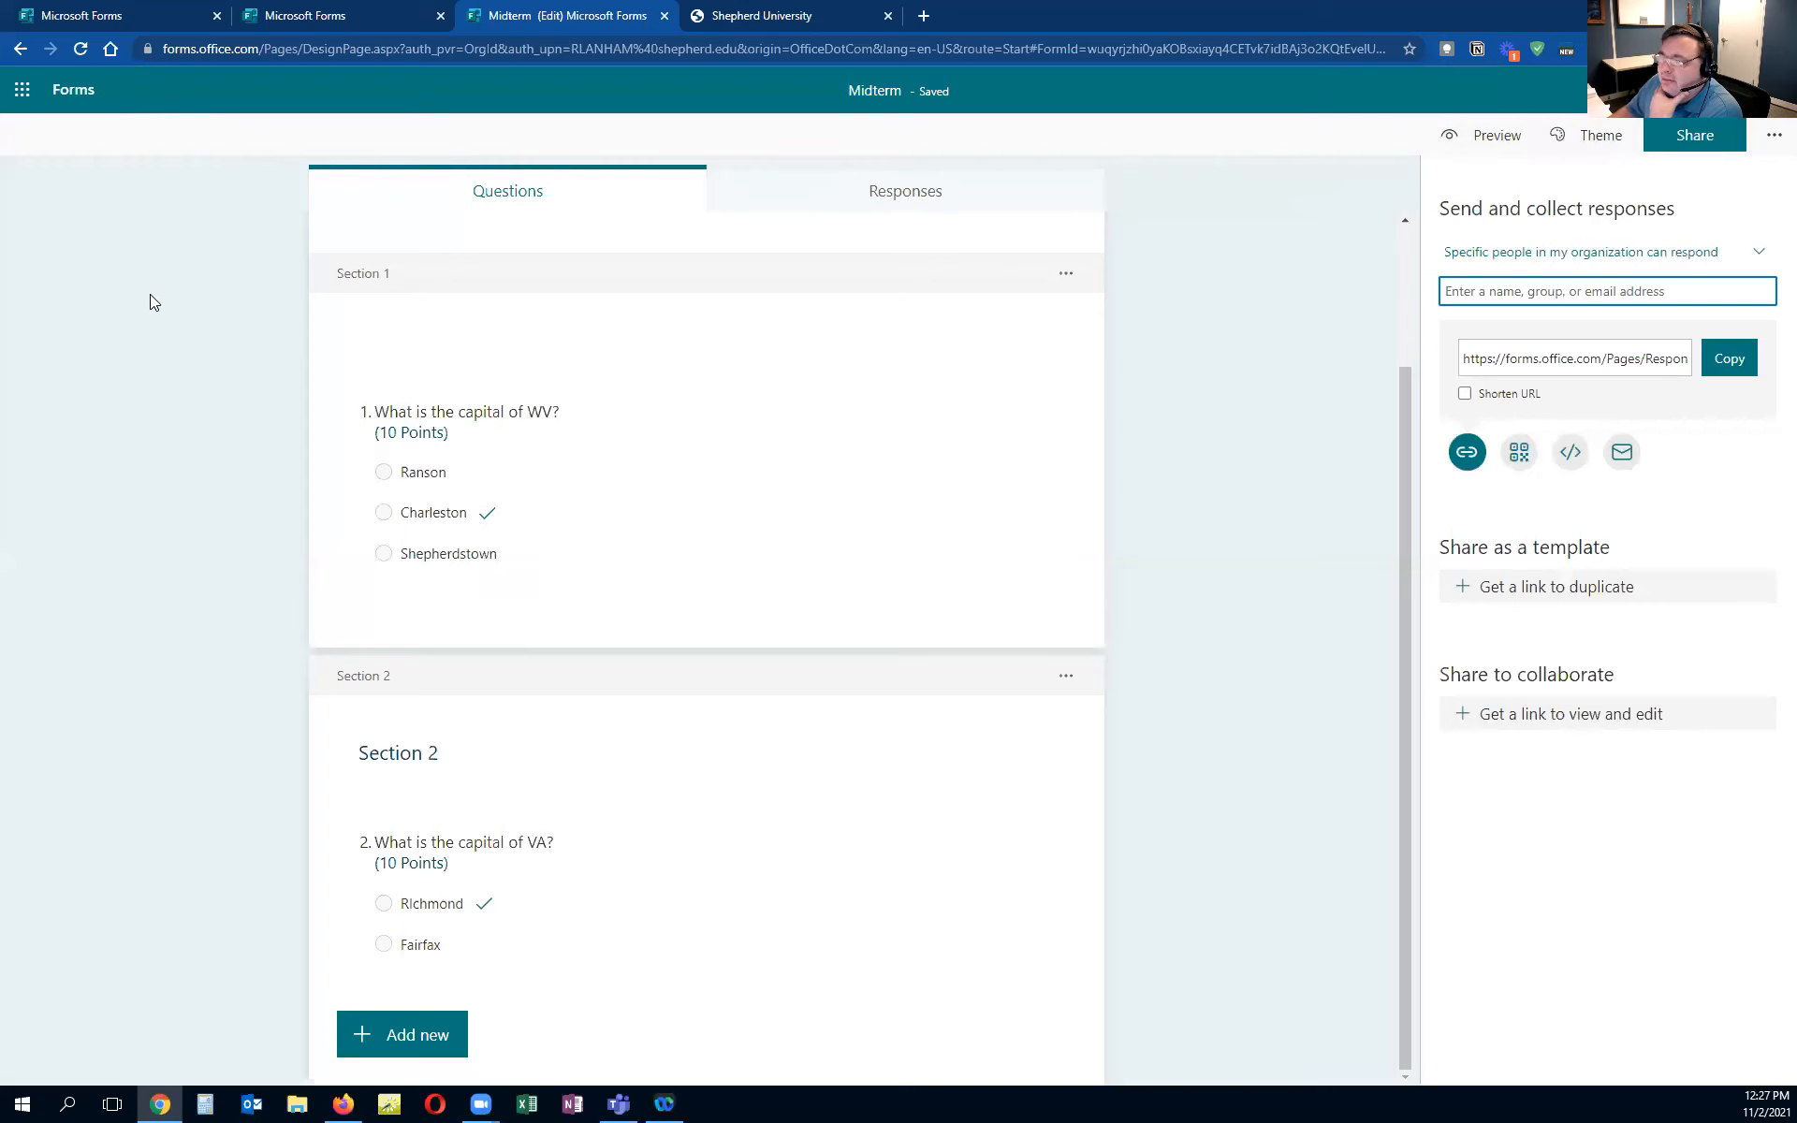
pyautogui.scroll(2, 210, 460)
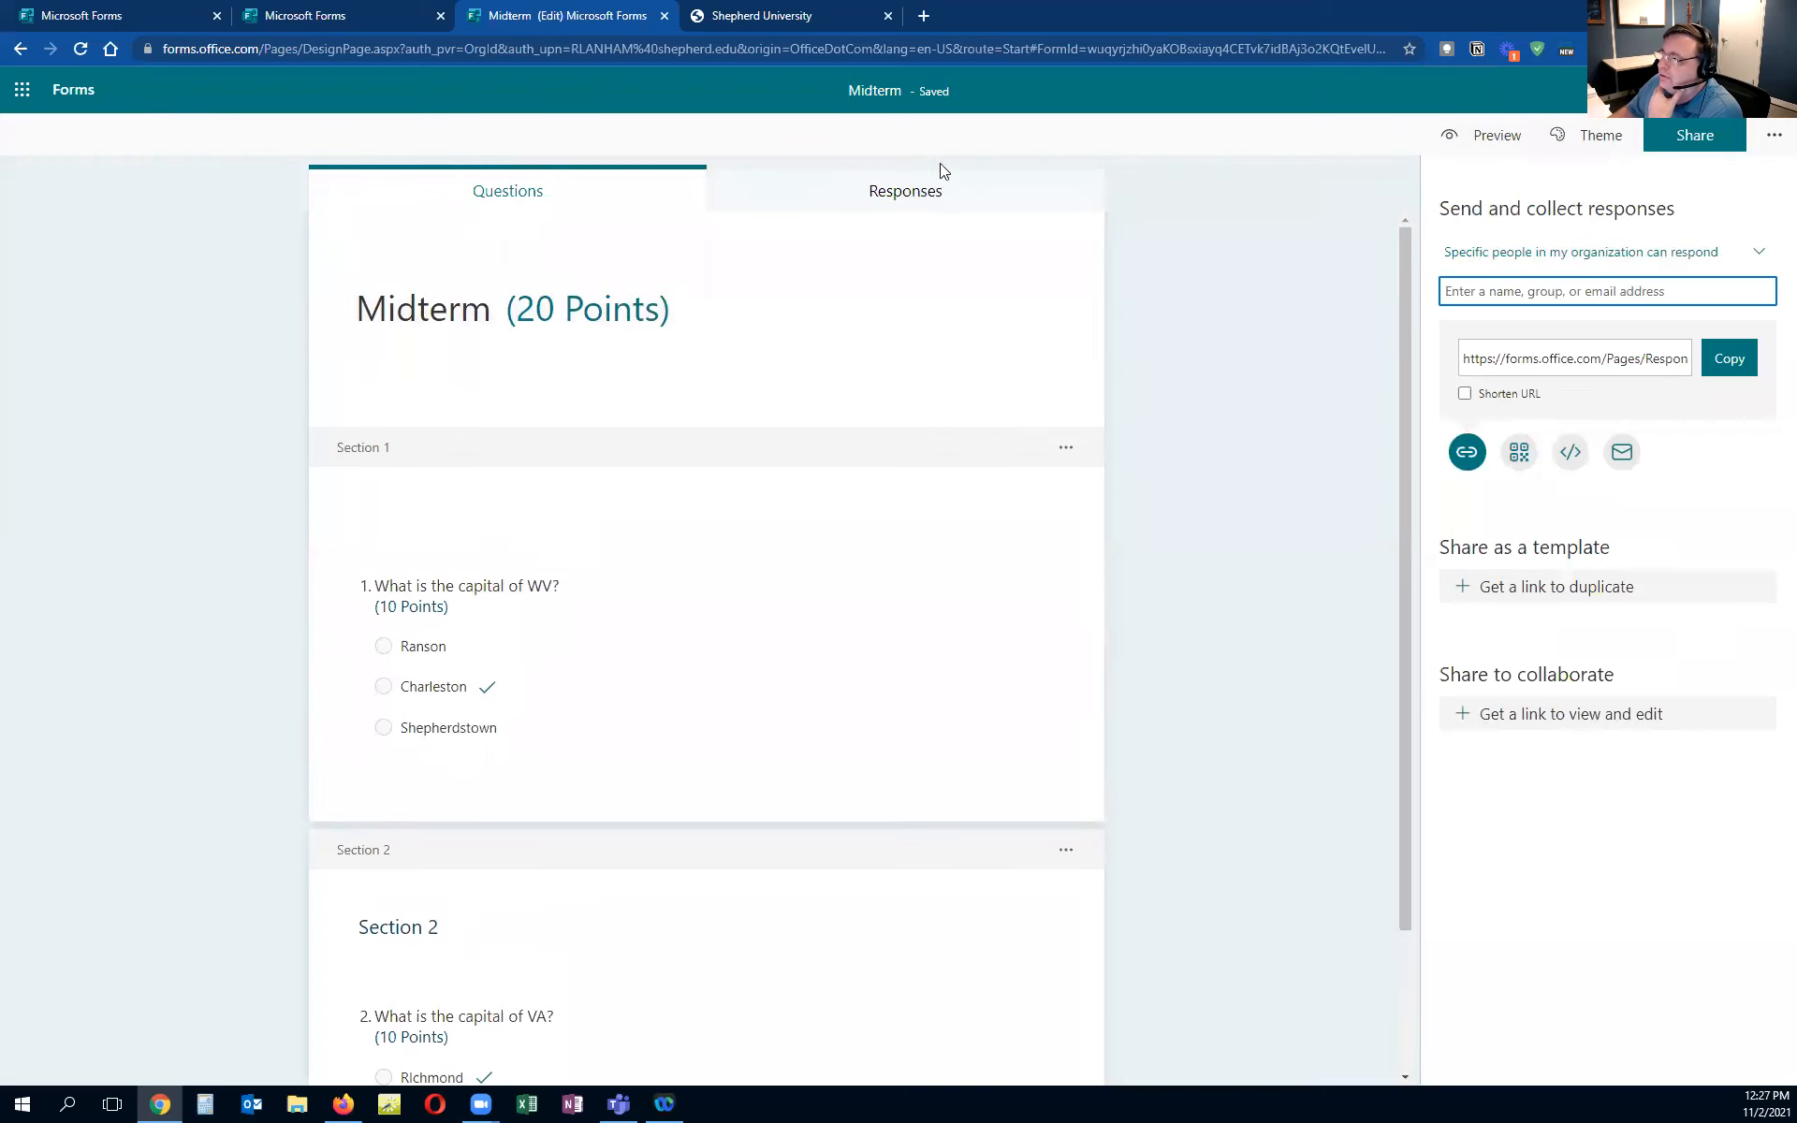
# Return to the list of forms, open the Marvel Cinematic Universe form, and look over its questions
pyautogui.click(86, 94)
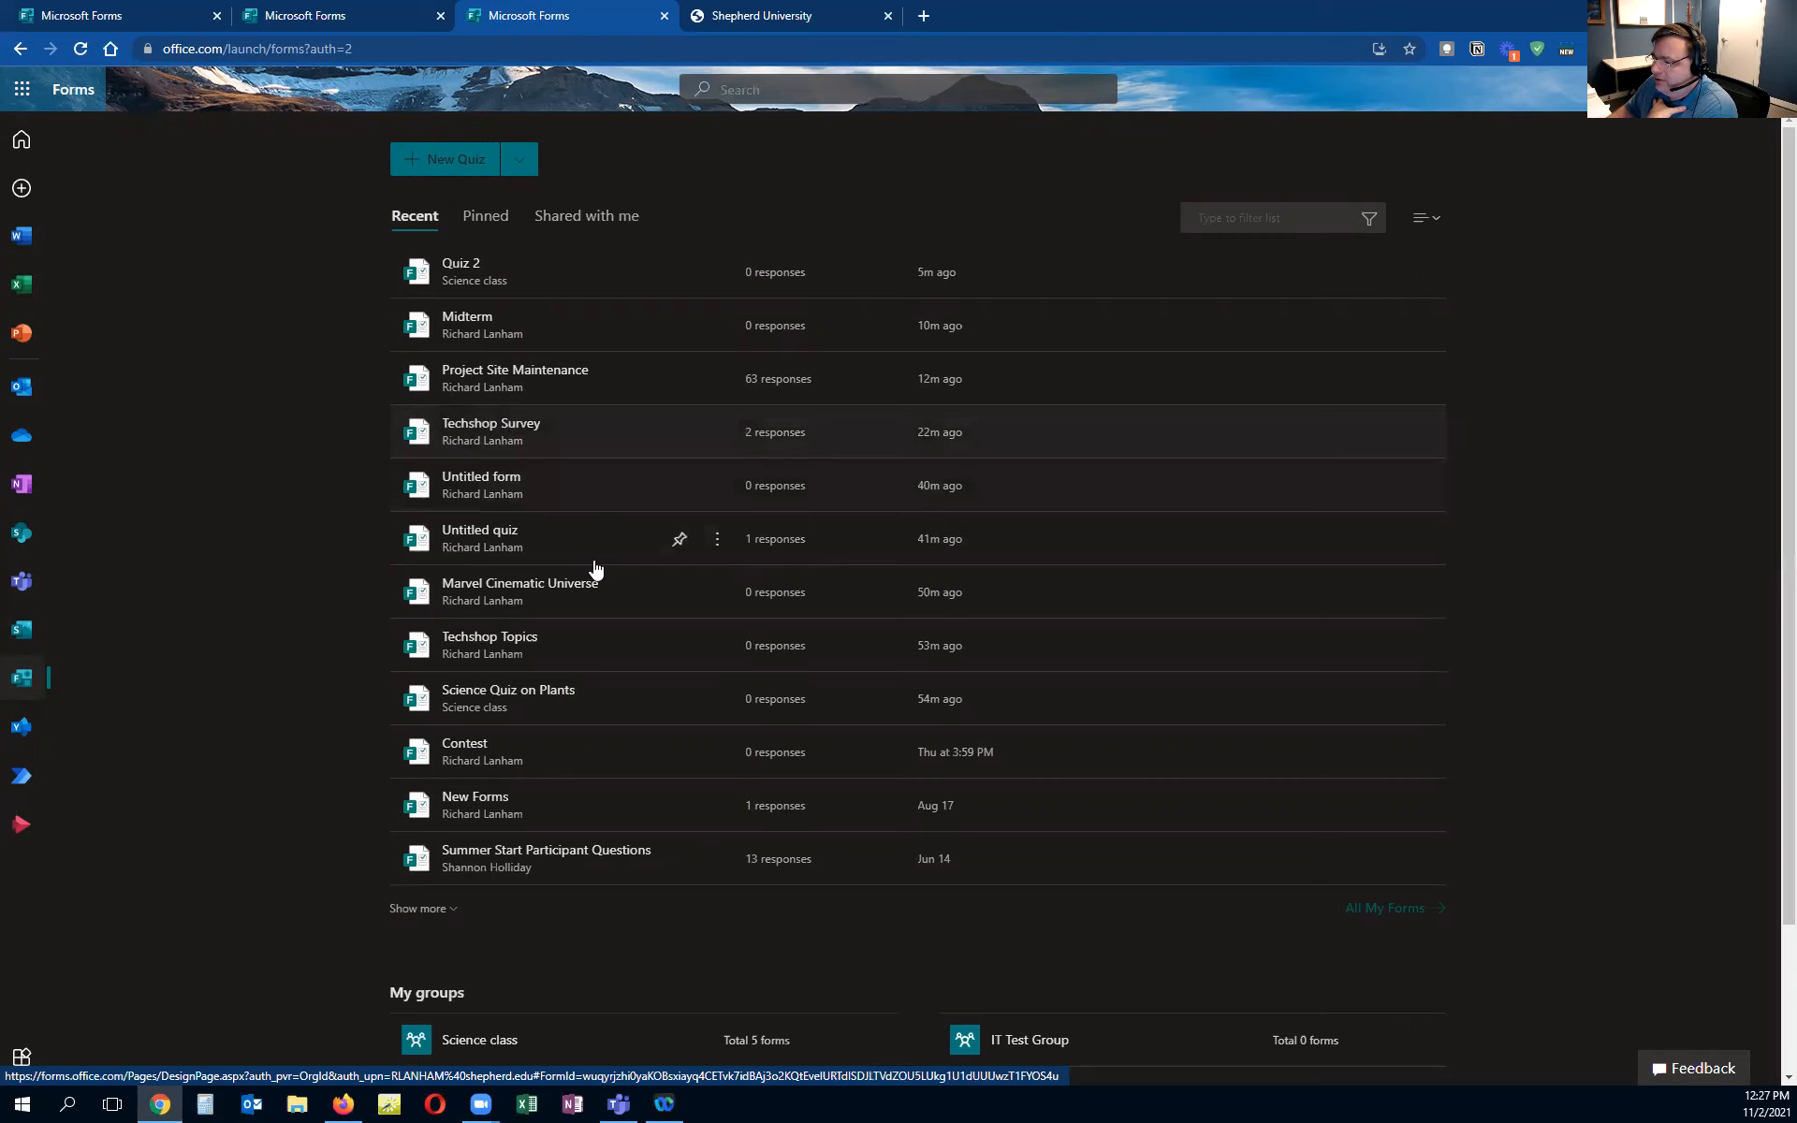
pyautogui.click(575, 590)
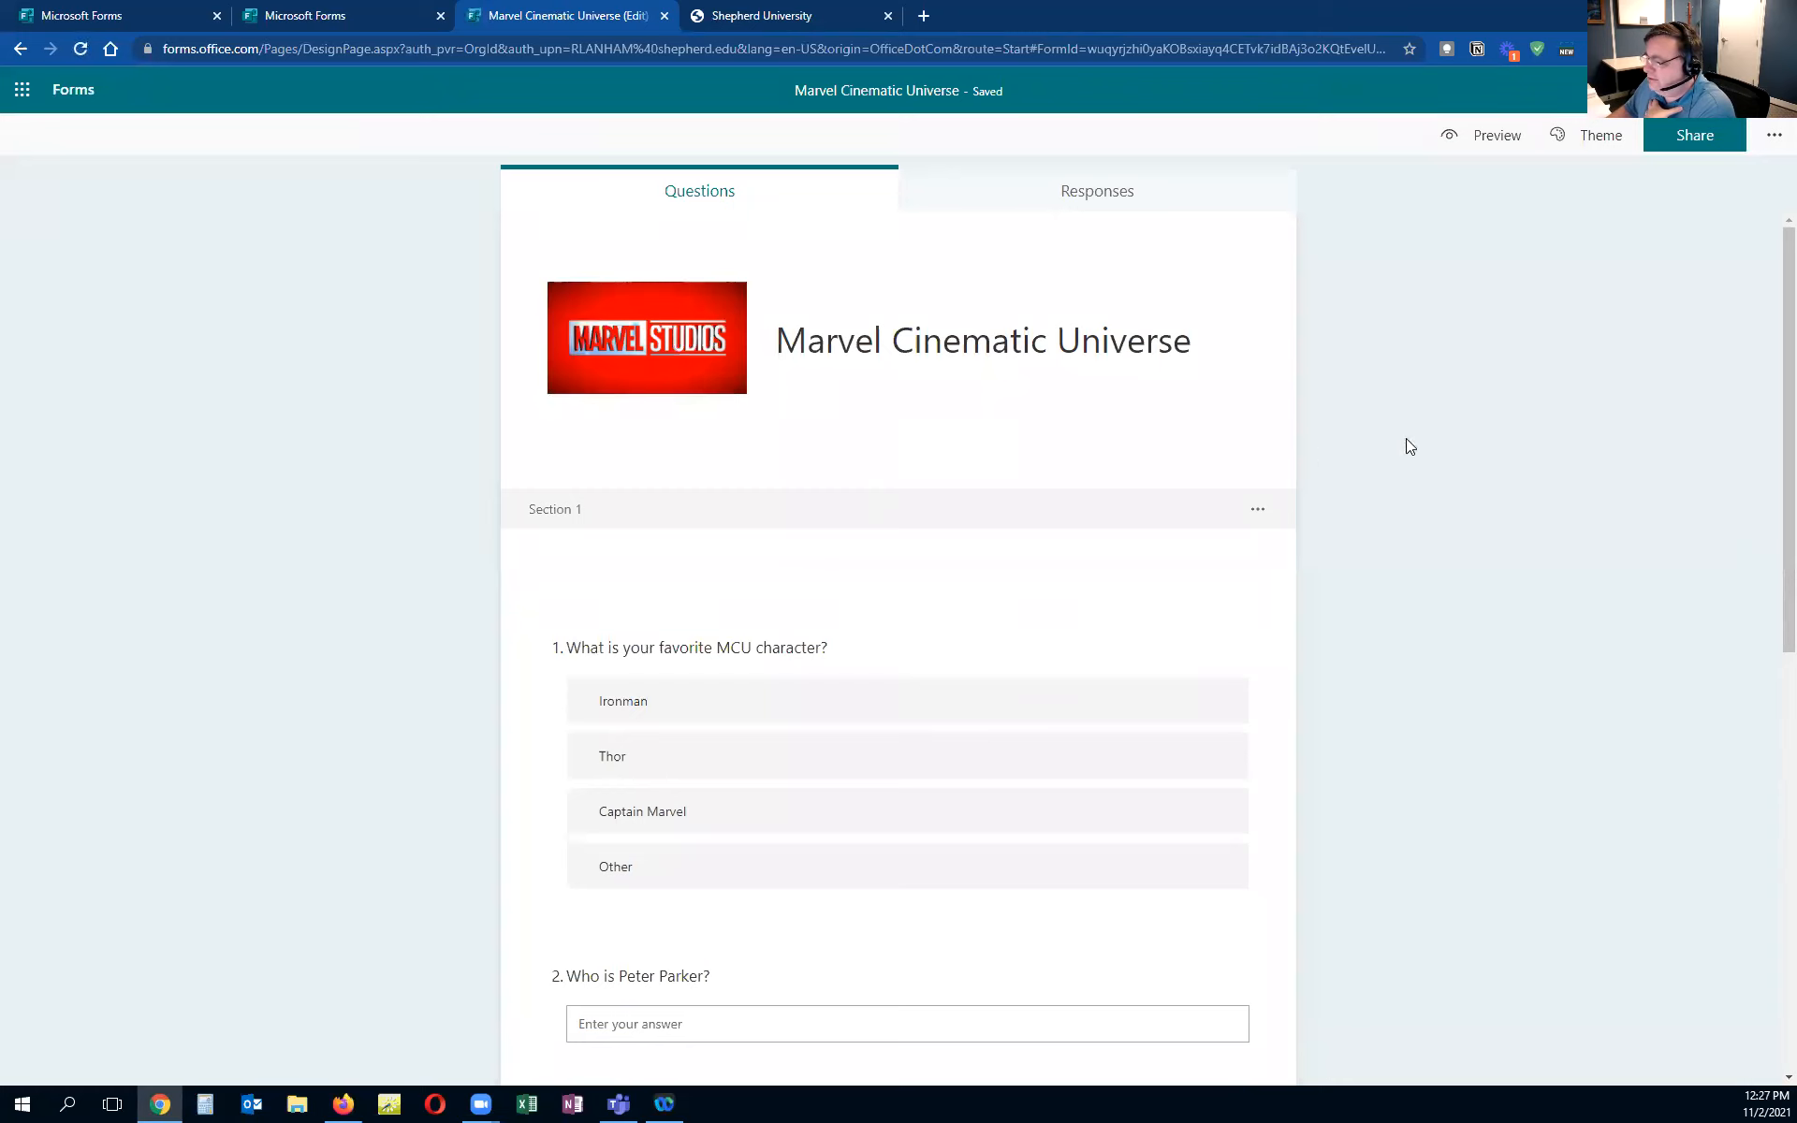
pyautogui.scroll(-1, 779, 524)
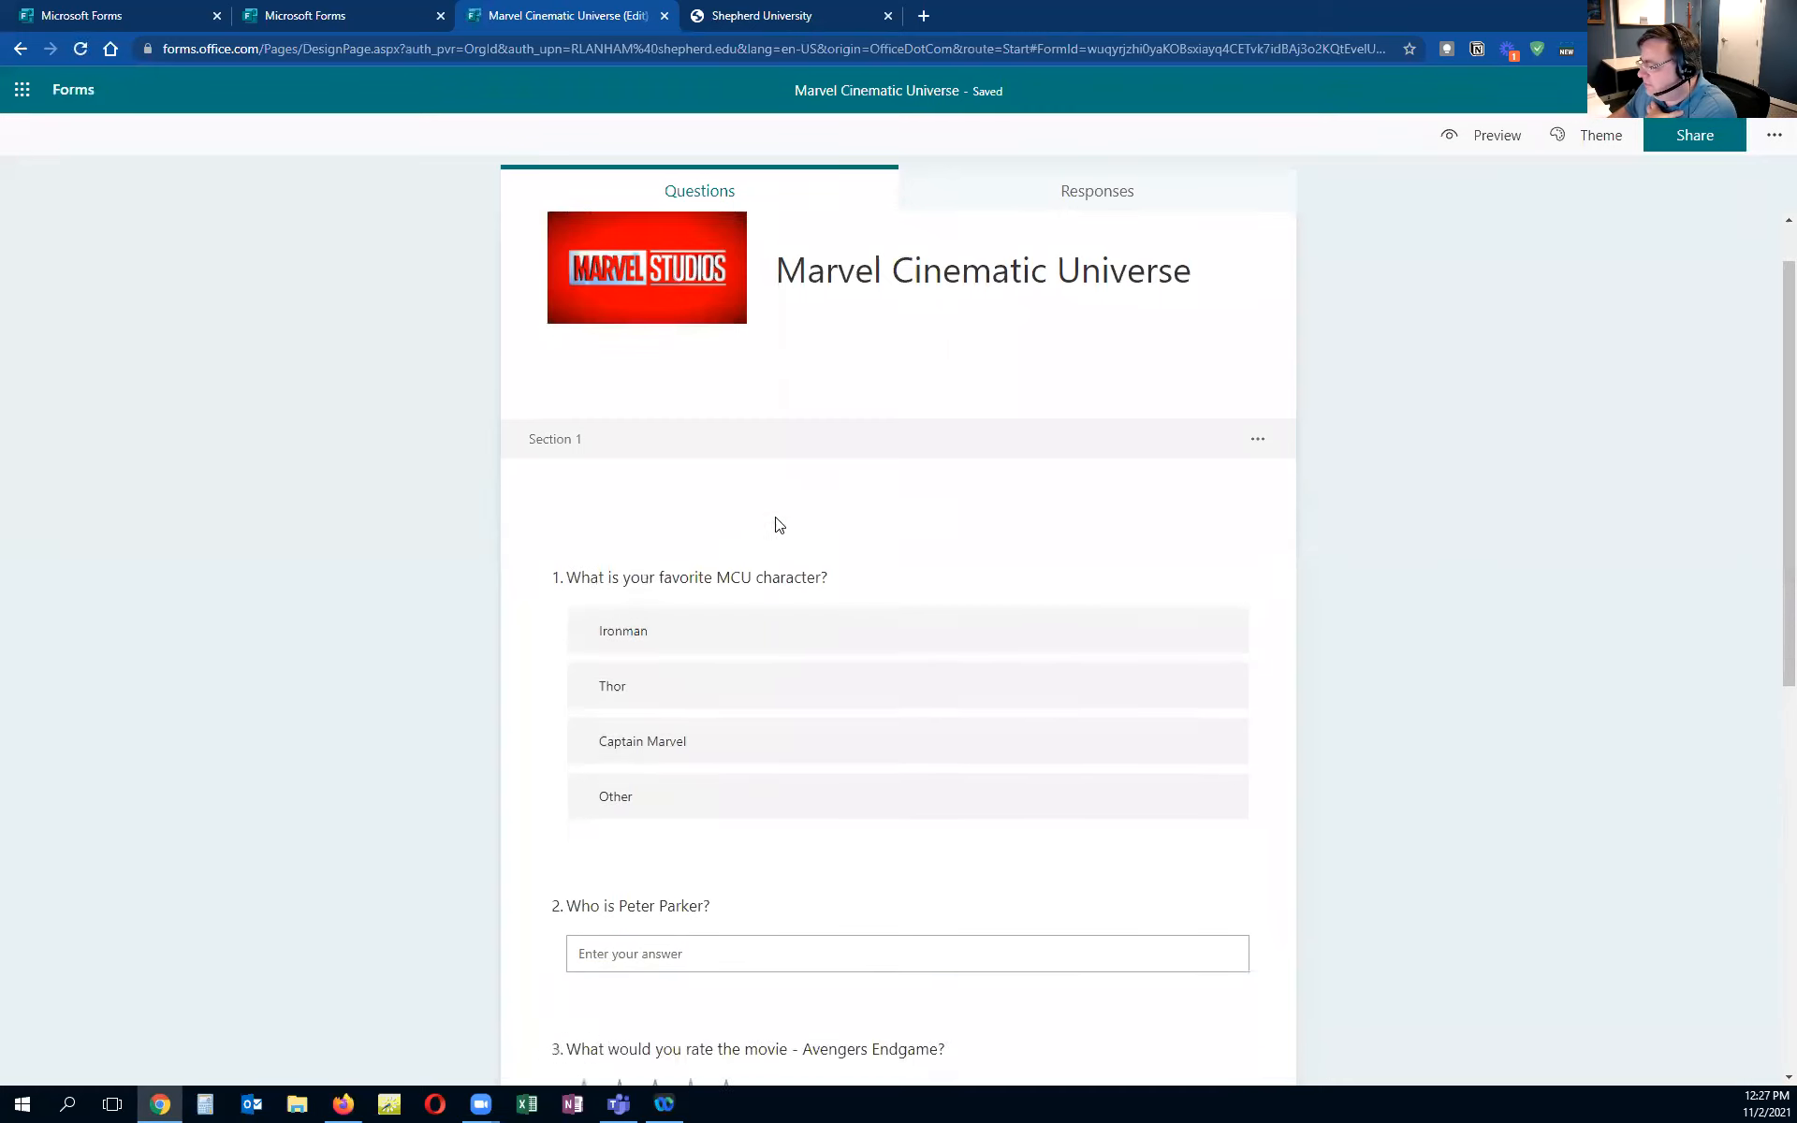
pyautogui.scroll(-3, 775, 522)
pyautogui.scroll(1, 906, 541)
# Preview the form in the computer layout and rank Thor second and Captain America fourth among the Original Avengers
pyautogui.click(1497, 137)
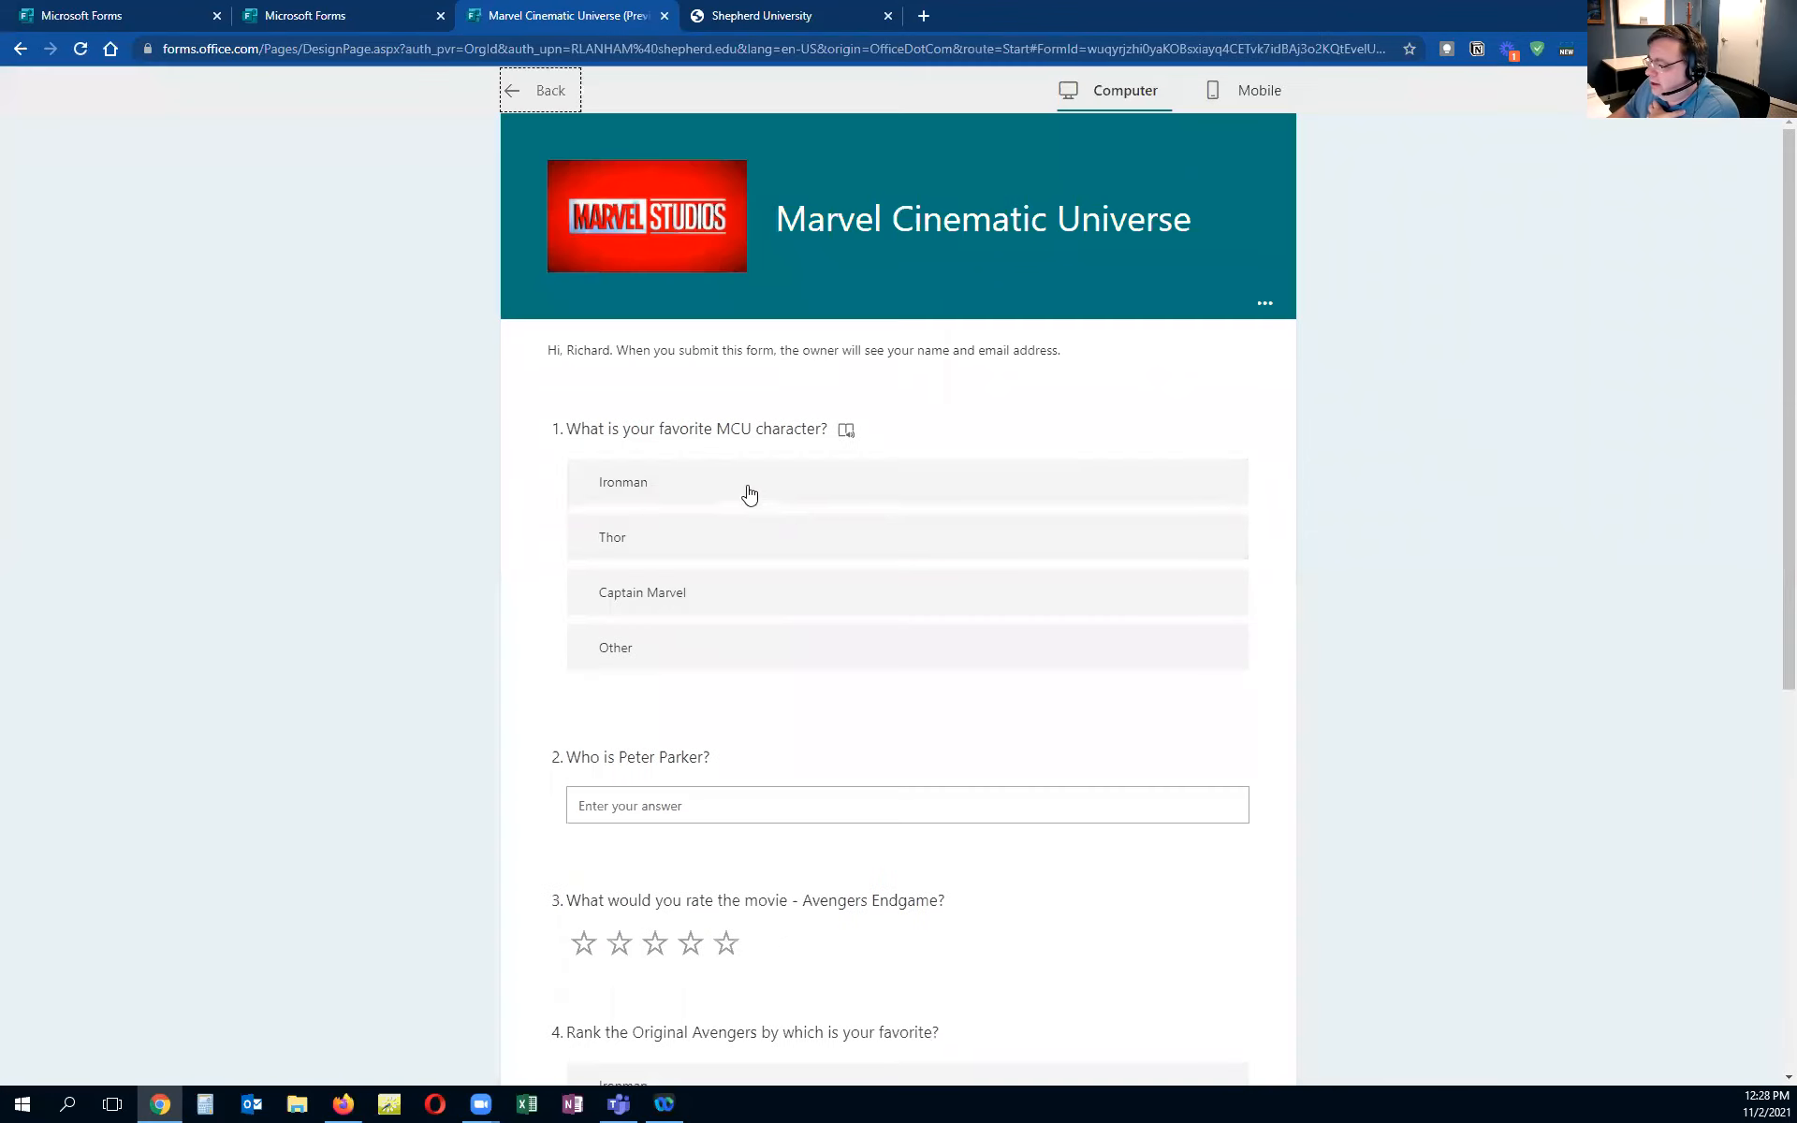
pyautogui.click(748, 493)
pyautogui.scroll(-2, 674, 574)
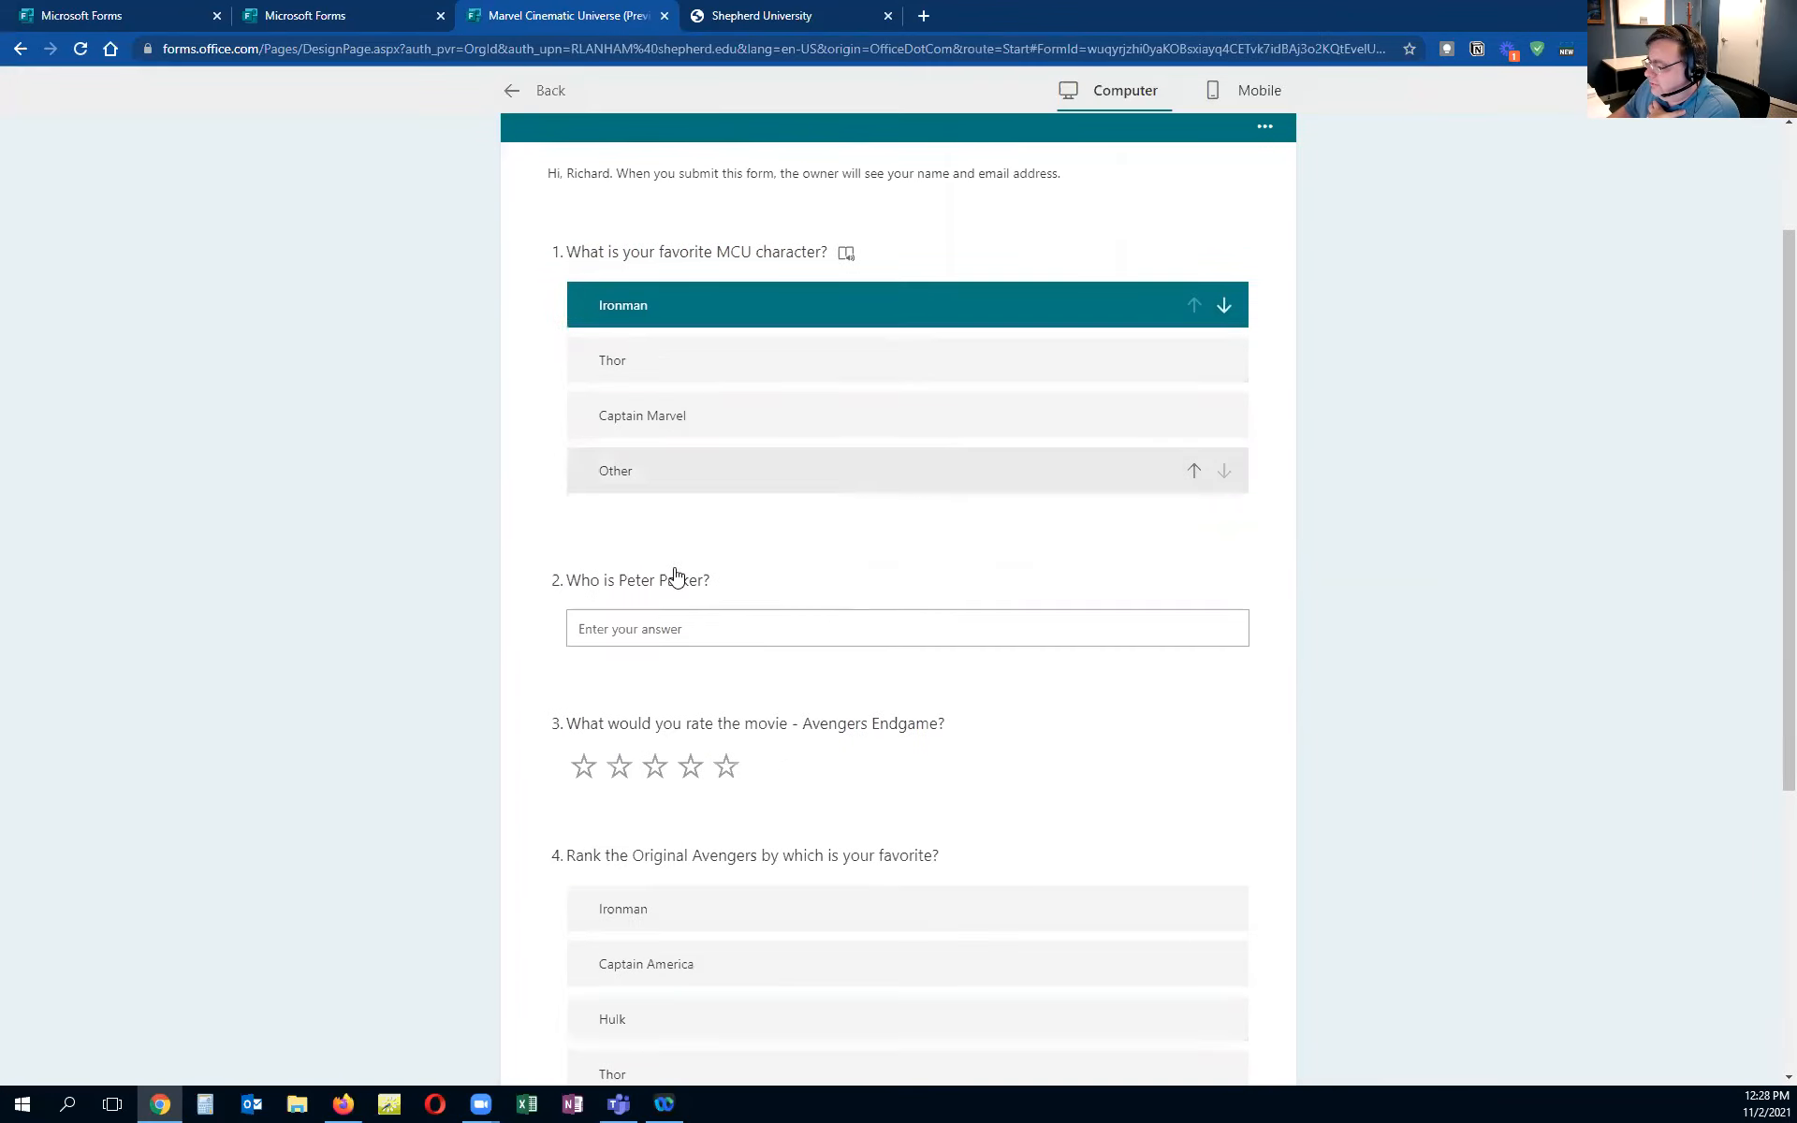
pyautogui.scroll(-5, 830, 509)
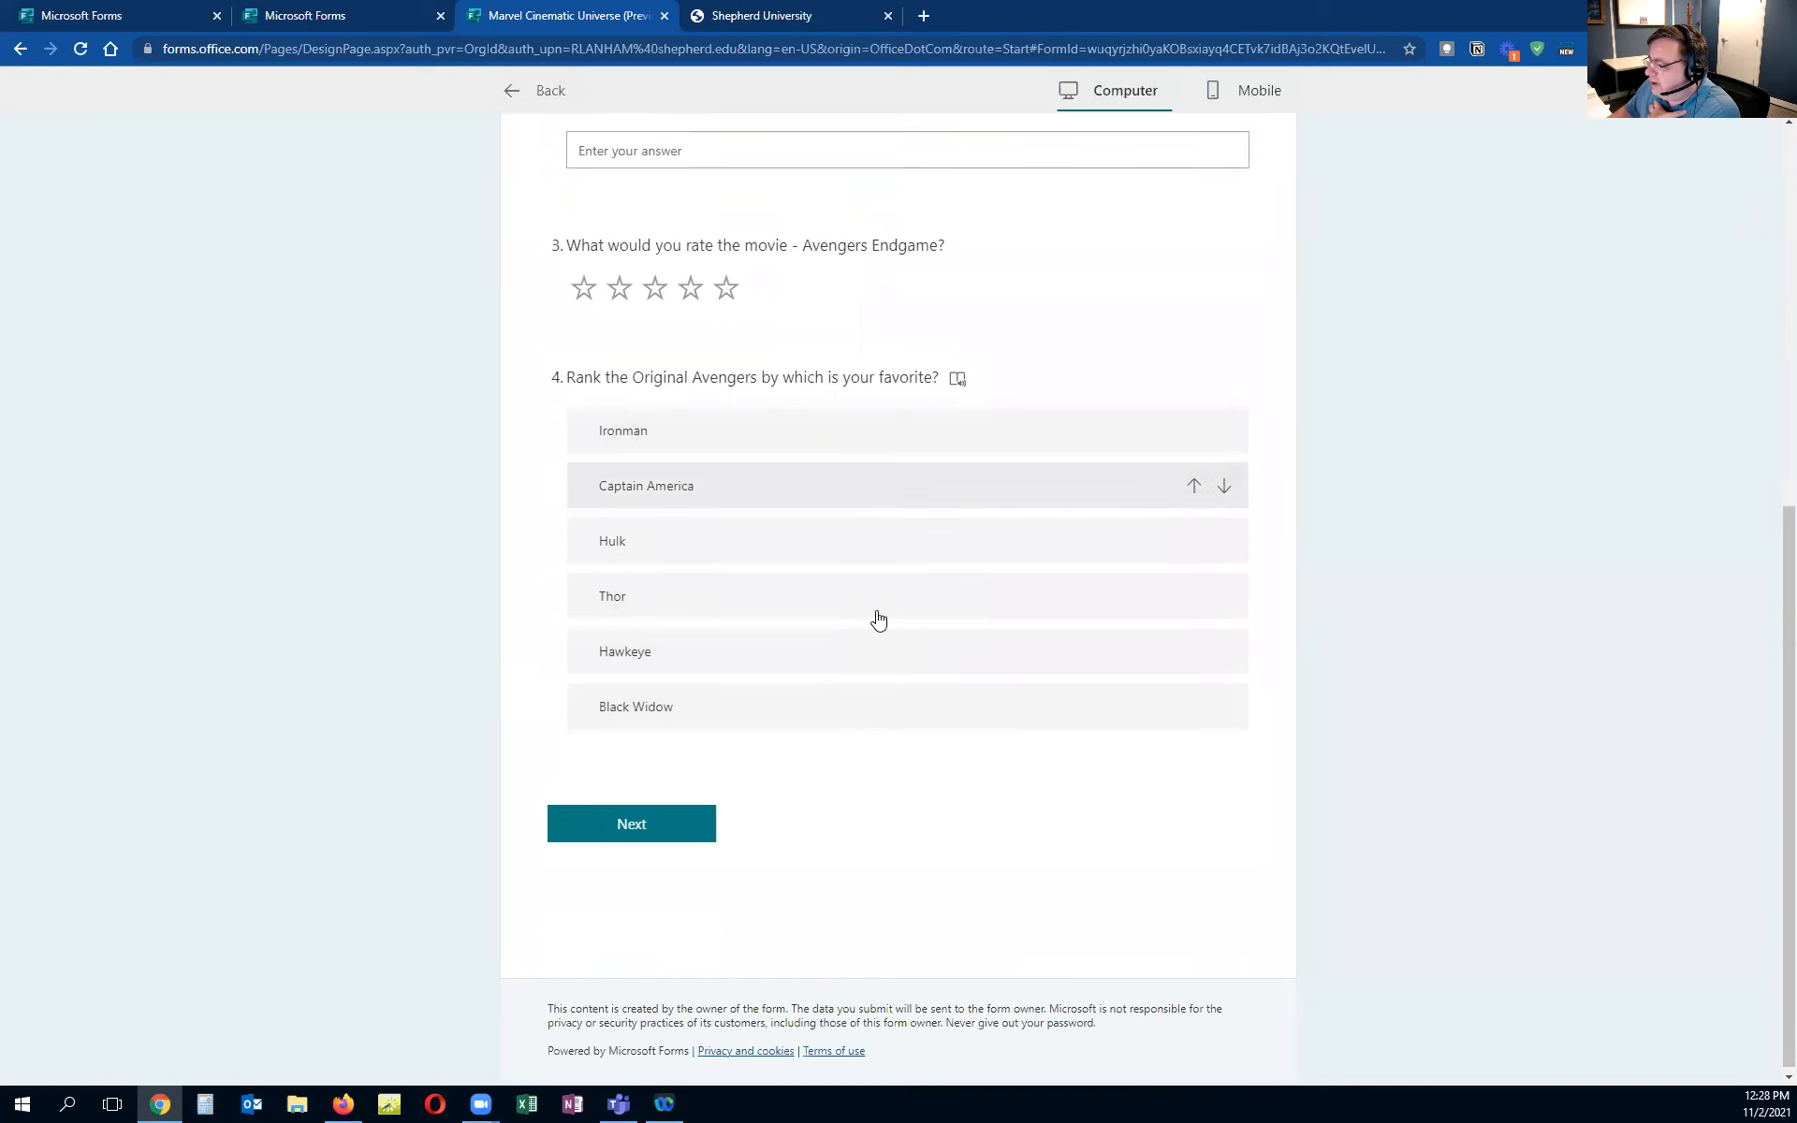
pyautogui.moveTo(858, 486); pyautogui.dragTo(854, 538)
pyautogui.moveTo(854, 646); pyautogui.dragTo(777, 479)
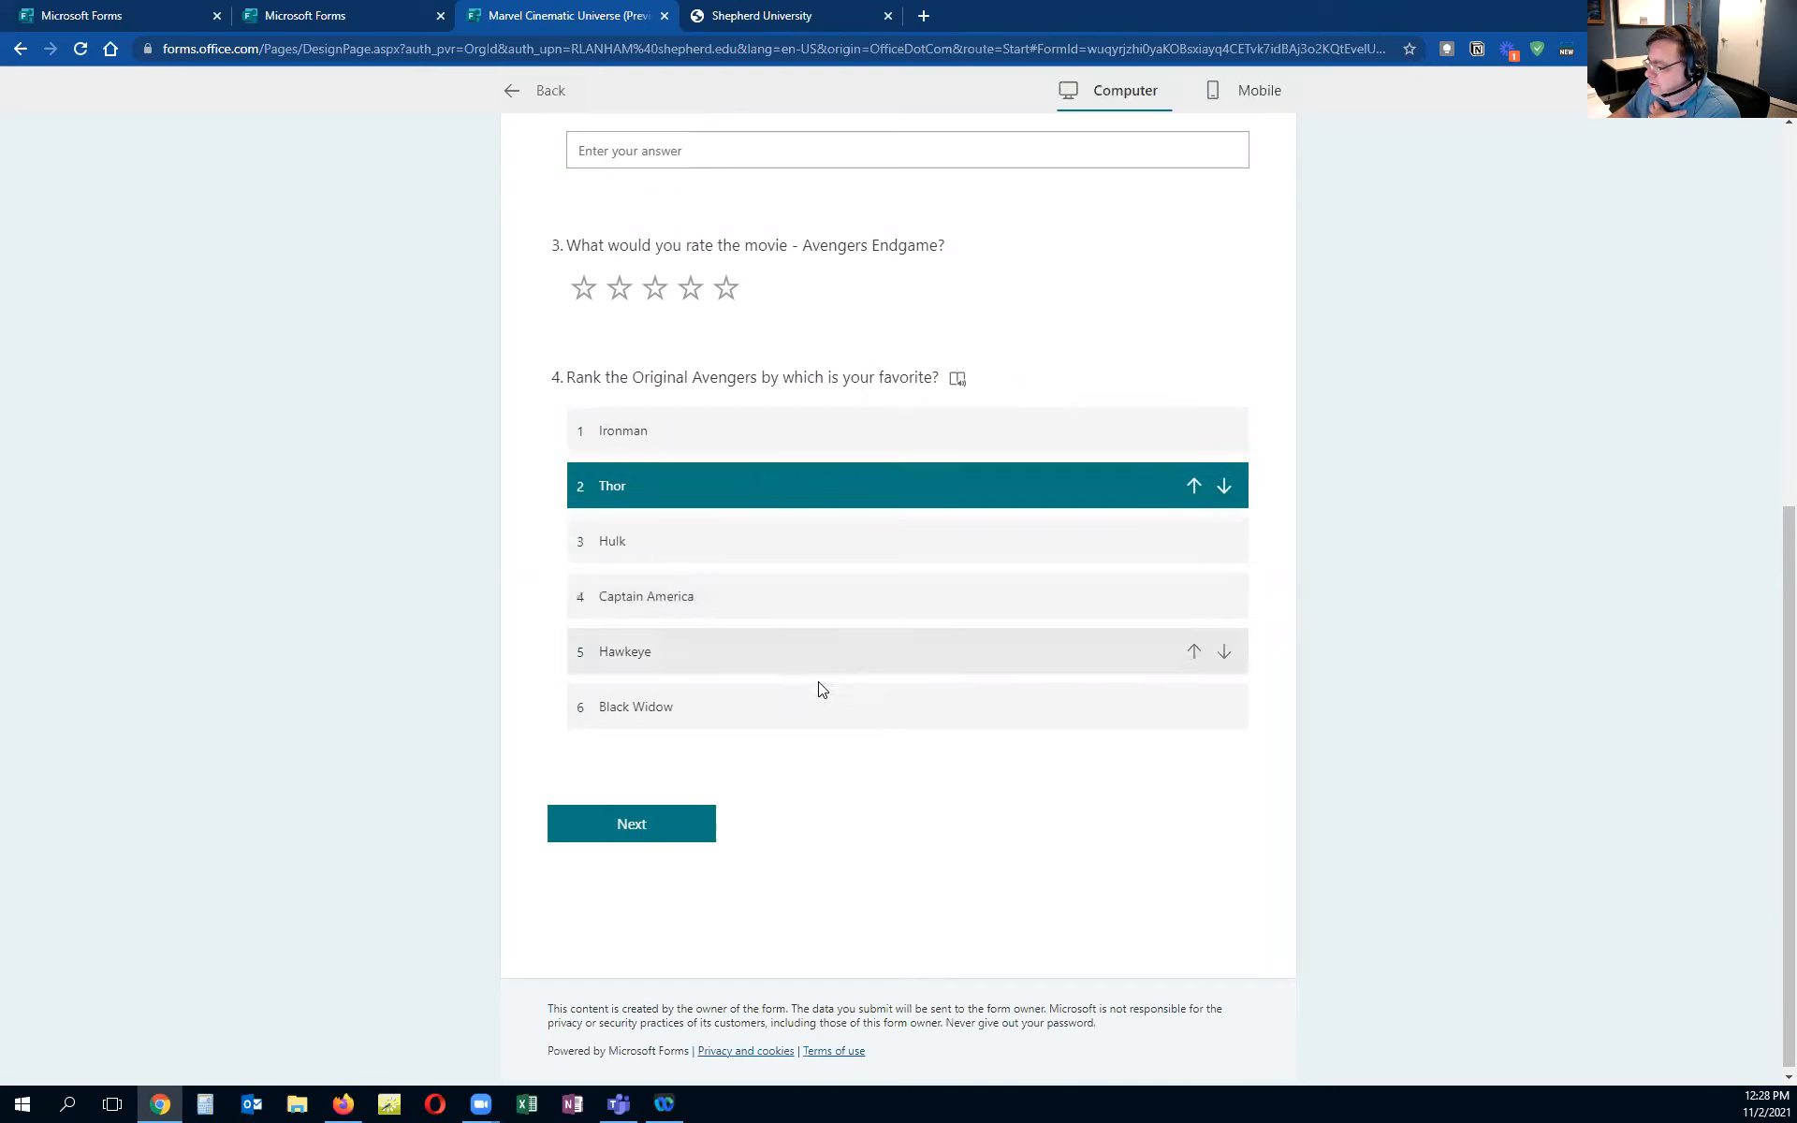
# Give Avengers Endgame five stars in the preview and activate the answer field of the Peter Parker question
pyautogui.scroll(2, 766, 638)
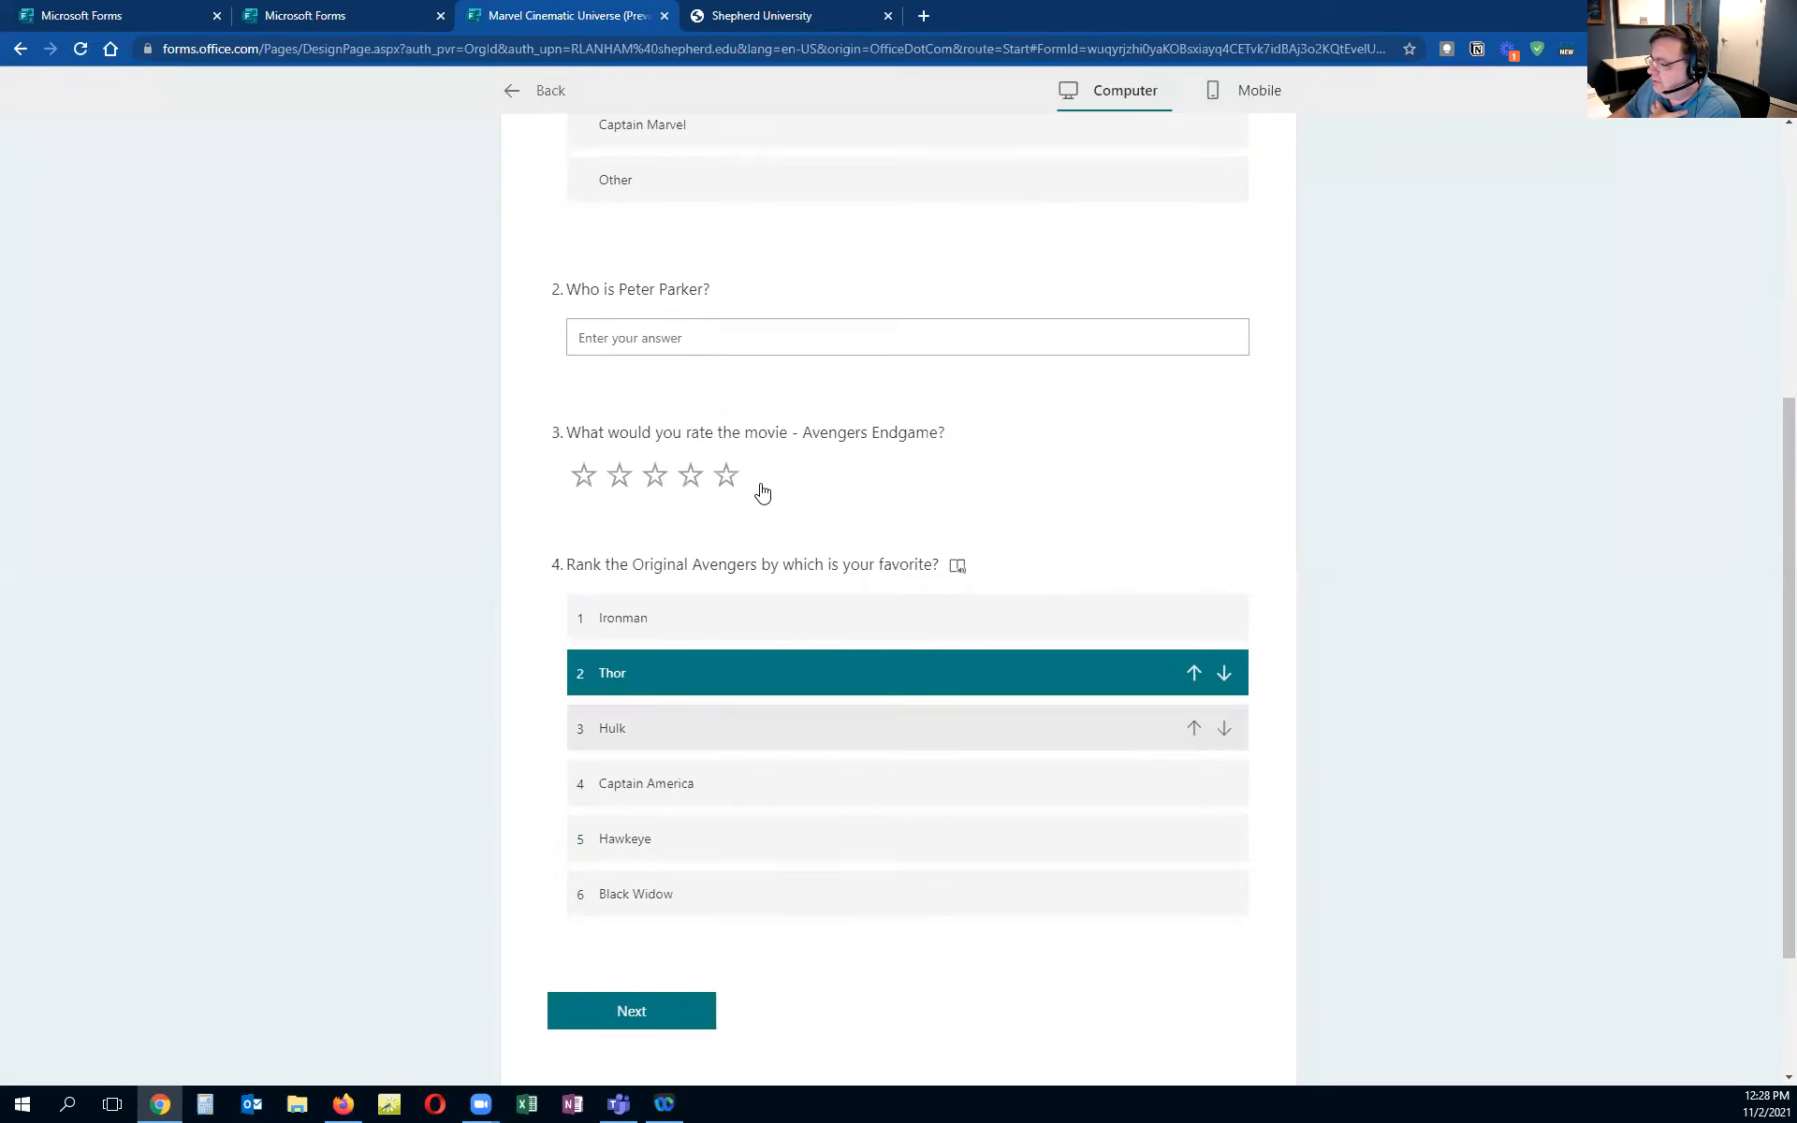
pyautogui.click(726, 477)
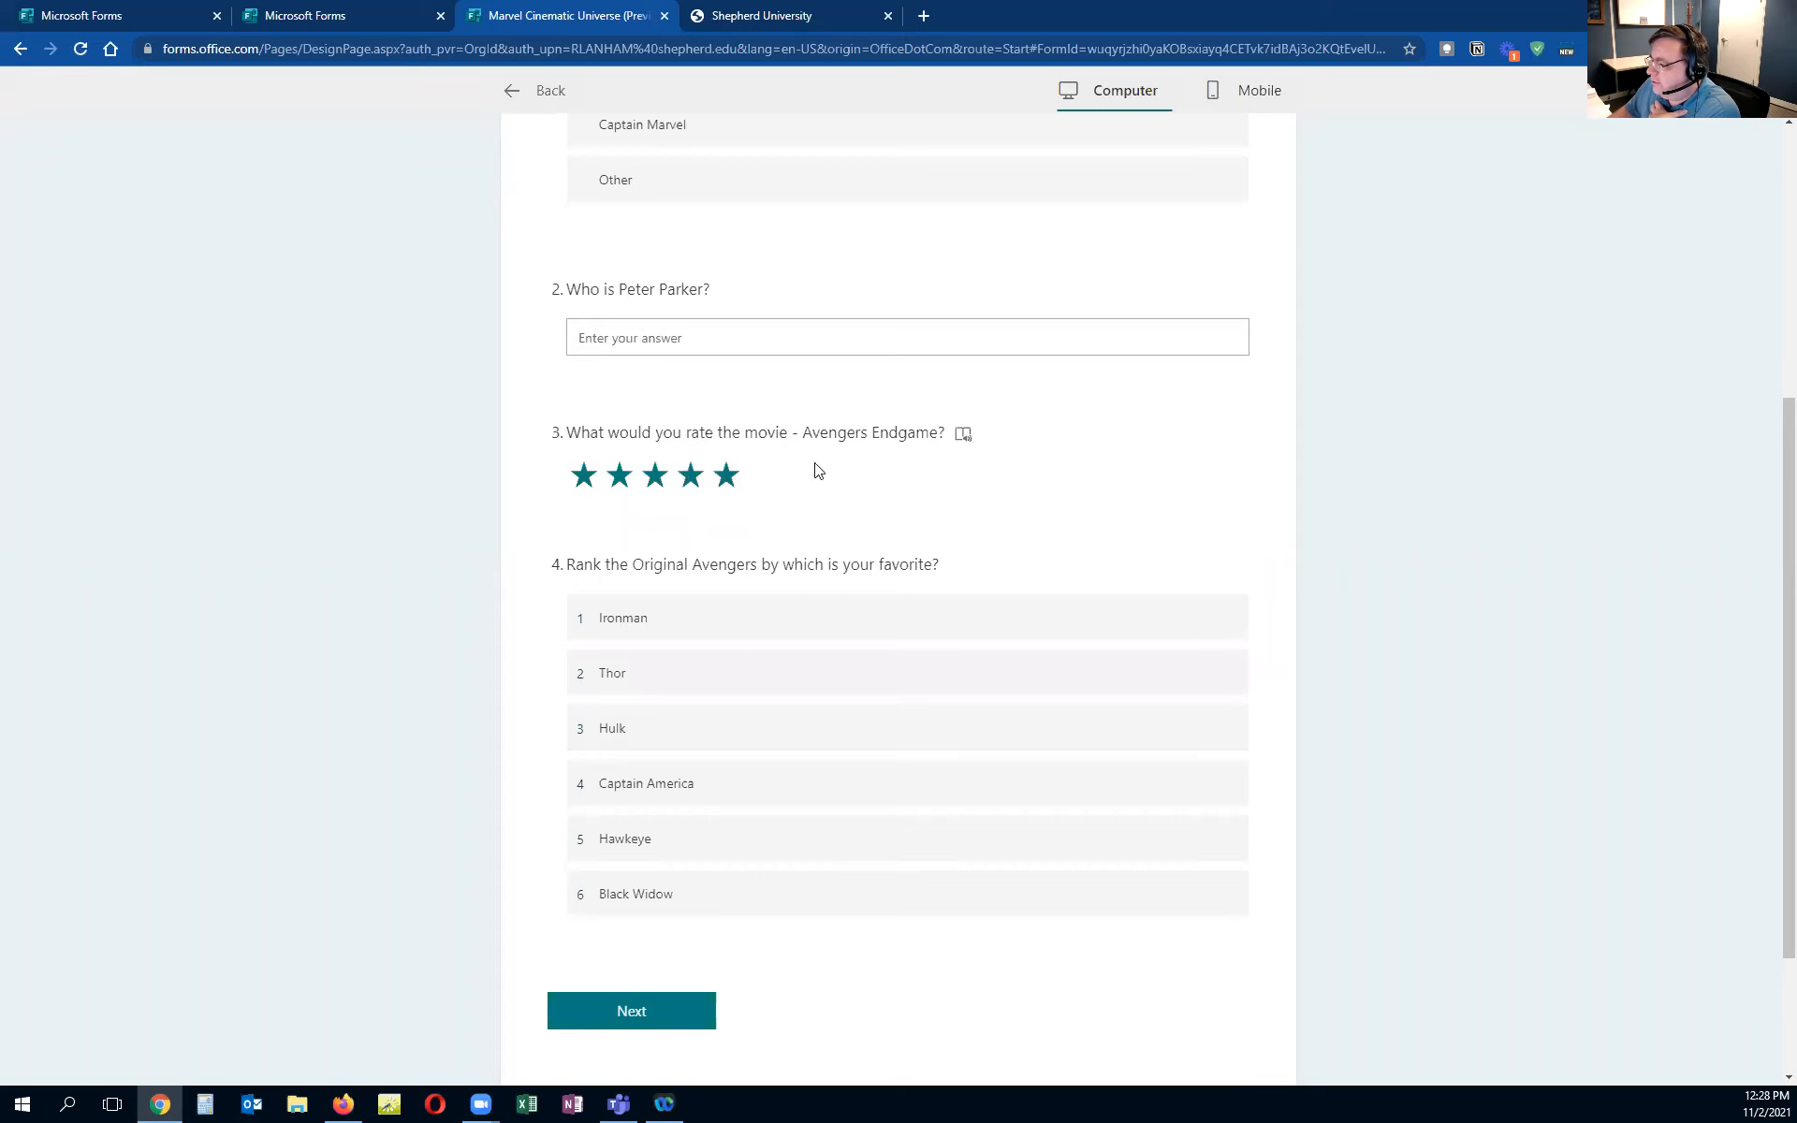
pyautogui.scroll(2, 1346, 535)
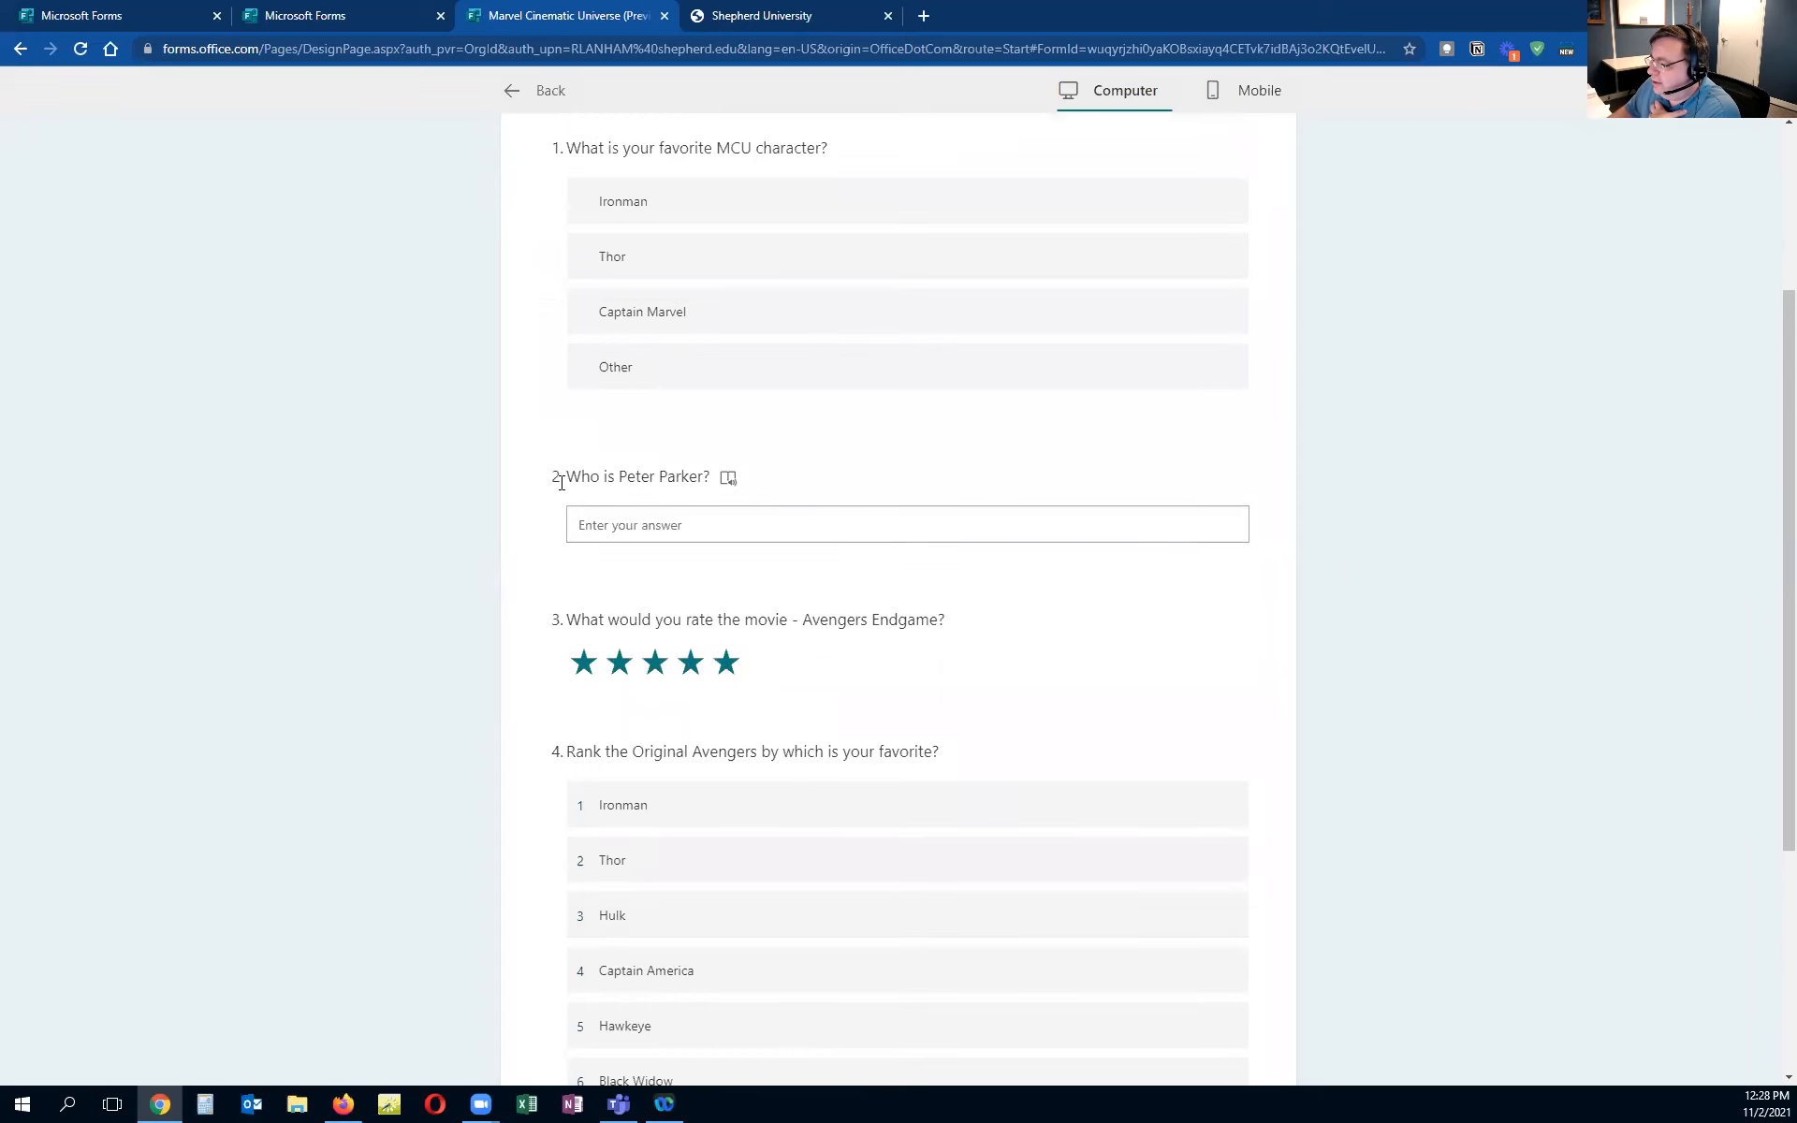
pyautogui.click(771, 522)
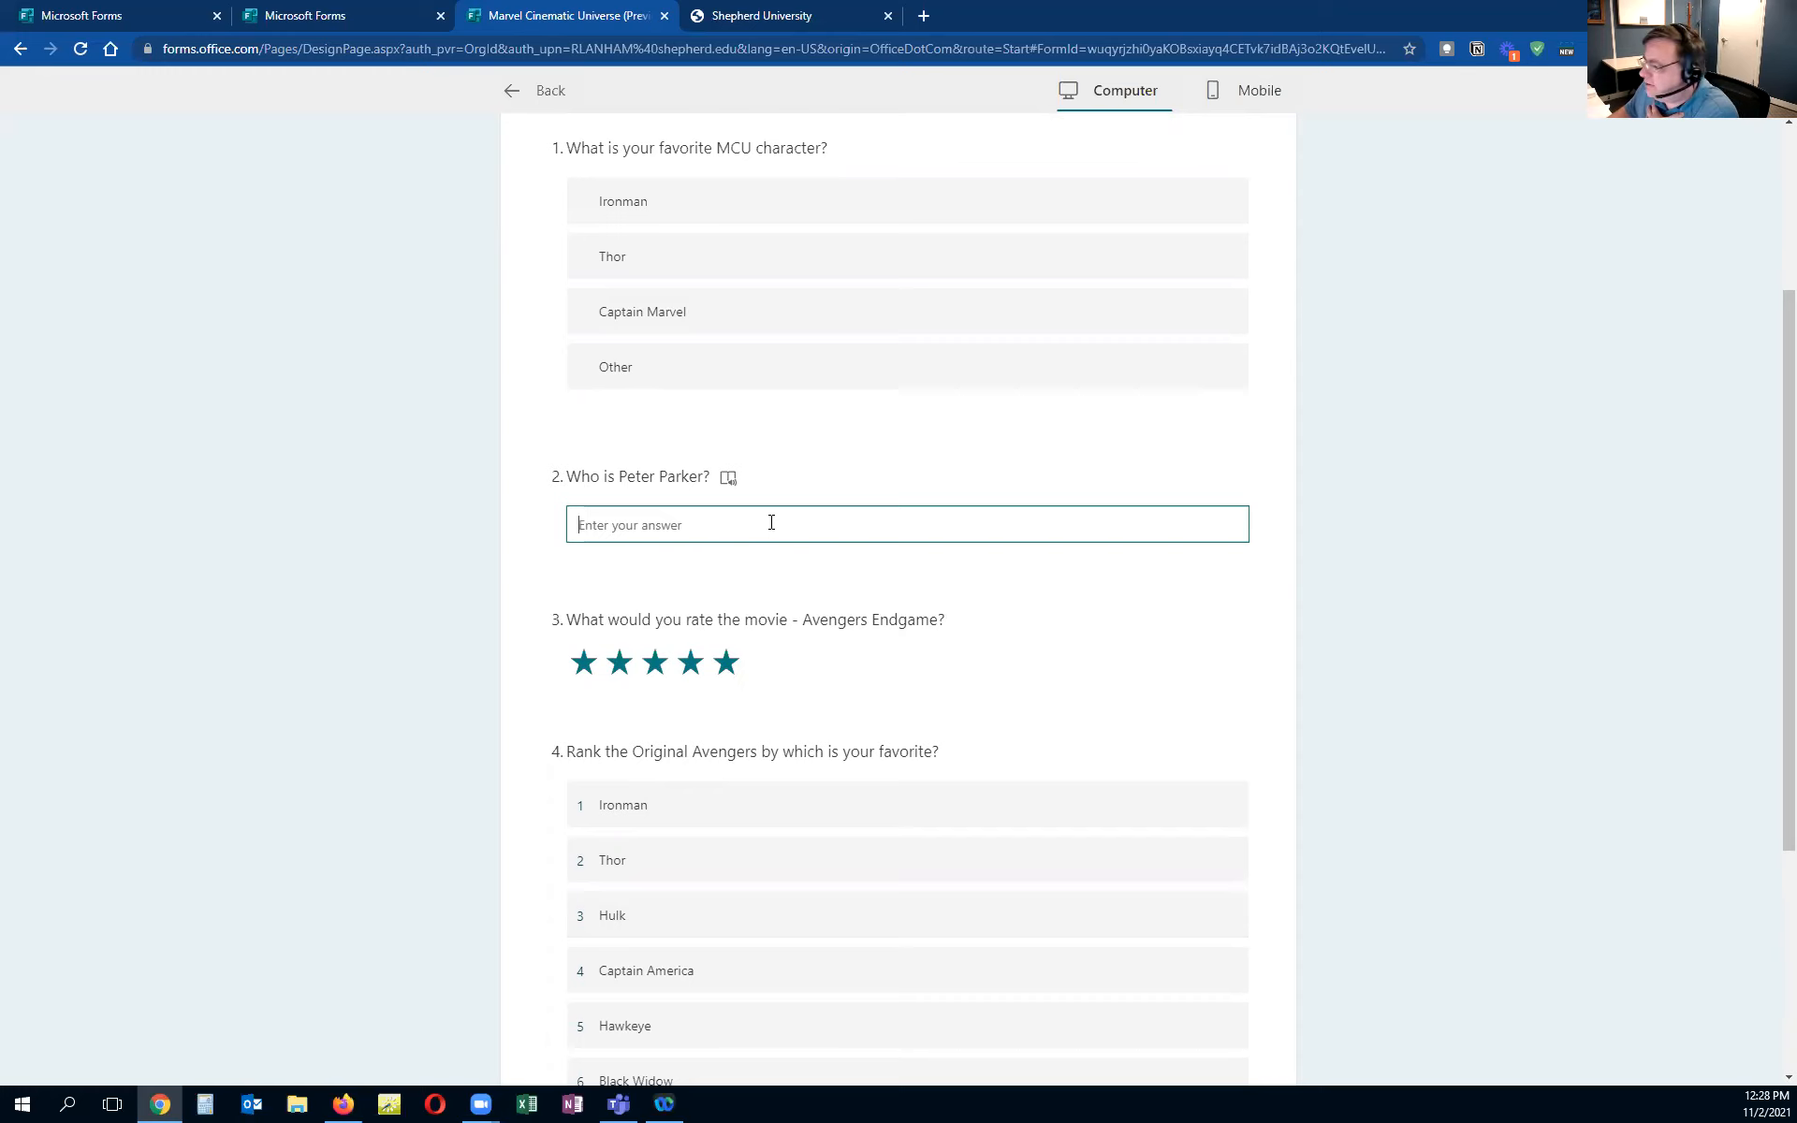
pyautogui.scroll(2, 1353, 503)
pyautogui.moveTo(1163, 490)
pyautogui.scroll(-1, 1164, 489)
pyautogui.scroll(1, 1166, 490)
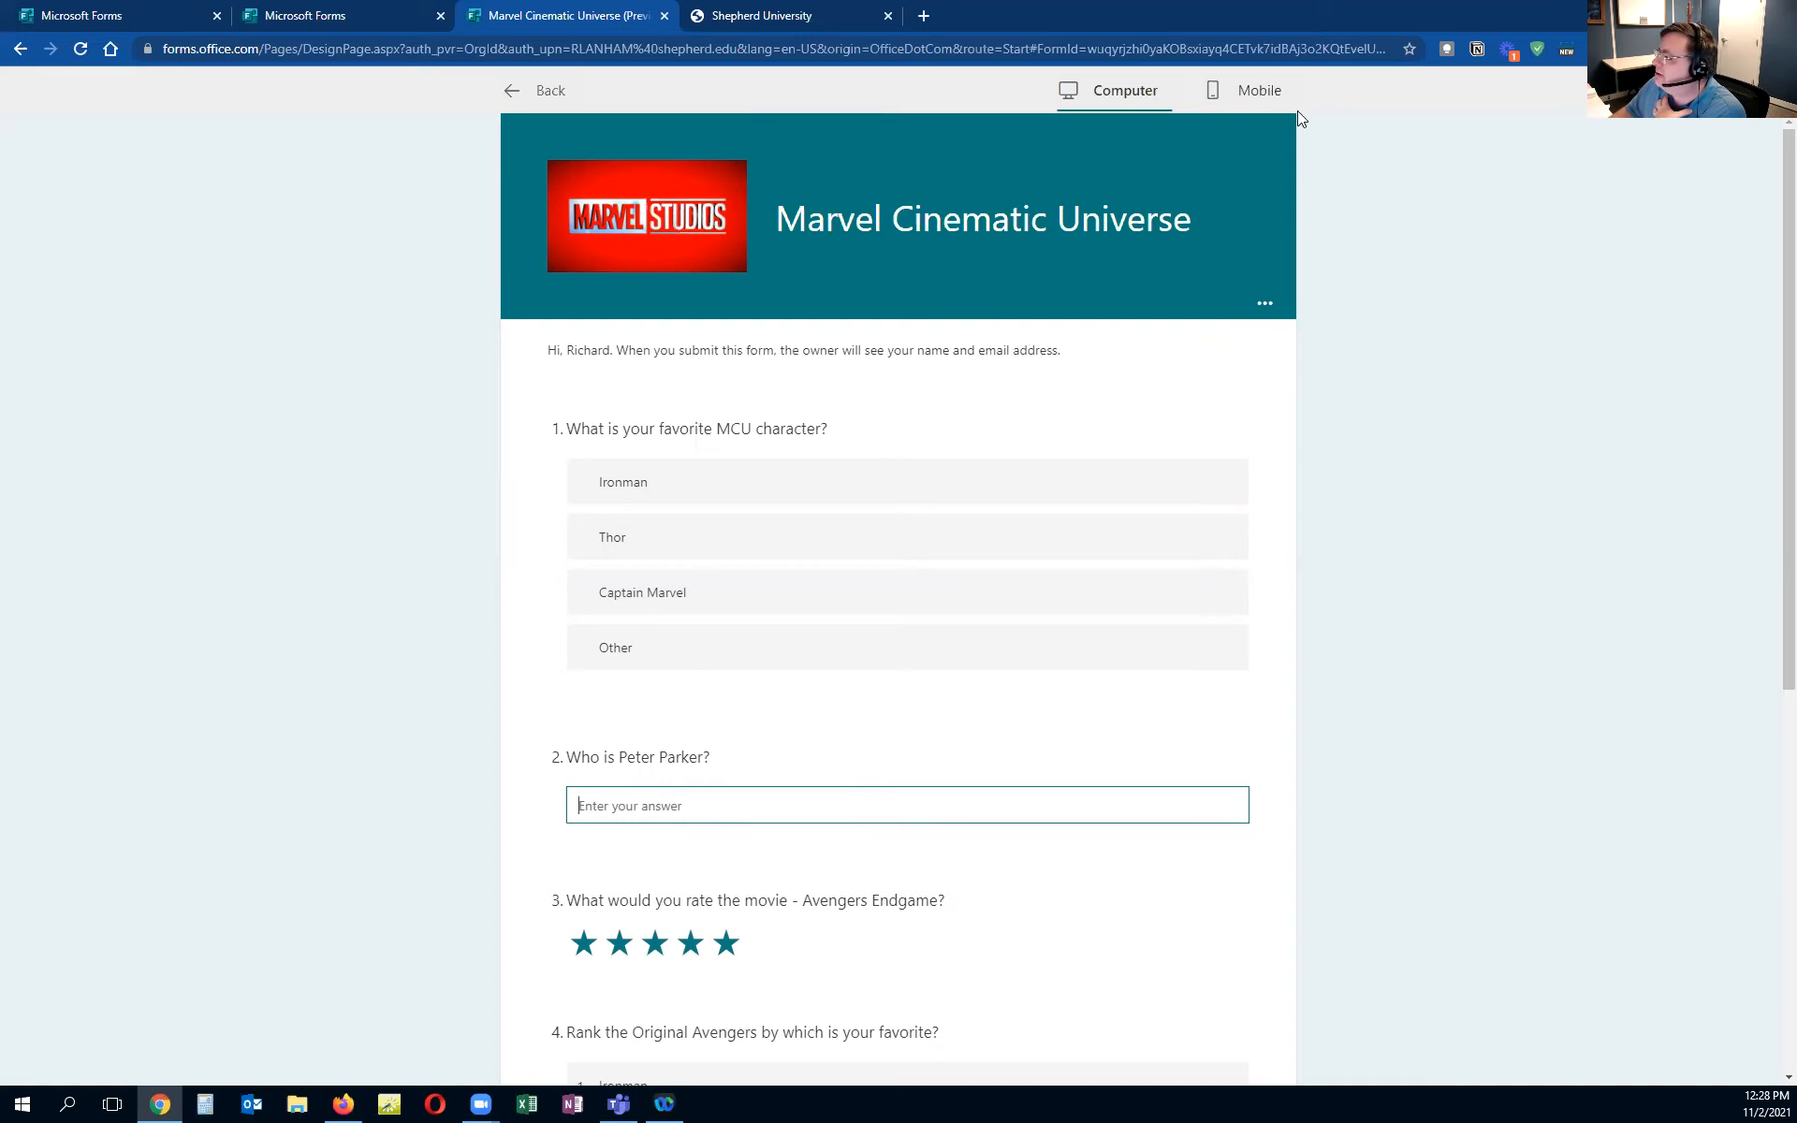
# View the Marvel Cinematic Universe form in the mobile preview, and return to its editor
pyautogui.click(1263, 93)
pyautogui.moveTo(1060, 337)
pyautogui.mouseDown()
pyautogui.moveTo(1035, 566)
pyautogui.moveTo(1055, 711)
pyautogui.moveTo(1050, 302)
pyautogui.mouseUp()
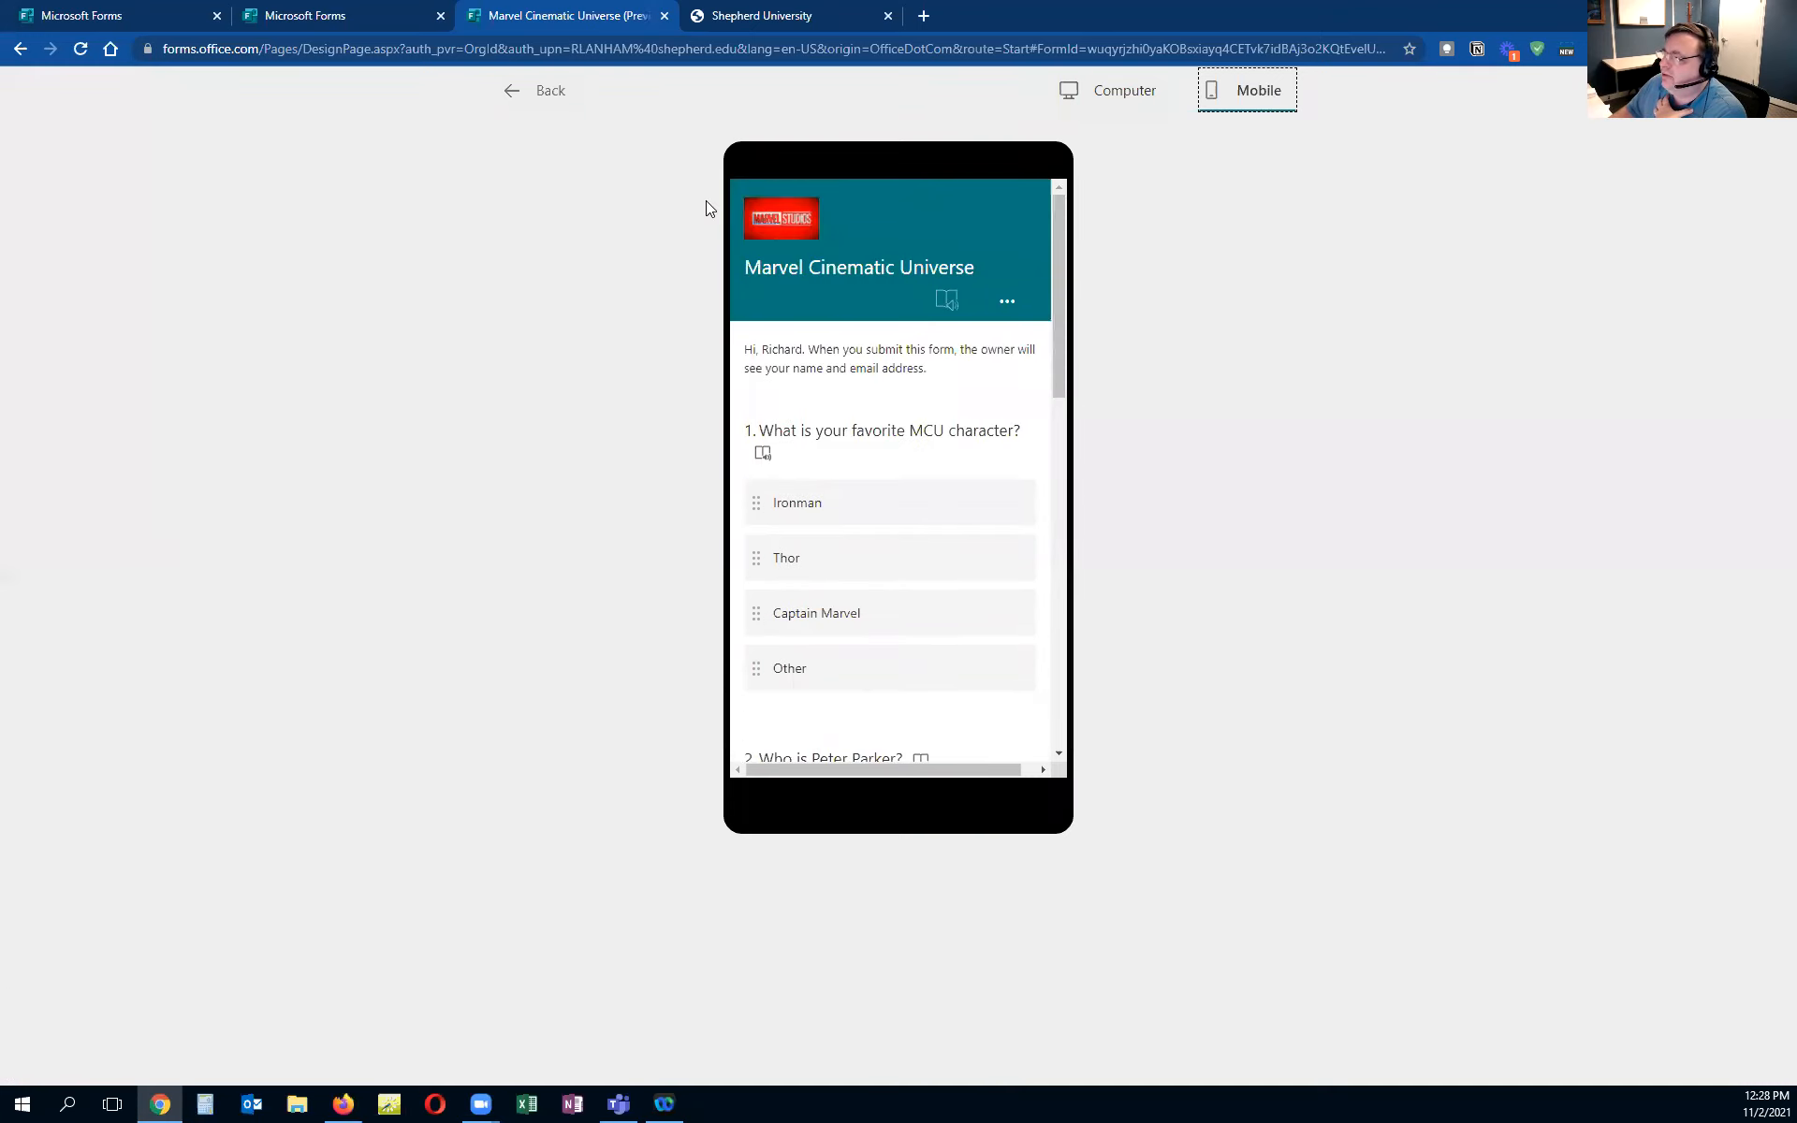
pyautogui.click(552, 94)
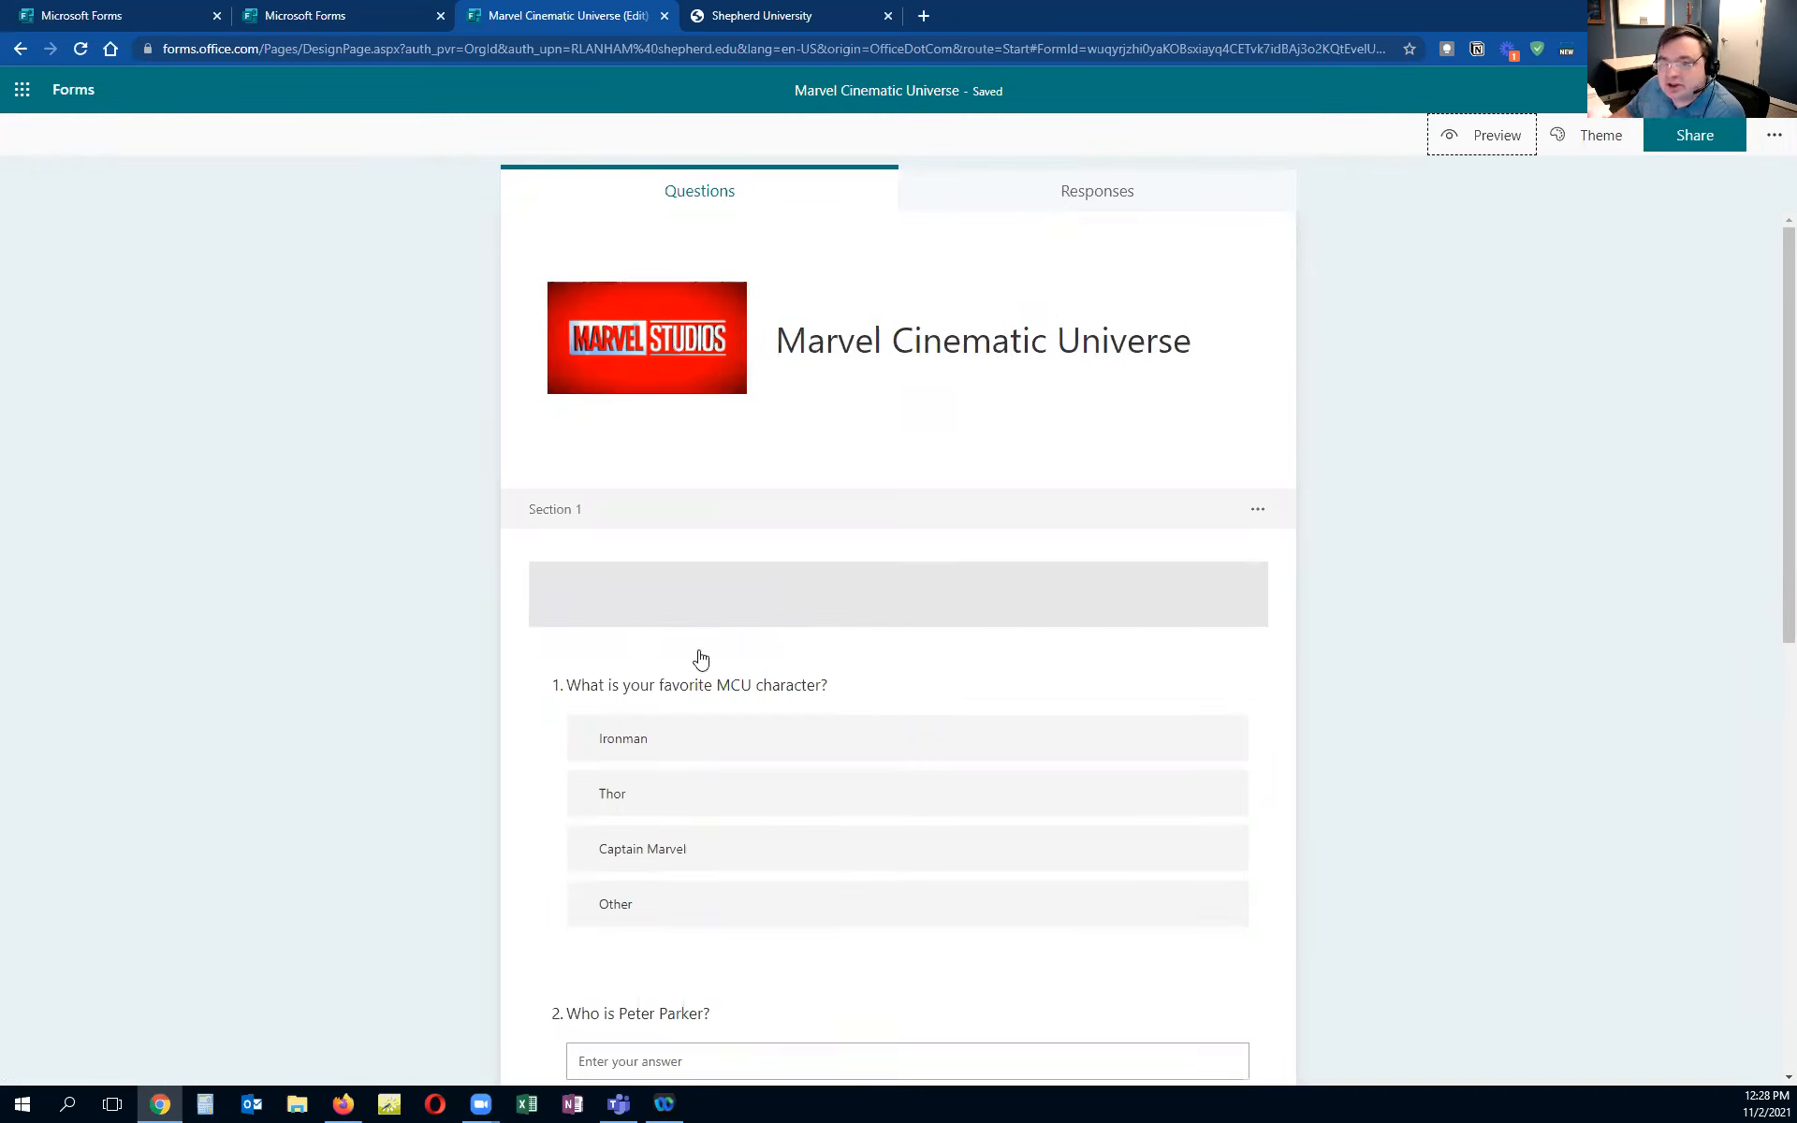
# Go back to the list of forms, open Quiz 2, and display its response settings
pyautogui.click(81, 101)
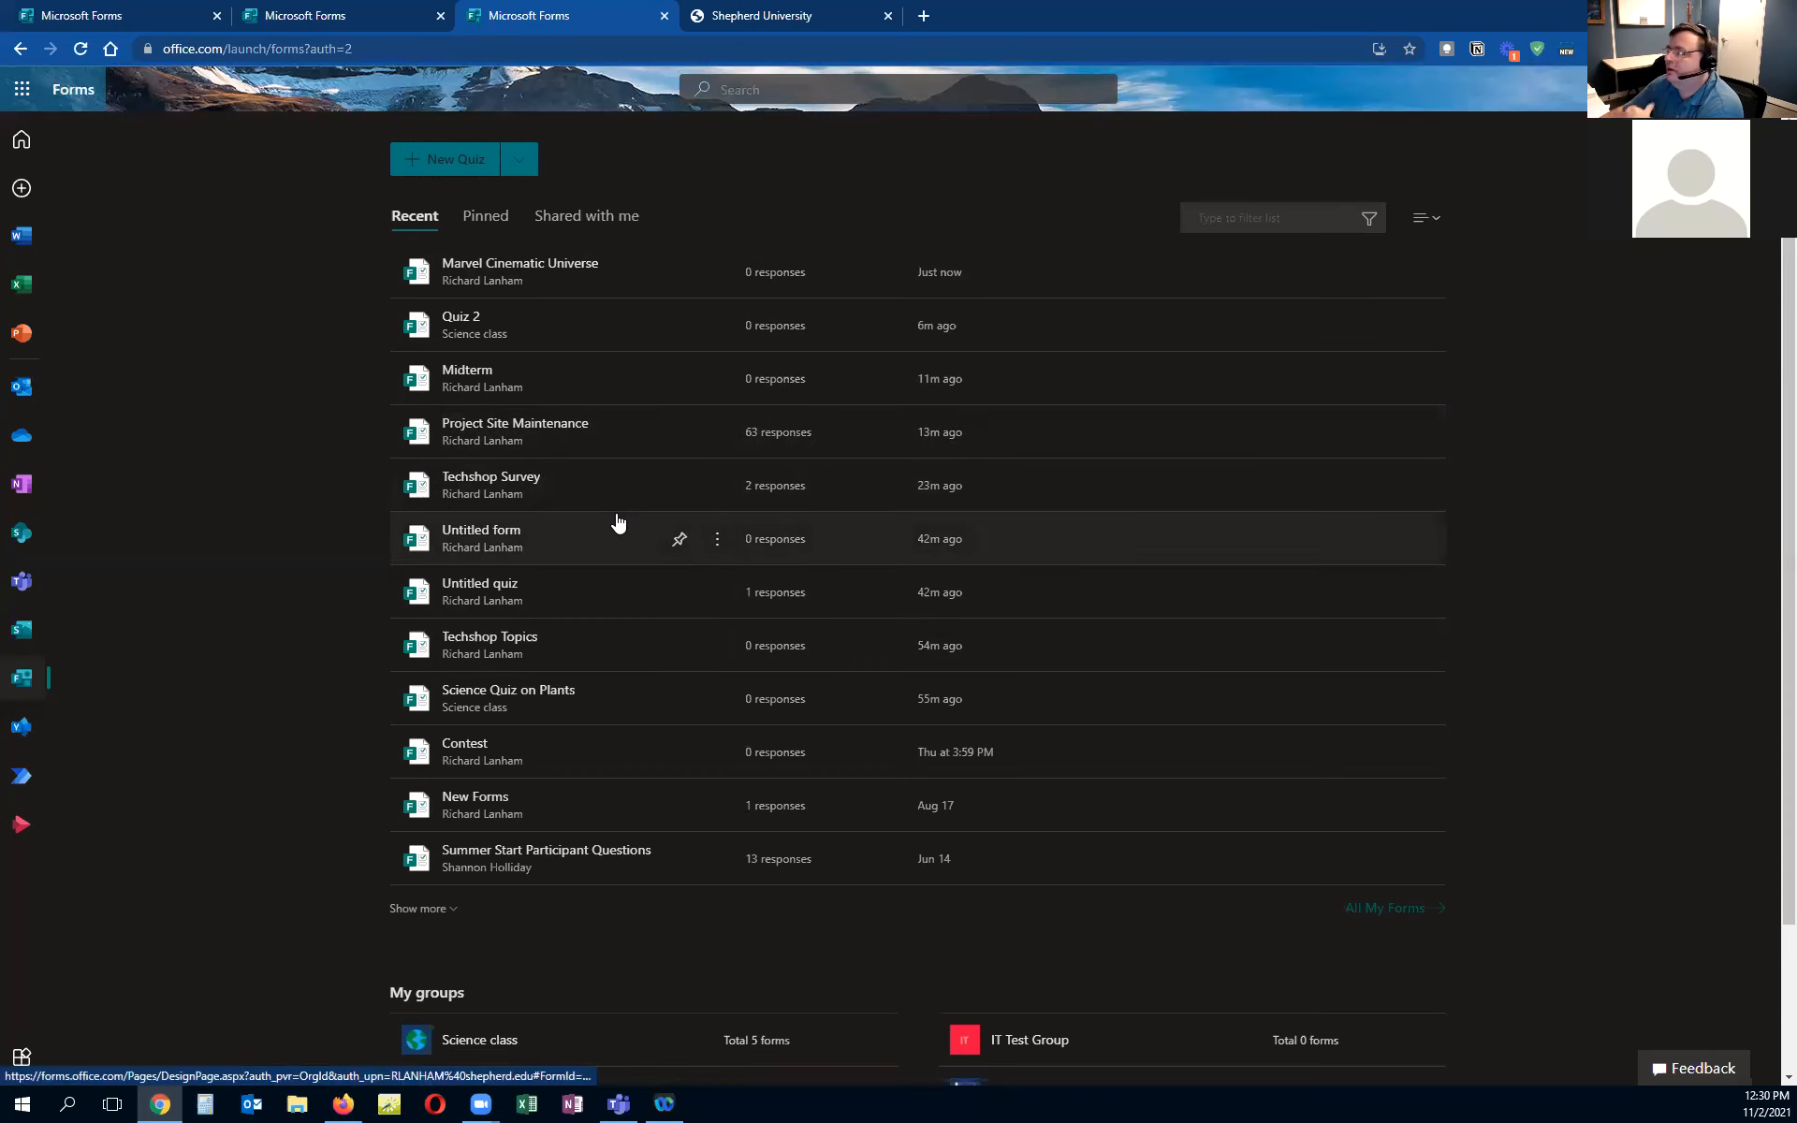
pyautogui.click(466, 323)
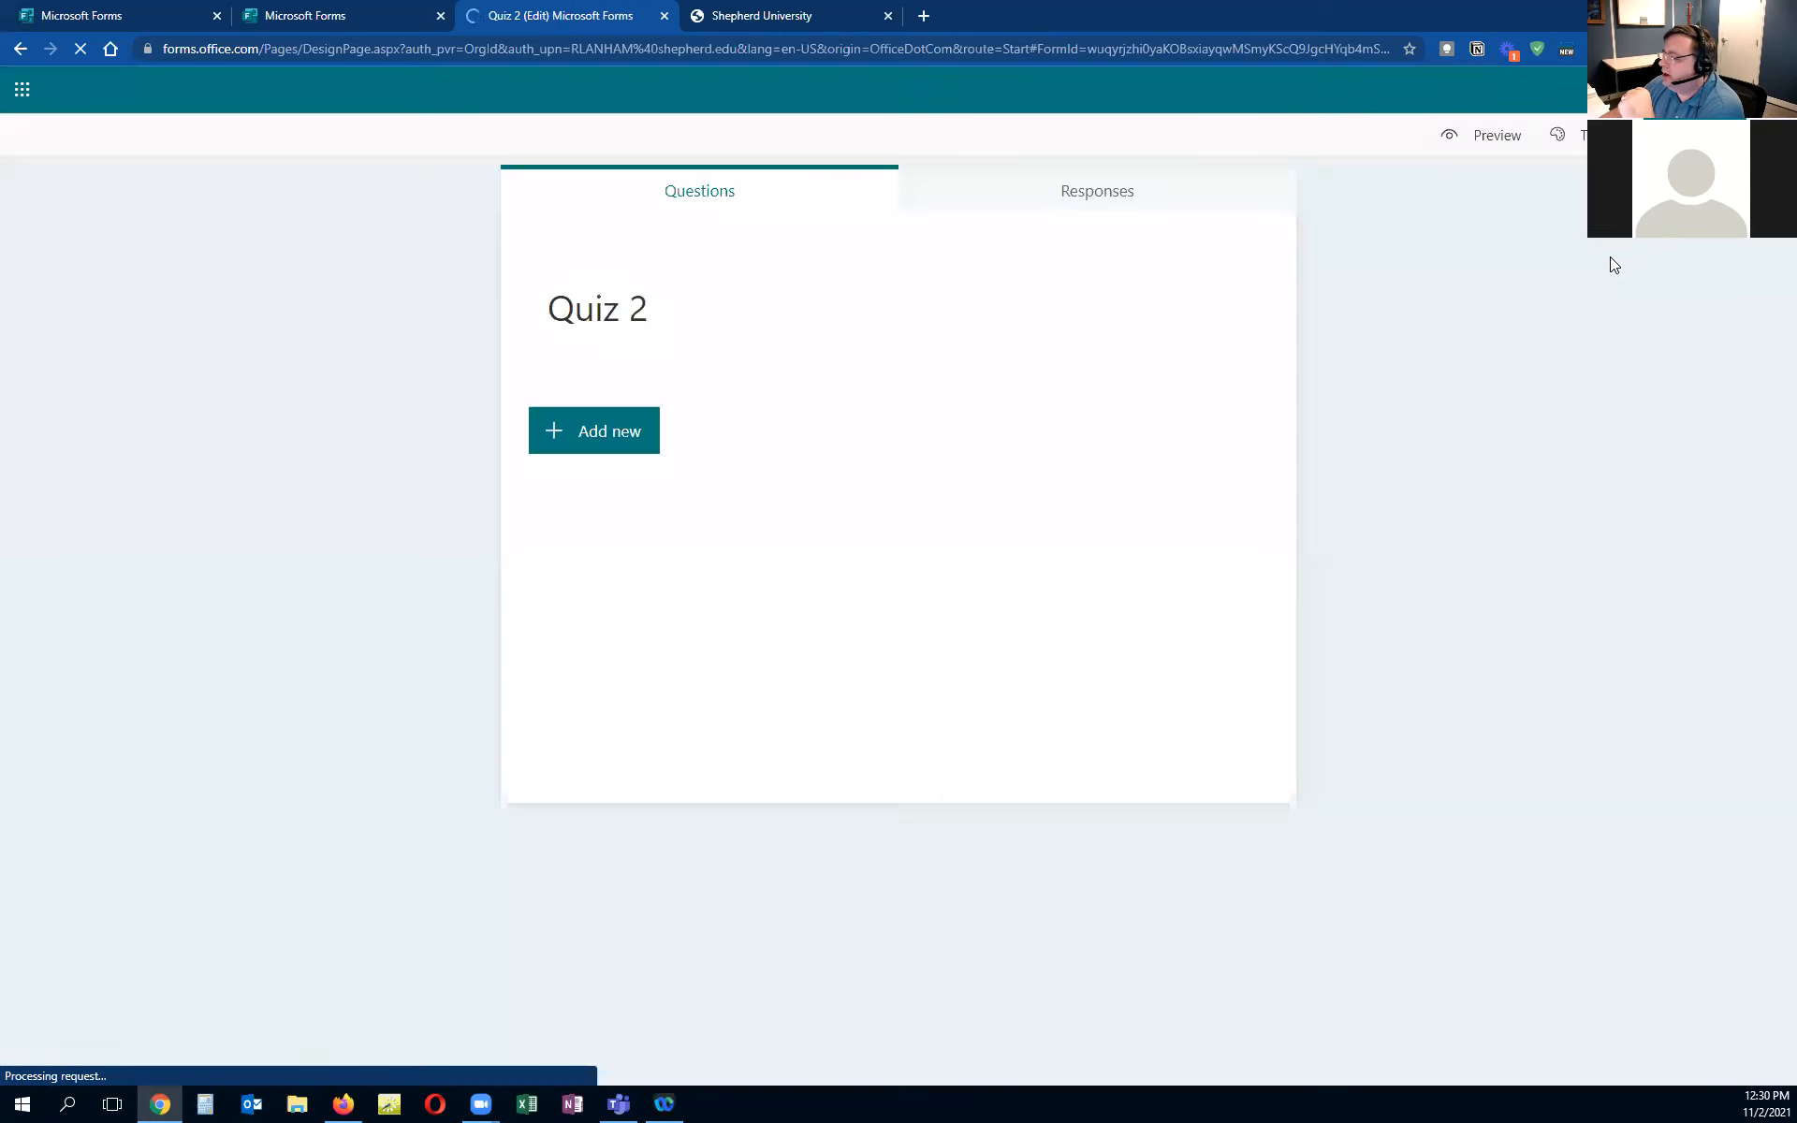
pyautogui.click(1772, 136)
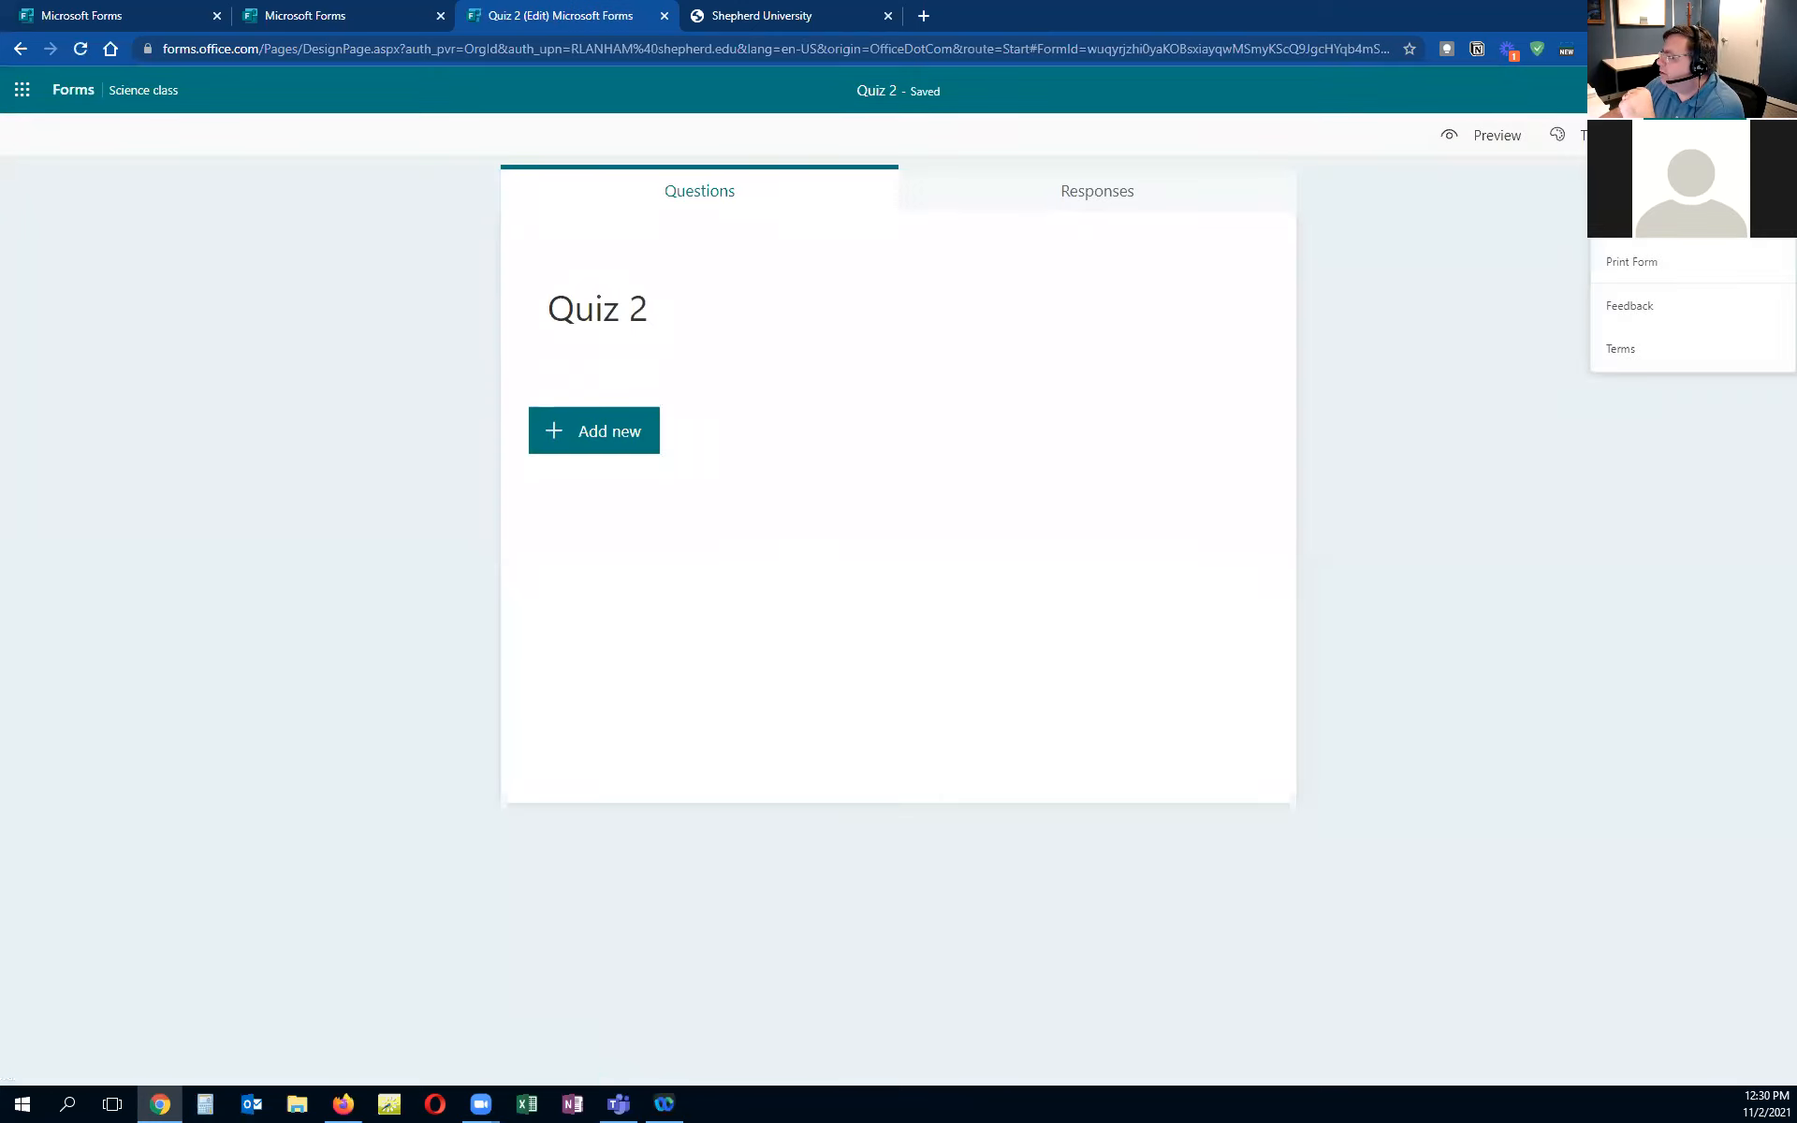
pyautogui.click(1628, 175)
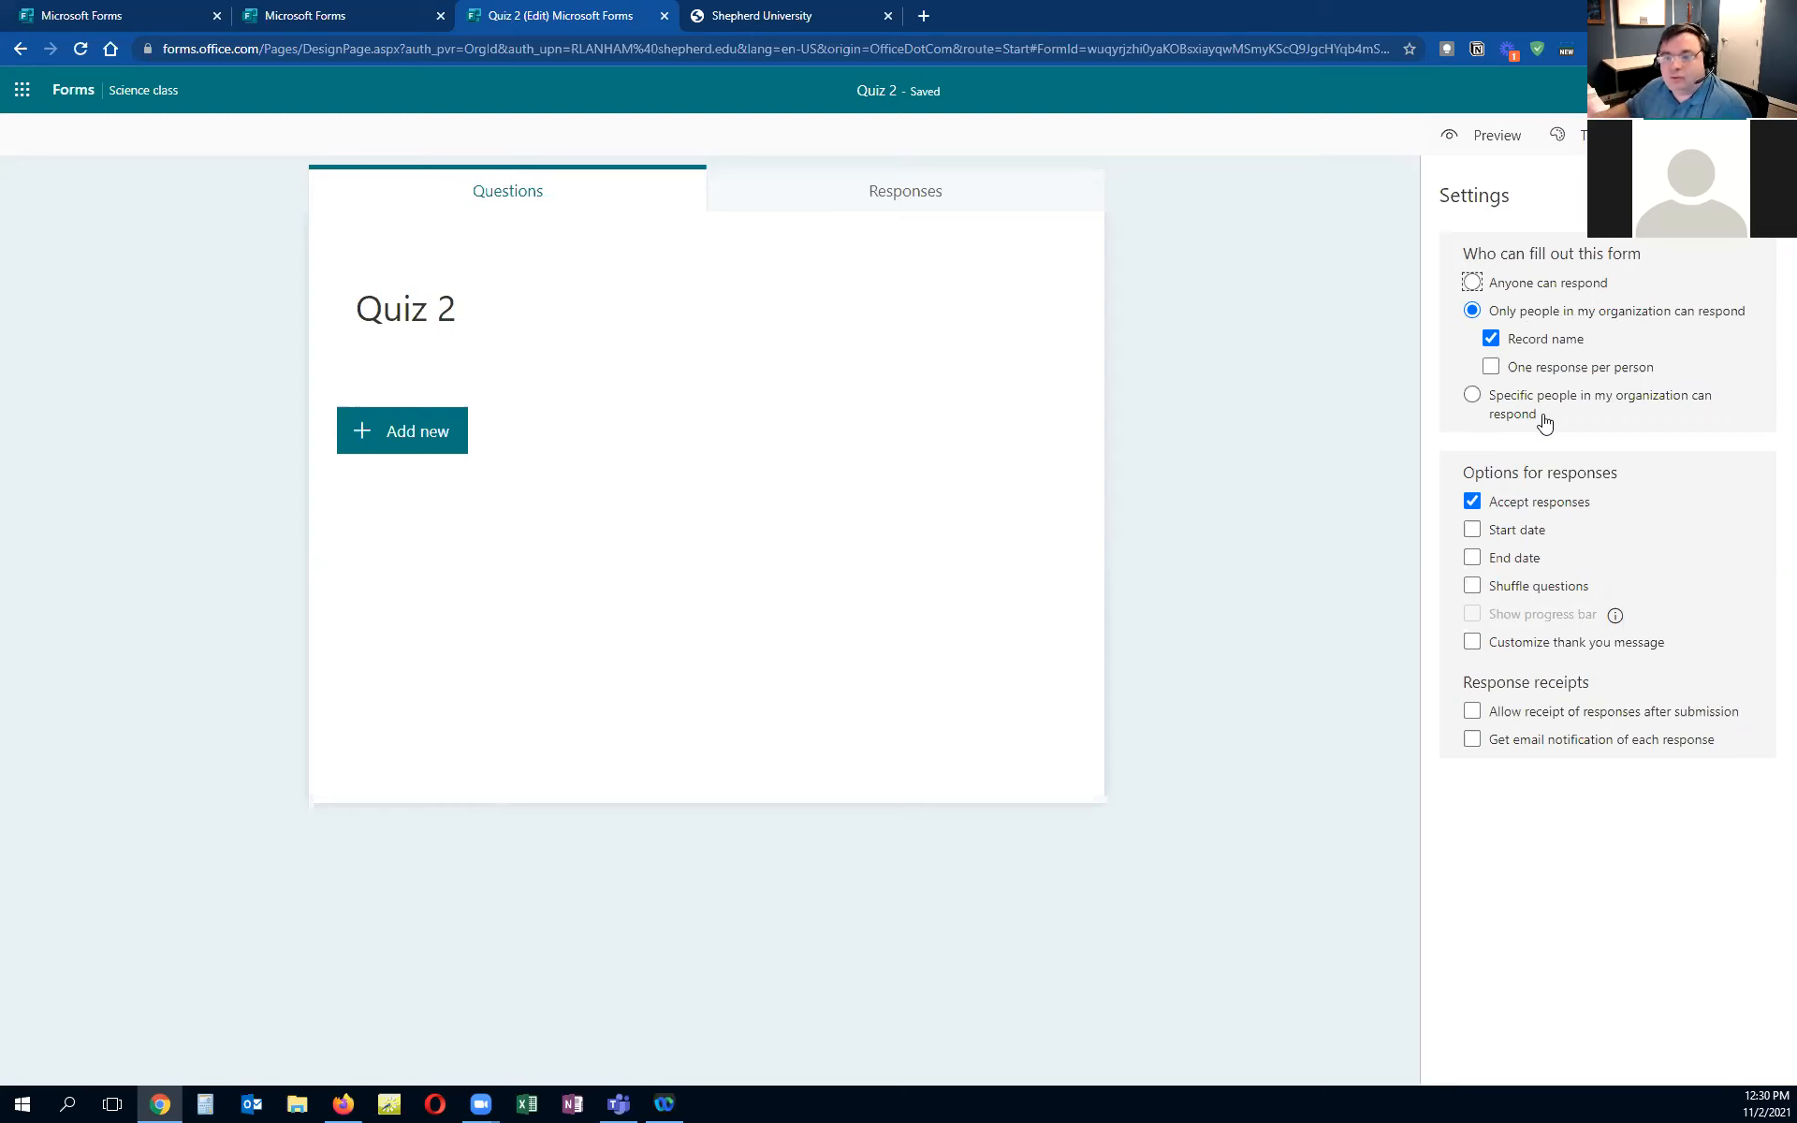
# Allow anyone to respond to Quiz 2, and return to the list of forms
pyautogui.click(1472, 282)
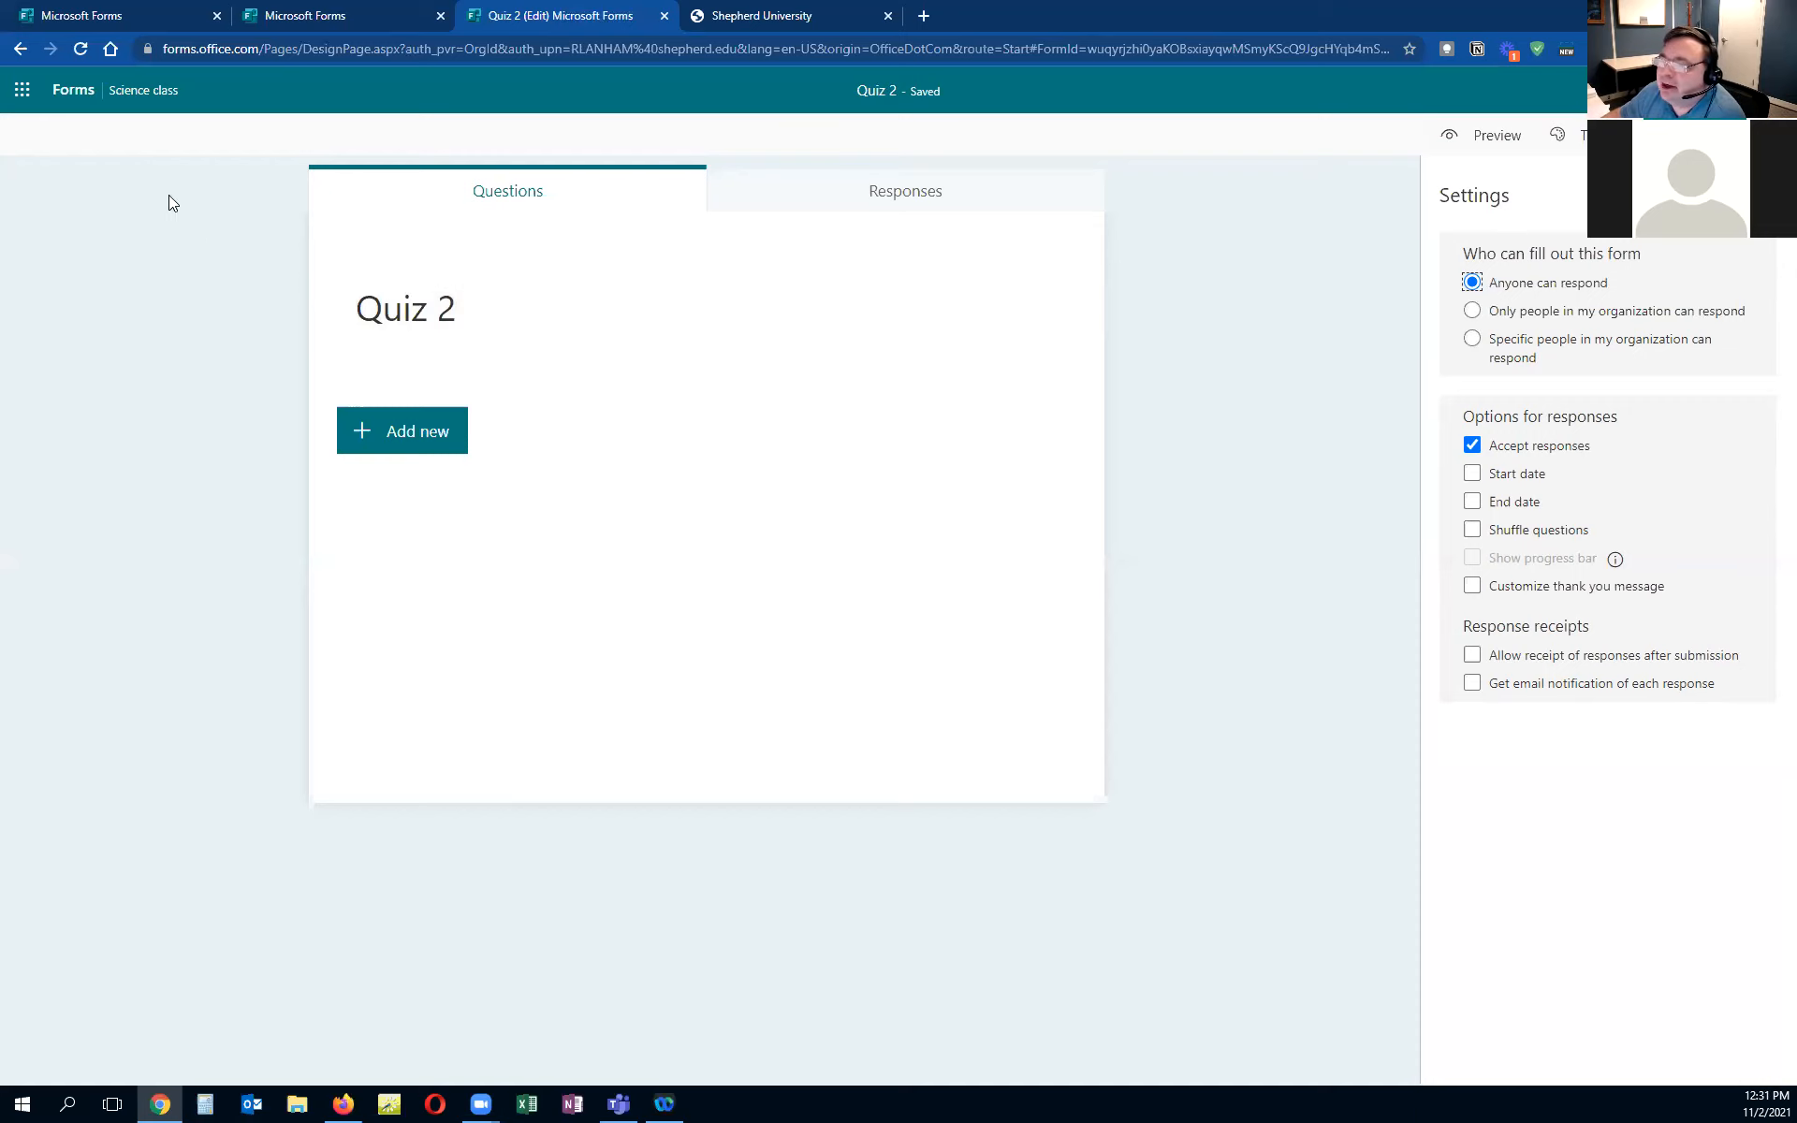
pyautogui.click(72, 101)
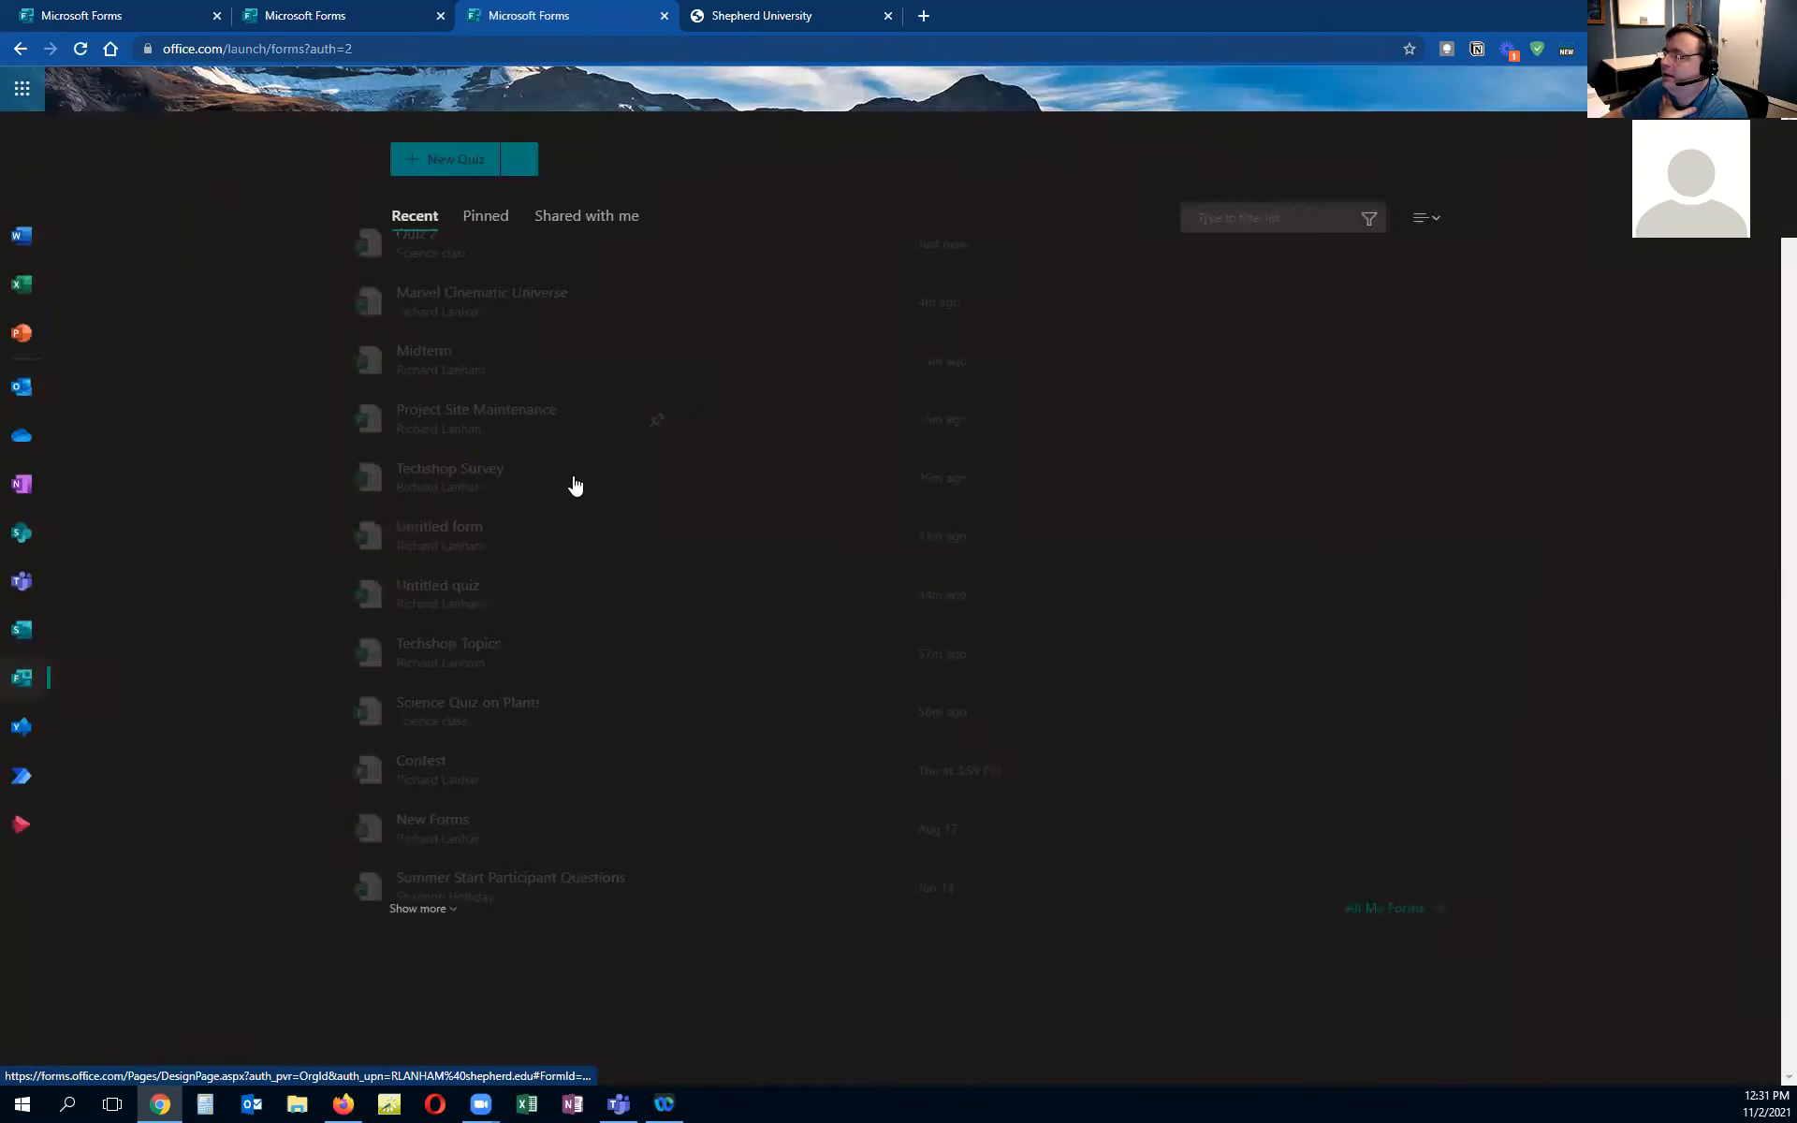
# Open the Project Site Maintenance form and look through its introduction and questions
pyautogui.click(548, 436)
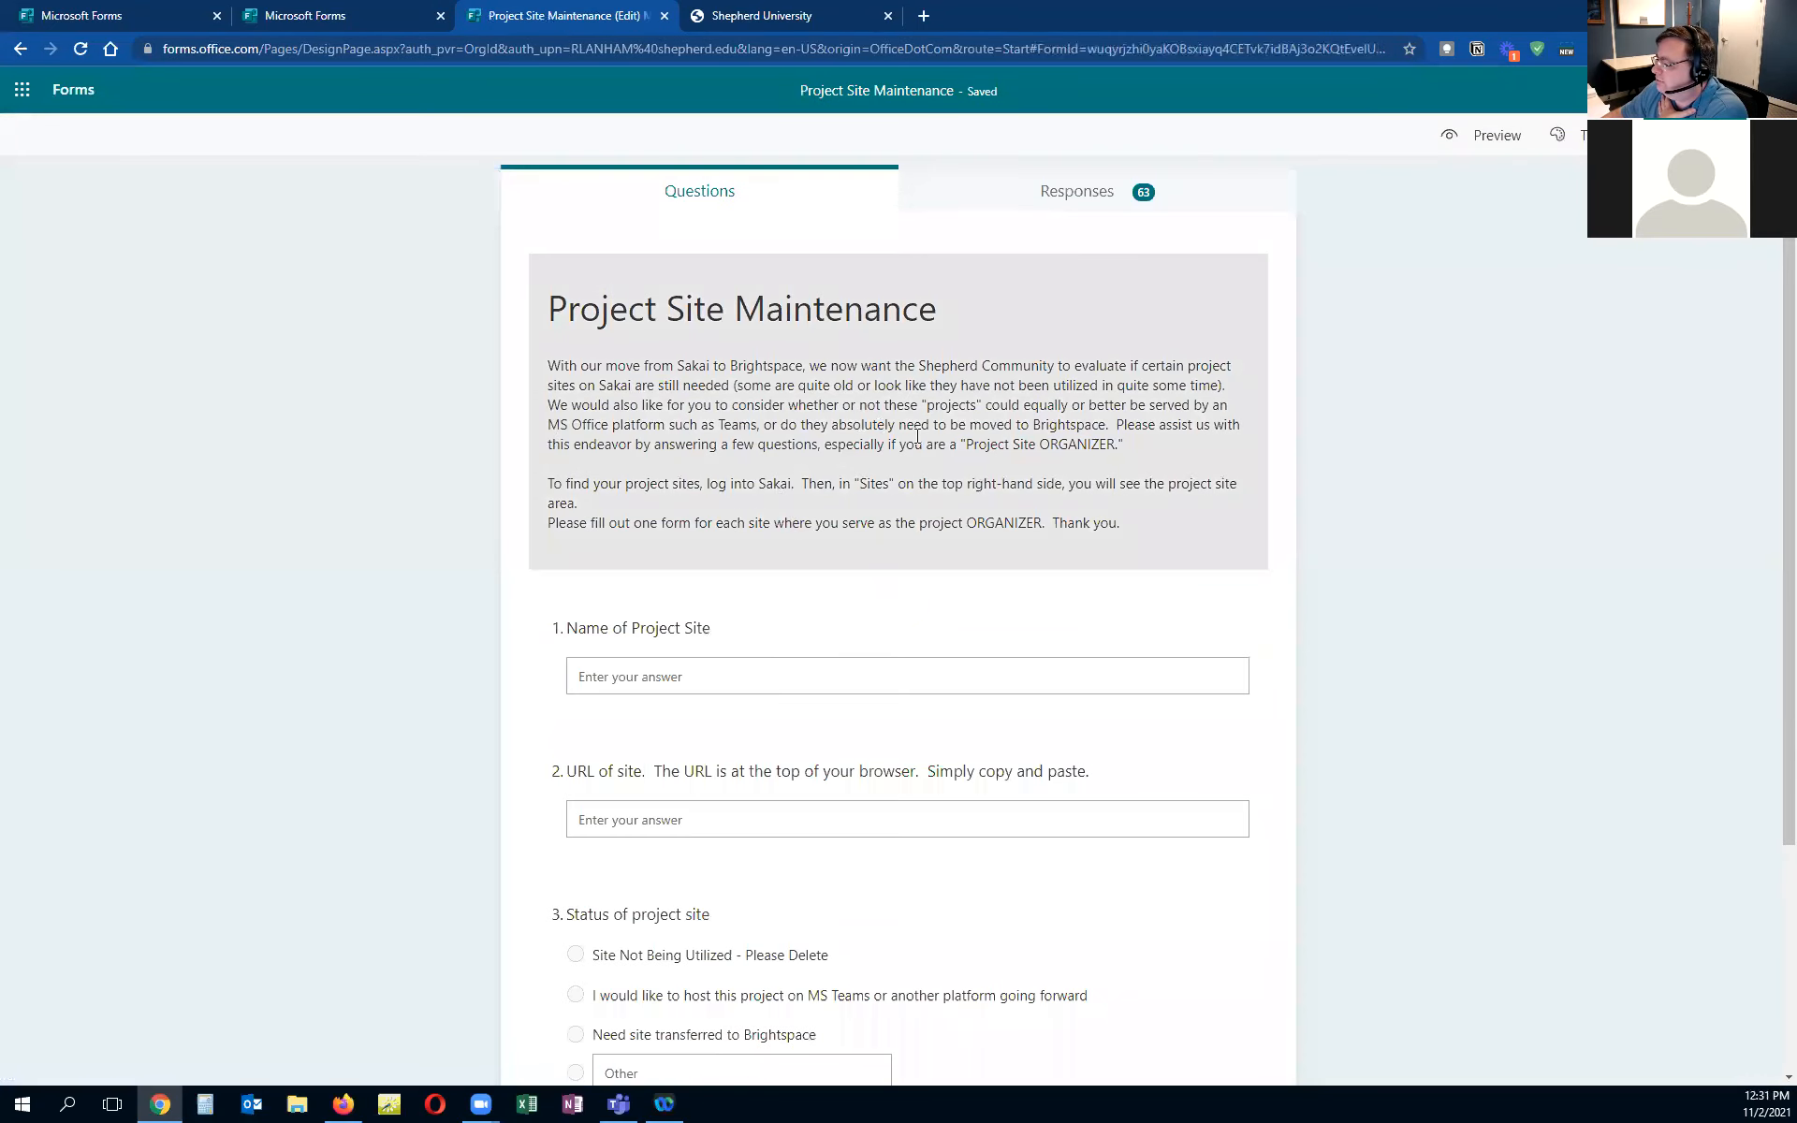
pyautogui.scroll(-3, 1420, 569)
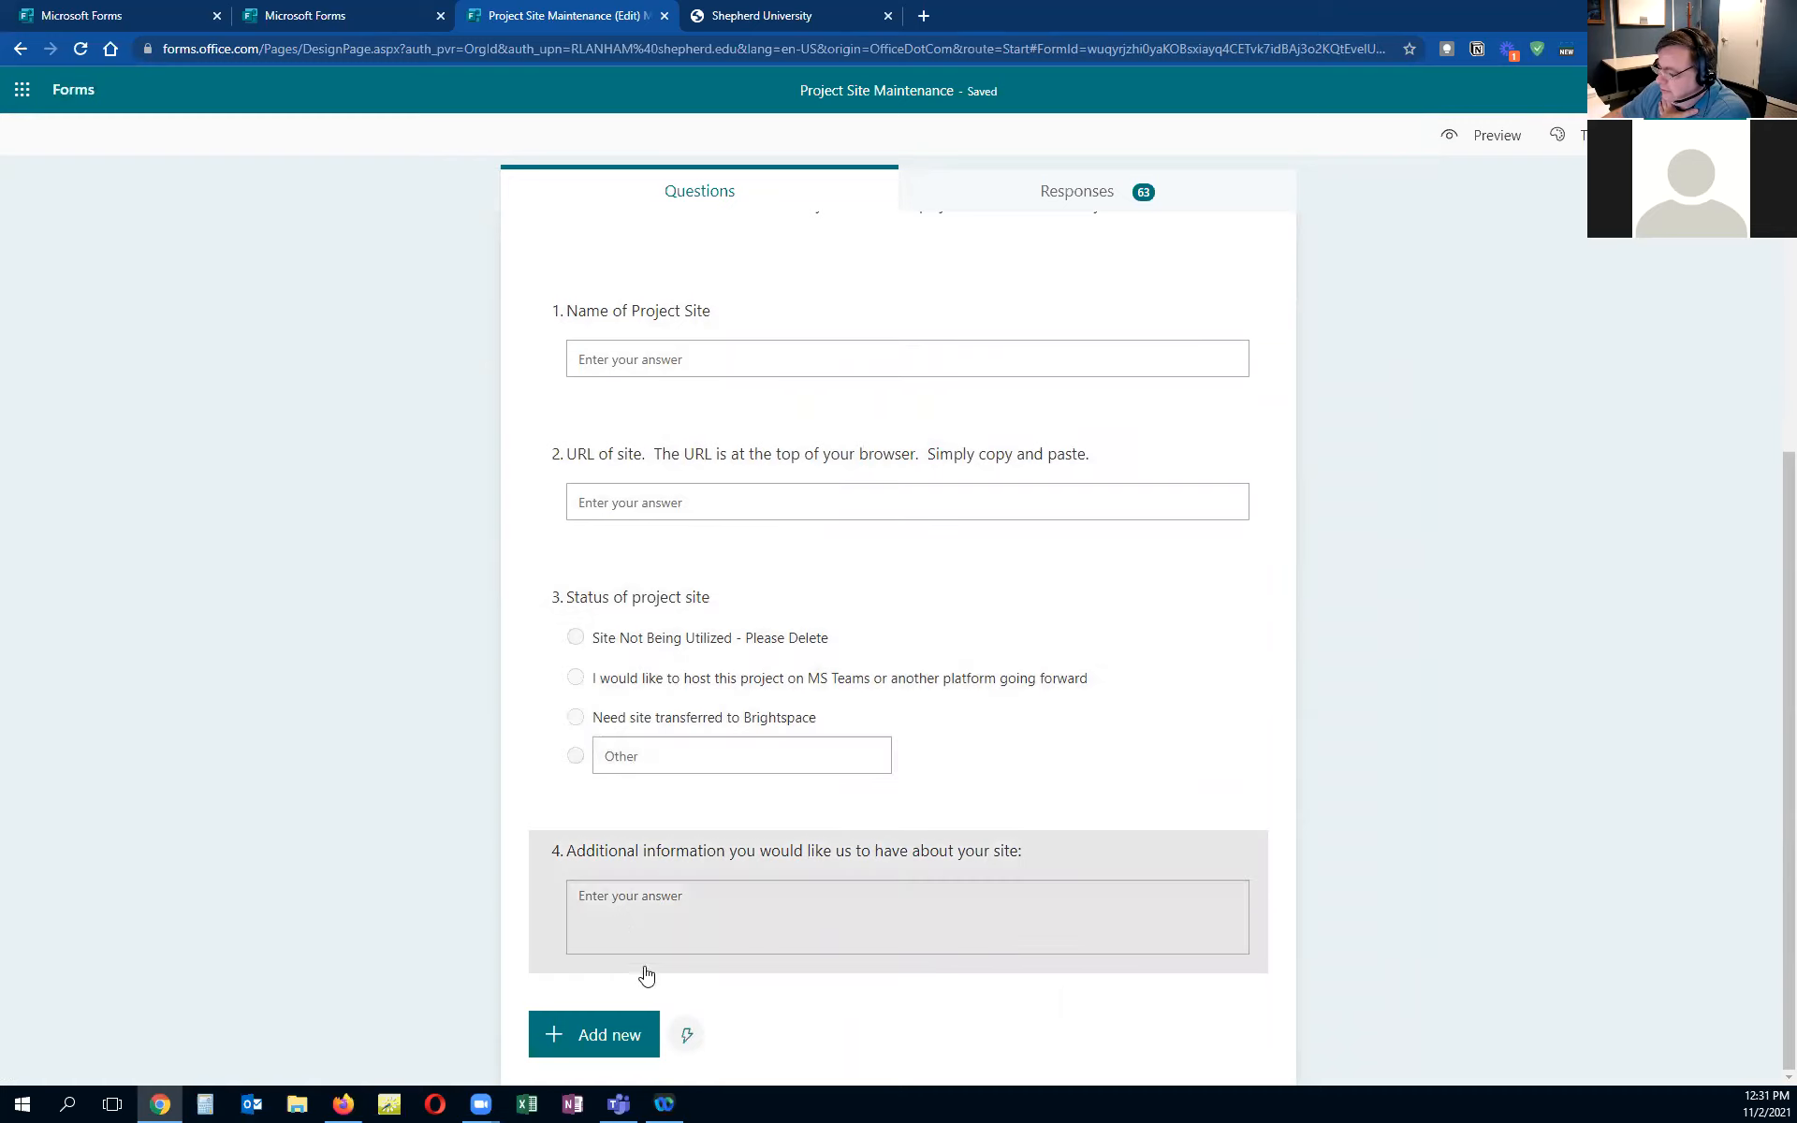
pyautogui.scroll(1, 1246, 700)
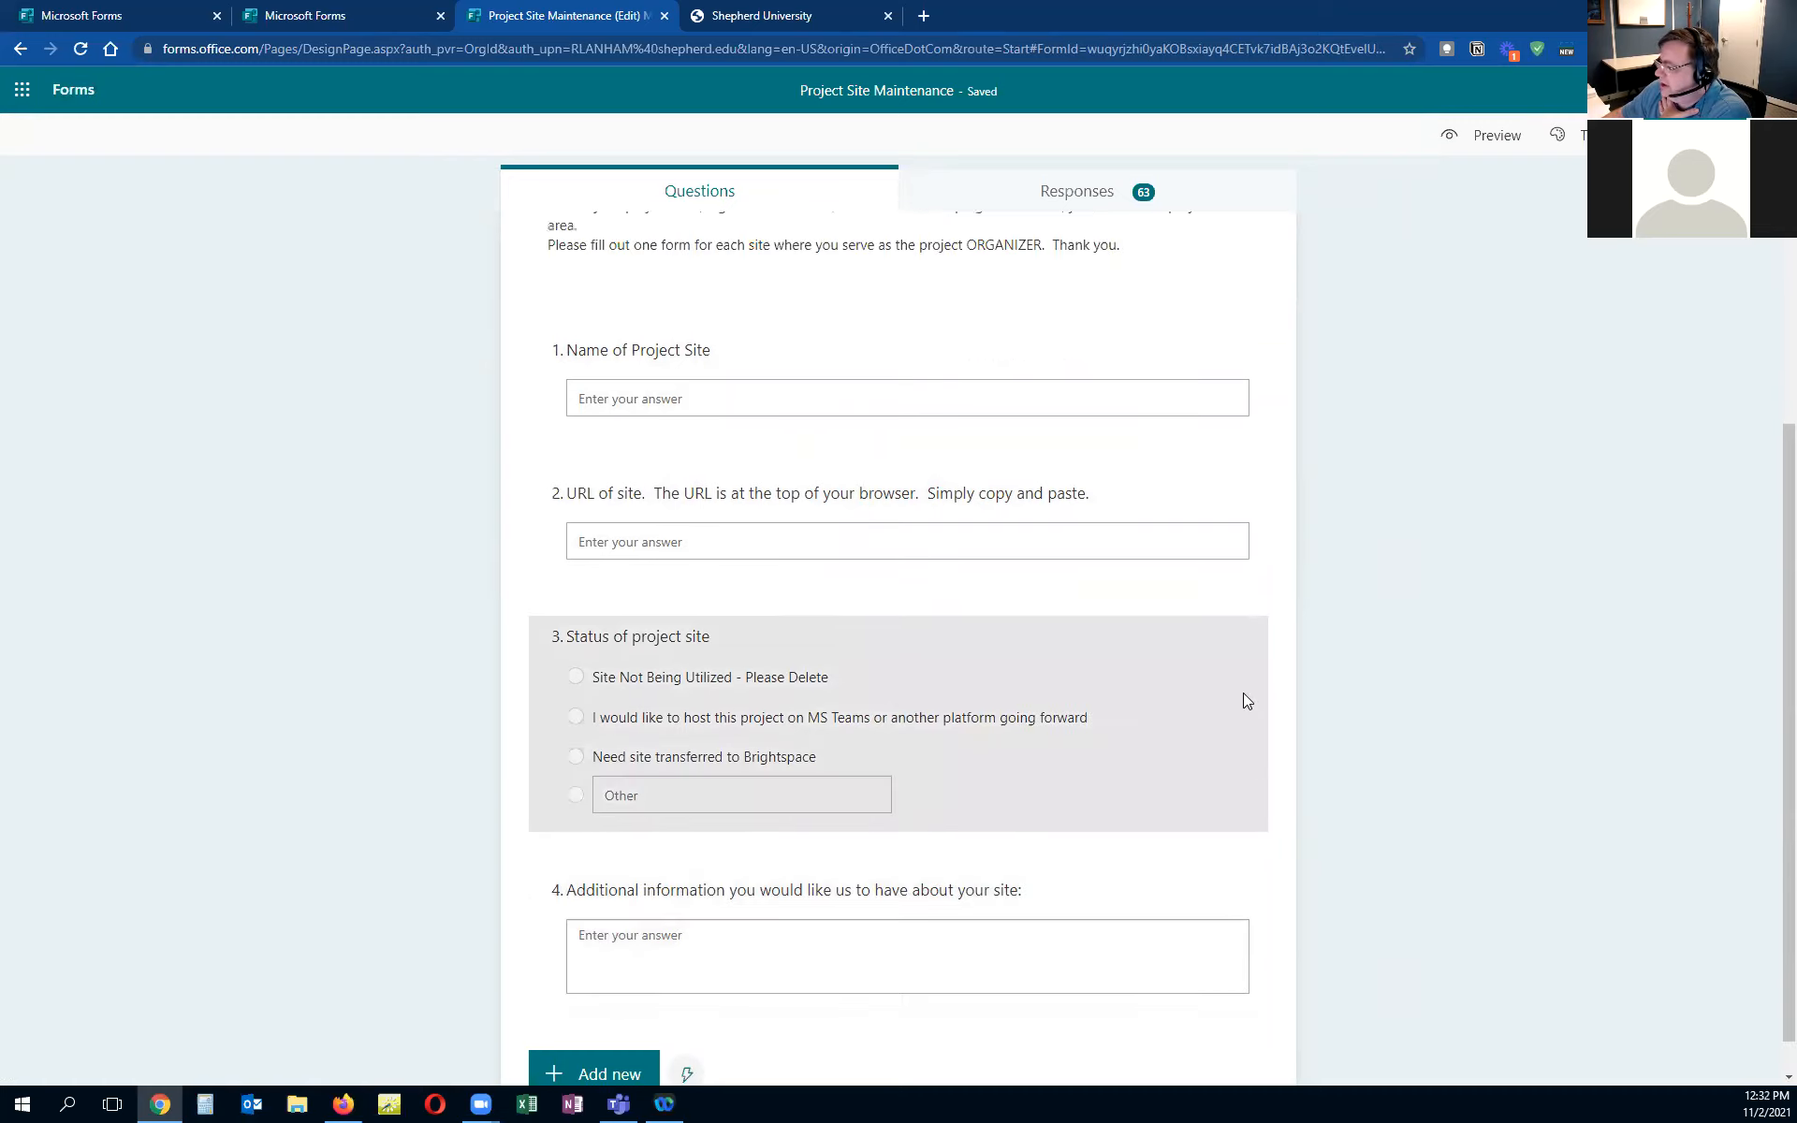
pyautogui.scroll(3, 1246, 700)
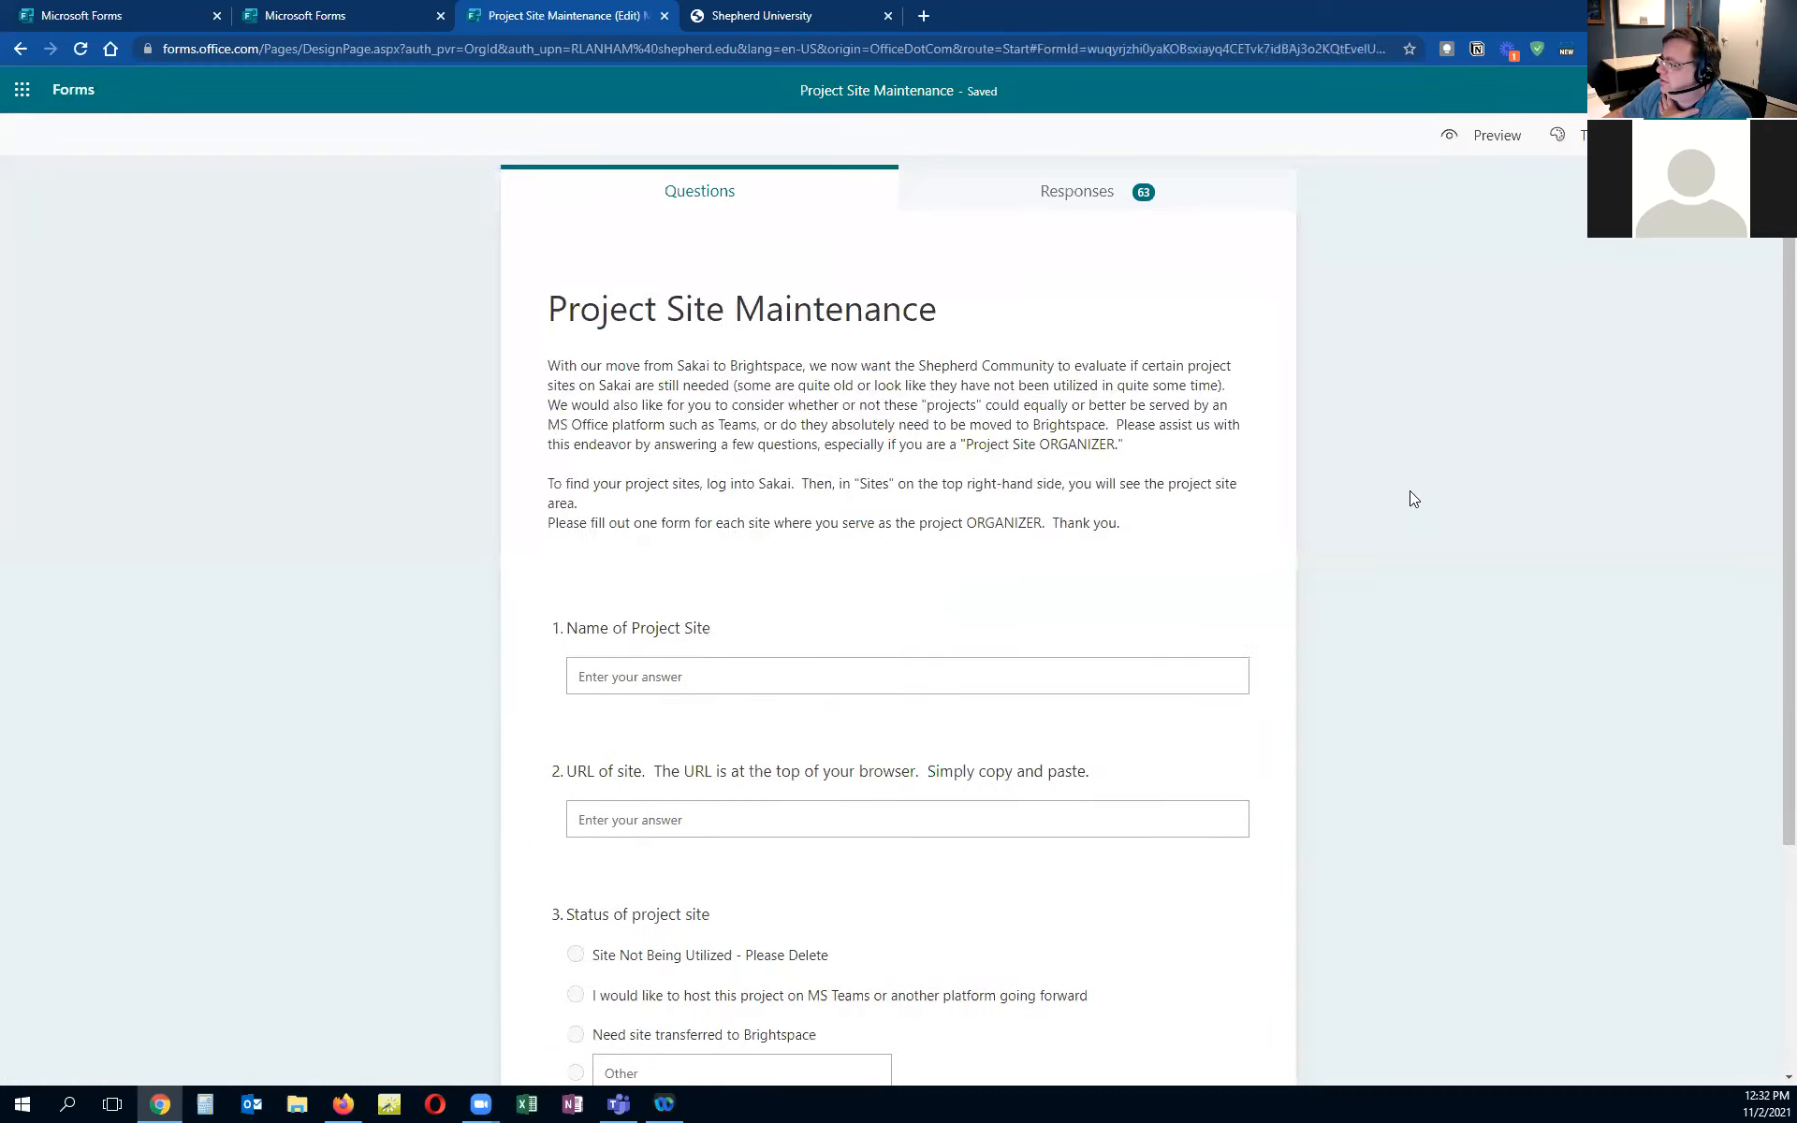
# Review the response summary for each question of the Project Site Maintenance form
pyautogui.click(1069, 204)
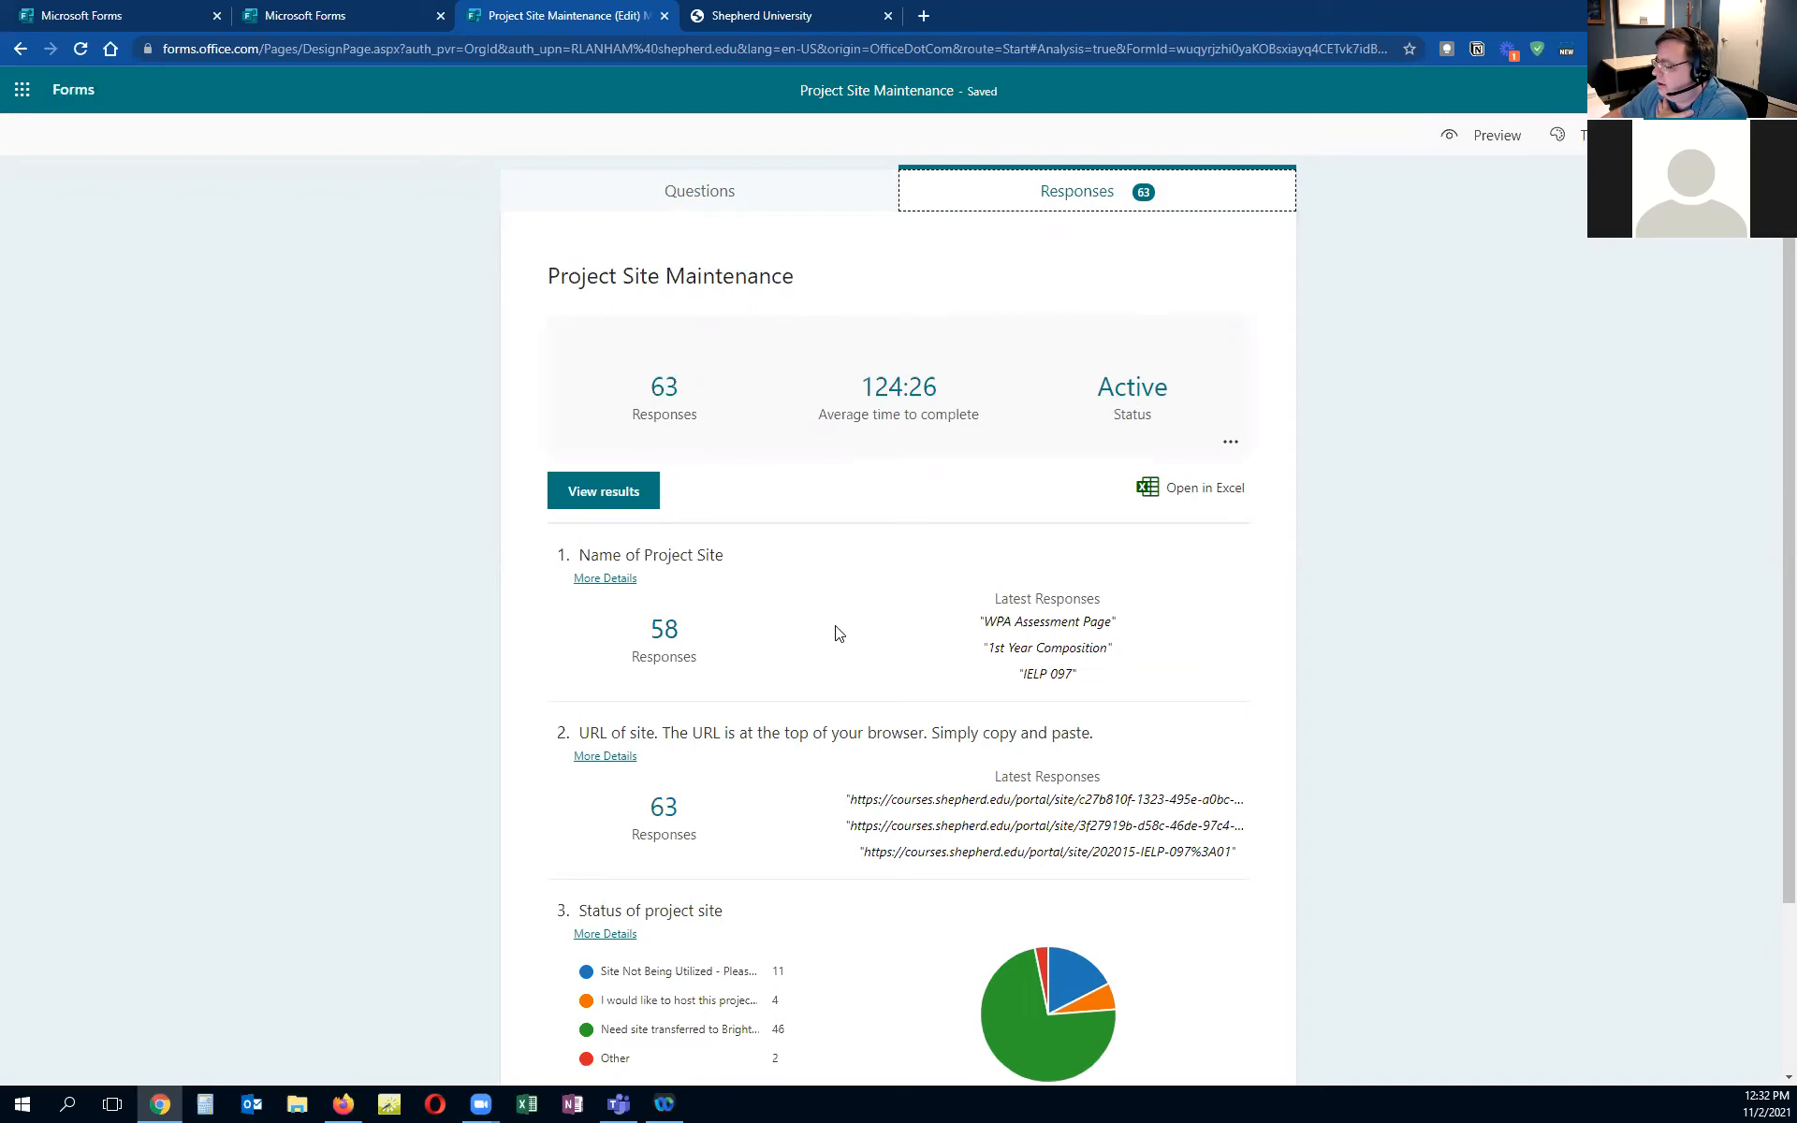
pyautogui.scroll(-2, 842, 622)
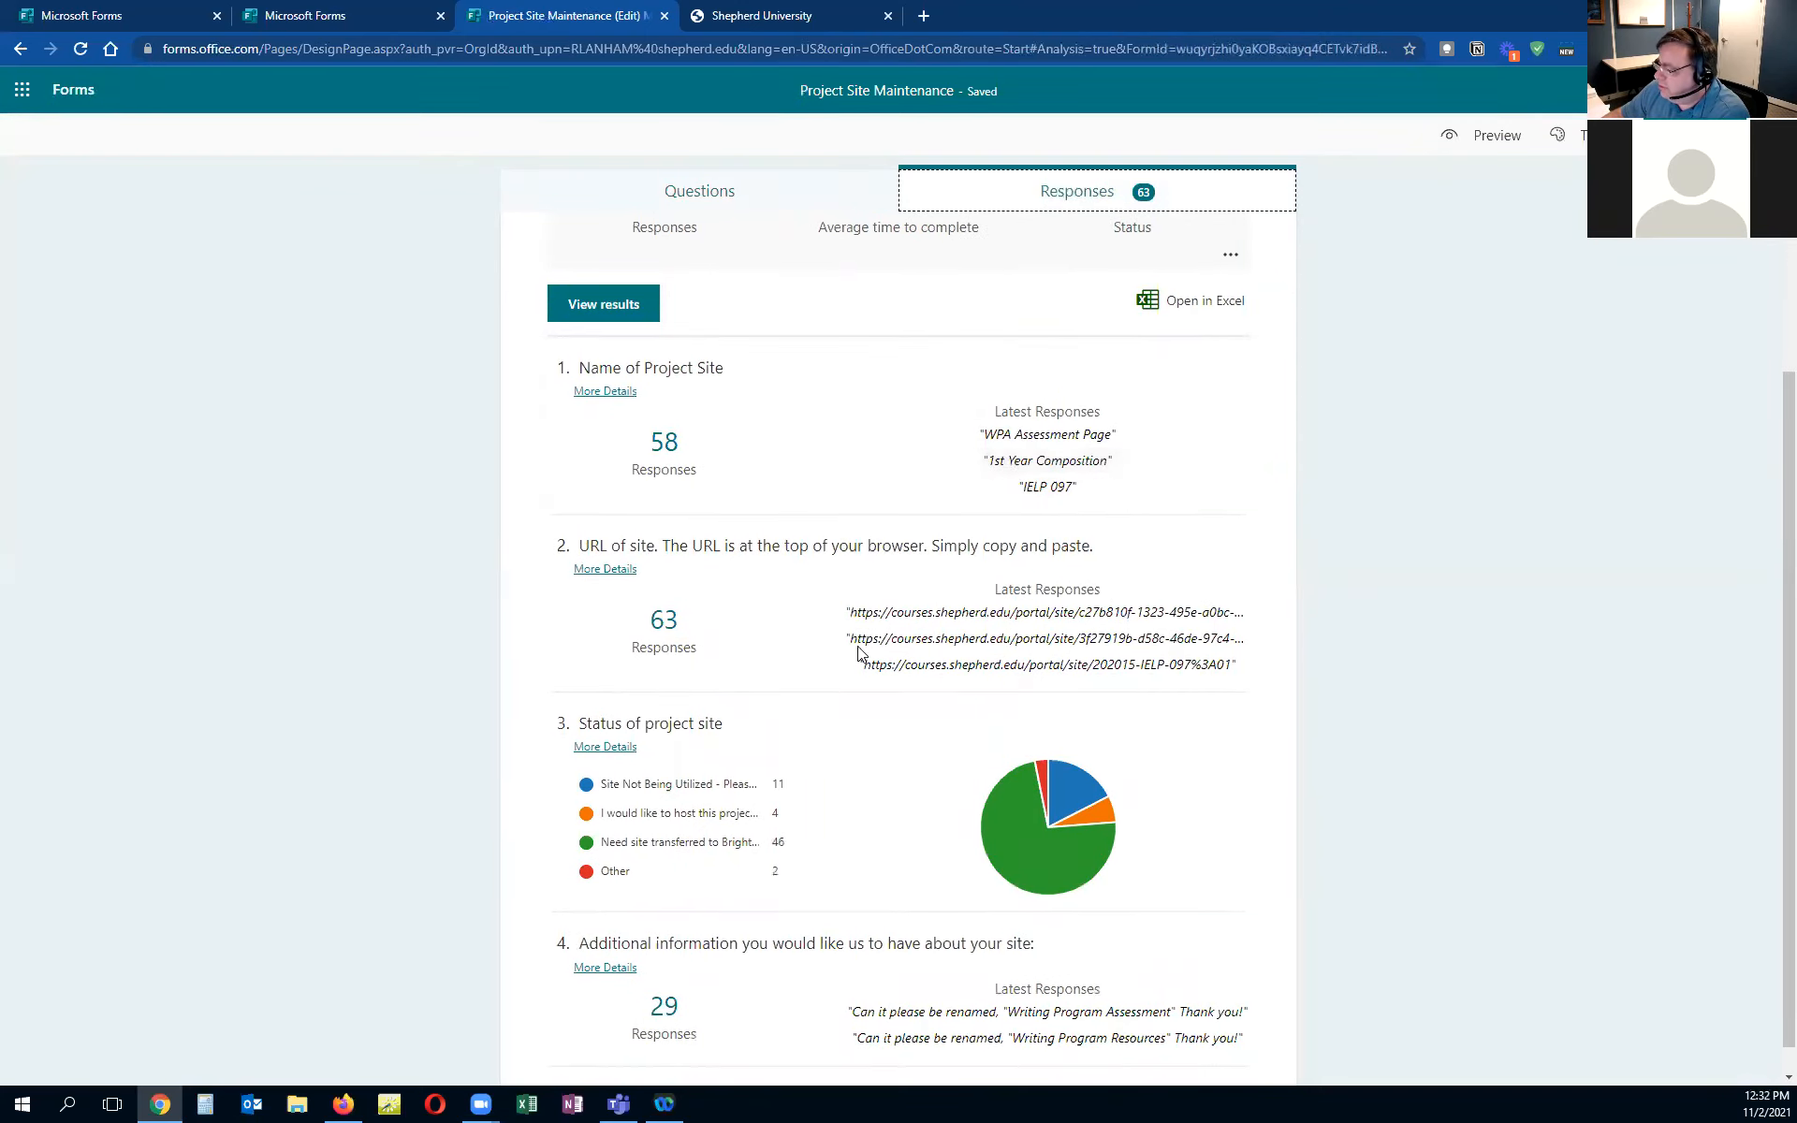
pyautogui.scroll(-1, 856, 655)
pyautogui.scroll(2, 623, 552)
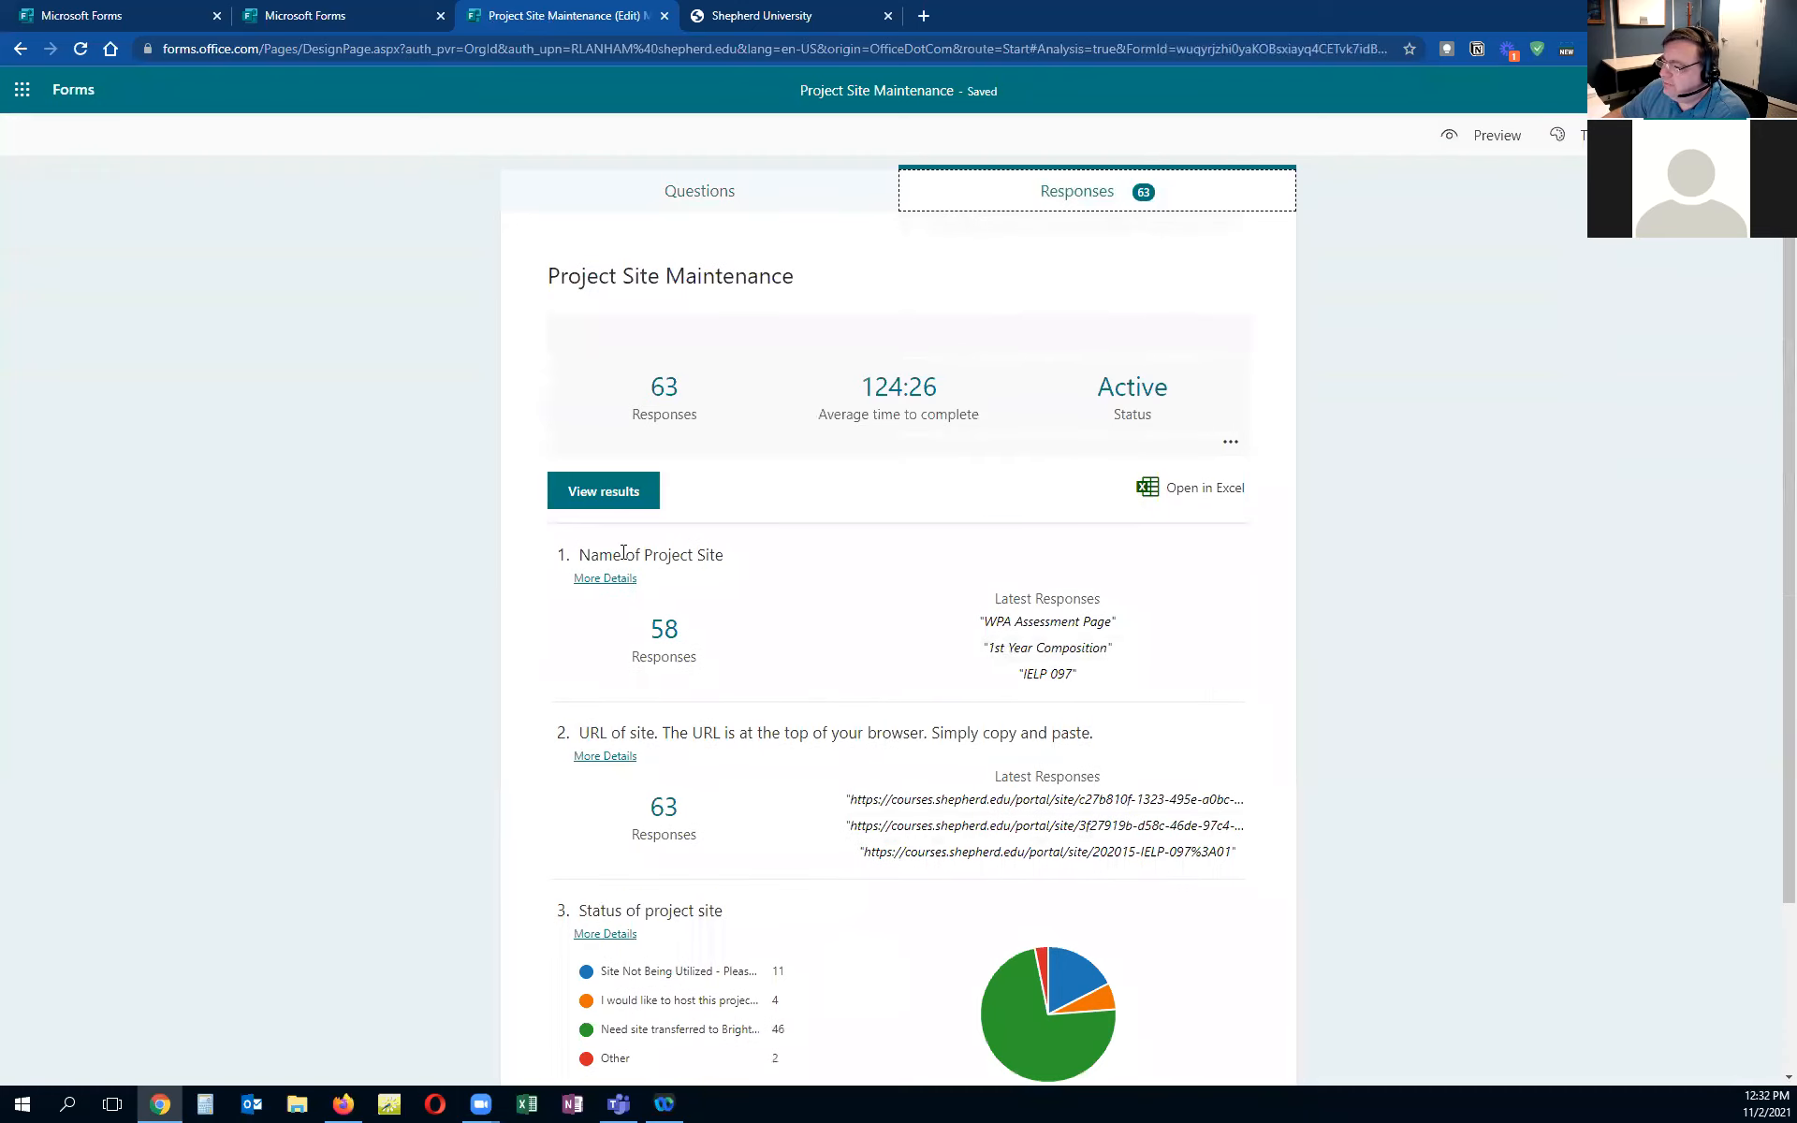
# View the individual results, browse through the first five respondents' answers, and return to the response summary
pyautogui.click(603, 496)
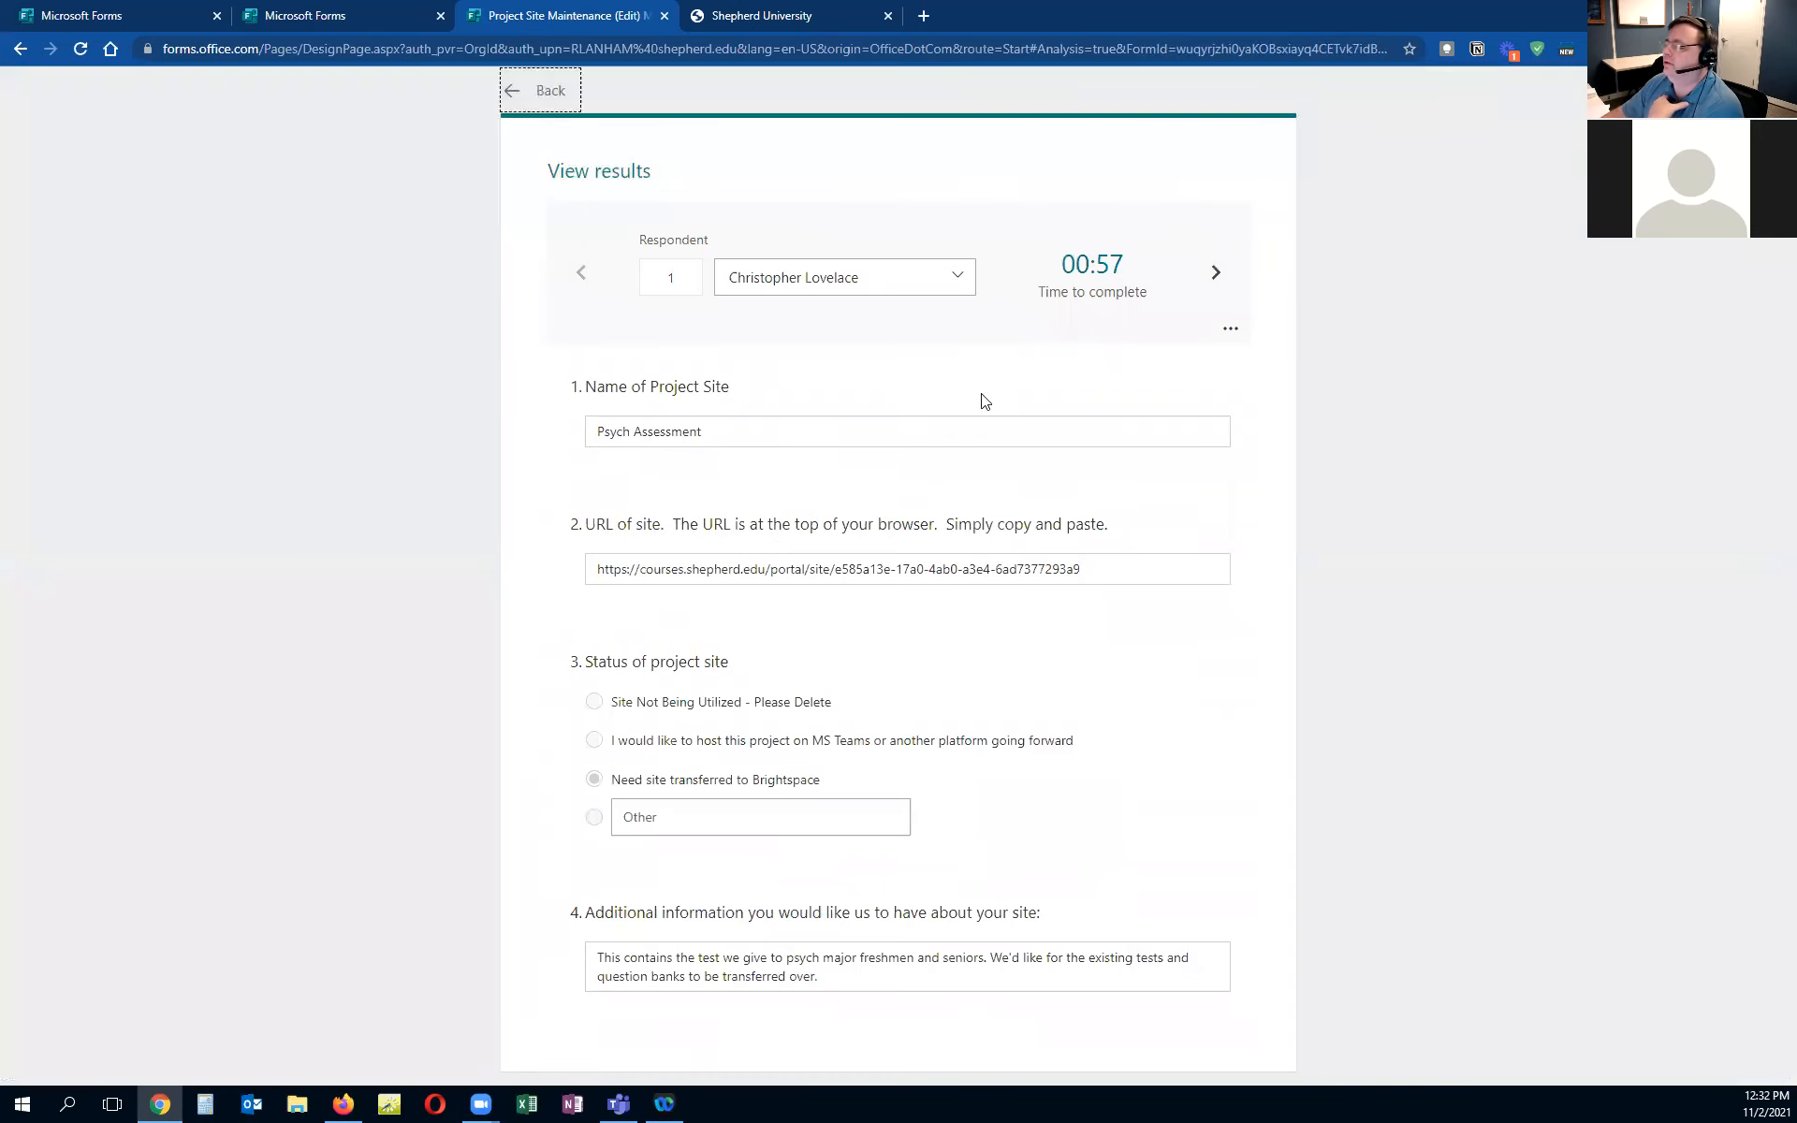
pyautogui.click(1215, 274)
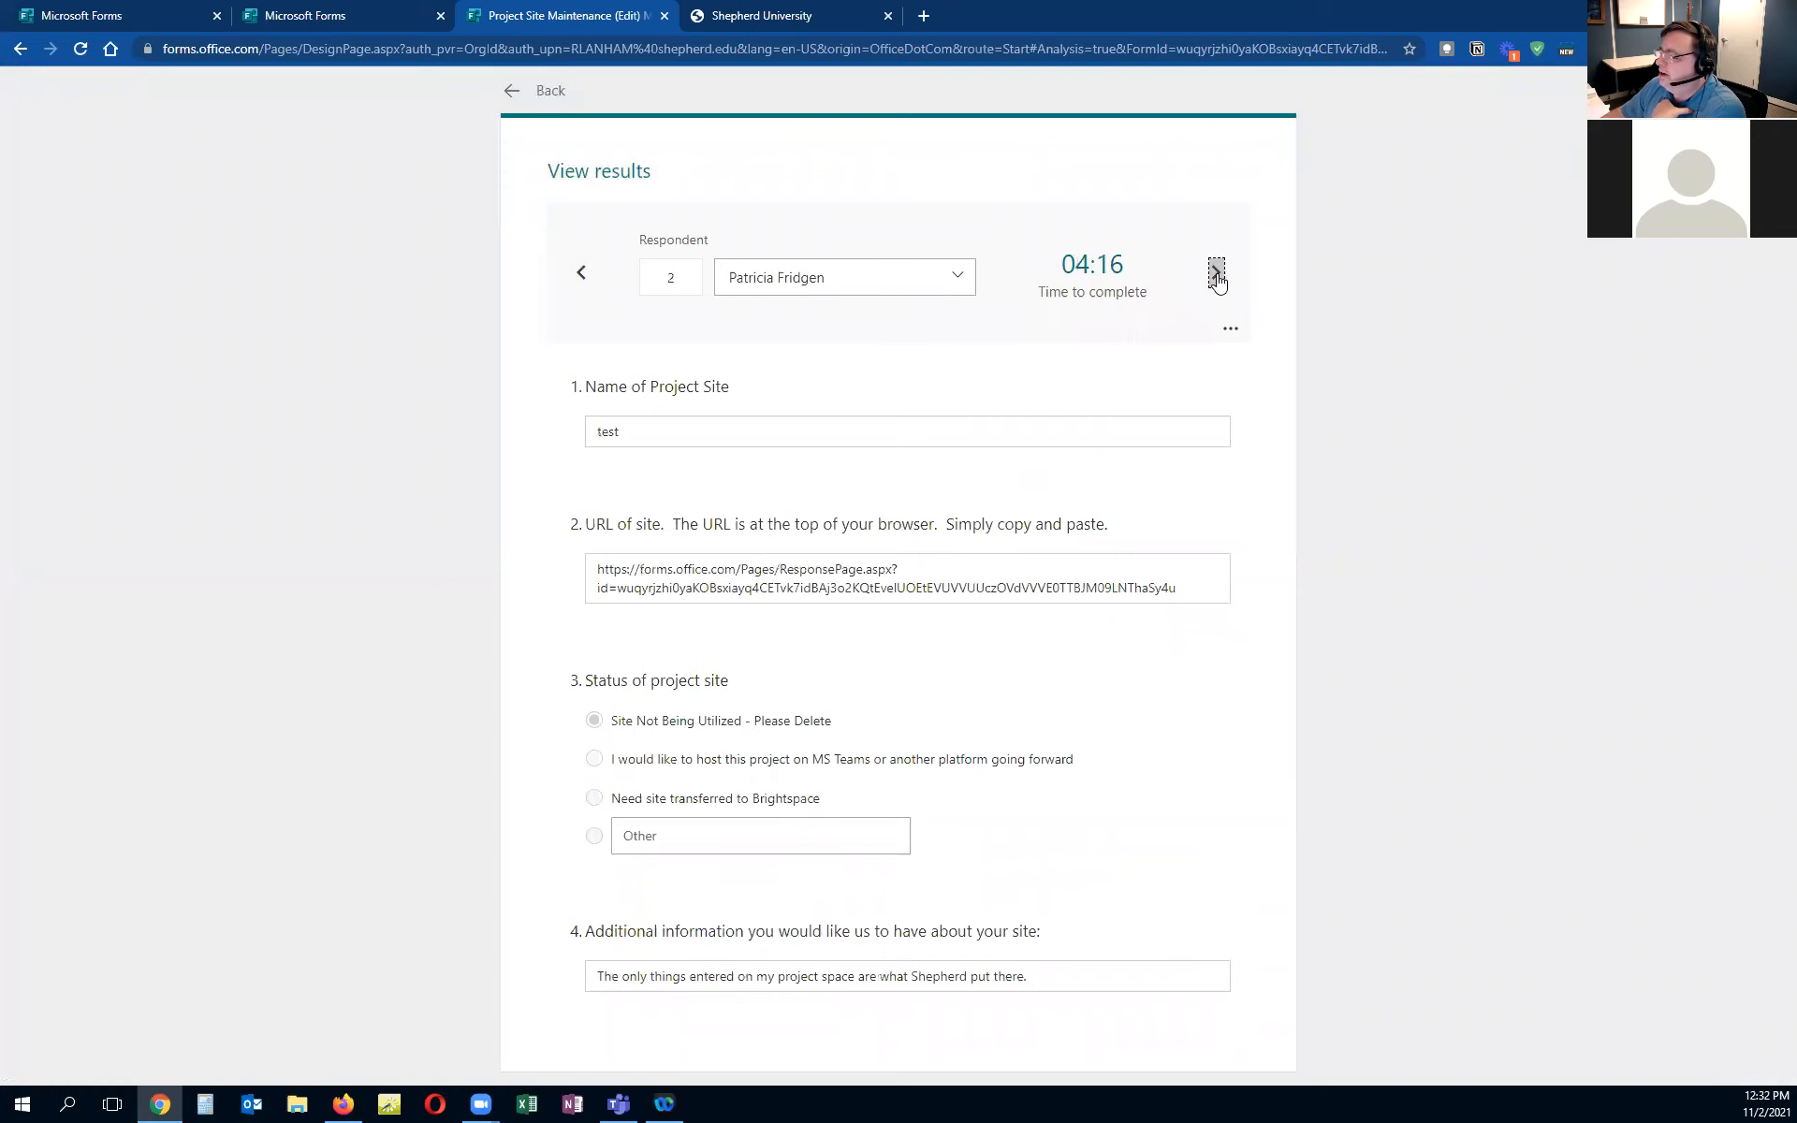
pyautogui.click(1216, 275)
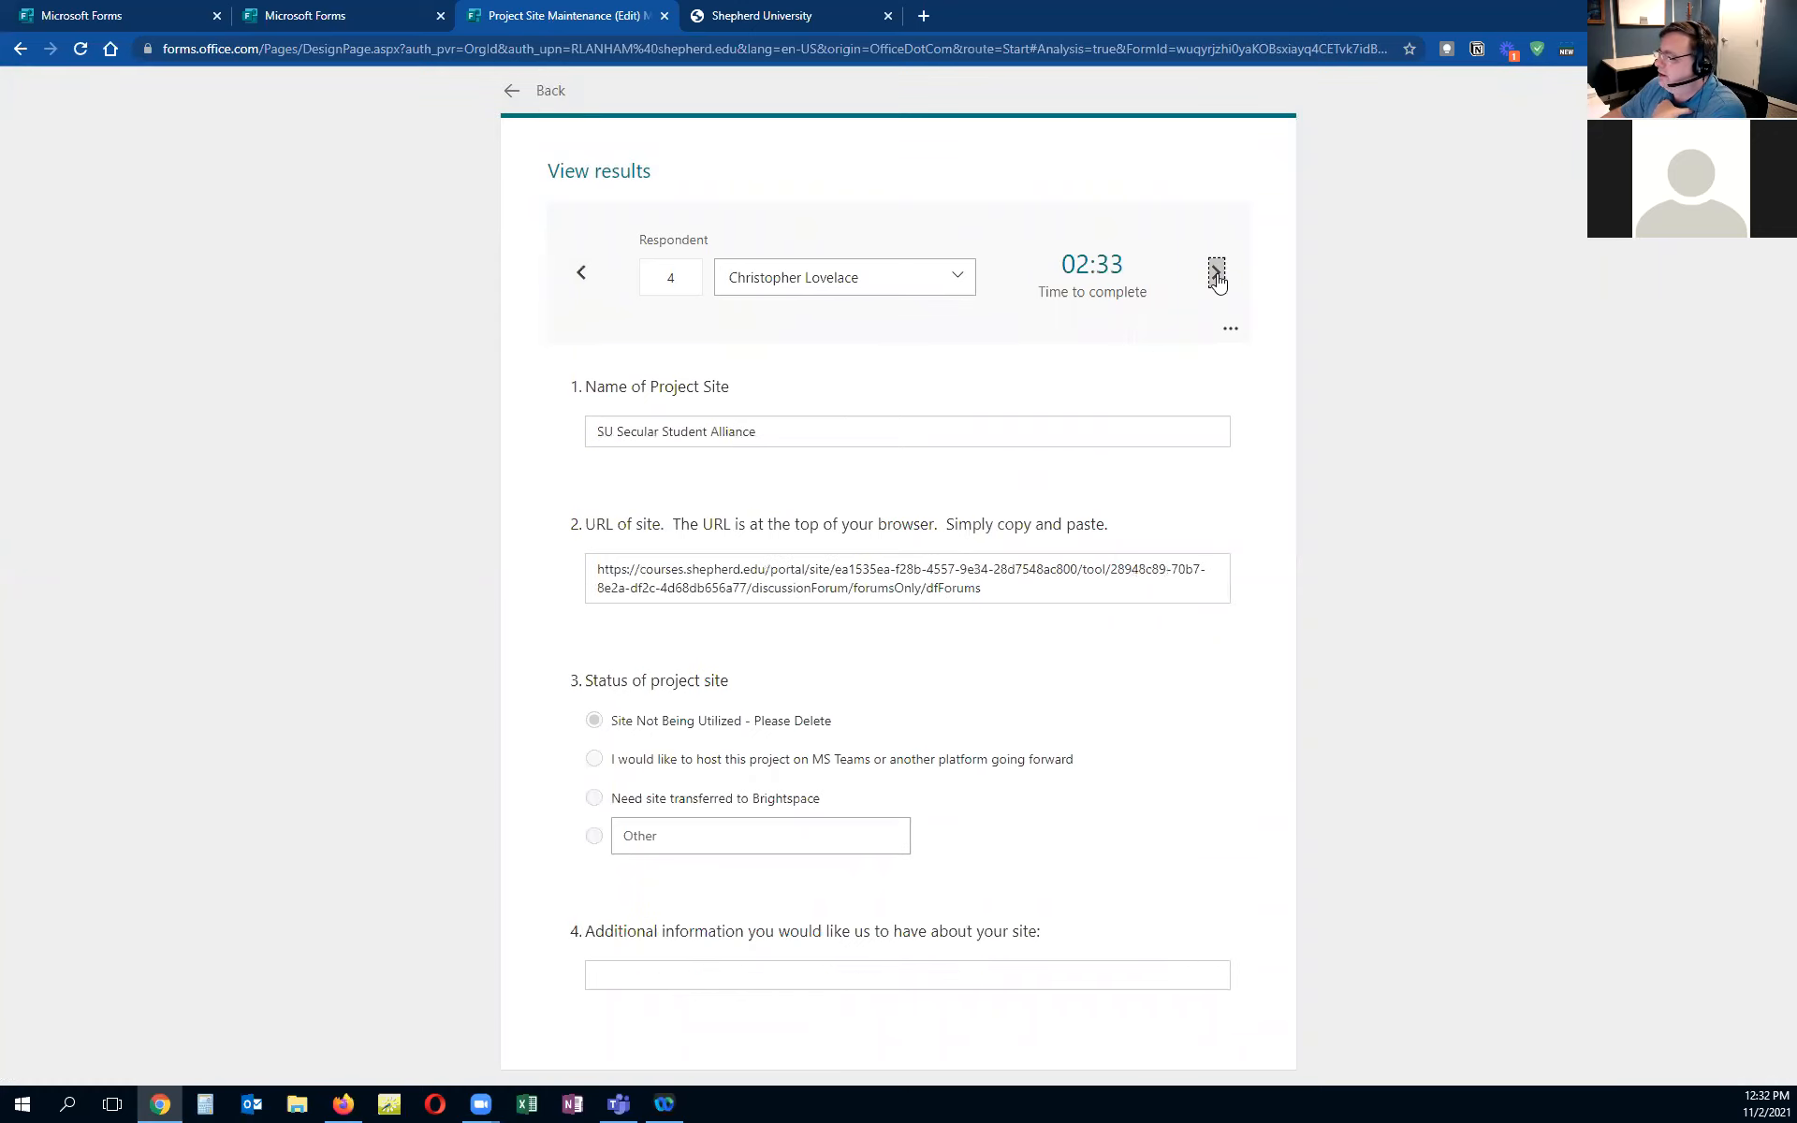
pyautogui.click(1215, 273)
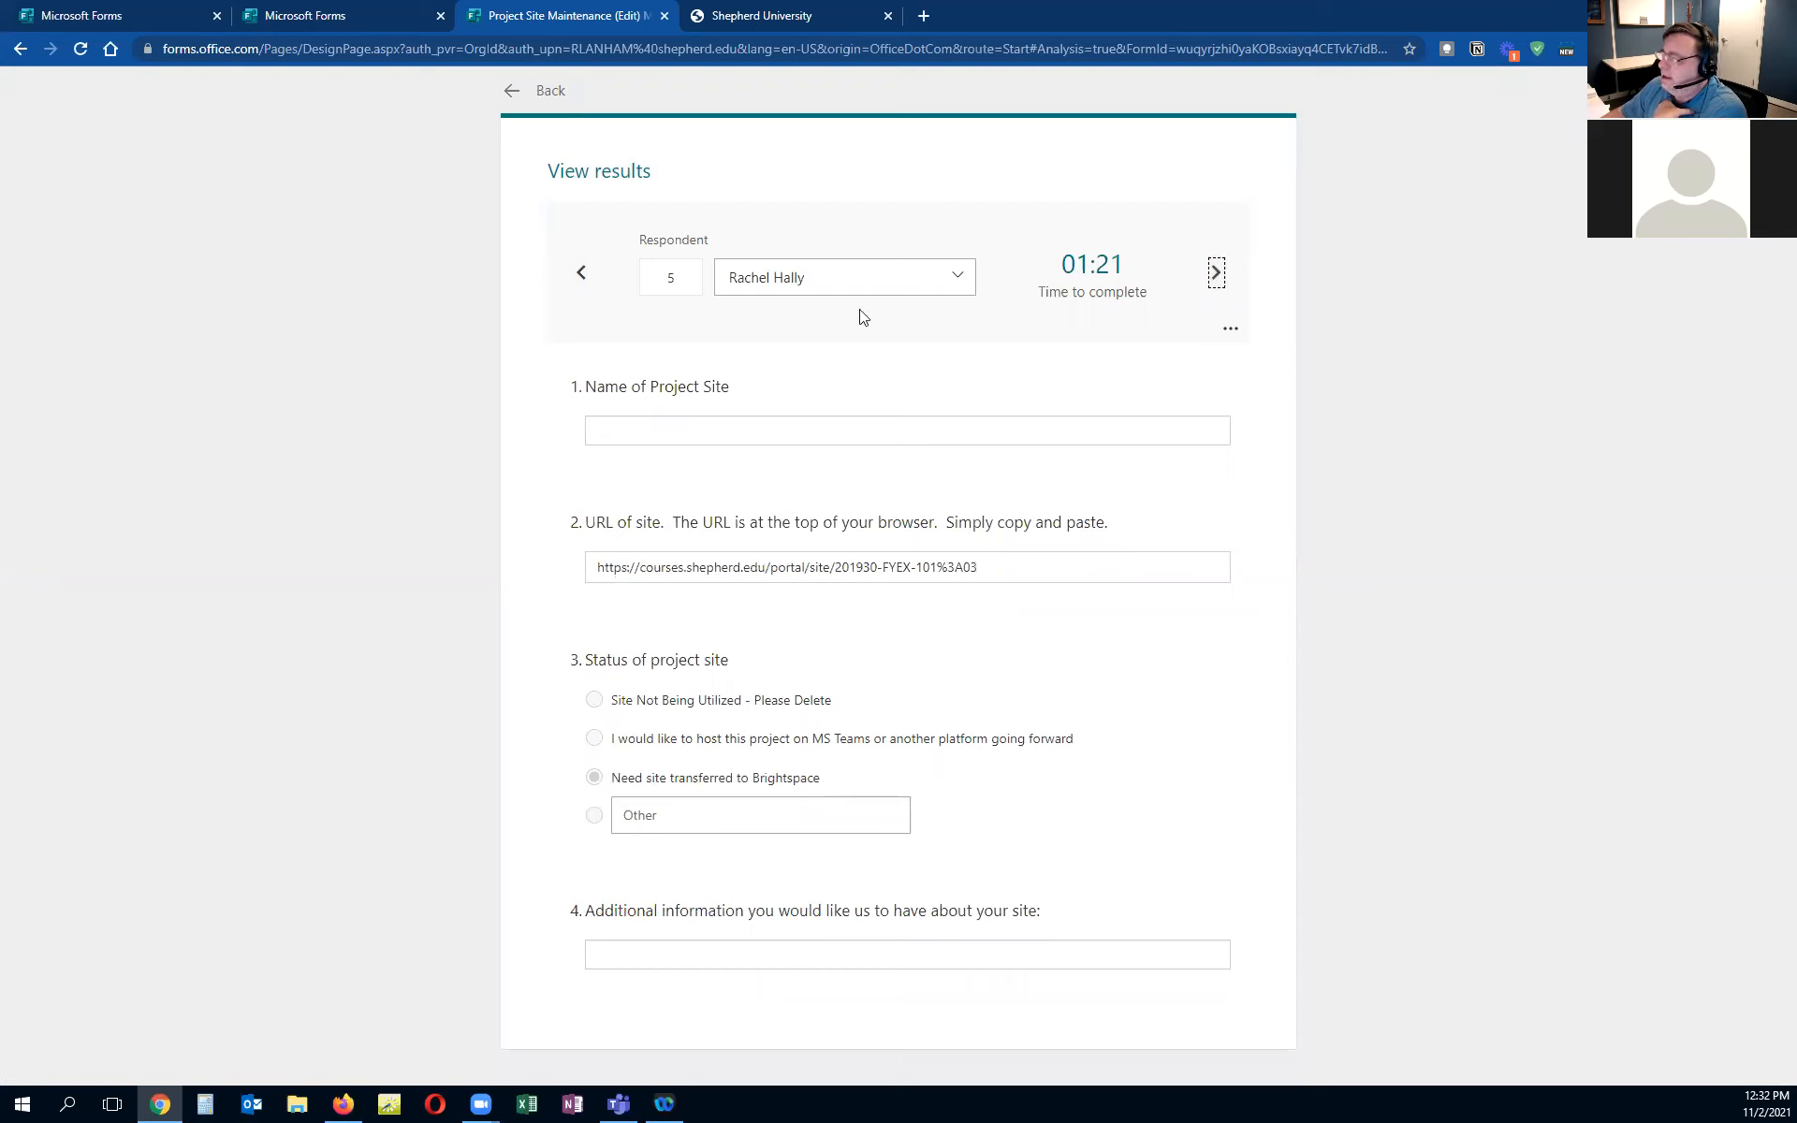
pyautogui.click(580, 272)
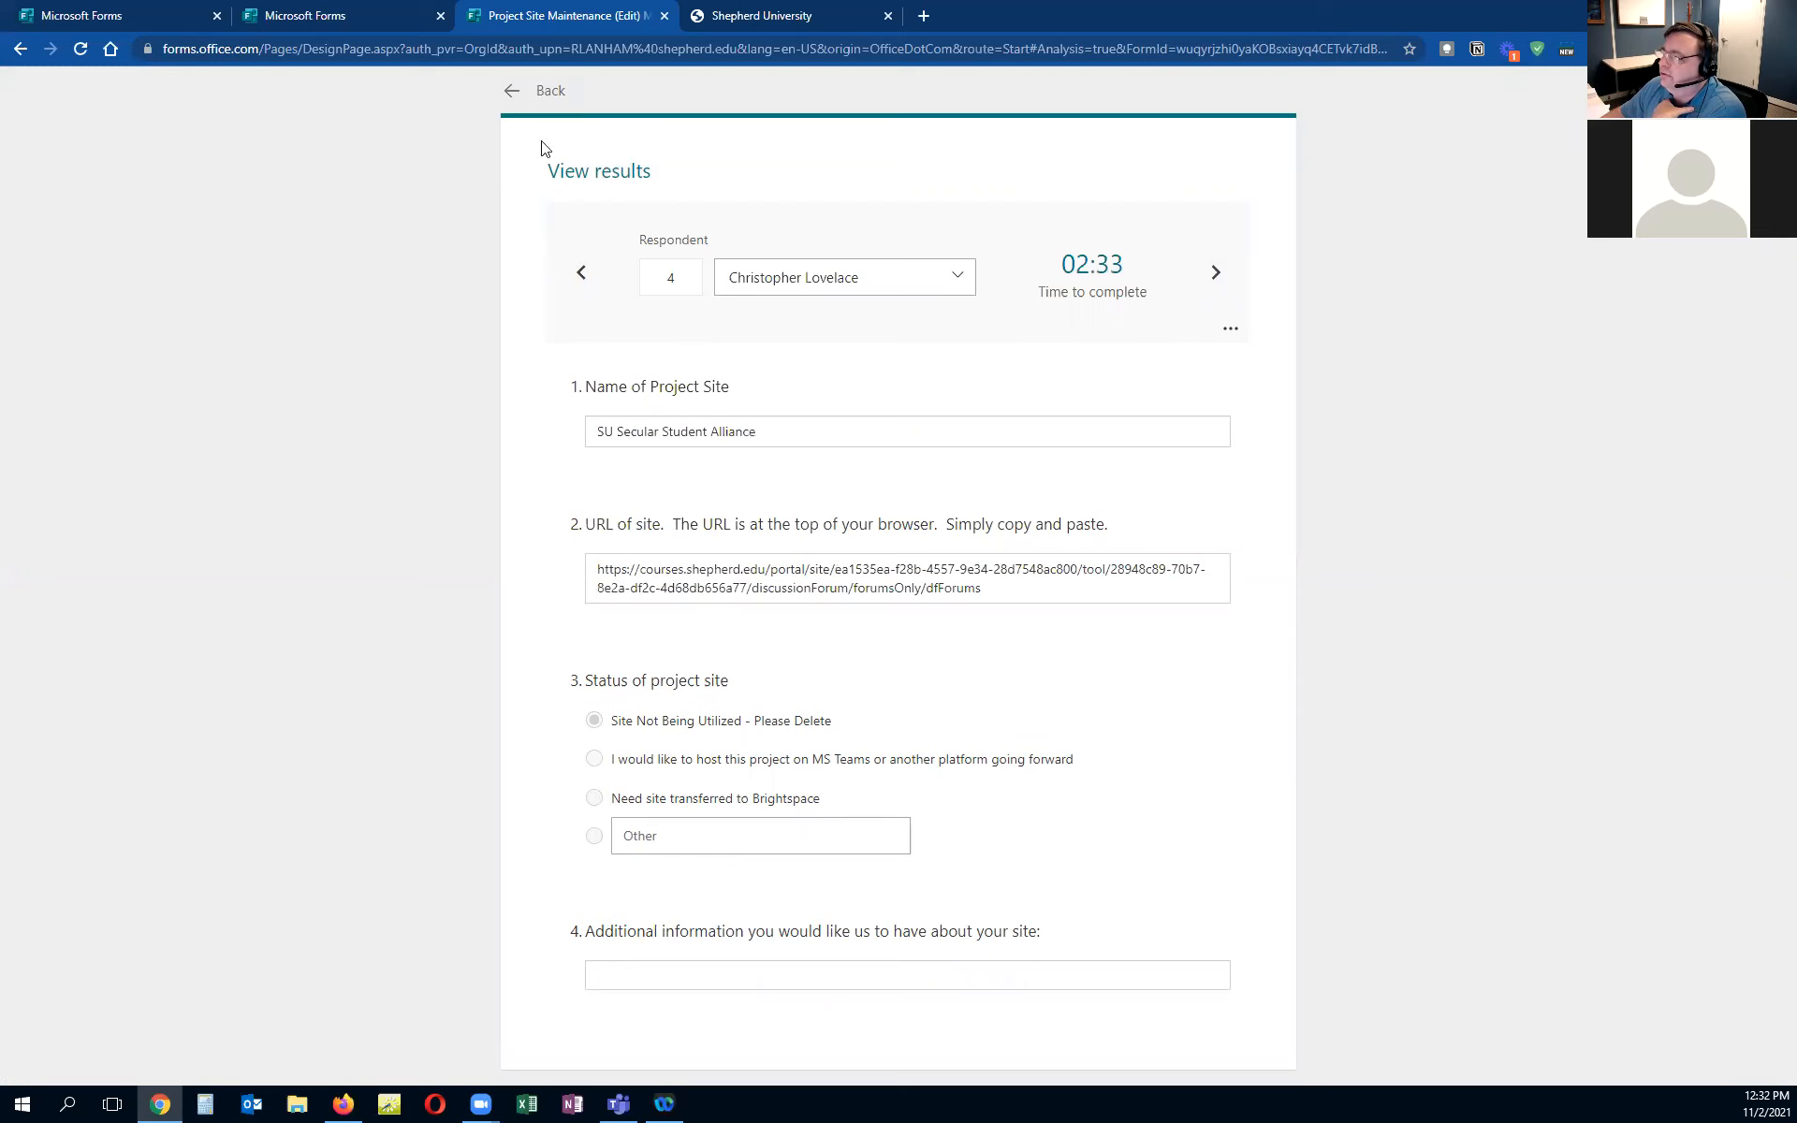
pyautogui.click(545, 91)
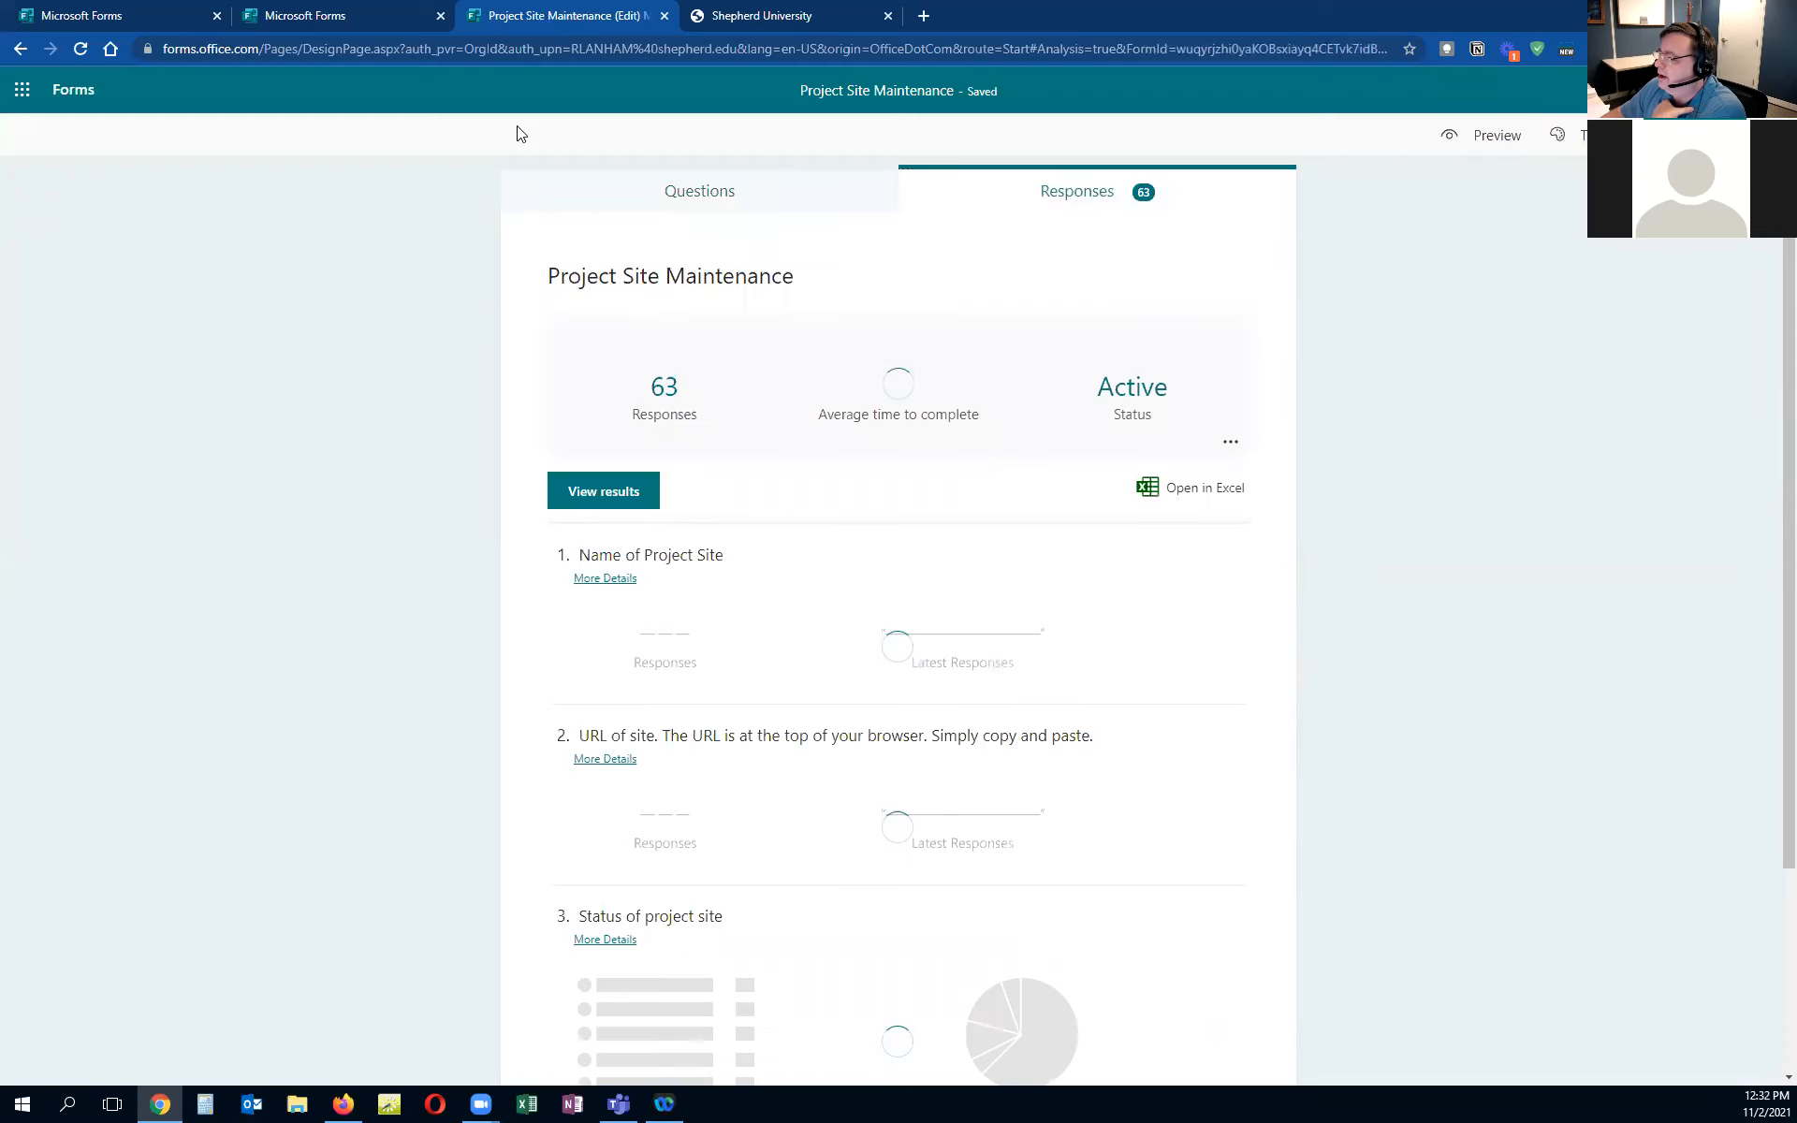
# Start exporting the responses to an Excel workbook, cancel saving the file, and look through the response summary
pyautogui.click(1176, 494)
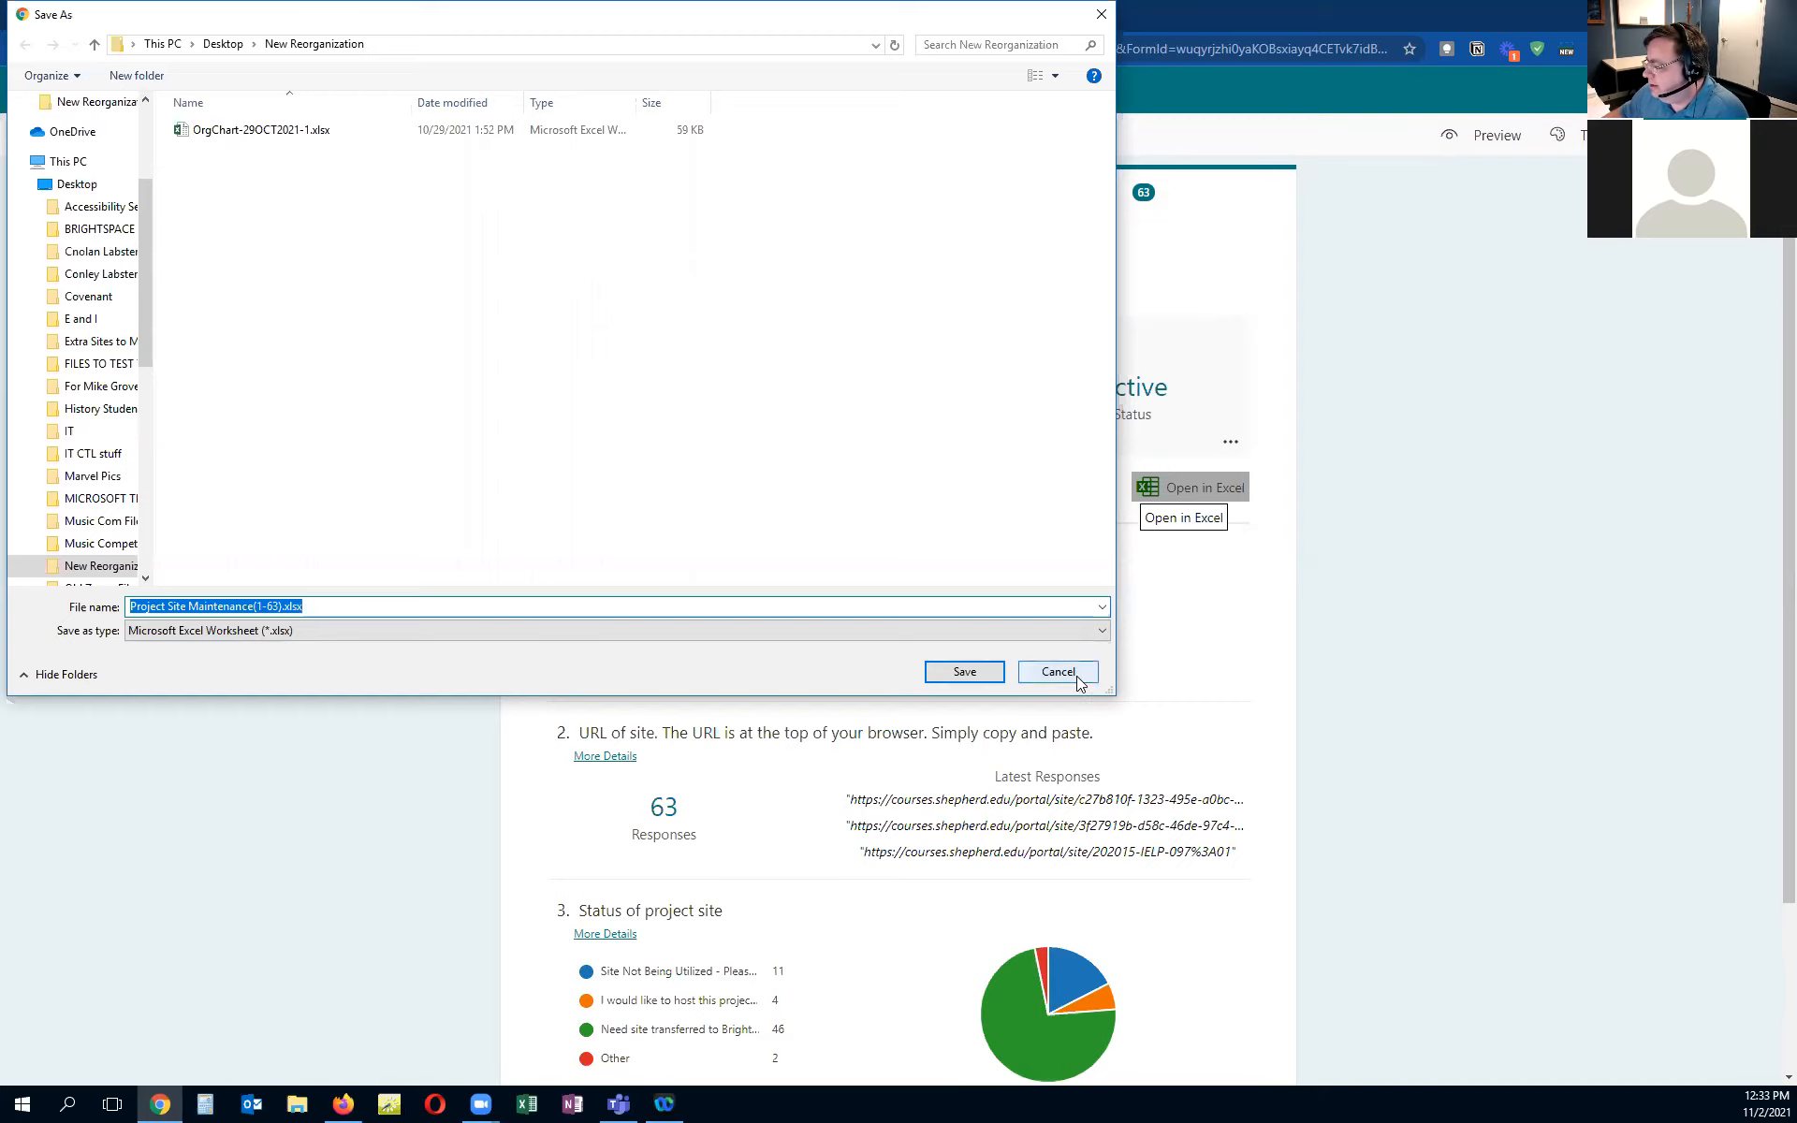
pyautogui.click(1053, 671)
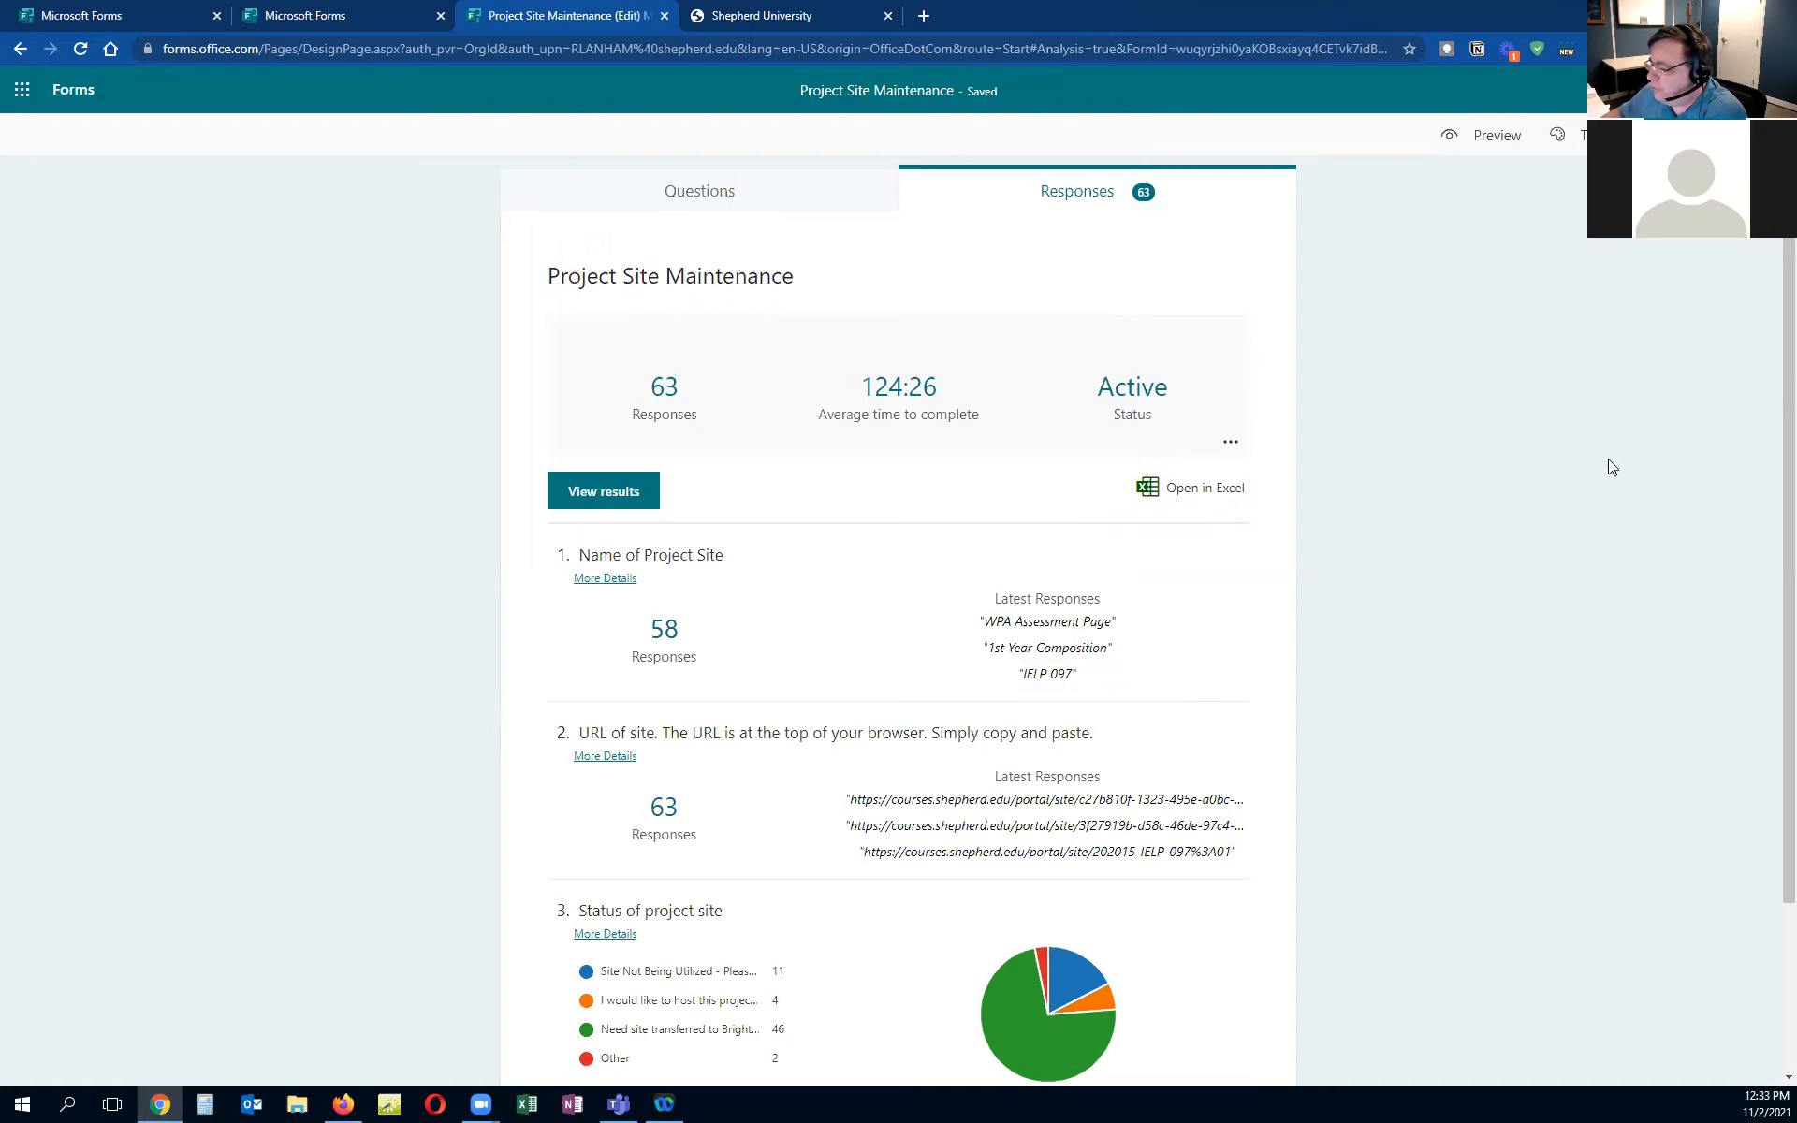
pyautogui.scroll(-3, 382, 612)
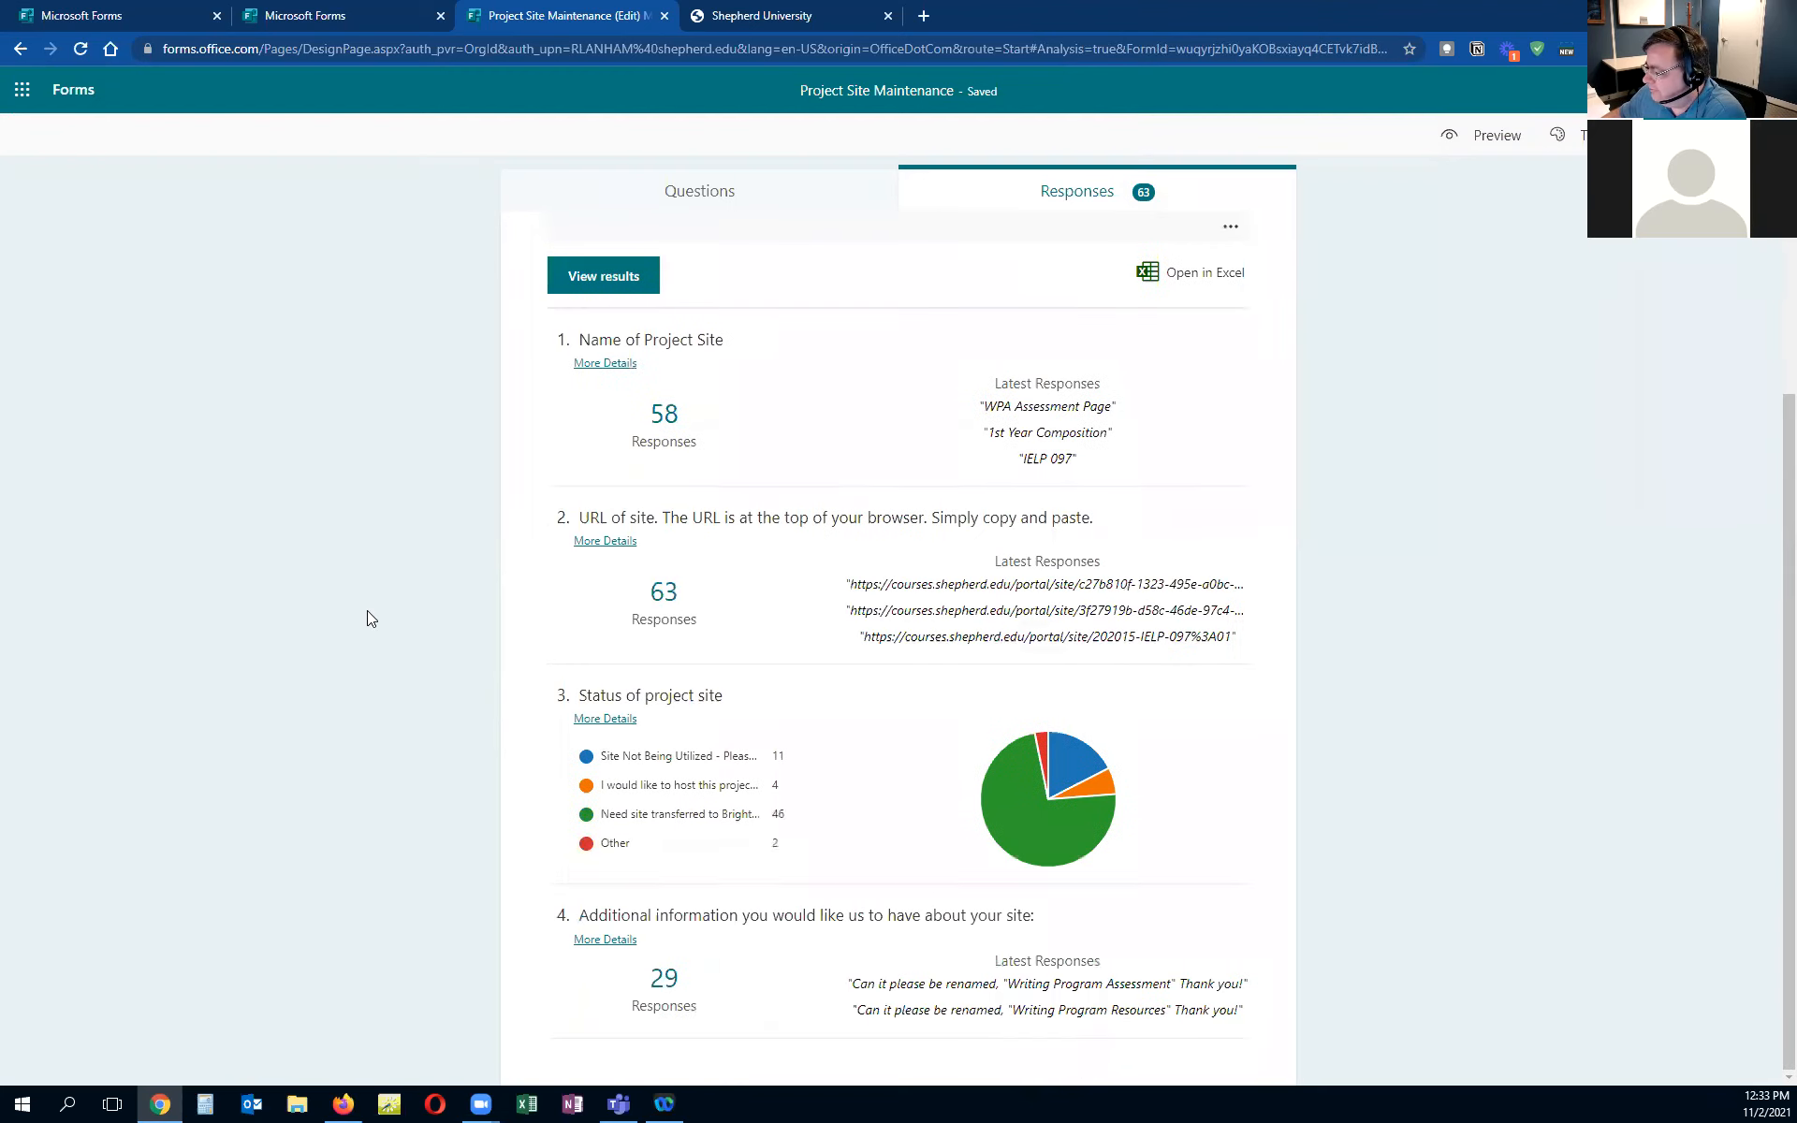
pyautogui.scroll(3, 367, 613)
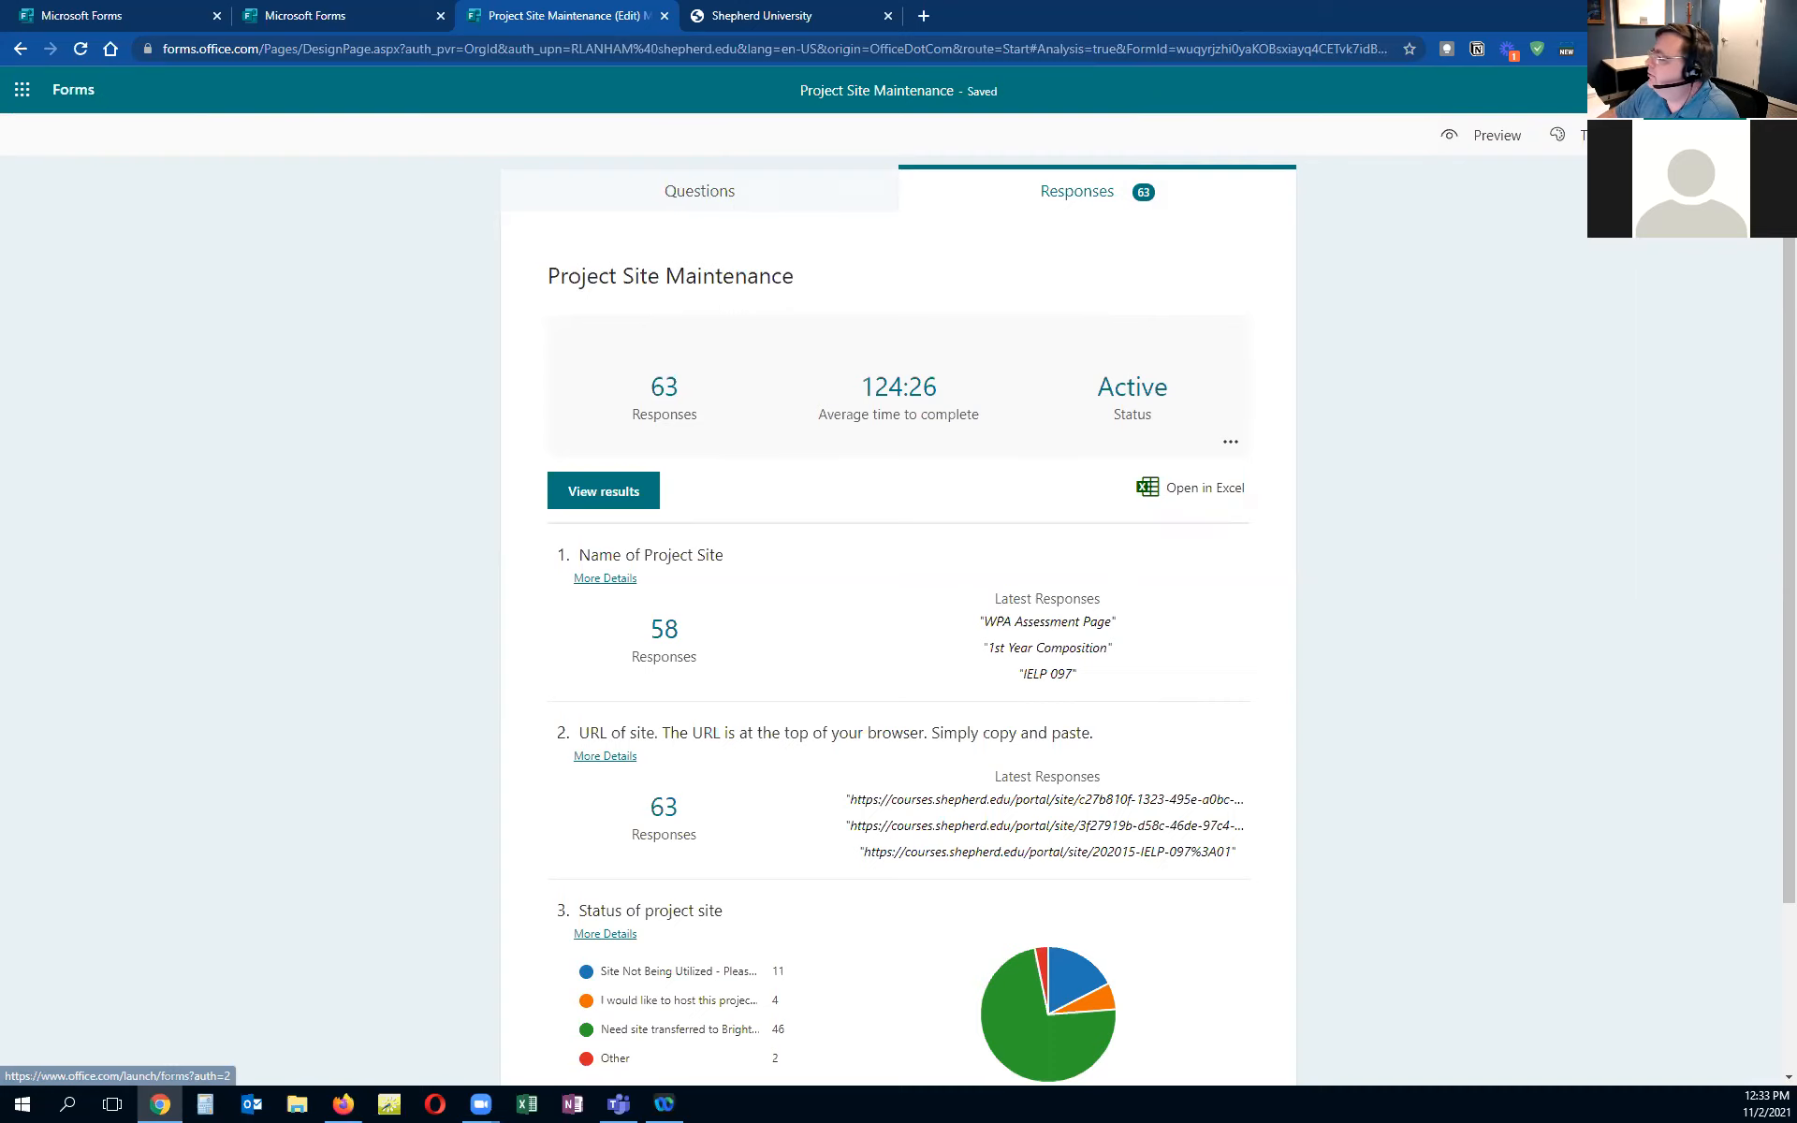
# Return to the form's questions, try different themes, and apply the purple office theme with the printer and clock
pyautogui.click(709, 192)
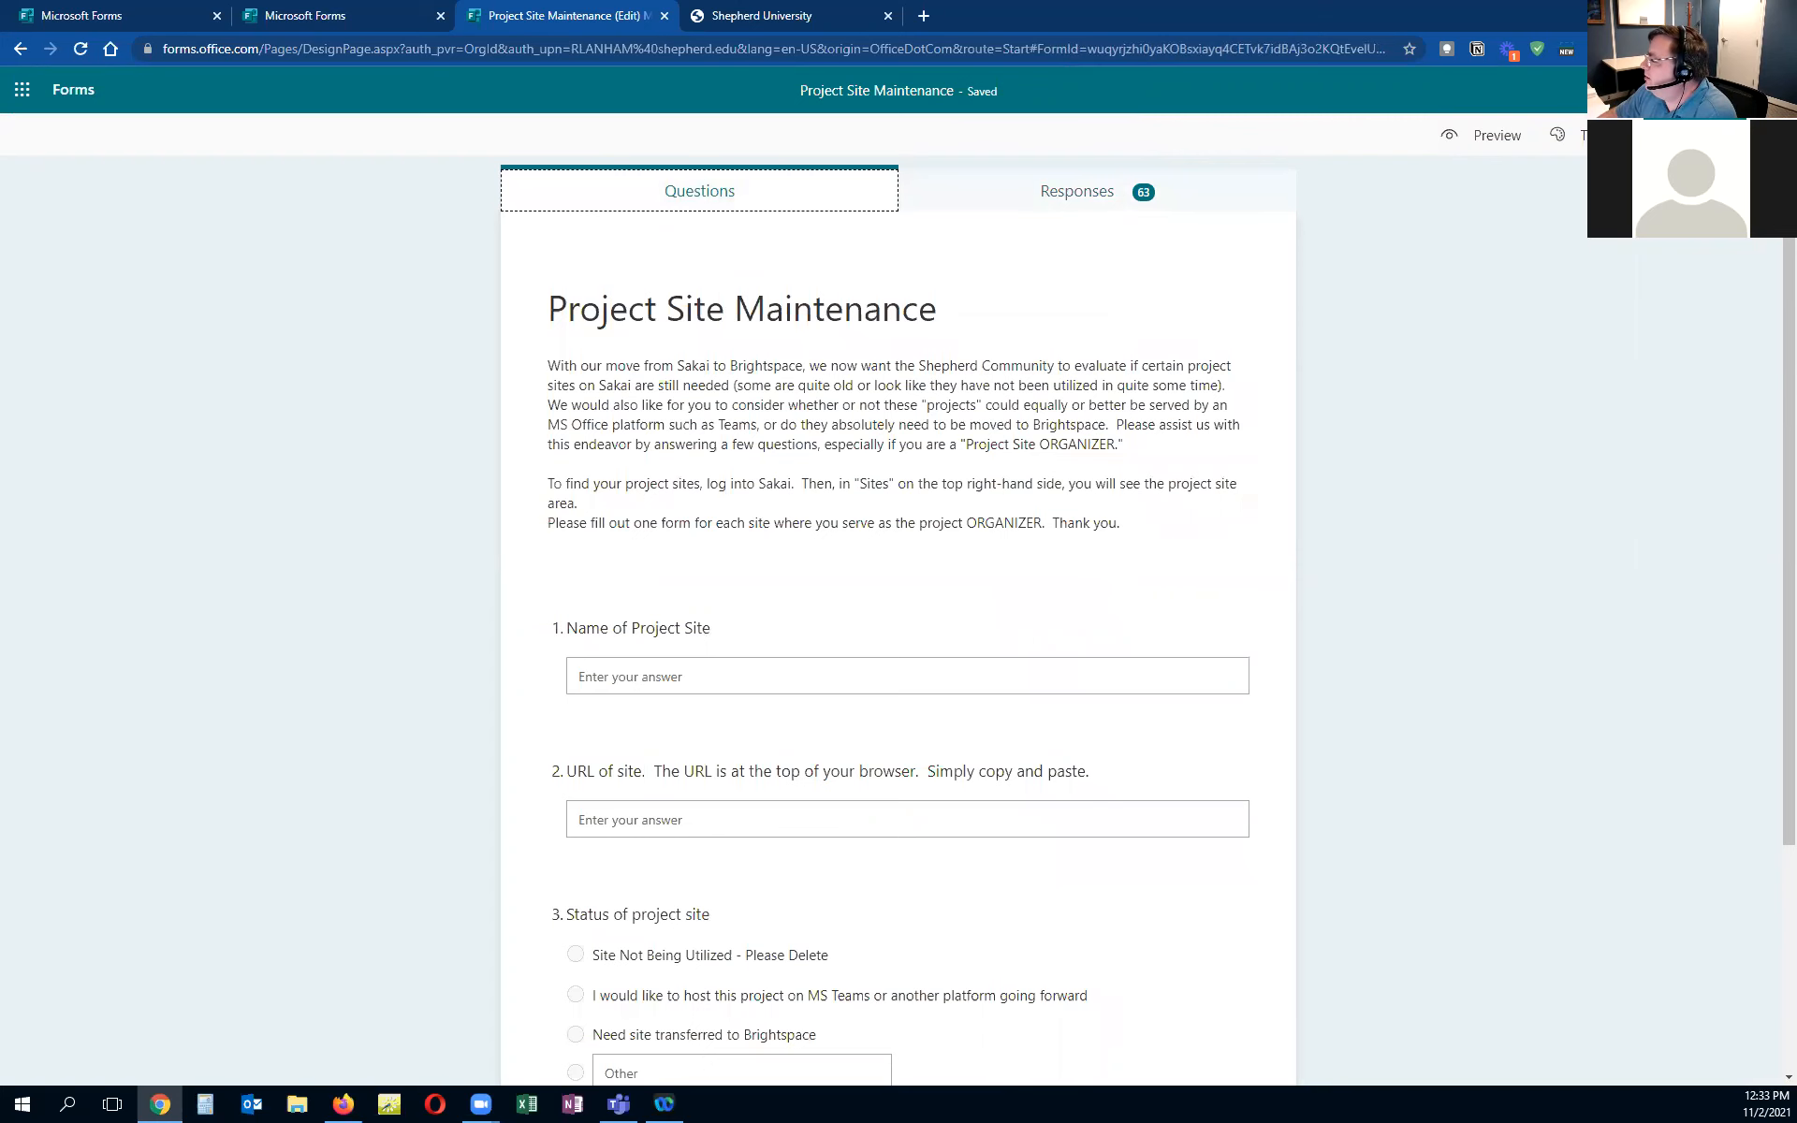
pyautogui.click(1558, 134)
pyautogui.click(1638, 316)
pyautogui.click(1556, 445)
pyautogui.click(1474, 523)
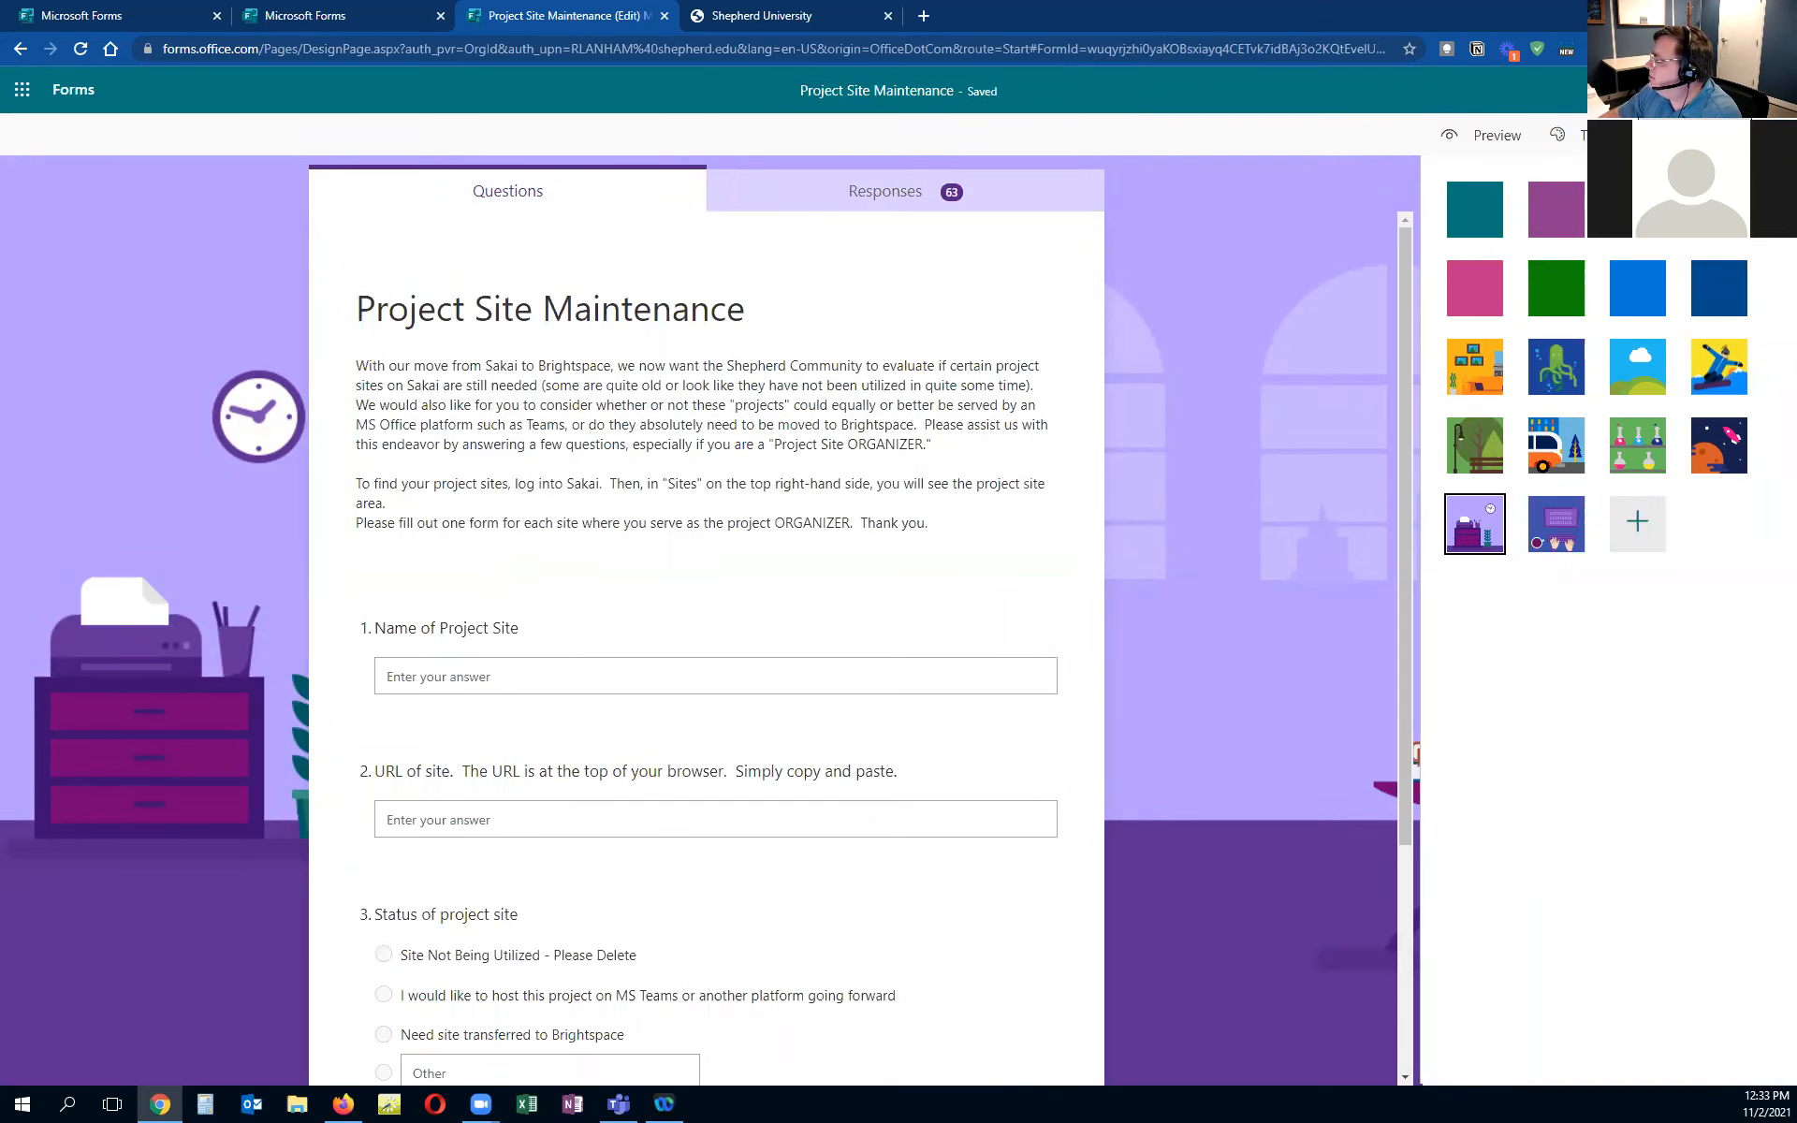
# Display the form's sharing options and view its embed code and its QR code
pyautogui.click(1693, 135)
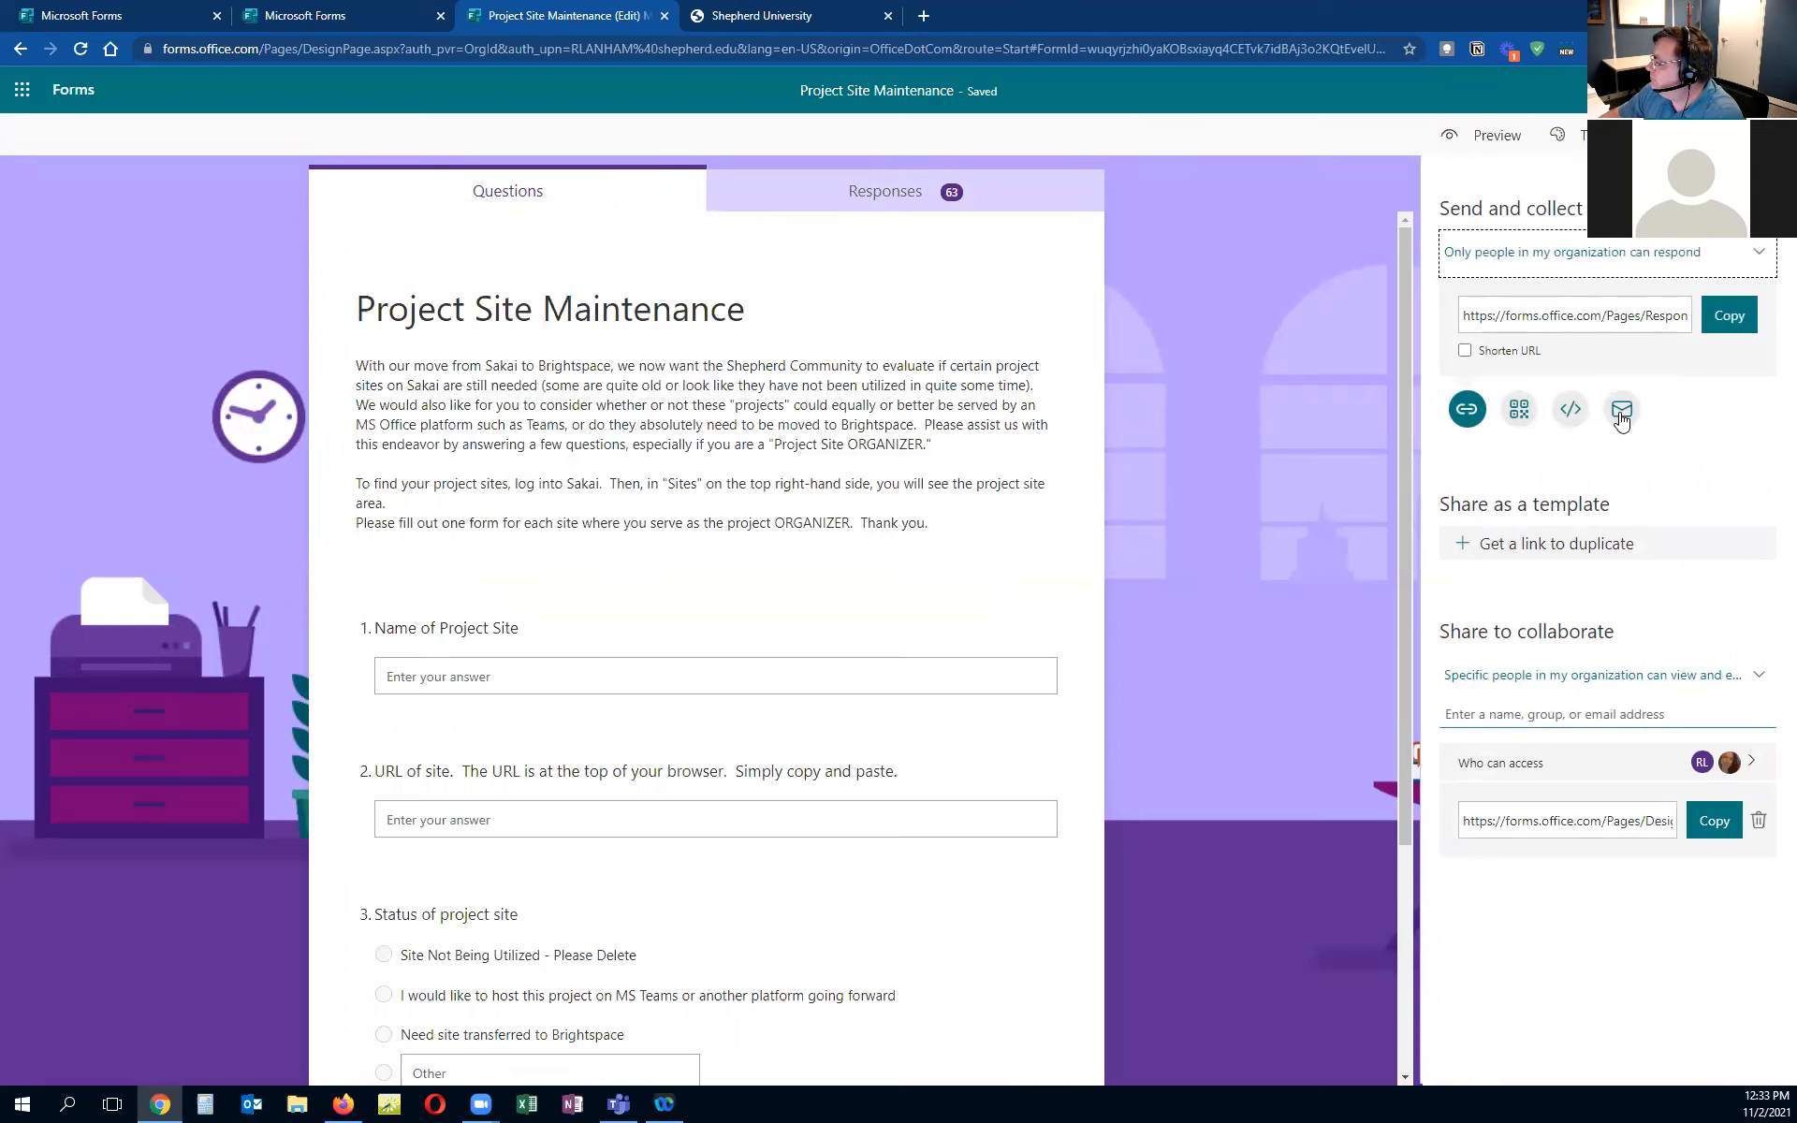
pyautogui.click(1570, 412)
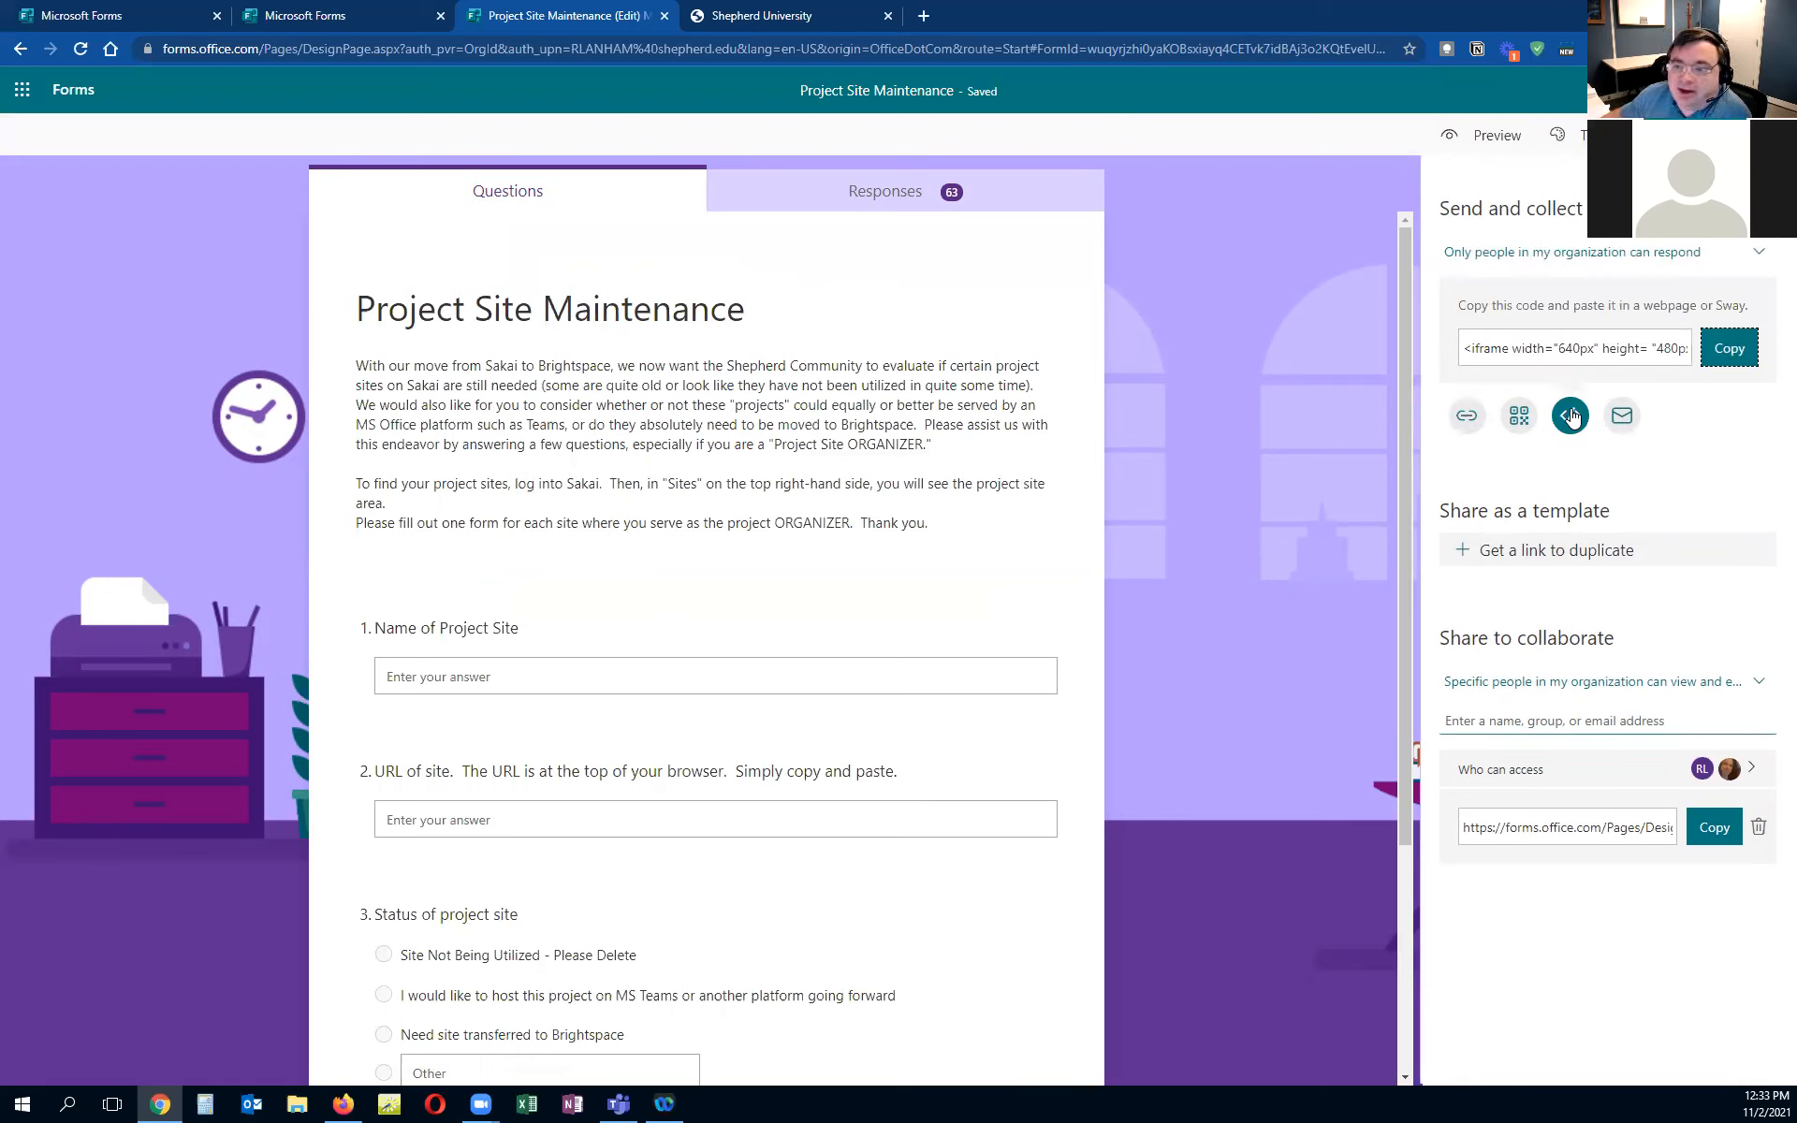
pyautogui.click(1517, 415)
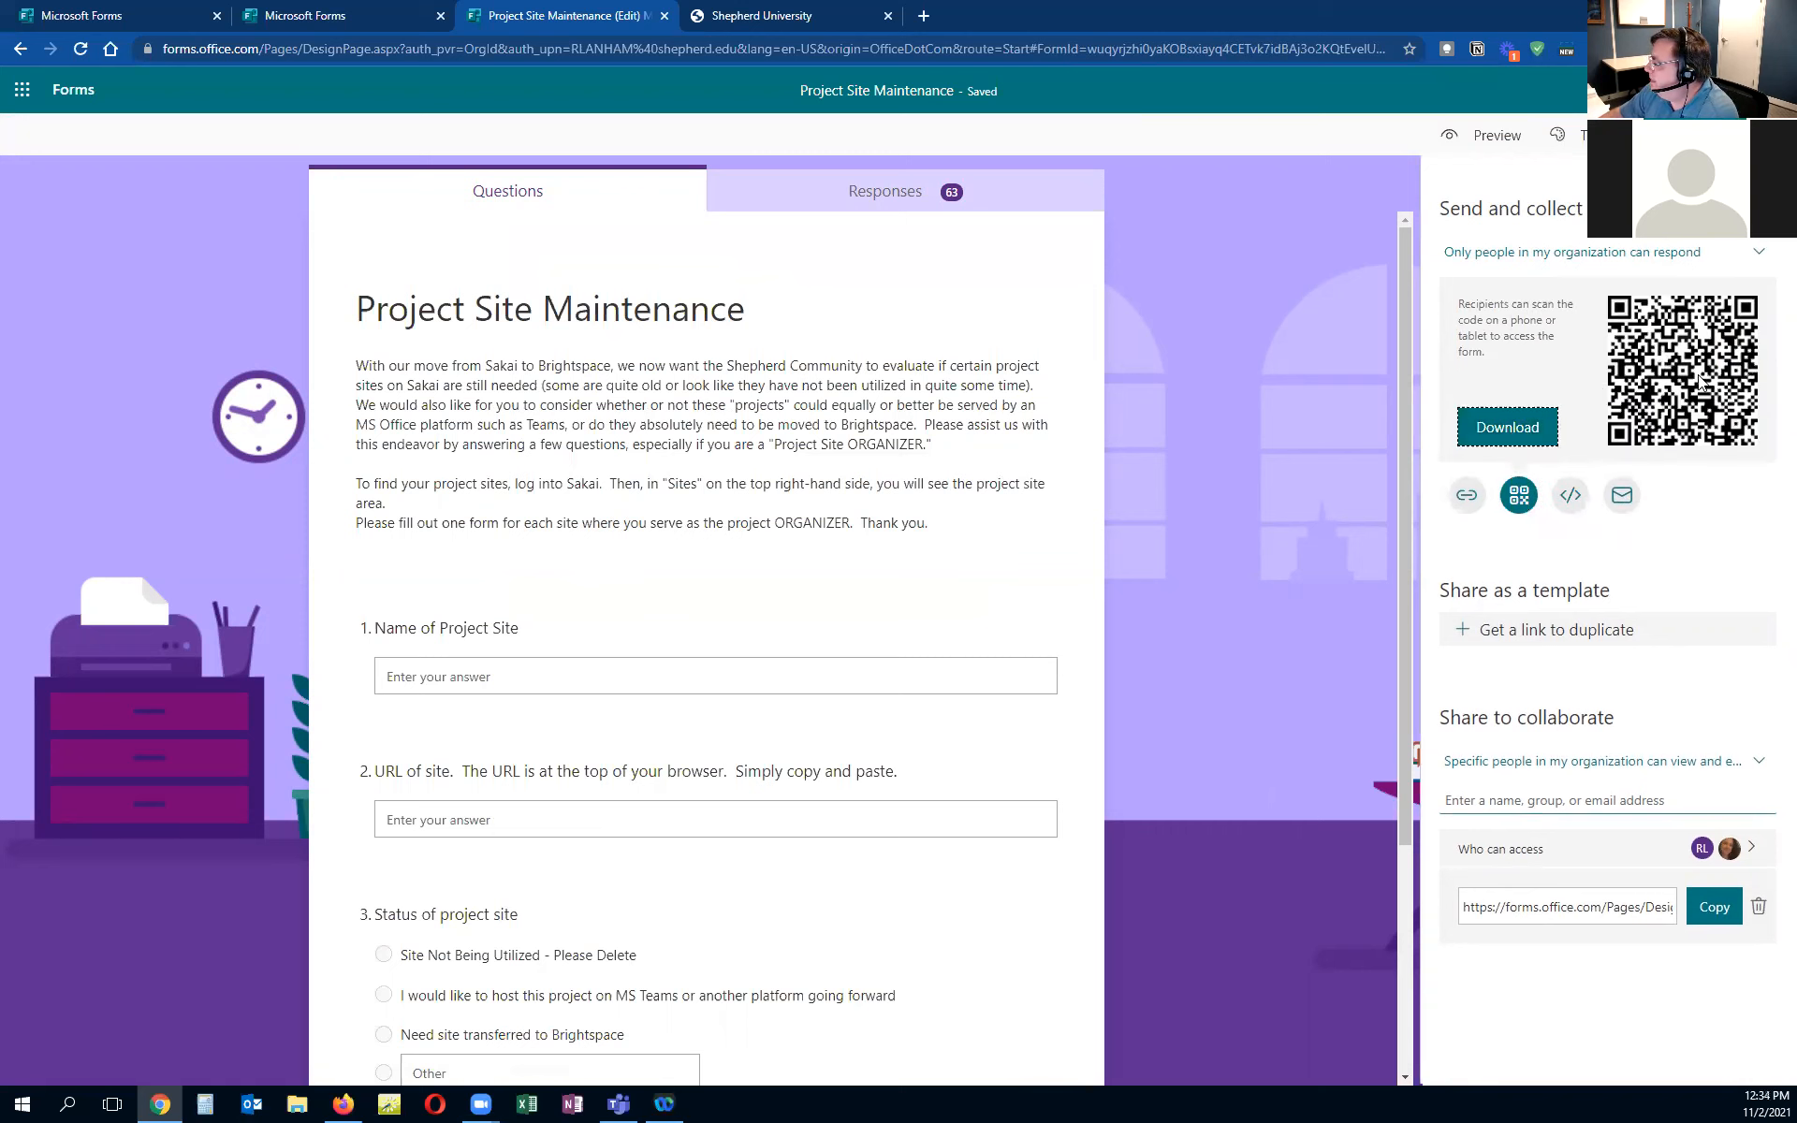